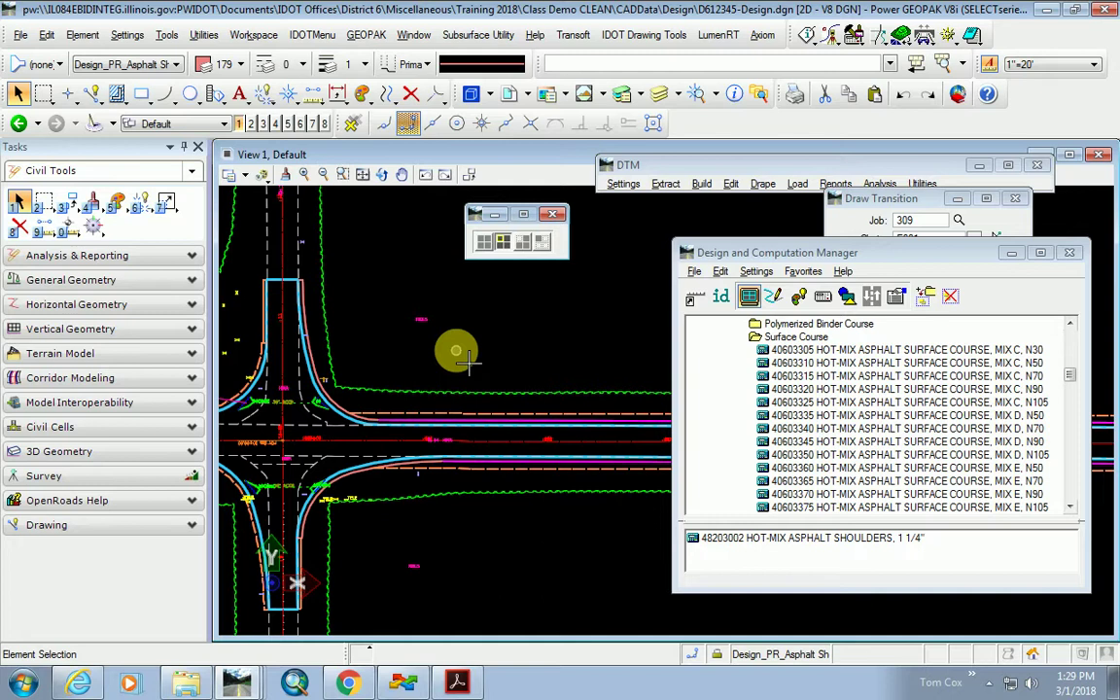
Move the pay item manager aside to reveal the transition settings, then reposition it higher.
{"action": "scroll", "coordinate": [593, 488], "scroll_direction": "down", "scroll_amount": 2}
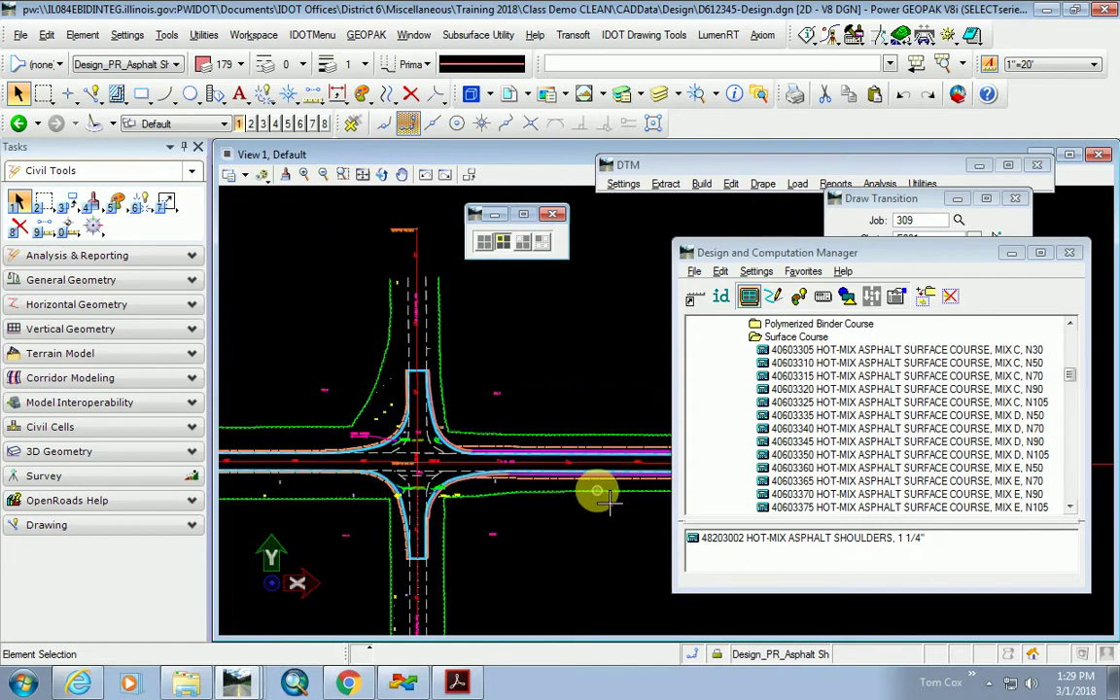
{"action": "scroll", "coordinate": [336, 477], "scroll_direction": "up", "scroll_amount": 2}
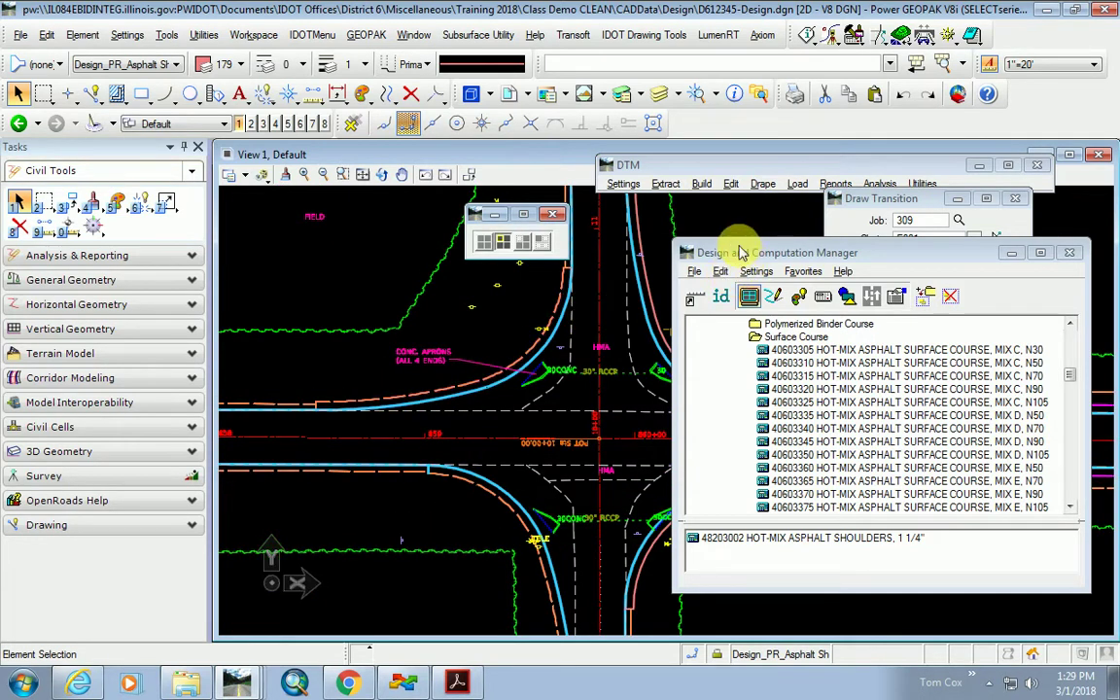
{"action": "left_click_drag", "start_coordinate": [737, 261], "coordinate": [764, 281]}
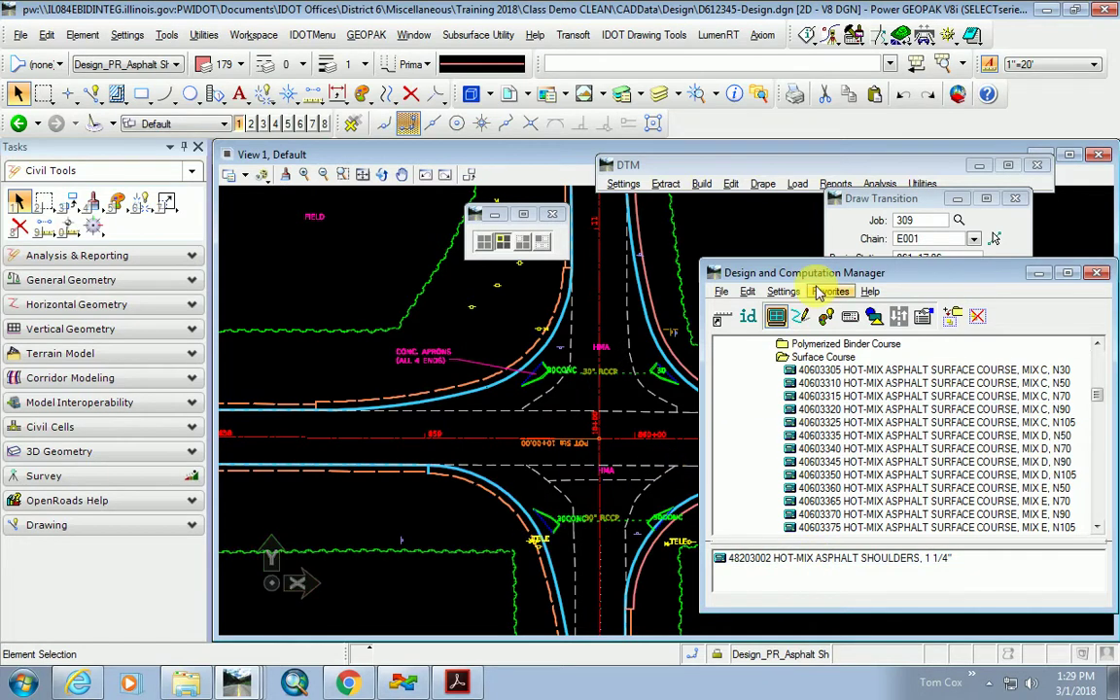
{"action": "mouse_move", "coordinate": [831, 279]}
{"action": "left_mouse_down"}
{"action": "mouse_move", "coordinate": [836, 533]}
{"action": "mouse_move", "coordinate": [778, 537]}
{"action": "left_mouse_up"}
{"action": "scroll", "coordinate": [412, 480], "scroll_direction": "down", "scroll_amount": 5}
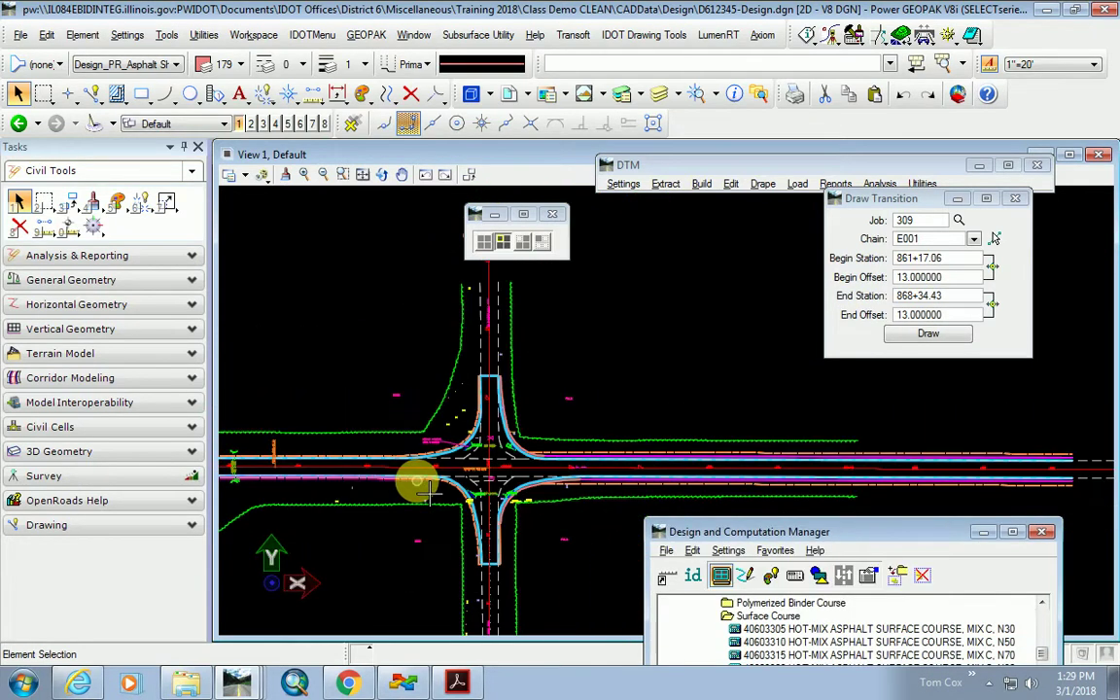
{"action": "scroll", "coordinate": [630, 492], "scroll_direction": "up", "scroll_amount": 4}
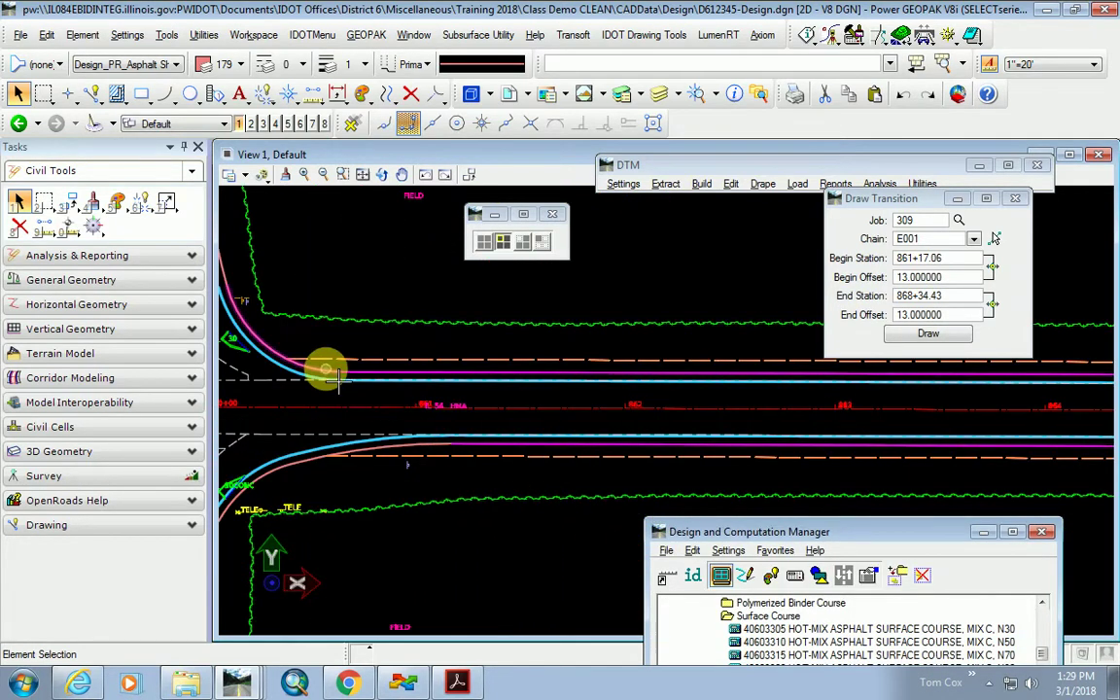
{"action": "left_click_drag", "start_coordinate": [713, 530], "coordinate": [707, 323]}
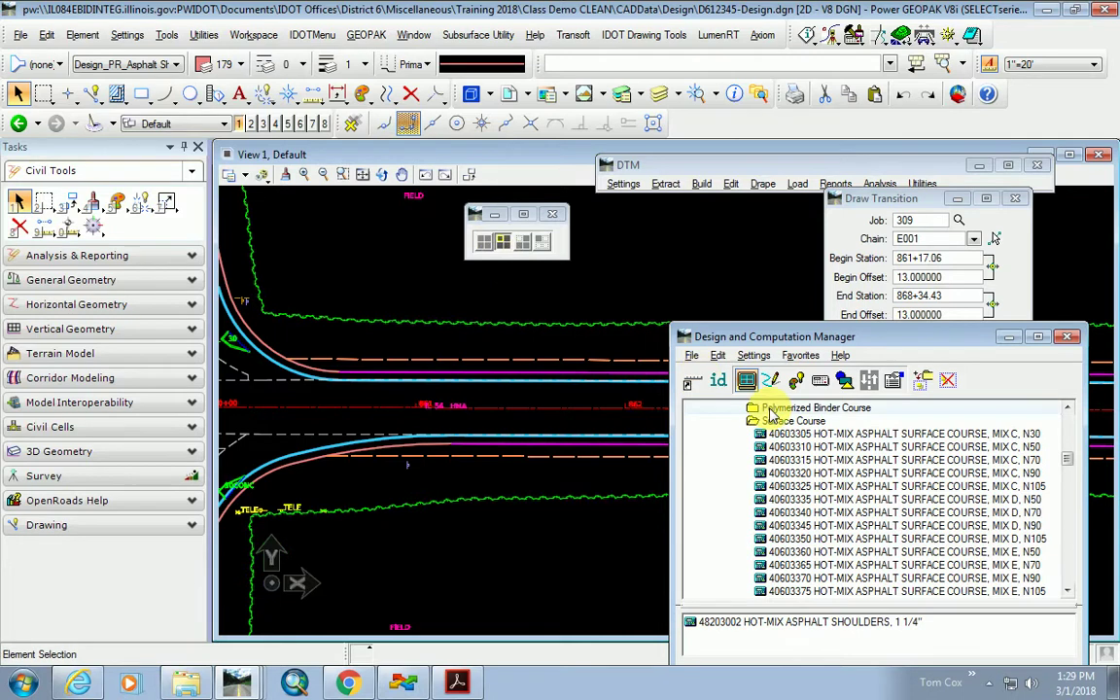
{"action": "left_click_drag", "start_coordinate": [820, 340], "coordinate": [853, 243]}
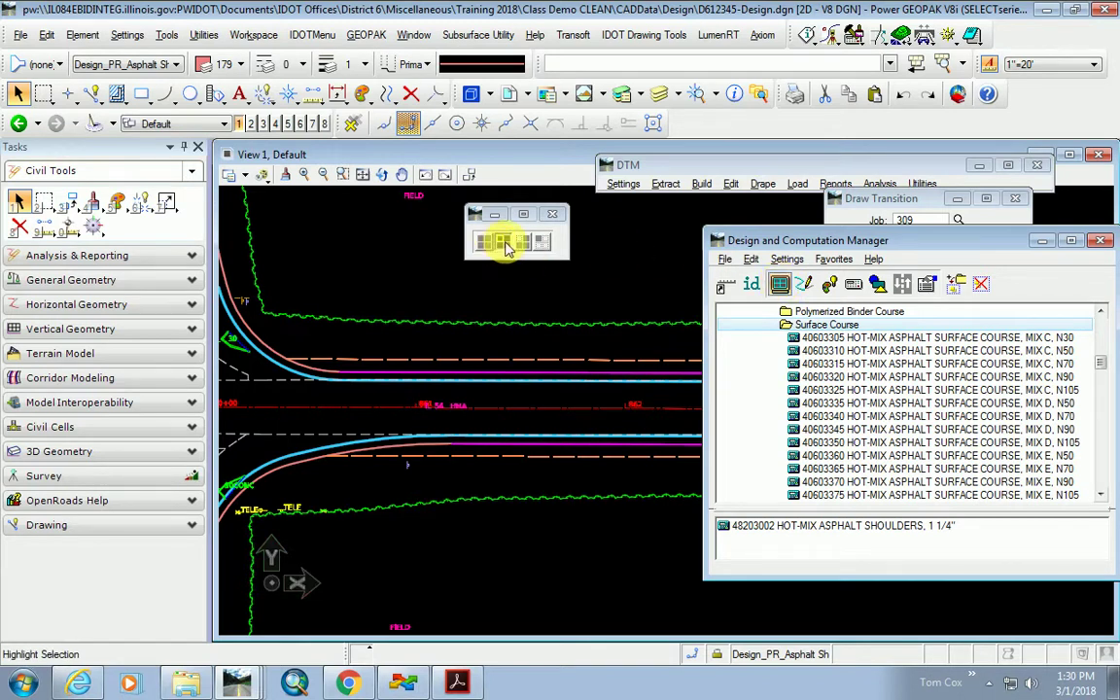
Cycle the pay-item display modes to isolate the pink shoulder lines, then show all linework again.
{"action": "left_click", "coordinate": [483, 244]}
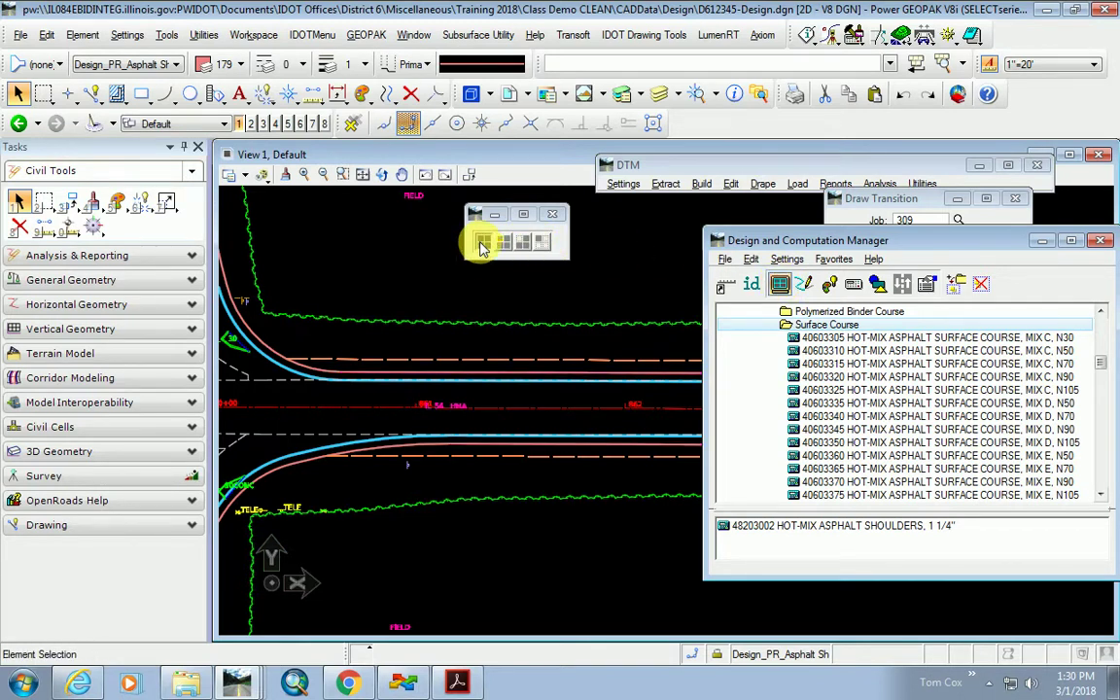
{"action": "left_click", "coordinate": [502, 243]}
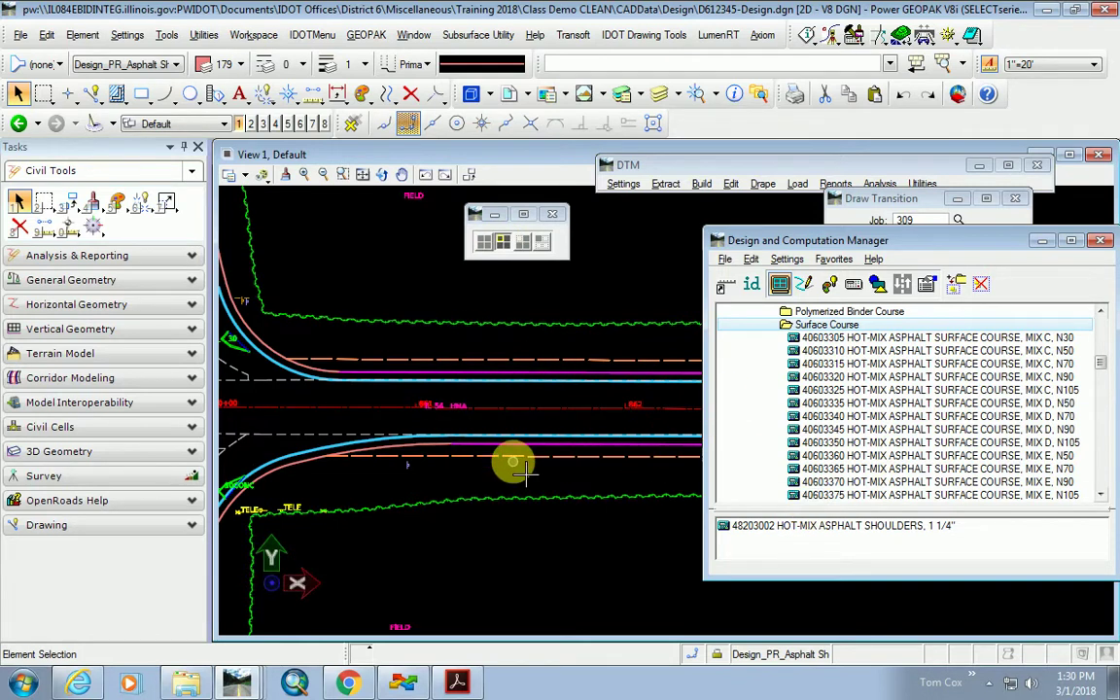
{"action": "scroll", "coordinate": [496, 452], "scroll_direction": "up", "scroll_amount": 2}
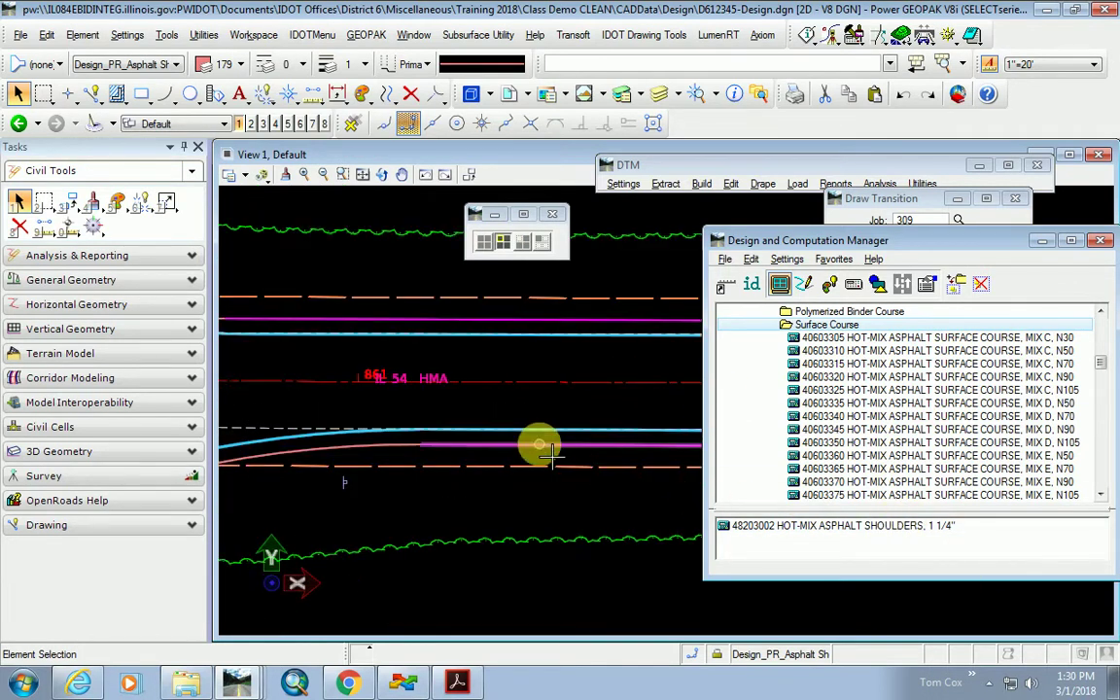
{"action": "left_click", "coordinate": [523, 243]}
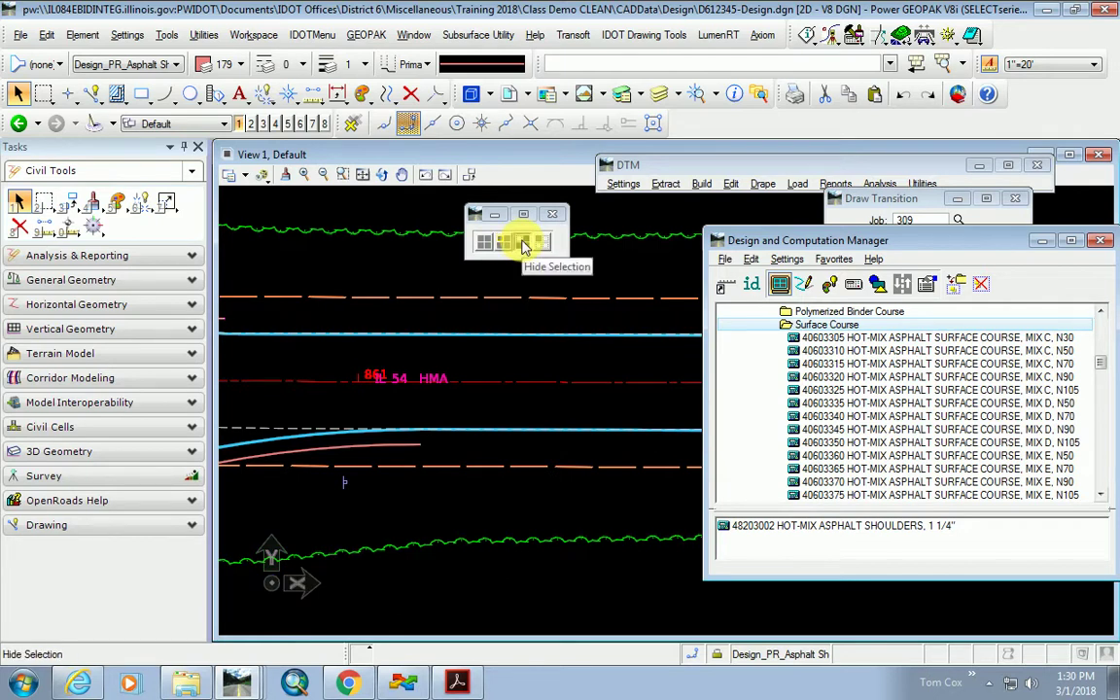
{"action": "left_click", "coordinate": [541, 243]}
{"action": "scroll", "coordinate": [445, 380], "scroll_direction": "down", "scroll_amount": 3}
{"action": "scroll", "coordinate": [476, 401], "scroll_direction": "up", "scroll_amount": 5}
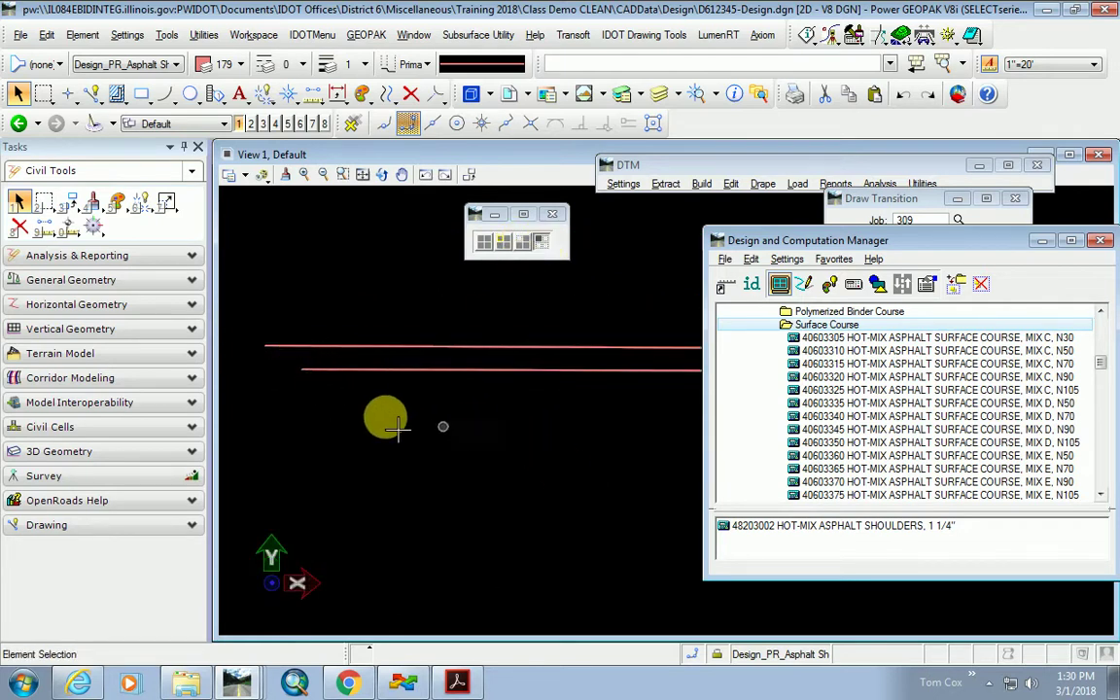
{"action": "left_click", "coordinate": [505, 242]}
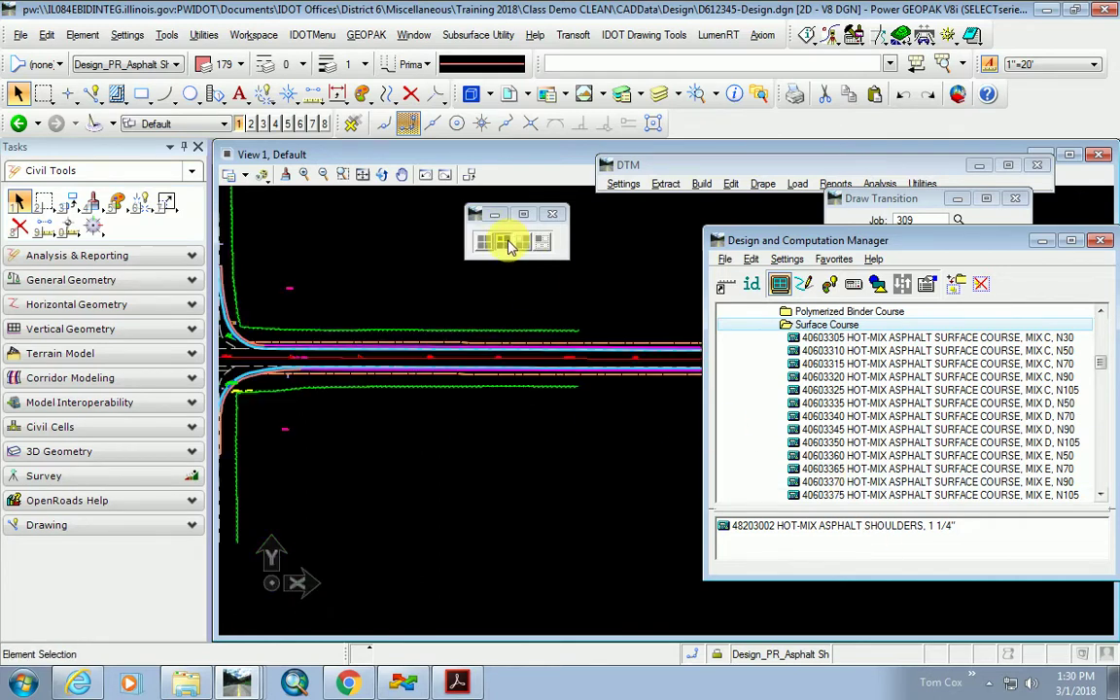
{"action": "scroll", "coordinate": [493, 446], "scroll_direction": "down", "scroll_amount": 2}
{"action": "scroll", "coordinate": [408, 393], "scroll_direction": "up", "scroll_amount": 4}
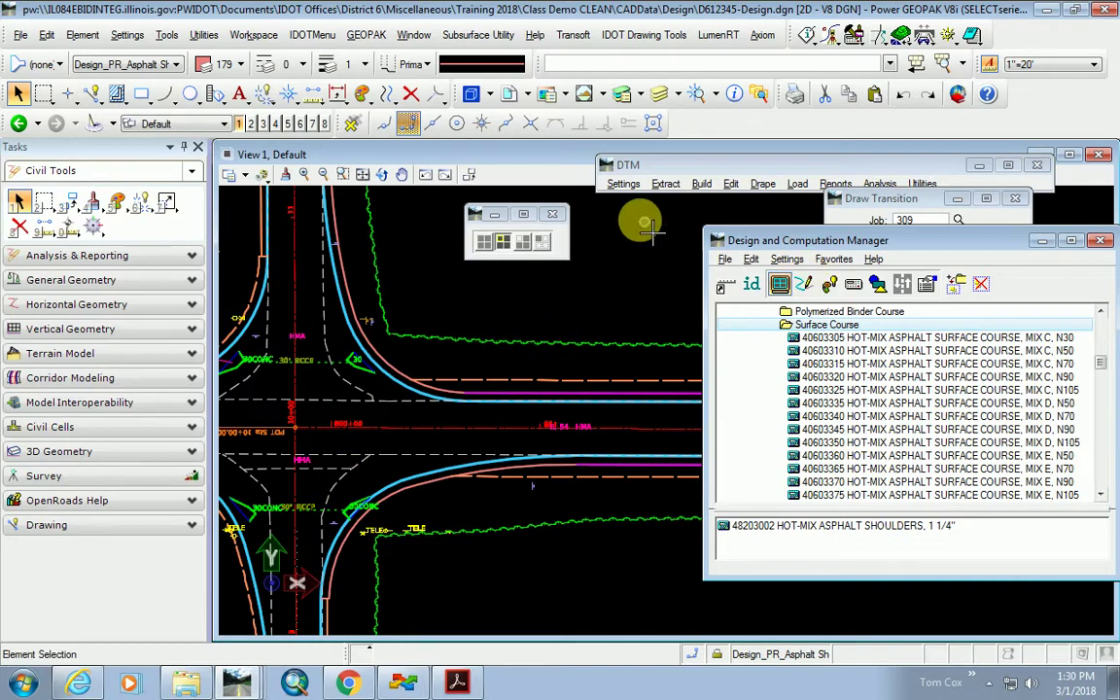
Set the Surface Course pay item on the northeast shoulder arc and upper-left curb chain.
{"action": "left_click", "coordinate": [829, 285]}
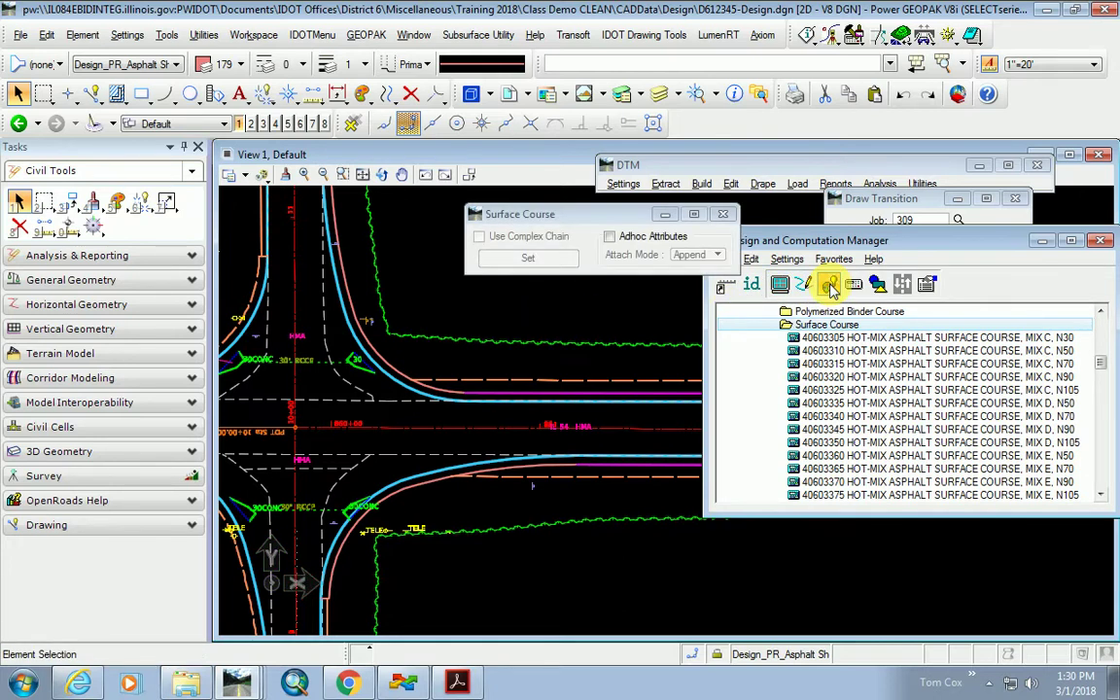
{"action": "left_click", "coordinate": [540, 262]}
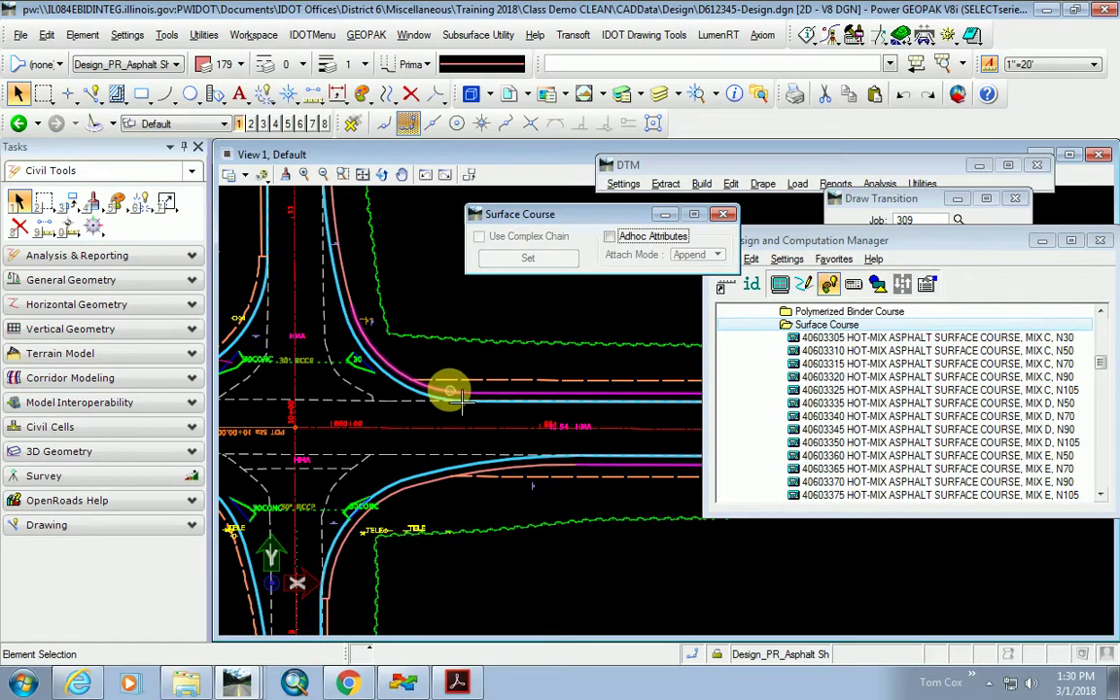
{"action": "left_click", "coordinate": [436, 391]}
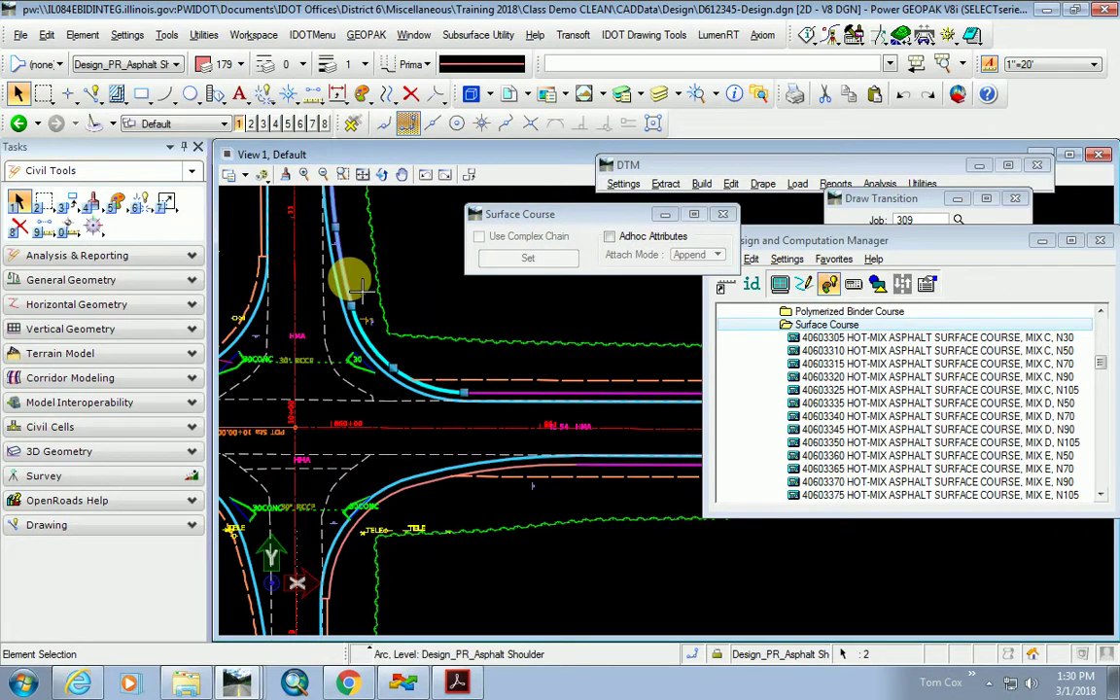
{"action": "scroll", "coordinate": [471, 408], "scroll_direction": "up", "scroll_amount": 3}
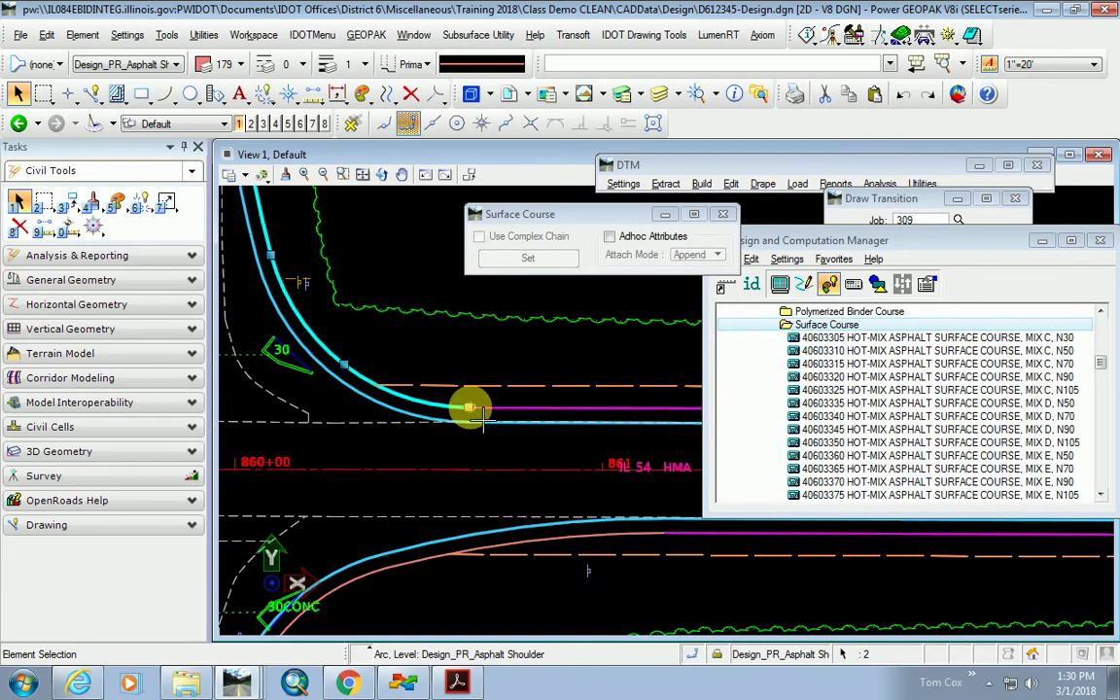
{"action": "scroll", "coordinate": [471, 408], "scroll_direction": "up", "scroll_amount": 2}
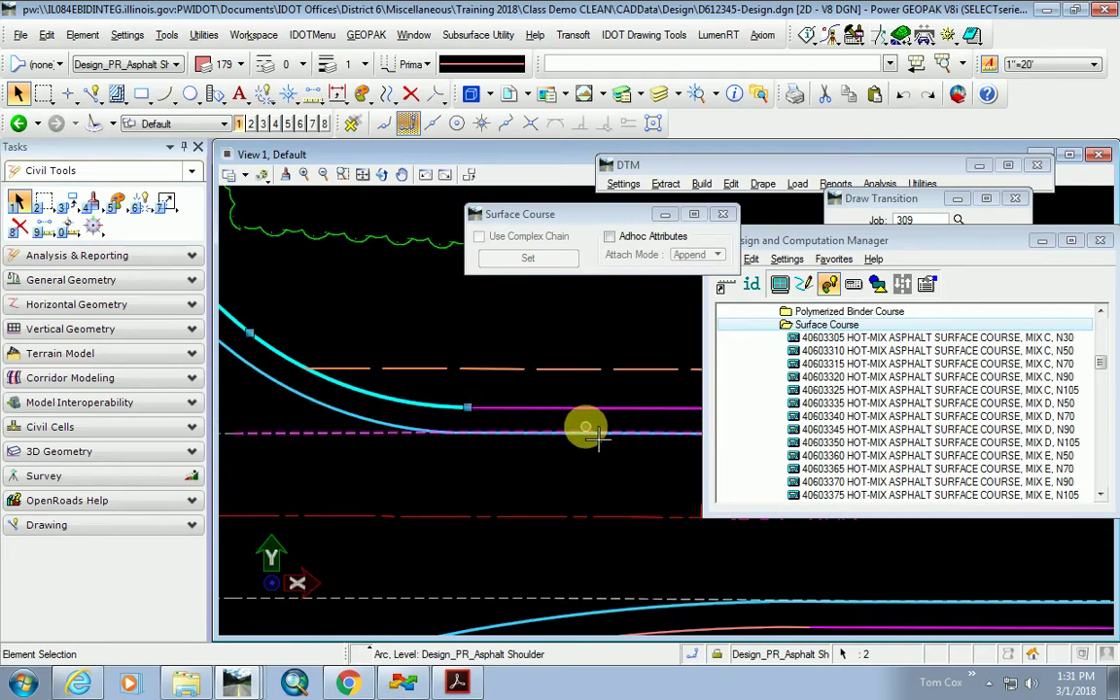
{"action": "scroll", "coordinate": [544, 428], "scroll_direction": "down", "scroll_amount": 3}
{"action": "middle_click_drag", "start_coordinate": [408, 331], "coordinate": [400, 312]}
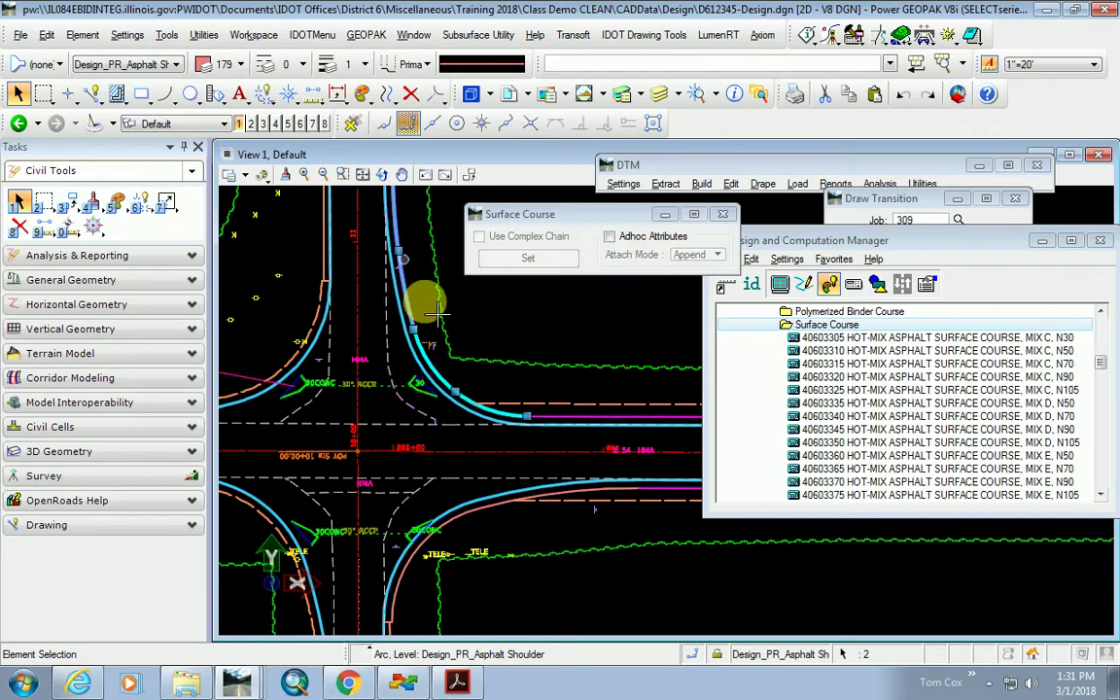
{"action": "scroll", "coordinate": [408, 263], "scroll_direction": "up", "scroll_amount": 1}
{"action": "scroll", "coordinate": [321, 301], "scroll_direction": "up", "scroll_amount": 1}
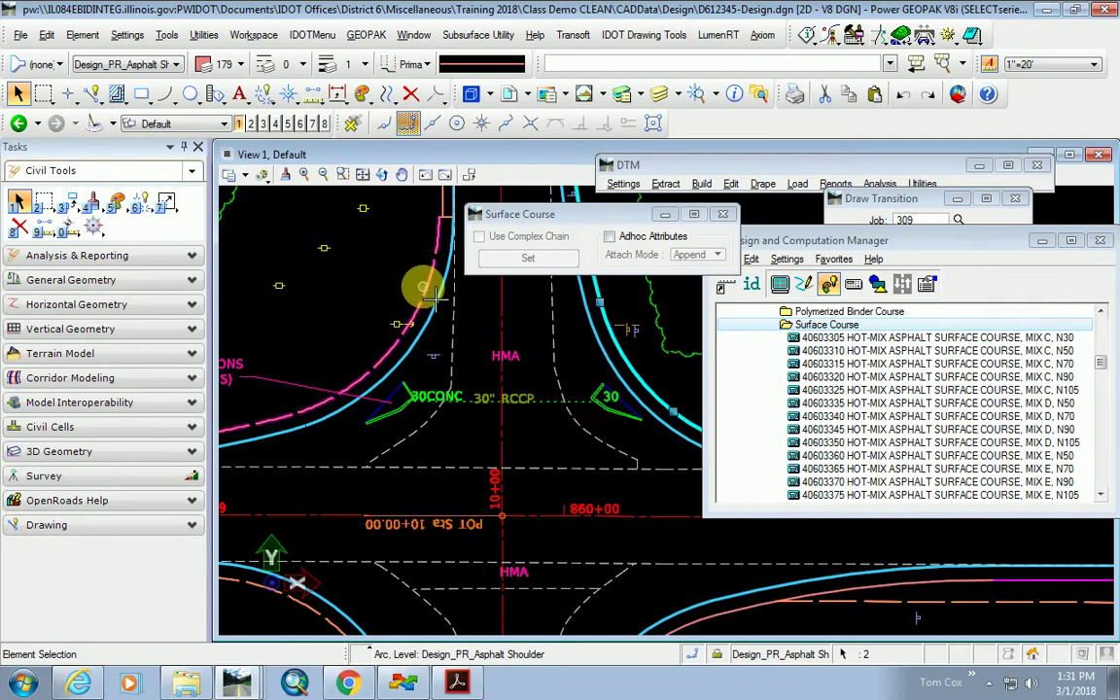
{"action": "left_click", "coordinate": [425, 294]}
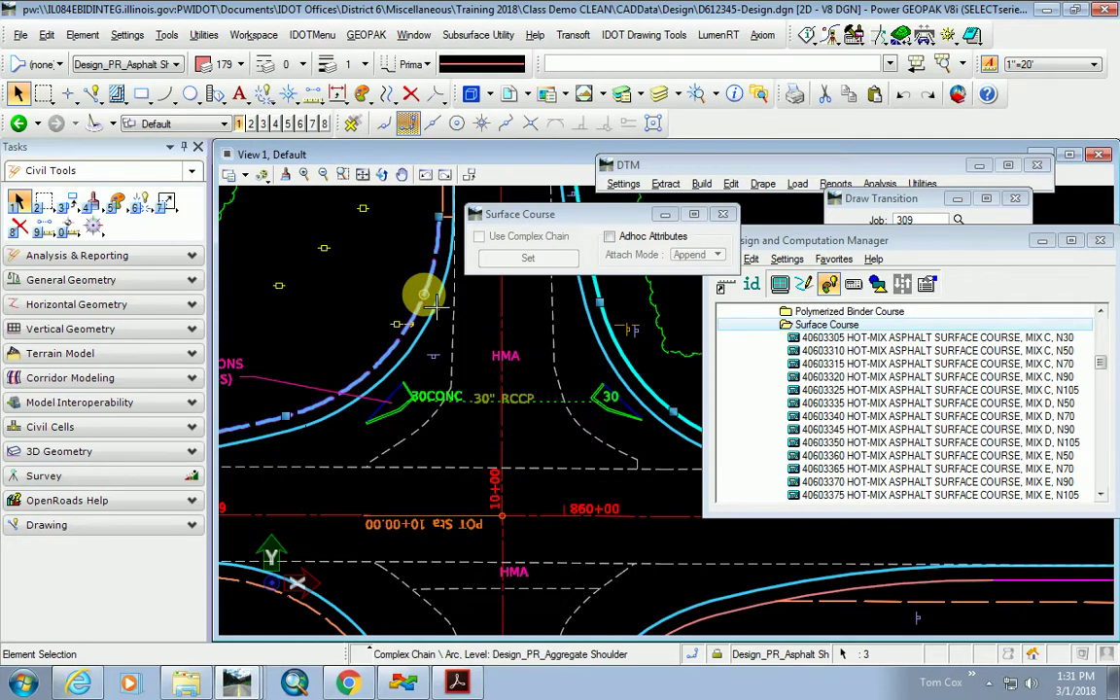
{"action": "left_click", "coordinate": [507, 263]}
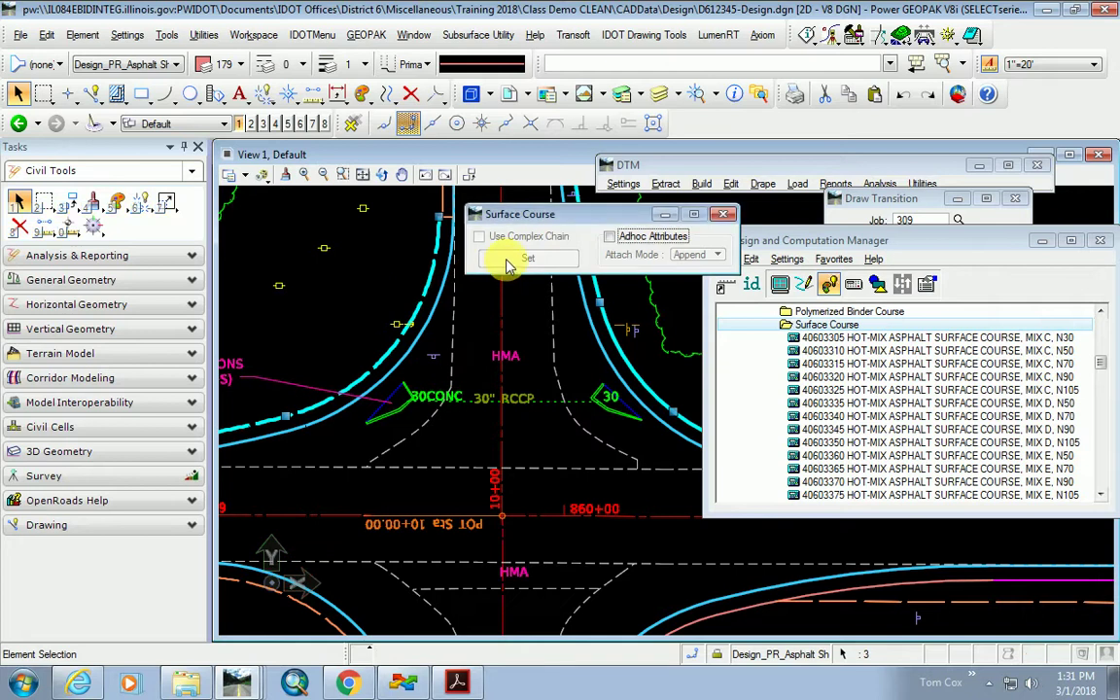
Review the picked elements' Element Information, then make the pay item manager taller.
{"action": "double_click", "coordinate": [420, 290]}
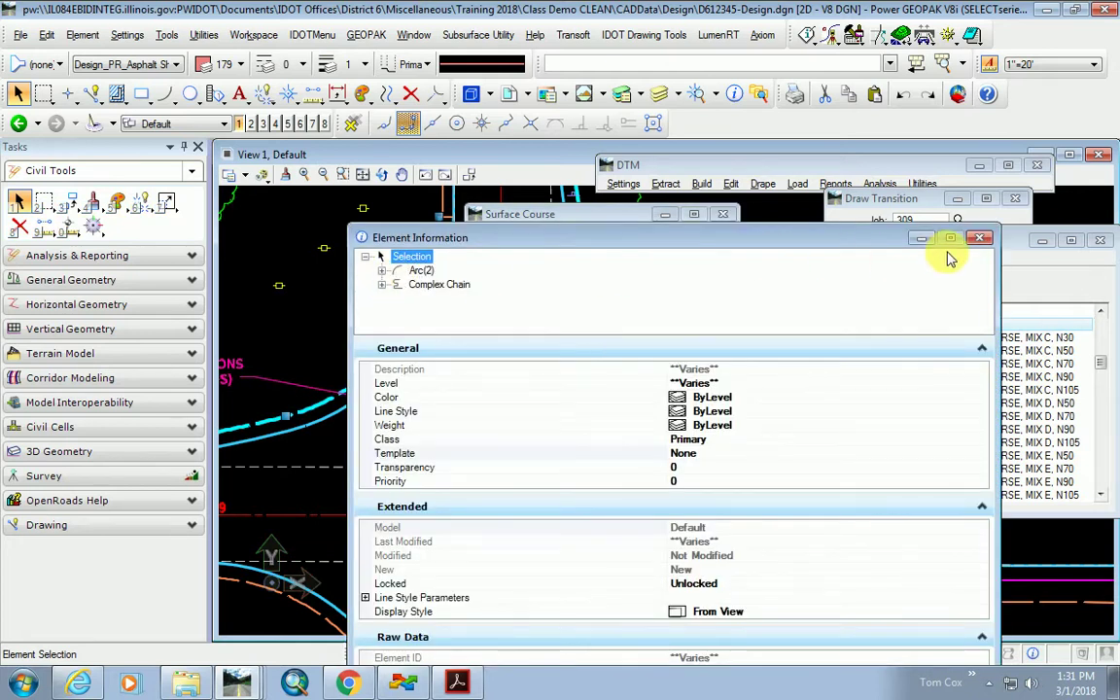
{"action": "left_click", "coordinate": [979, 239]}
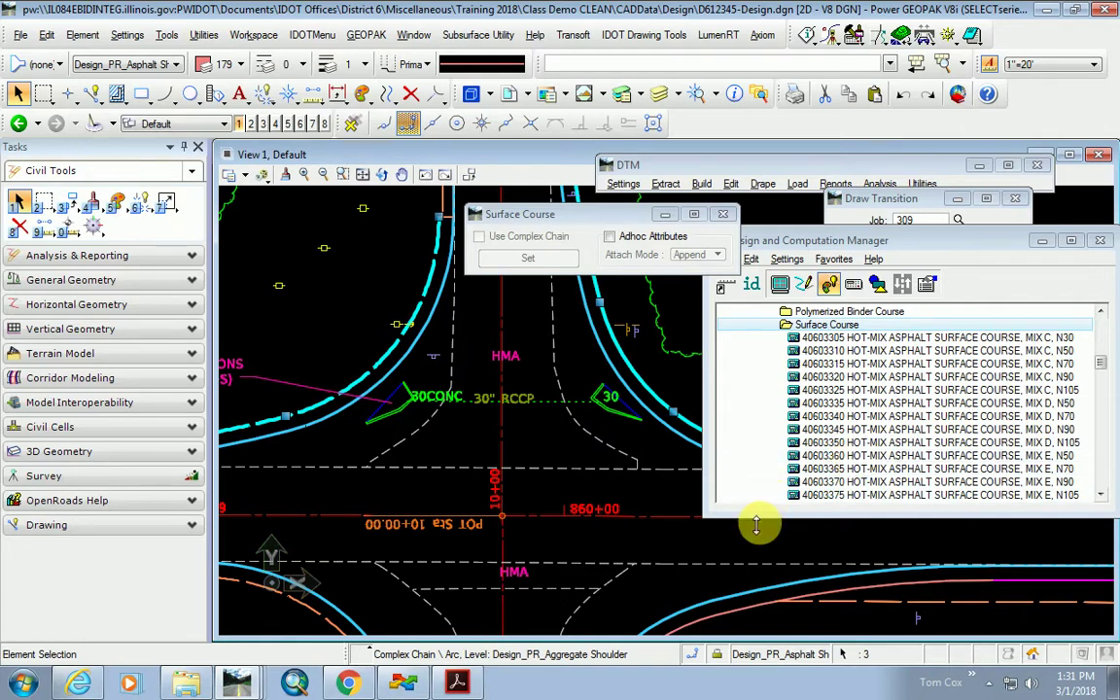
{"action": "left_click_drag", "start_coordinate": [757, 519], "coordinate": [734, 591]}
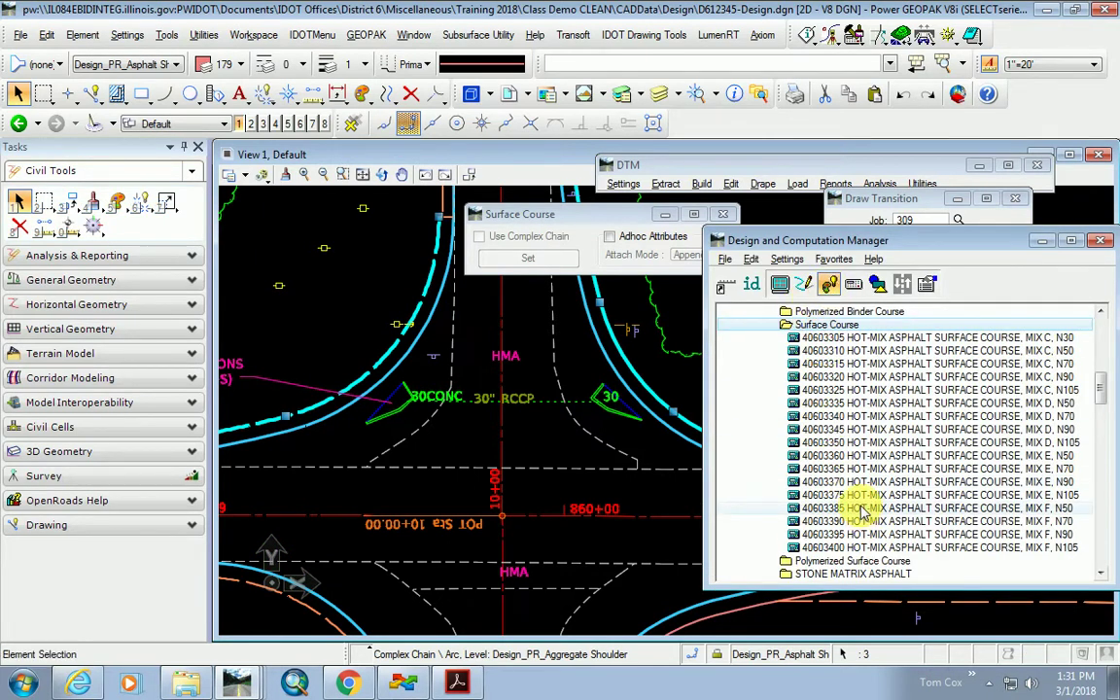
{"action": "scroll", "coordinate": [857, 429], "scroll_direction": "down", "scroll_amount": 2}
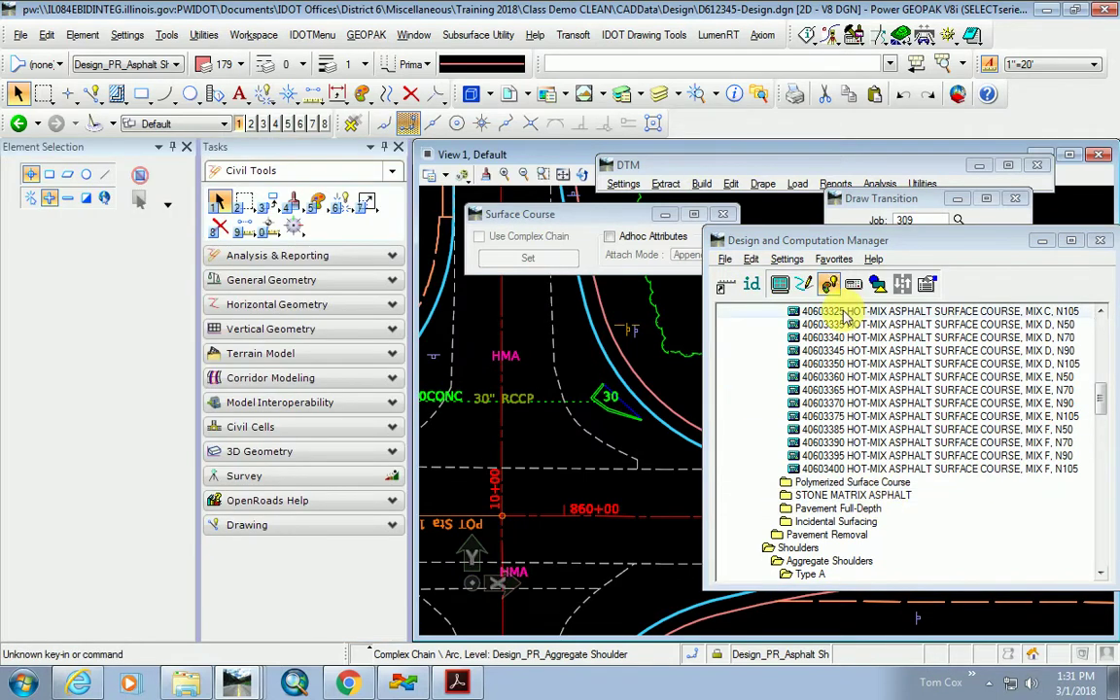
Identify the shoulder line's pay item as 48203002 and start setting it on elements.
{"action": "left_click", "coordinate": [398, 148]}
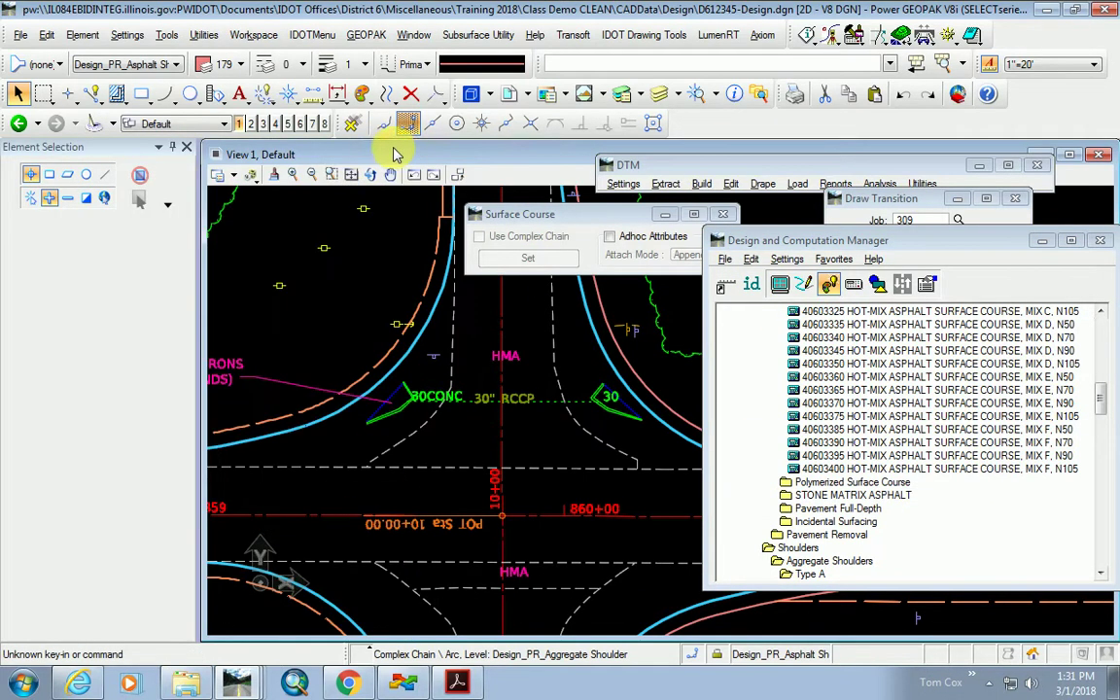
{"action": "left_click", "coordinate": [752, 283]}
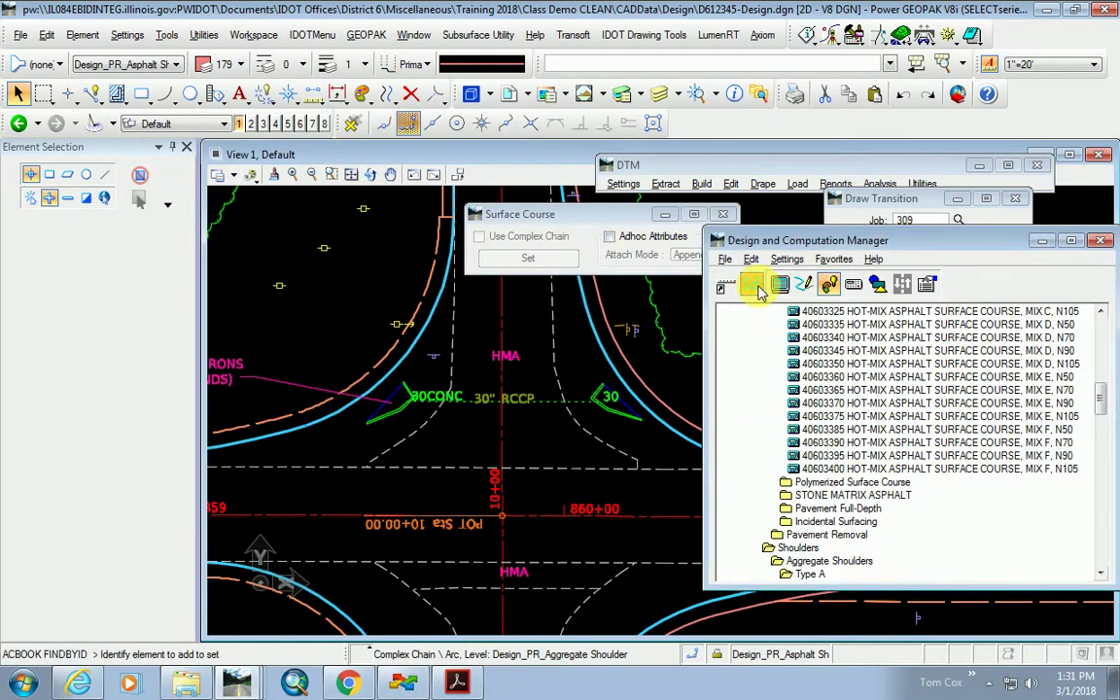
{"action": "scroll", "coordinate": [425, 465], "scroll_direction": "down", "scroll_amount": 3}
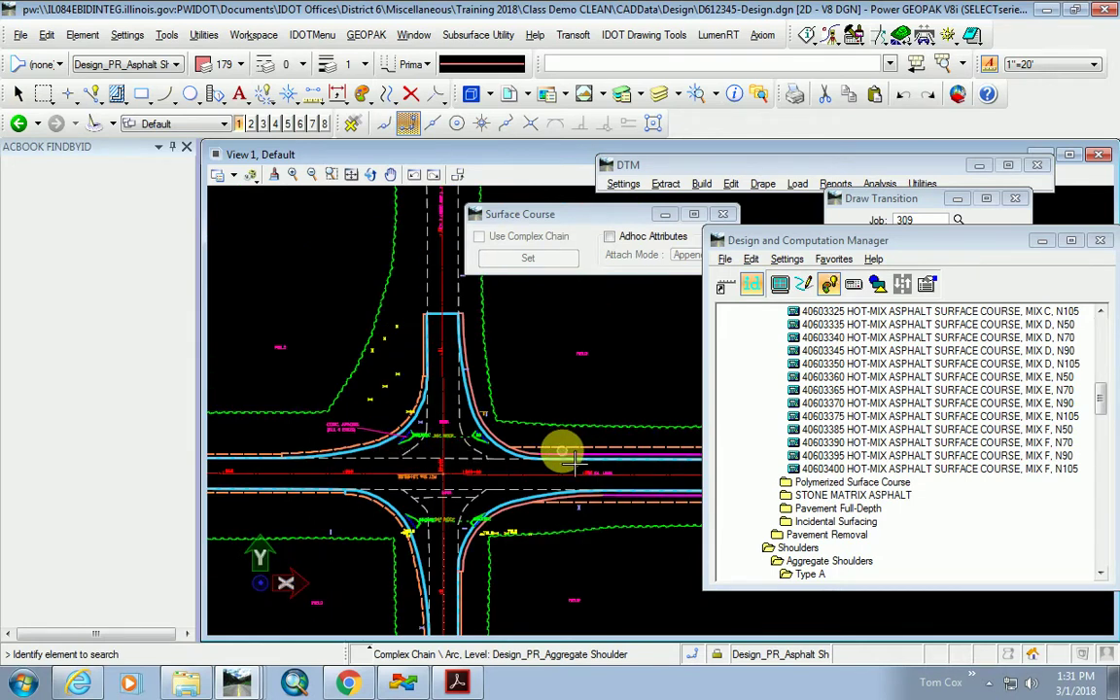
{"action": "left_click", "coordinate": [573, 463]}
{"action": "left_click", "coordinate": [531, 257]}
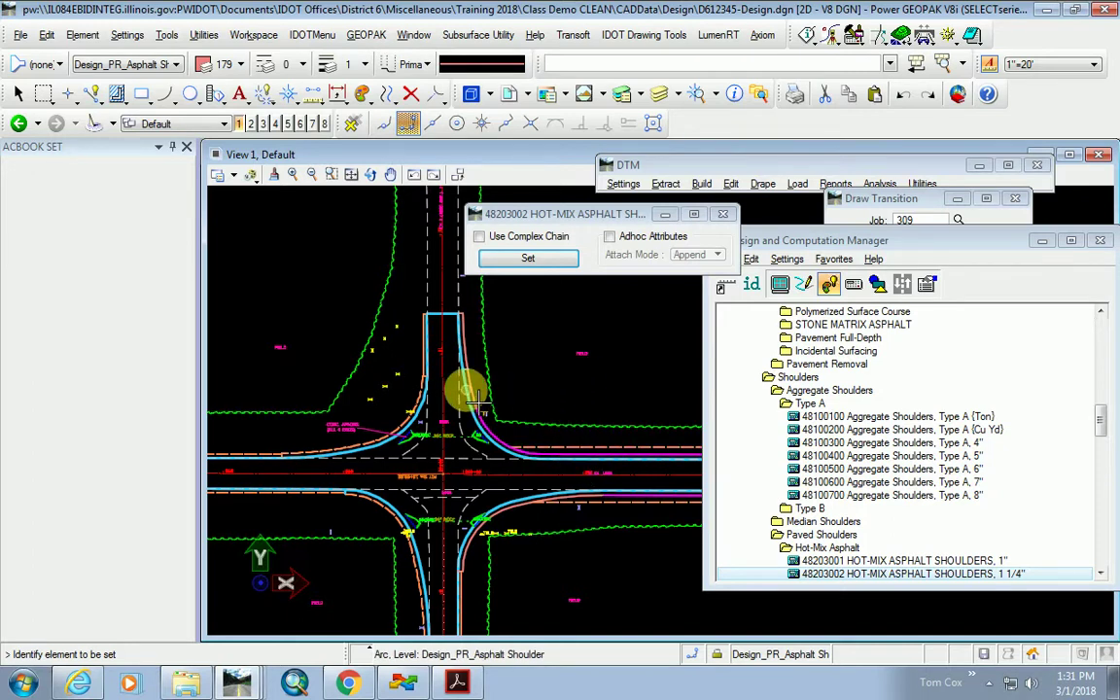
Zoom around the four intersection corners to check the shoulder lines, then move the manager aside.
{"action": "scroll", "coordinate": [466, 389], "scroll_direction": "up", "scroll_amount": 3}
{"action": "scroll", "coordinate": [595, 406], "scroll_direction": "down", "scroll_amount": 1}
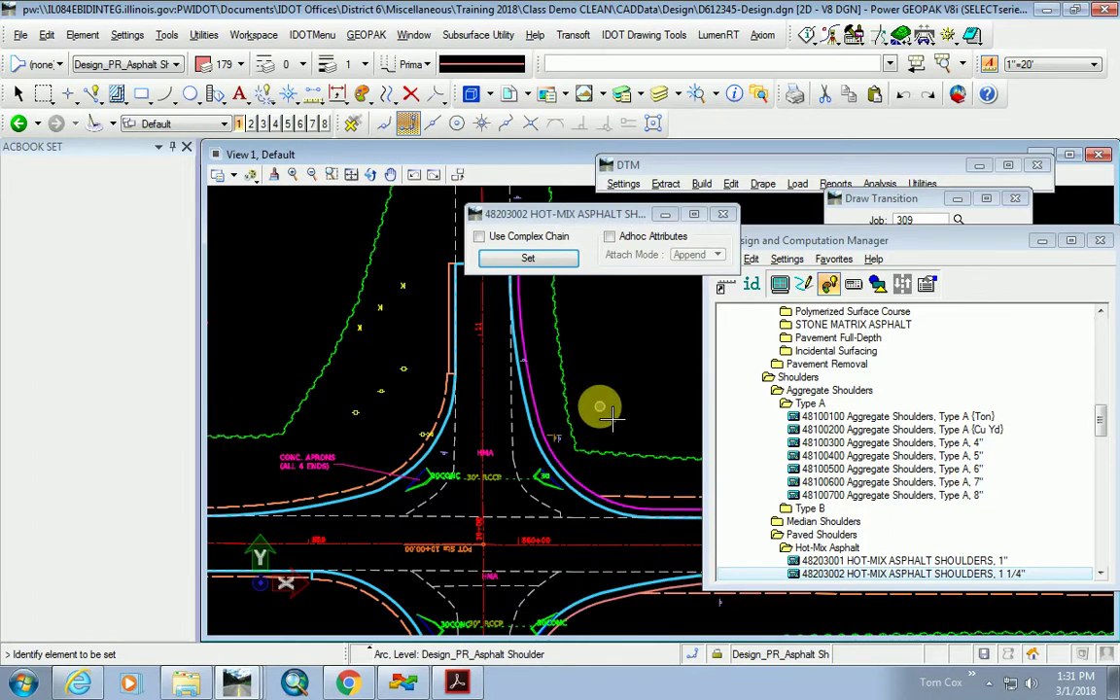
{"action": "scroll", "coordinate": [443, 399], "scroll_direction": "up", "scroll_amount": 1}
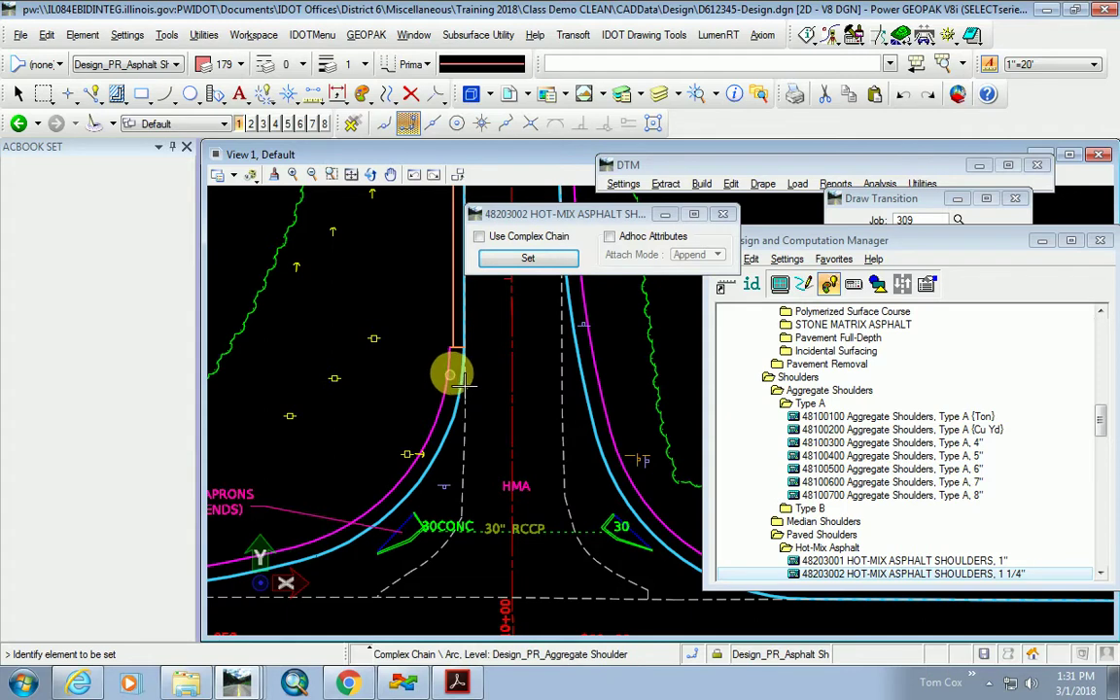
{"action": "scroll", "coordinate": [462, 364], "scroll_direction": "up", "scroll_amount": 2}
{"action": "scroll", "coordinate": [457, 358], "scroll_direction": "down", "scroll_amount": 2}
{"action": "scroll", "coordinate": [460, 393], "scroll_direction": "up", "scroll_amount": 1}
{"action": "scroll", "coordinate": [342, 394], "scroll_direction": "up", "scroll_amount": 1}
{"action": "scroll", "coordinate": [356, 407], "scroll_direction": "up", "scroll_amount": 2}
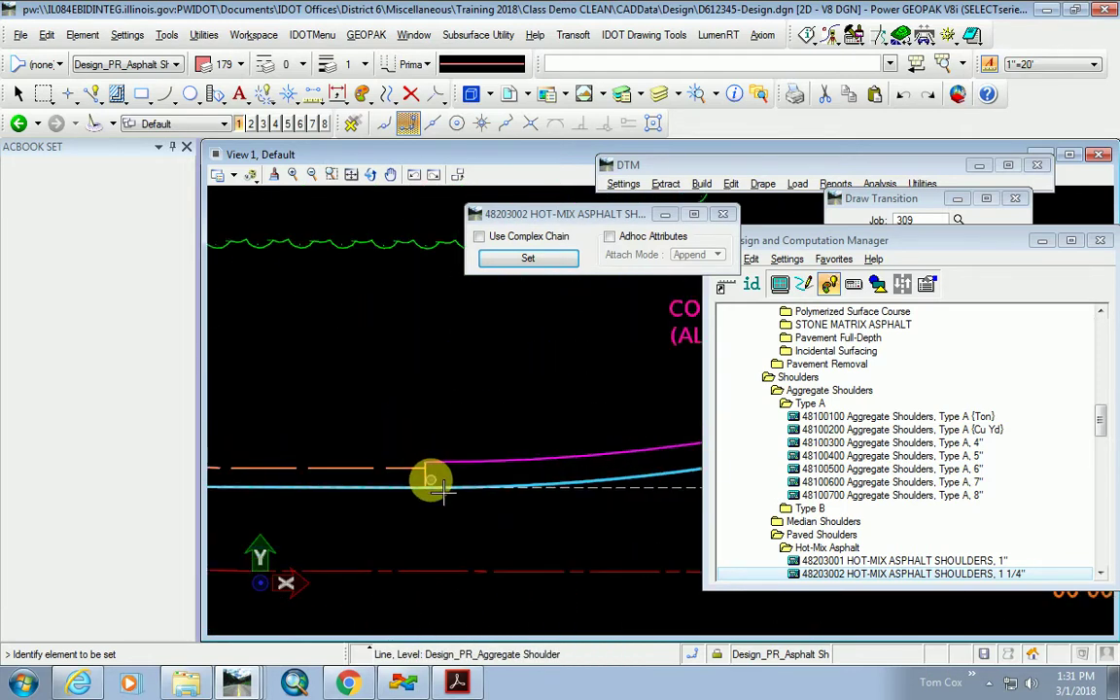
{"action": "scroll", "coordinate": [400, 412], "scroll_direction": "down", "scroll_amount": 2}
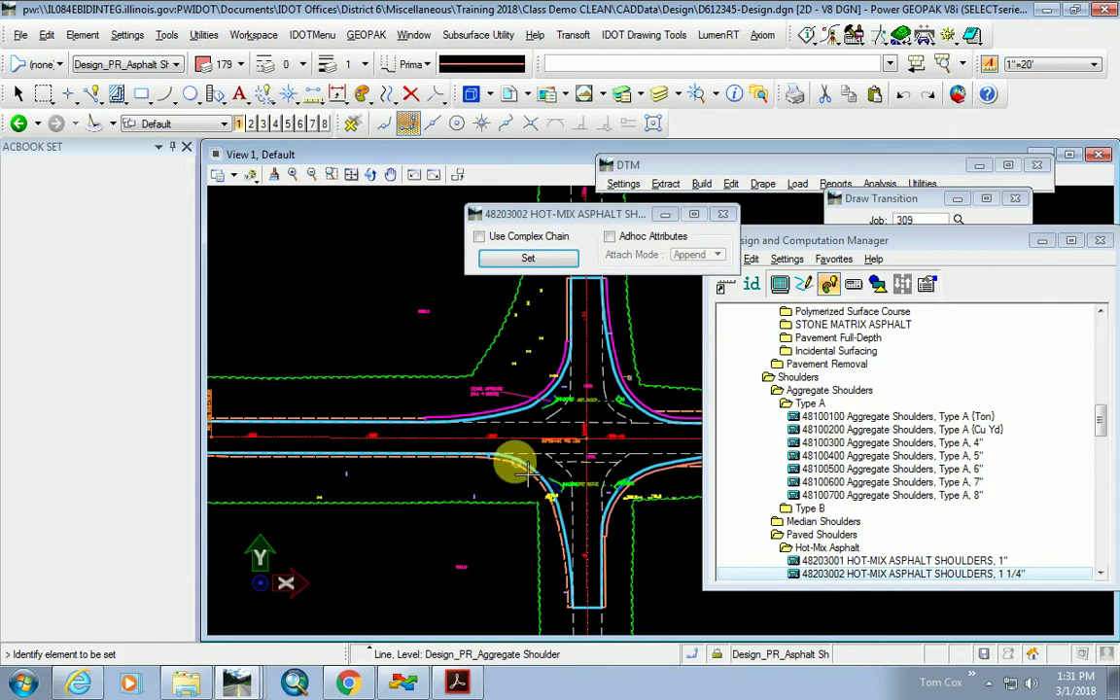
{"action": "scroll", "coordinate": [512, 464], "scroll_direction": "up", "scroll_amount": 2}
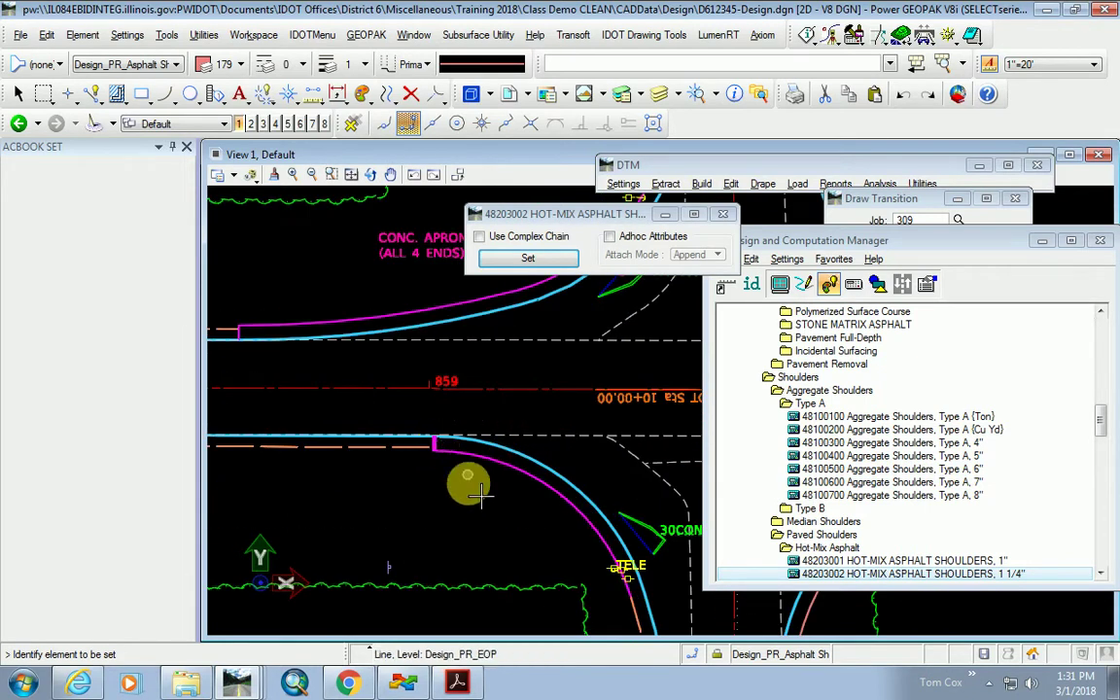
{"action": "scroll", "coordinate": [440, 483], "scroll_direction": "down", "scroll_amount": 2}
{"action": "scroll", "coordinate": [496, 524], "scroll_direction": "up", "scroll_amount": 2}
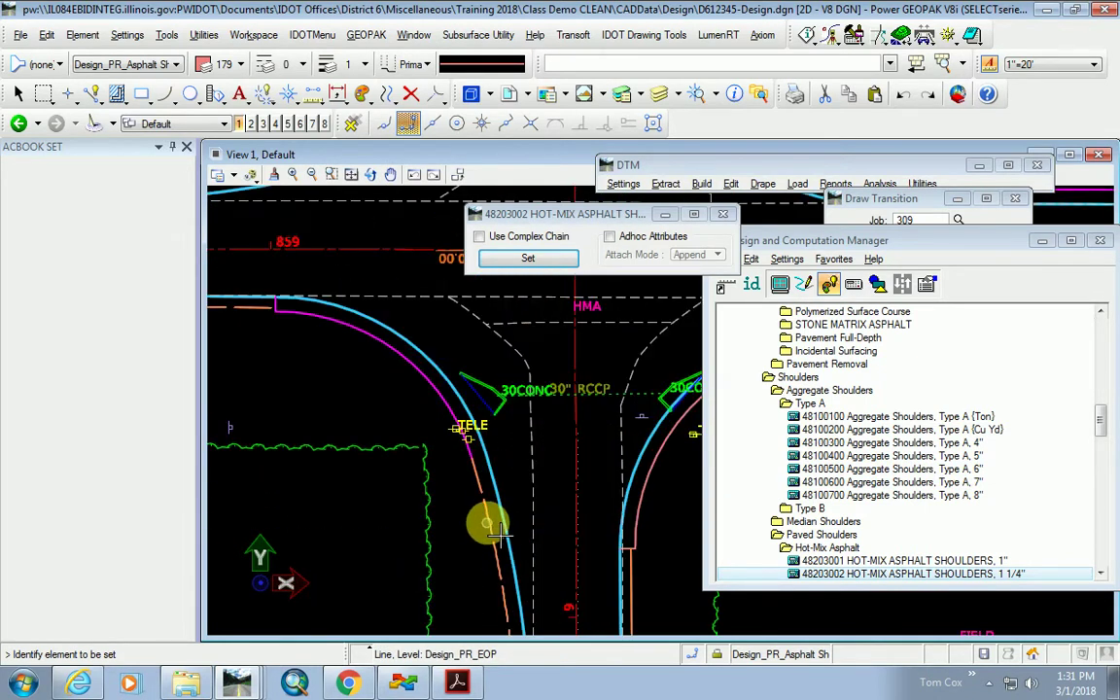
{"action": "scroll", "coordinate": [425, 439], "scroll_direction": "down", "scroll_amount": 2}
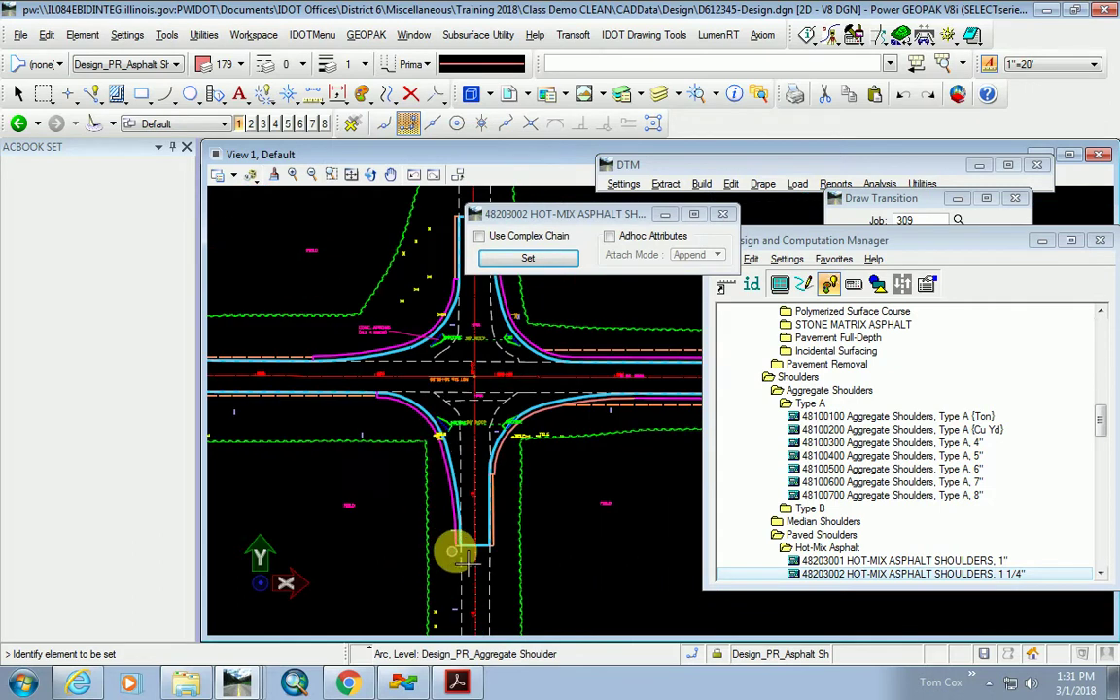
{"action": "scroll", "coordinate": [464, 559], "scroll_direction": "up", "scroll_amount": 2}
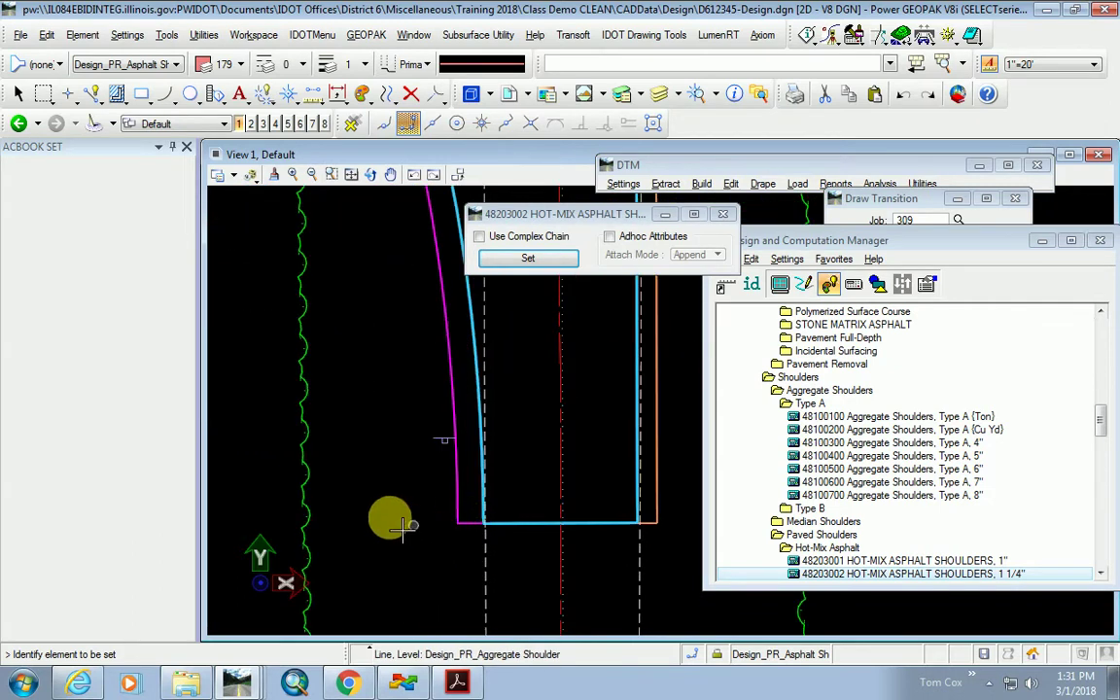
{"action": "scroll", "coordinate": [387, 519], "scroll_direction": "down", "scroll_amount": 2}
{"action": "scroll", "coordinate": [443, 452], "scroll_direction": "up", "scroll_amount": 1}
{"action": "scroll", "coordinate": [449, 455], "scroll_direction": "up", "scroll_amount": 1}
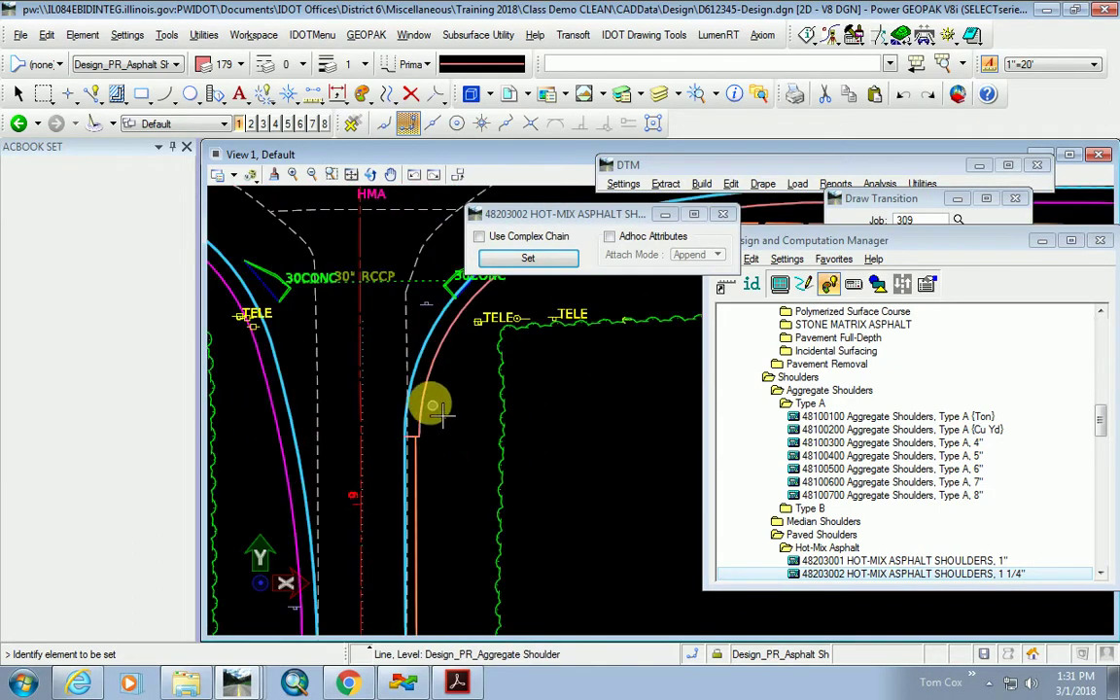
{"action": "scroll", "coordinate": [438, 413], "scroll_direction": "down", "scroll_amount": 3}
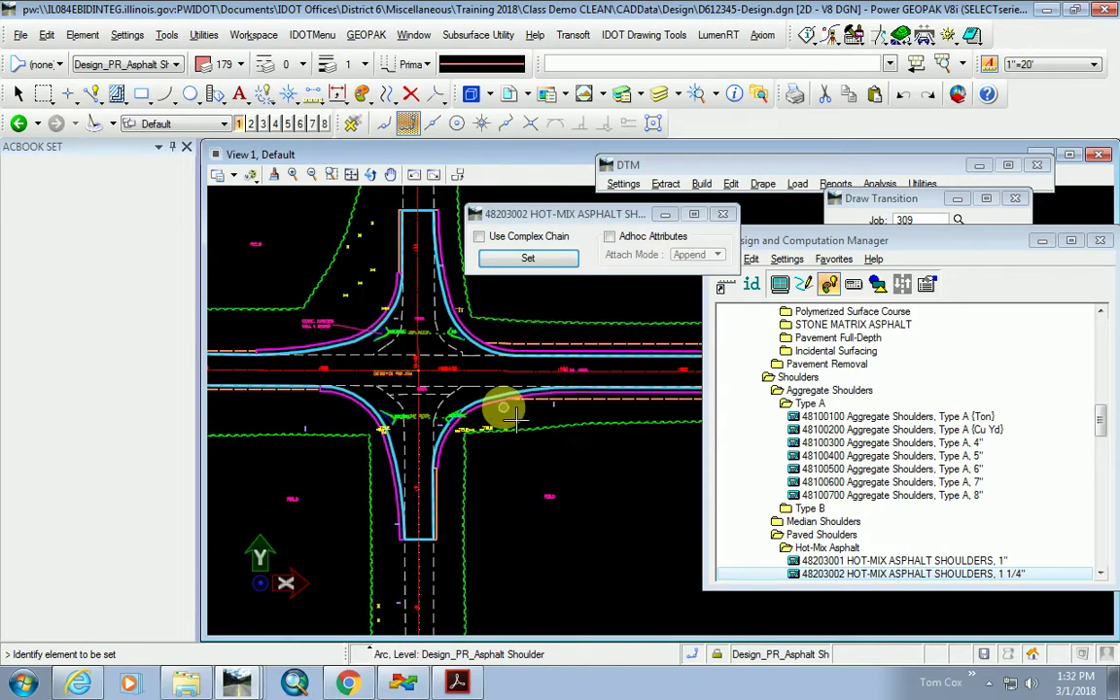
{"action": "scroll", "coordinate": [481, 400], "scroll_direction": "up", "scroll_amount": 3}
{"action": "scroll", "coordinate": [455, 475], "scroll_direction": "up", "scroll_amount": 3}
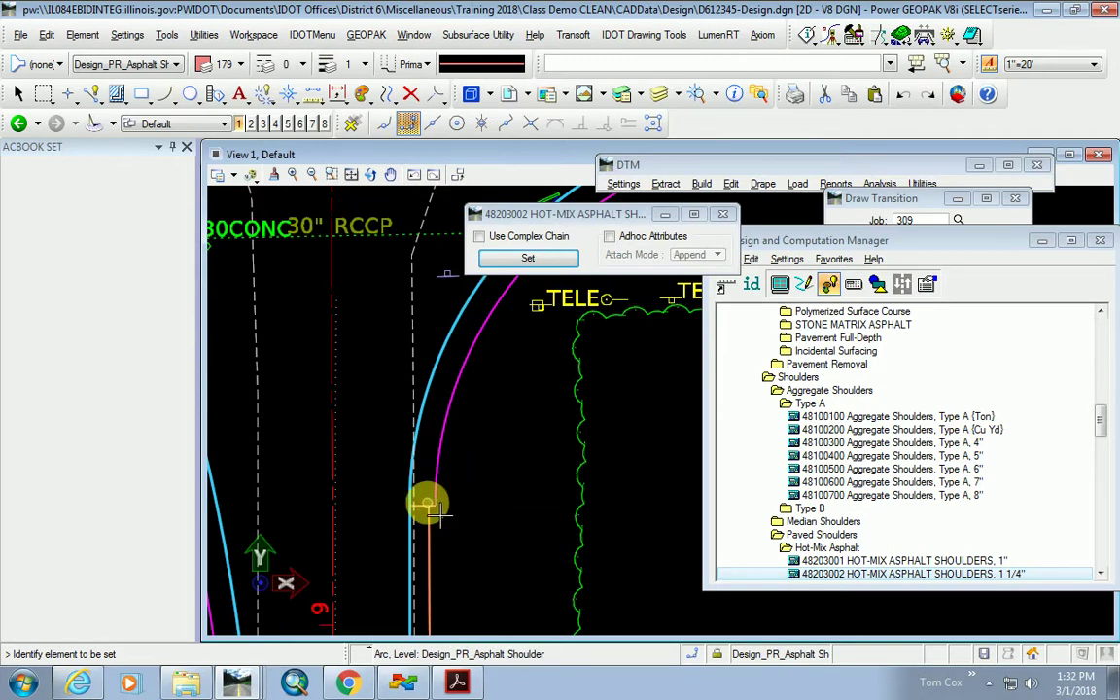
{"action": "scroll", "coordinate": [497, 491], "scroll_direction": "down", "scroll_amount": 5}
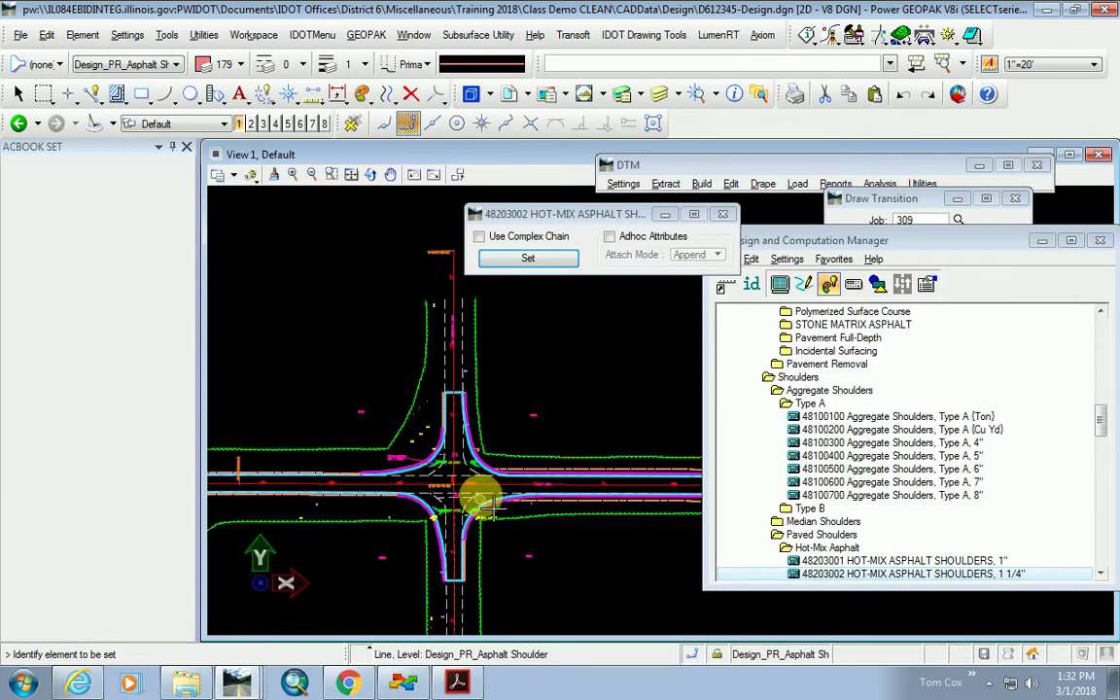
{"action": "scroll", "coordinate": [549, 430], "scroll_direction": "down", "scroll_amount": 2}
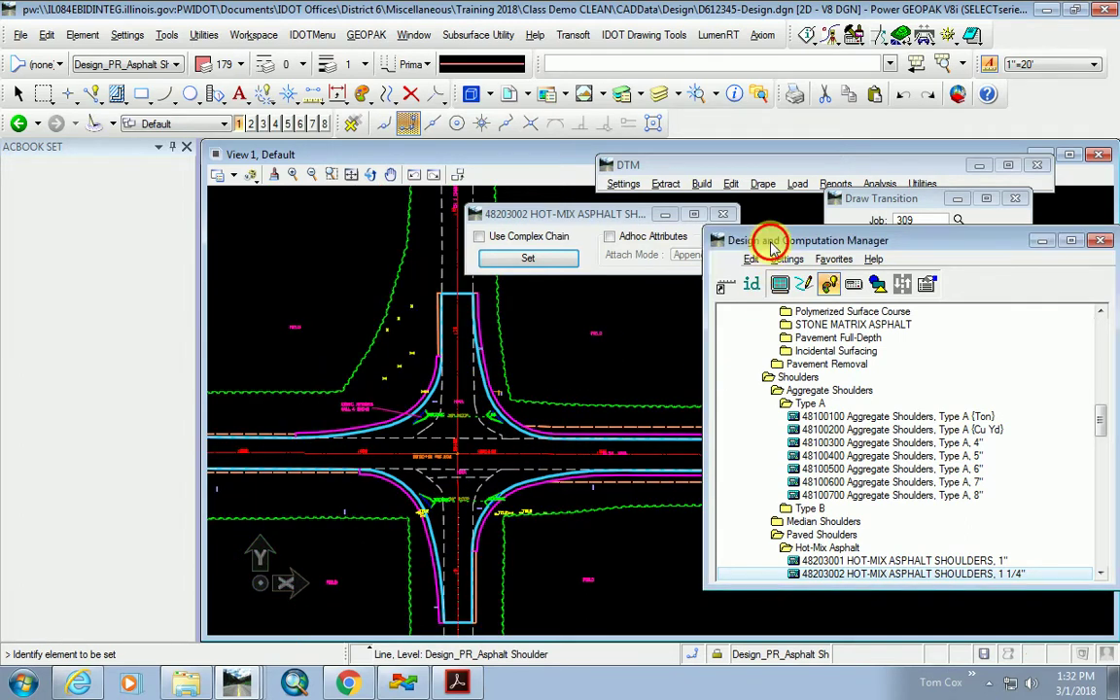
{"action": "left_click_drag", "start_coordinate": [771, 245], "coordinate": [876, 249]}
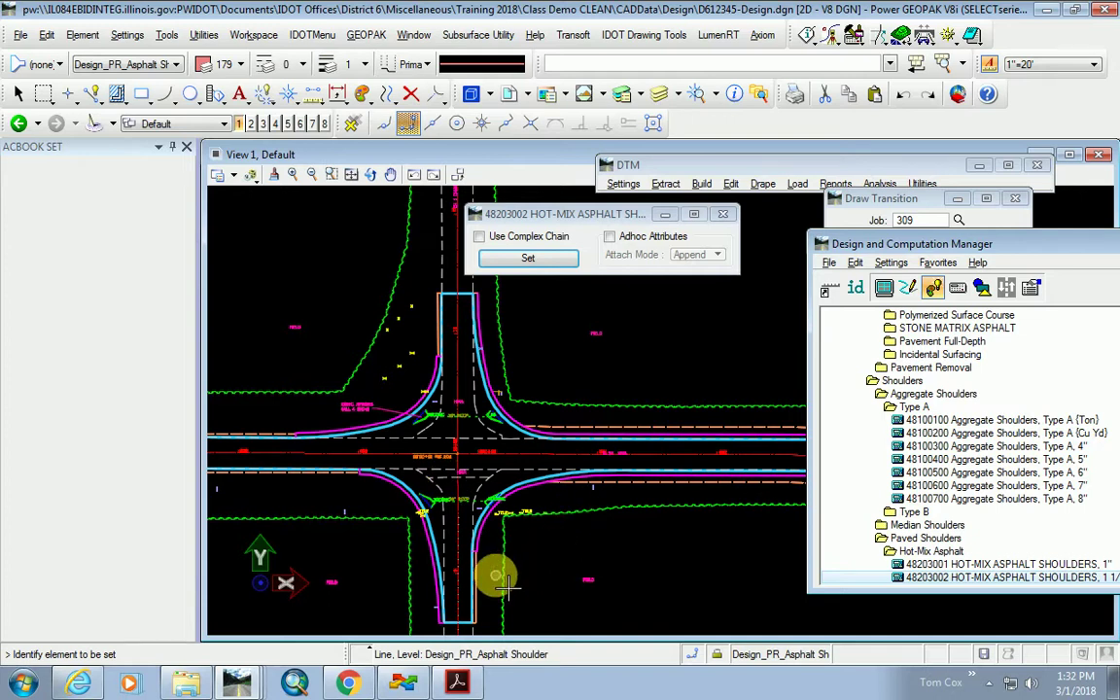
Show the D&C Manager collection and empty it with Clear Collection.
{"action": "left_click", "coordinate": [856, 290]}
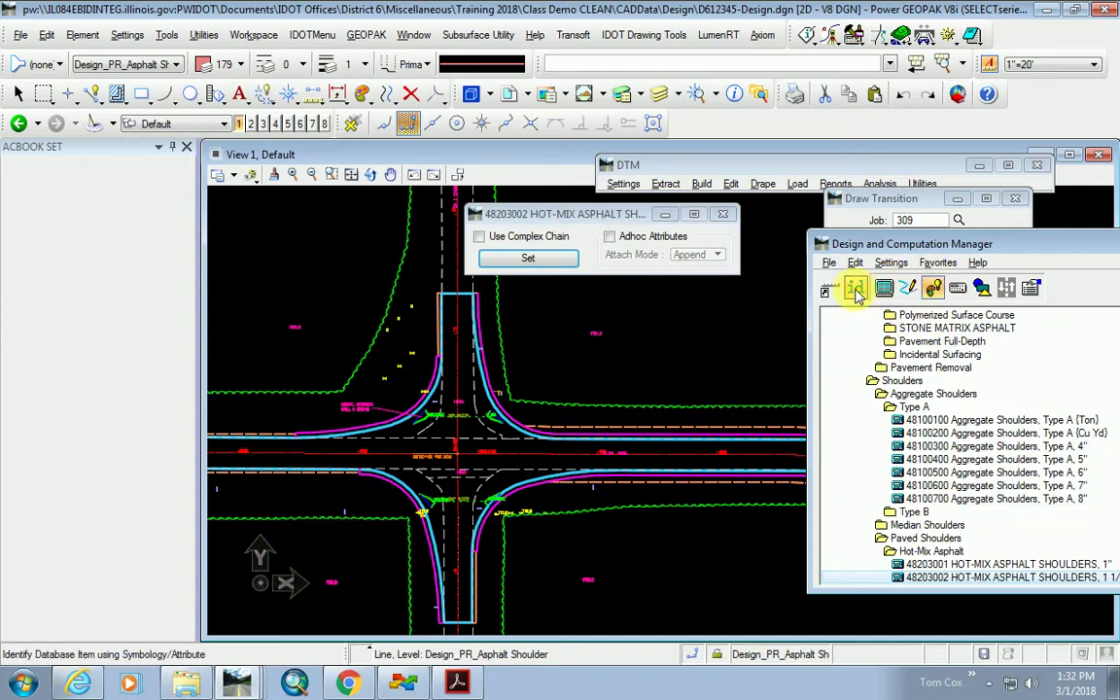
{"action": "scroll", "coordinate": [868, 533], "scroll_direction": "down", "scroll_amount": 2}
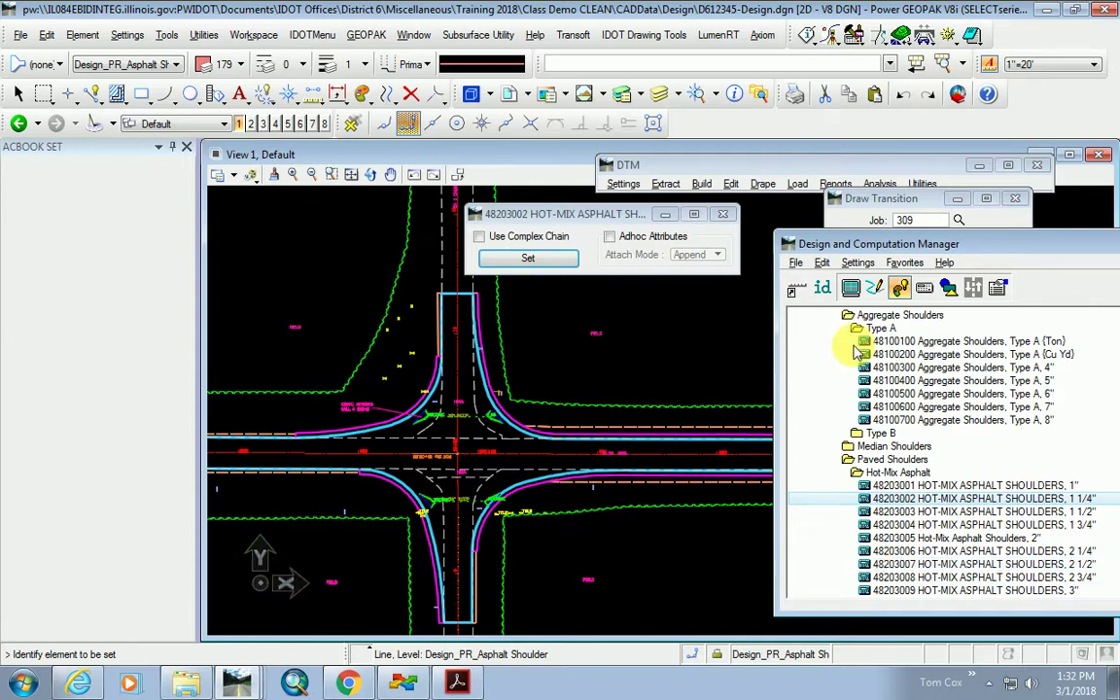
{"action": "left_click", "coordinate": [850, 288]}
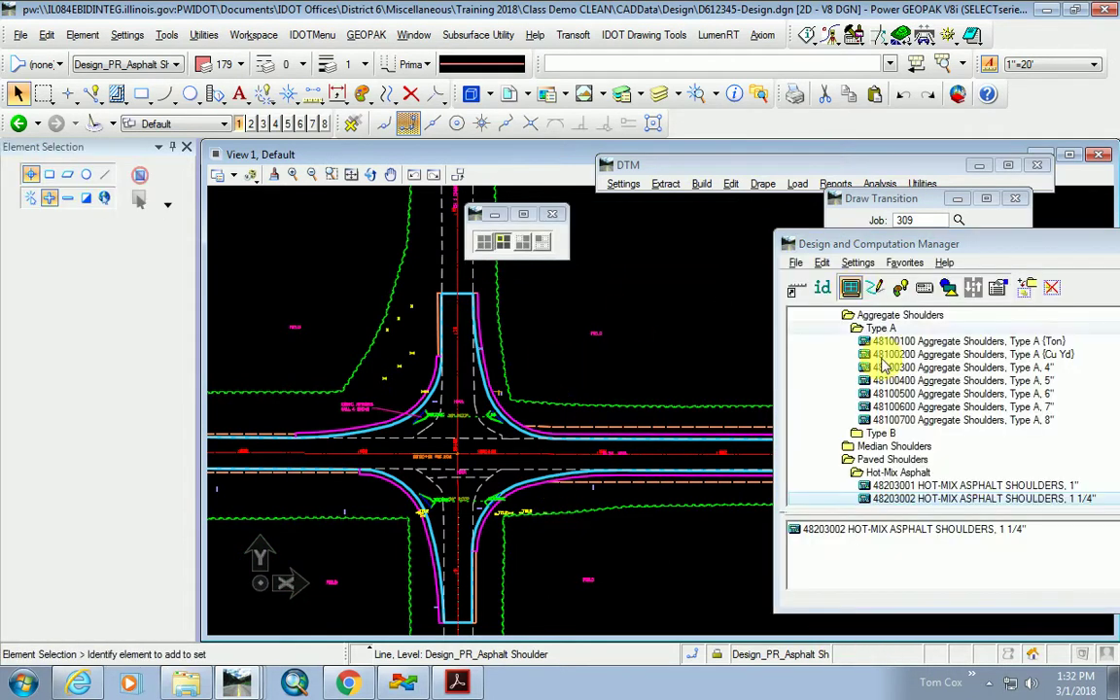
{"action": "right_click", "coordinate": [848, 529]}
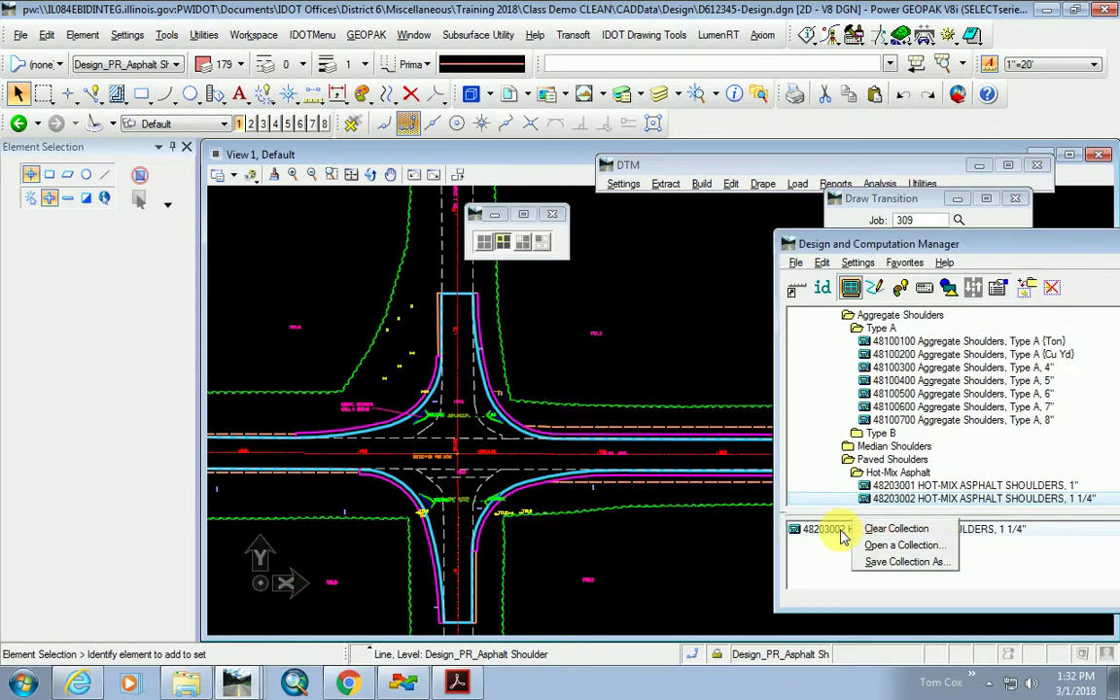
{"action": "left_click", "coordinate": [898, 531]}
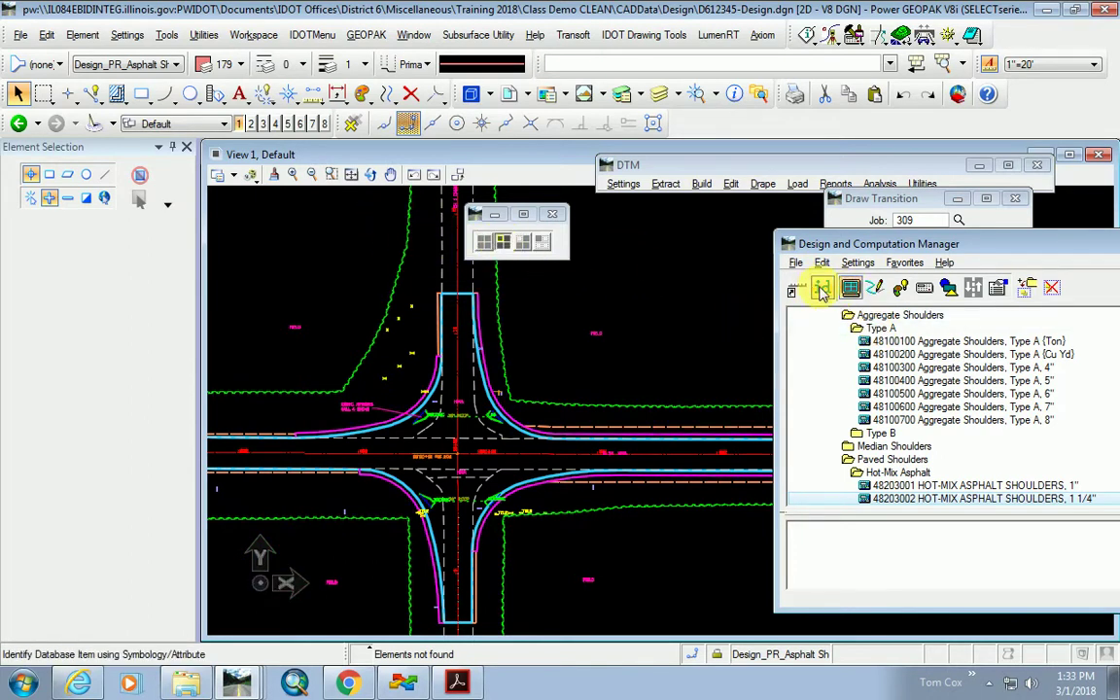
{"action": "left_click", "coordinate": [822, 290]}
Identify the pavement edge line and add 40603335 Surface Course, Mix D, N50 to the collection.
{"action": "scroll", "coordinate": [292, 432], "scroll_direction": "up", "scroll_amount": 5}
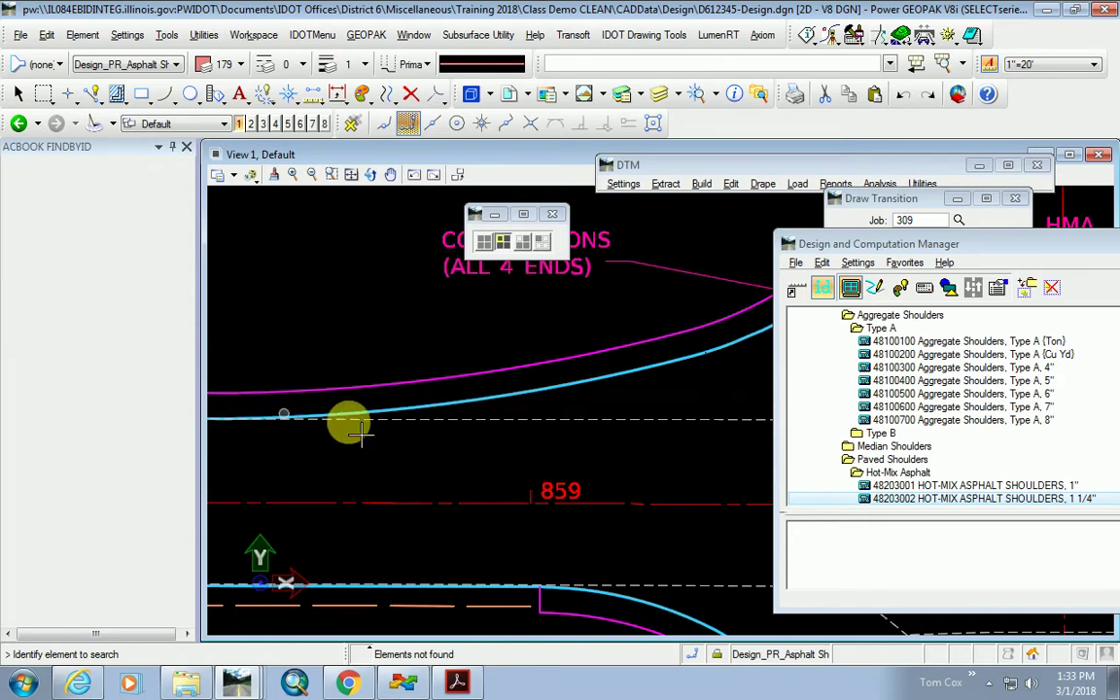
{"action": "scroll", "coordinate": [360, 435], "scroll_direction": "down", "scroll_amount": 5}
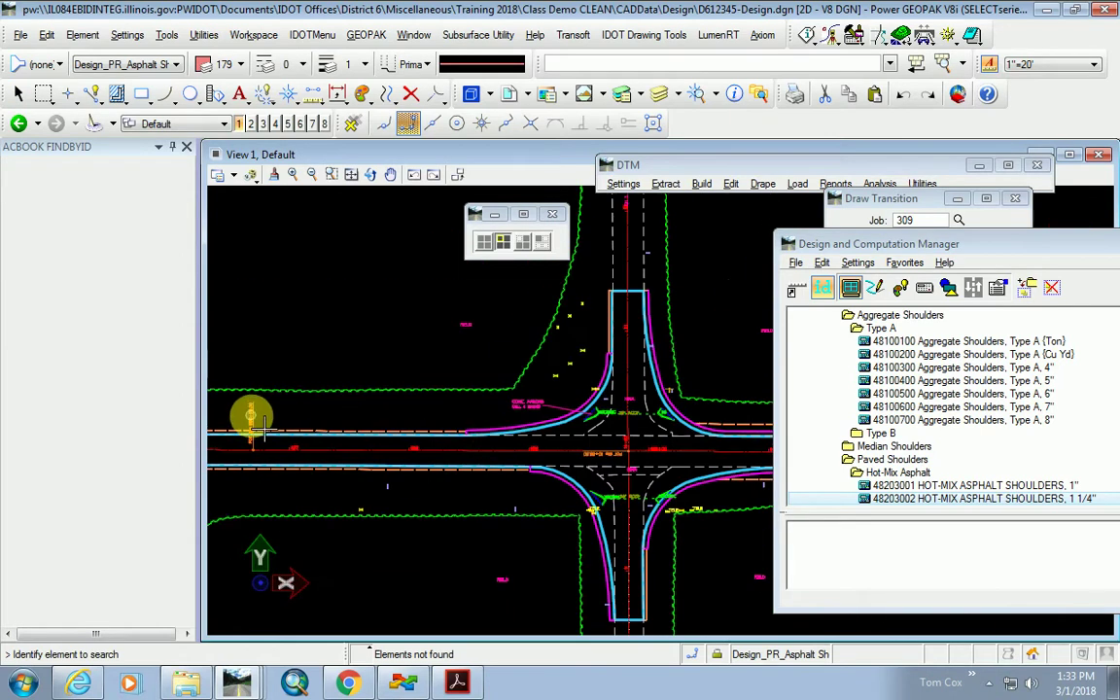
{"action": "left_click", "coordinate": [321, 339]}
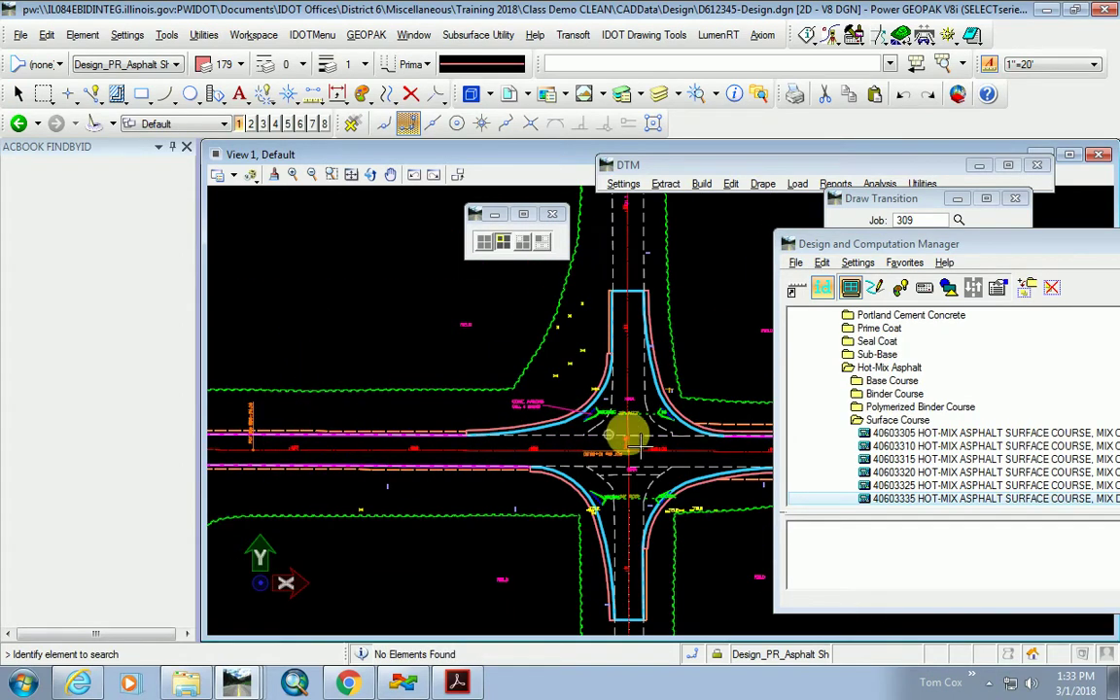
{"action": "right_click", "coordinate": [925, 496]}
{"action": "left_click", "coordinate": [982, 262]}
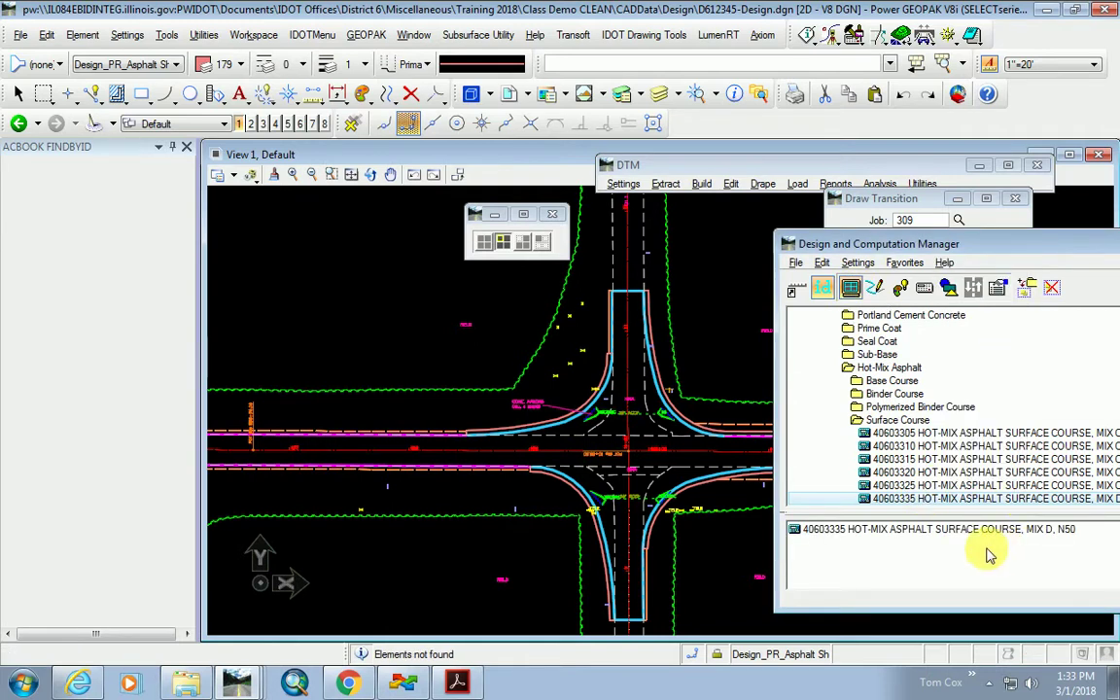
{"action": "scroll", "coordinate": [520, 443], "scroll_direction": "up", "scroll_amount": 3}
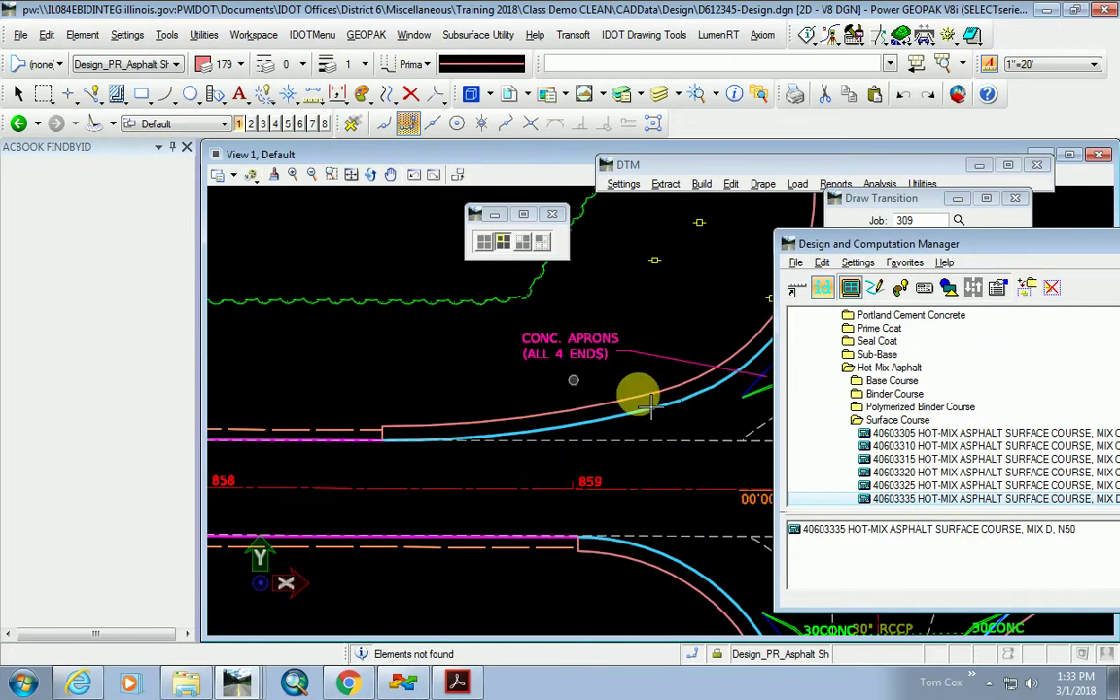
{"action": "left_click", "coordinate": [899, 288]}
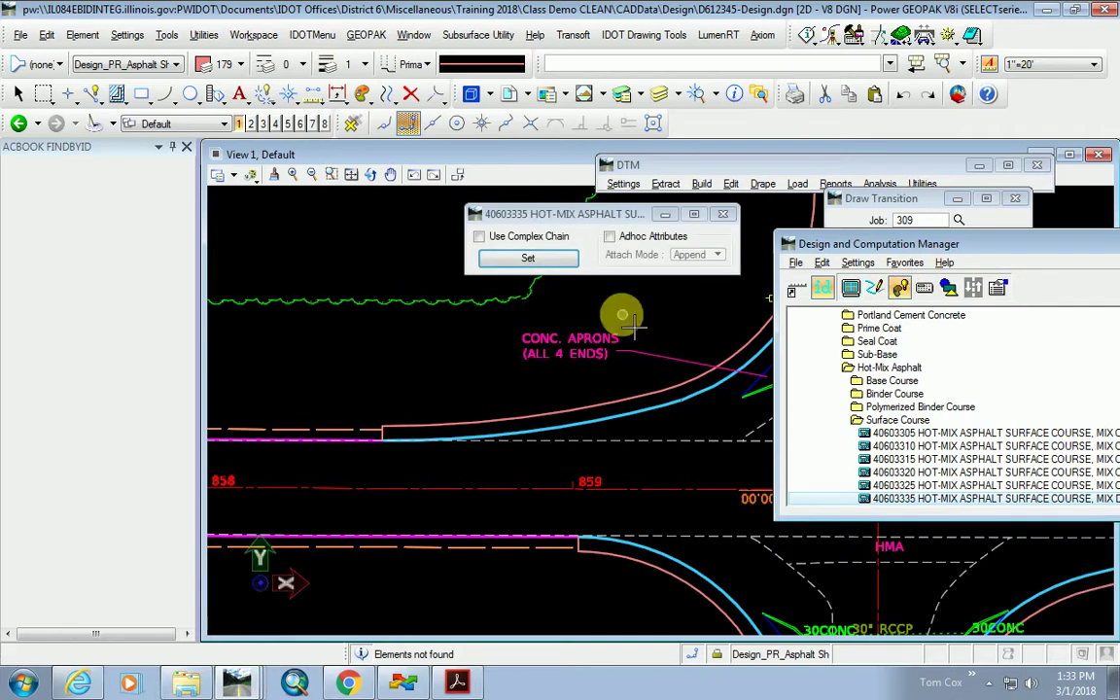
Tag the pavement edge arc with the 40603335 surface course item.
{"action": "left_click", "coordinate": [528, 258]}
{"action": "left_click", "coordinate": [552, 430]}
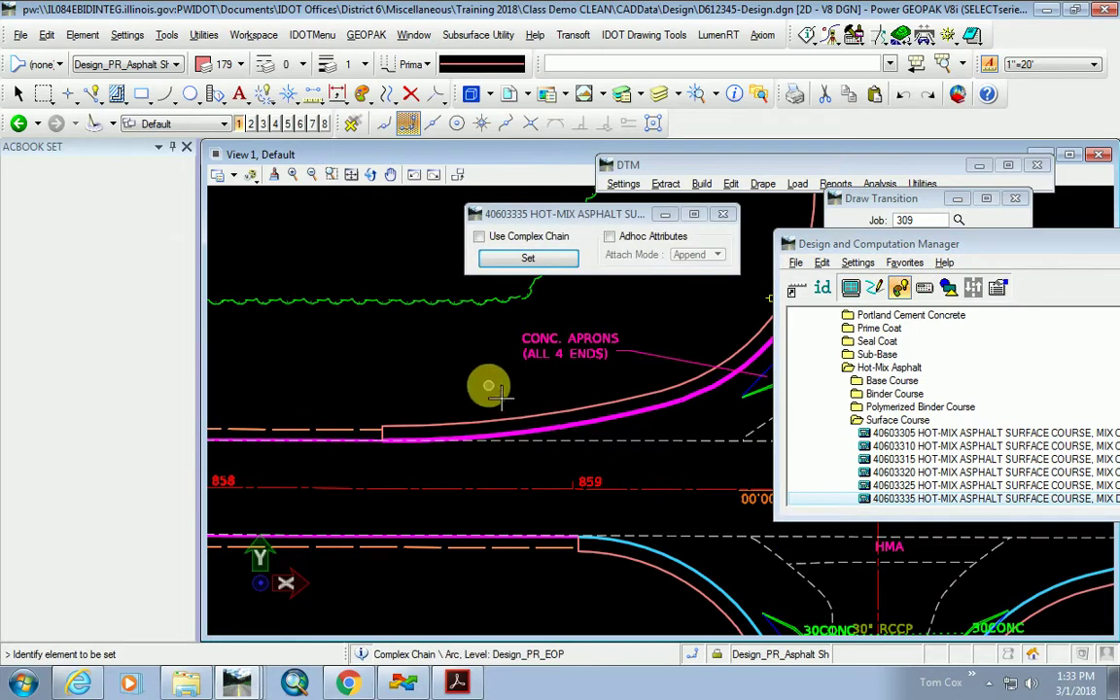
{"action": "scroll", "coordinate": [464, 449], "scroll_direction": "down", "scroll_amount": 3}
{"action": "scroll", "coordinate": [611, 330], "scroll_direction": "up", "scroll_amount": 5}
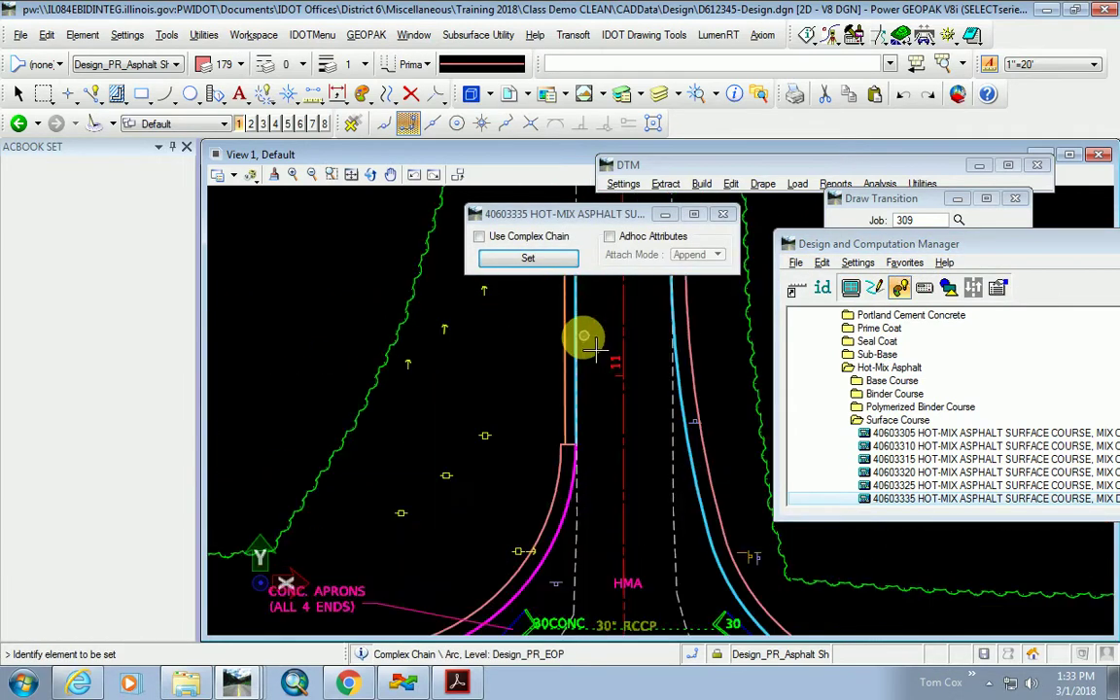
Zoom around the intersection to check the tagged asphalt surface edges.
{"action": "scroll", "coordinate": [428, 416], "scroll_direction": "down", "scroll_amount": 3}
{"action": "scroll", "coordinate": [545, 433], "scroll_direction": "up", "scroll_amount": 3}
{"action": "scroll", "coordinate": [474, 427], "scroll_direction": "down", "scroll_amount": 3}
{"action": "scroll", "coordinate": [486, 447], "scroll_direction": "up", "scroll_amount": 2}
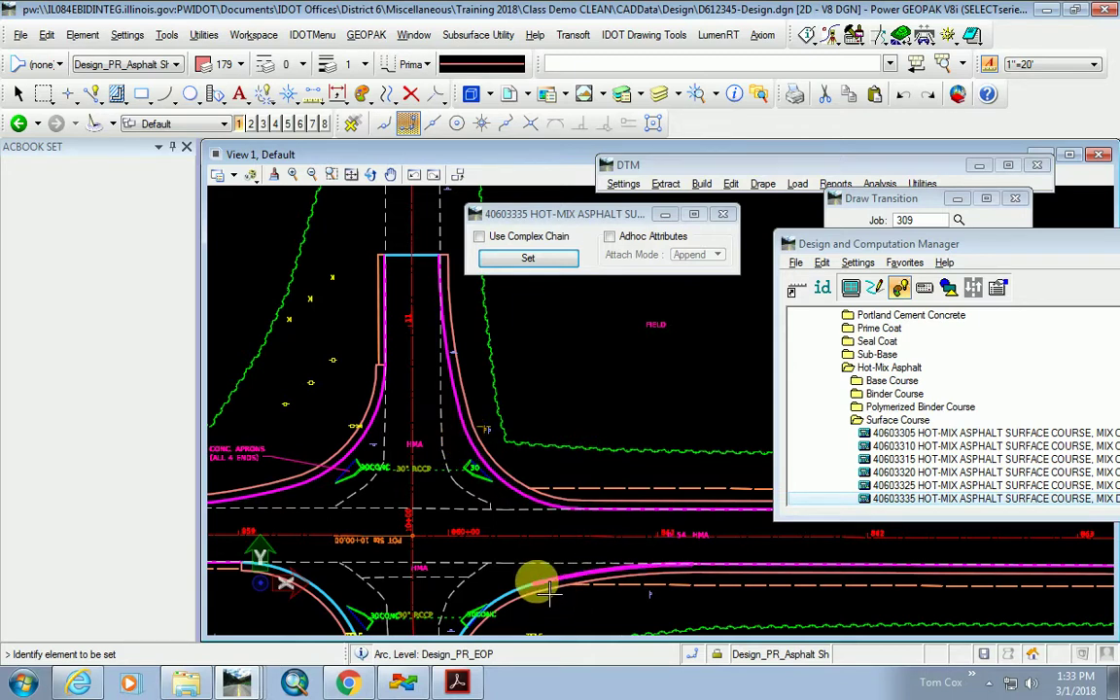
{"action": "scroll", "coordinate": [573, 559], "scroll_direction": "up", "scroll_amount": 2}
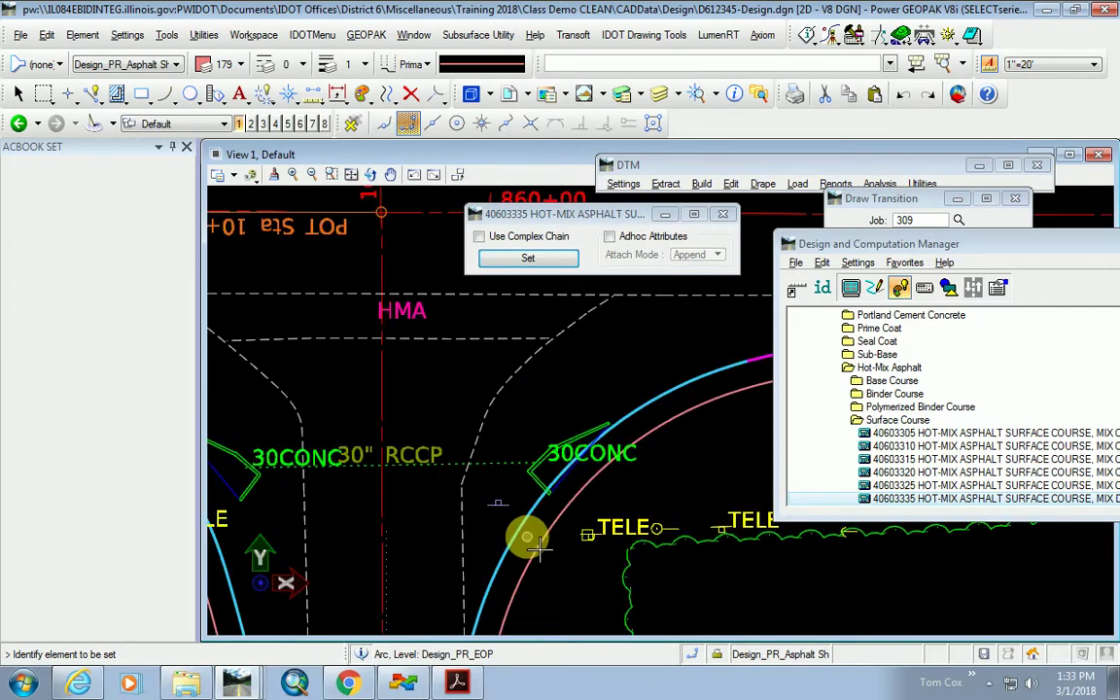
{"action": "scroll", "coordinate": [583, 486], "scroll_direction": "down", "scroll_amount": 3}
{"action": "scroll", "coordinate": [595, 559], "scroll_direction": "up", "scroll_amount": 4}
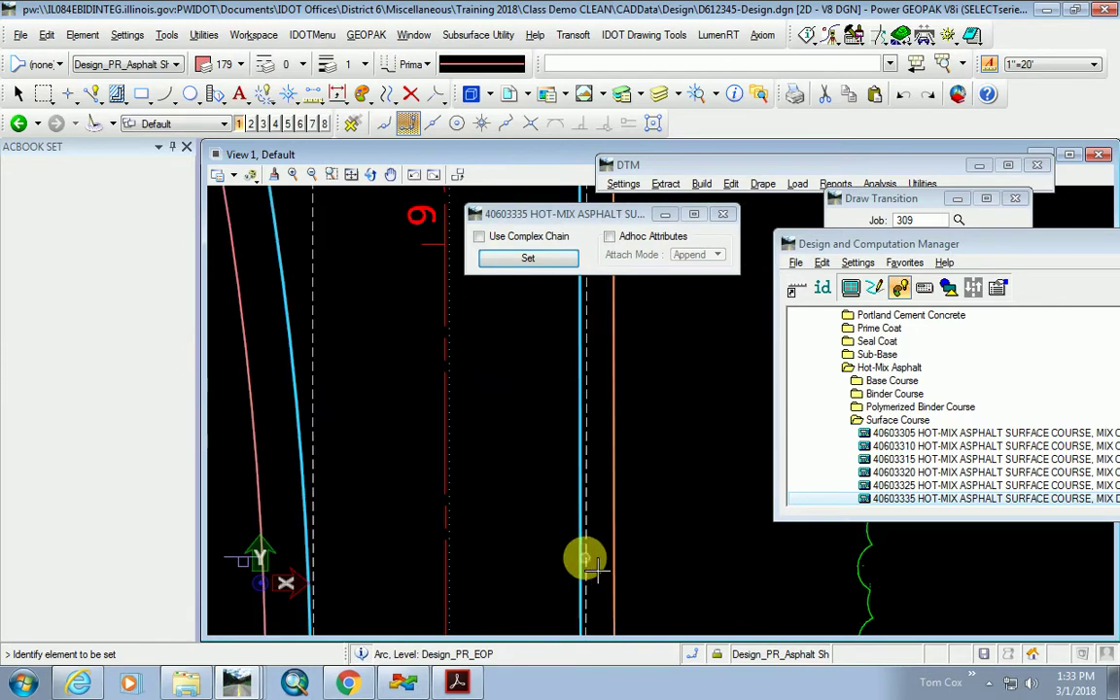
{"action": "scroll", "coordinate": [569, 550], "scroll_direction": "down", "scroll_amount": 3}
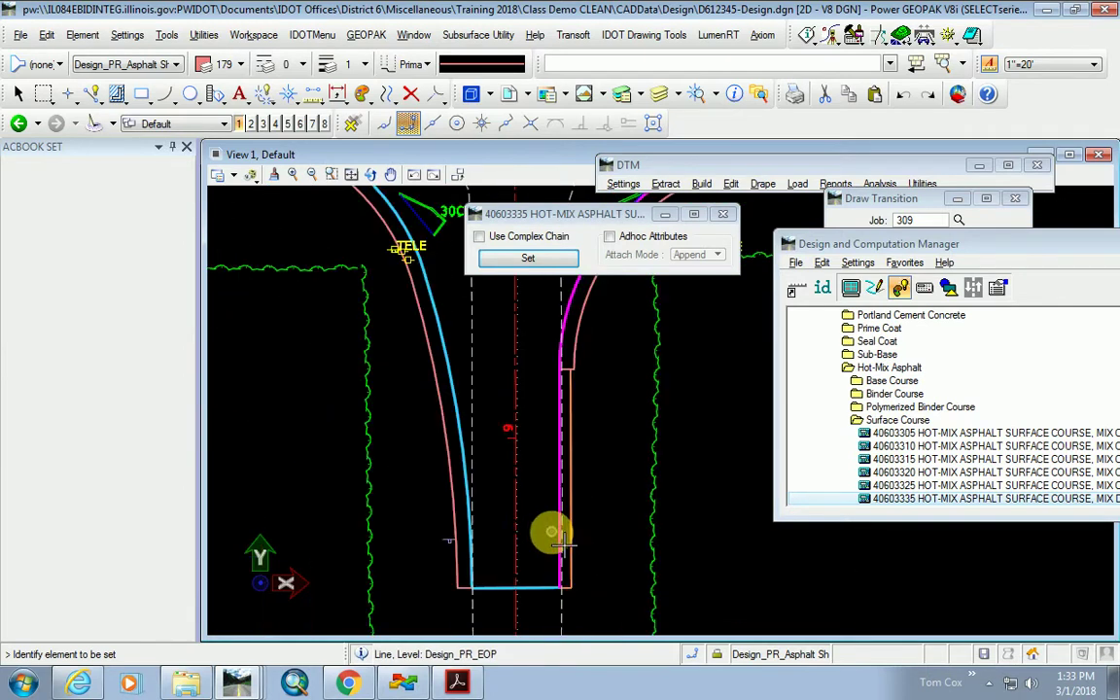
{"action": "scroll", "coordinate": [452, 535], "scroll_direction": "up", "scroll_amount": 3}
{"action": "scroll", "coordinate": [530, 490], "scroll_direction": "down", "scroll_amount": 4}
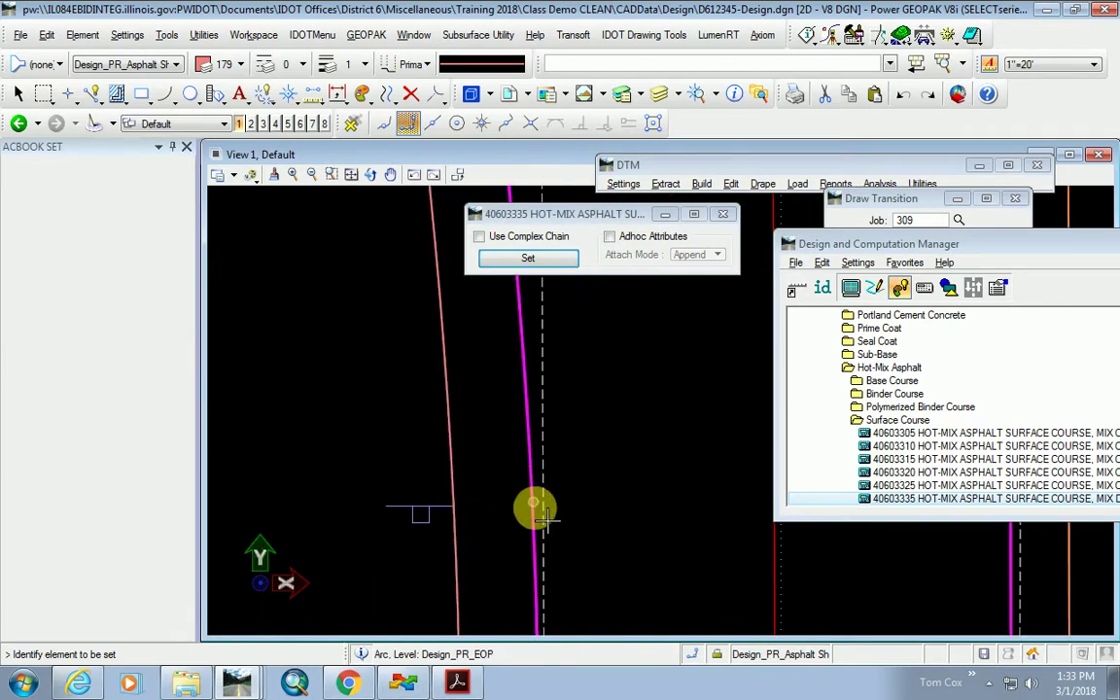
{"action": "scroll", "coordinate": [530, 472], "scroll_direction": "up", "scroll_amount": 3}
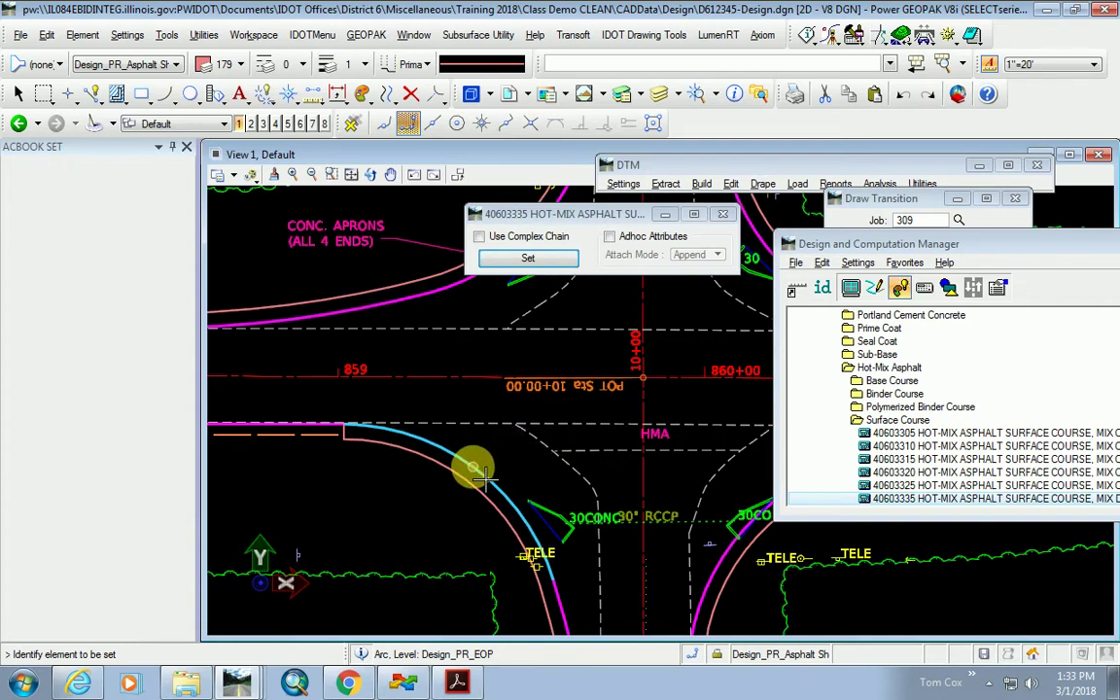
{"action": "scroll", "coordinate": [476, 467], "scroll_direction": "down", "scroll_amount": 1}
{"action": "scroll", "coordinate": [452, 479], "scroll_direction": "down", "scroll_amount": 4}
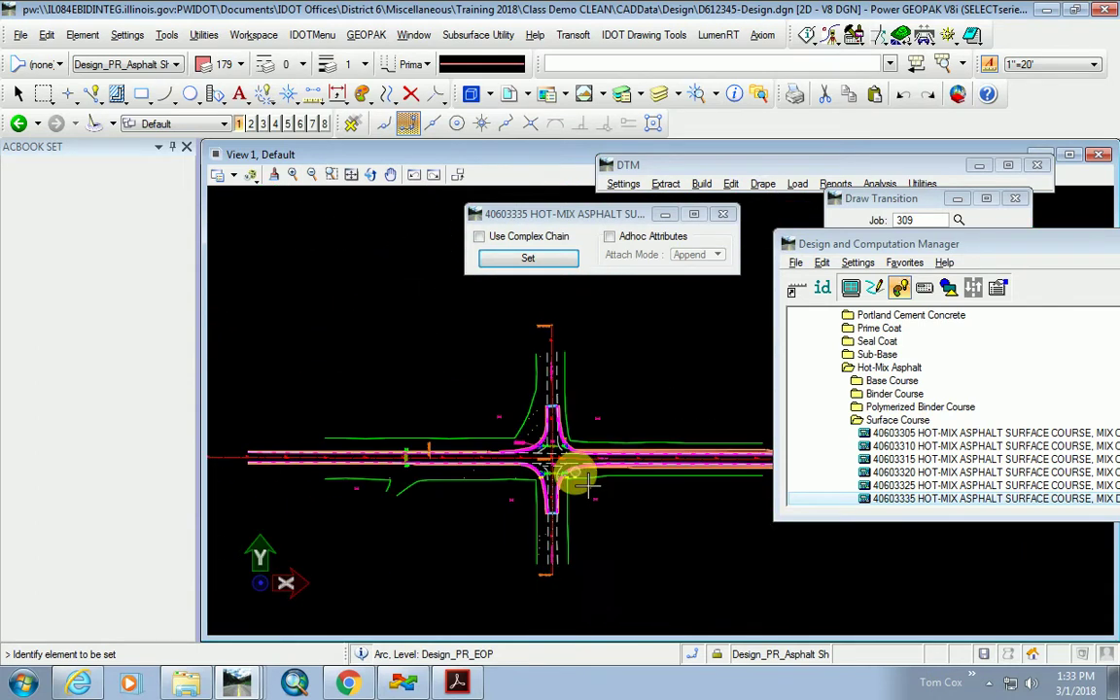
{"action": "scroll", "coordinate": [476, 482], "scroll_direction": "down", "scroll_amount": 1}
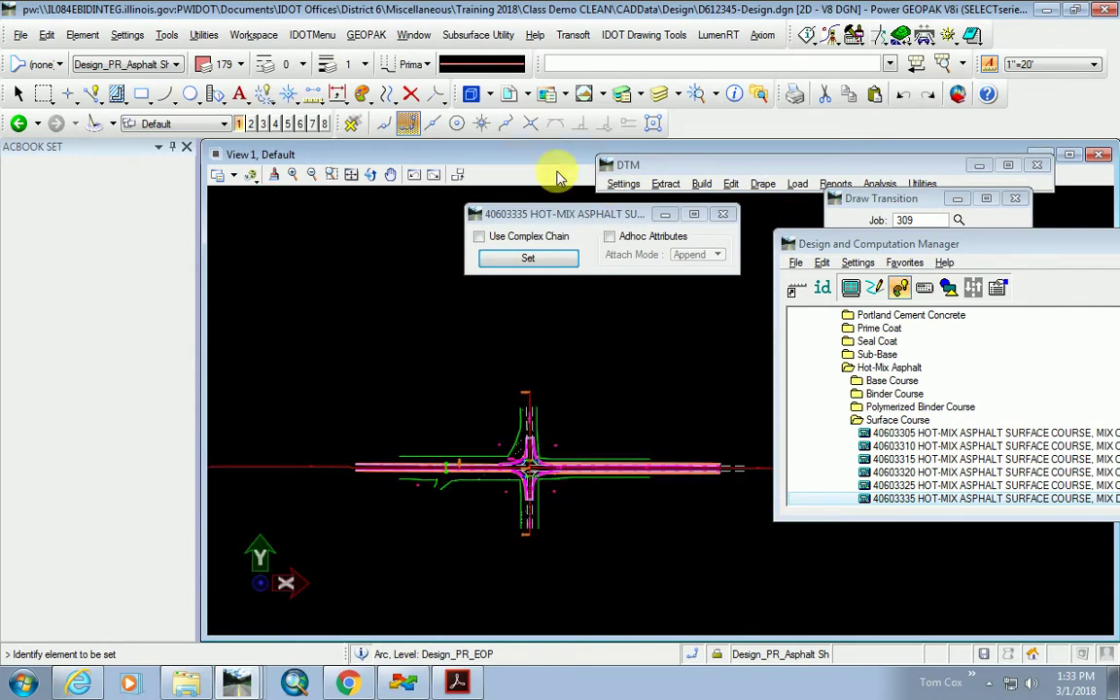
{"action": "left_click", "coordinate": [851, 289]}
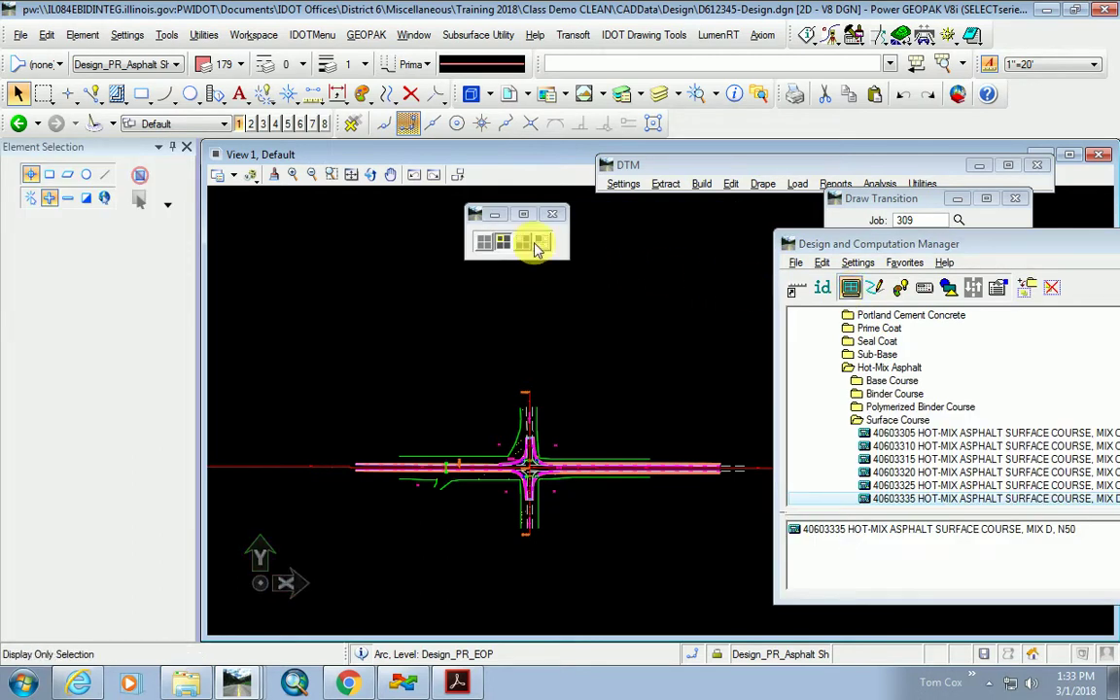
Display only the 40603335 asphalt surface elements, then restore normal display of all linework.
{"action": "left_click", "coordinate": [540, 243]}
{"action": "scroll", "coordinate": [542, 484], "scroll_direction": "up", "scroll_amount": 2}
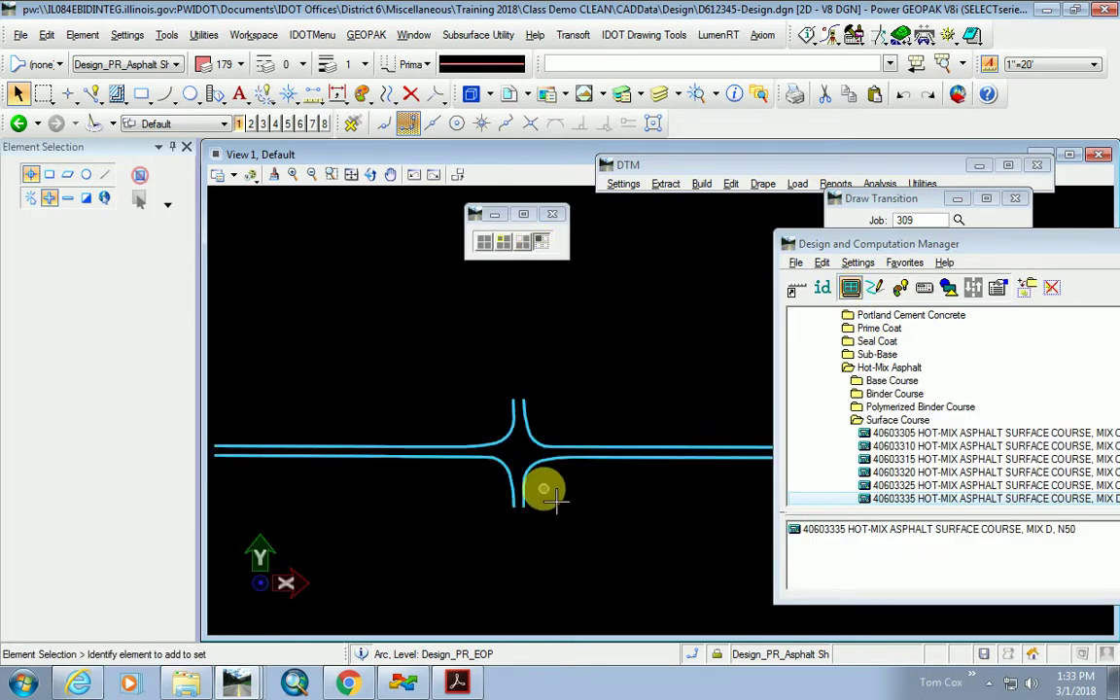
{"action": "scroll", "coordinate": [438, 496], "scroll_direction": "down", "scroll_amount": 1}
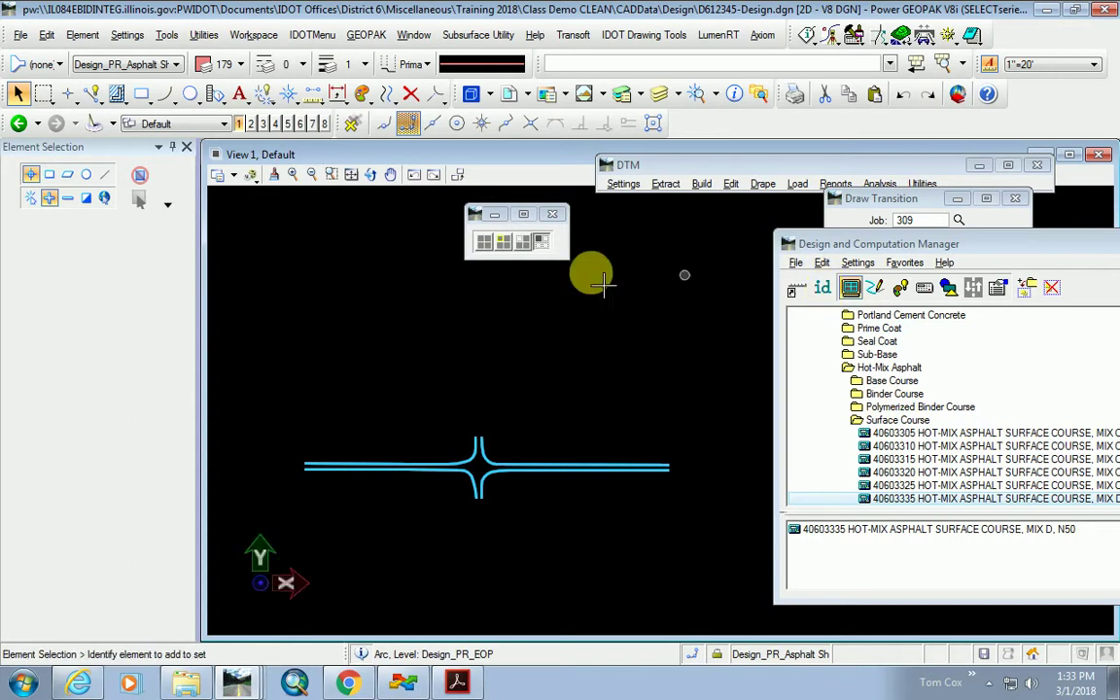
{"action": "left_click", "coordinate": [484, 240]}
{"action": "scroll", "coordinate": [496, 471], "scroll_direction": "up", "scroll_amount": 3}
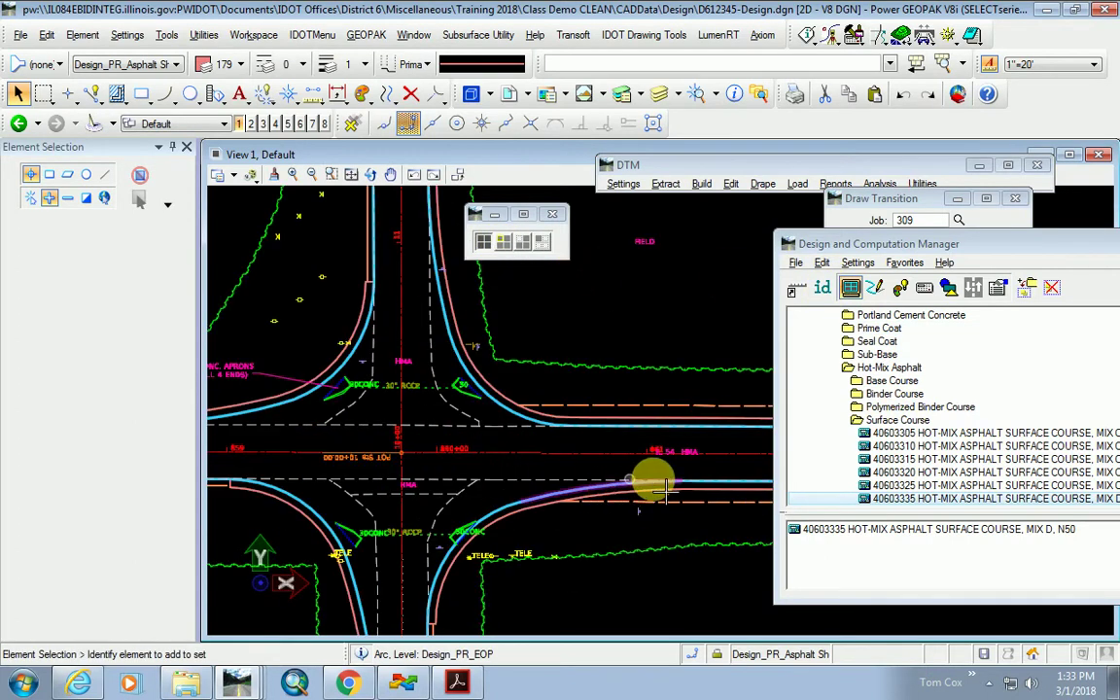
{"action": "left_click", "coordinate": [821, 286]}
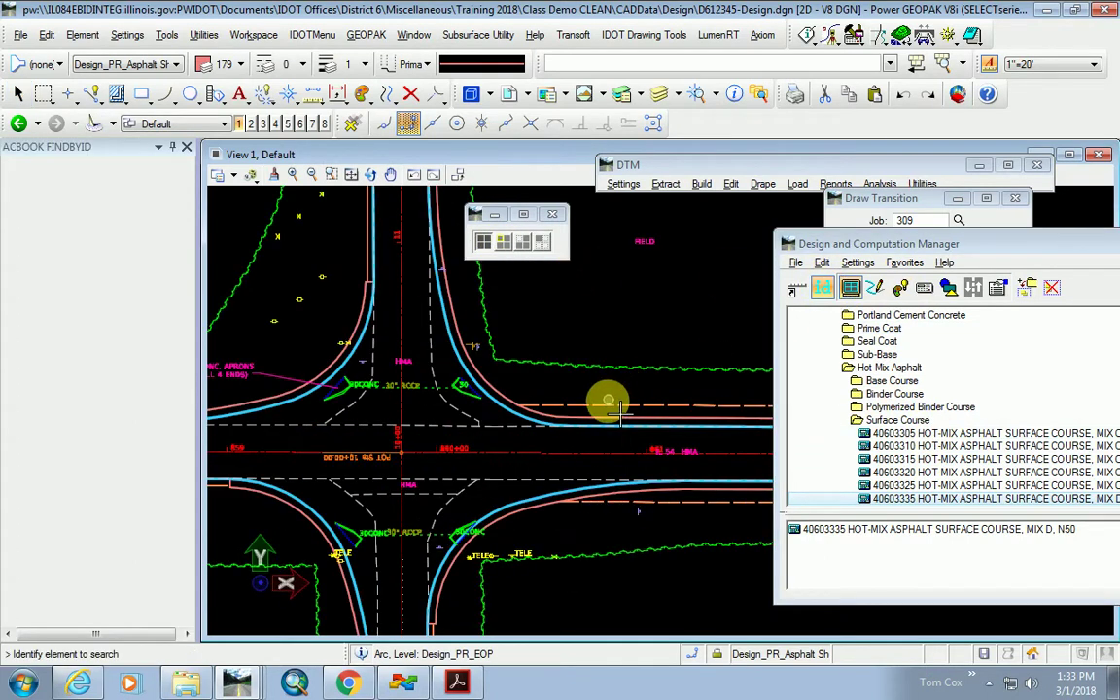
Swap the collection to the identified 48100300 Aggregate Shoulders, Type A, 4" and highlight its elements.
{"action": "left_click", "coordinate": [602, 399]}
{"action": "right_click", "coordinate": [826, 533]}
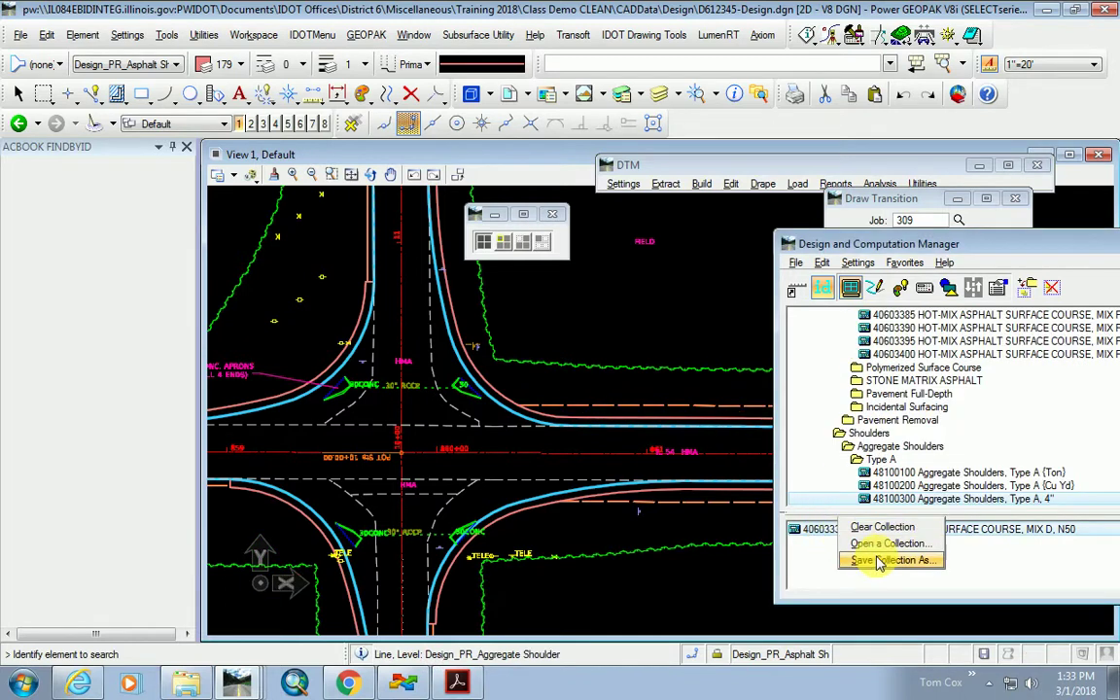
{"action": "left_click", "coordinate": [889, 527]}
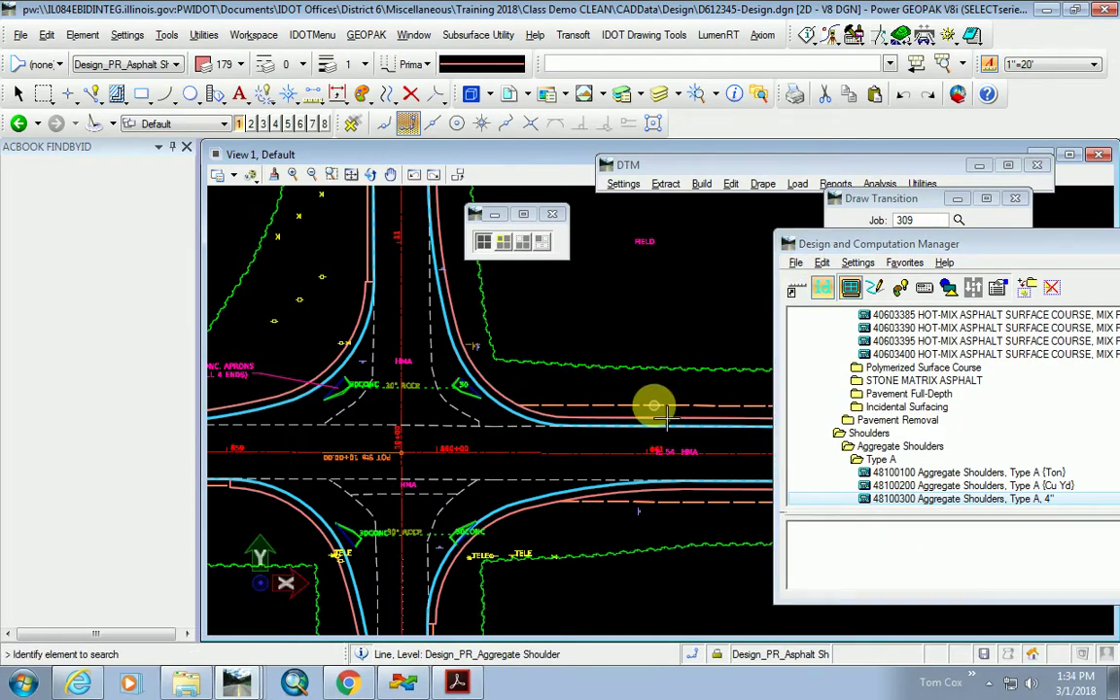
{"action": "right_click", "coordinate": [844, 498]}
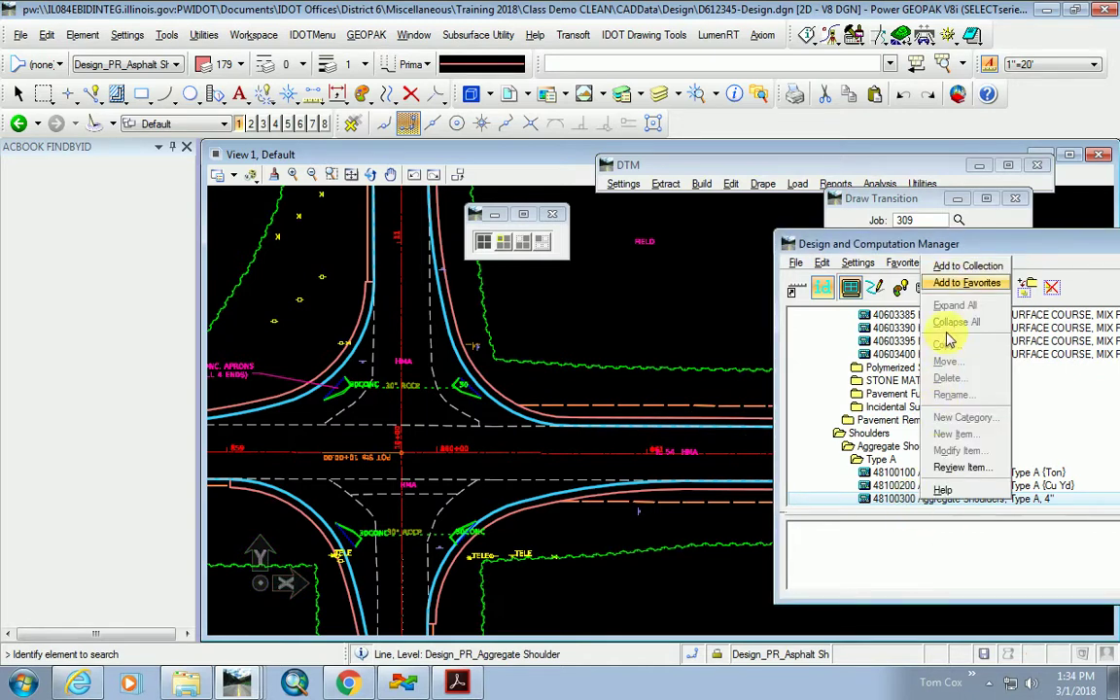
{"action": "left_click", "coordinate": [965, 266]}
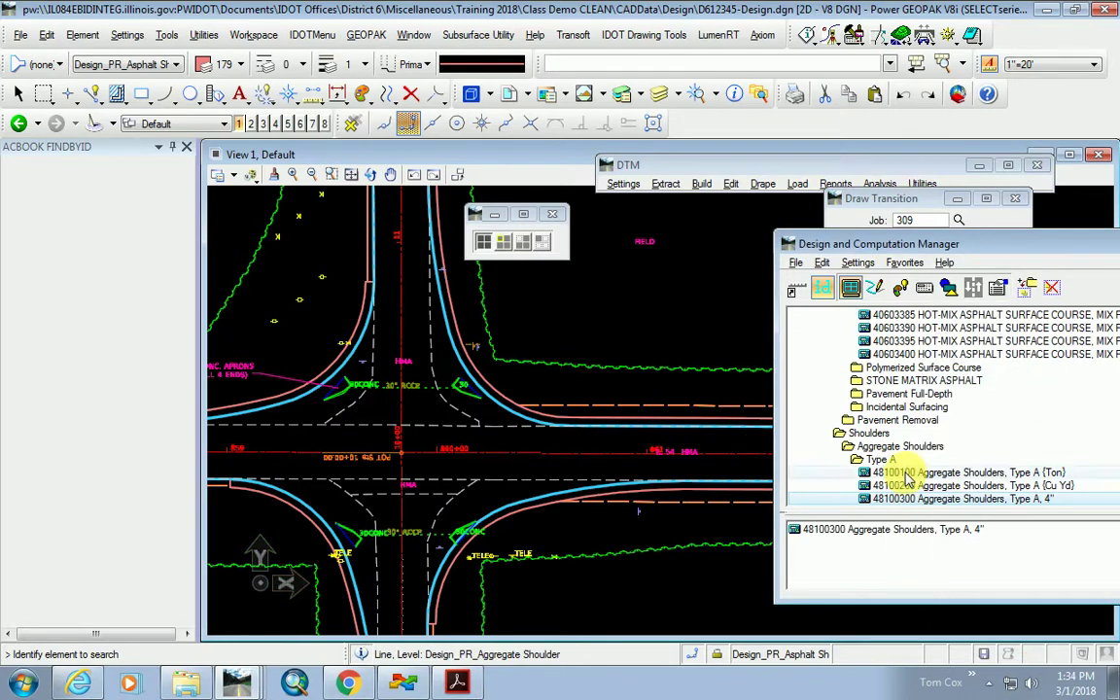
{"action": "left_click", "coordinate": [502, 241]}
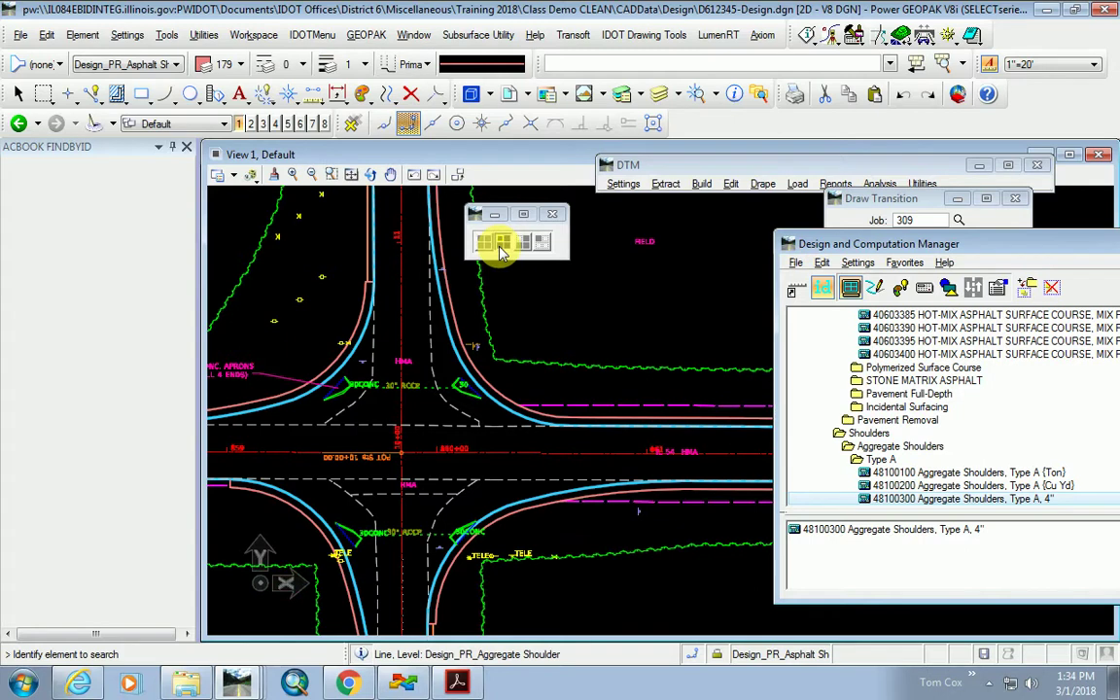
{"action": "scroll", "coordinate": [614, 418], "scroll_direction": "down", "scroll_amount": 1}
{"action": "scroll", "coordinate": [354, 430], "scroll_direction": "up", "scroll_amount": 2}
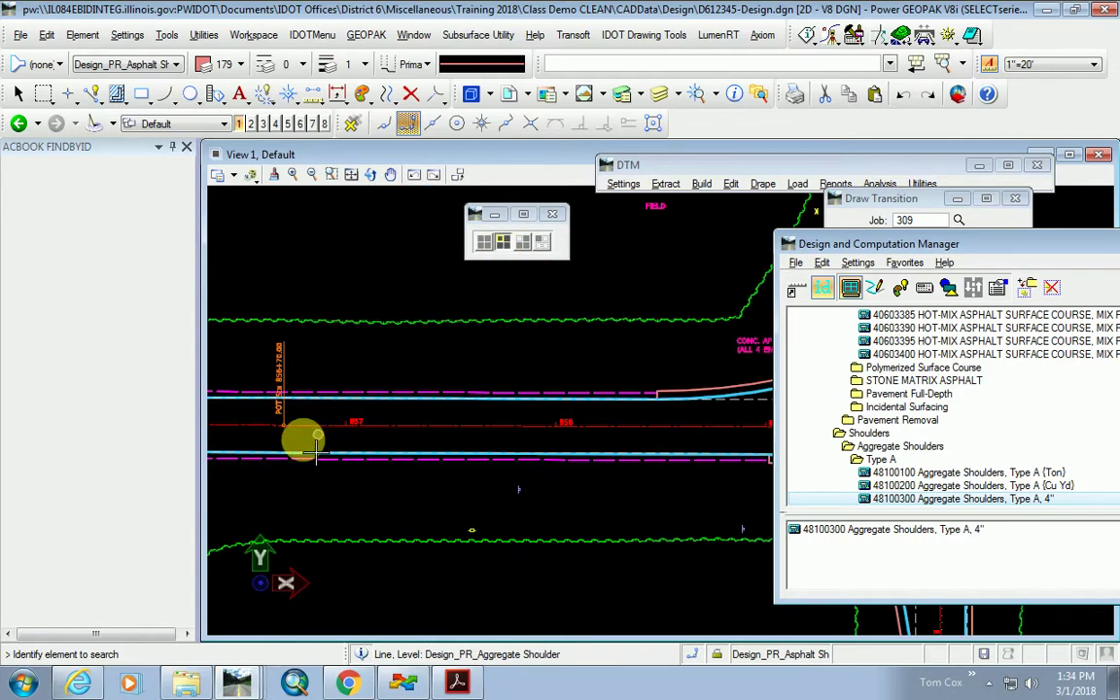
{"action": "scroll", "coordinate": [303, 441], "scroll_direction": "down", "scroll_amount": 1}
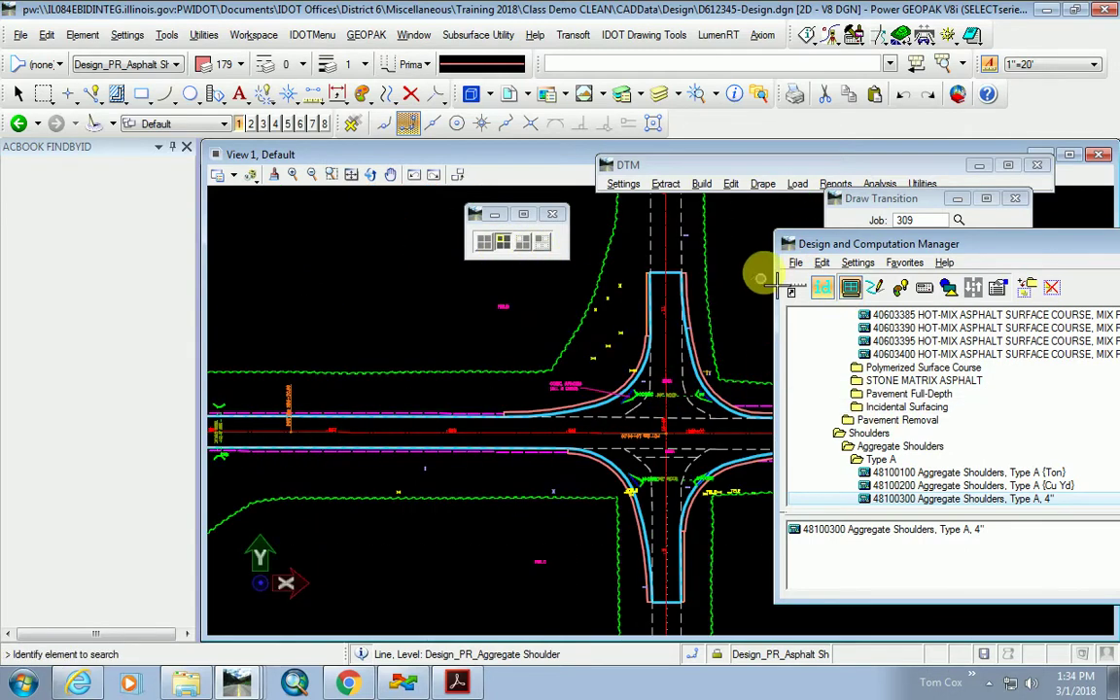
Zoom around the intersection shoulders to check the 48100300 Aggregate Shoulders elements.
{"action": "left_click", "coordinate": [850, 287]}
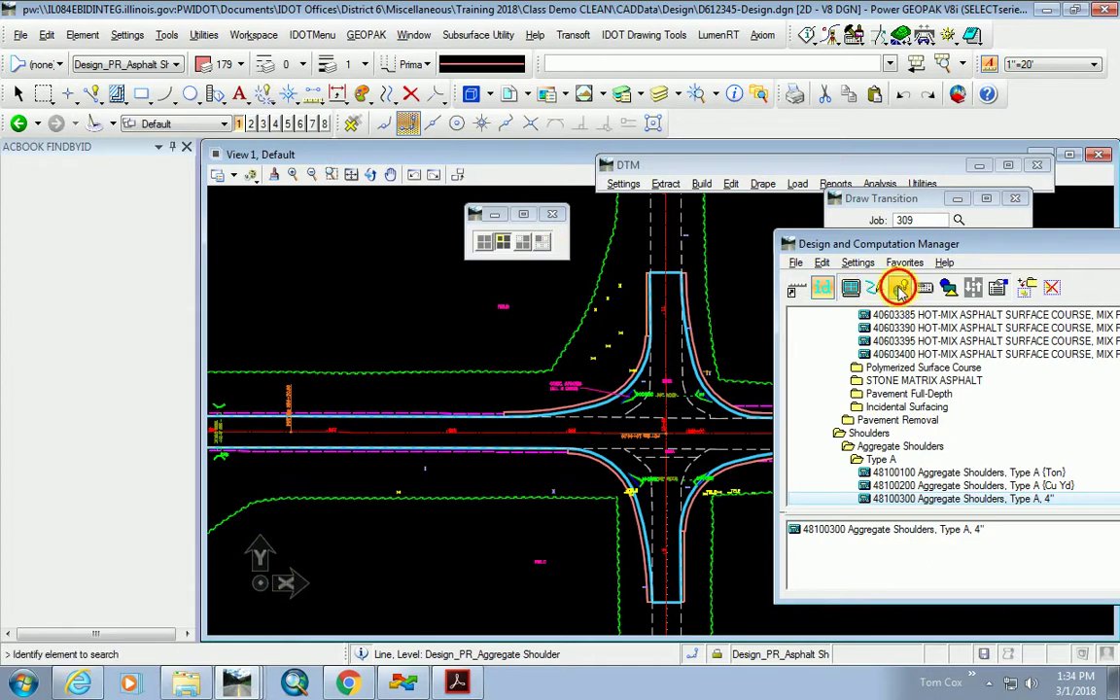
{"action": "scroll", "coordinate": [593, 467], "scroll_direction": "down", "scroll_amount": 1}
{"action": "scroll", "coordinate": [623, 350], "scroll_direction": "up", "scroll_amount": 1}
{"action": "scroll", "coordinate": [544, 467], "scroll_direction": "up", "scroll_amount": 1}
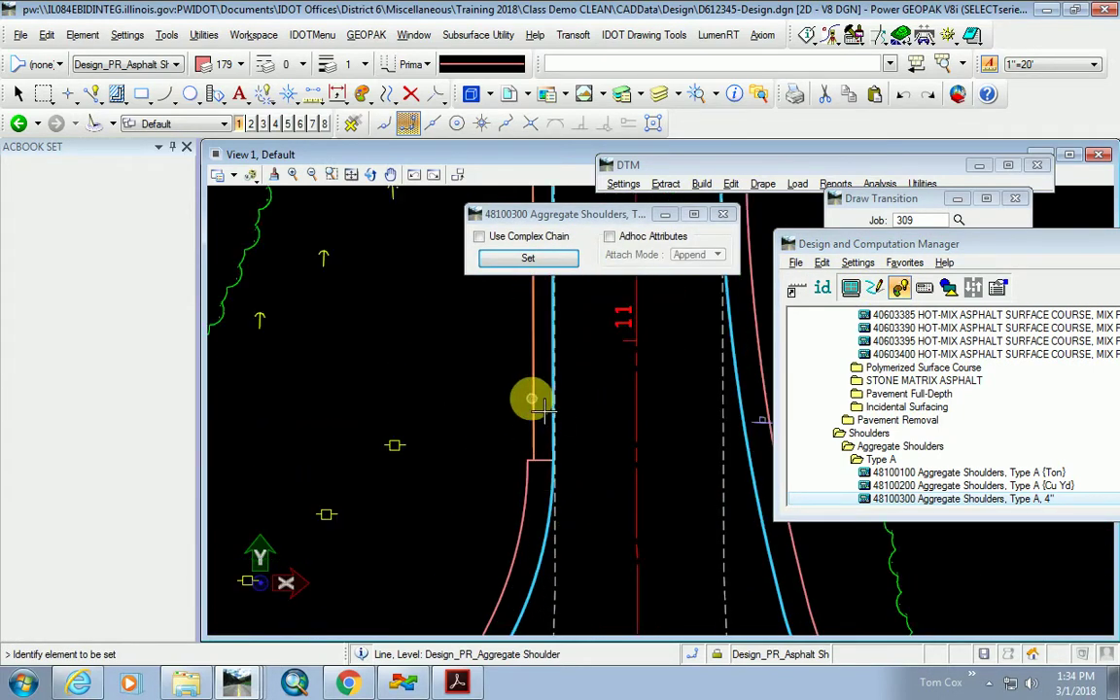
{"action": "scroll", "coordinate": [476, 391], "scroll_direction": "down", "scroll_amount": 2}
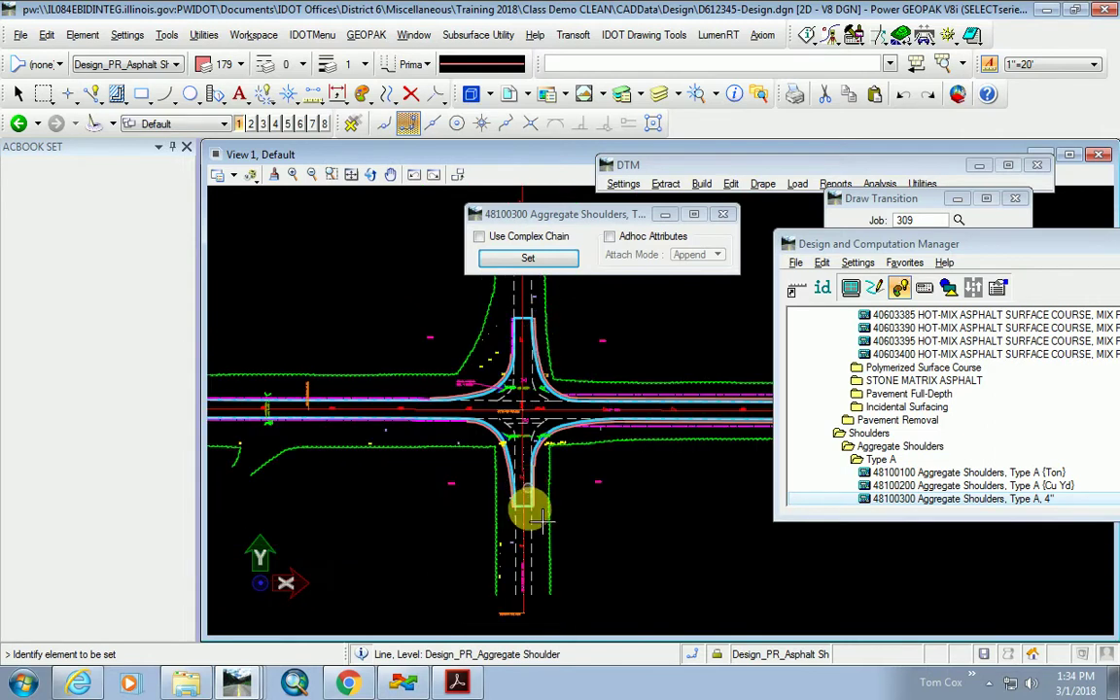
{"action": "scroll", "coordinate": [520, 491], "scroll_direction": "up", "scroll_amount": 2}
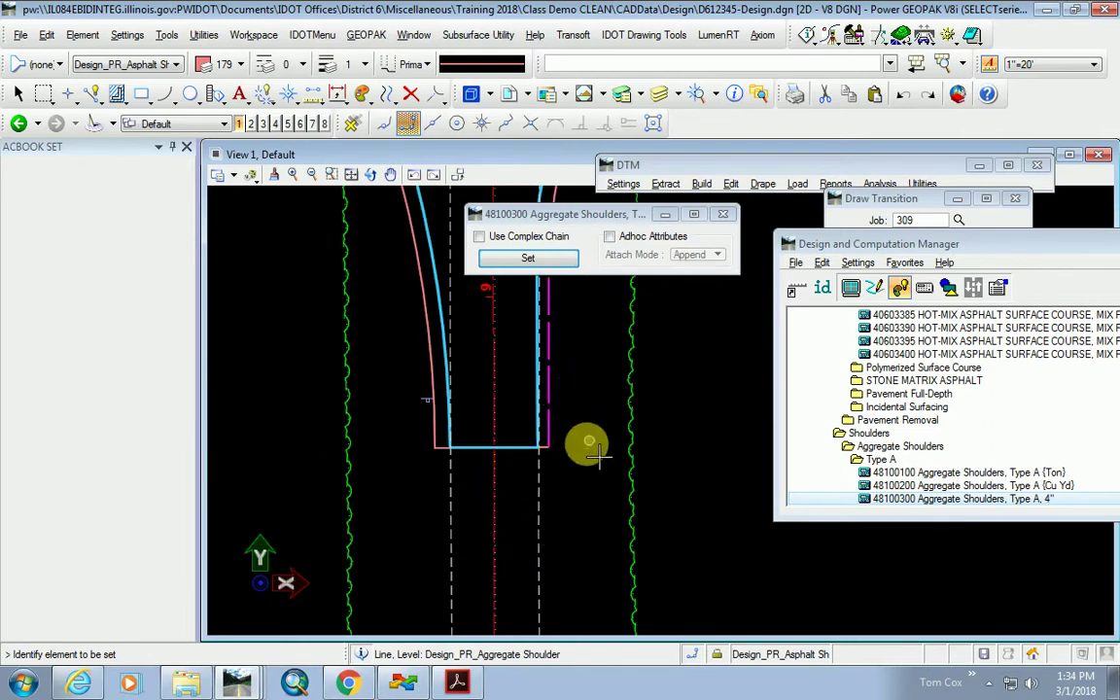
{"action": "scroll", "coordinate": [585, 447], "scroll_direction": "down", "scroll_amount": 1}
{"action": "scroll", "coordinate": [550, 467], "scroll_direction": "down", "scroll_amount": 1}
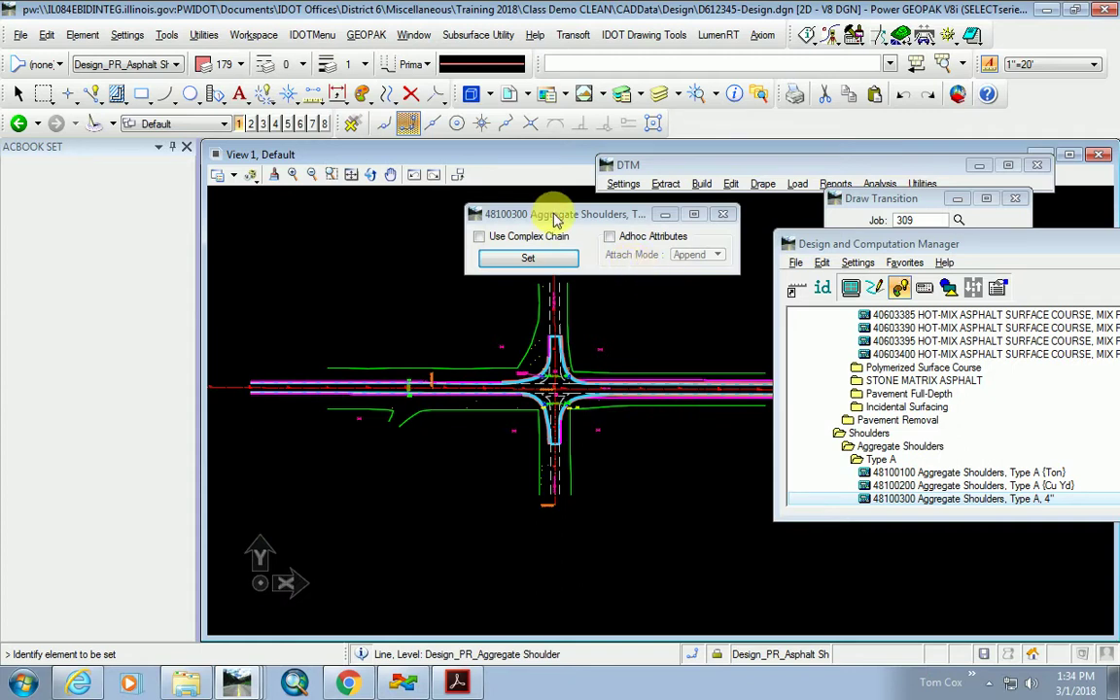
{"action": "left_click", "coordinate": [850, 289]}
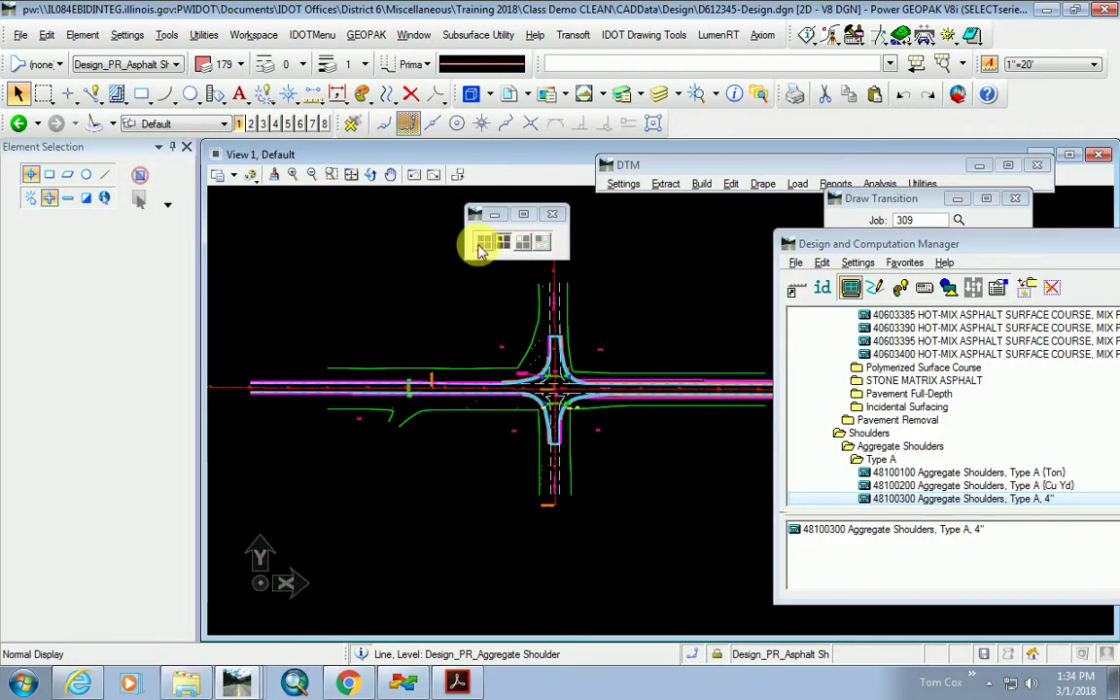
{"action": "mouse_move", "coordinate": [1028, 253]}
{"action": "left_mouse_down"}
{"action": "mouse_move", "coordinate": [814, 362]}
{"action": "mouse_move", "coordinate": [952, 511]}
{"action": "mouse_move", "coordinate": [973, 551]}
{"action": "left_mouse_up"}
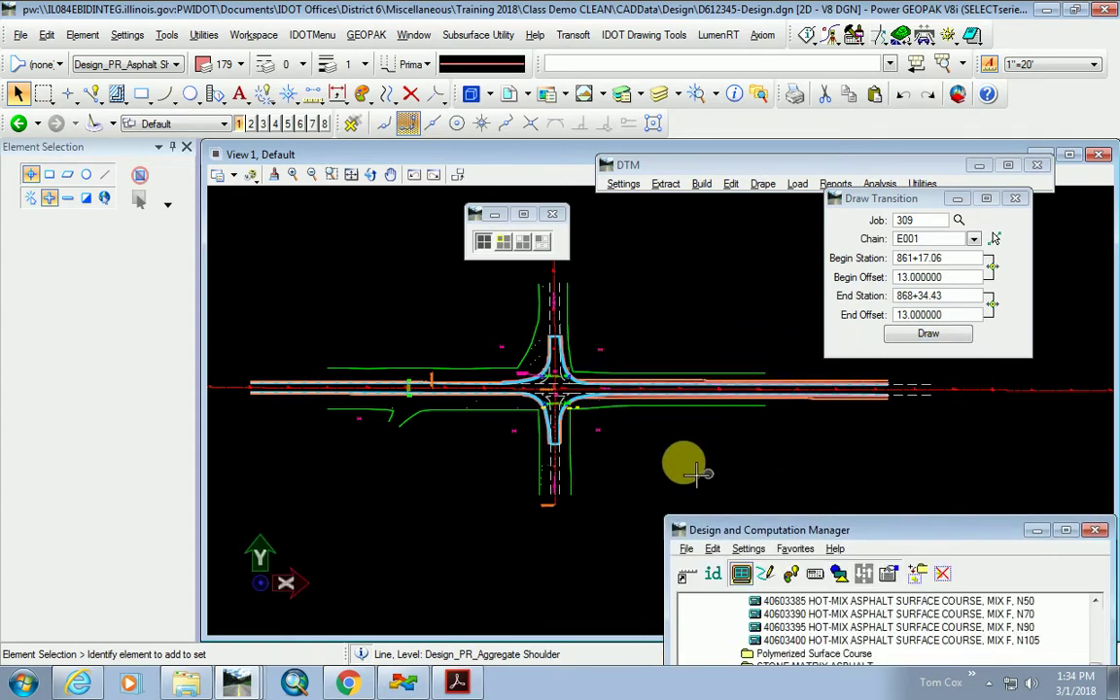
{"action": "scroll", "coordinate": [564, 413], "scroll_direction": "up", "scroll_amount": 5}
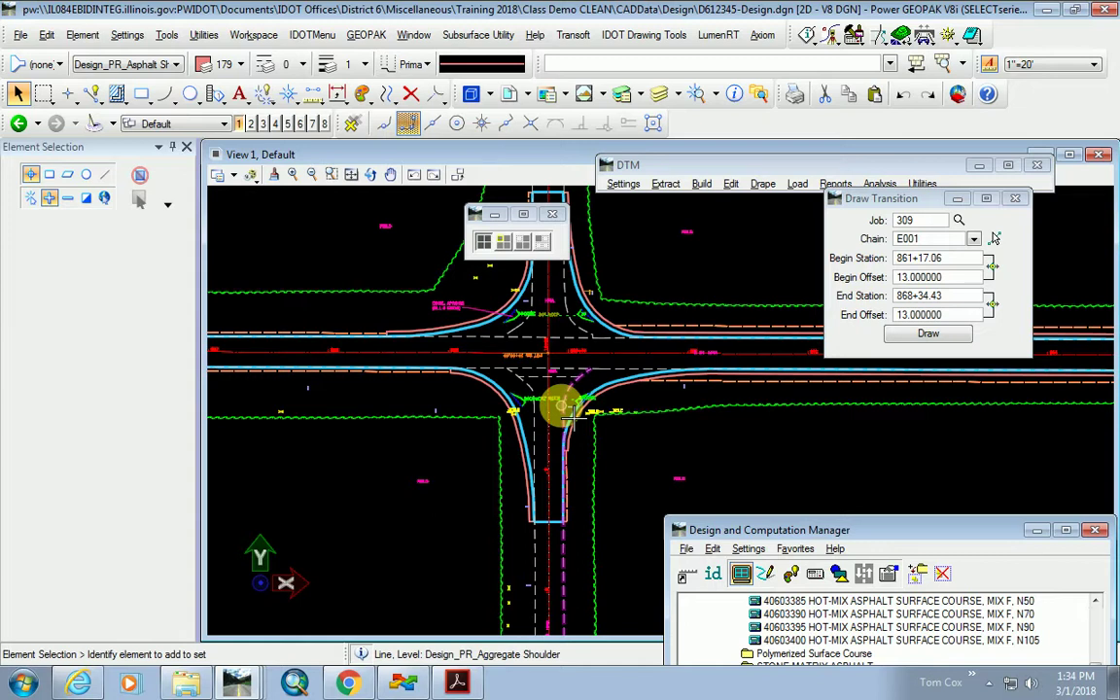
{"action": "scroll", "coordinate": [570, 408], "scroll_direction": "up", "scroll_amount": 3}
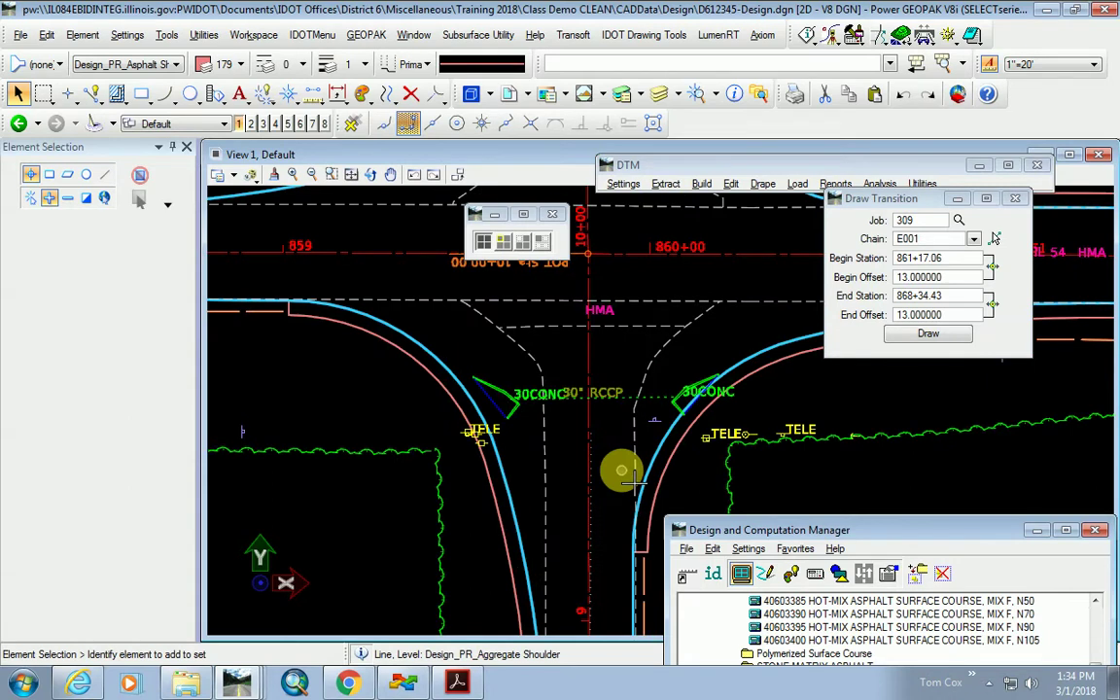
{"action": "scroll", "coordinate": [641, 409], "scroll_direction": "down", "scroll_amount": 1}
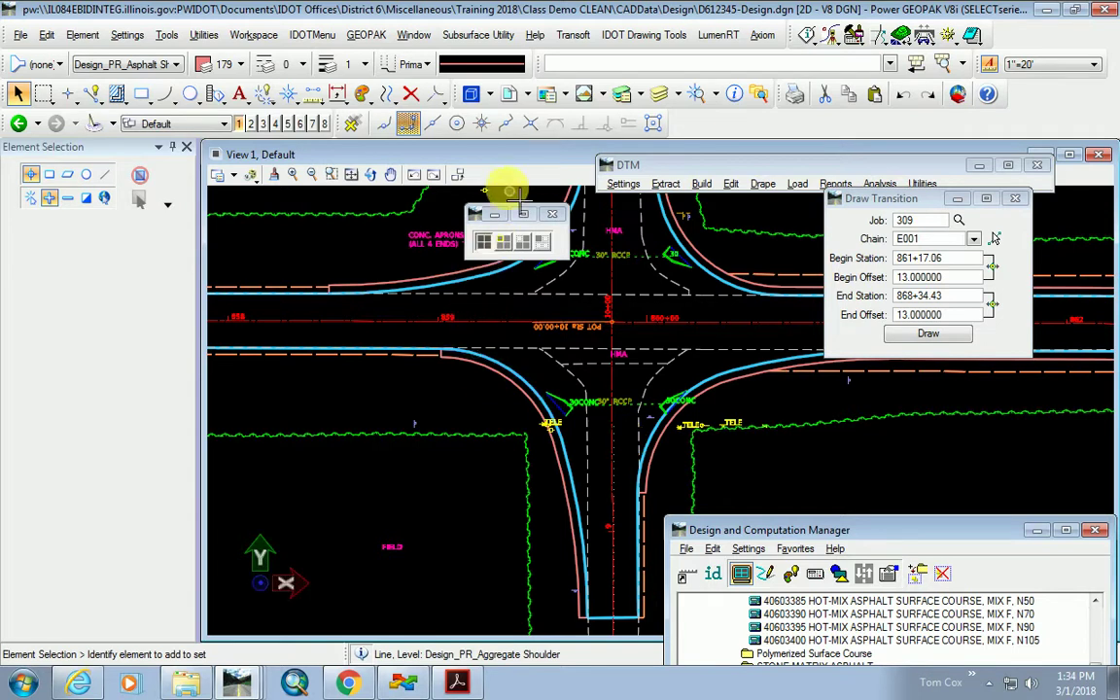
{"action": "scroll", "coordinate": [626, 420], "scroll_direction": "up", "scroll_amount": 1}
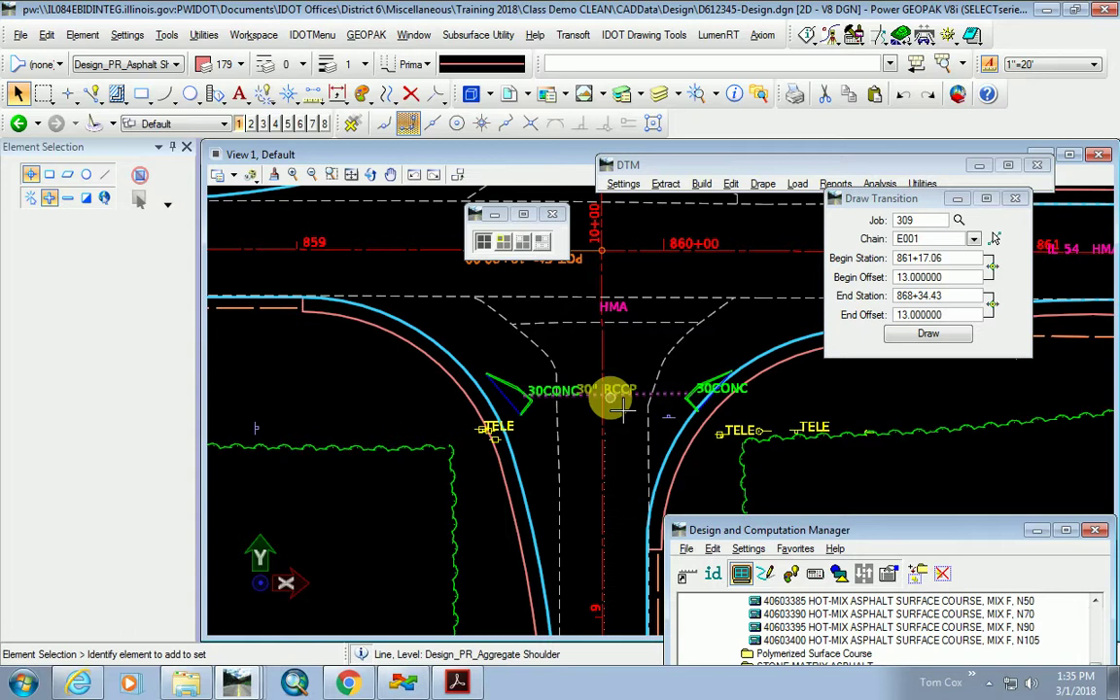
{"action": "scroll", "coordinate": [614, 401], "scroll_direction": "down", "scroll_amount": 3}
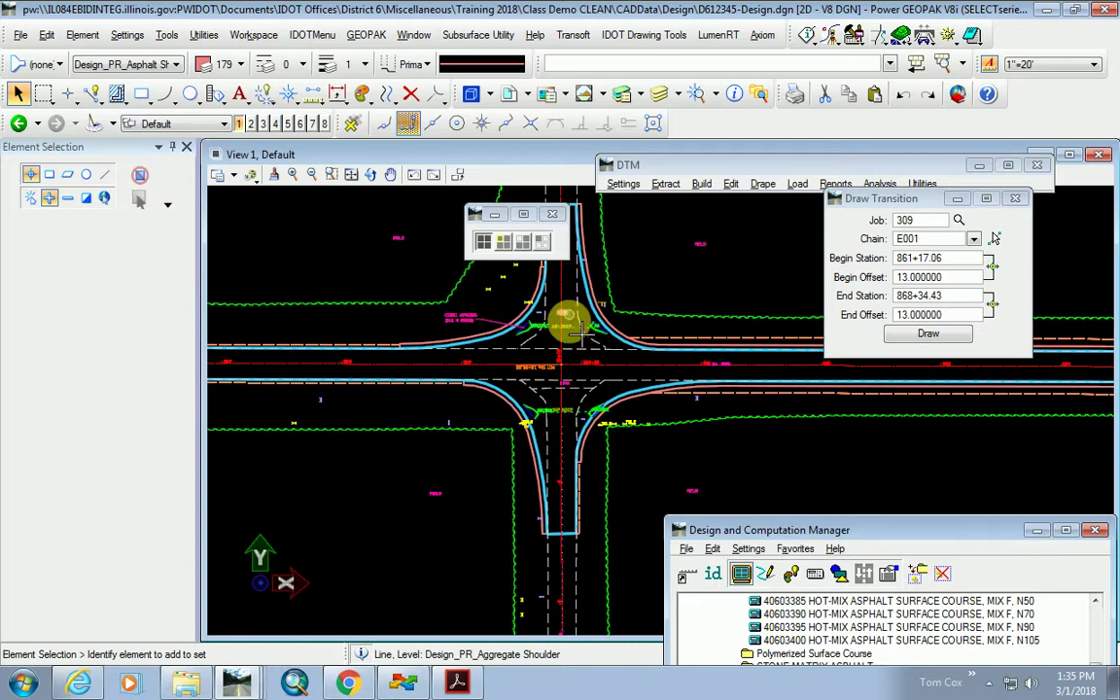
{"action": "scroll", "coordinate": [562, 326], "scroll_direction": "up", "scroll_amount": 3}
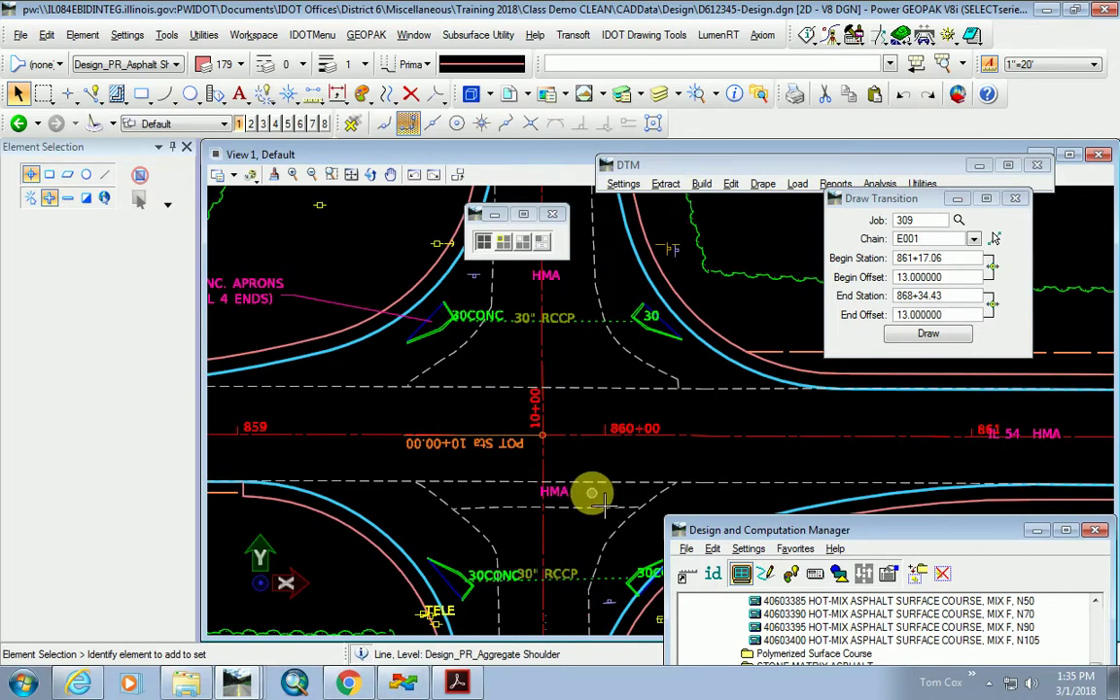
Zoom in and out on each end of both 30" RCCP culverts, then switch to Chrome.
{"action": "scroll", "coordinate": [569, 475], "scroll_direction": "down", "scroll_amount": 3}
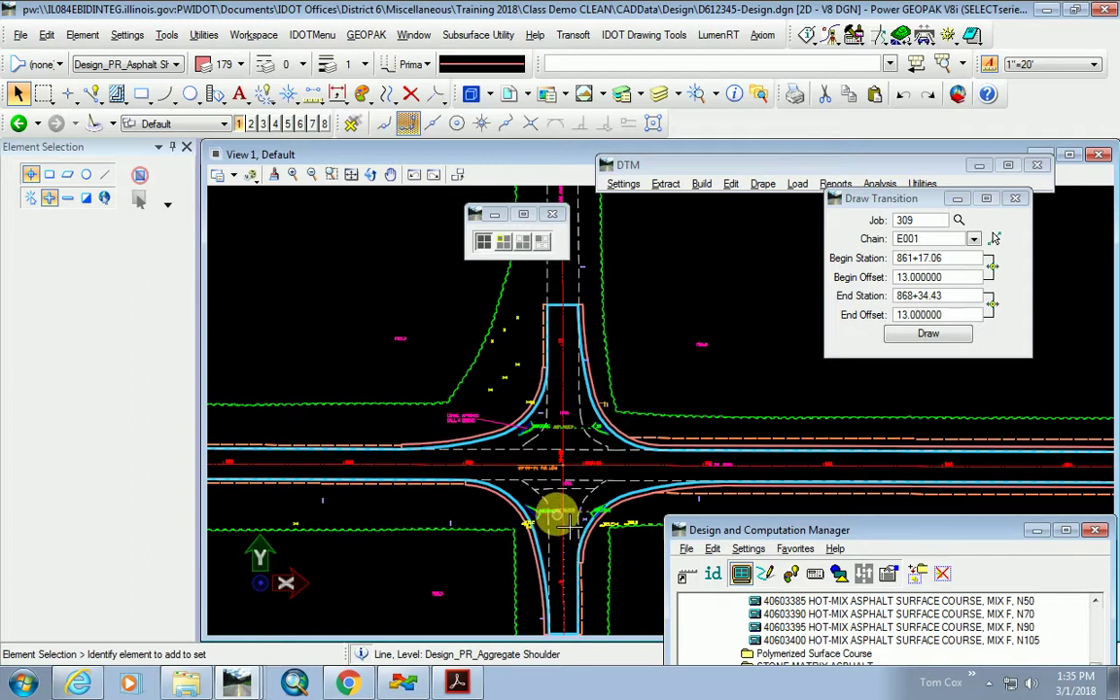
{"action": "scroll", "coordinate": [550, 512], "scroll_direction": "up", "scroll_amount": 4}
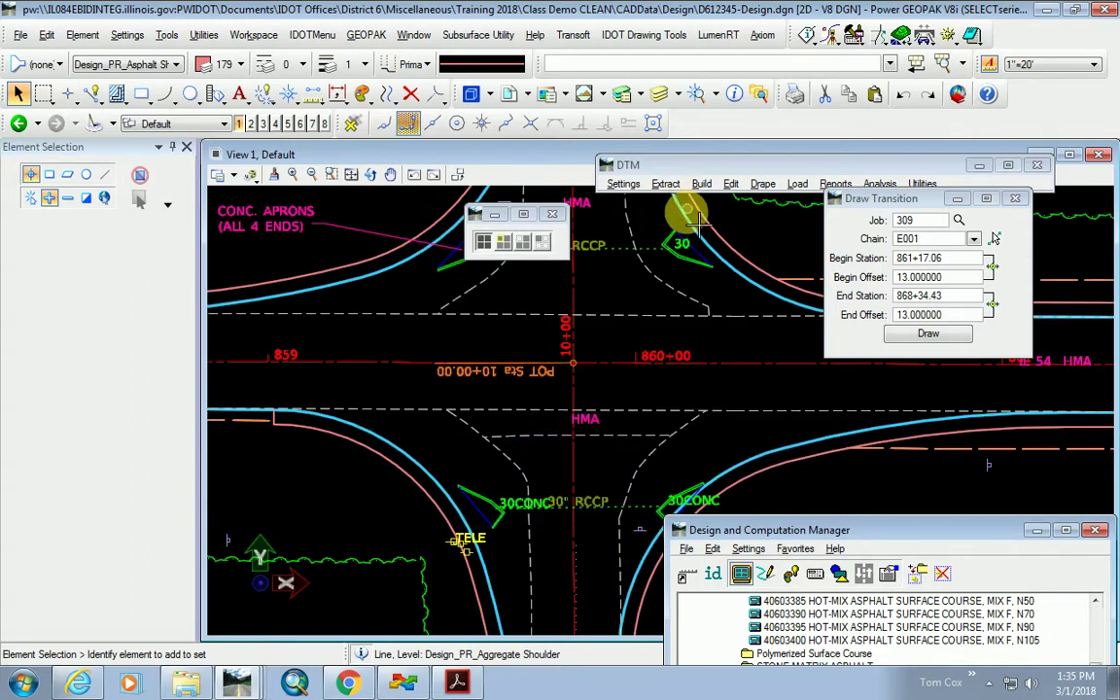
{"action": "scroll", "coordinate": [559, 277], "scroll_direction": "down", "scroll_amount": 3}
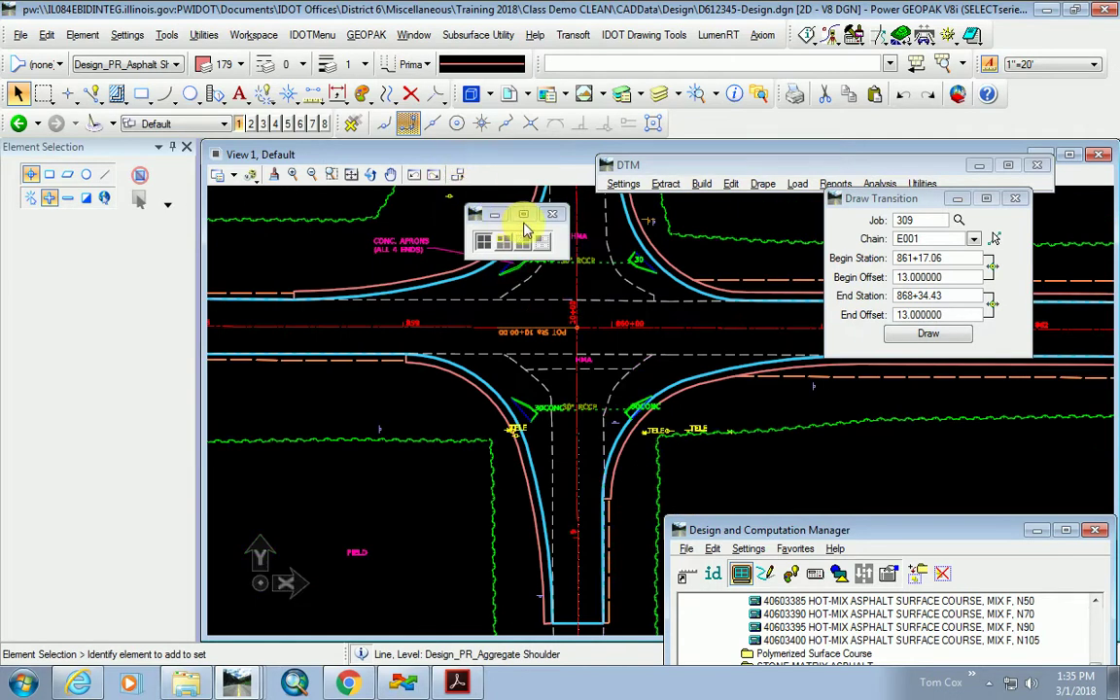
{"action": "scroll", "coordinate": [637, 408], "scroll_direction": "up", "scroll_amount": 2}
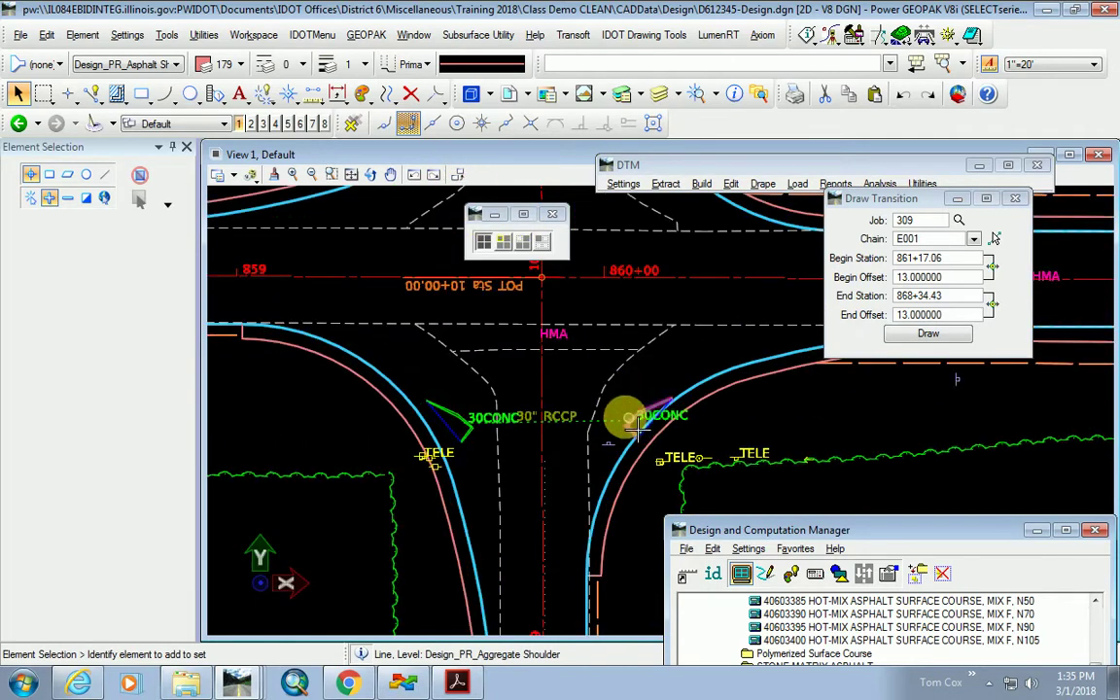
{"action": "scroll", "coordinate": [510, 508], "scroll_direction": "down", "scroll_amount": 2}
{"action": "scroll", "coordinate": [583, 466], "scroll_direction": "up", "scroll_amount": 1}
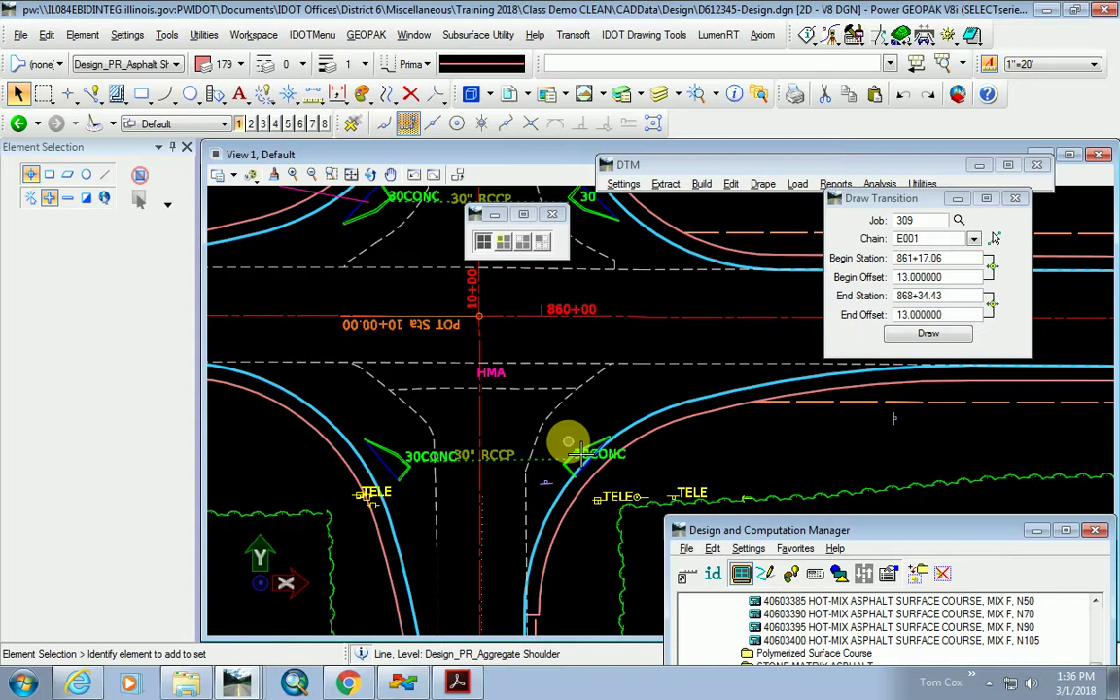
{"action": "scroll", "coordinate": [581, 452], "scroll_direction": "down", "scroll_amount": 3}
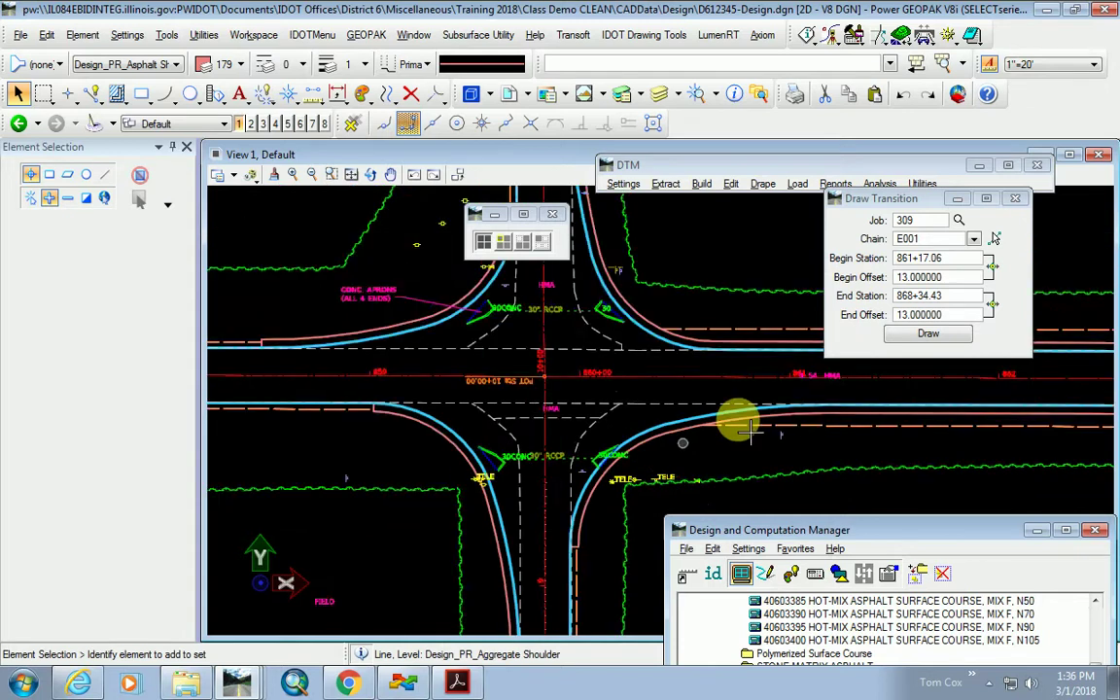
{"action": "scroll", "coordinate": [381, 482], "scroll_direction": "up", "scroll_amount": 1}
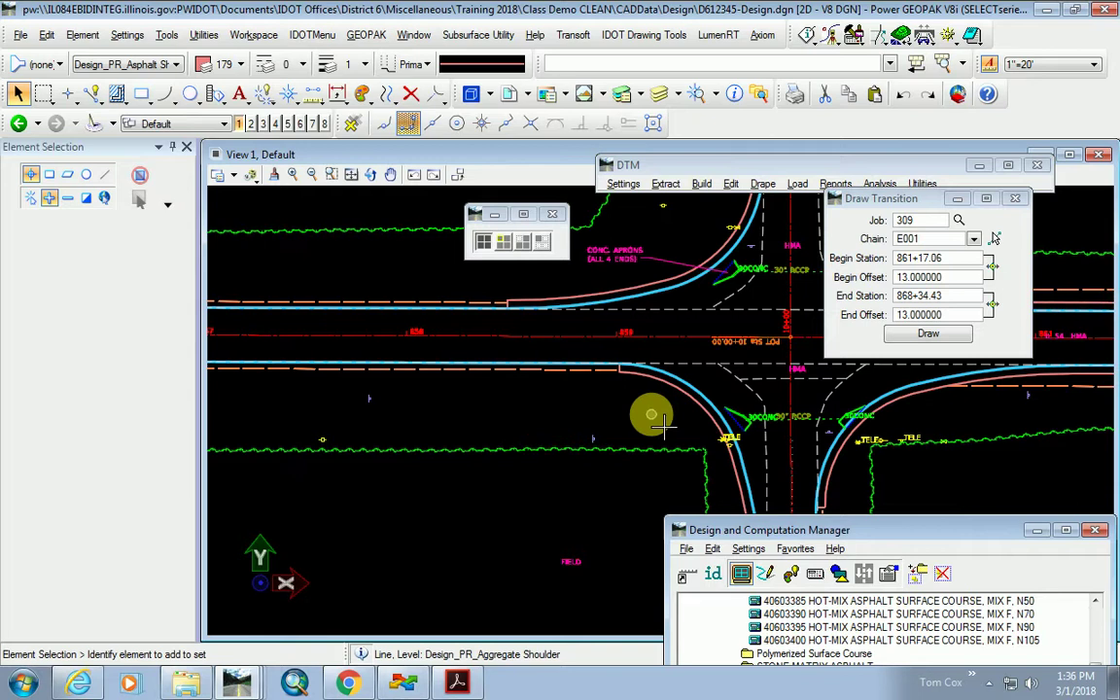
{"action": "scroll", "coordinate": [738, 418], "scroll_direction": "up", "scroll_amount": 5}
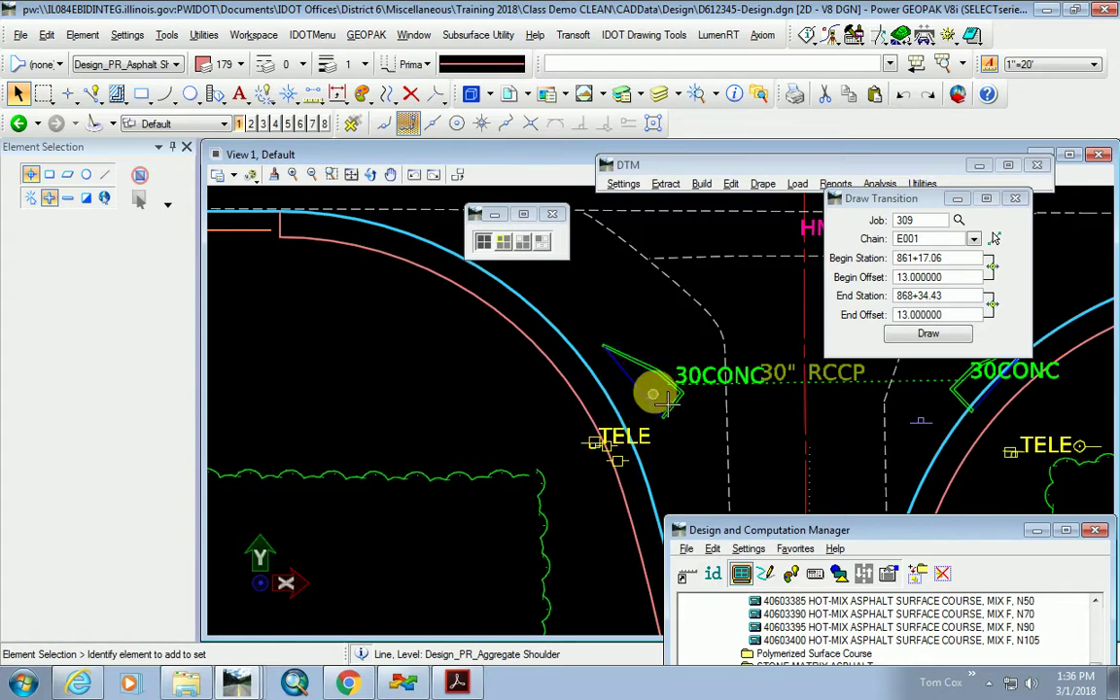
{"action": "scroll", "coordinate": [659, 389], "scroll_direction": "down", "scroll_amount": 4}
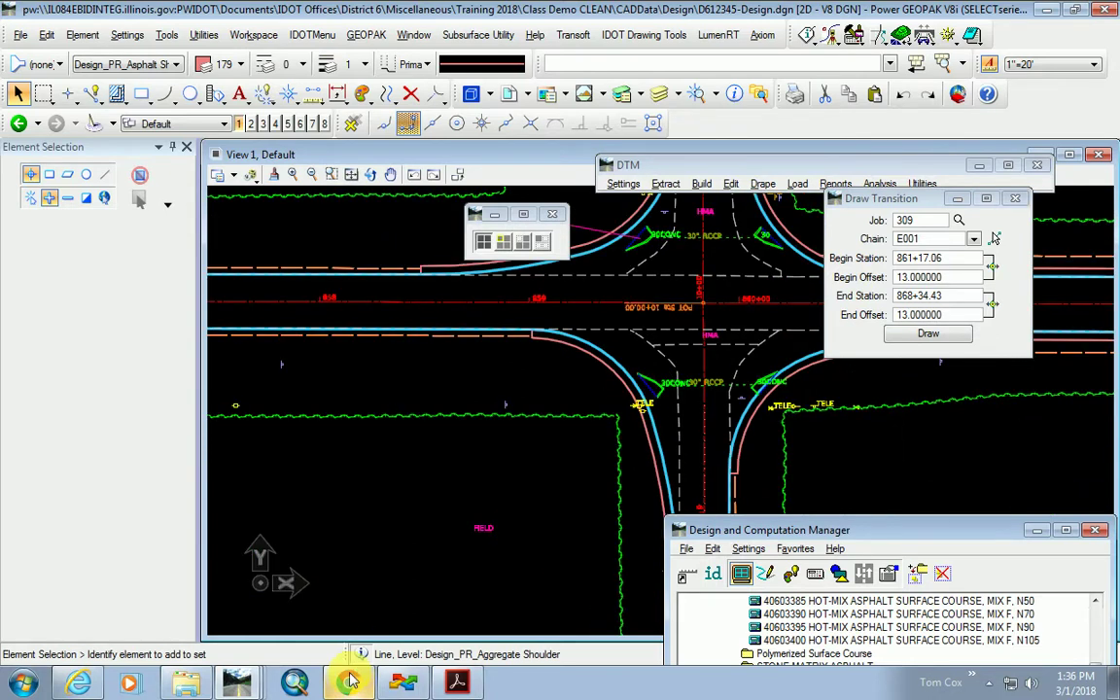
{"action": "left_click", "coordinate": [348, 684]}
Zoom Google Maps to the IL-54 and 1600th Ave intersection near Mt Pulaski in Satellite view.
{"action": "left_click", "coordinate": [209, 79]}
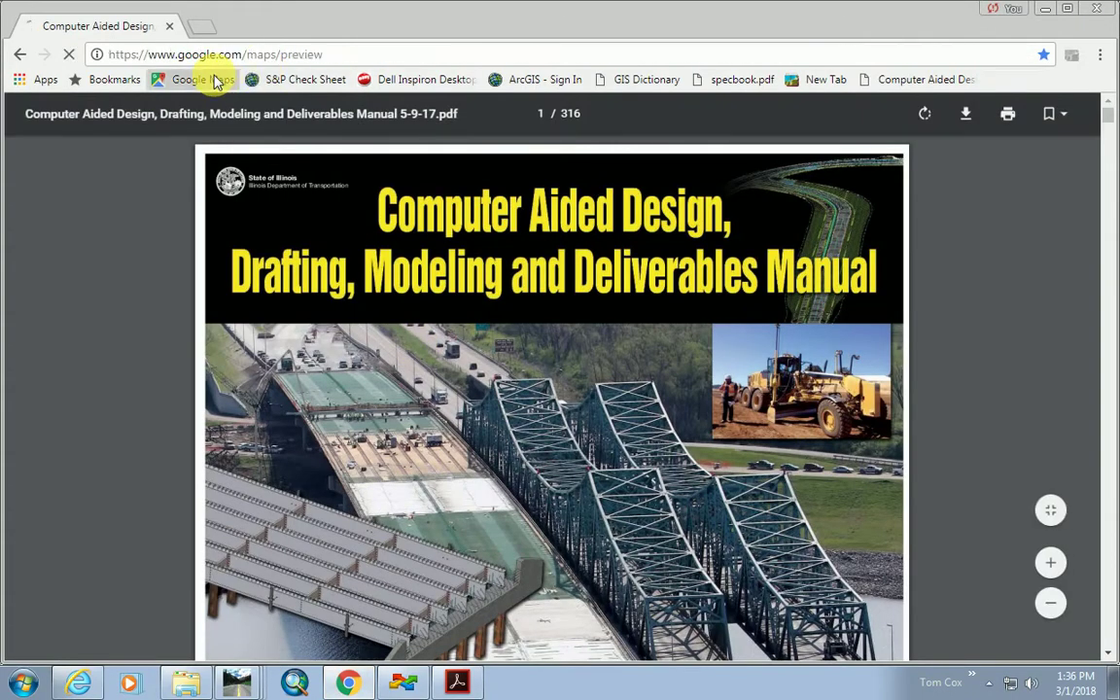
{"action": "scroll", "coordinate": [715, 253], "scroll_direction": "down", "scroll_amount": 3}
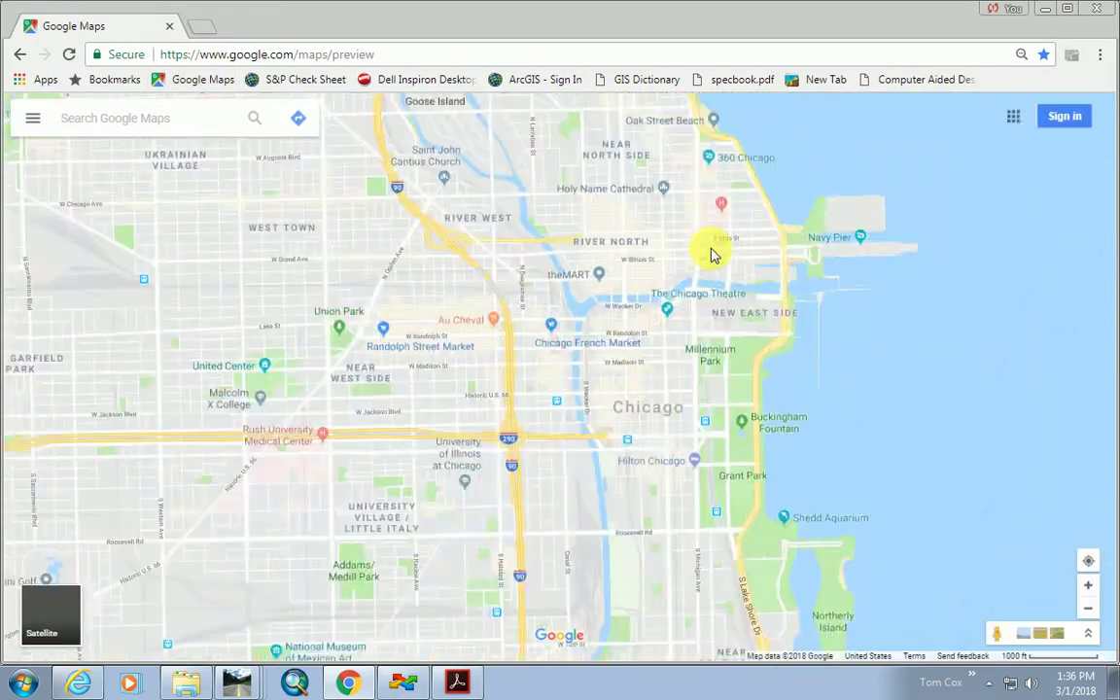
{"action": "scroll", "coordinate": [603, 250], "scroll_direction": "down", "scroll_amount": 5}
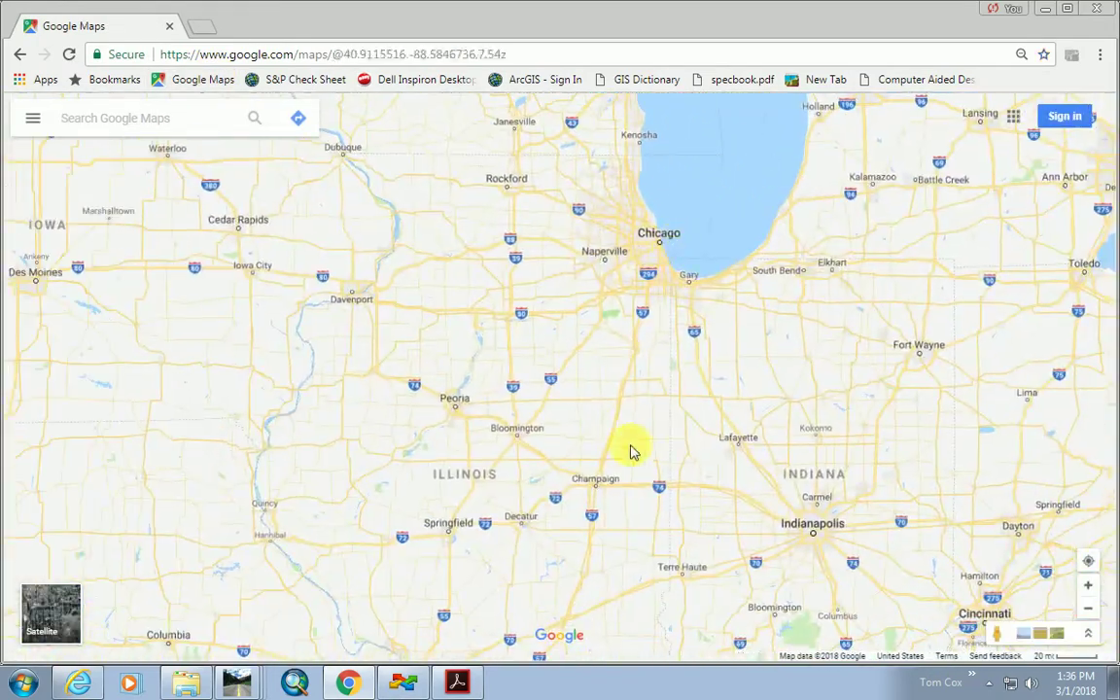
{"action": "scroll", "coordinate": [517, 375], "scroll_direction": "up", "scroll_amount": 3}
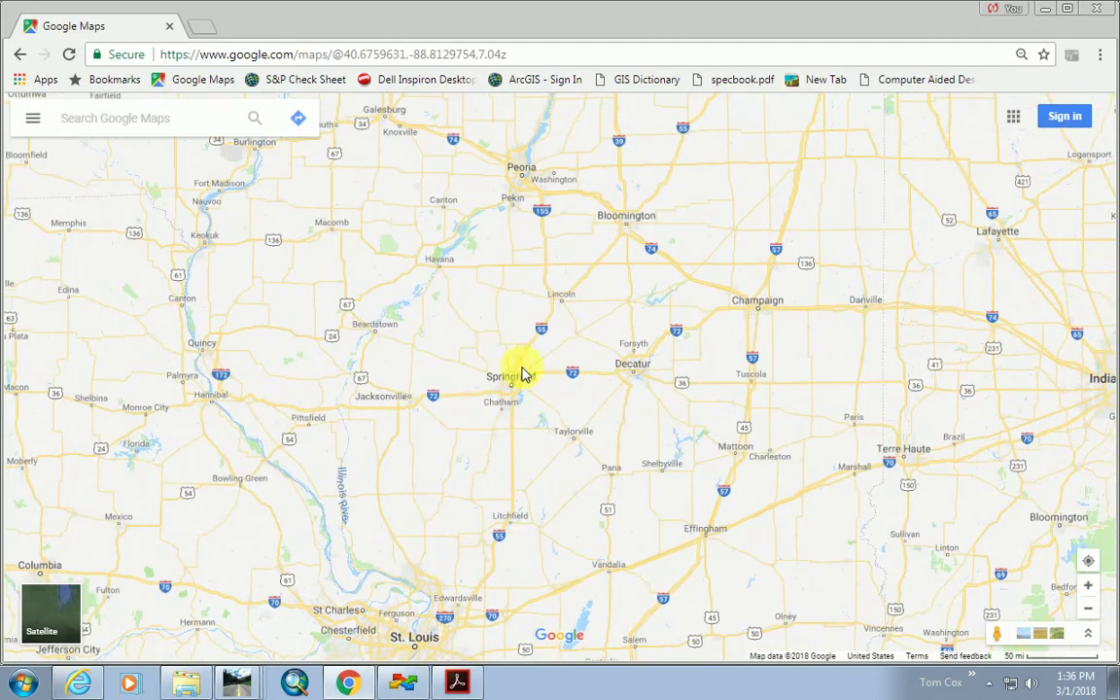
{"action": "scroll", "coordinate": [559, 336], "scroll_direction": "up", "scroll_amount": 5}
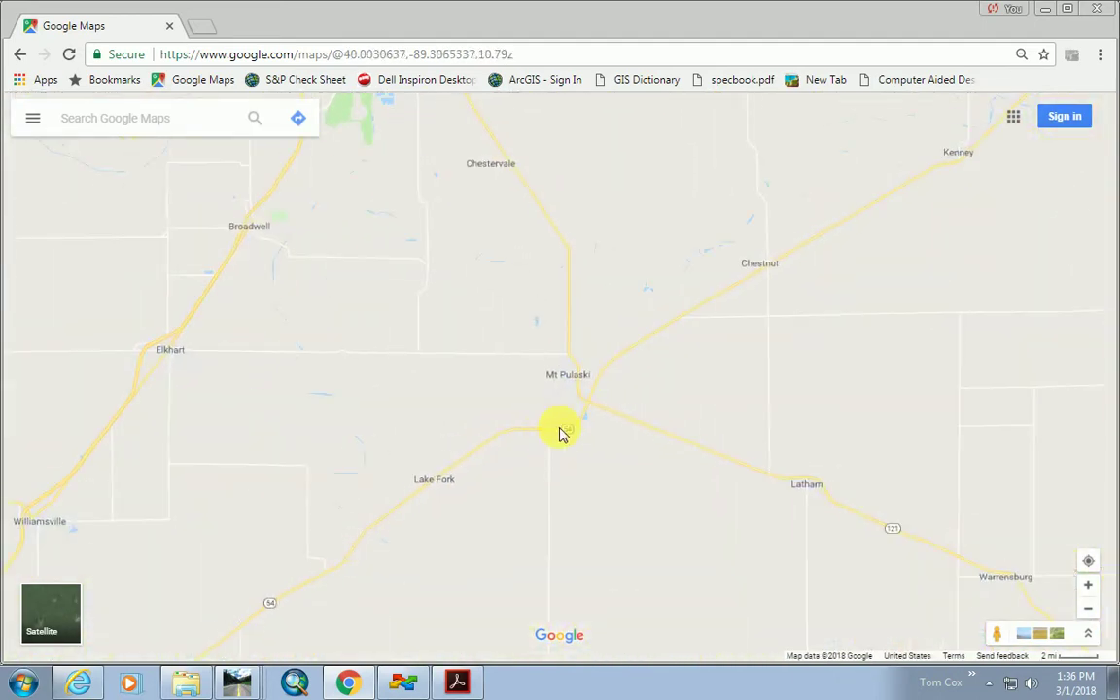
{"action": "scroll", "coordinate": [549, 439], "scroll_direction": "up", "scroll_amount": 5}
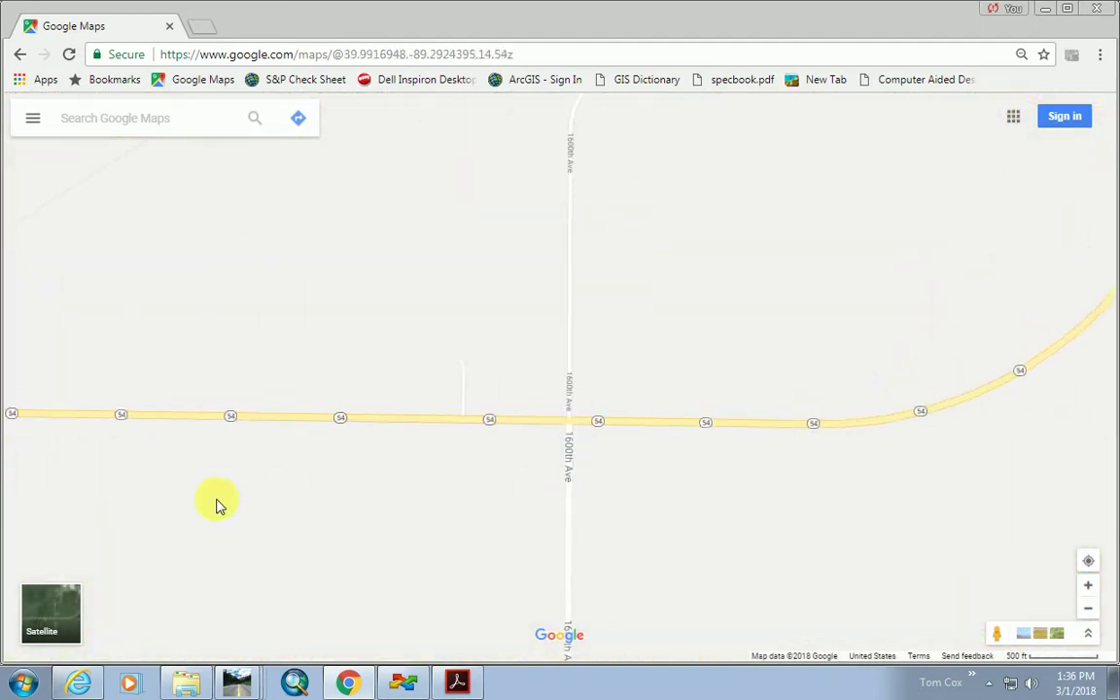
{"action": "left_click", "coordinate": [54, 612]}
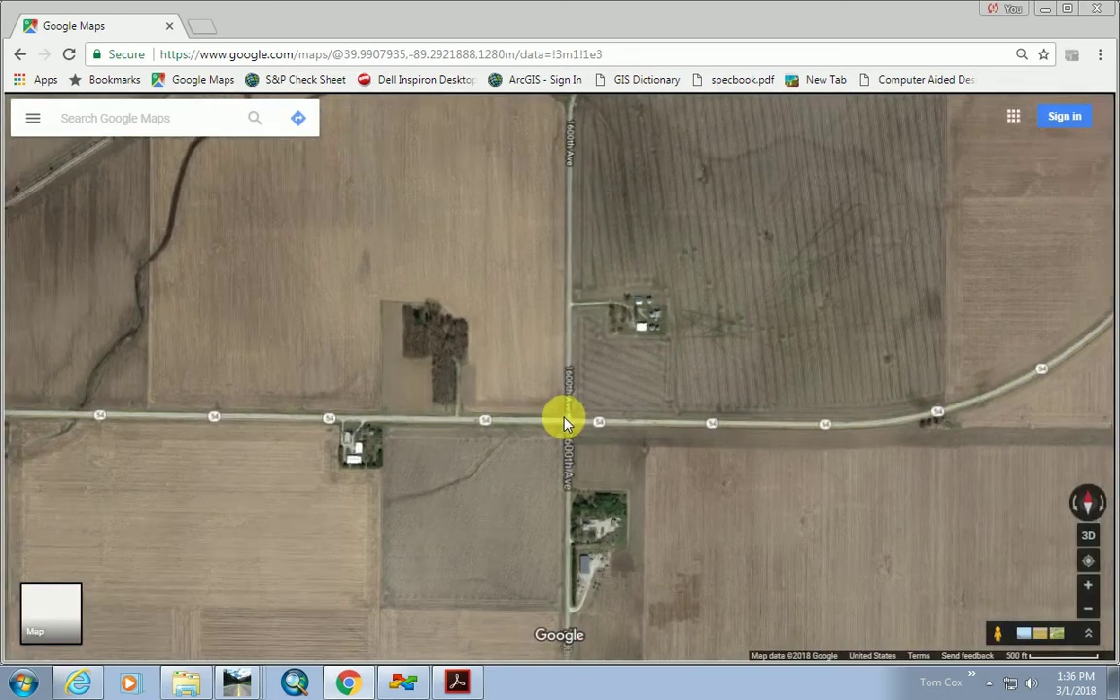
{"action": "scroll", "coordinate": [542, 407], "scroll_direction": "up", "scroll_amount": 4}
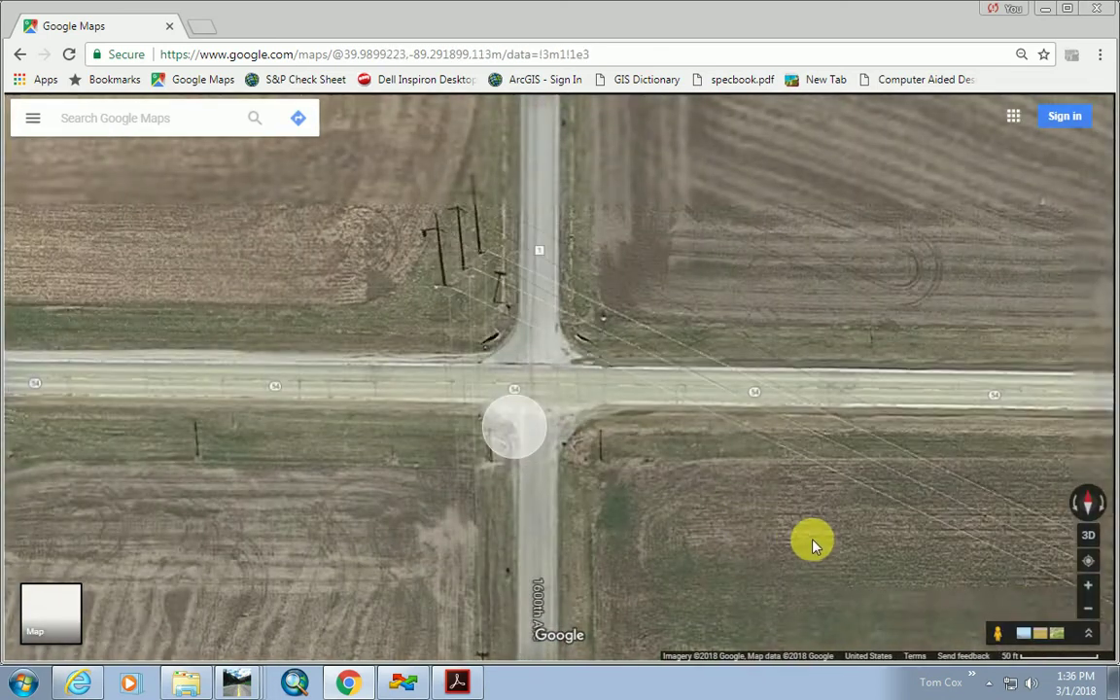
{"action": "mouse_move", "coordinate": [994, 632]}
{"action": "left_mouse_down"}
{"action": "mouse_move", "coordinate": [645, 429]}
{"action": "mouse_move", "coordinate": [598, 366]}
{"action": "mouse_move", "coordinate": [650, 366]}
{"action": "mouse_move", "coordinate": [634, 357]}
{"action": "mouse_move", "coordinate": [433, 360]}
{"action": "mouse_move", "coordinate": [412, 345]}
{"action": "mouse_move", "coordinate": [407, 369]}
{"action": "left_mouse_up"}
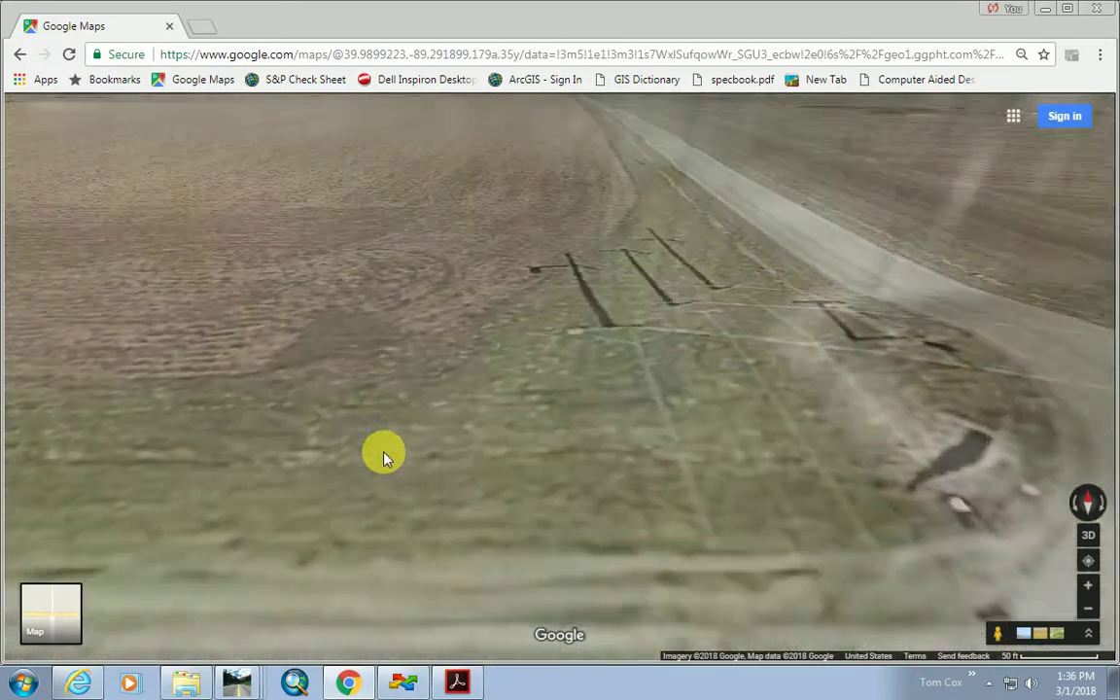
{"action": "left_click_drag", "start_coordinate": [925, 429], "coordinate": [453, 372]}
{"action": "left_click_drag", "start_coordinate": [533, 457], "coordinate": [608, 358]}
{"action": "left_click", "coordinate": [563, 300]}
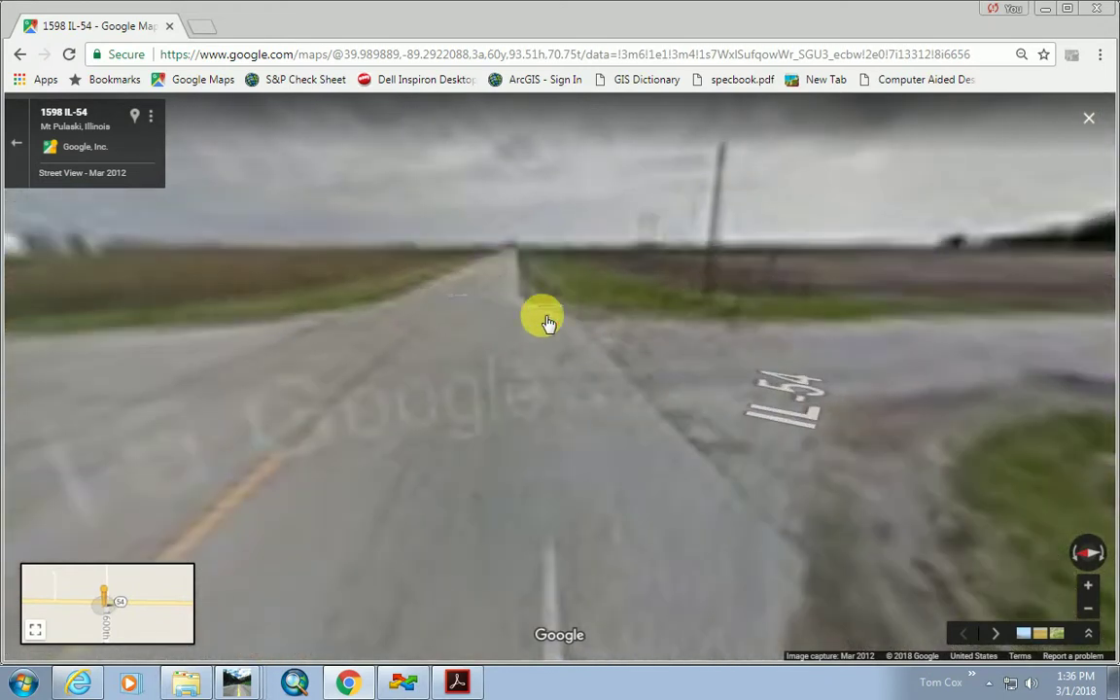
{"action": "left_click", "coordinate": [521, 318]}
{"action": "left_click_drag", "start_coordinate": [870, 329], "coordinate": [694, 433]}
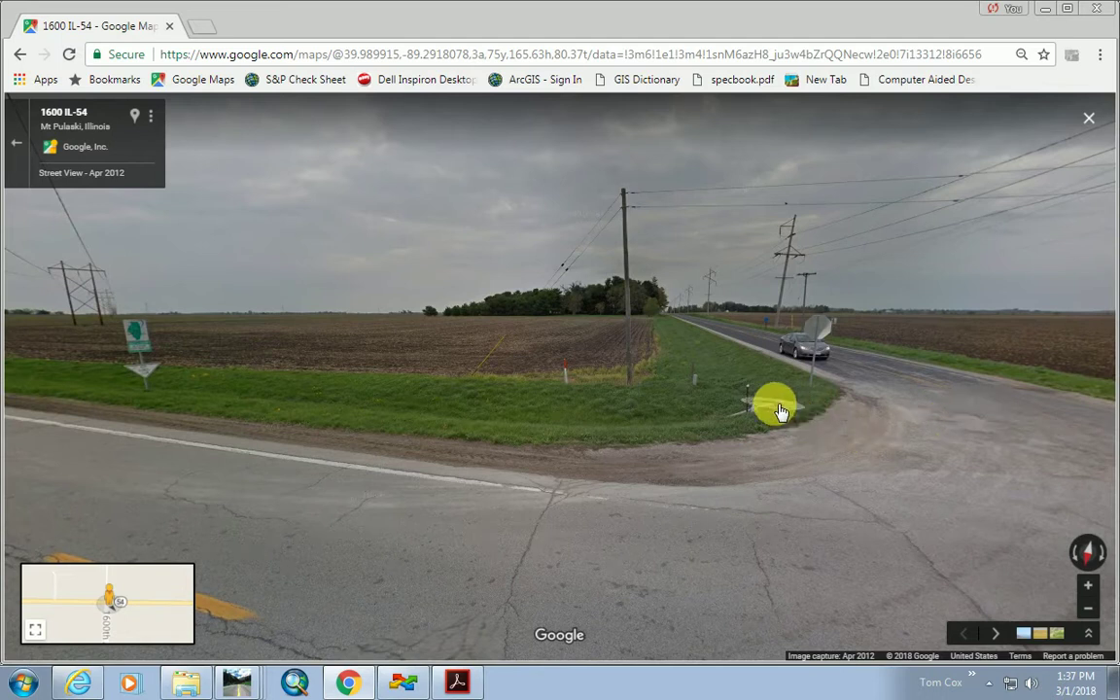
{"action": "left_click", "coordinate": [167, 510]}
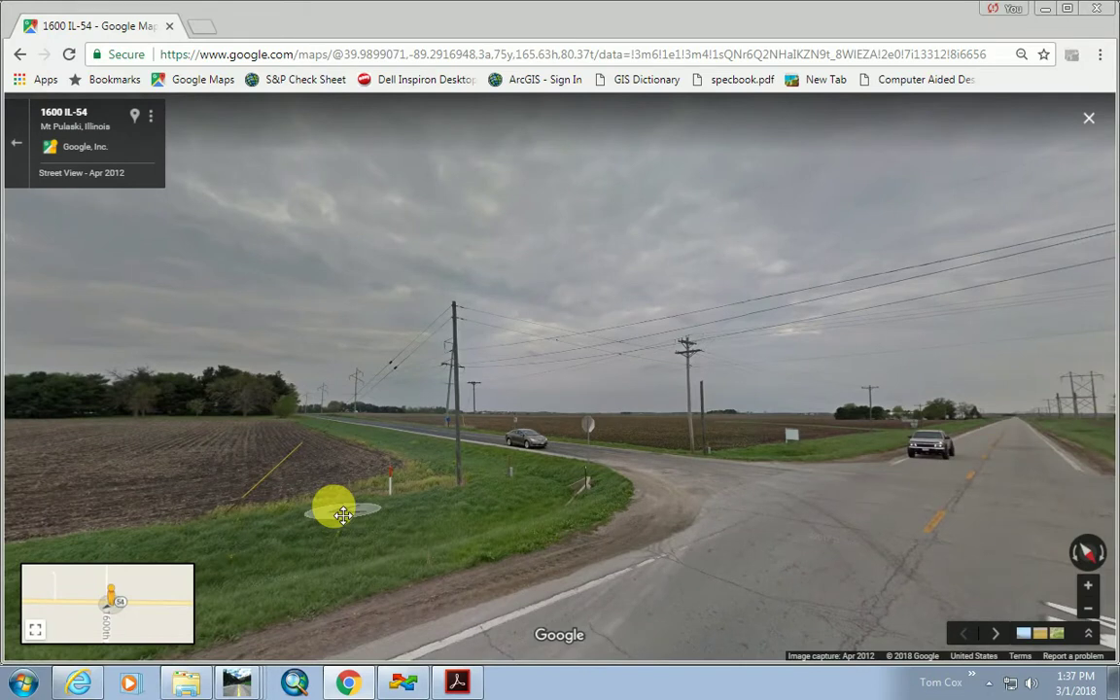
{"action": "left_click", "coordinate": [561, 521]}
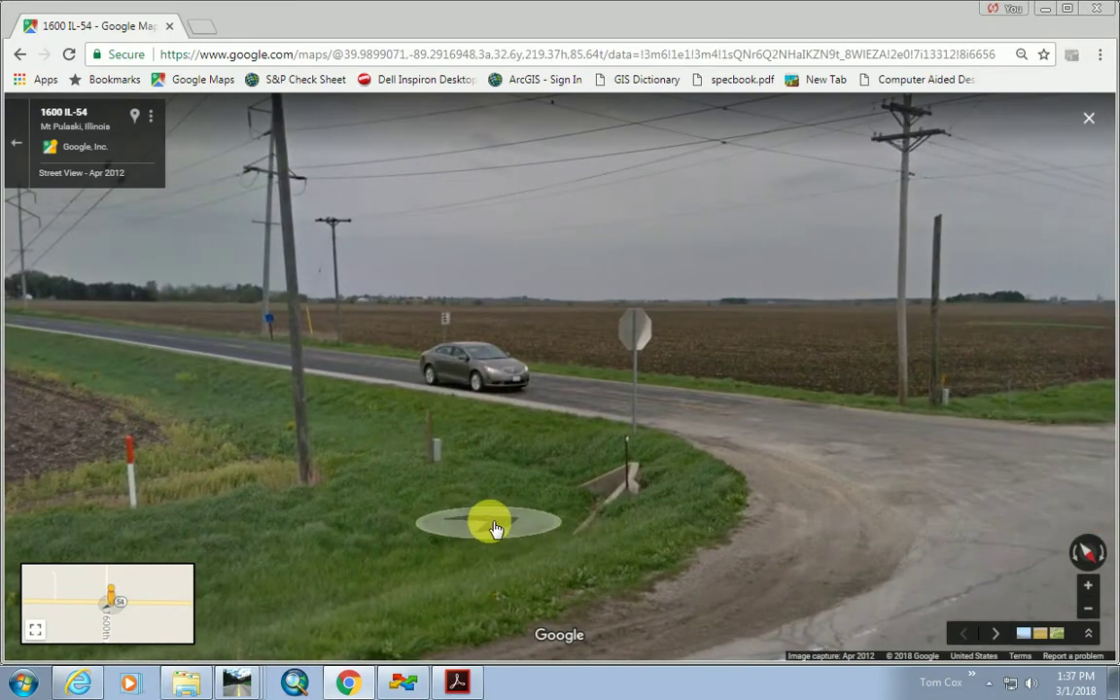
{"action": "left_click", "coordinate": [533, 550]}
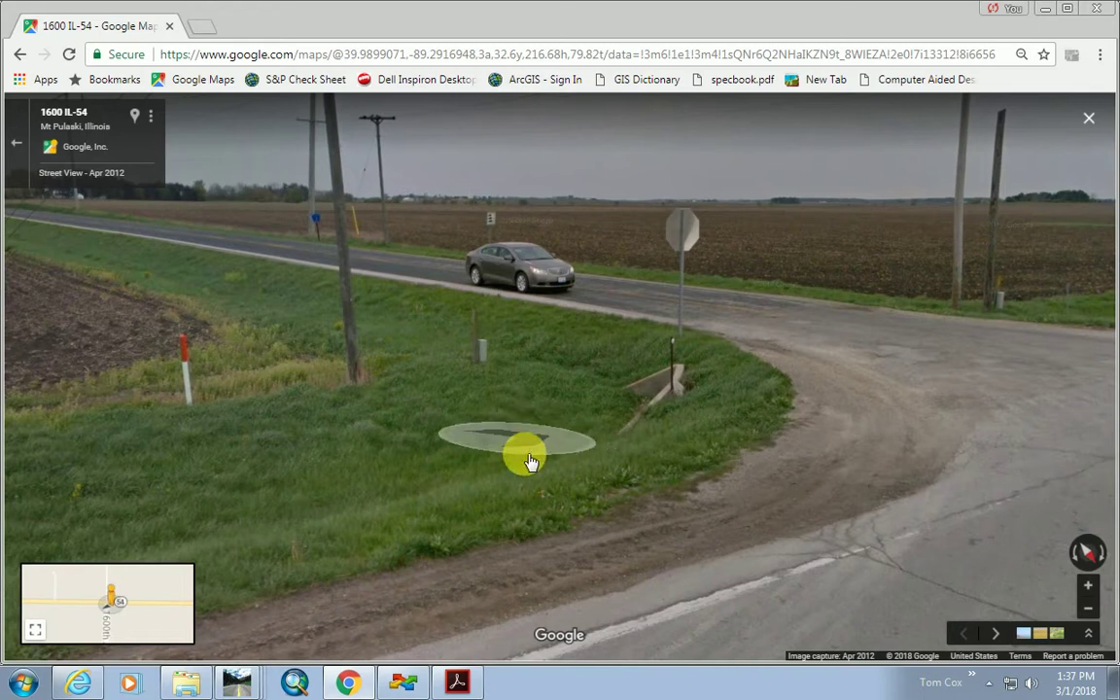
{"action": "left_click", "coordinate": [477, 464]}
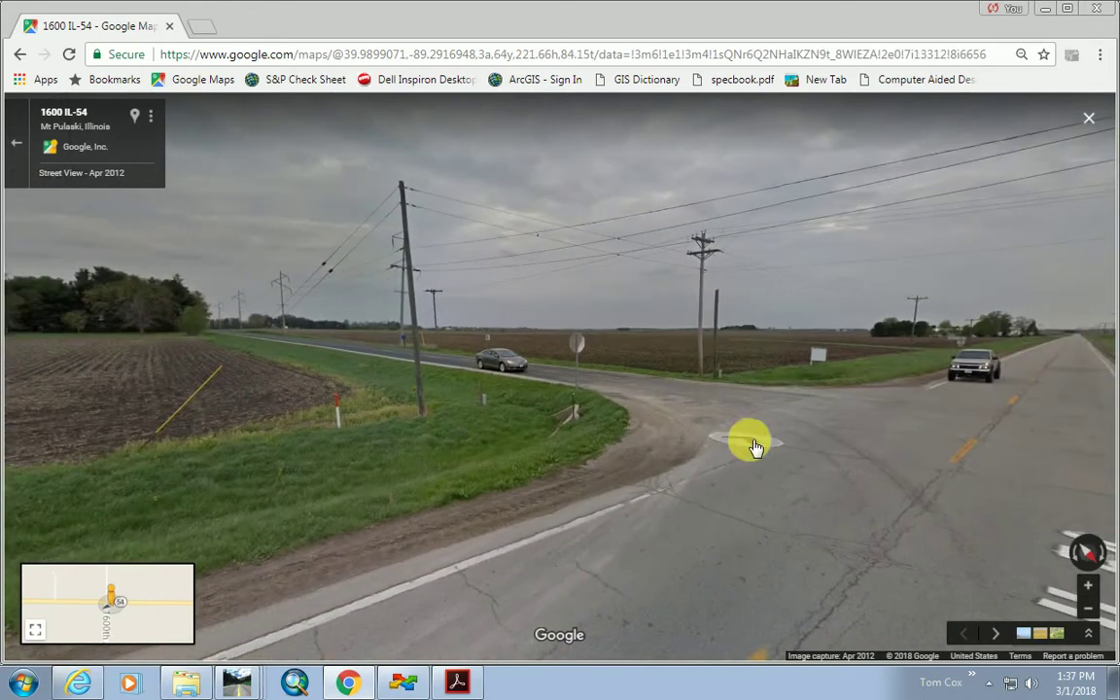
{"action": "left_click", "coordinate": [750, 445]}
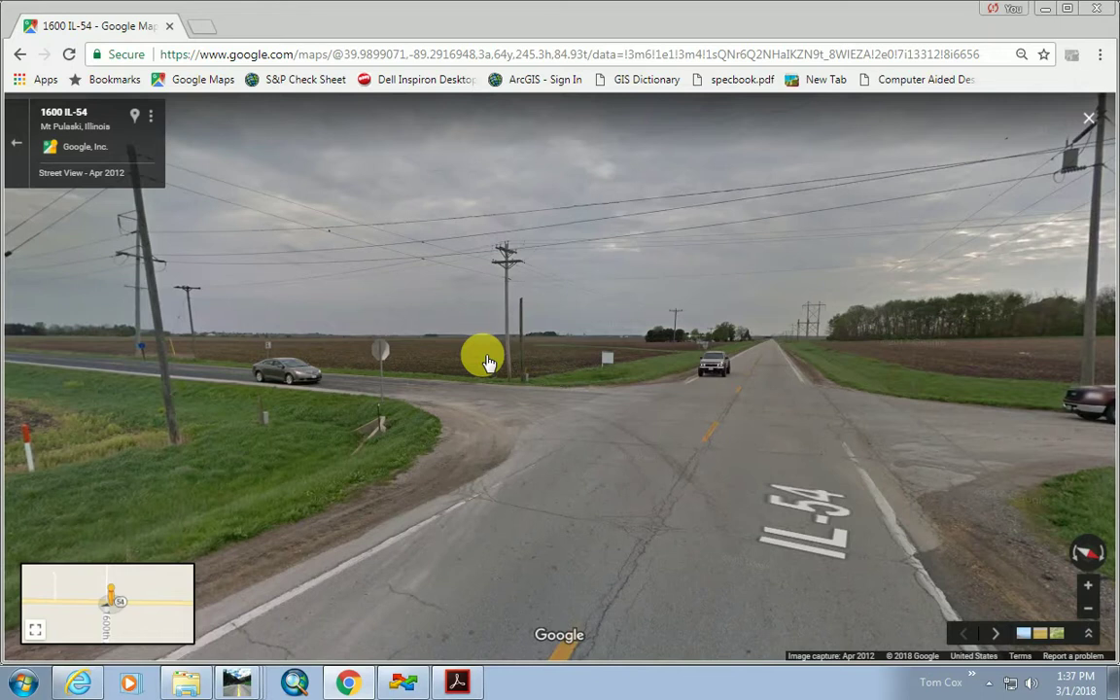
Zoom the Street View and step forward to a new spot on the roadway.
{"action": "scroll", "coordinate": [355, 453], "scroll_direction": "up", "scroll_amount": 2}
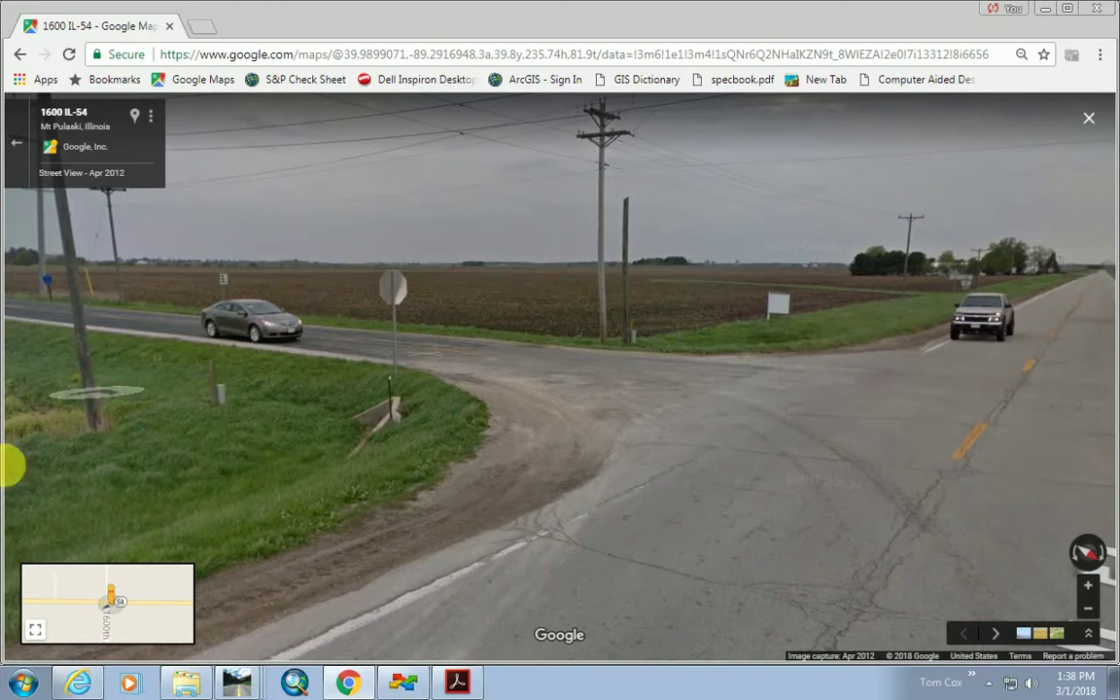
{"action": "left_click", "coordinate": [232, 483]}
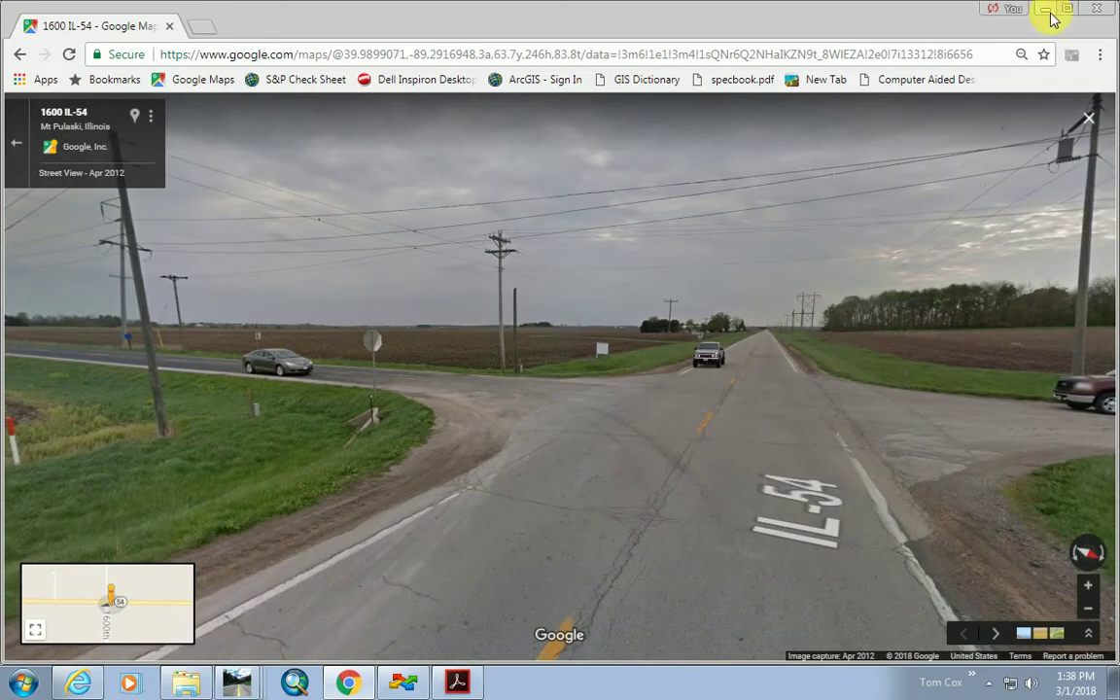
Return to the GEOPAK design and zoom to the intersection, checking the level list.
{"action": "left_click", "coordinate": [1050, 18]}
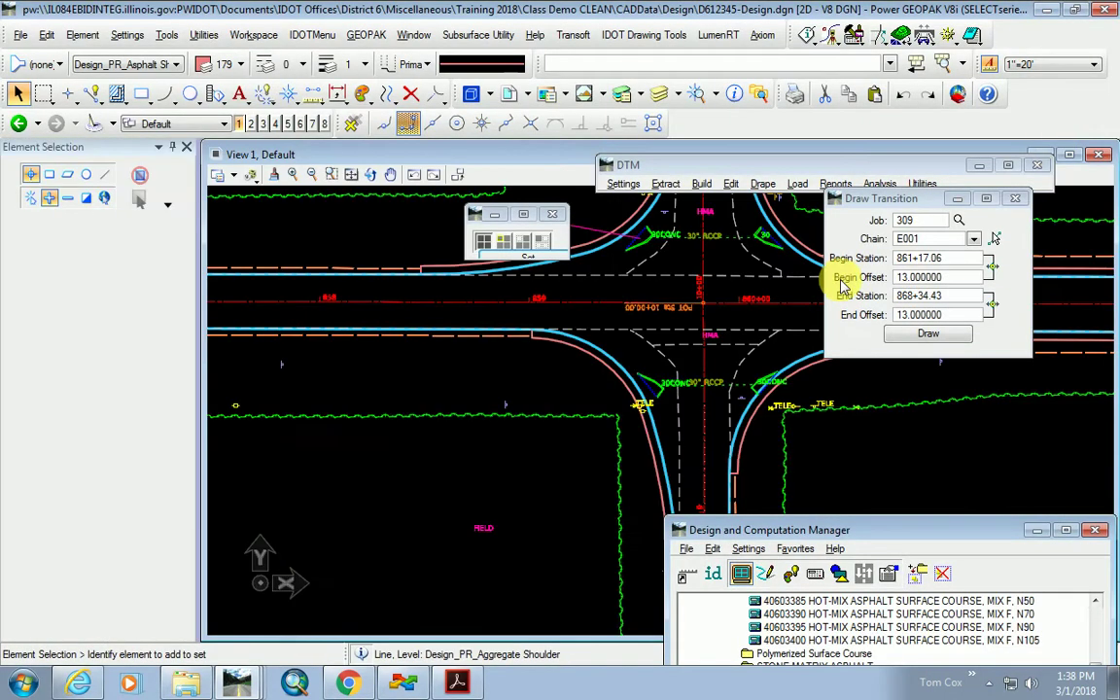
{"action": "scroll", "coordinate": [522, 399], "scroll_direction": "down", "scroll_amount": 1}
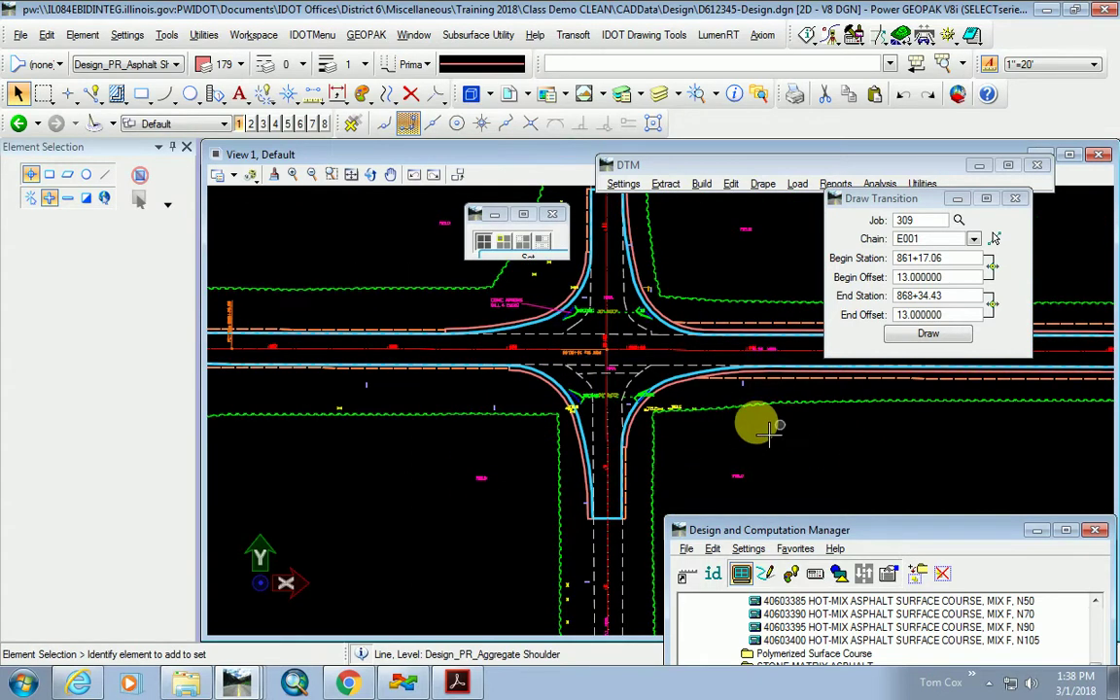
{"action": "scroll", "coordinate": [724, 432], "scroll_direction": "up", "scroll_amount": 2}
{"action": "scroll", "coordinate": [593, 429], "scroll_direction": "down", "scroll_amount": 1}
{"action": "scroll", "coordinate": [447, 410], "scroll_direction": "up", "scroll_amount": 1}
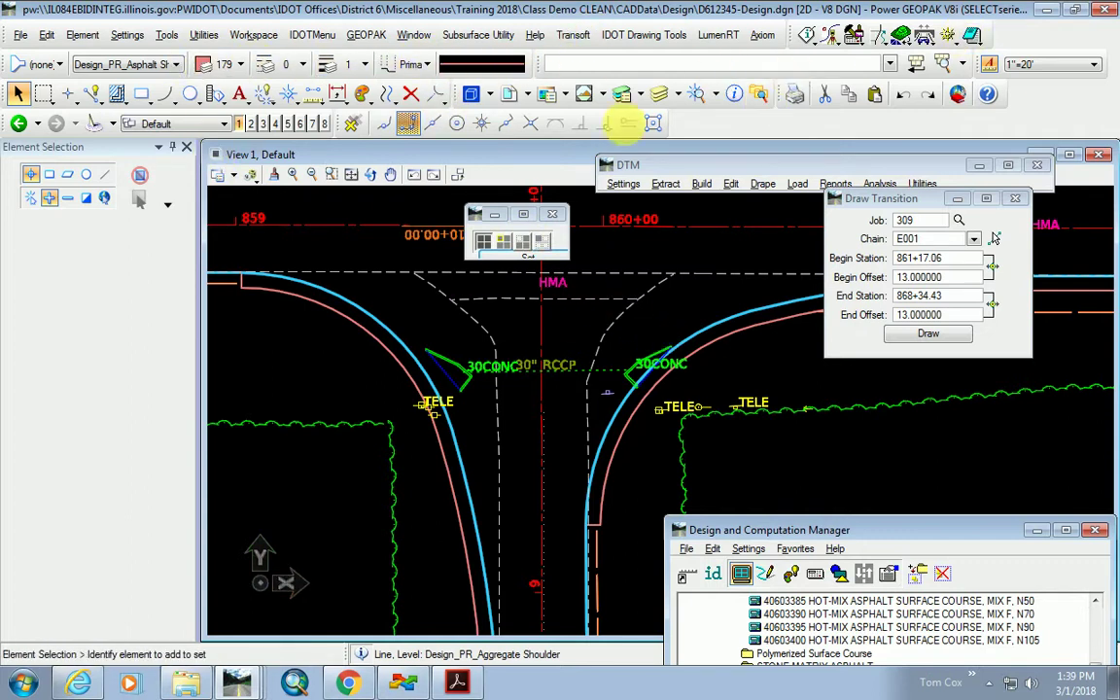
{"action": "left_click", "coordinate": [161, 66]}
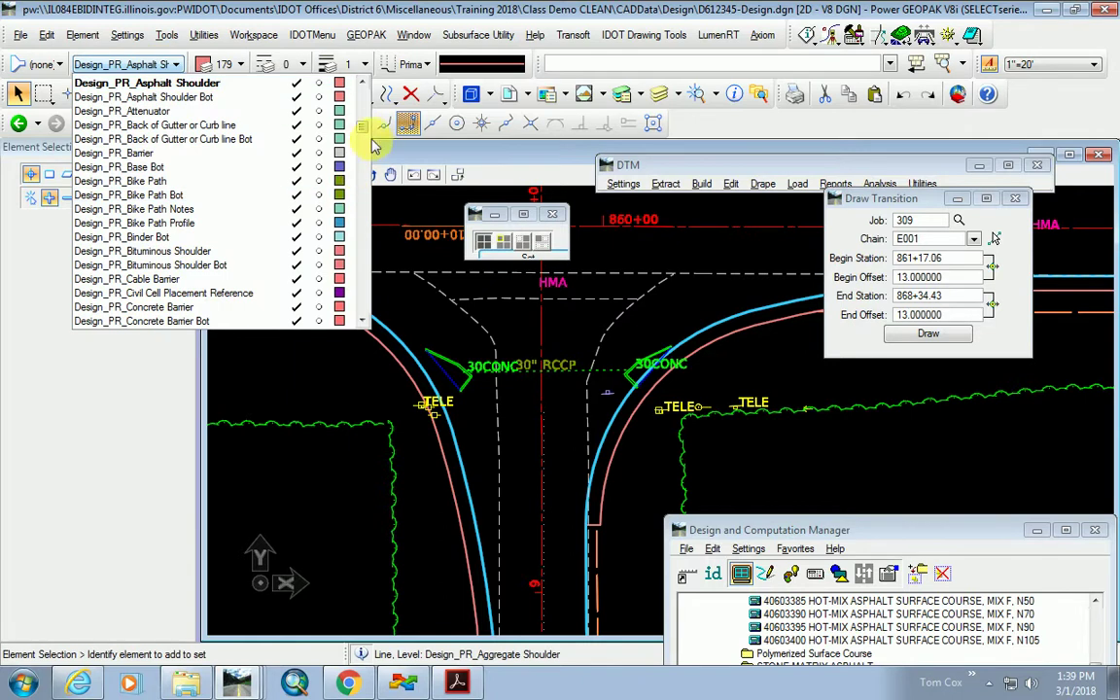
{"action": "left_click", "coordinate": [792, 360]}
Choose IDOT Drawing Tools > Proposed > Drainage > Culvert Line (feature DPrPipeC).
{"action": "left_click", "coordinate": [644, 35]}
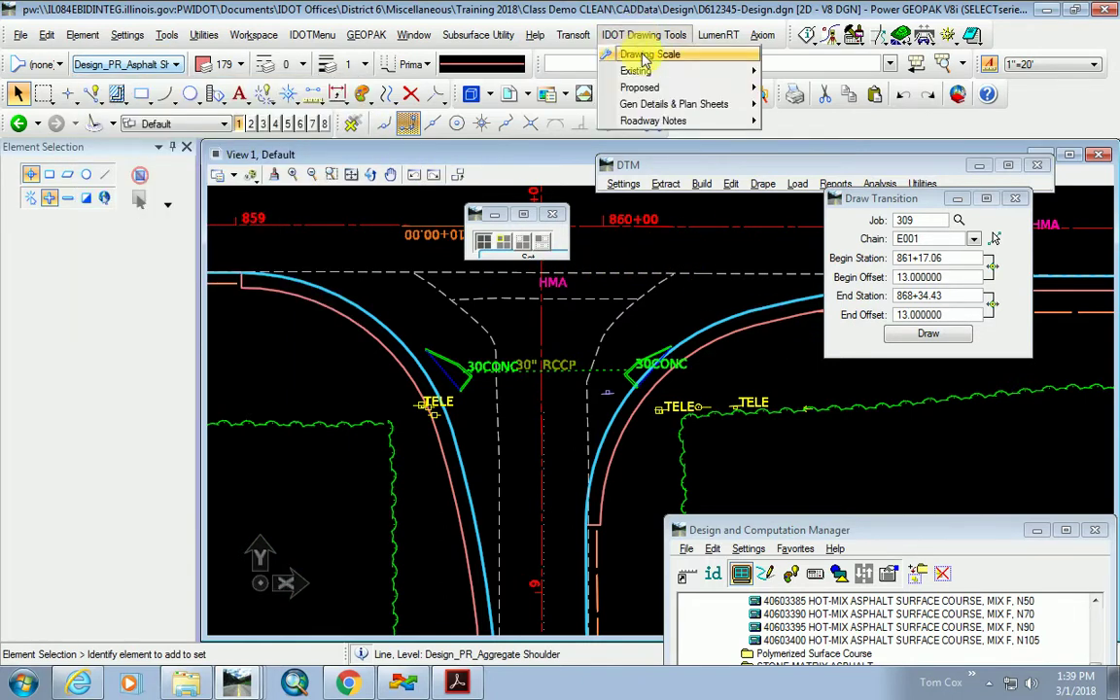
{"action": "mouse_move", "coordinate": [644, 87]}
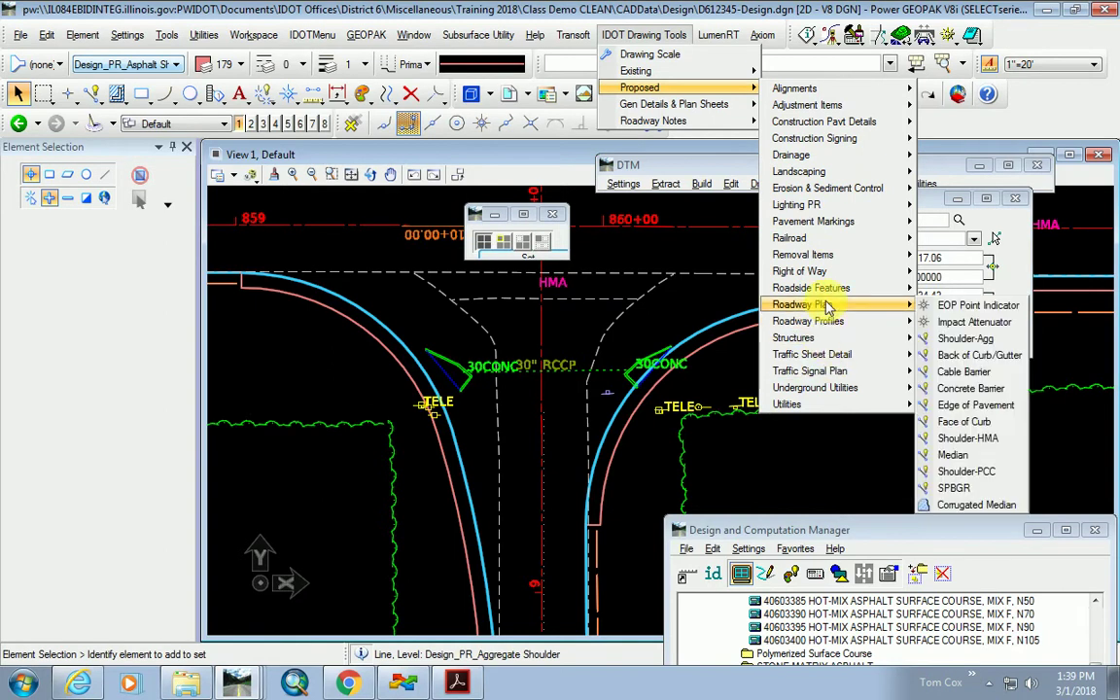
{"action": "mouse_move", "coordinate": [799, 159]}
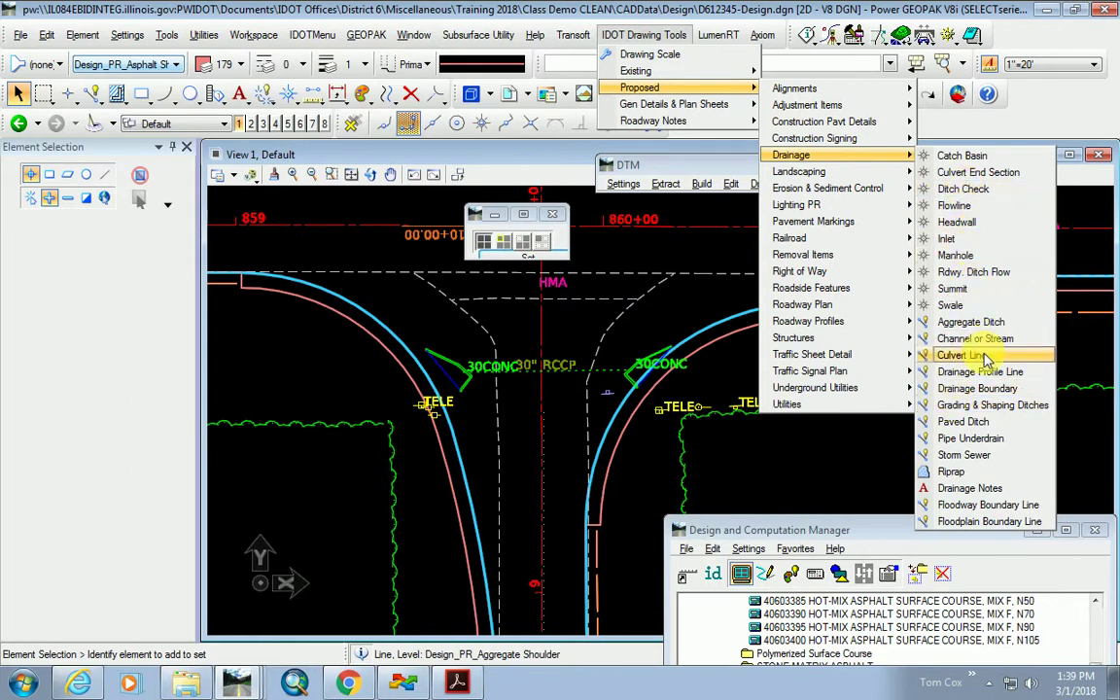
{"action": "left_click", "coordinate": [972, 355]}
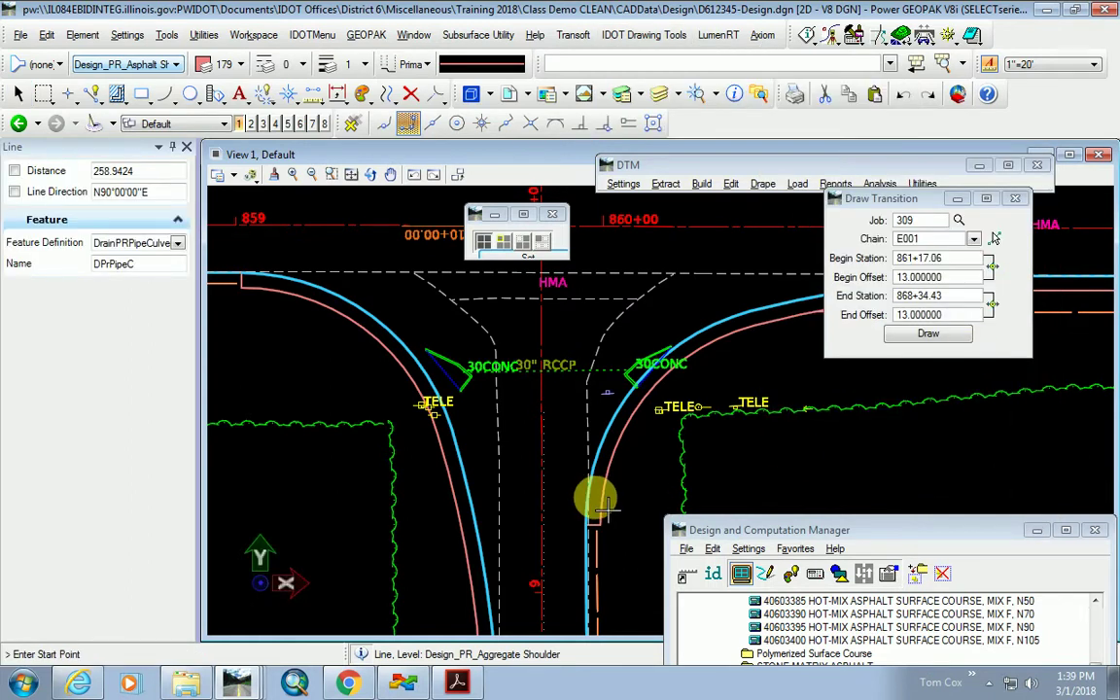
Draw a sample culvert line, match all its settings as active, then delete it.
{"action": "left_click", "coordinate": [952, 464]}
{"action": "left_click", "coordinate": [748, 454]}
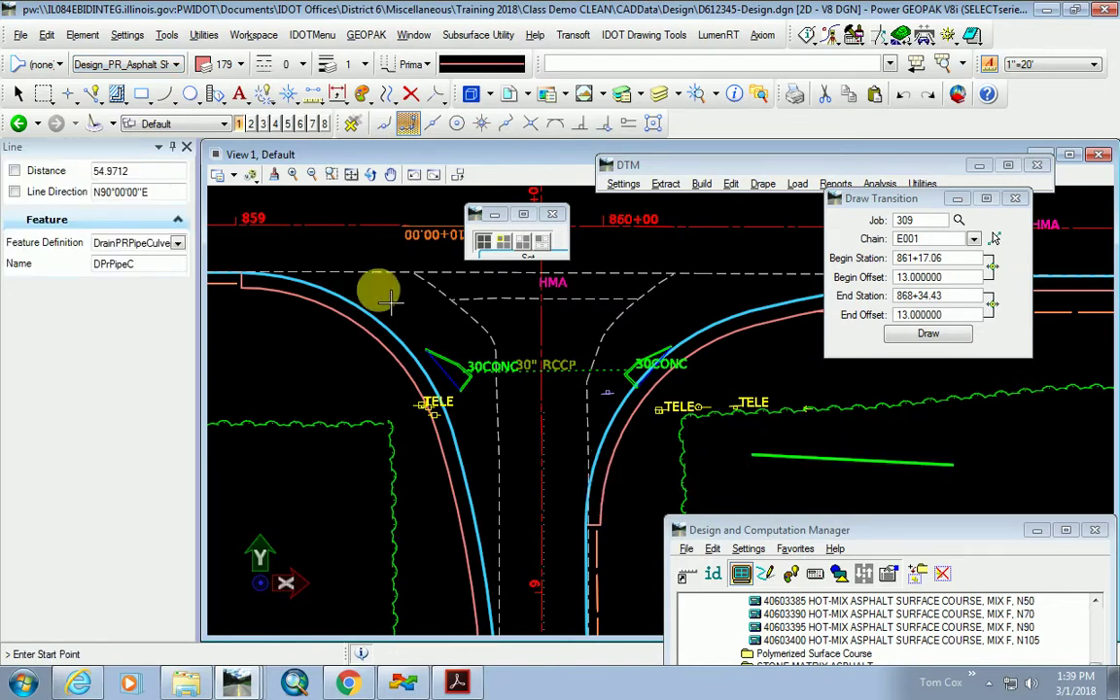
{"action": "left_click", "coordinate": [361, 94]}
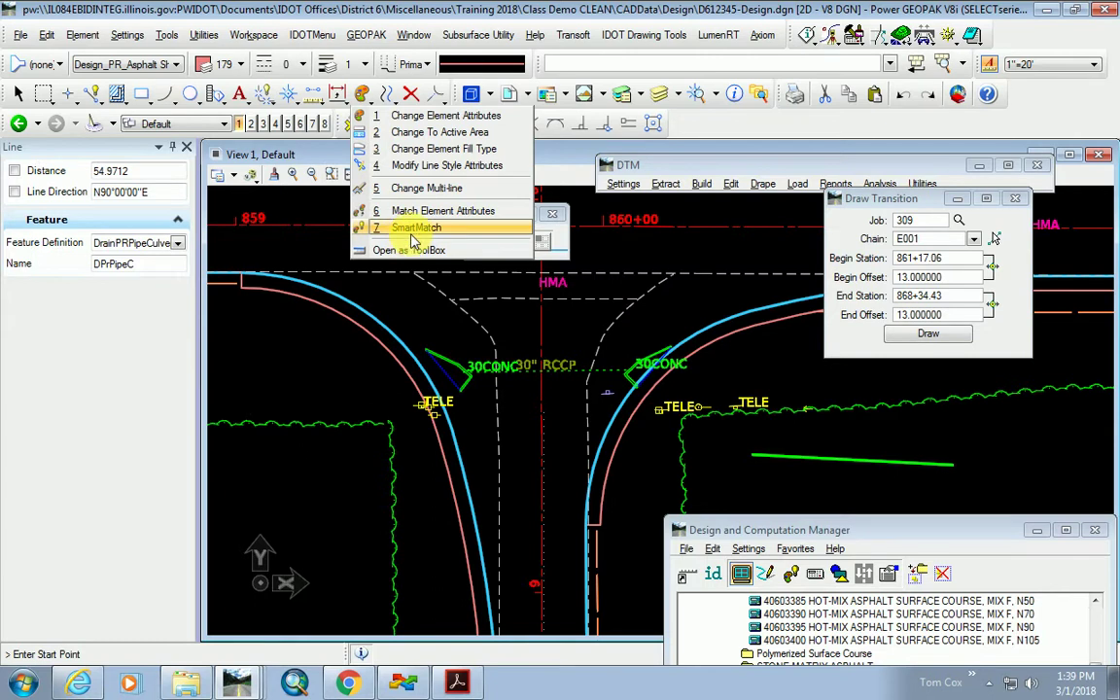
{"action": "key", "text": "7"}
{"action": "left_click", "coordinate": [804, 457]}
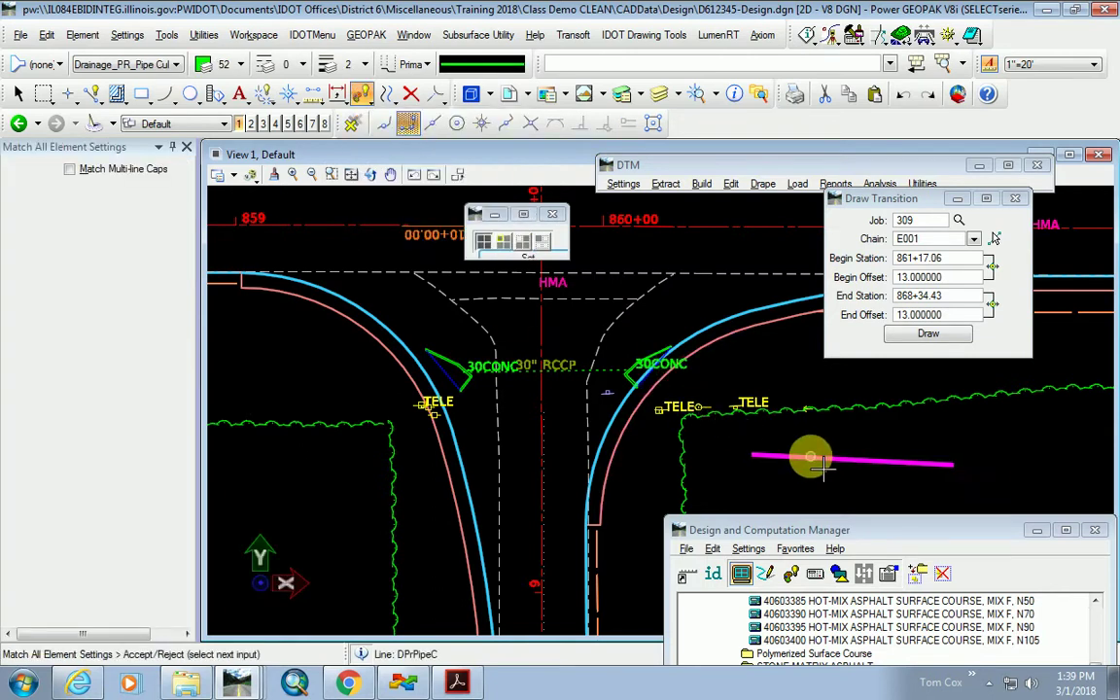
{"action": "left_click", "coordinate": [792, 460]}
{"action": "left_click", "coordinate": [411, 93]}
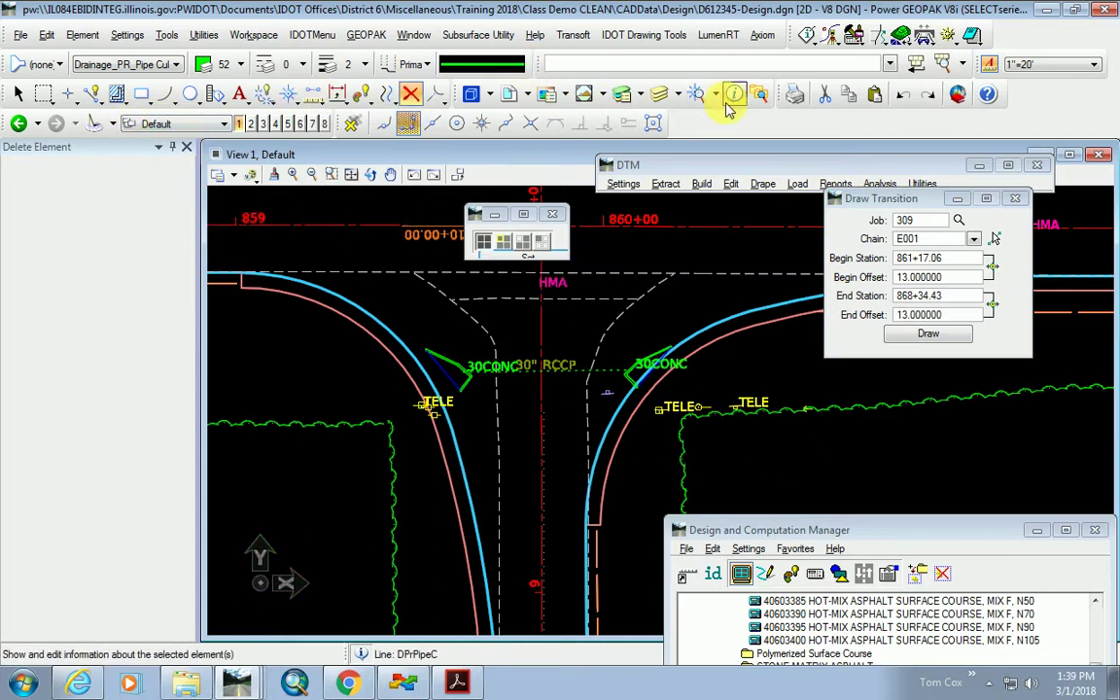
Select Place Line and minimize the Design and Computation Manager.
{"action": "left_click", "coordinate": [92, 95]}
{"action": "left_click", "coordinate": [130, 134]}
{"action": "scroll", "coordinate": [667, 525], "scroll_direction": "down", "scroll_amount": 2}
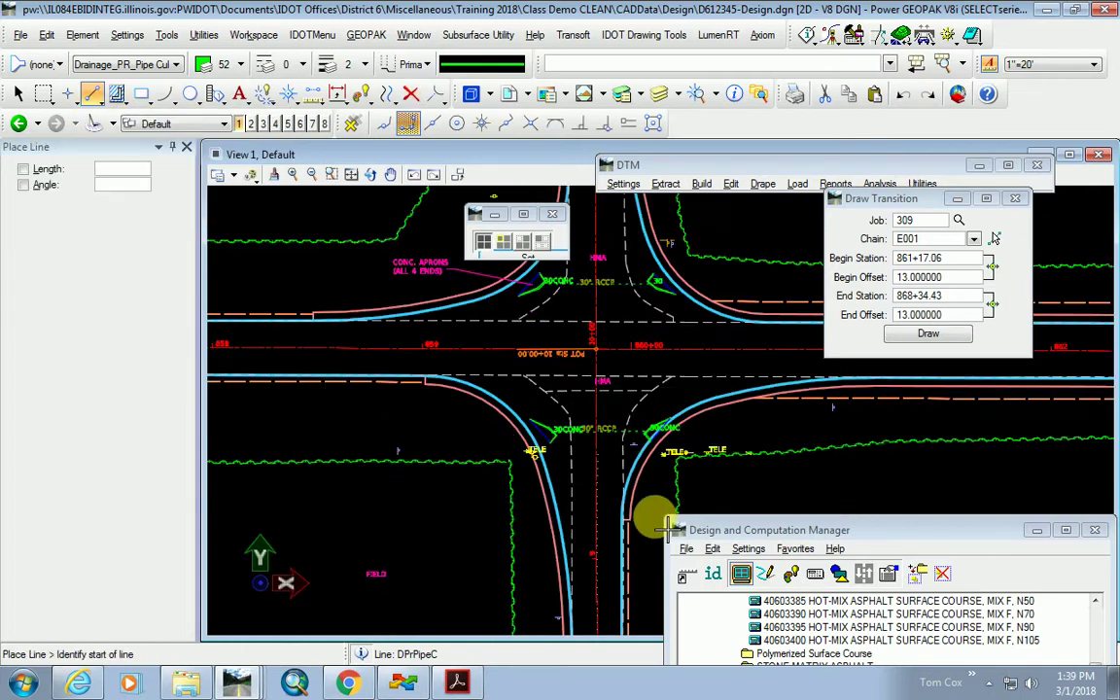
{"action": "left_click_drag", "start_coordinate": [745, 530], "coordinate": [605, 466]}
{"action": "left_click", "coordinate": [900, 469]}
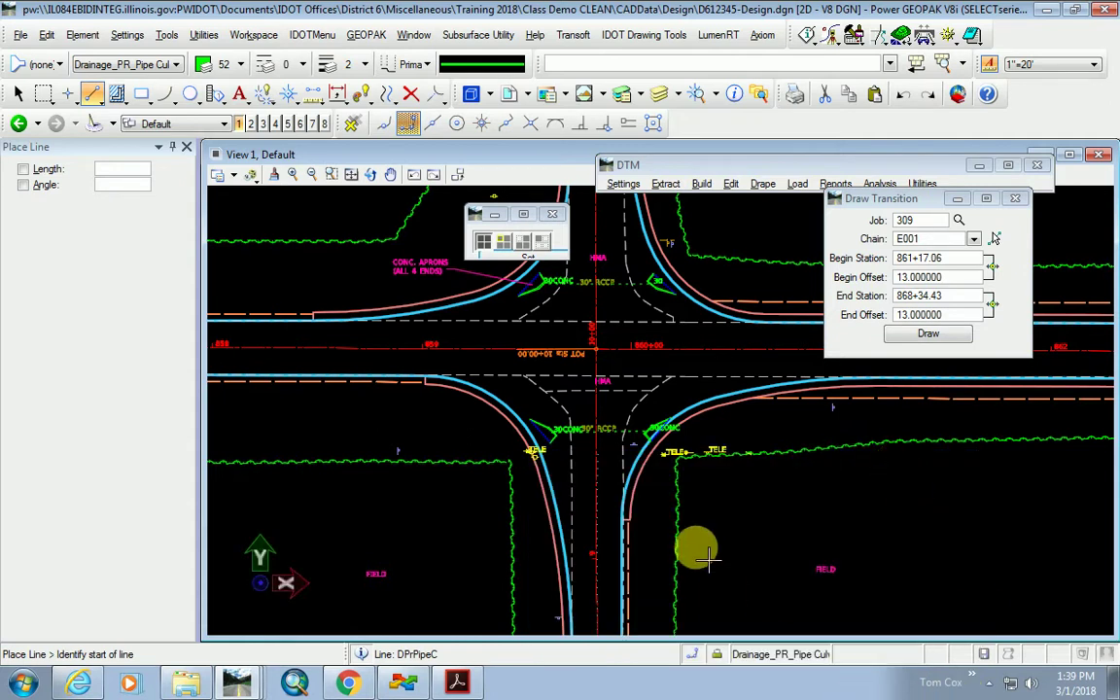
{"action": "scroll", "coordinate": [627, 406], "scroll_direction": "up", "scroll_amount": 2}
{"action": "scroll", "coordinate": [595, 436], "scroll_direction": "up", "scroll_amount": 2}
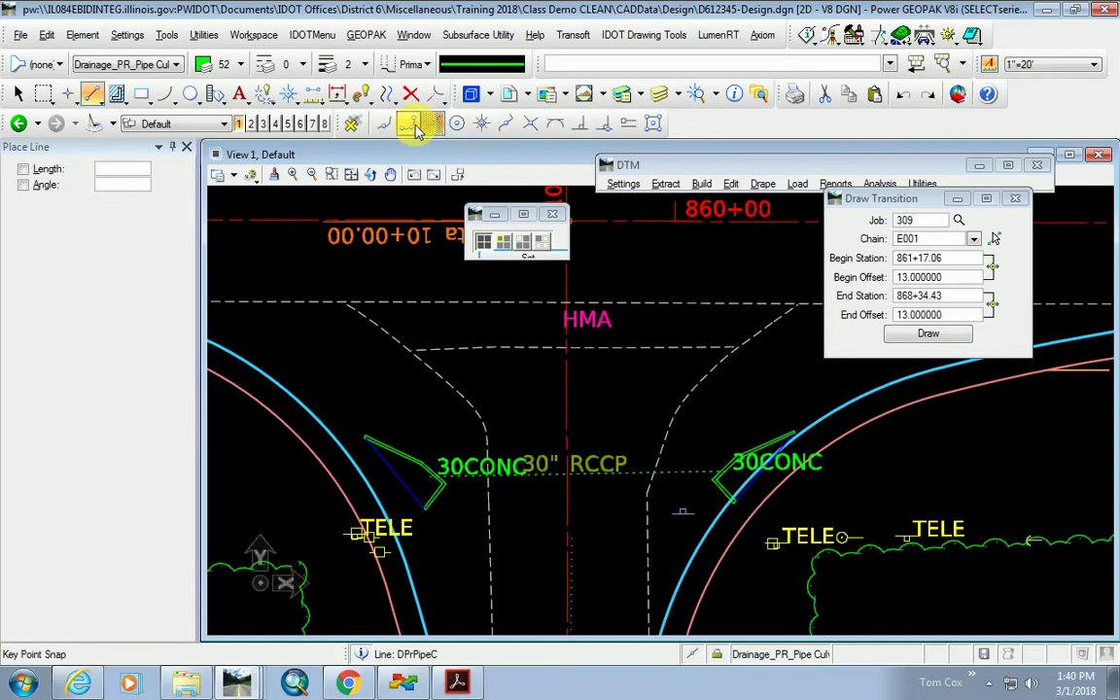
Set keypoint snapping and toggle AccuSnap near the 30CONC end section.
{"action": "left_click", "coordinate": [412, 128]}
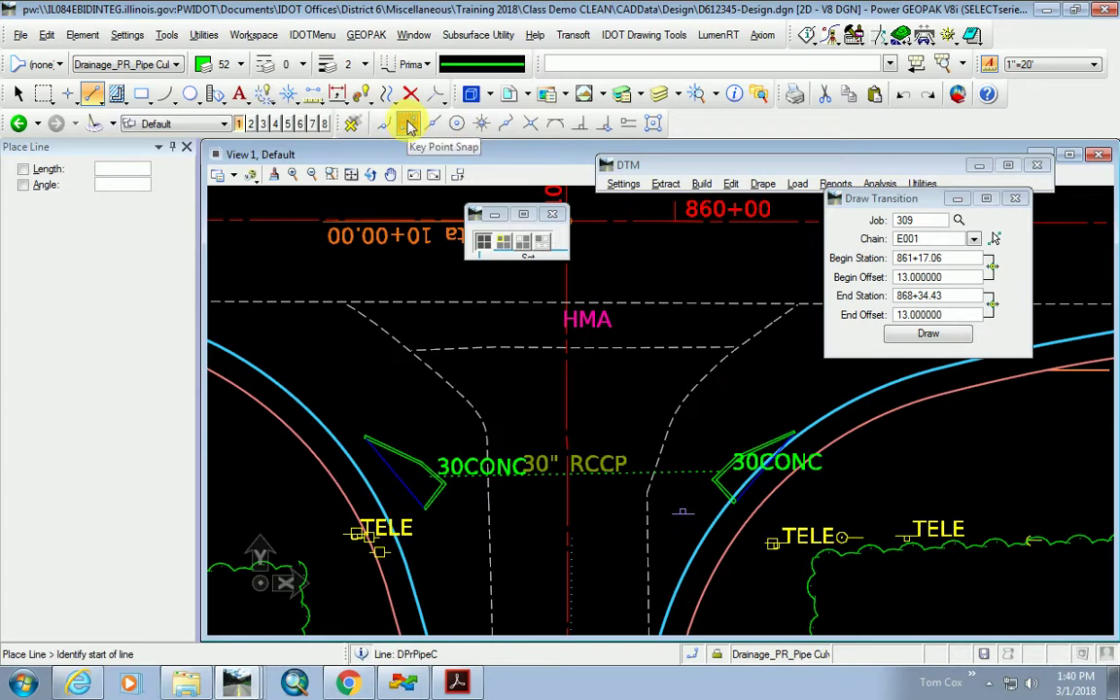
{"action": "right_click", "coordinate": [654, 124]}
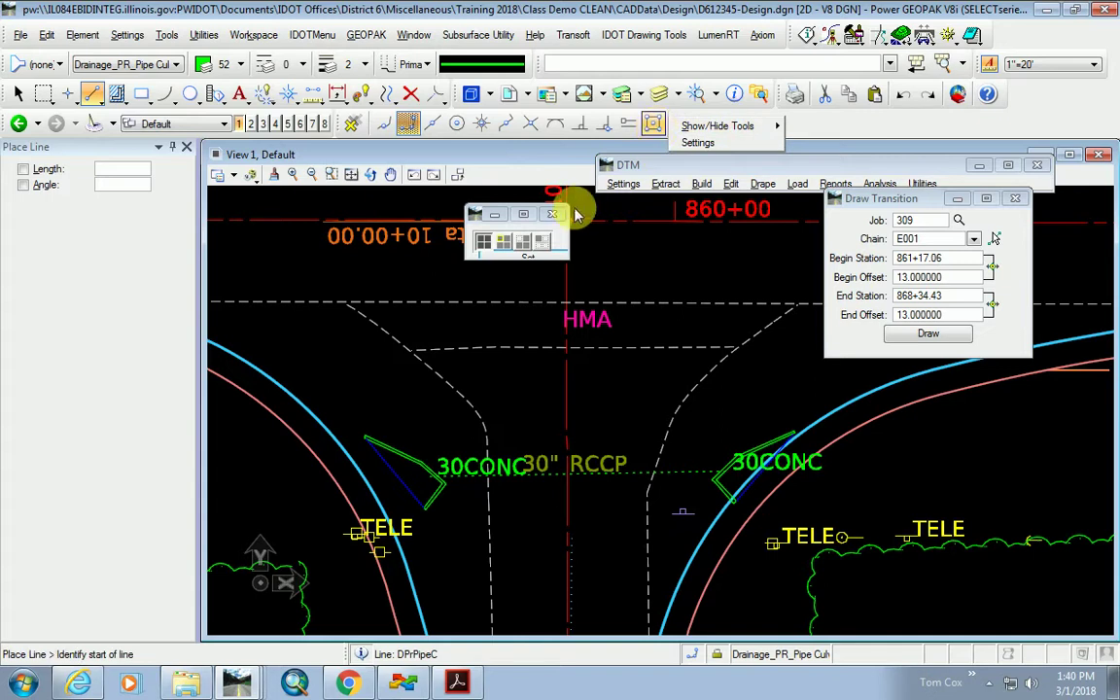
{"action": "left_click", "coordinate": [471, 330]}
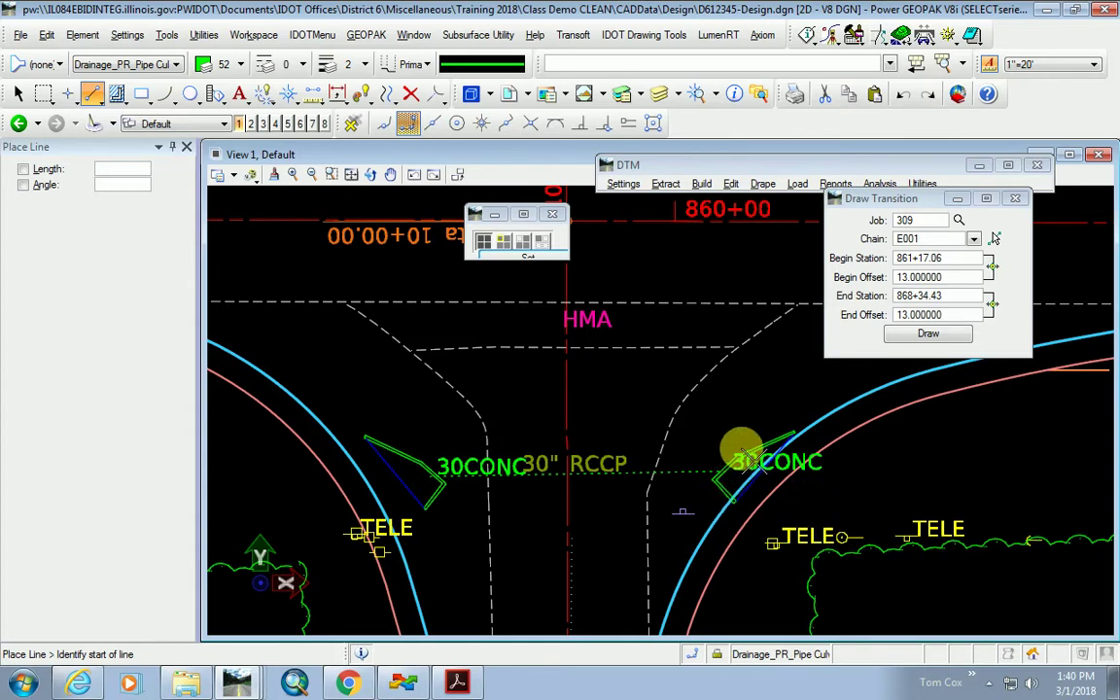
{"action": "scroll", "coordinate": [760, 462], "scroll_direction": "up", "scroll_amount": 5}
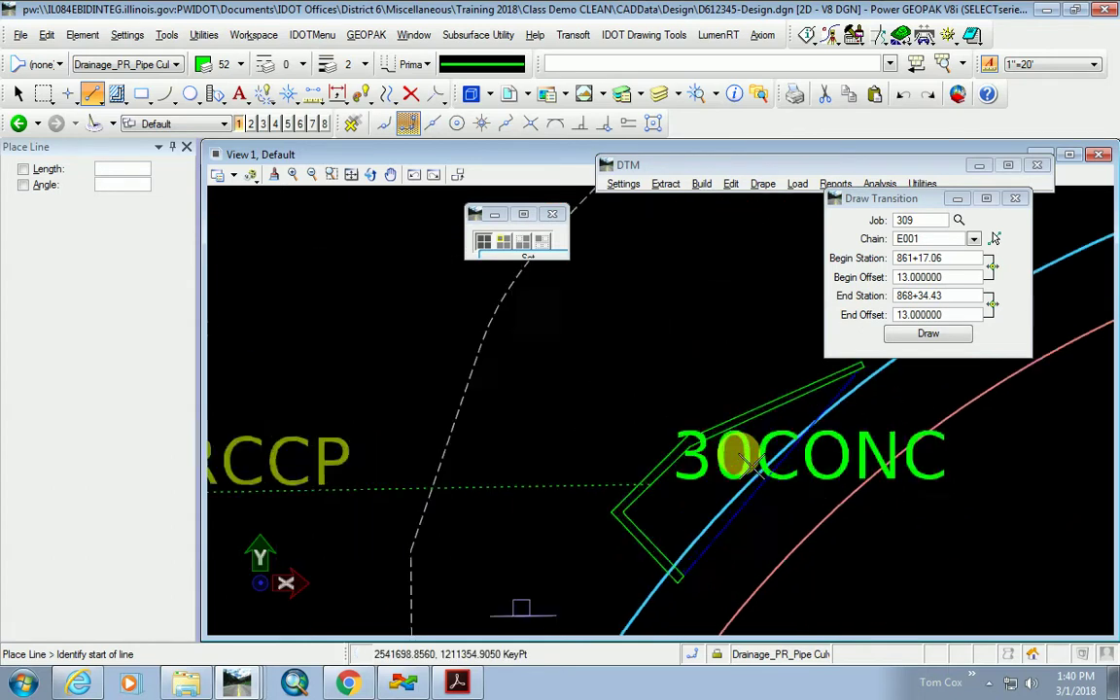
{"action": "right_click", "coordinate": [546, 331]}
{"action": "key", "text": "Escape"}
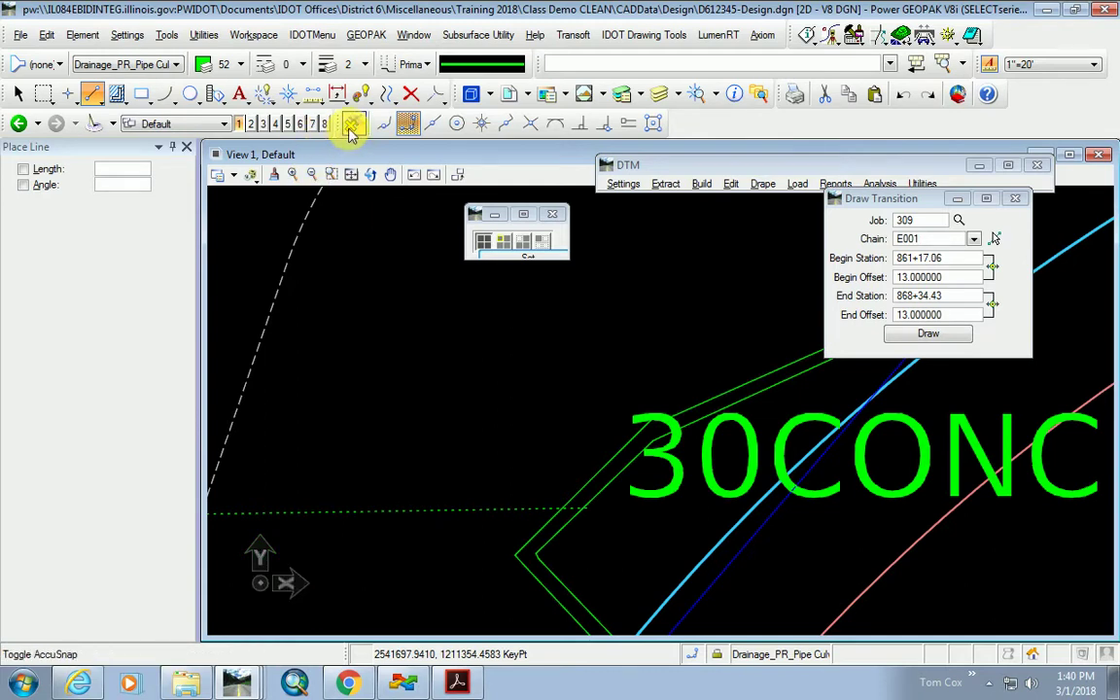
{"action": "left_click", "coordinate": [353, 127]}
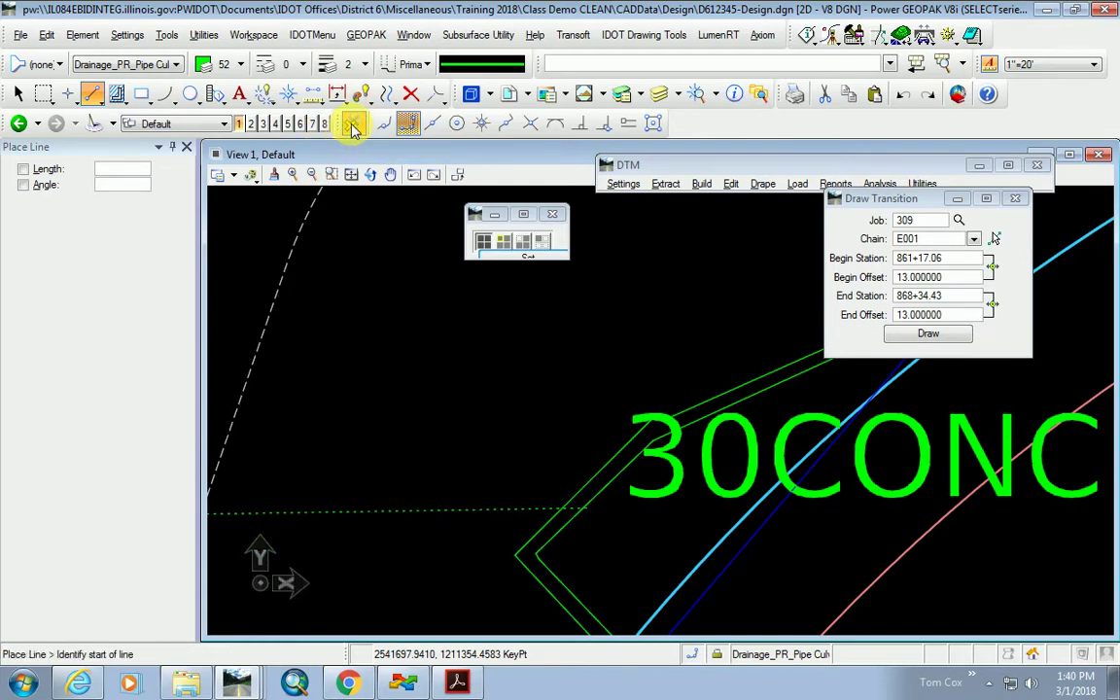
Reset the line started at the end section and switch to Perpendicular snap.
{"action": "left_click", "coordinate": [210, 245]}
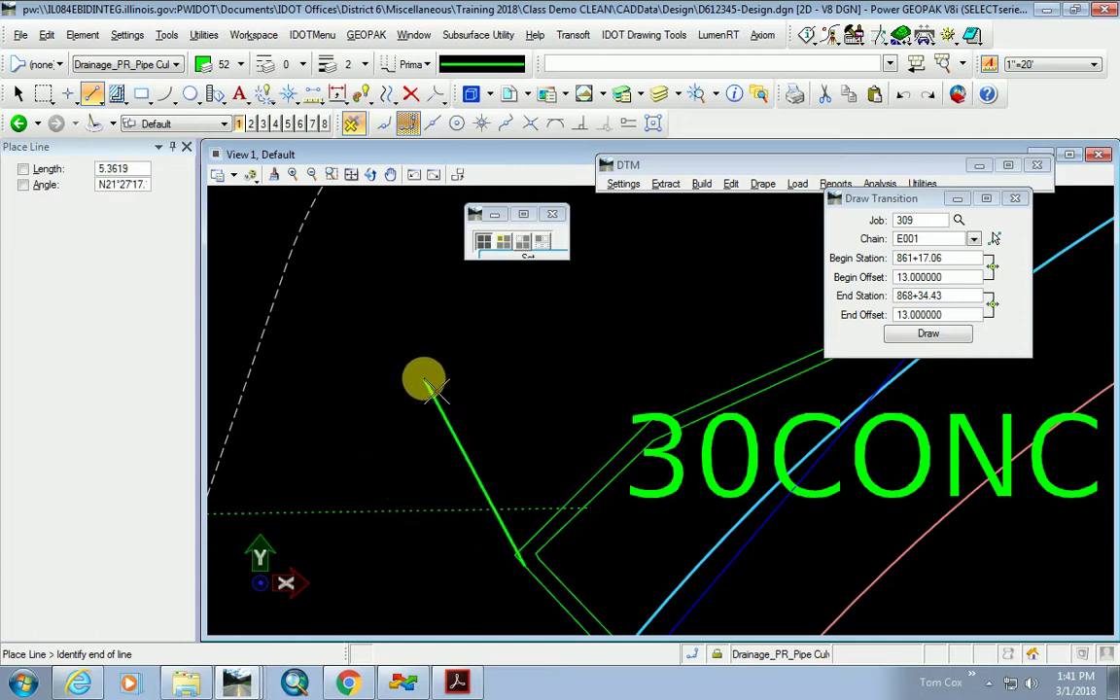
{"action": "right_click", "coordinate": [418, 397]}
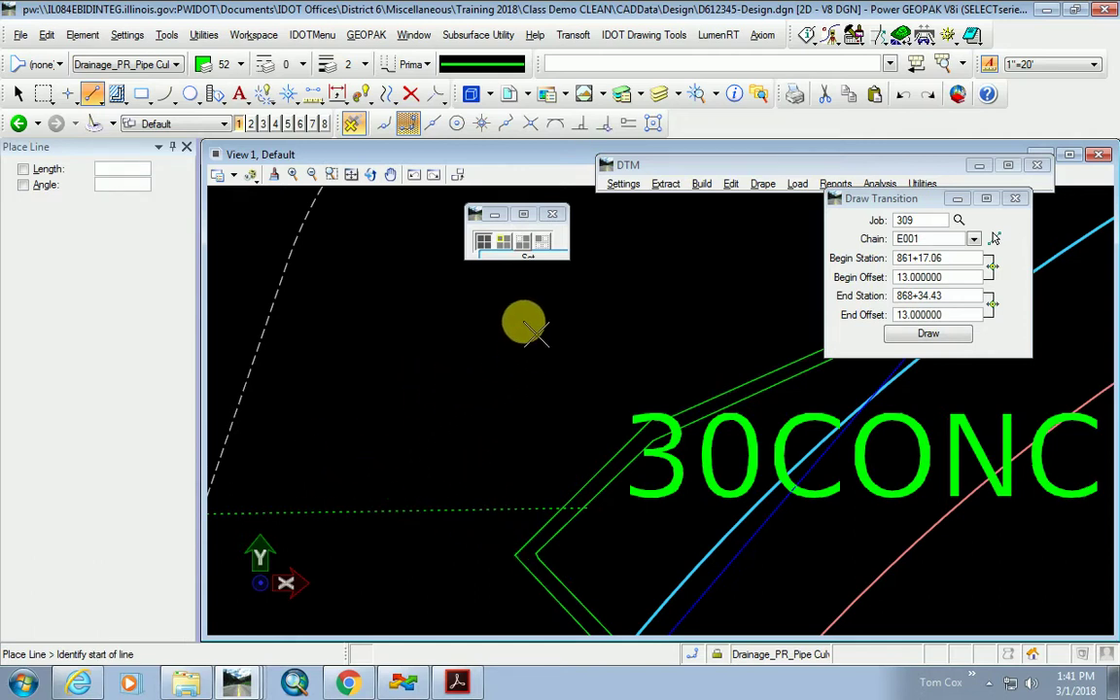
{"action": "left_click", "coordinate": [579, 125]}
{"action": "scroll", "coordinate": [520, 369], "scroll_direction": "down", "scroll_amount": 6}
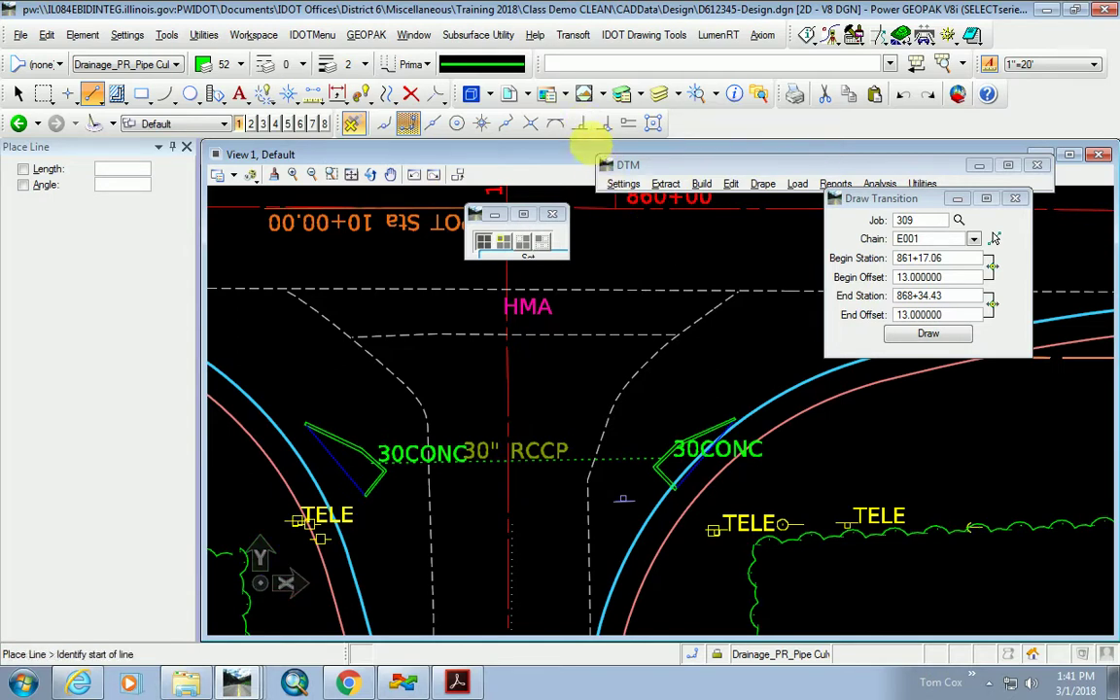
Draw a green line from the vertical centerline to the left curb curve.
{"action": "left_click", "coordinate": [554, 409]}
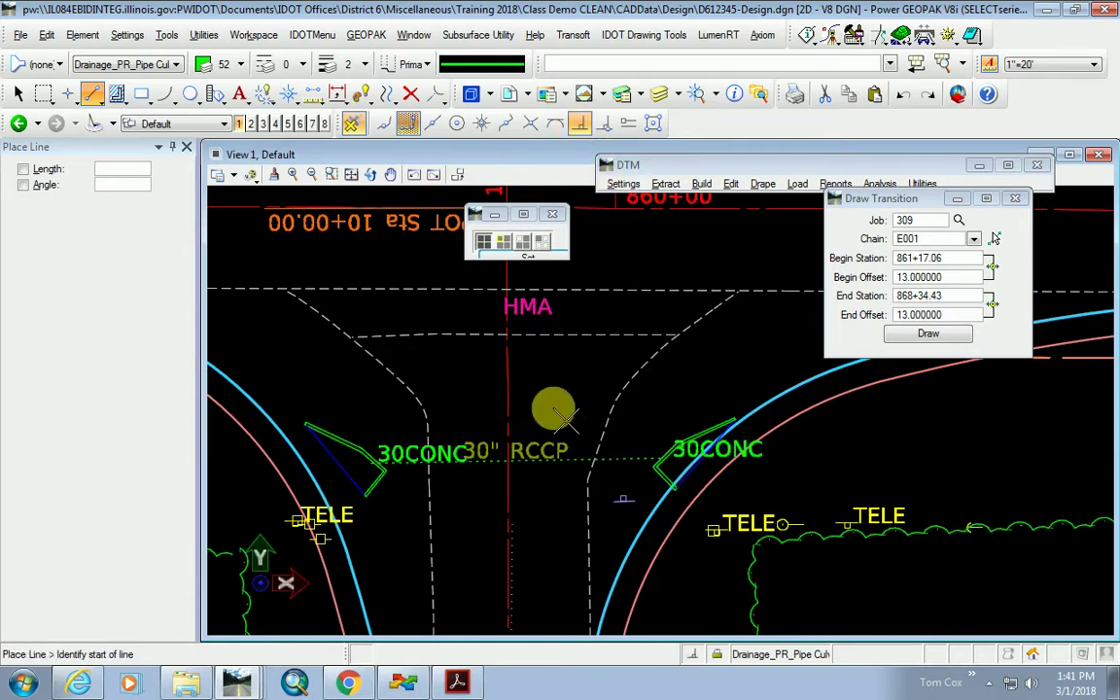
{"action": "left_click", "coordinate": [507, 396]}
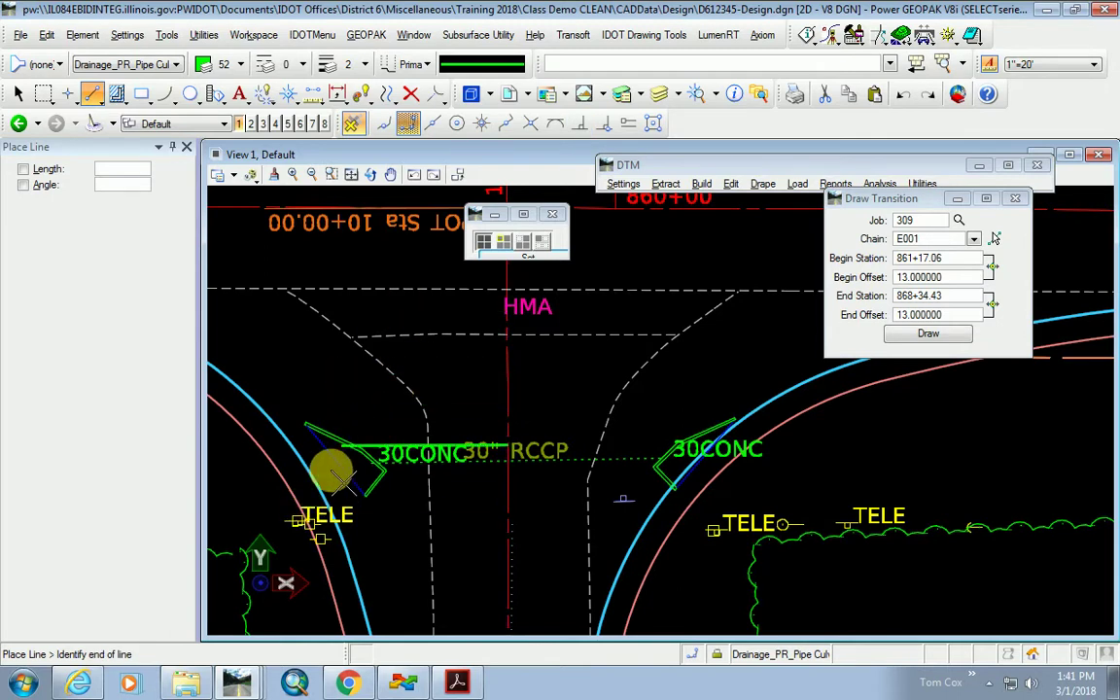
{"action": "left_click", "coordinate": [413, 126]}
{"action": "scroll", "coordinate": [681, 409], "scroll_direction": "down", "scroll_amount": 1}
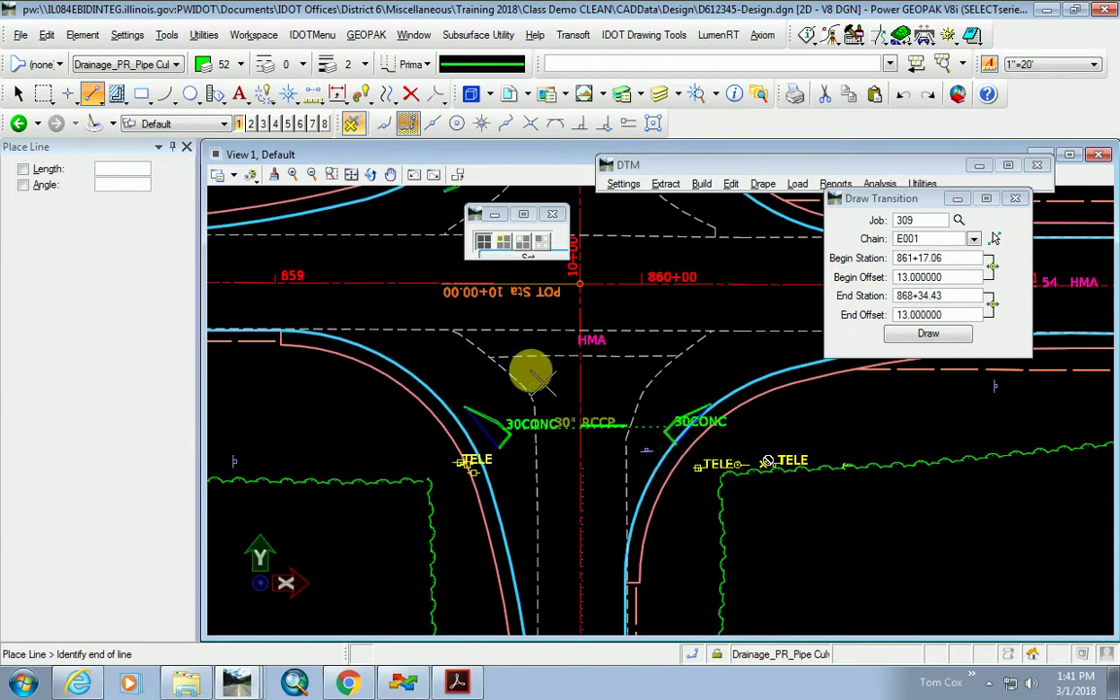
{"action": "left_click", "coordinate": [285, 330]}
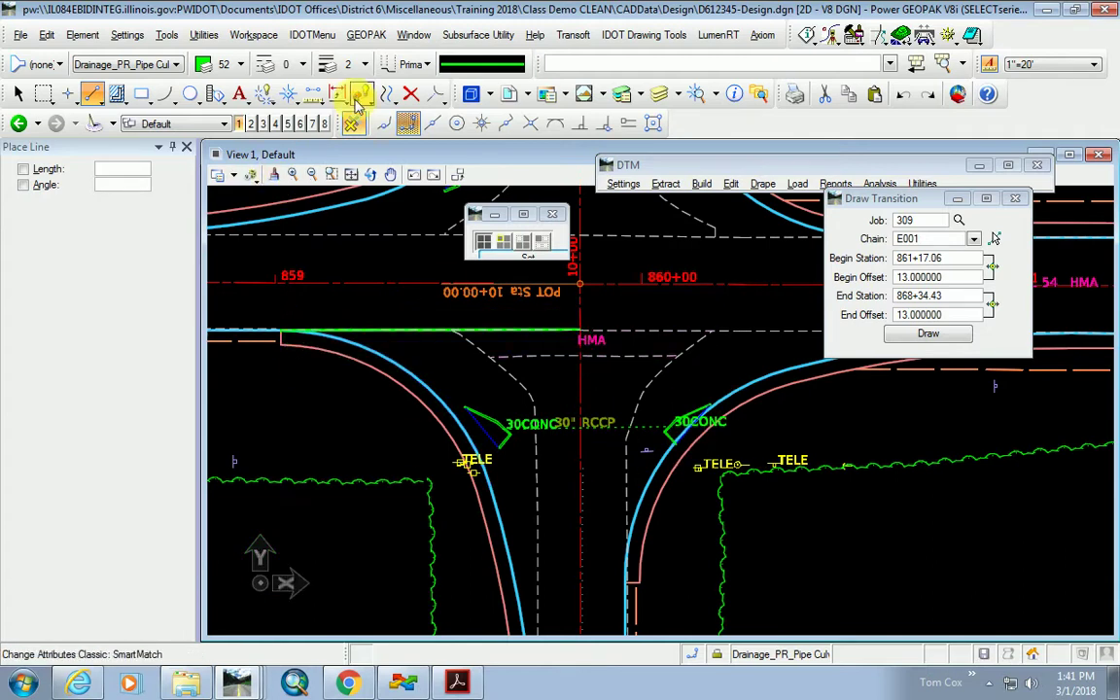
Move the new green line parallel down onto the south culvert crossing.
{"action": "left_click", "coordinate": [386, 94]}
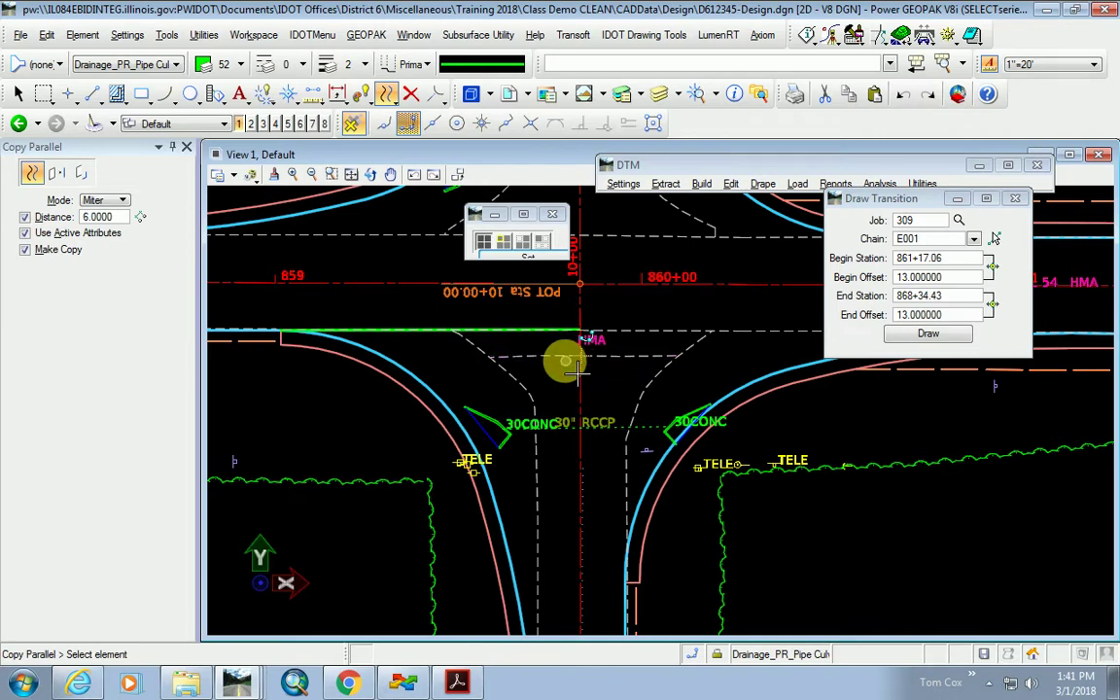
{"action": "left_click", "coordinate": [114, 218]}
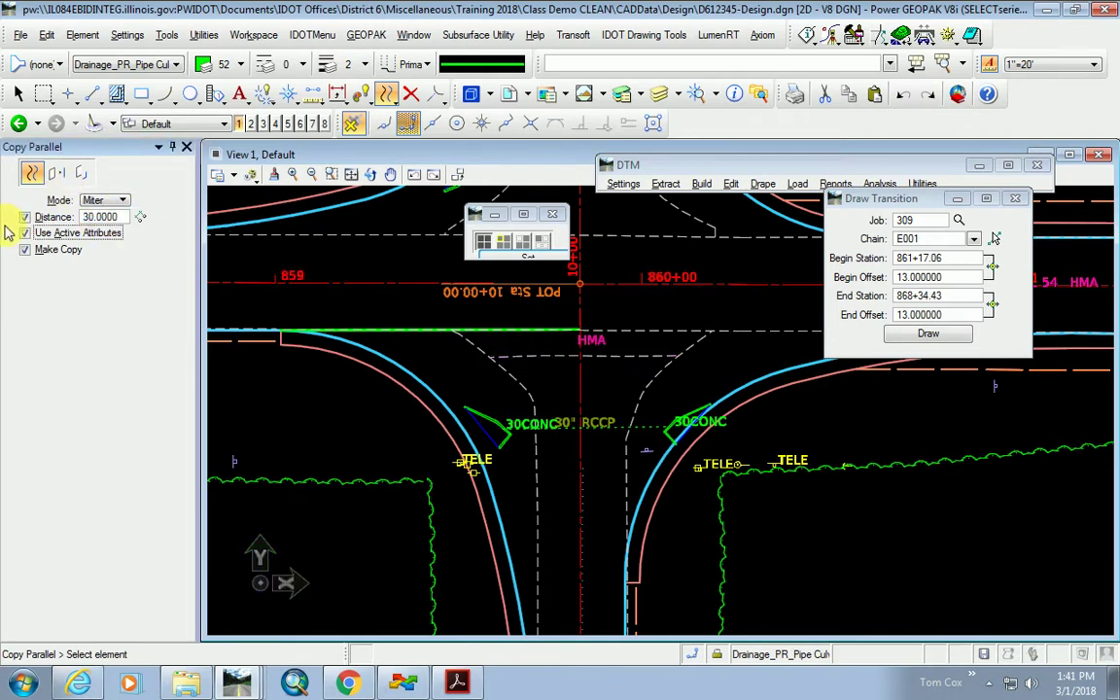
{"action": "left_click", "coordinate": [54, 252]}
{"action": "left_click", "coordinate": [417, 329]}
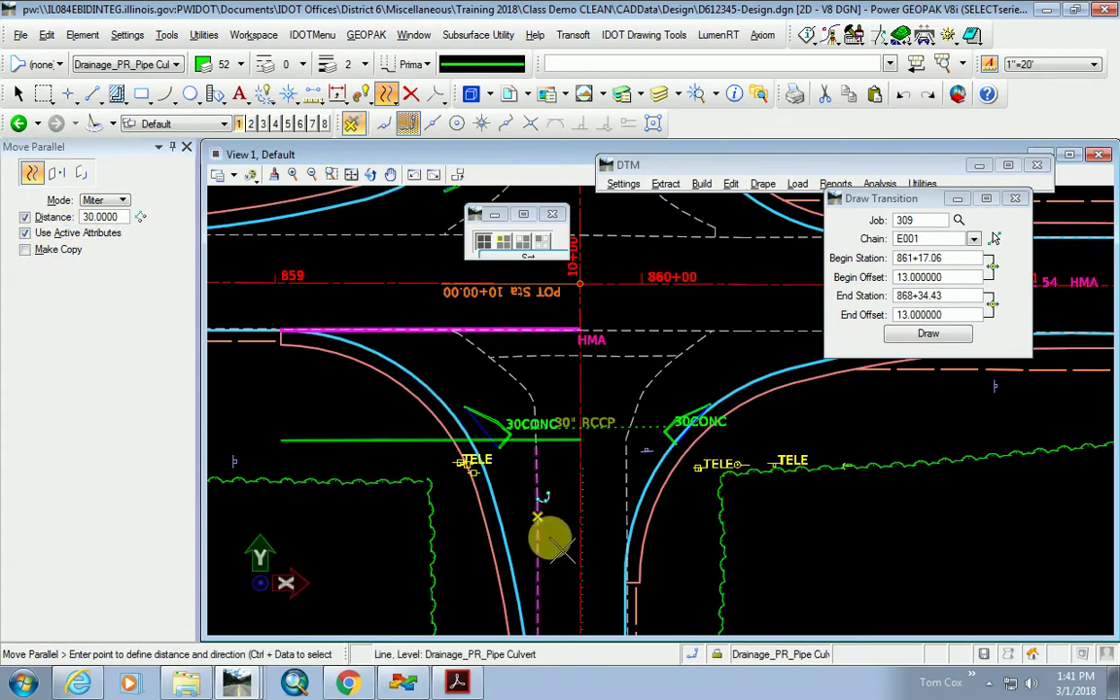
{"action": "left_click", "coordinate": [525, 452]}
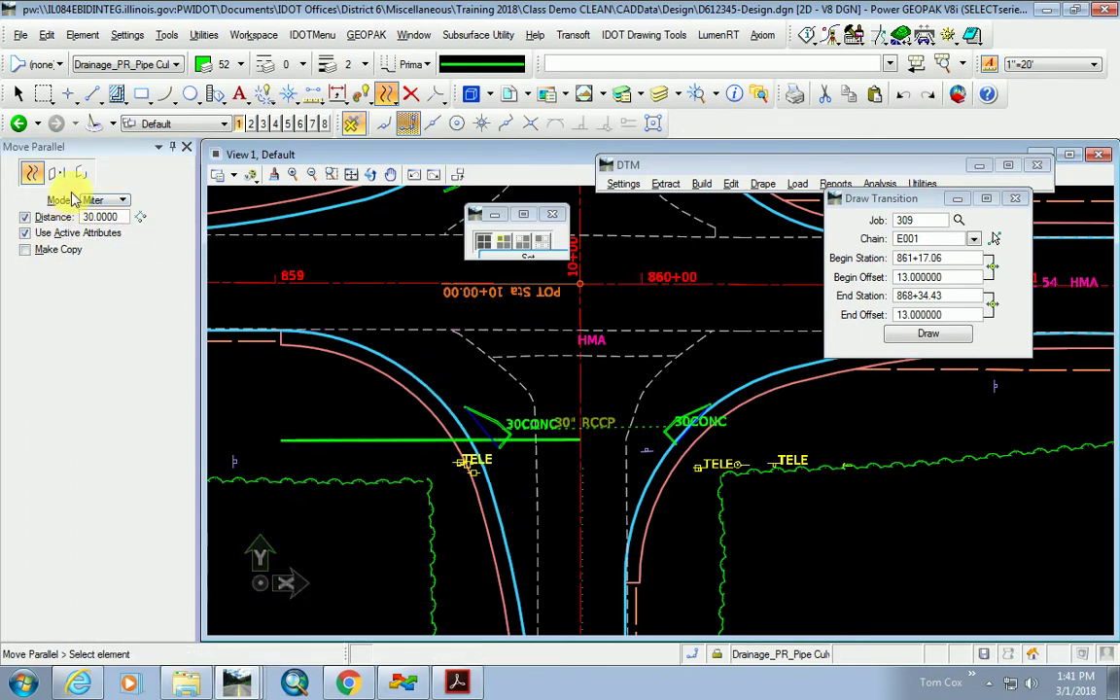
Extend the culvert line east across the road and pull its left end back.
{"action": "left_click_drag", "start_coordinate": [437, 96], "coordinate": [440, 146]}
{"action": "left_click", "coordinate": [533, 440]}
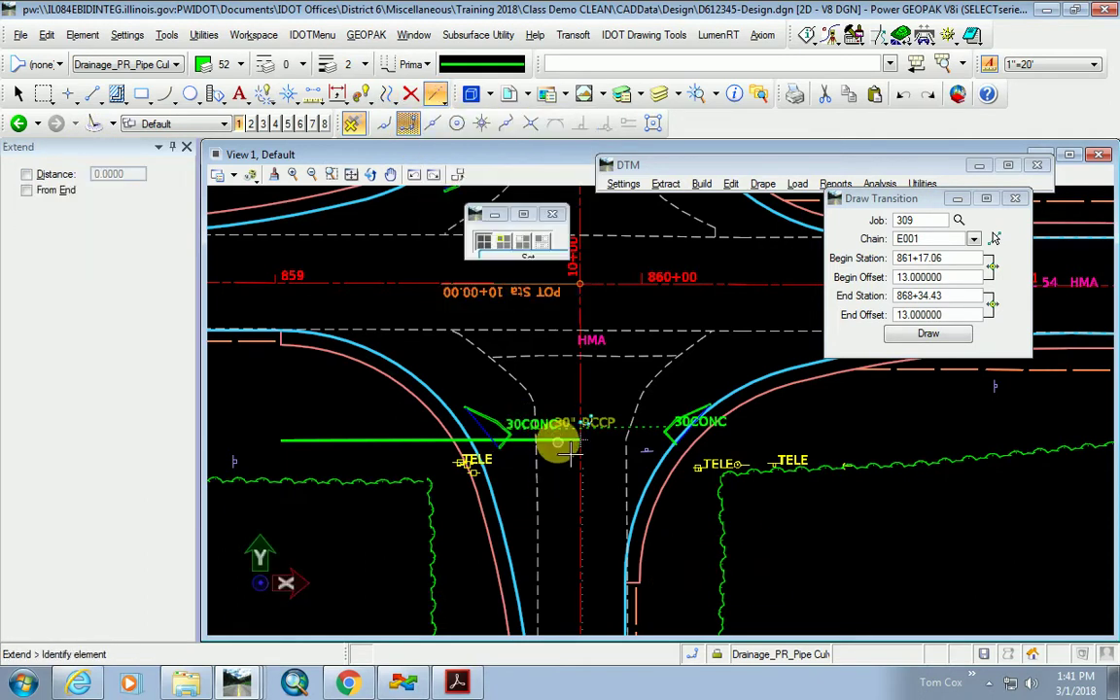
{"action": "left_click", "coordinate": [743, 482]}
{"action": "left_click", "coordinate": [320, 439]}
{"action": "left_click", "coordinate": [411, 486]}
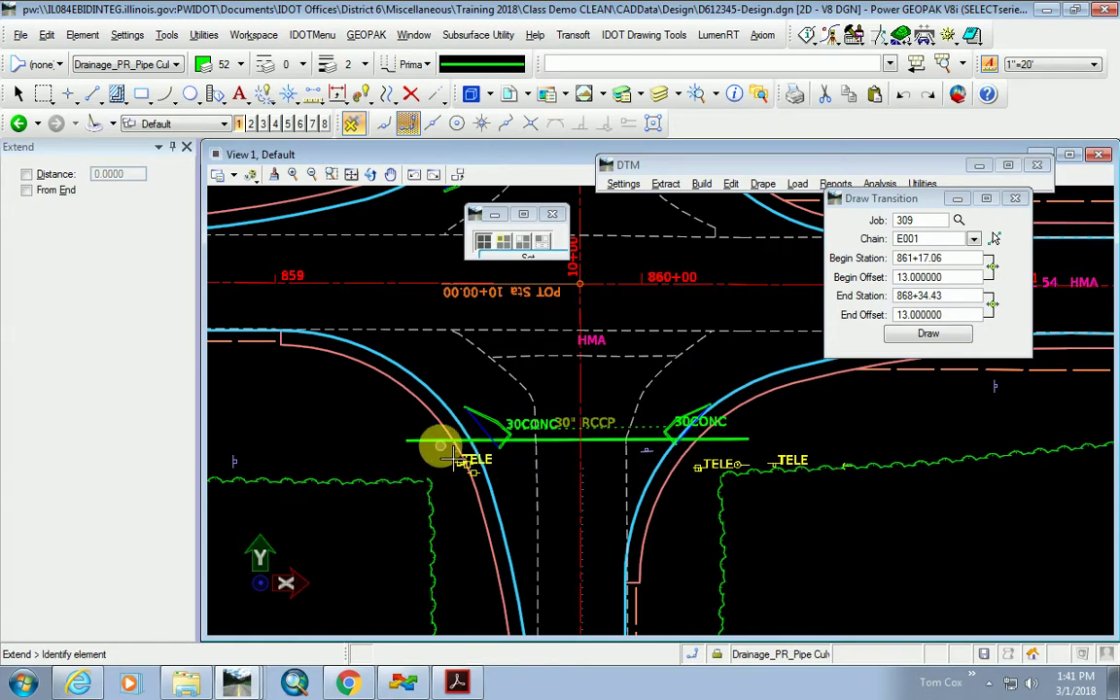
{"action": "scroll", "coordinate": [441, 445], "scroll_direction": "up", "scroll_amount": 3}
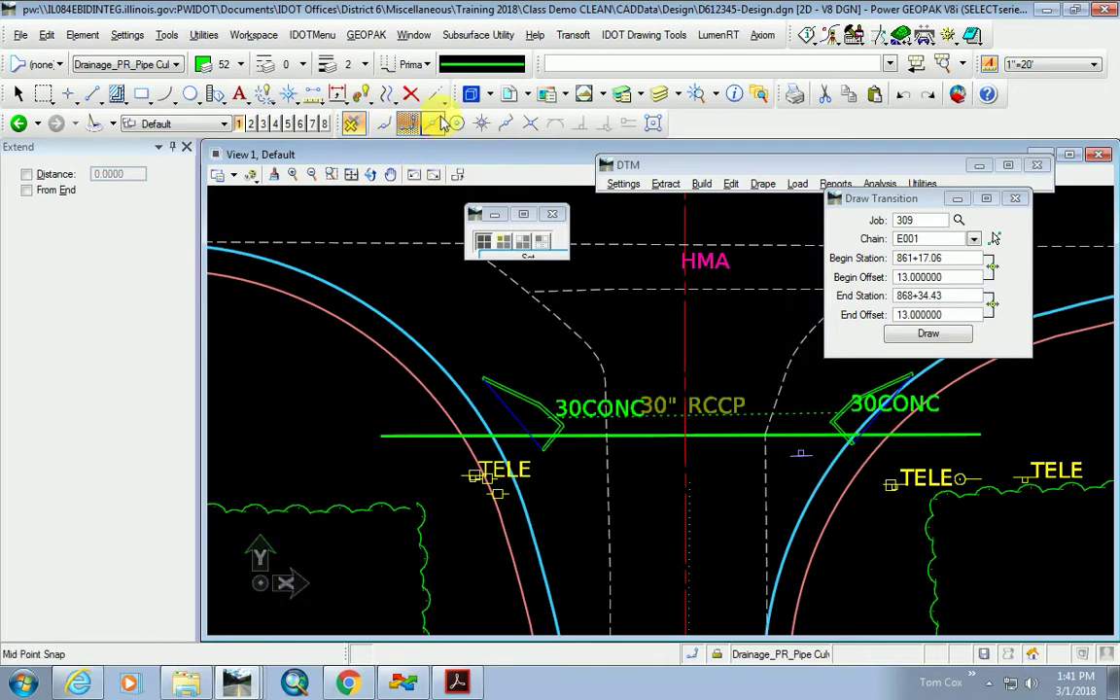
Set Move Parallel to a 2.5 distance with Make Copy checked.
{"action": "left_click", "coordinate": [386, 93]}
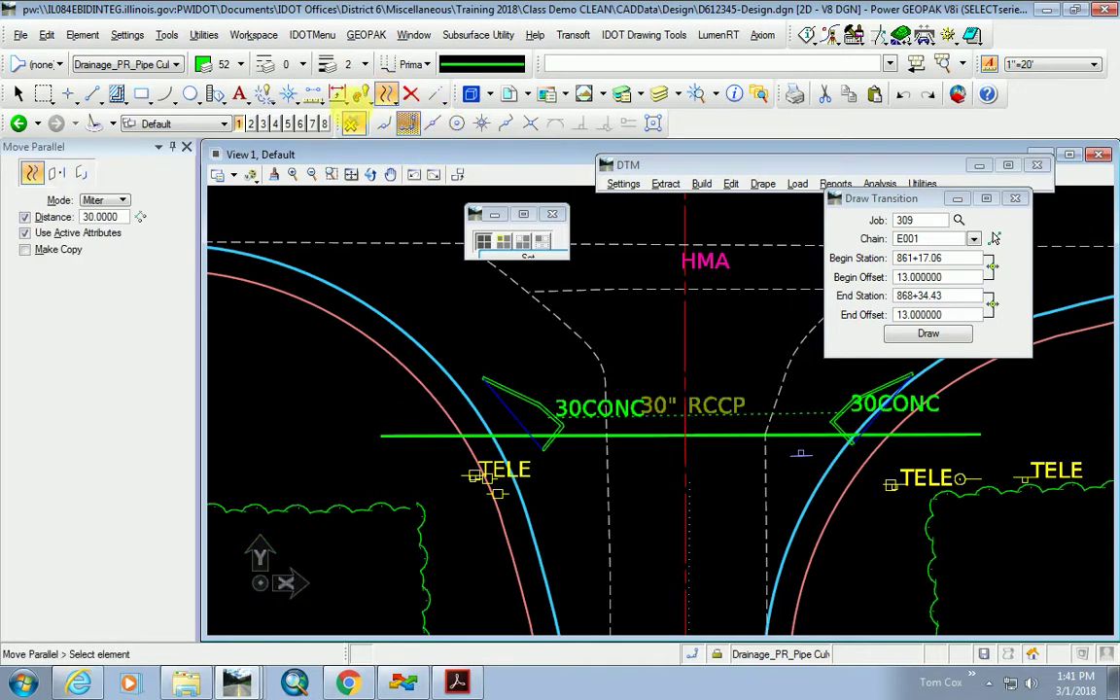
{"action": "left_click", "coordinate": [117, 218]}
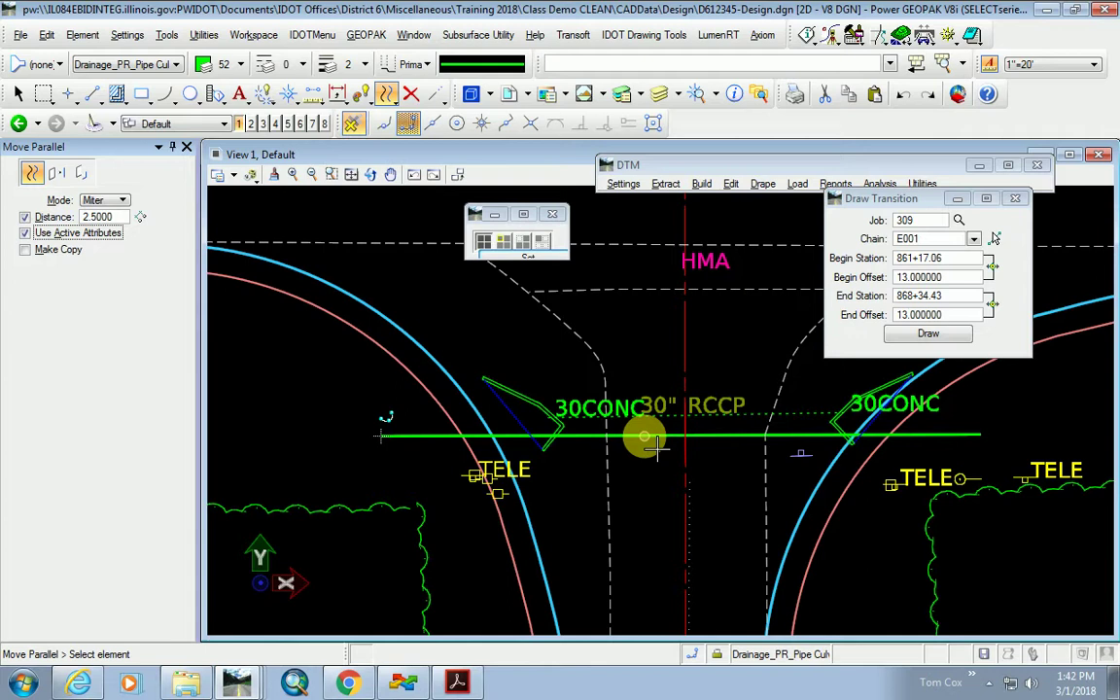
{"action": "left_click", "coordinate": [43, 248]}
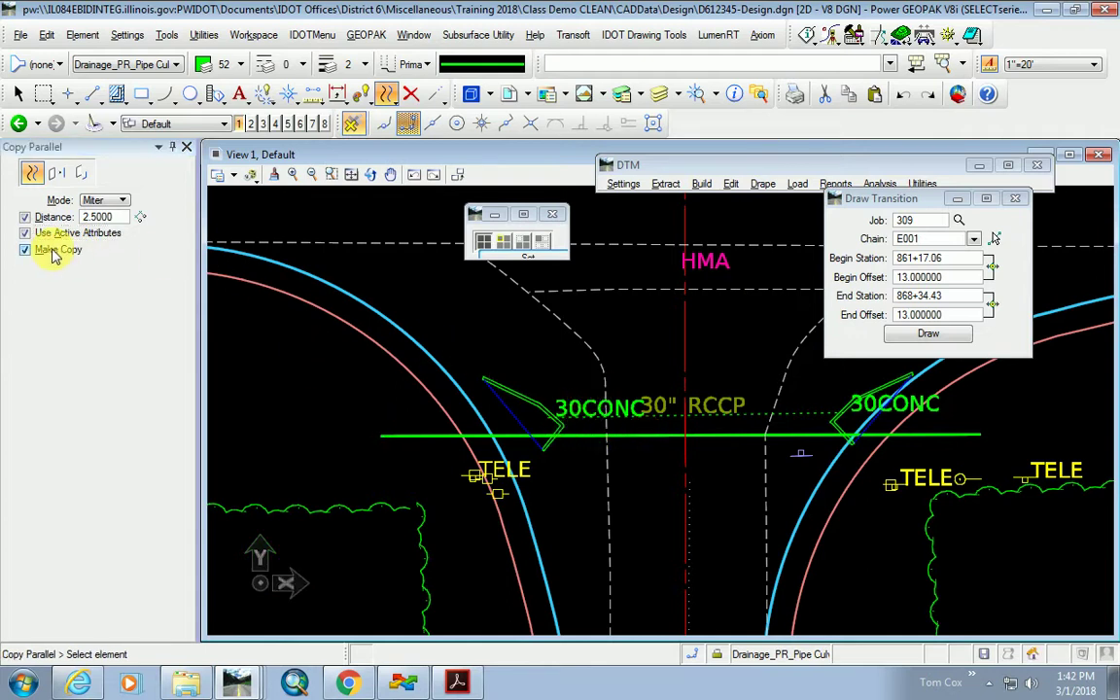
Place a parallel copy 2.5 below the south culvert line.
{"action": "left_click", "coordinate": [655, 436]}
{"action": "left_click", "coordinate": [640, 568]}
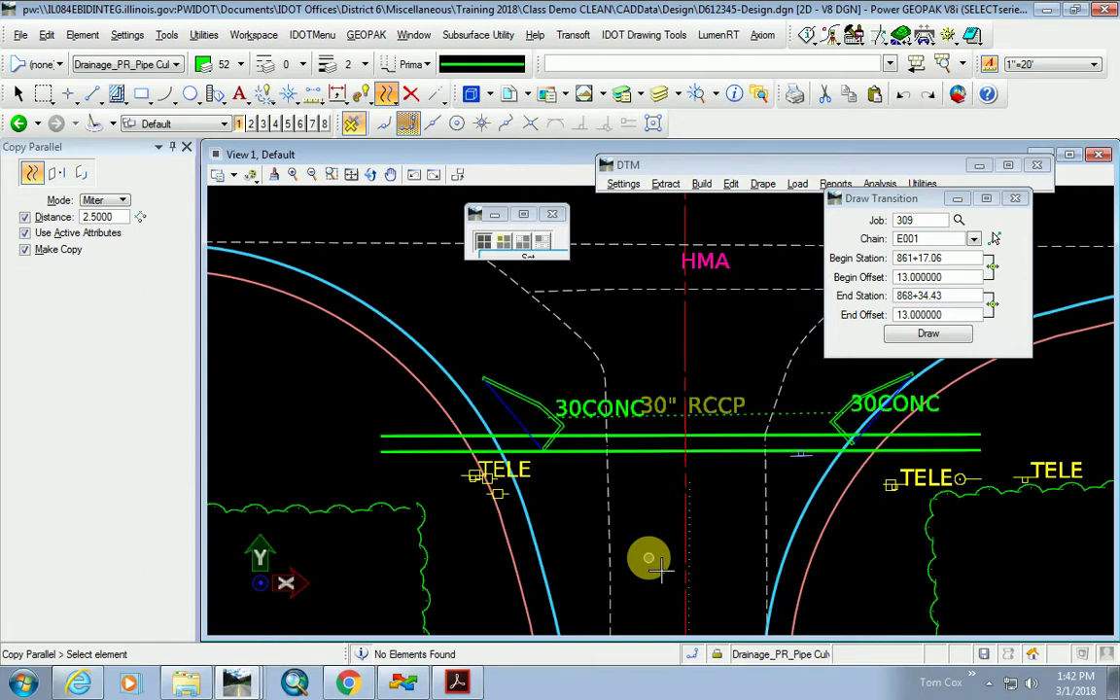
{"action": "scroll", "coordinate": [727, 418], "scroll_direction": "up", "scroll_amount": 5}
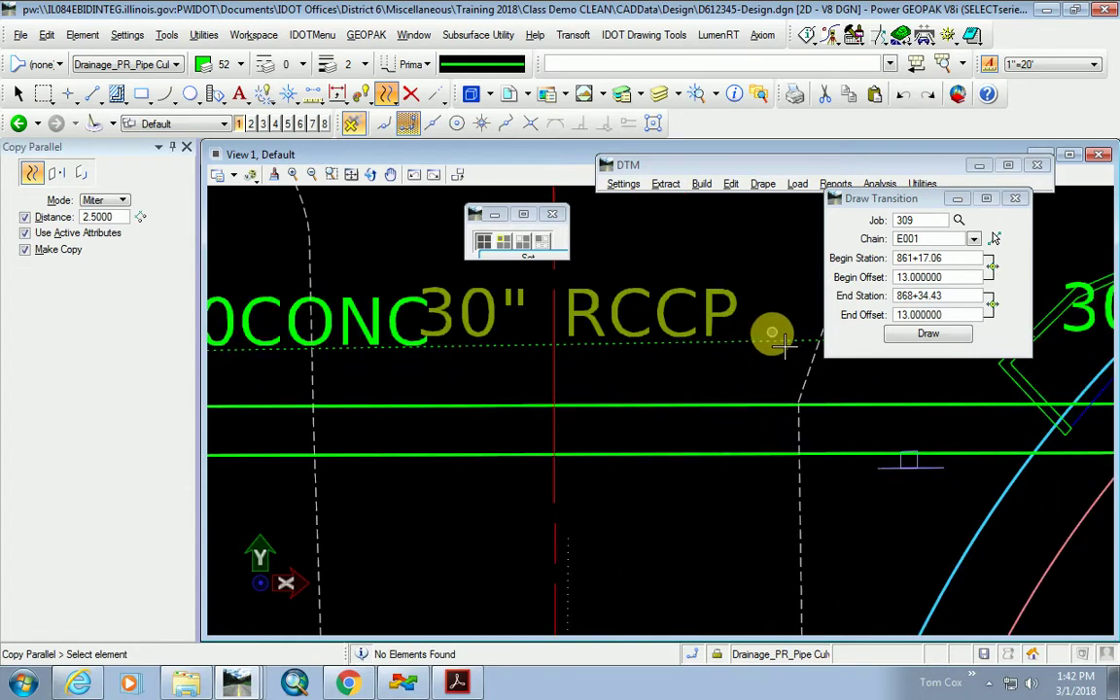
{"action": "scroll", "coordinate": [543, 509], "scroll_direction": "down", "scroll_amount": 3}
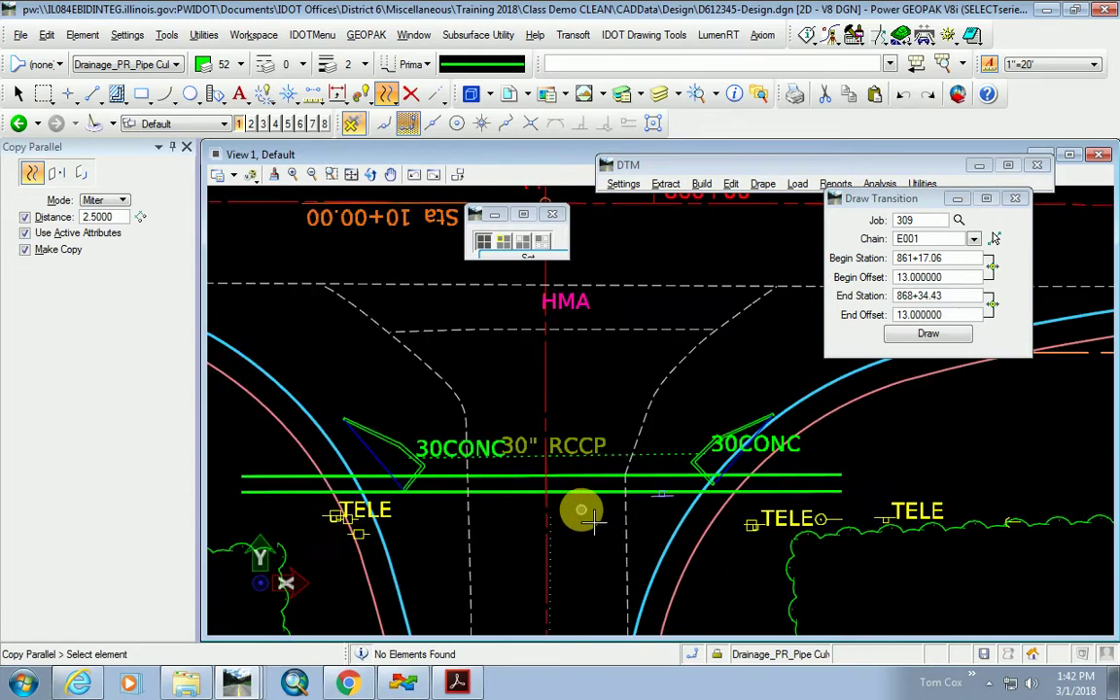
{"action": "scroll", "coordinate": [586, 533], "scroll_direction": "down", "scroll_amount": 2}
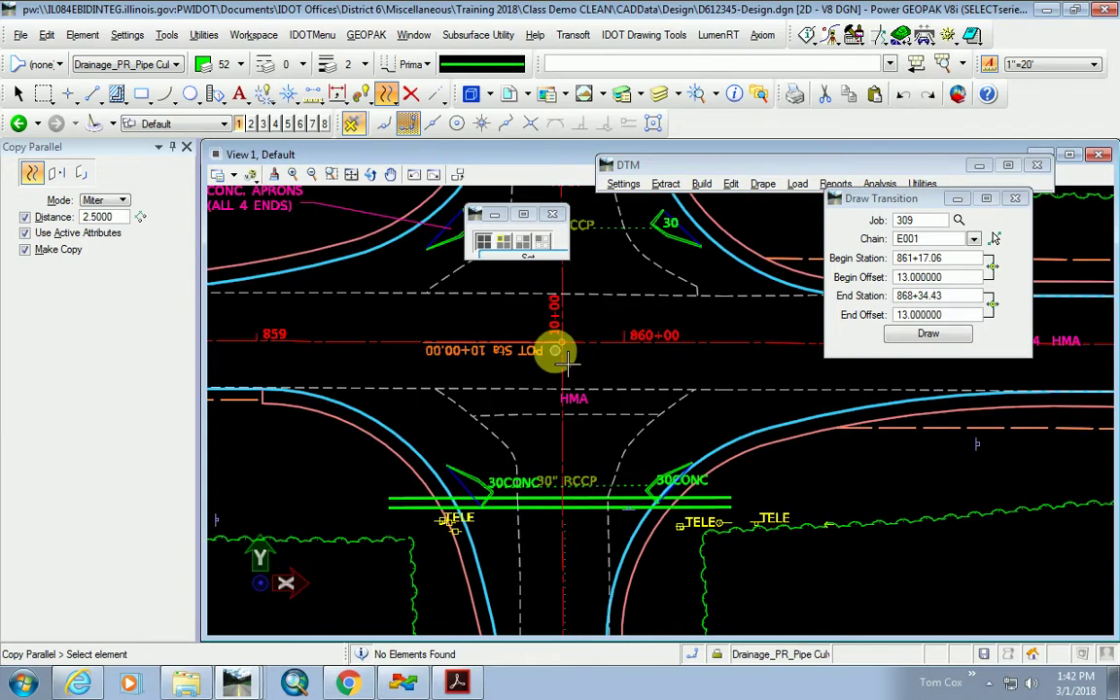
{"action": "scroll", "coordinate": [599, 408], "scroll_direction": "down", "scroll_amount": 2}
Select both south culvert lines with Element Selection.
{"action": "left_click", "coordinate": [18, 93]}
{"action": "scroll", "coordinate": [618, 474], "scroll_direction": "up", "scroll_amount": 3}
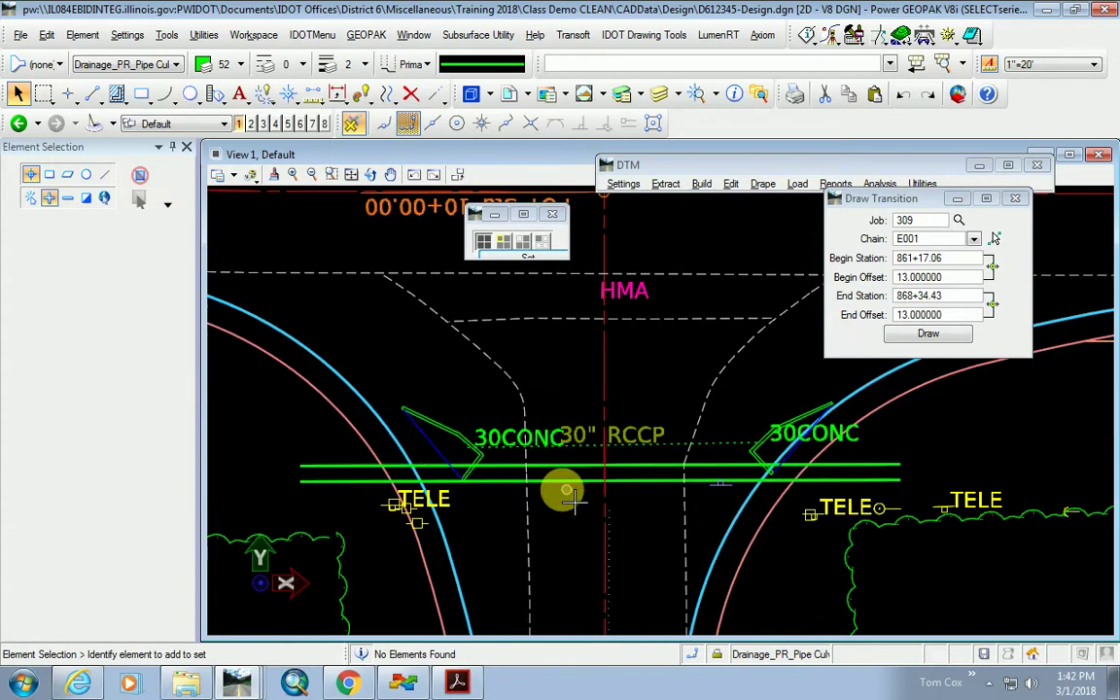
{"action": "left_click", "coordinate": [584, 467]}
{"action": "scroll", "coordinate": [657, 562], "scroll_direction": "down", "scroll_amount": 3}
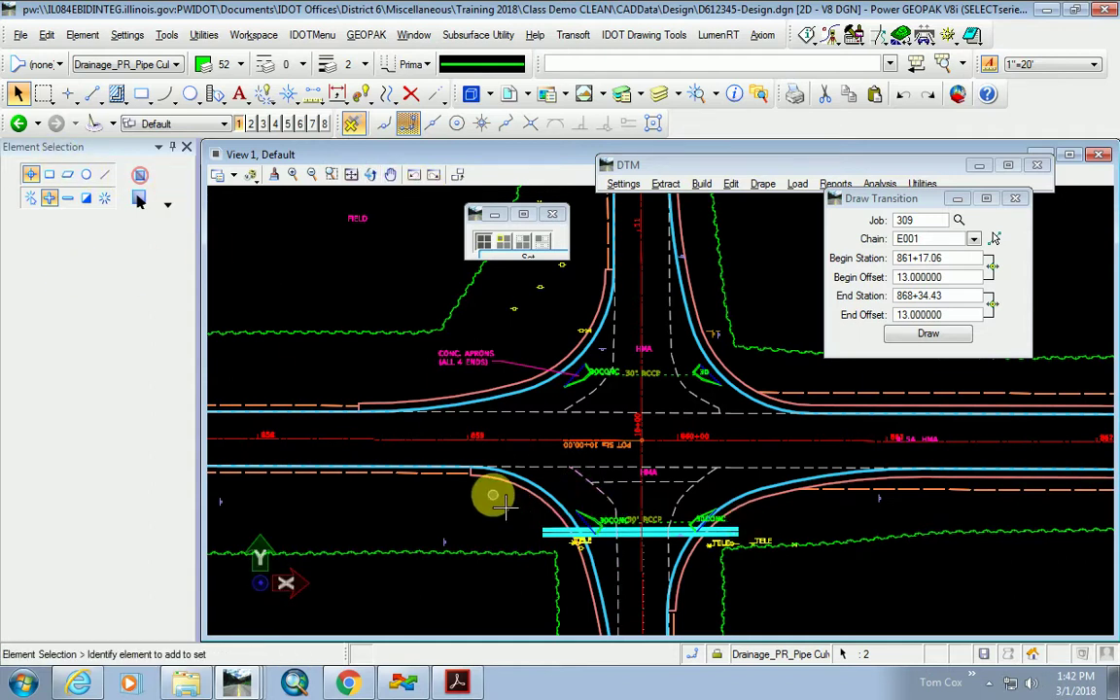
{"action": "scroll", "coordinate": [638, 380], "scroll_direction": "up", "scroll_amount": 5}
Draw a new line from the red centerline to the west curb.
{"action": "left_click", "coordinate": [93, 97]}
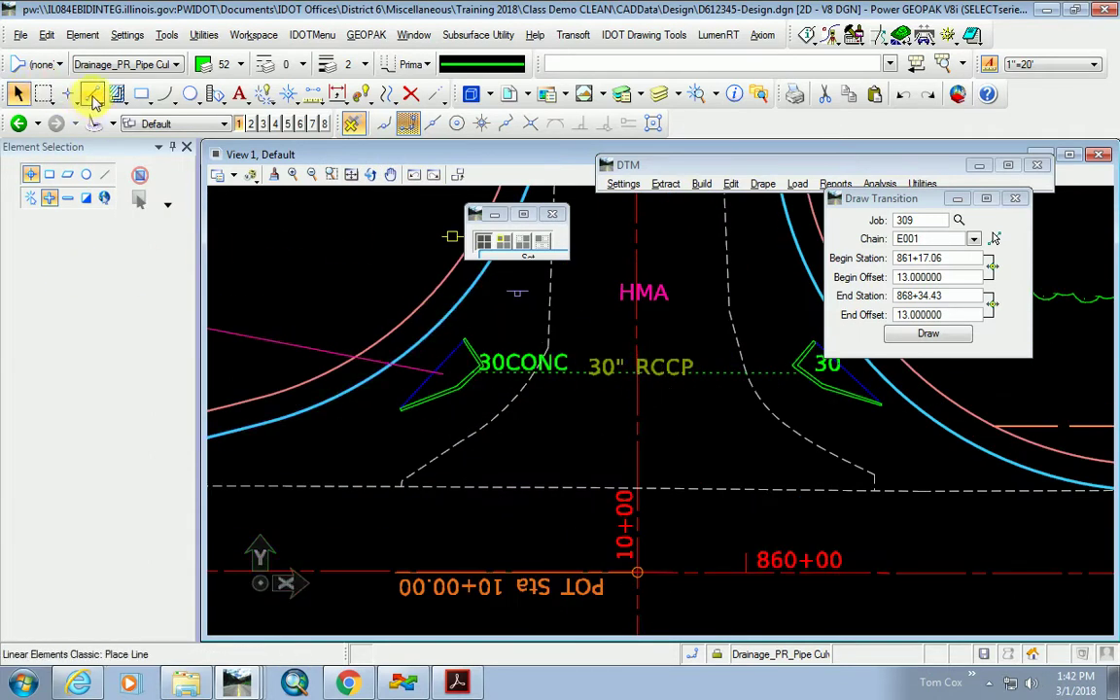
{"action": "left_click", "coordinate": [93, 97]}
{"action": "left_click", "coordinate": [580, 124]}
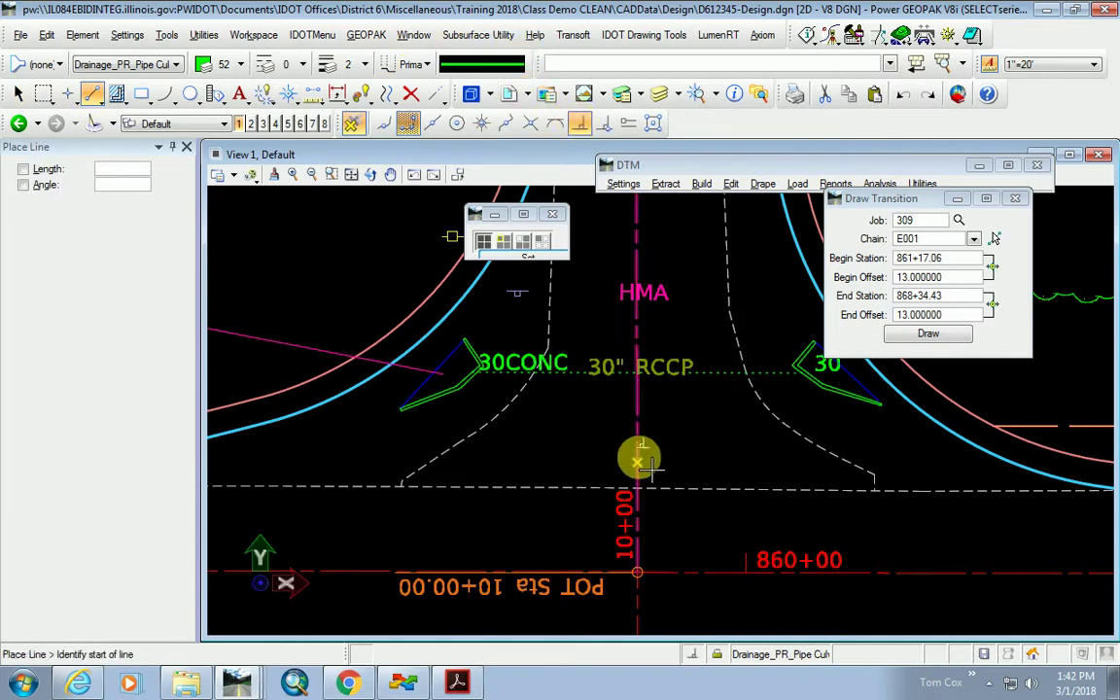
{"action": "left_click", "coordinate": [634, 500]}
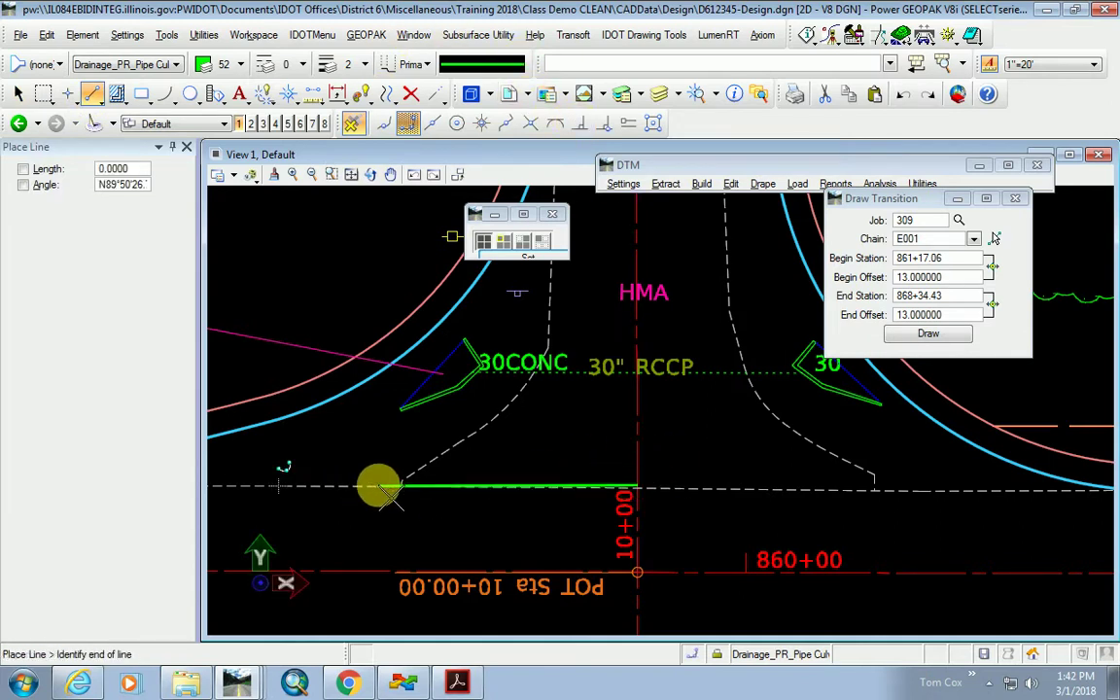
{"action": "scroll", "coordinate": [520, 482], "scroll_direction": "down", "scroll_amount": 5}
{"action": "scroll", "coordinate": [476, 491], "scroll_direction": "up", "scroll_amount": 5}
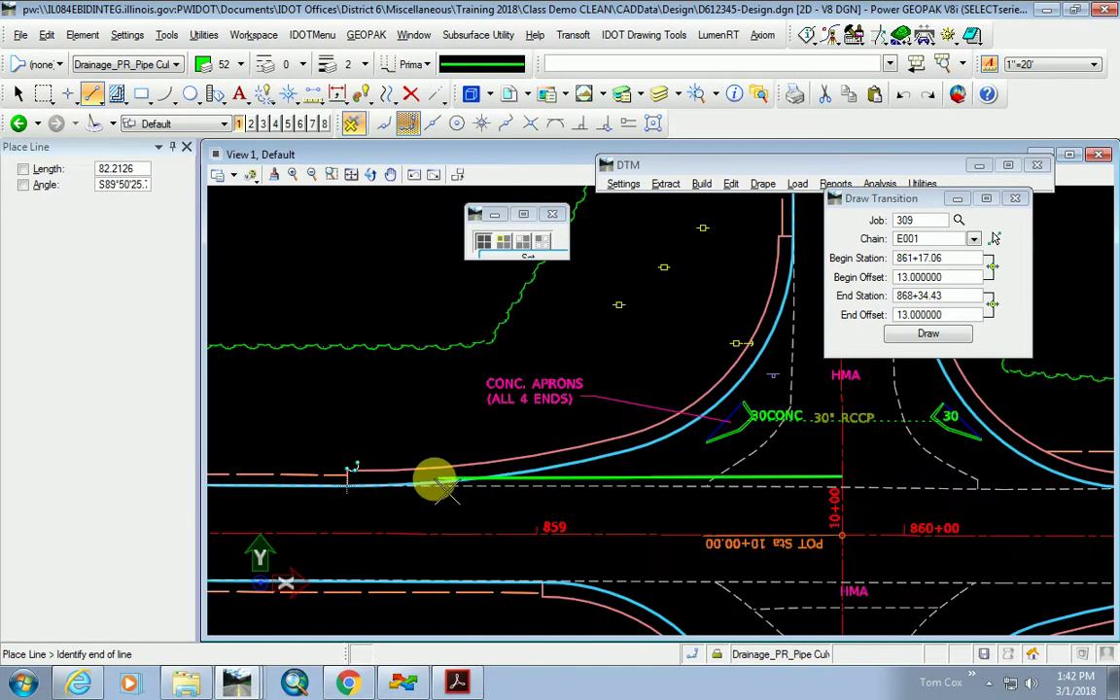
{"action": "left_click", "coordinate": [353, 486]}
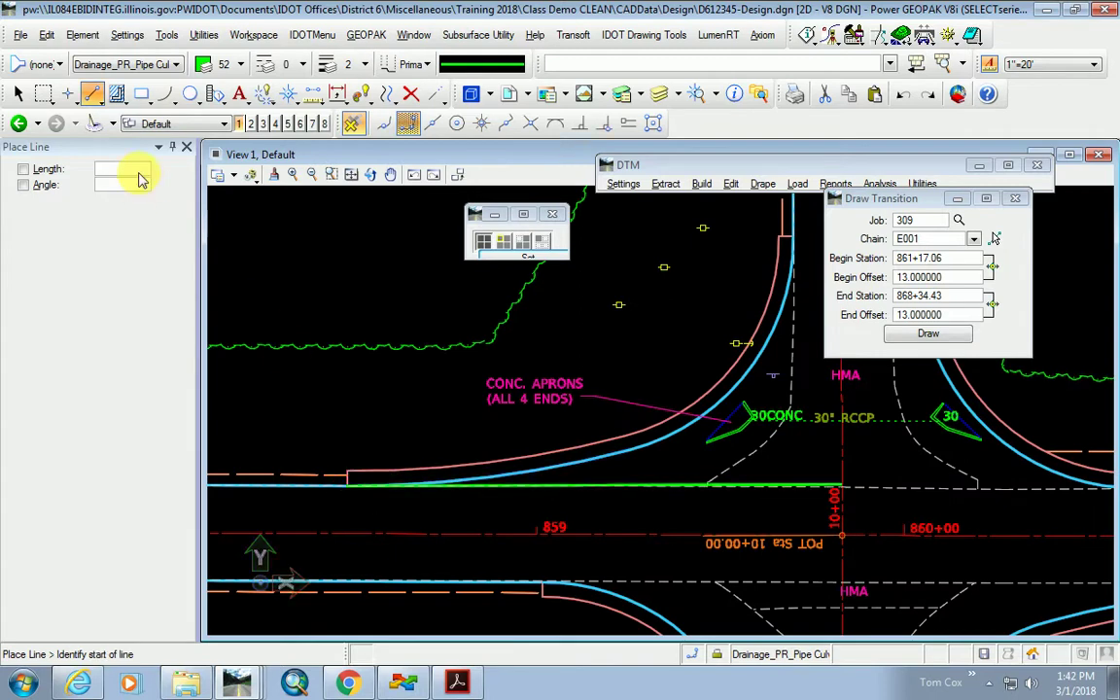
Move the new line parallel 30 ft north to the north culvert crossing.
{"action": "left_click", "coordinate": [385, 97]}
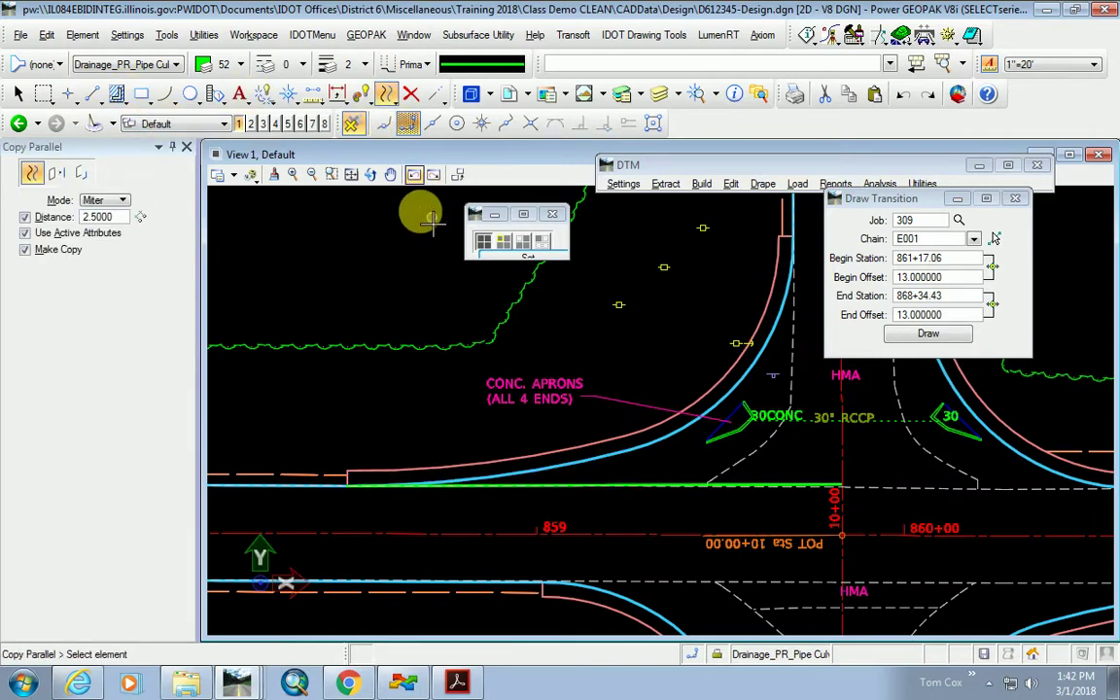
{"action": "left_click", "coordinate": [46, 220]}
{"action": "type", "text": "30"}
{"action": "key", "text": "Return"}
{"action": "left_click", "coordinate": [56, 249]}
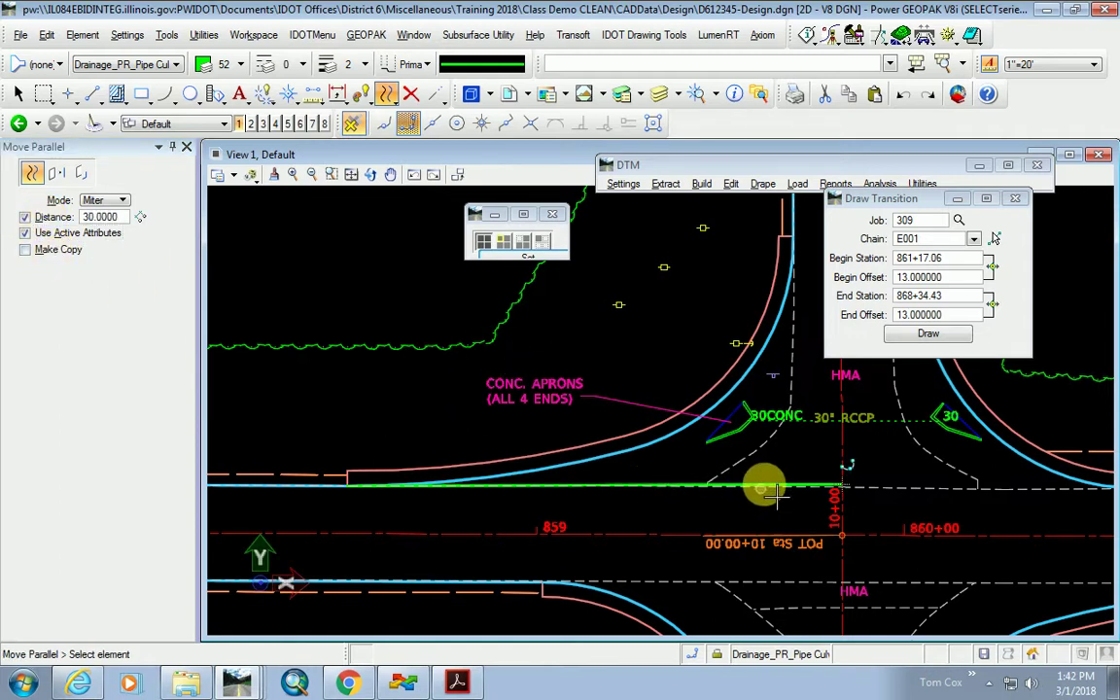
{"action": "left_click", "coordinate": [700, 483]}
{"action": "left_click", "coordinate": [733, 323]}
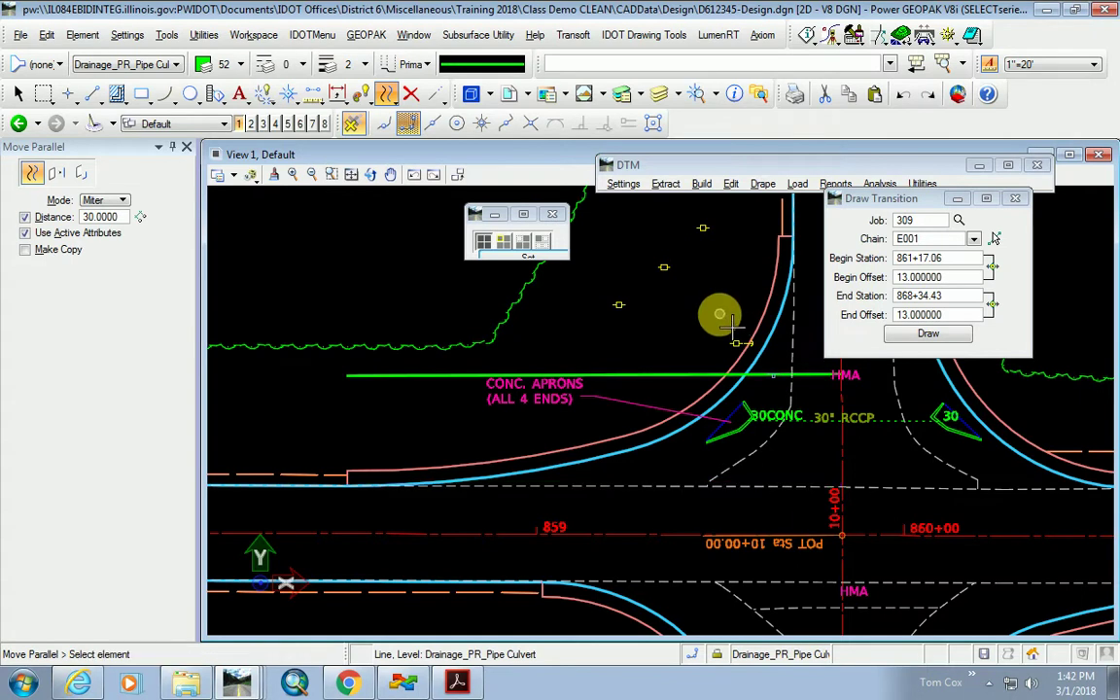
{"action": "middle_click_drag", "start_coordinate": [748, 509], "coordinate": [548, 589]}
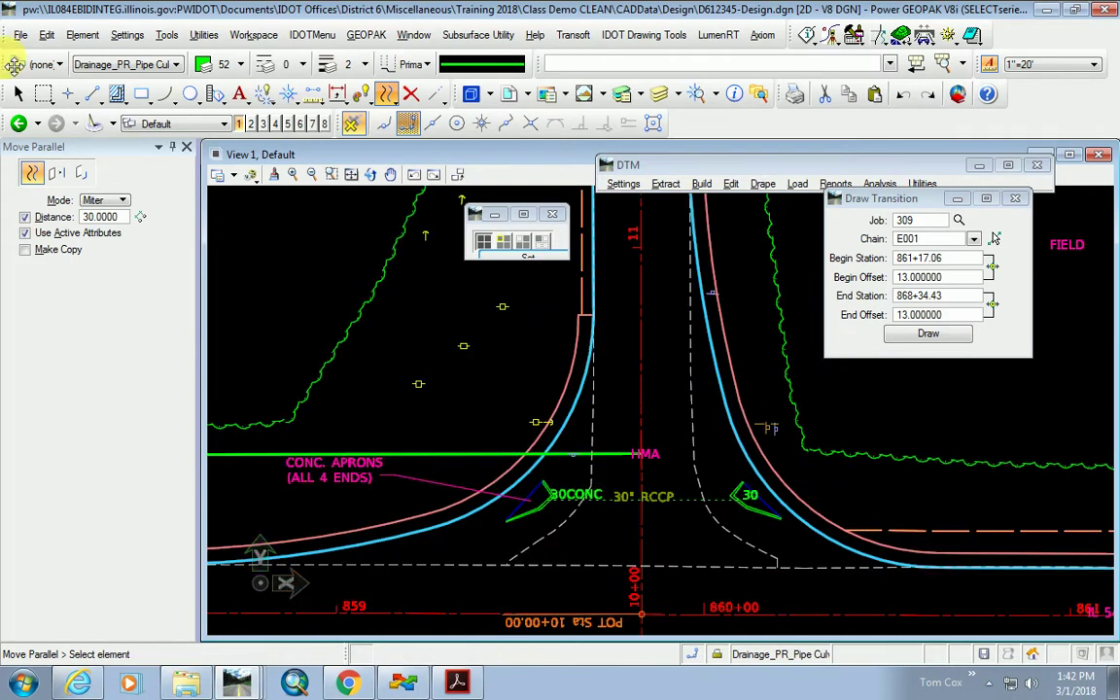
Shift the north culvert line up 2.5 and add a parallel copy 2.5 below.
{"action": "double_click", "coordinate": [115, 217]}
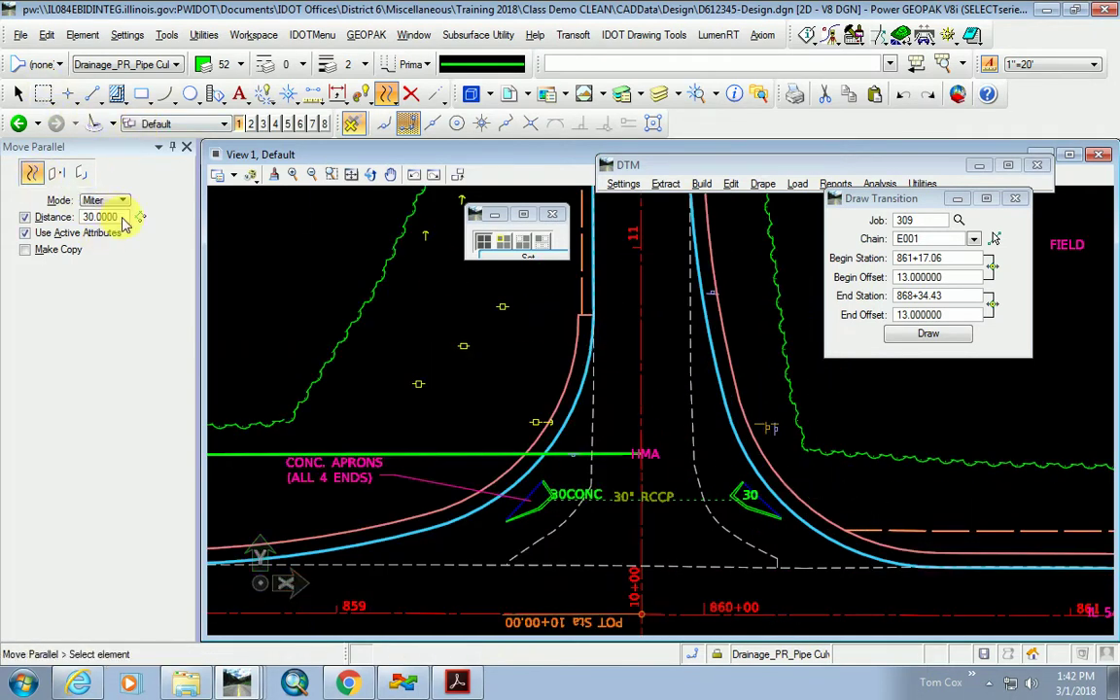
{"action": "type", "text": "2.5"}
{"action": "key", "text": "Tab"}
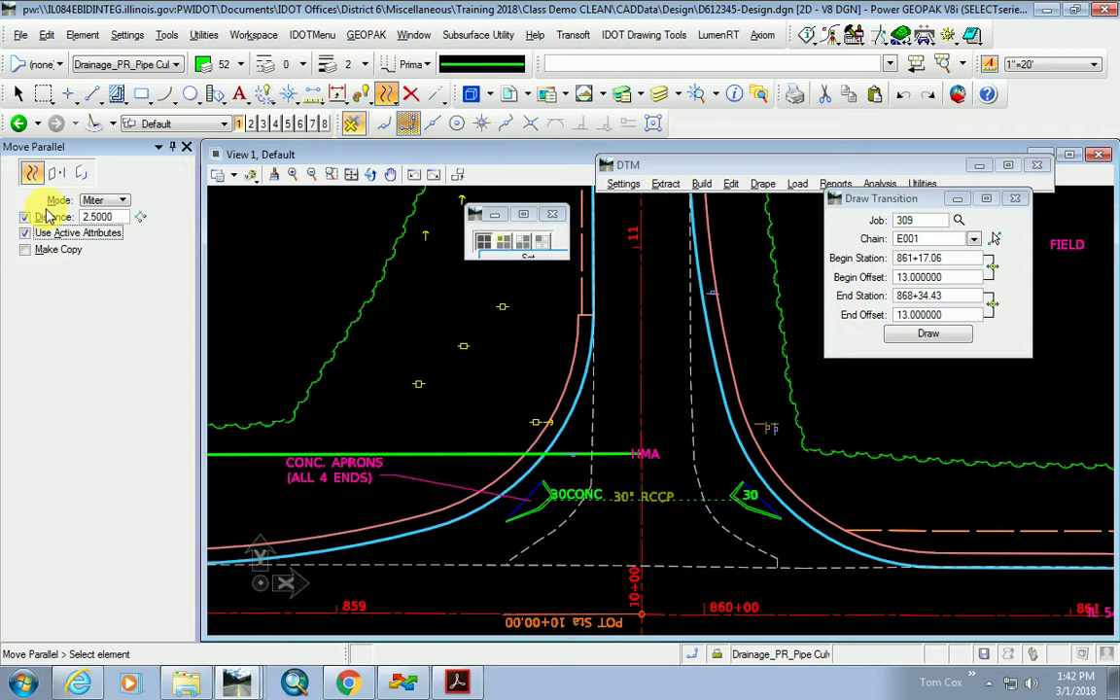
{"action": "left_click", "coordinate": [590, 457]}
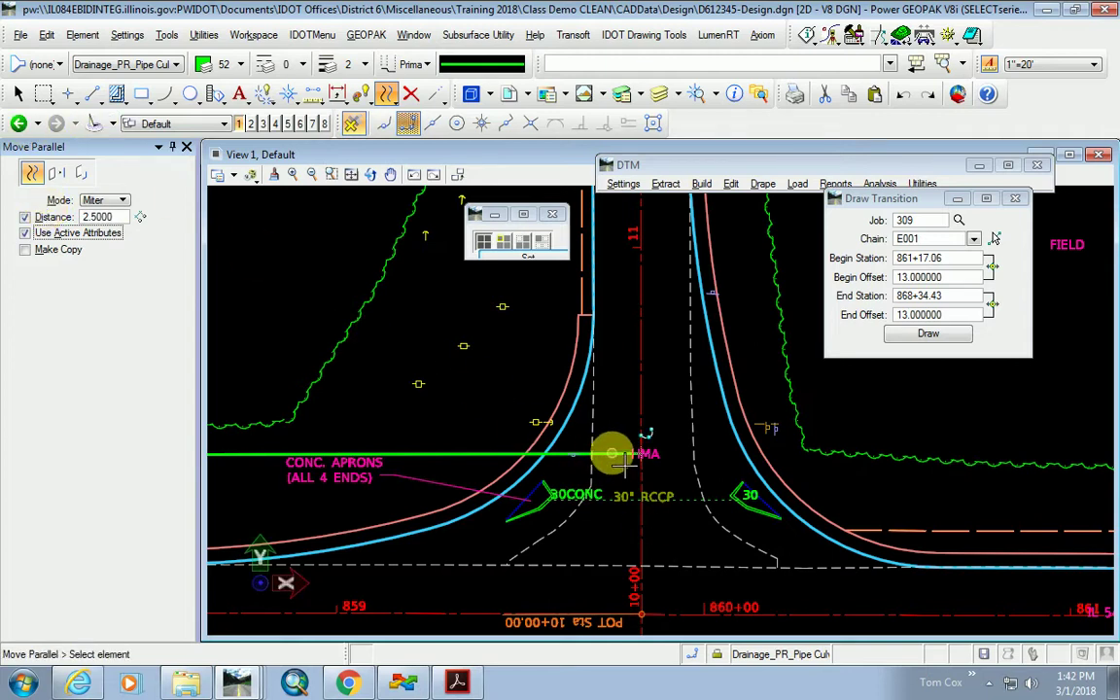
{"action": "left_click", "coordinate": [620, 412]}
{"action": "left_click", "coordinate": [24, 249]}
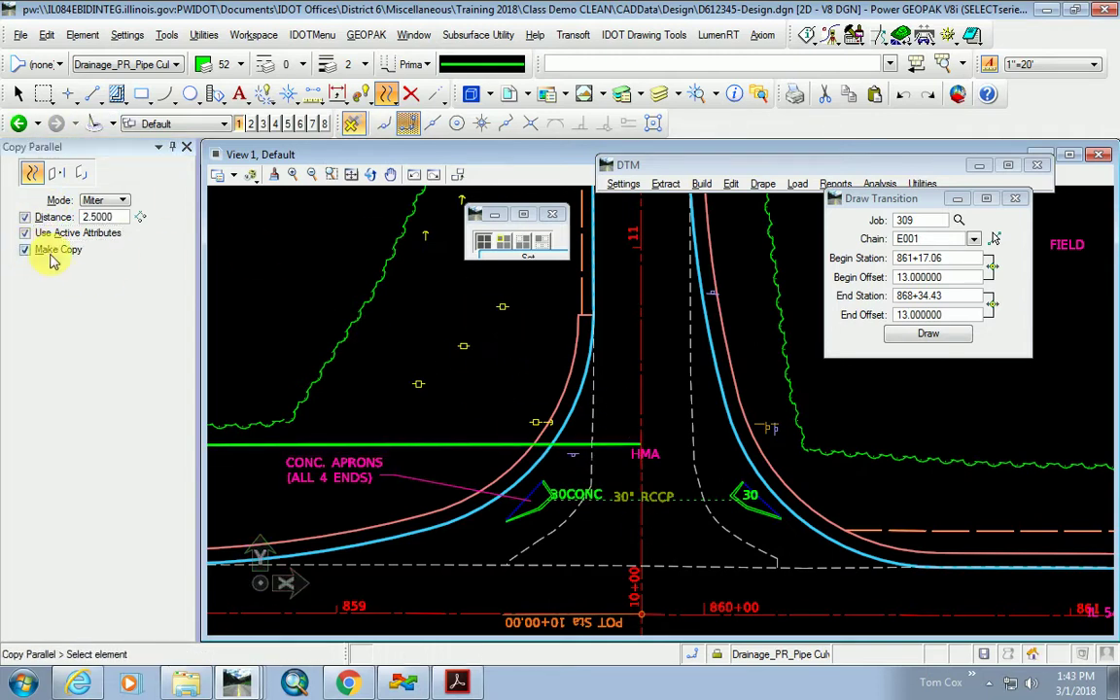
{"action": "left_click", "coordinate": [600, 445]}
{"action": "left_click", "coordinate": [605, 418]}
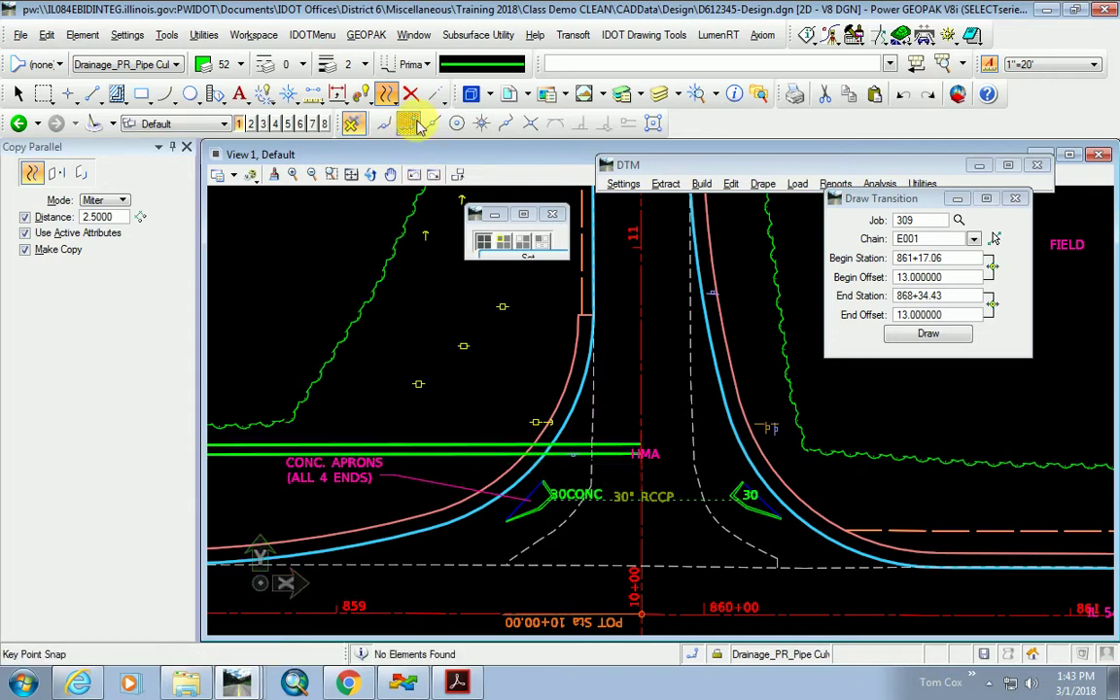
Extend both north culvert lines east and trim their west ends to the apron.
{"action": "left_click", "coordinate": [434, 93]}
{"action": "left_click", "coordinate": [633, 449]}
{"action": "left_click", "coordinate": [821, 495]}
{"action": "left_click", "coordinate": [629, 465]}
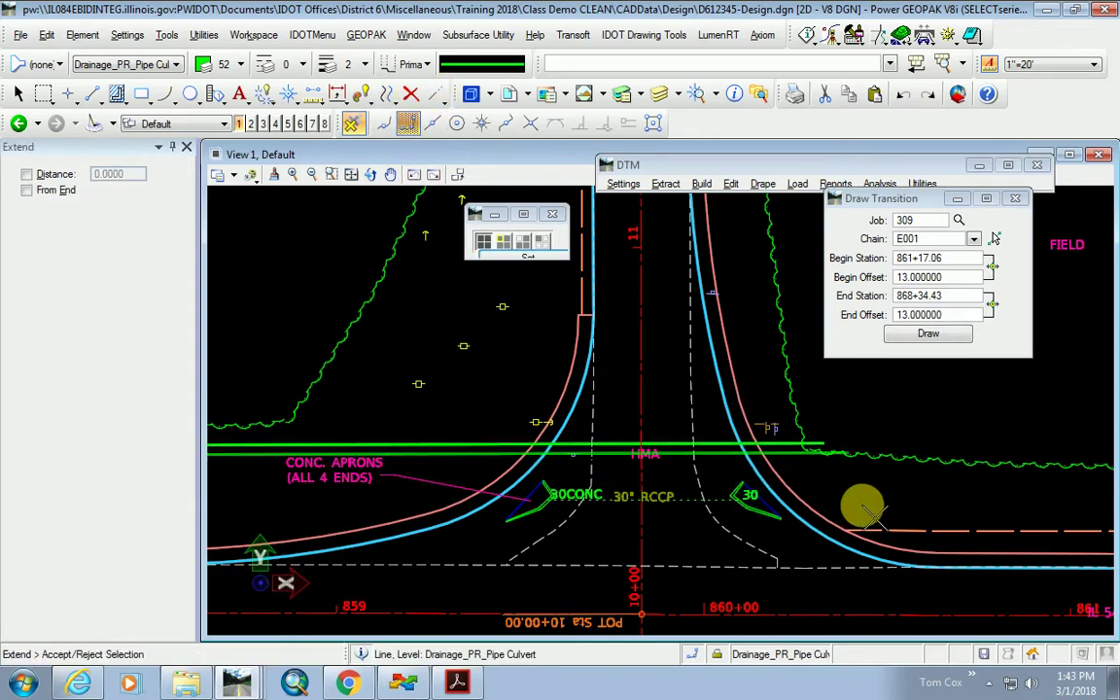
{"action": "left_click", "coordinate": [820, 493]}
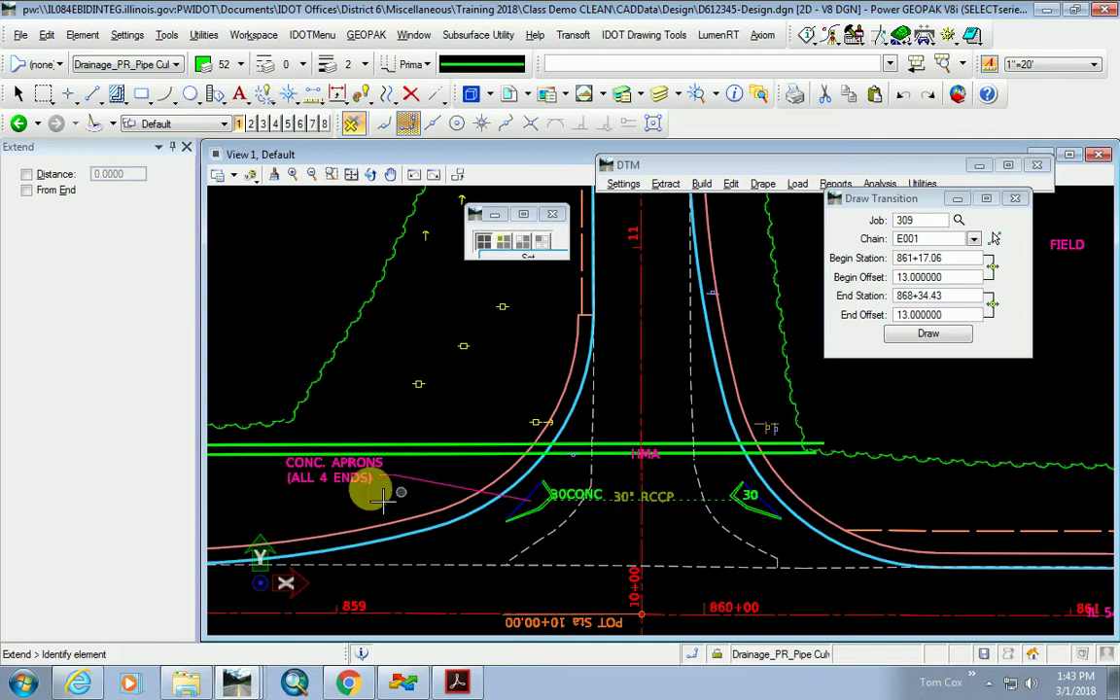
{"action": "left_click", "coordinate": [250, 445]}
{"action": "left_click", "coordinate": [457, 499]}
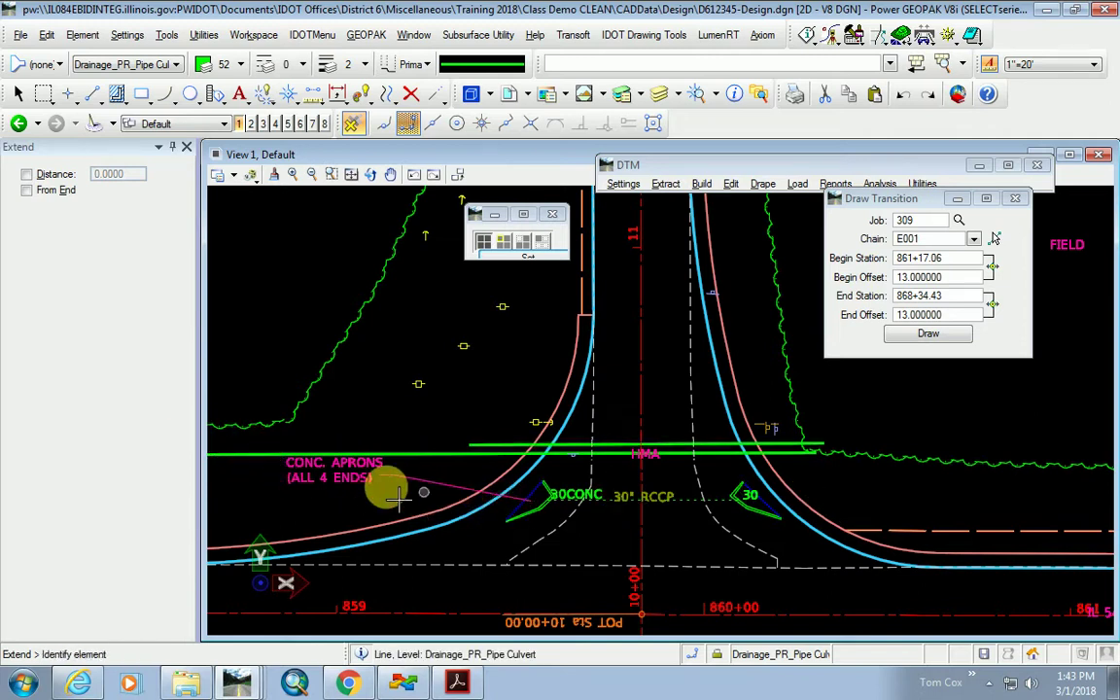
{"action": "left_click", "coordinate": [243, 445]}
{"action": "left_click", "coordinate": [457, 493]}
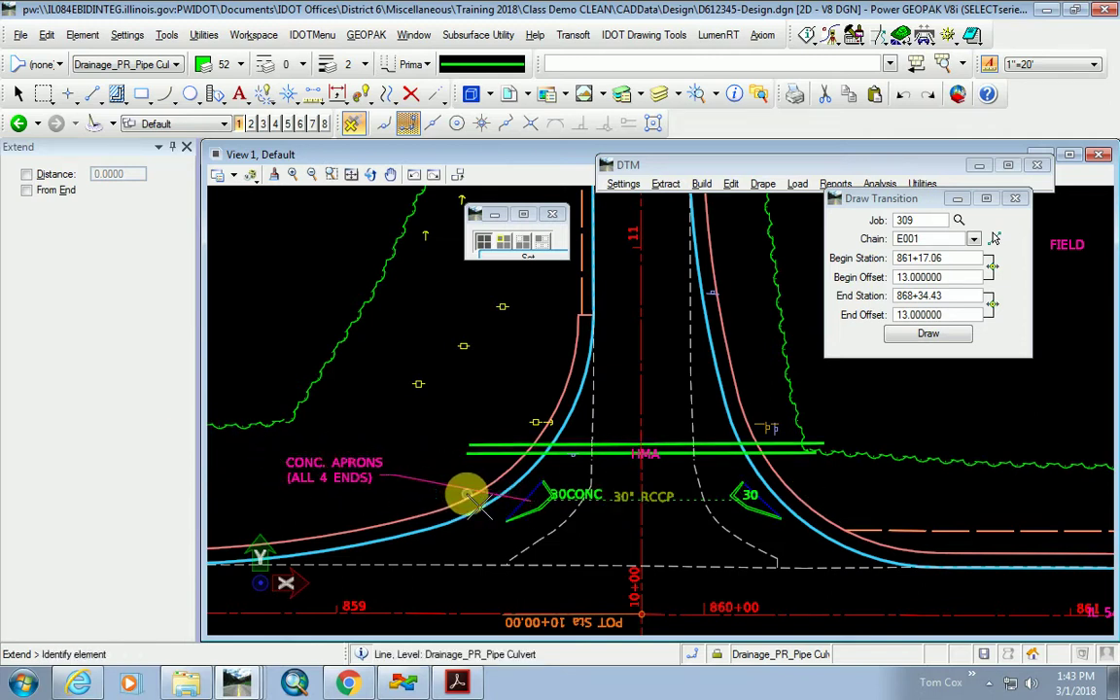
{"action": "scroll", "coordinate": [642, 445], "scroll_direction": "down", "scroll_amount": 5}
{"action": "scroll", "coordinate": [671, 534], "scroll_direction": "up", "scroll_amount": 2}
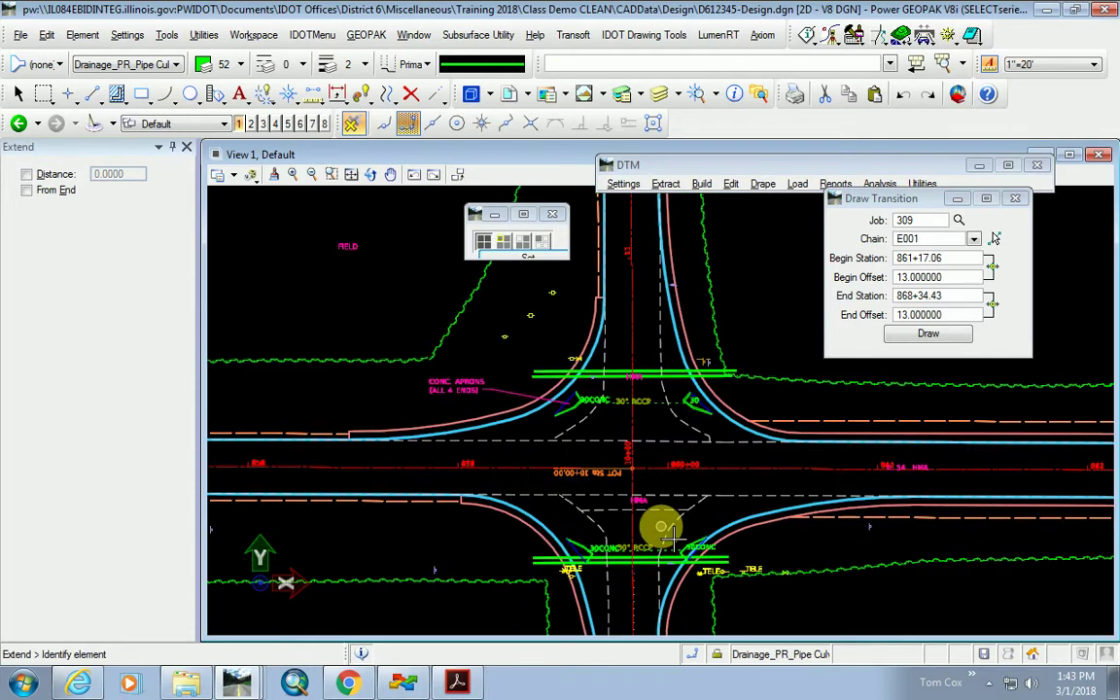
{"action": "scroll", "coordinate": [671, 533], "scroll_direction": "down", "scroll_amount": 3}
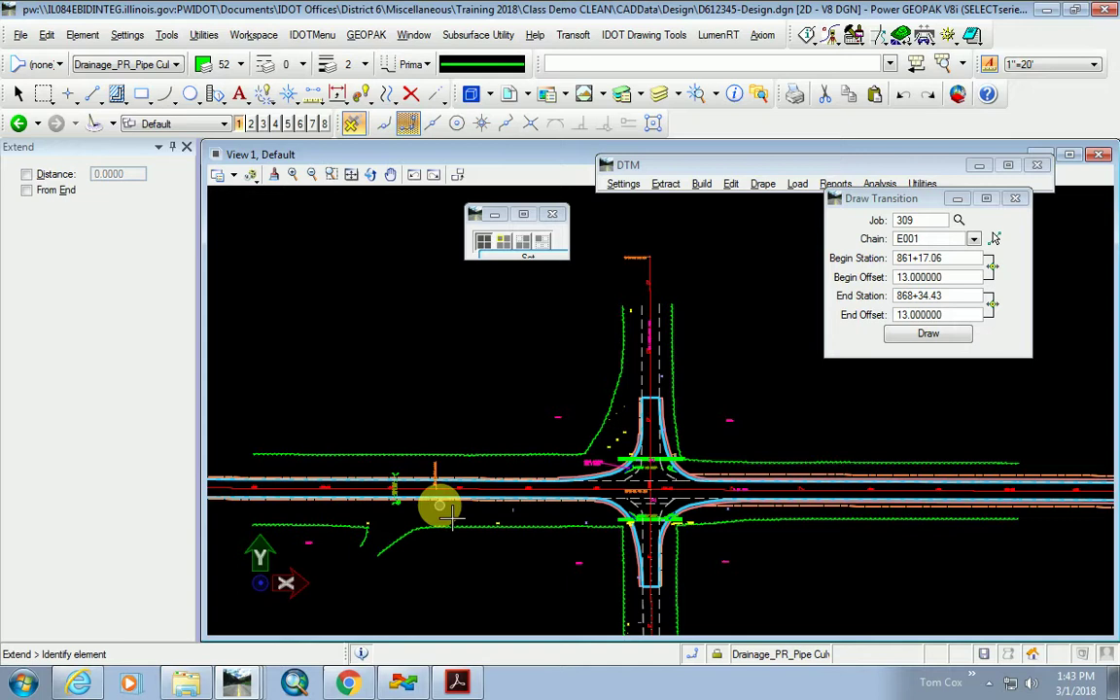
{"action": "scroll", "coordinate": [443, 508], "scroll_direction": "up", "scroll_amount": 3}
{"action": "scroll", "coordinate": [461, 491], "scroll_direction": "down", "scroll_amount": 1}
{"action": "scroll", "coordinate": [817, 529], "scroll_direction": "down", "scroll_amount": 1}
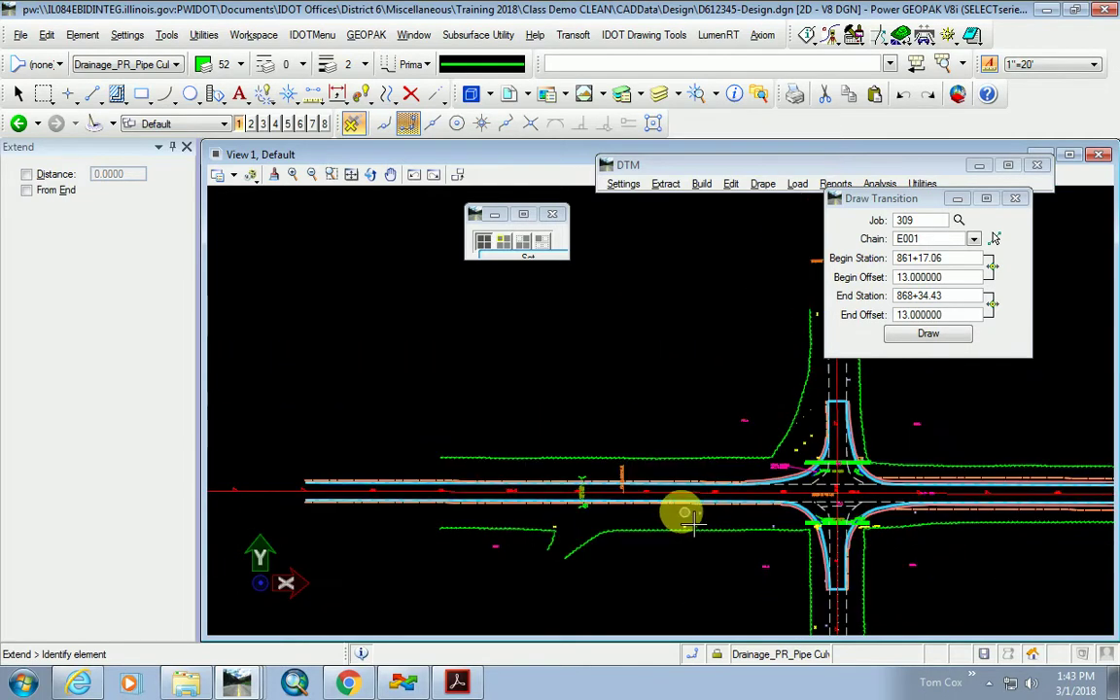
{"action": "scroll", "coordinate": [604, 495], "scroll_direction": "down", "scroll_amount": 1}
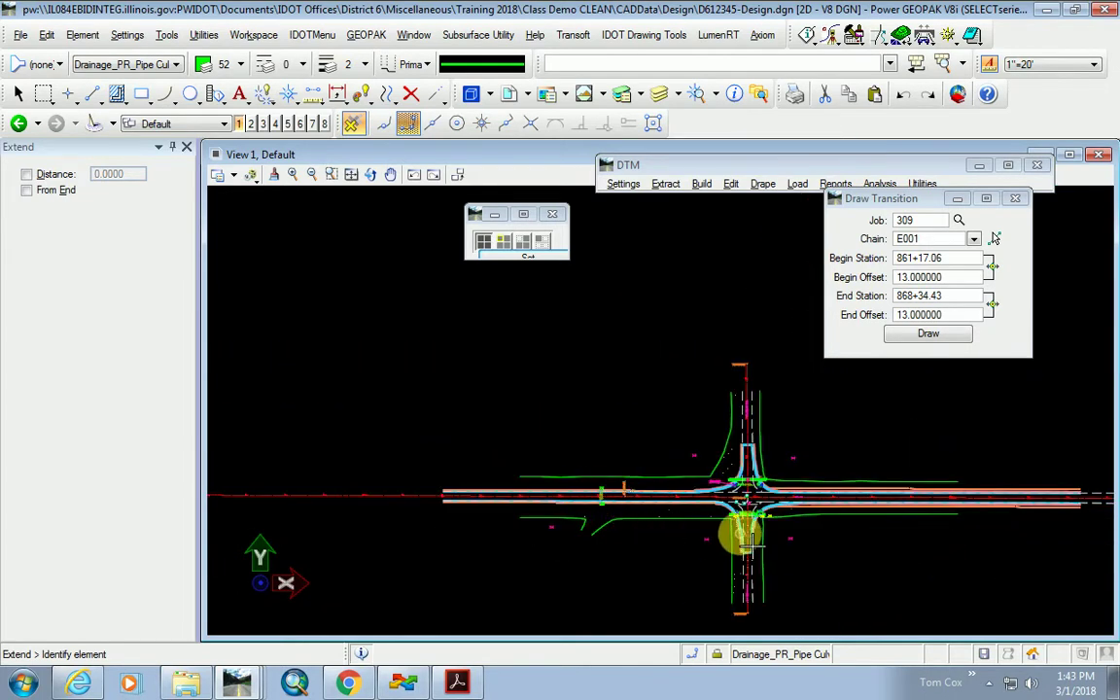
{"action": "scroll", "coordinate": [737, 530], "scroll_direction": "up", "scroll_amount": 2}
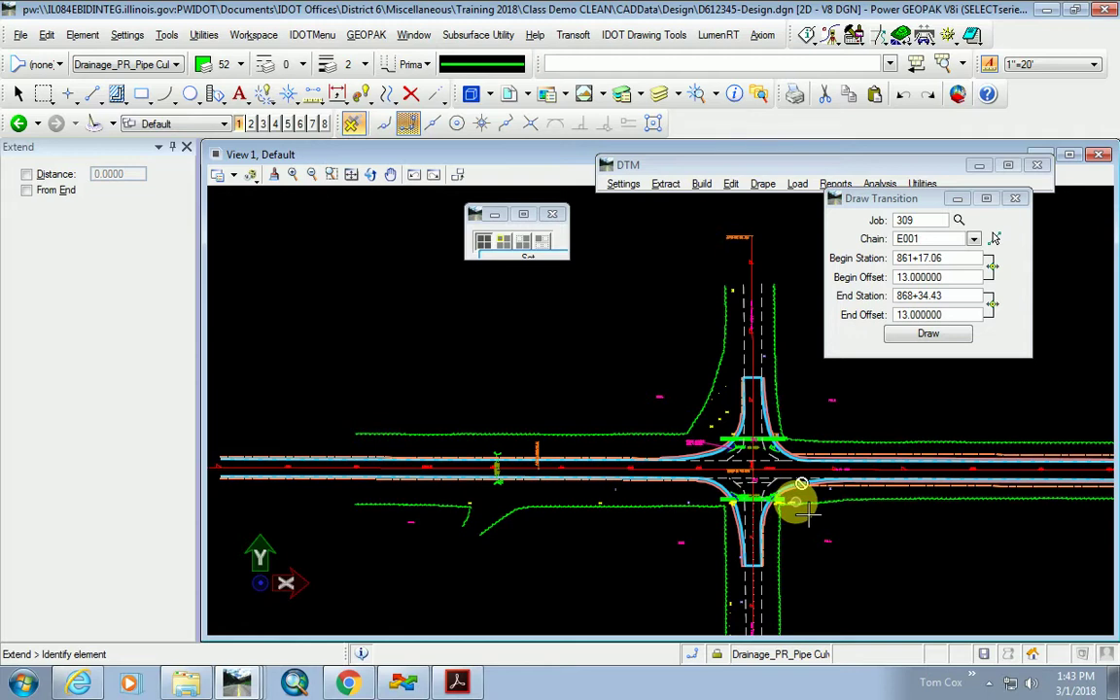
{"action": "scroll", "coordinate": [795, 500], "scroll_direction": "up", "scroll_amount": 2}
{"action": "scroll", "coordinate": [655, 423], "scroll_direction": "down", "scroll_amount": 2}
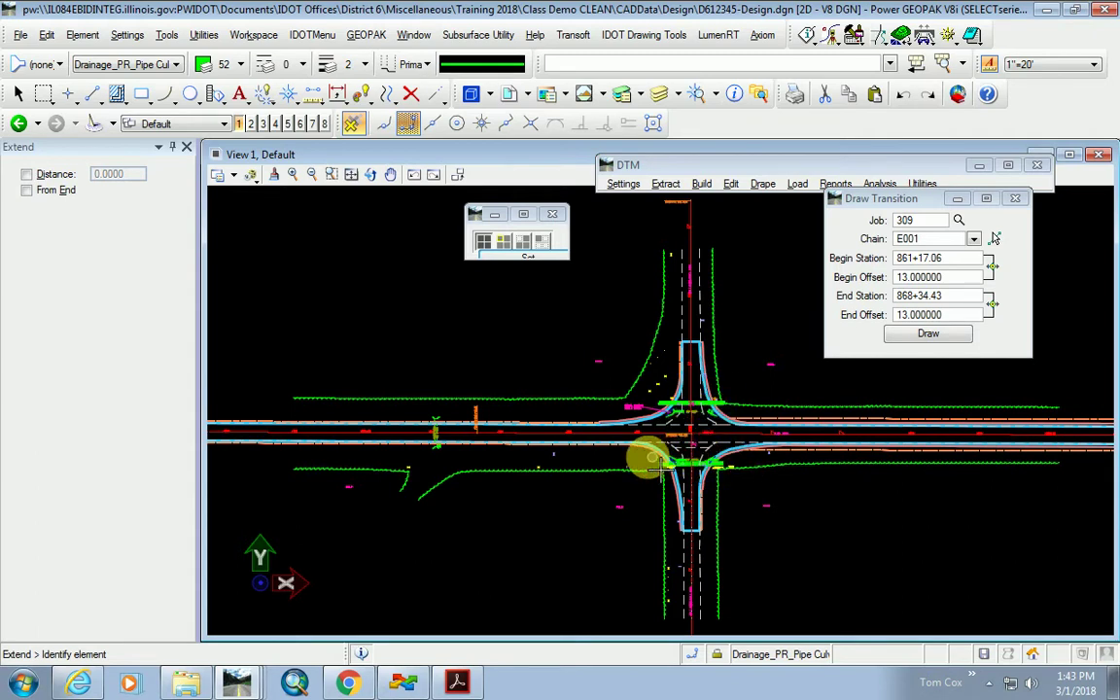
{"action": "scroll", "coordinate": [375, 440], "scroll_direction": "down", "scroll_amount": 2}
{"action": "scroll", "coordinate": [516, 509], "scroll_direction": "up", "scroll_amount": 2}
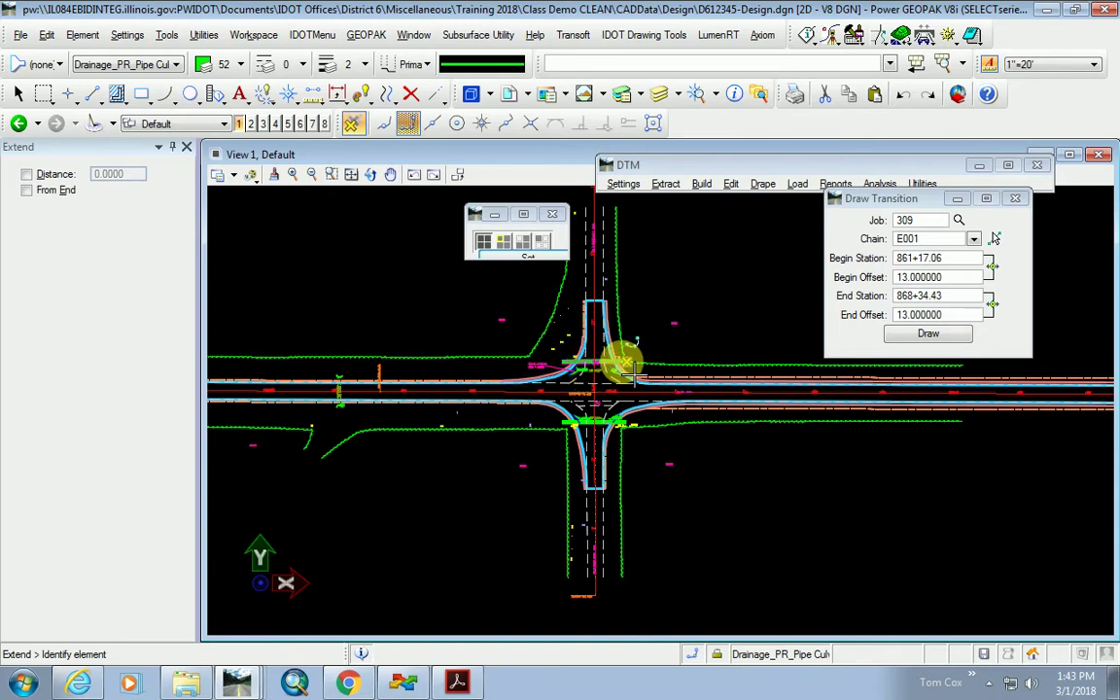
{"action": "scroll", "coordinate": [600, 359], "scroll_direction": "up", "scroll_amount": 2}
{"action": "scroll", "coordinate": [603, 370], "scroll_direction": "up", "scroll_amount": 3}
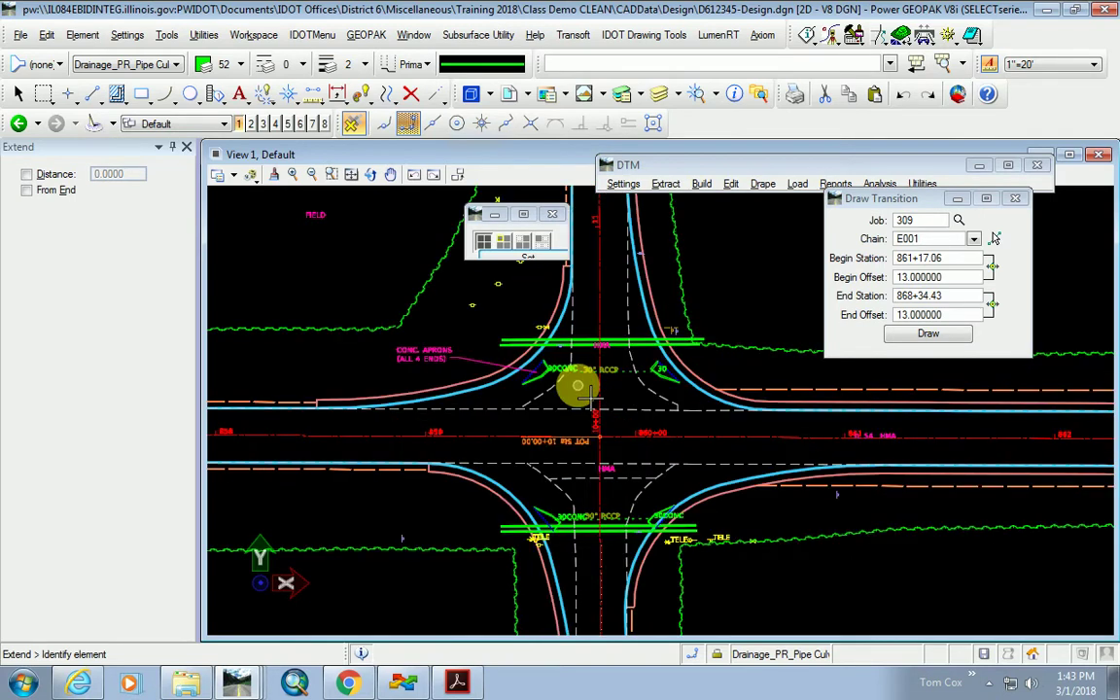
{"action": "scroll", "coordinate": [632, 369], "scroll_direction": "down", "scroll_amount": 2}
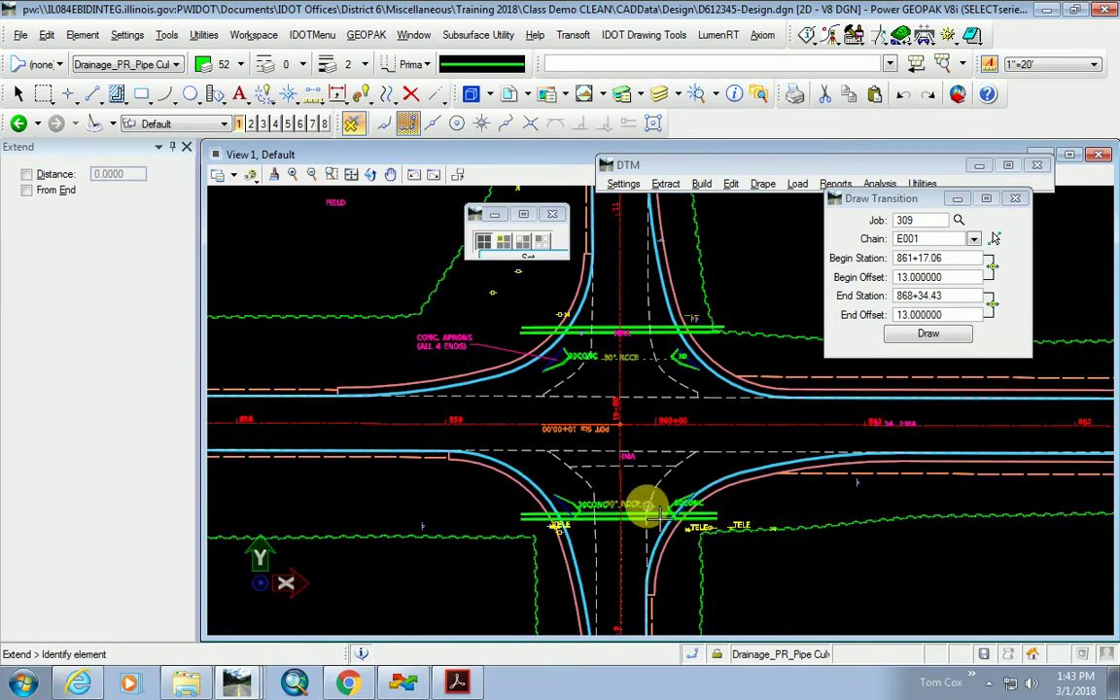
{"action": "scroll", "coordinate": [651, 428], "scroll_direction": "down", "scroll_amount": 2}
{"action": "scroll", "coordinate": [658, 449], "scroll_direction": "up", "scroll_amount": 2}
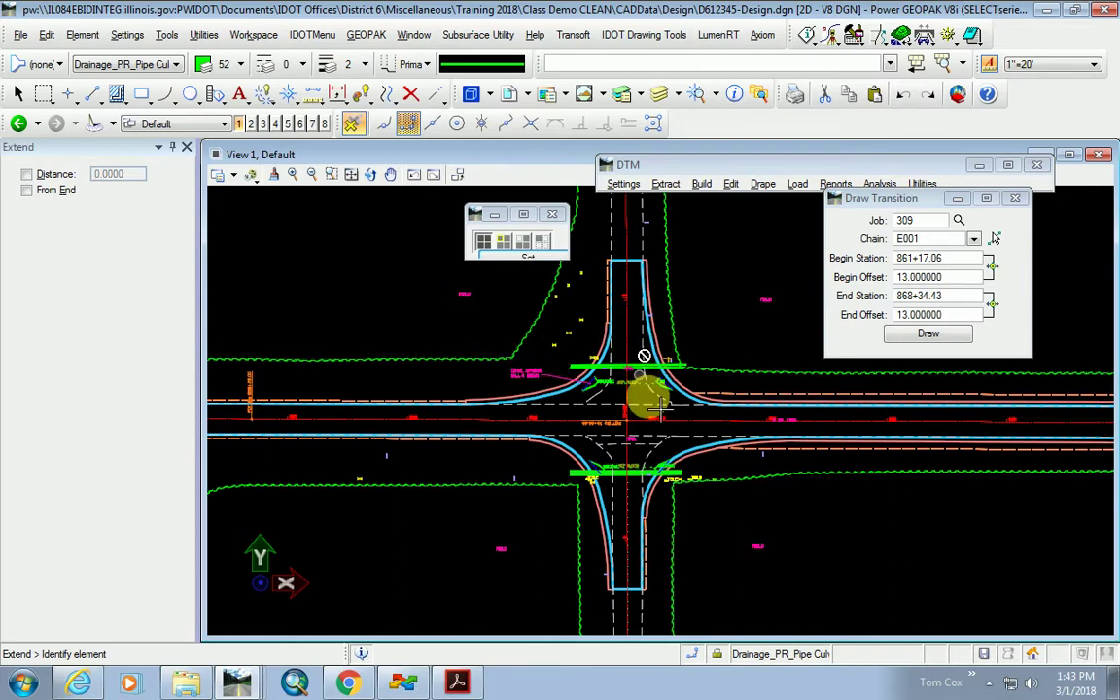
{"action": "scroll", "coordinate": [649, 496], "scroll_direction": "up", "scroll_amount": 2}
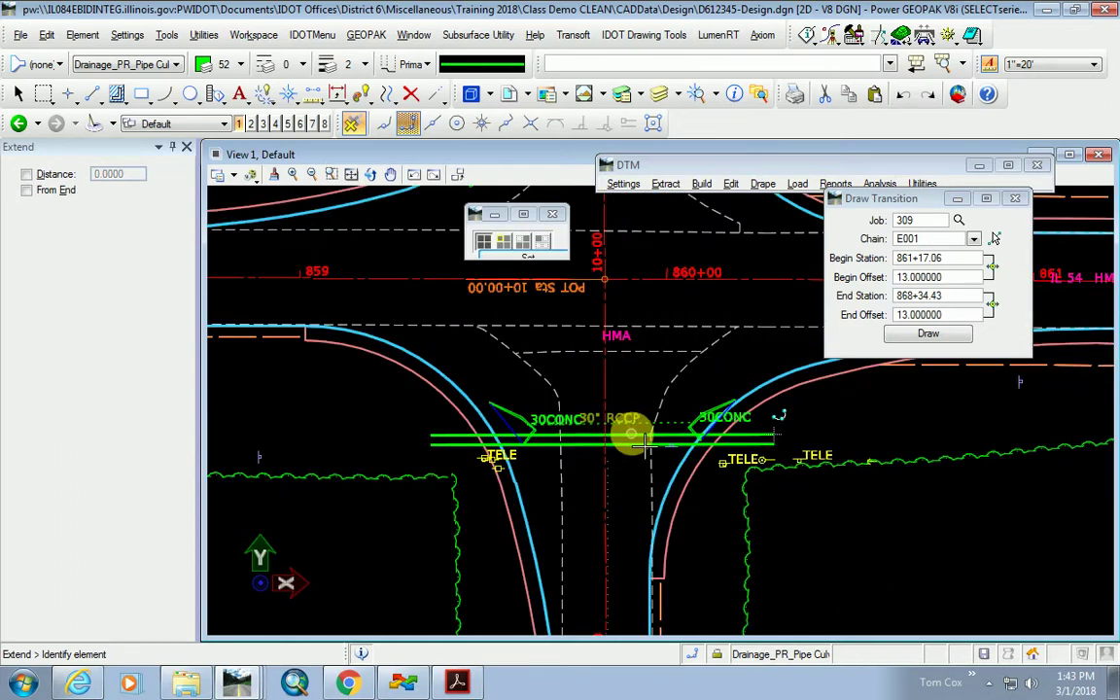
{"action": "scroll", "coordinate": [641, 486], "scroll_direction": "down", "scroll_amount": 3}
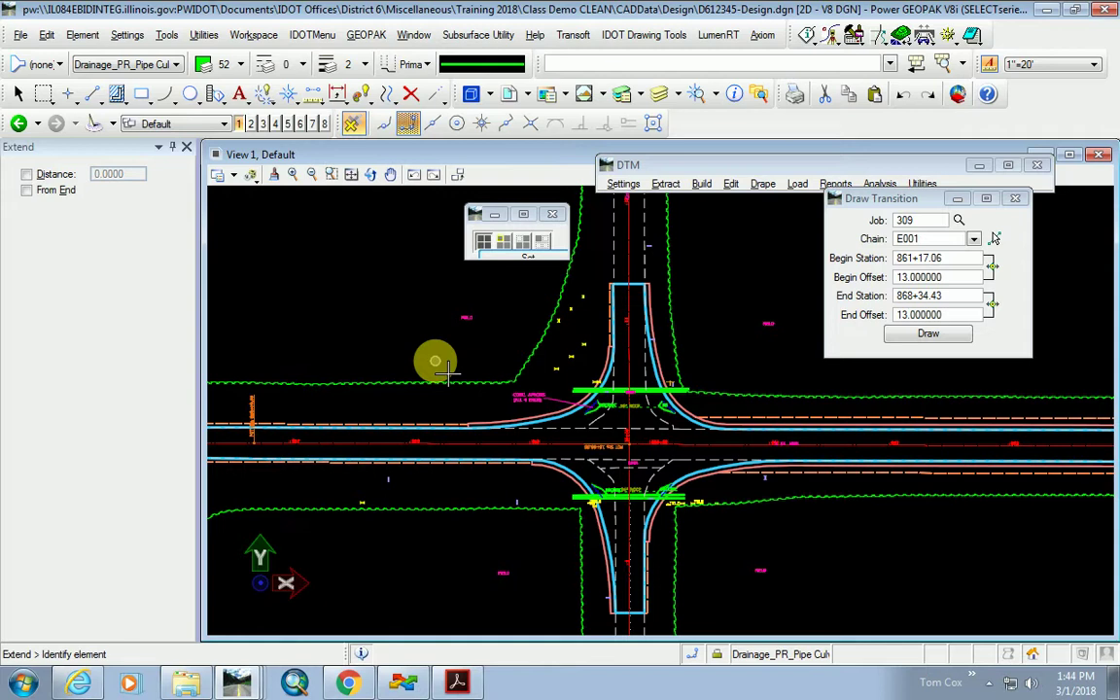
{"action": "scroll", "coordinate": [662, 486], "scroll_direction": "down", "scroll_amount": 2}
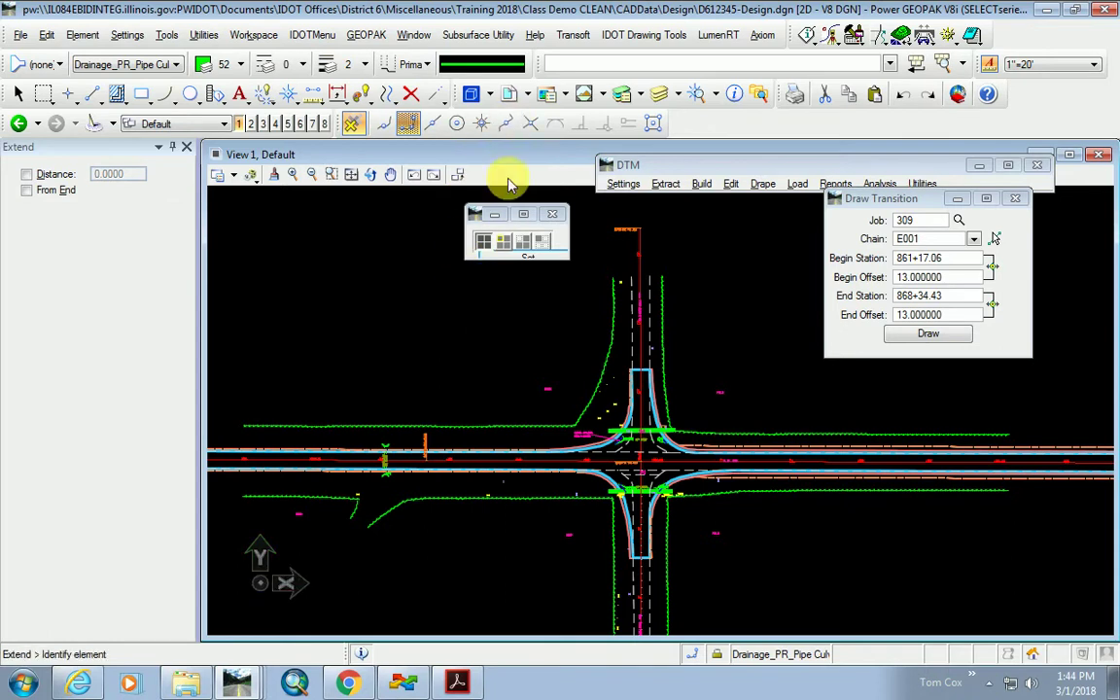
{"action": "scroll", "coordinate": [554, 379], "scroll_direction": "down", "scroll_amount": 2}
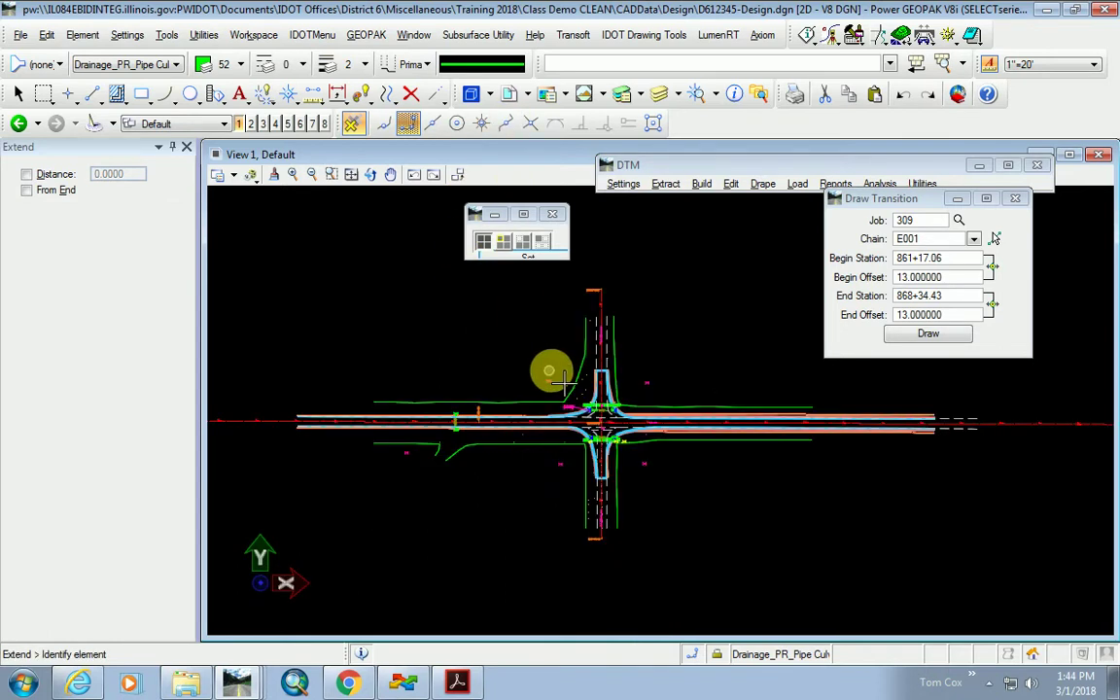
{"action": "scroll", "coordinate": [602, 410], "scroll_direction": "up", "scroll_amount": 2}
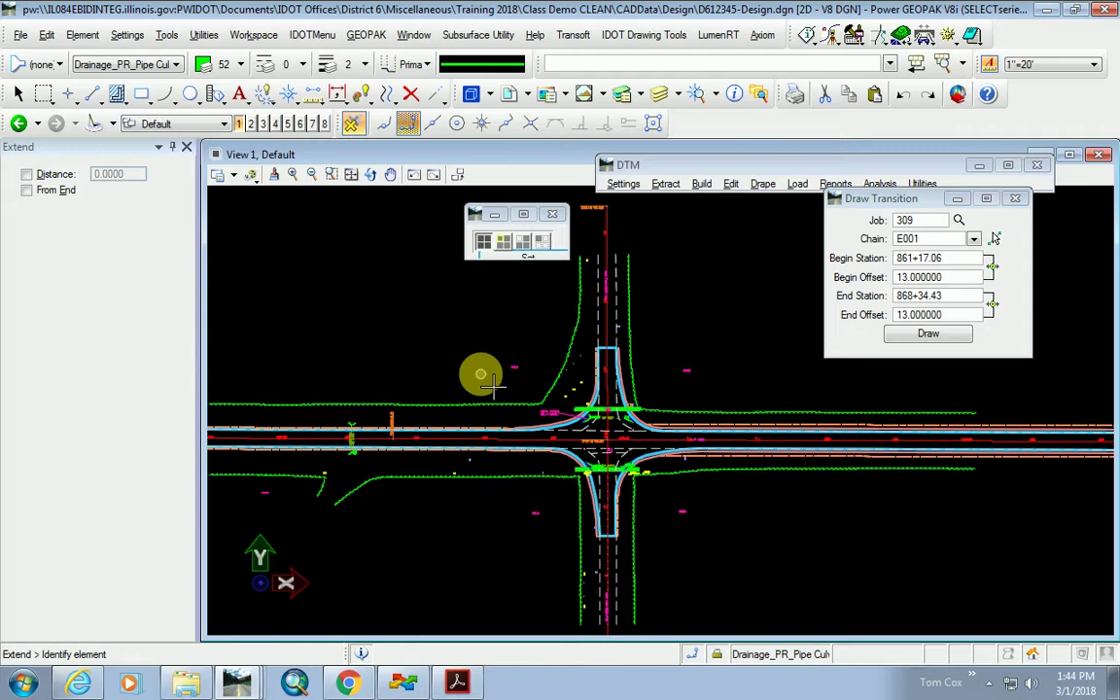
{"action": "scroll", "coordinate": [653, 422], "scroll_direction": "down", "scroll_amount": 6}
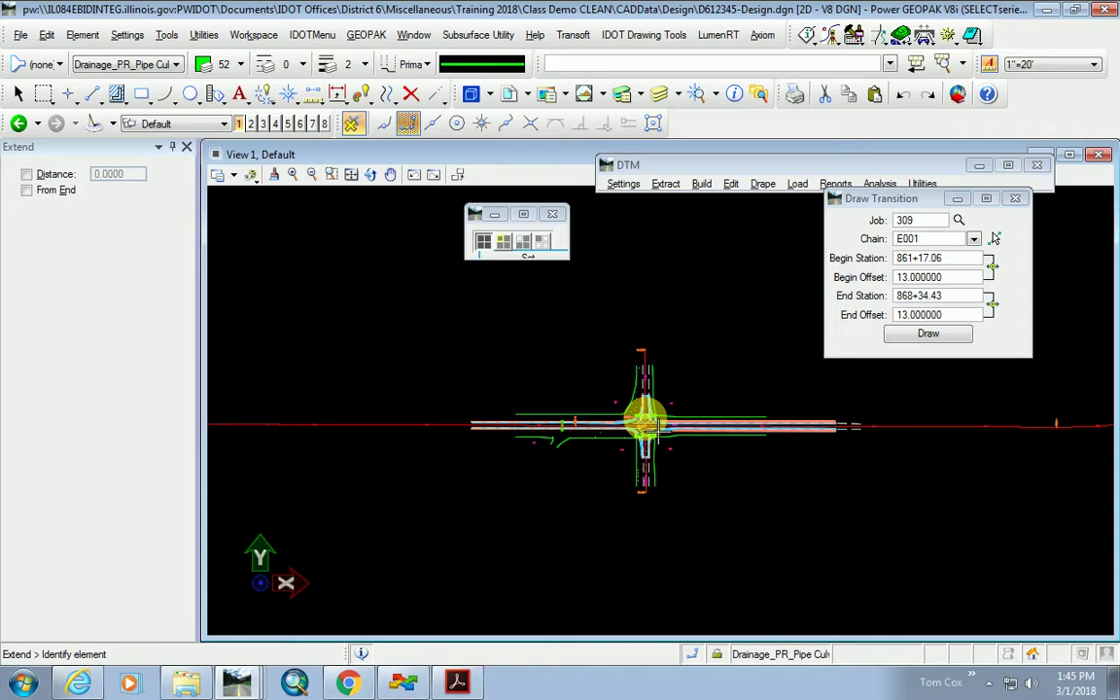
{"action": "scroll", "coordinate": [664, 393], "scroll_direction": "up", "scroll_amount": 3}
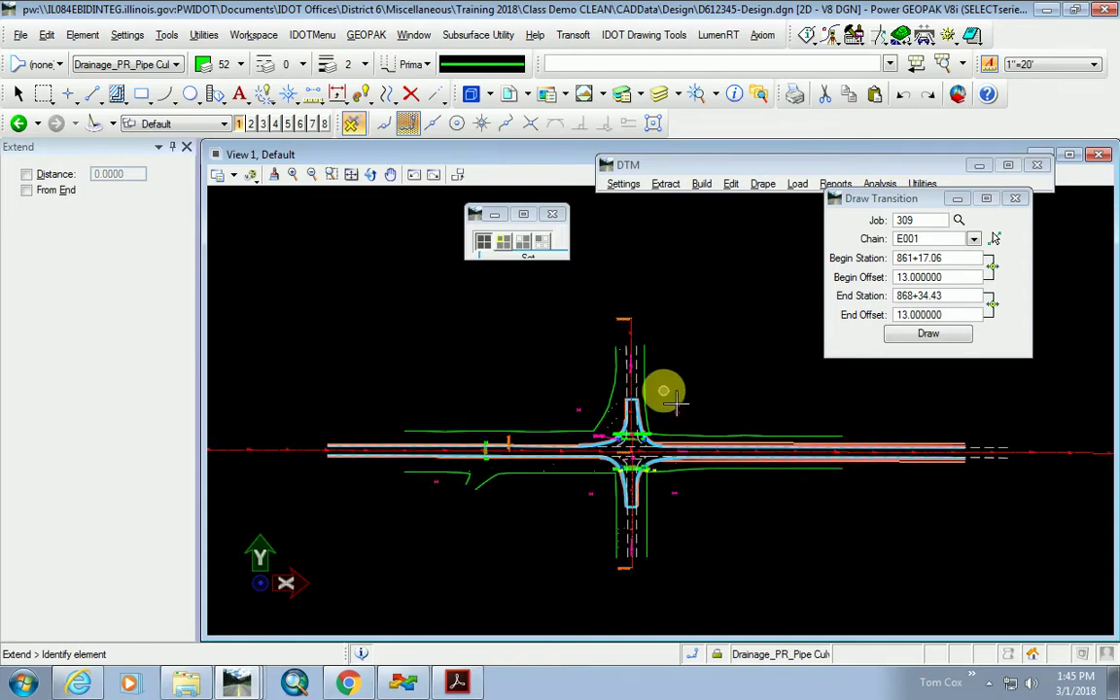
Turn on display of reference D612345-image.dgn and zoom to the intersection.
{"action": "left_click", "coordinate": [471, 93]}
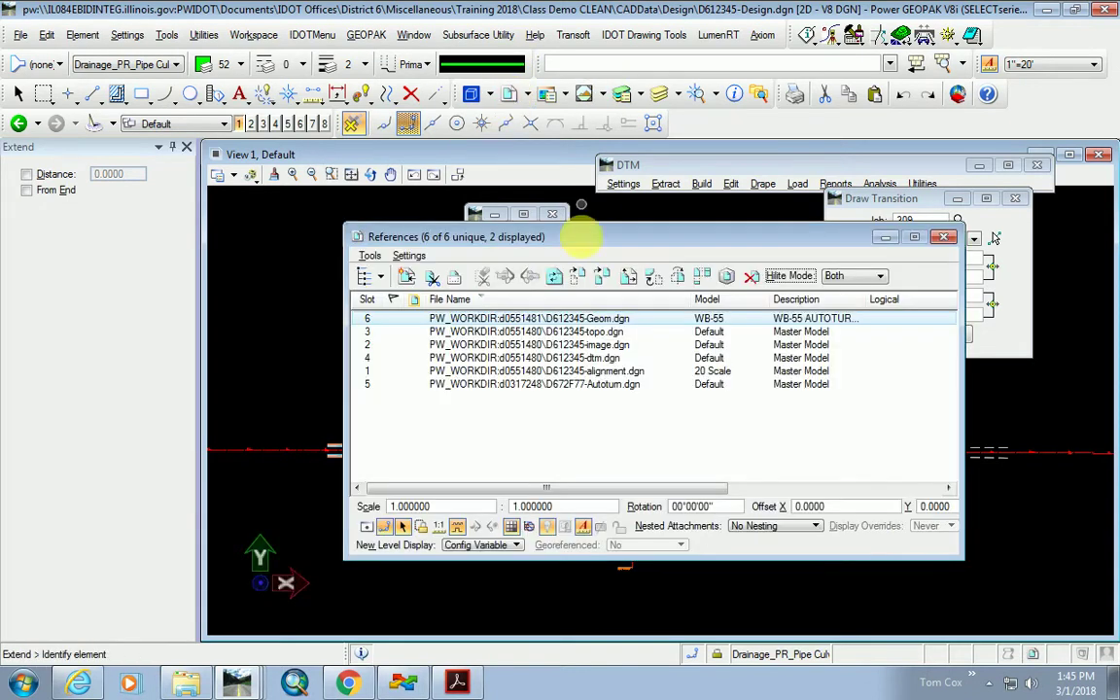
{"action": "left_click", "coordinate": [520, 344]}
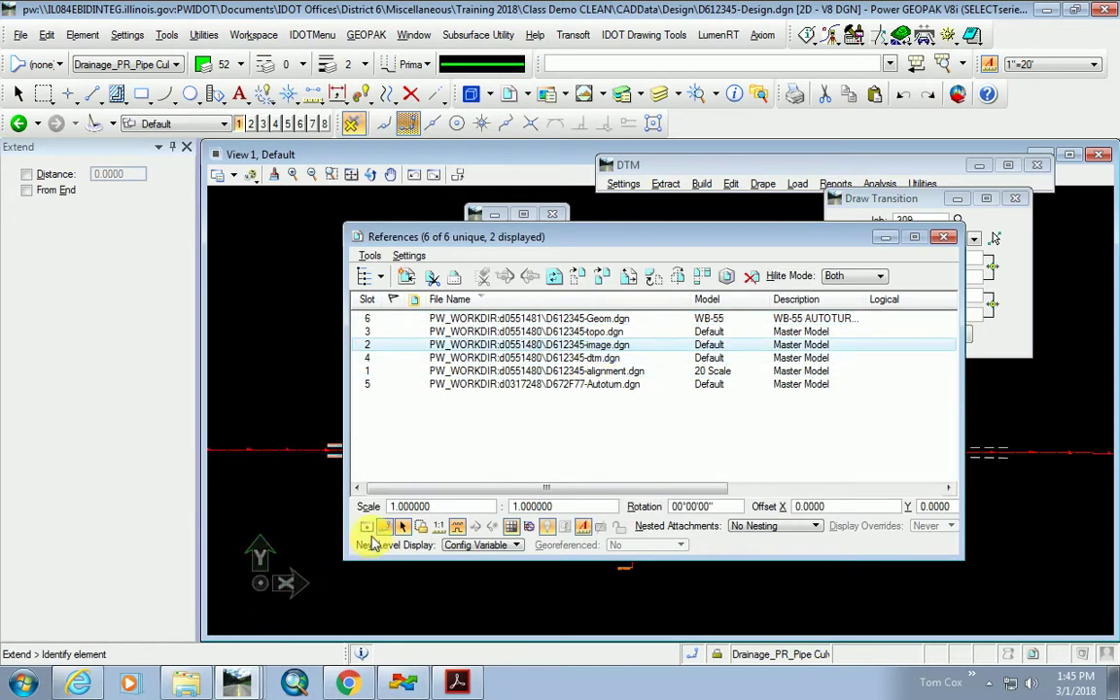
{"action": "left_click", "coordinate": [366, 526]}
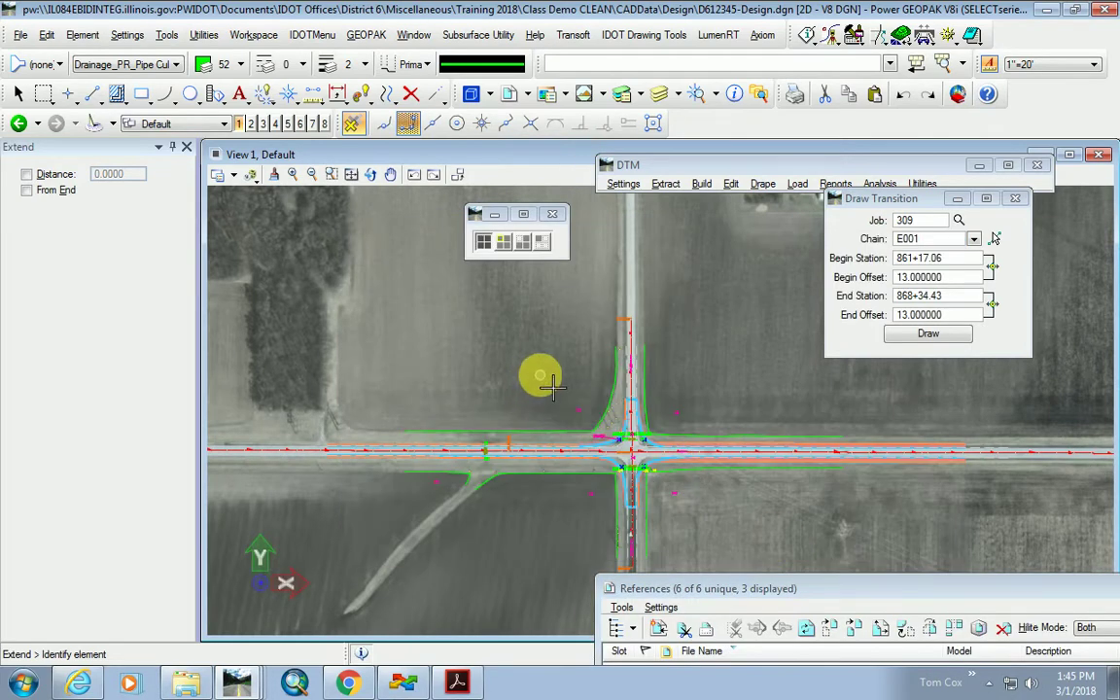
{"action": "scroll", "coordinate": [545, 379], "scroll_direction": "down", "scroll_amount": 3}
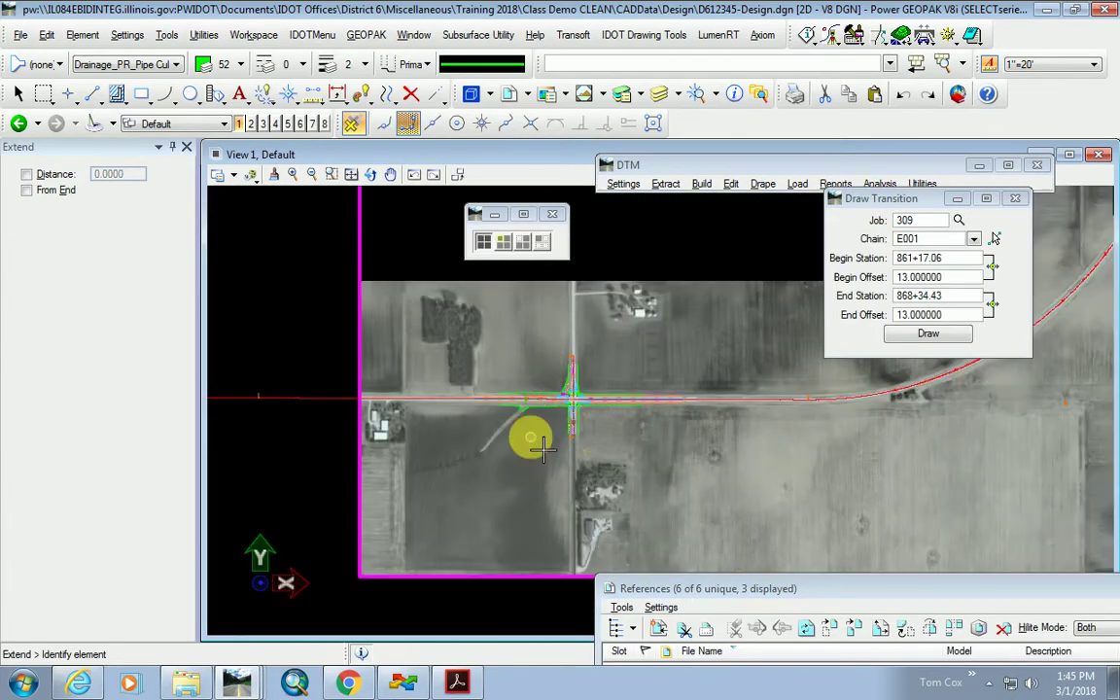
{"action": "scroll", "coordinate": [543, 445], "scroll_direction": "down", "scroll_amount": 4}
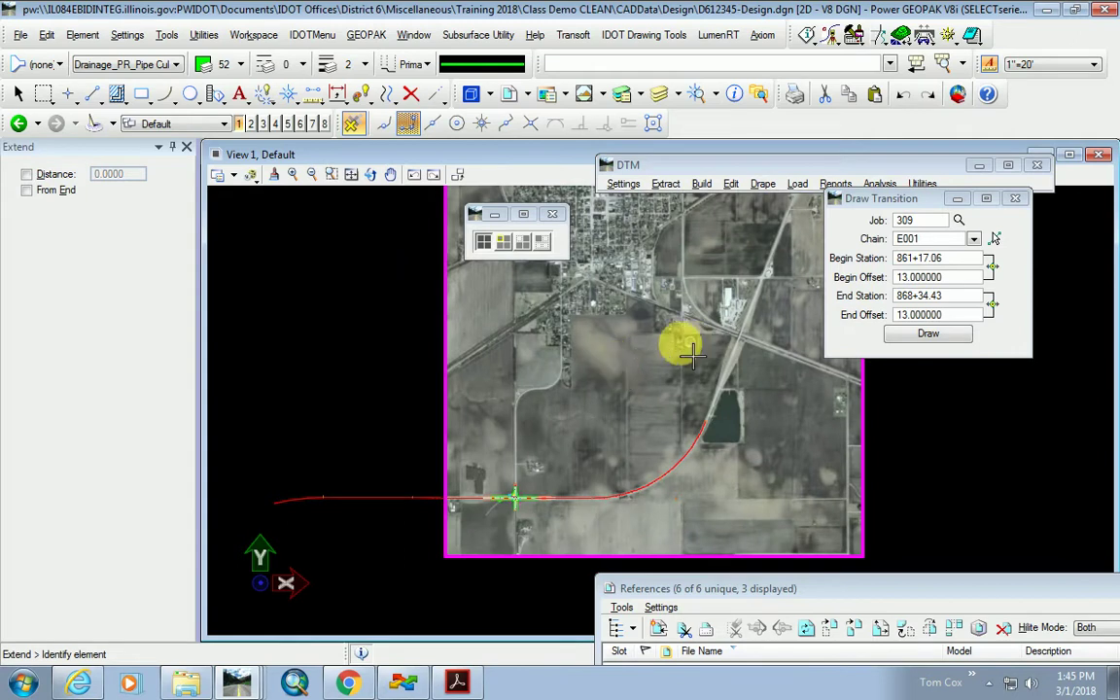
{"action": "scroll", "coordinate": [593, 520], "scroll_direction": "up", "scroll_amount": 2}
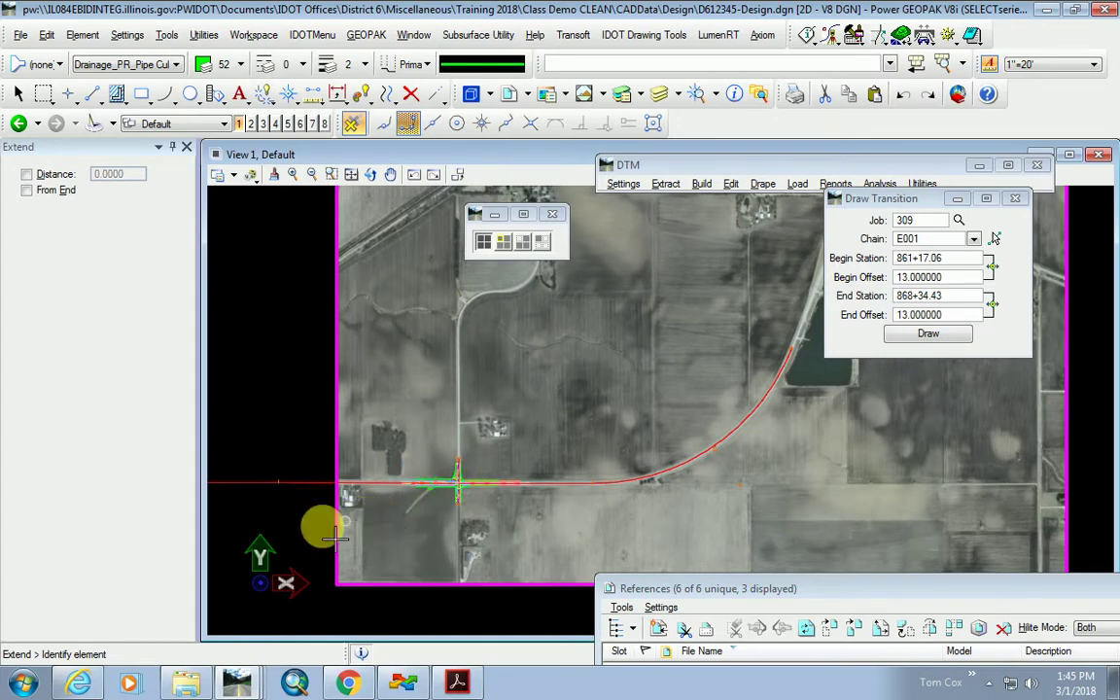
{"action": "scroll", "coordinate": [330, 520], "scroll_direction": "up", "scroll_amount": 2}
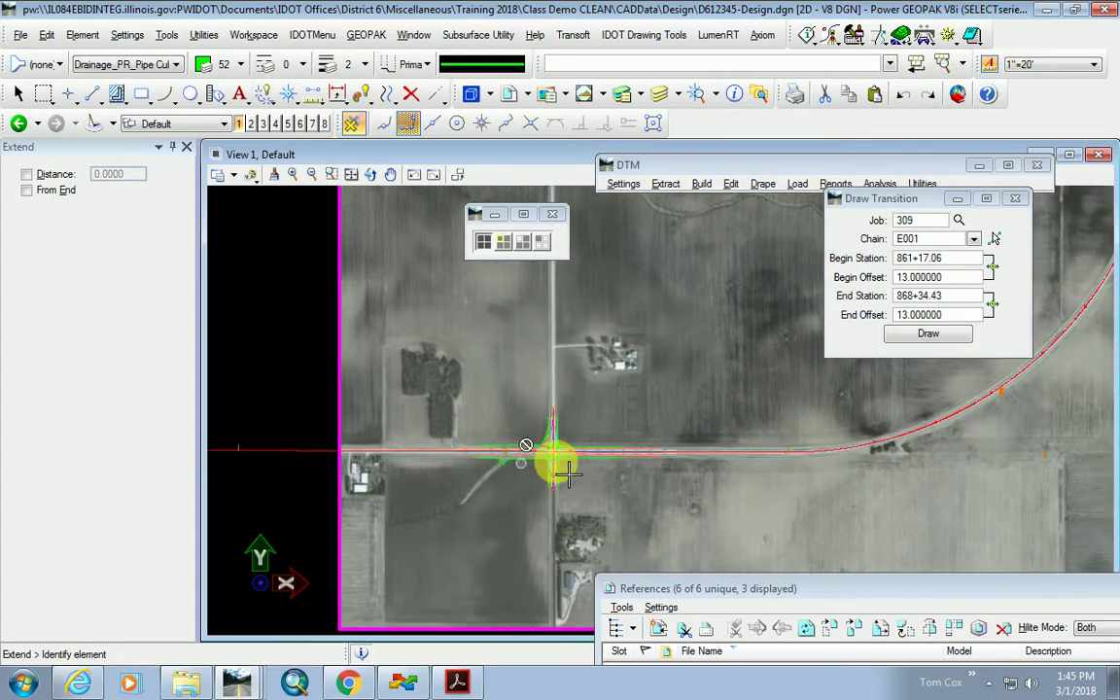
{"action": "scroll", "coordinate": [549, 455], "scroll_direction": "up", "scroll_amount": 2}
{"action": "scroll", "coordinate": [499, 430], "scroll_direction": "up", "scroll_amount": 1}
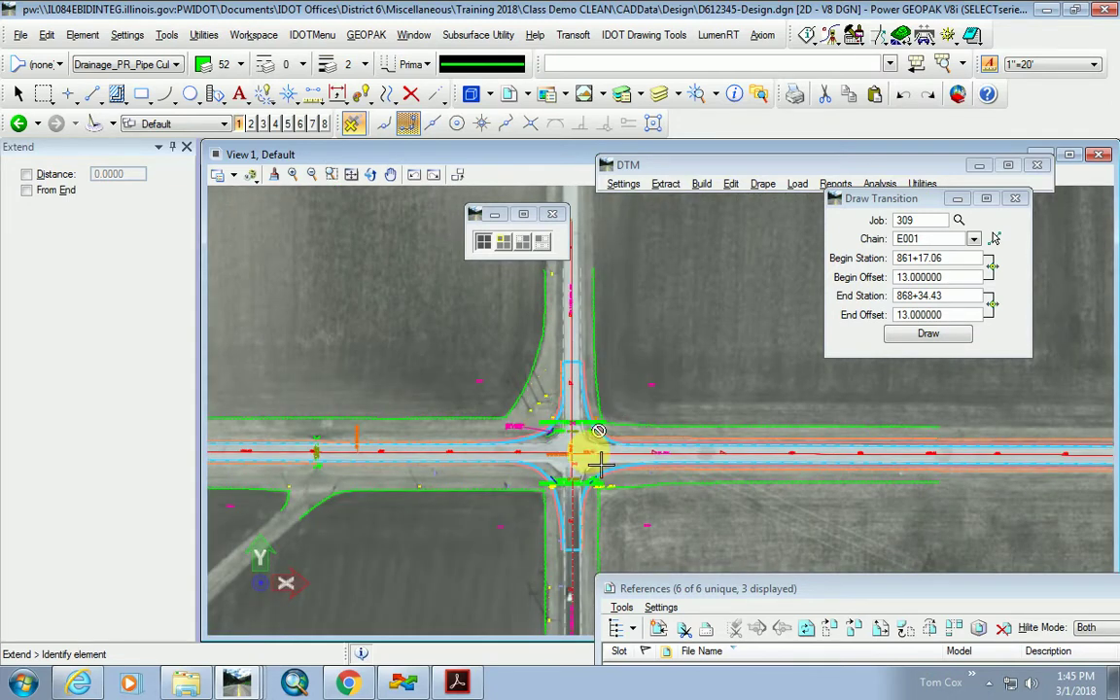
{"action": "scroll", "coordinate": [550, 468], "scroll_direction": "up", "scroll_amount": 1}
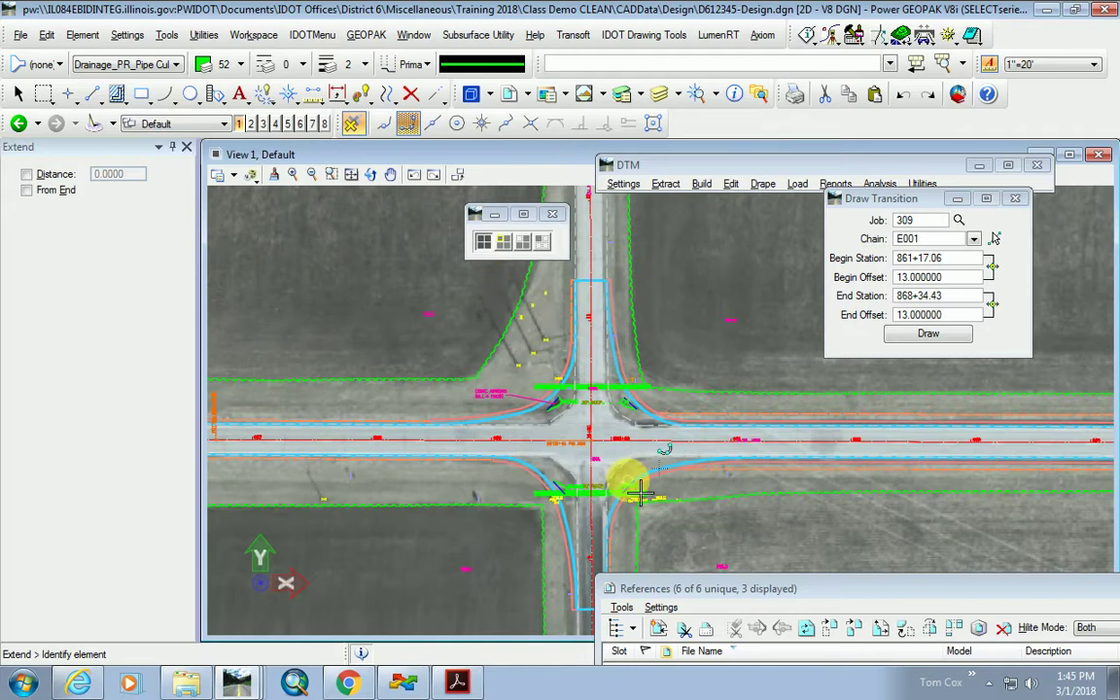
{"action": "scroll", "coordinate": [617, 445], "scroll_direction": "down", "scroll_amount": 2}
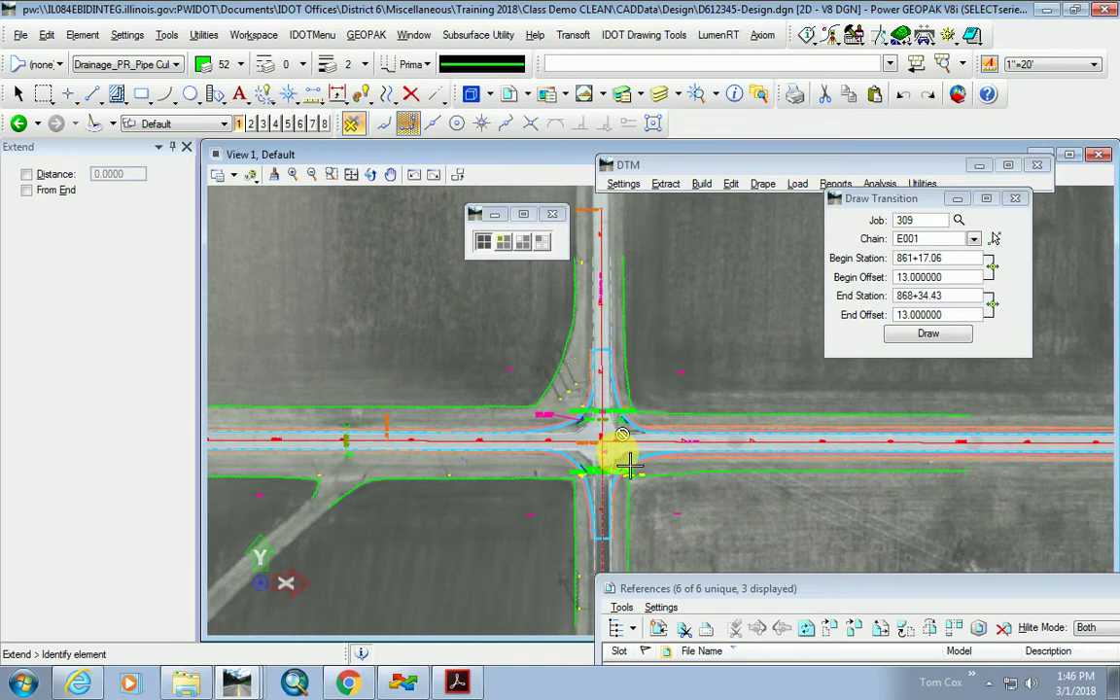
Recentre the view on the intersection and zoom to inspect the aerial photo beneath the culverts.
{"action": "middle_click_drag", "start_coordinate": [630, 468], "coordinate": [661, 457]}
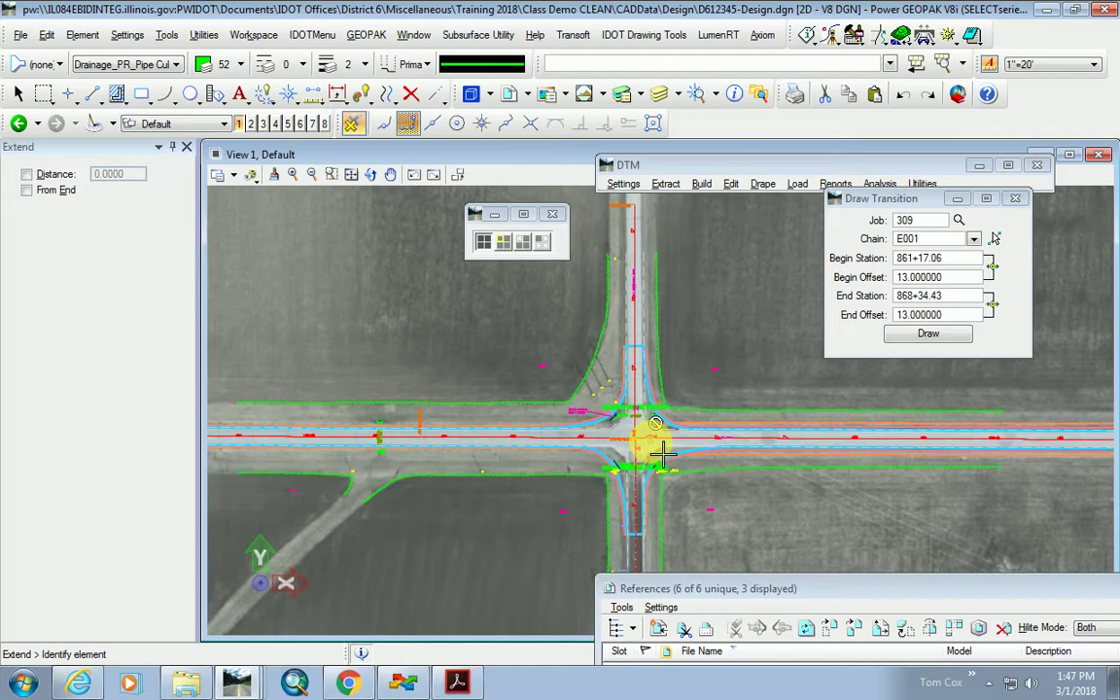
{"action": "scroll", "coordinate": [585, 520], "scroll_direction": "up", "scroll_amount": 2}
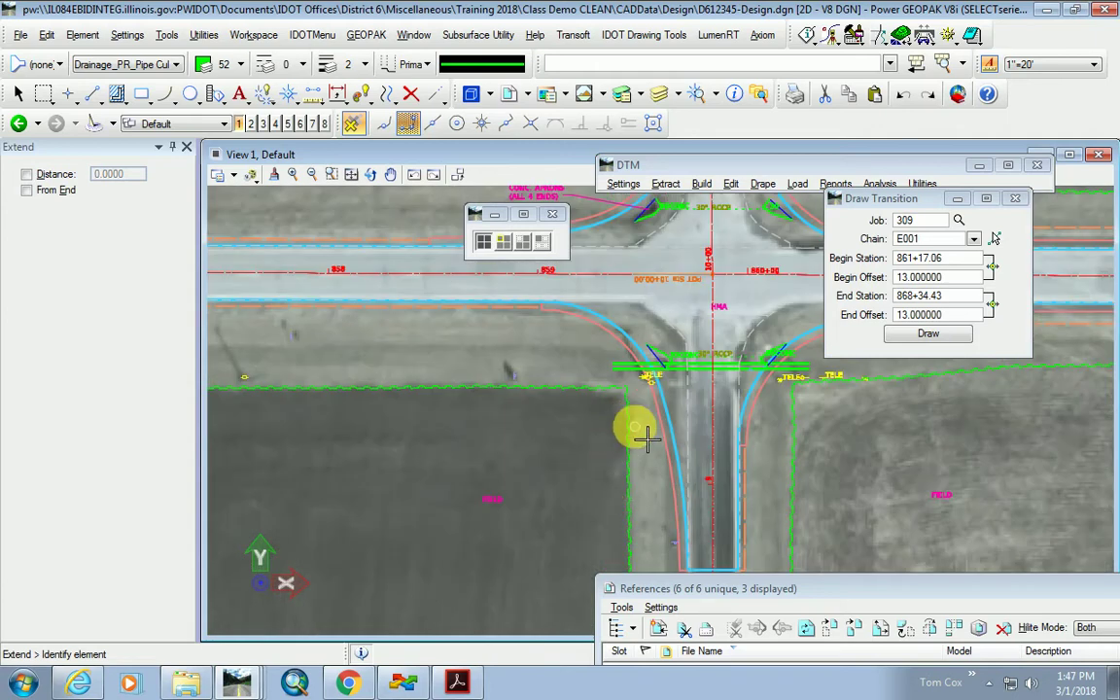
{"action": "scroll", "coordinate": [637, 433], "scroll_direction": "down", "scroll_amount": 2}
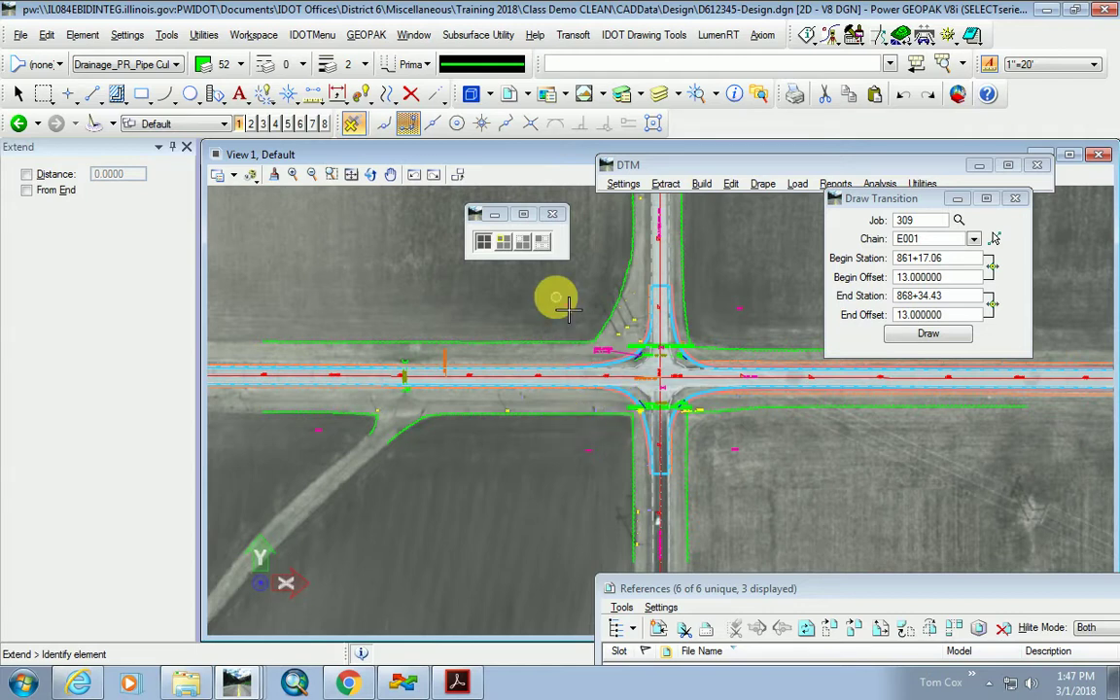
Reopen the References list and float it over the drawing.
{"action": "left_click", "coordinate": [504, 94]}
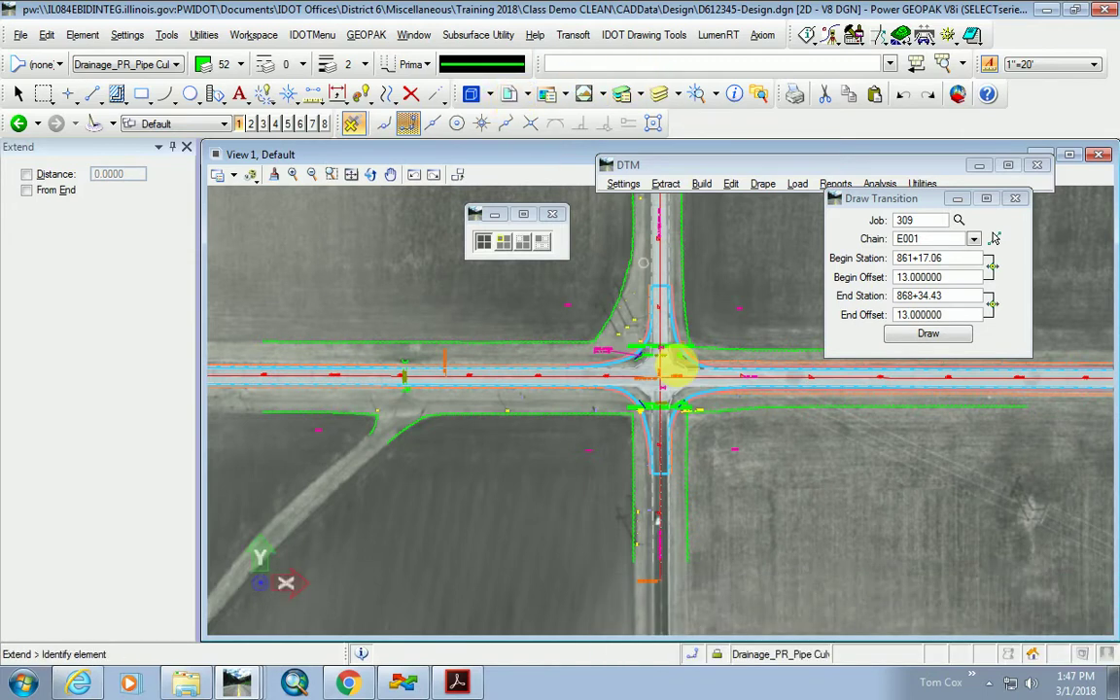
{"action": "left_click", "coordinate": [505, 94]}
{"action": "left_click_drag", "start_coordinate": [870, 592], "coordinate": [580, 270]}
Choose D612345-LA_row.dgn from the CADData\LandAcq folder to attach as a reference.
{"action": "left_click", "coordinate": [342, 267]}
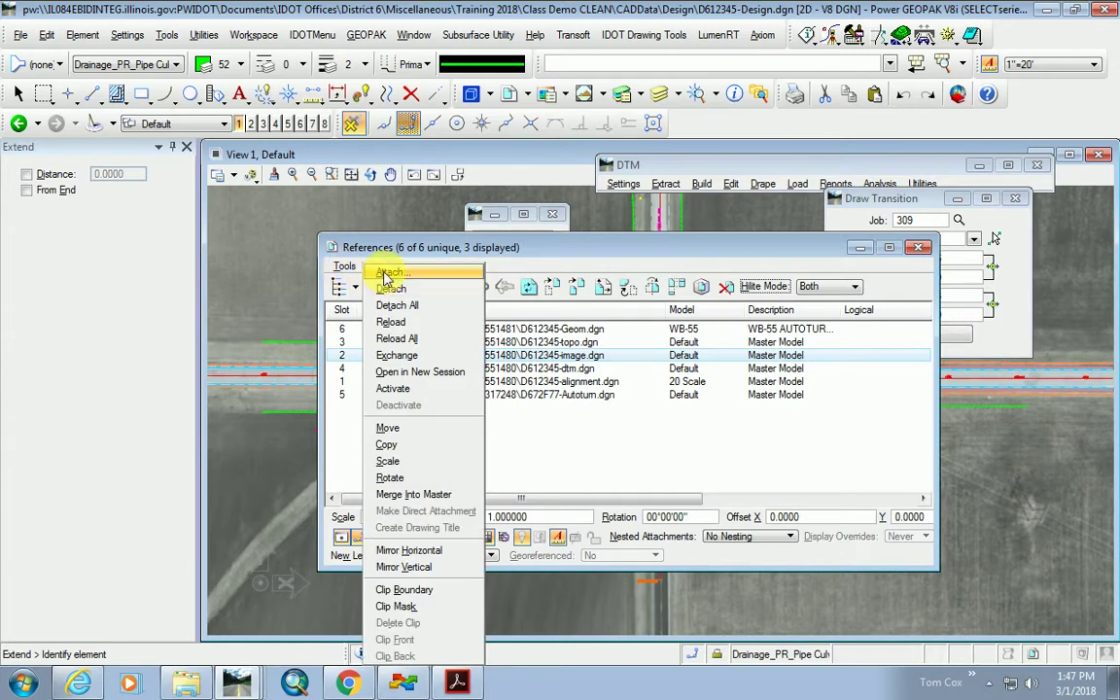
{"action": "left_click", "coordinate": [385, 273]}
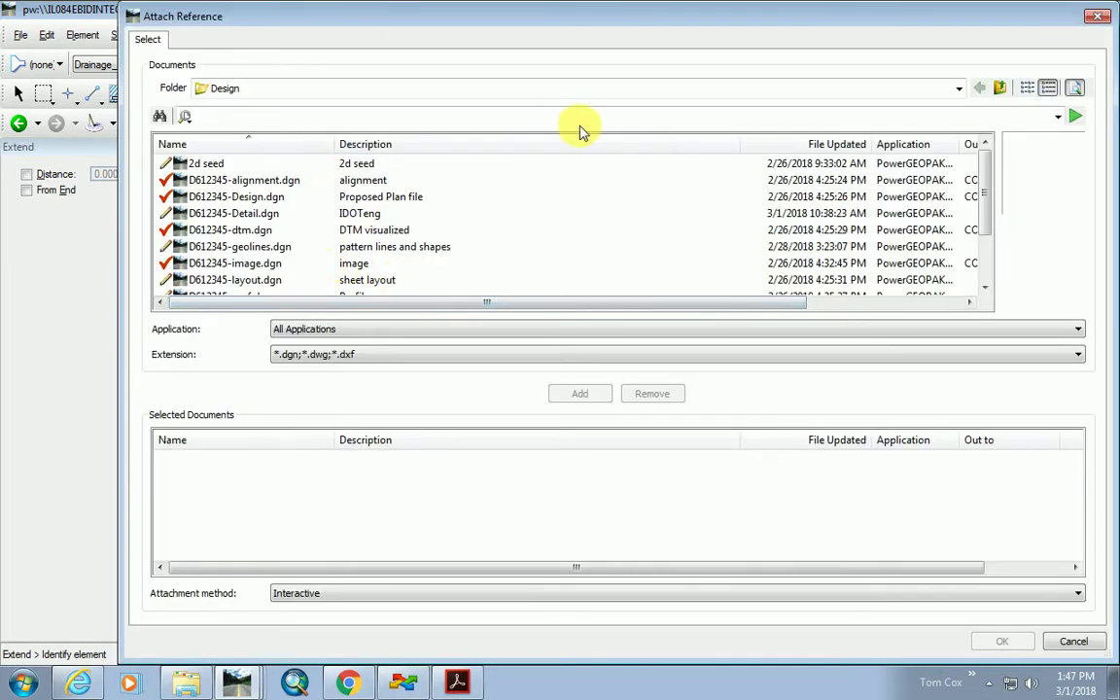
{"action": "left_click", "coordinate": [959, 88]}
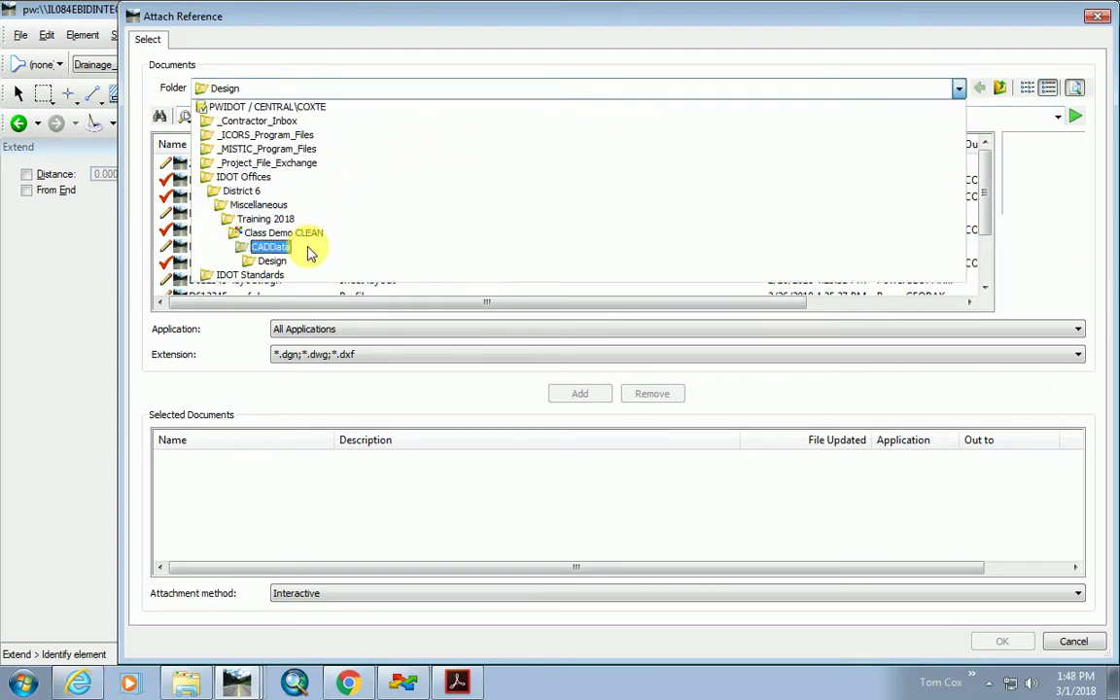
{"action": "left_click", "coordinate": [309, 253]}
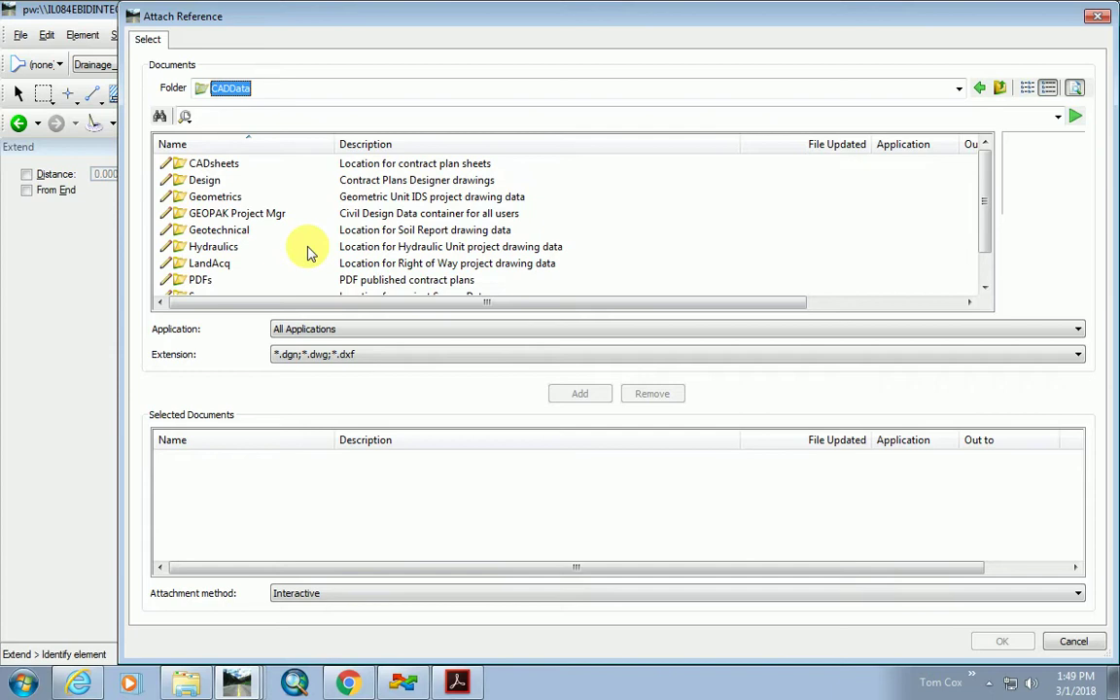
{"action": "double_click", "coordinate": [216, 262]}
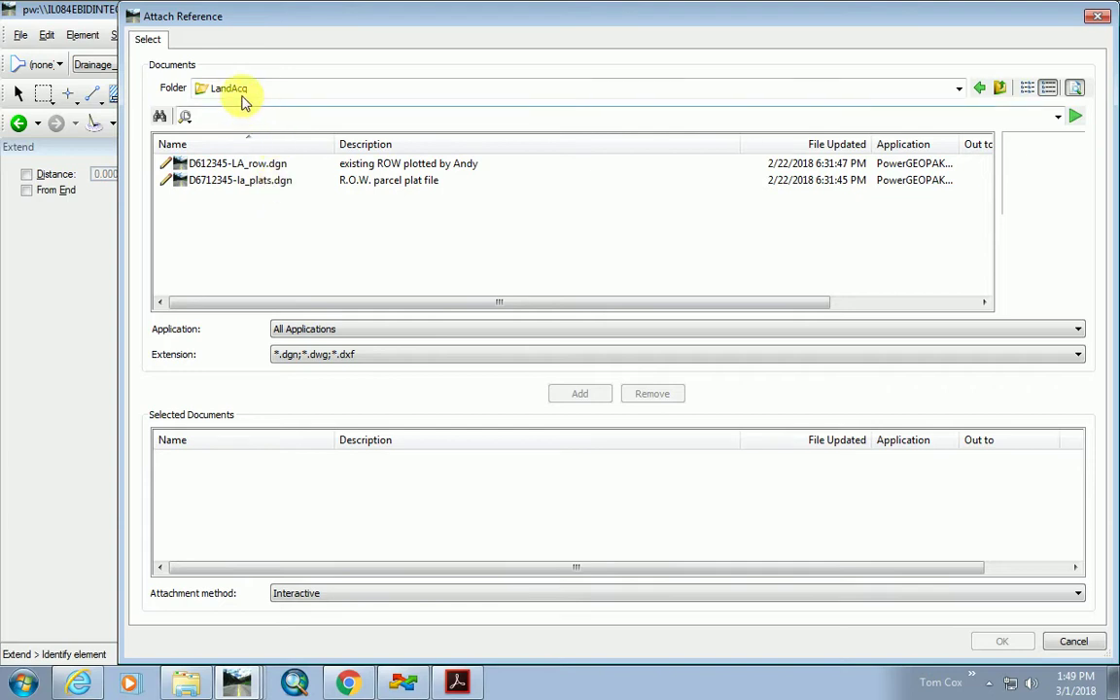
{"action": "left_click", "coordinate": [264, 165]}
{"action": "double_click", "coordinate": [265, 166]}
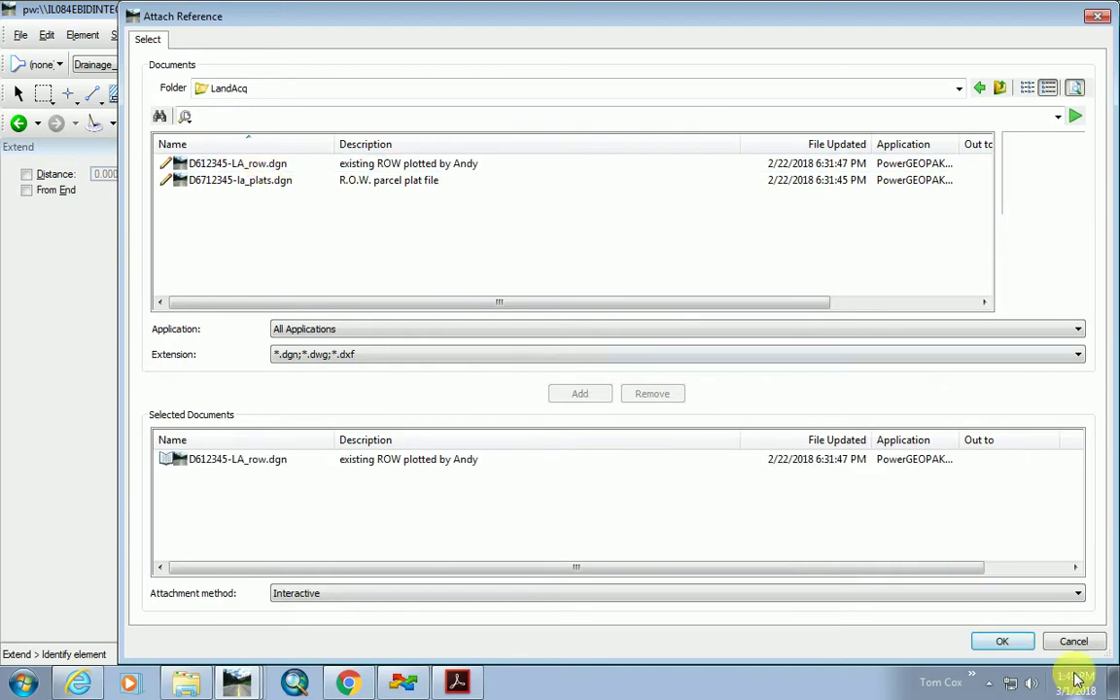
{"action": "left_click", "coordinate": [1009, 642]}
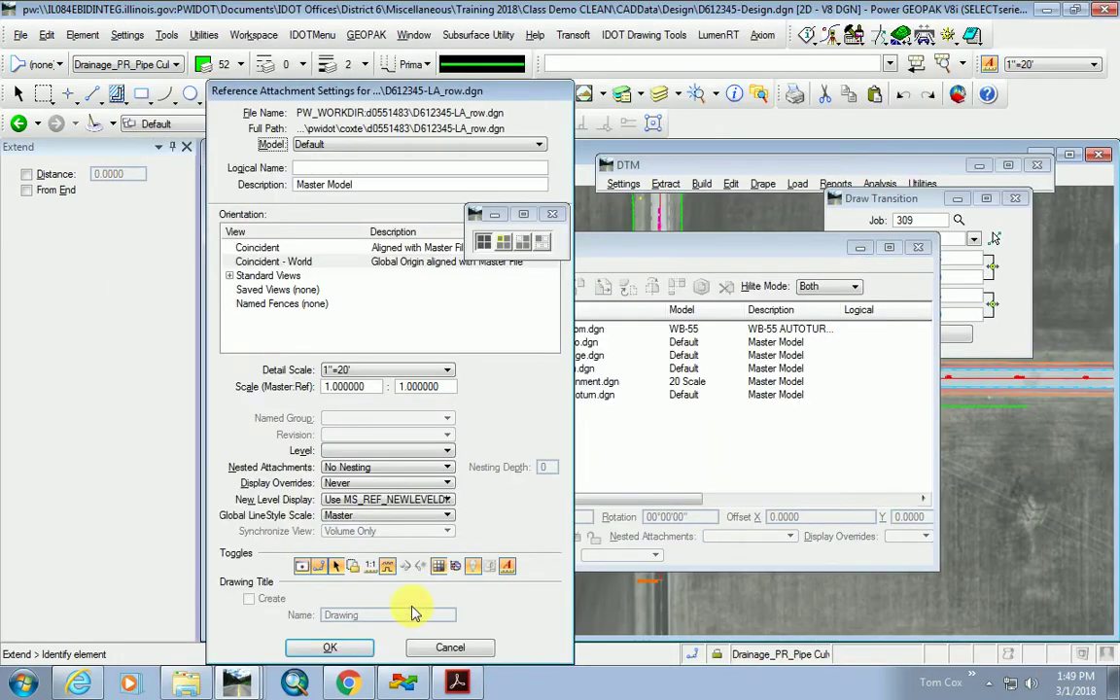
Attach the ROW file with default settings, move the References list aside, and clear its highlighting.
{"action": "left_click", "coordinate": [331, 648]}
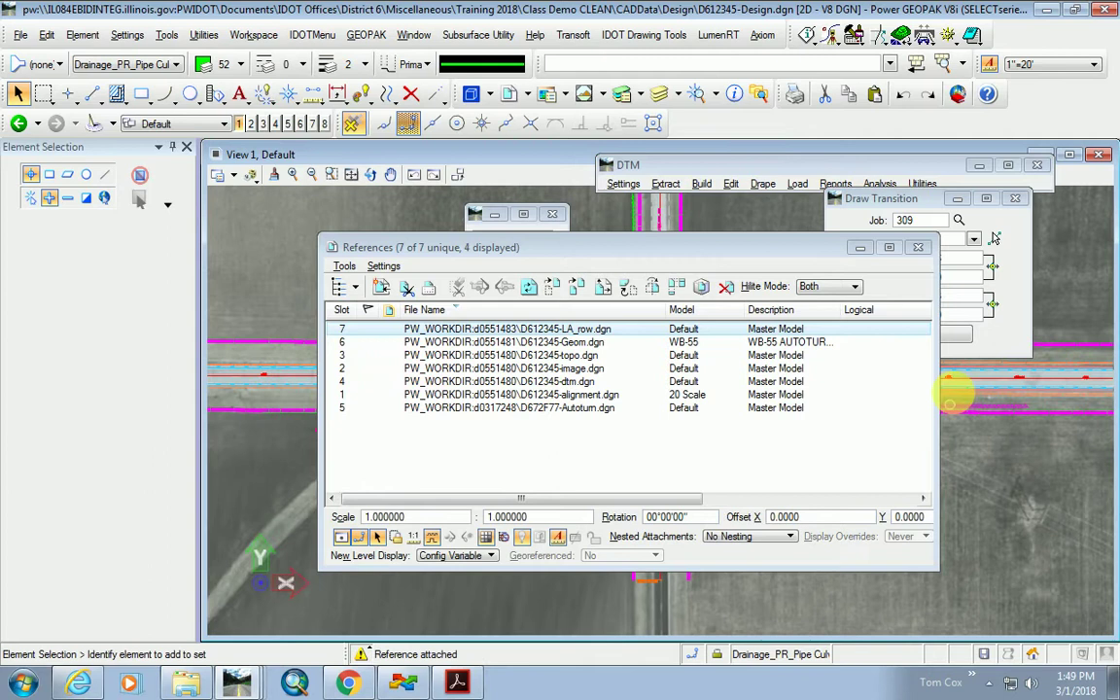
{"action": "left_click_drag", "start_coordinate": [763, 253], "coordinate": [893, 519]}
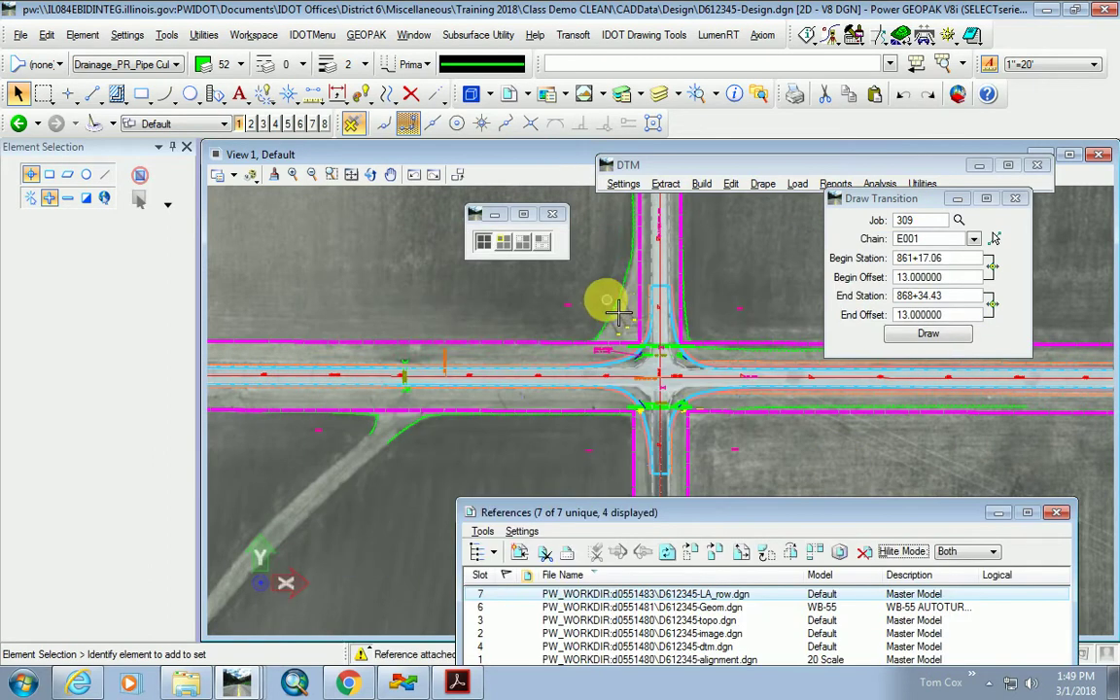
{"action": "left_click", "coordinate": [644, 632]}
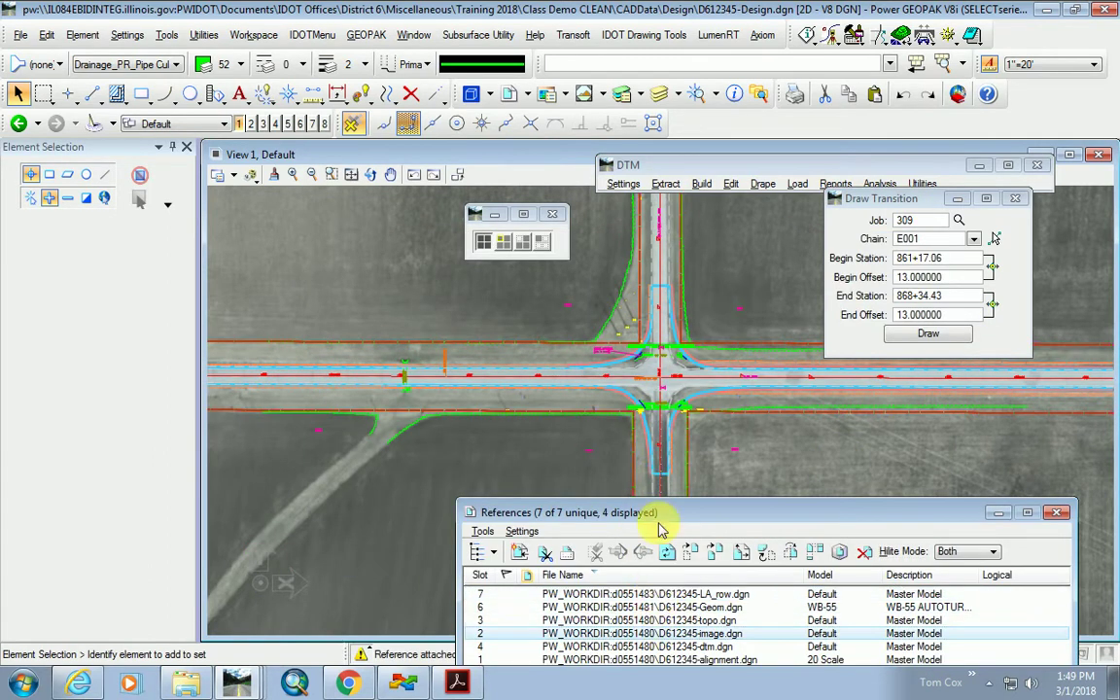
{"action": "left_click_drag", "start_coordinate": [694, 521], "coordinate": [744, 581]}
{"action": "scroll", "coordinate": [637, 450], "scroll_direction": "up", "scroll_amount": 4}
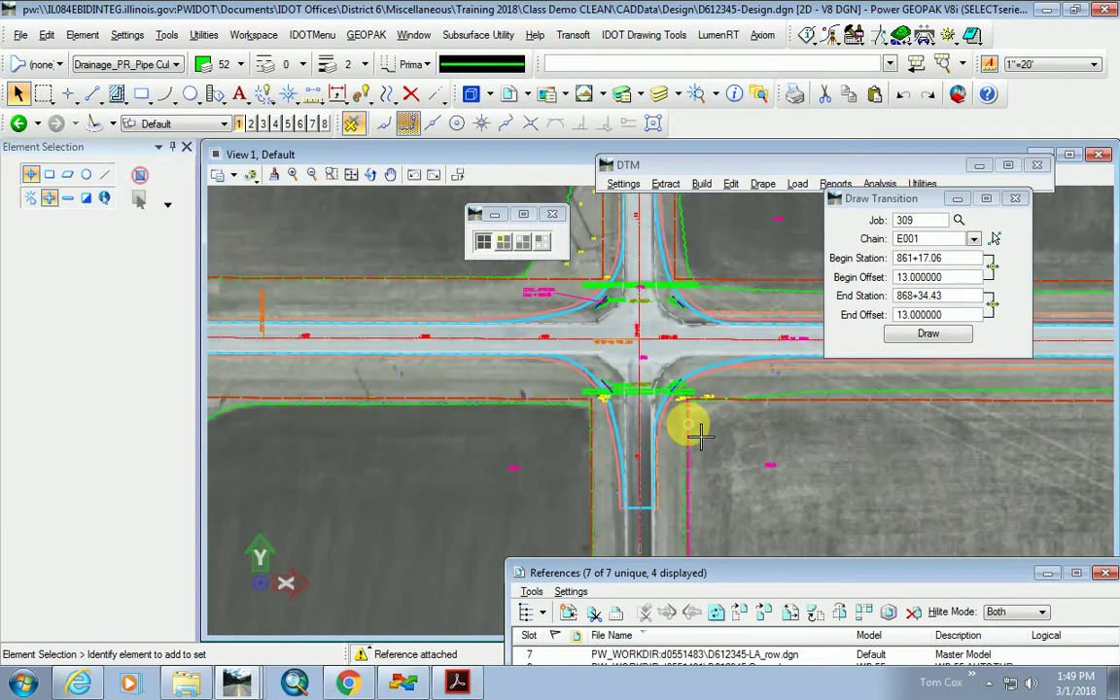
{"action": "scroll", "coordinate": [552, 494], "scroll_direction": "down", "scroll_amount": 1}
{"action": "scroll", "coordinate": [555, 399], "scroll_direction": "up", "scroll_amount": 1}
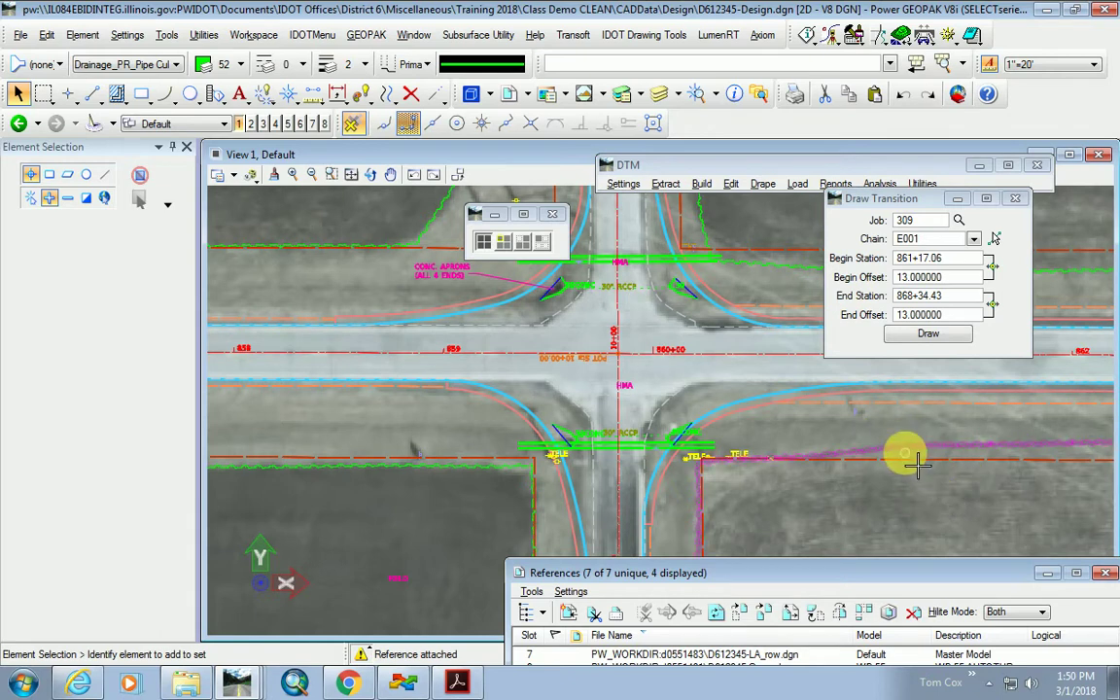
Preview the annotation scale at 1"=50', then set it back to 1"=20'.
{"action": "scroll", "coordinate": [921, 467], "scroll_direction": "up", "scroll_amount": 2}
{"action": "scroll", "coordinate": [907, 473], "scroll_direction": "down", "scroll_amount": 2}
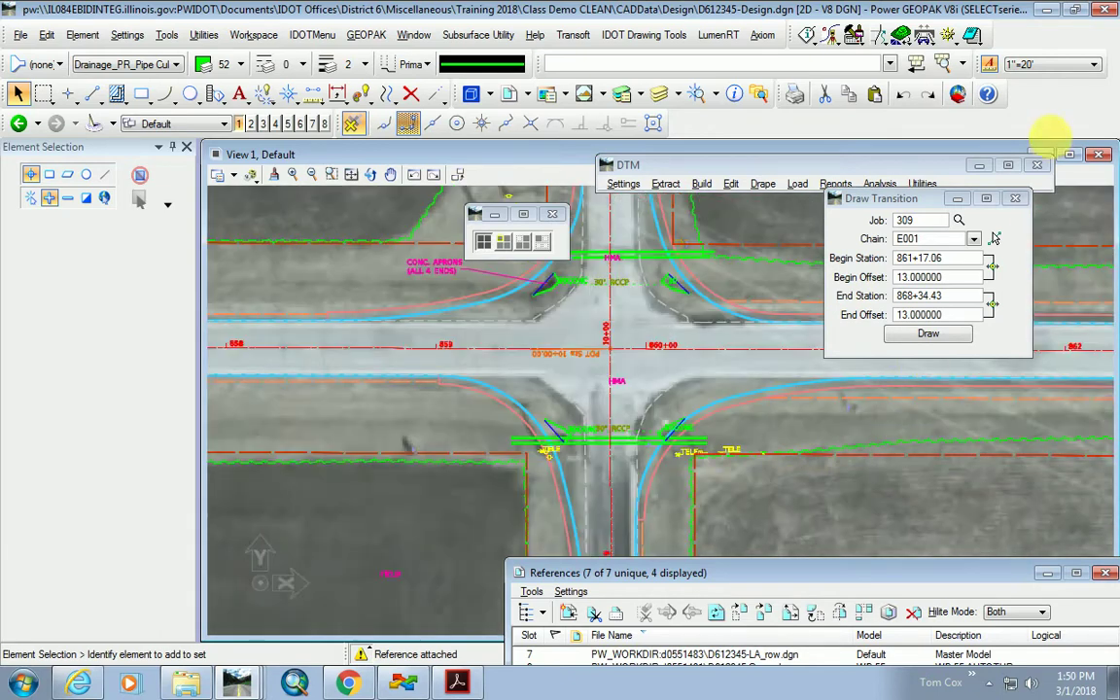
{"action": "left_click", "coordinate": [1051, 65]}
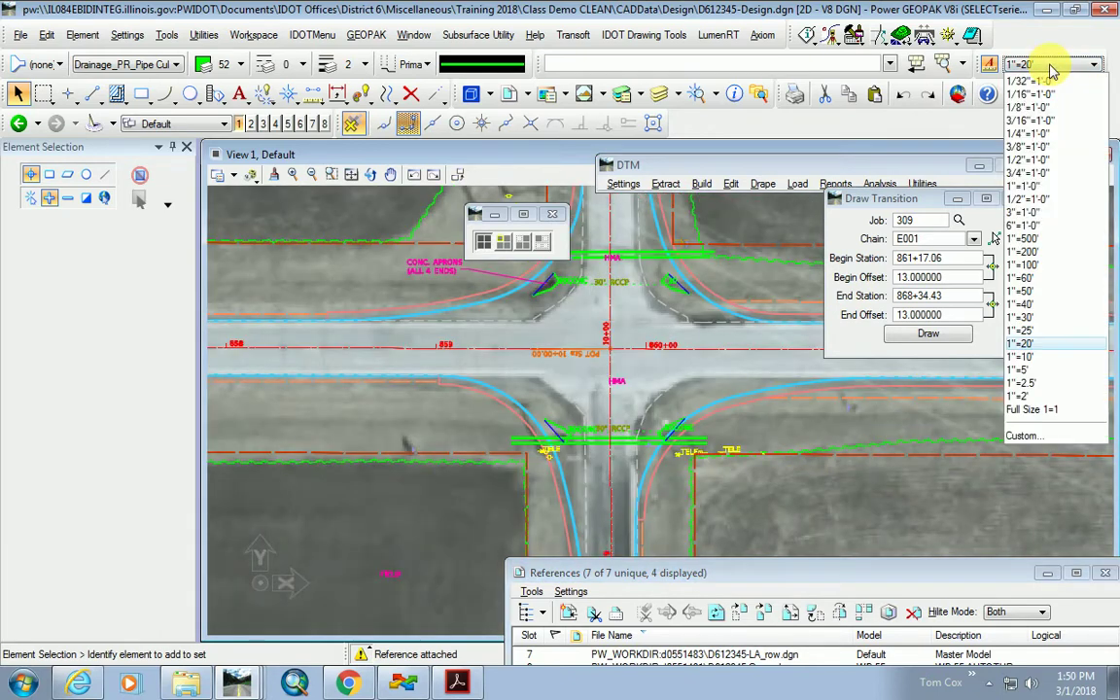
{"action": "left_click", "coordinate": [1046, 289]}
{"action": "scroll", "coordinate": [855, 486], "scroll_direction": "up", "scroll_amount": 2}
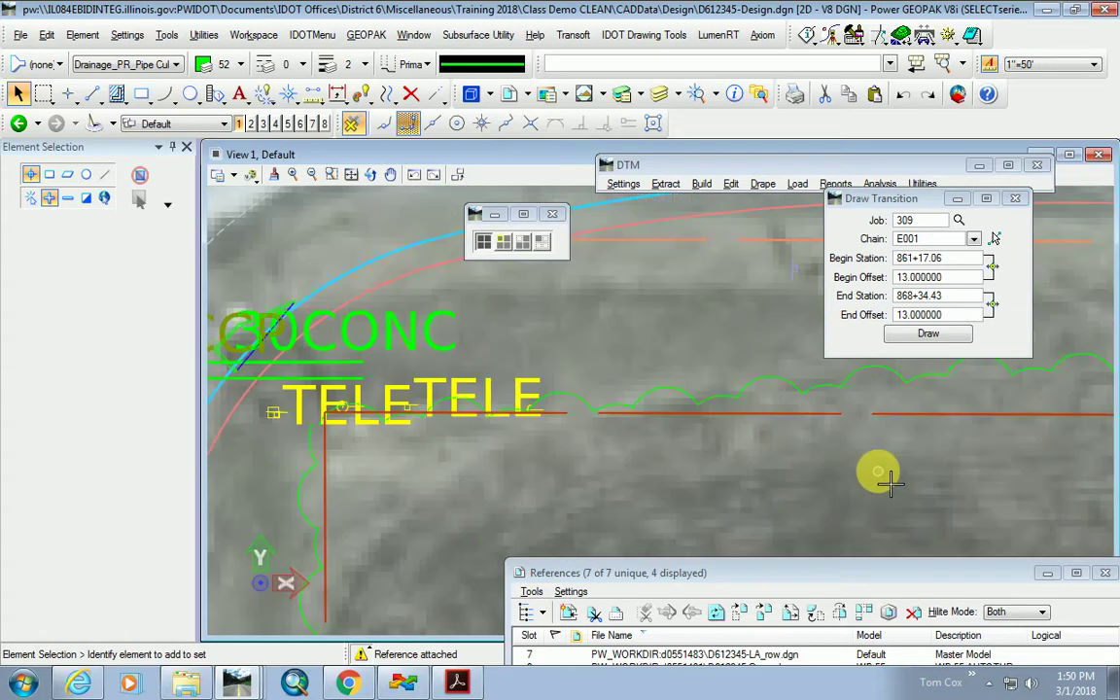
{"action": "scroll", "coordinate": [805, 465], "scroll_direction": "up", "scroll_amount": 2}
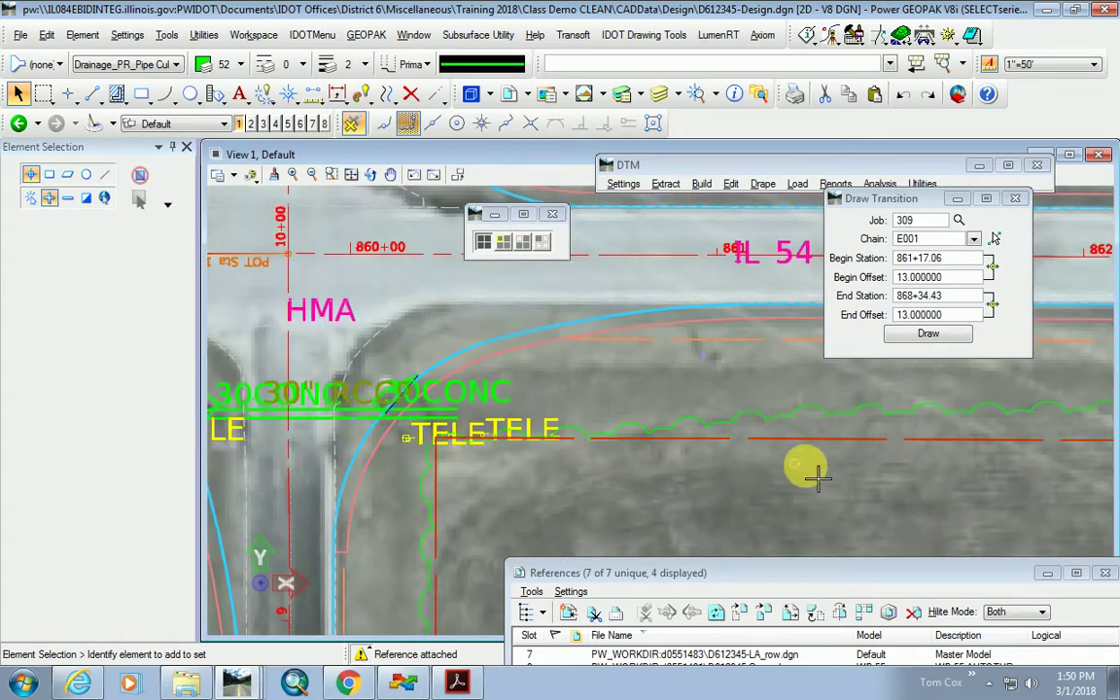
{"action": "left_click", "coordinate": [1051, 64]}
{"action": "left_click", "coordinate": [1049, 342]}
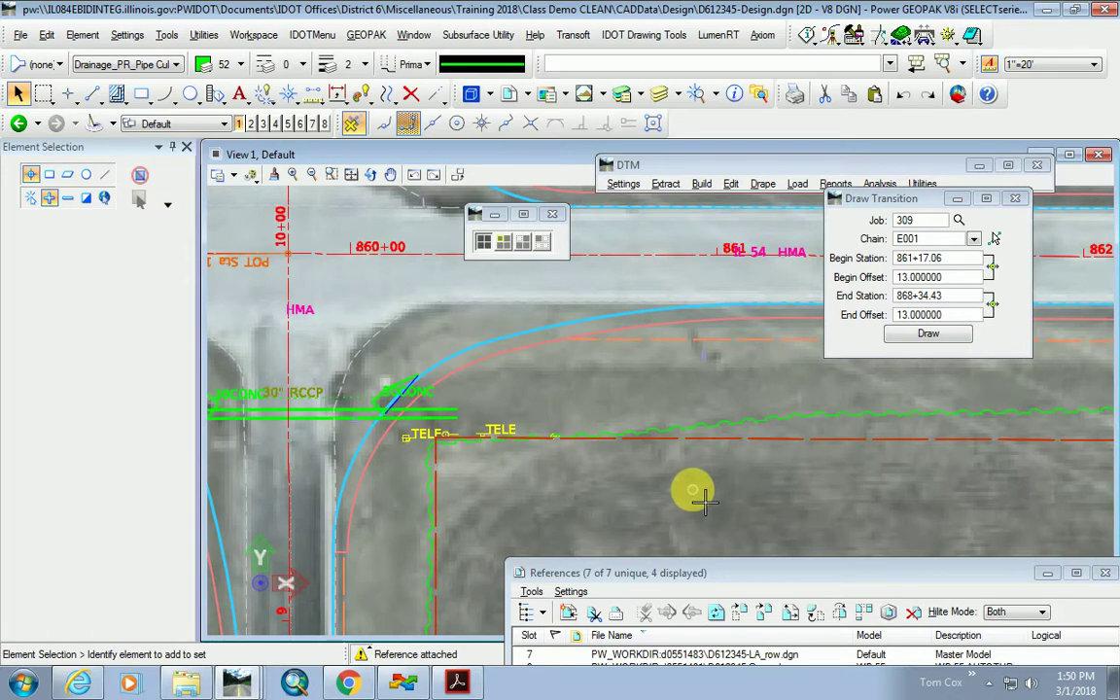
Close the References window, leaving the aerial photo and right-of-way lines on screen.
{"action": "scroll", "coordinate": [757, 500], "scroll_direction": "down", "scroll_amount": 2}
{"action": "scroll", "coordinate": [765, 496], "scroll_direction": "down", "scroll_amount": 2}
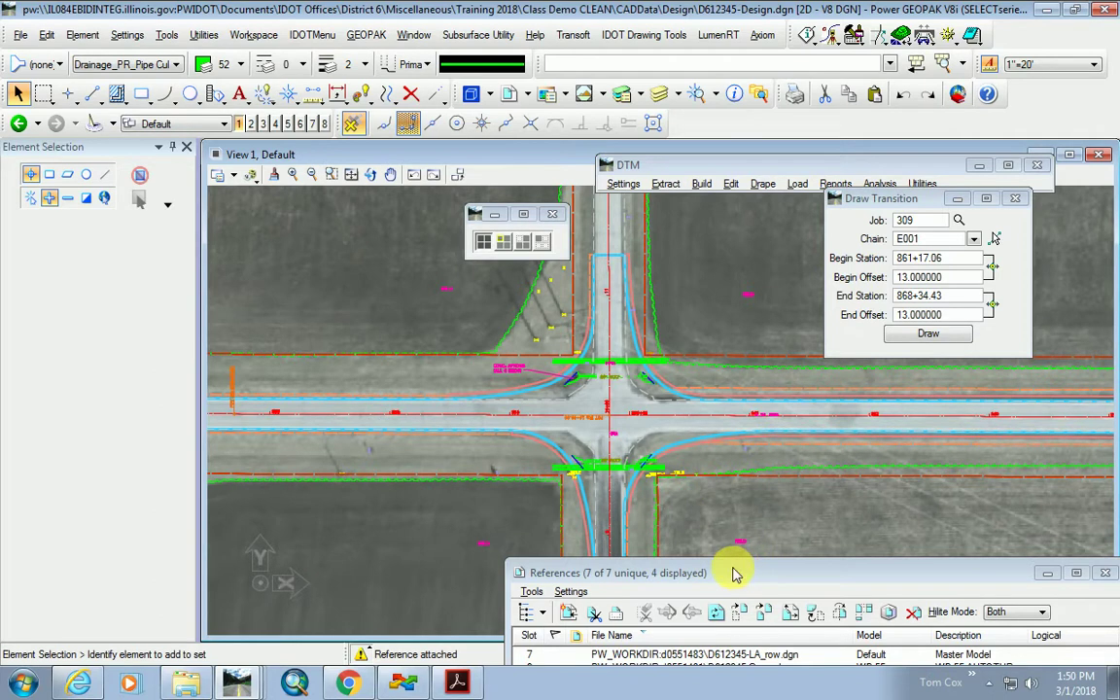
{"action": "scroll", "coordinate": [500, 476], "scroll_direction": "down", "scroll_amount": 2}
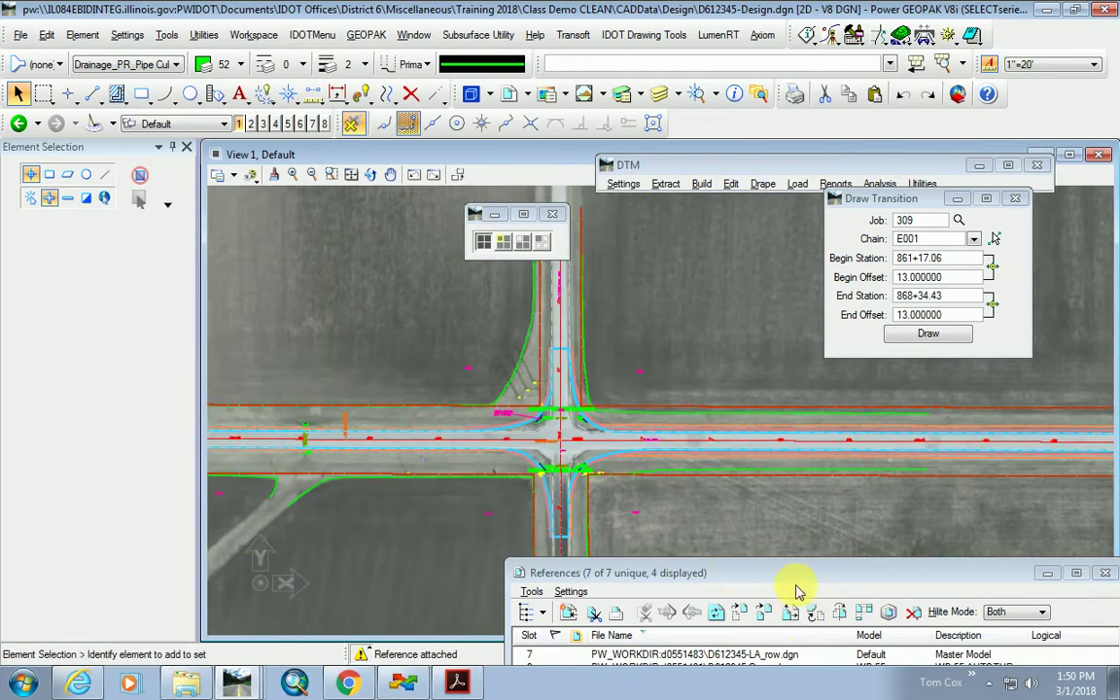
{"action": "left_click", "coordinate": [874, 520]}
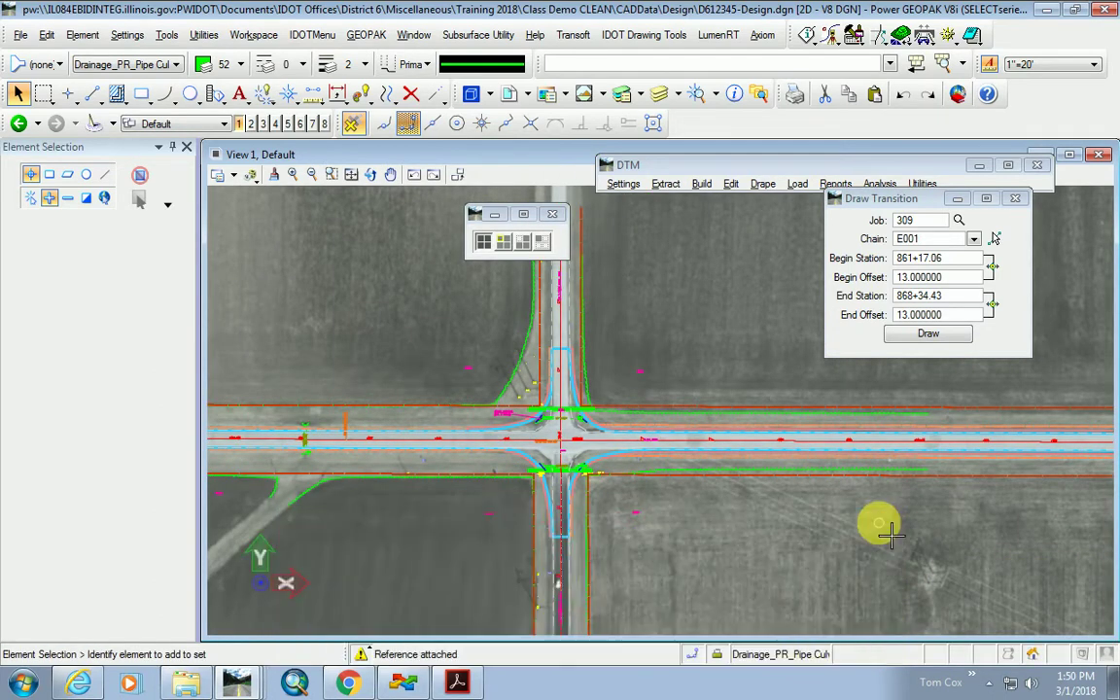
{"action": "scroll", "coordinate": [805, 399], "scroll_direction": "down", "scroll_amount": 2}
{"action": "scroll", "coordinate": [657, 408], "scroll_direction": "up", "scroll_amount": 2}
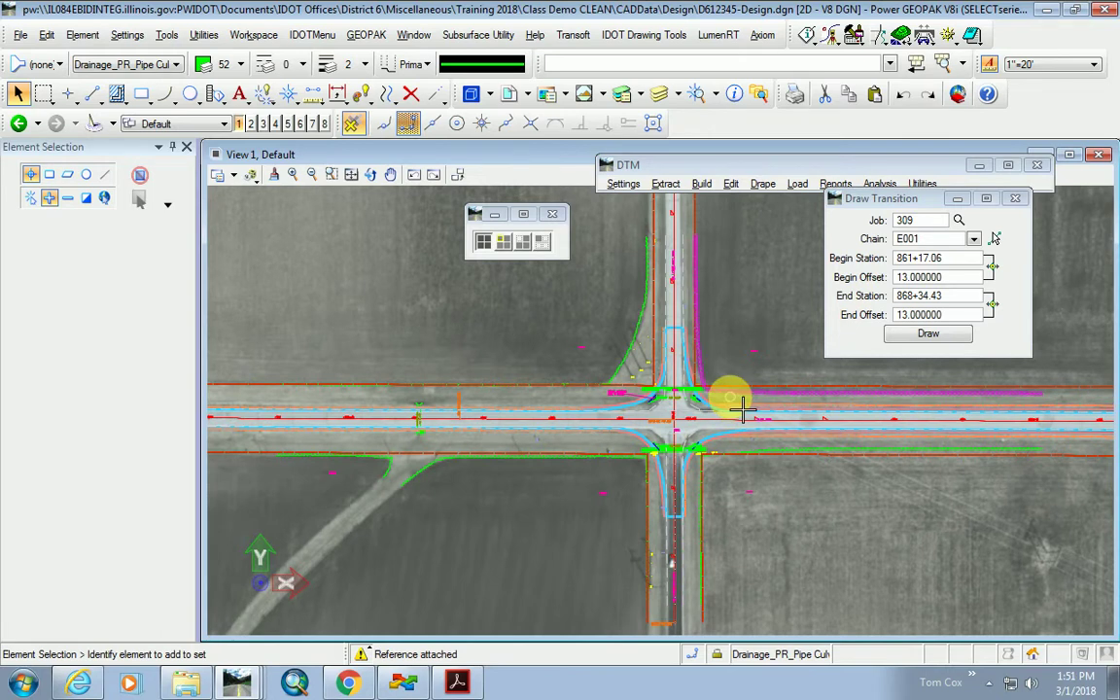
Close the Draw Transition dialog to clear the intersection plan.
{"action": "left_click", "coordinate": [1015, 198]}
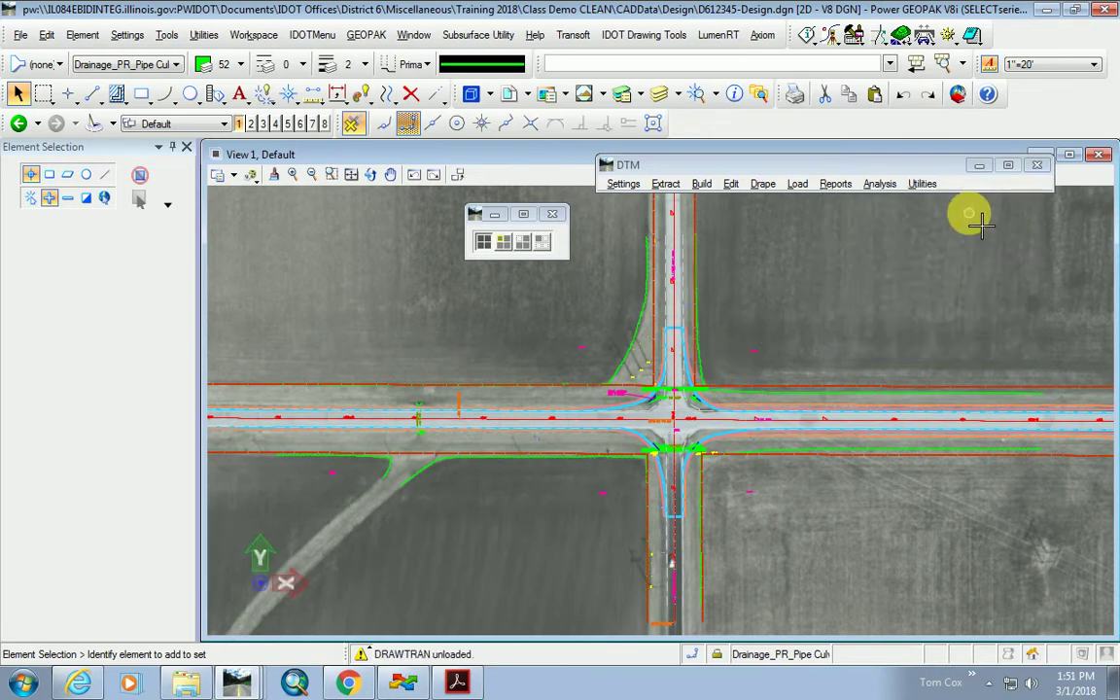
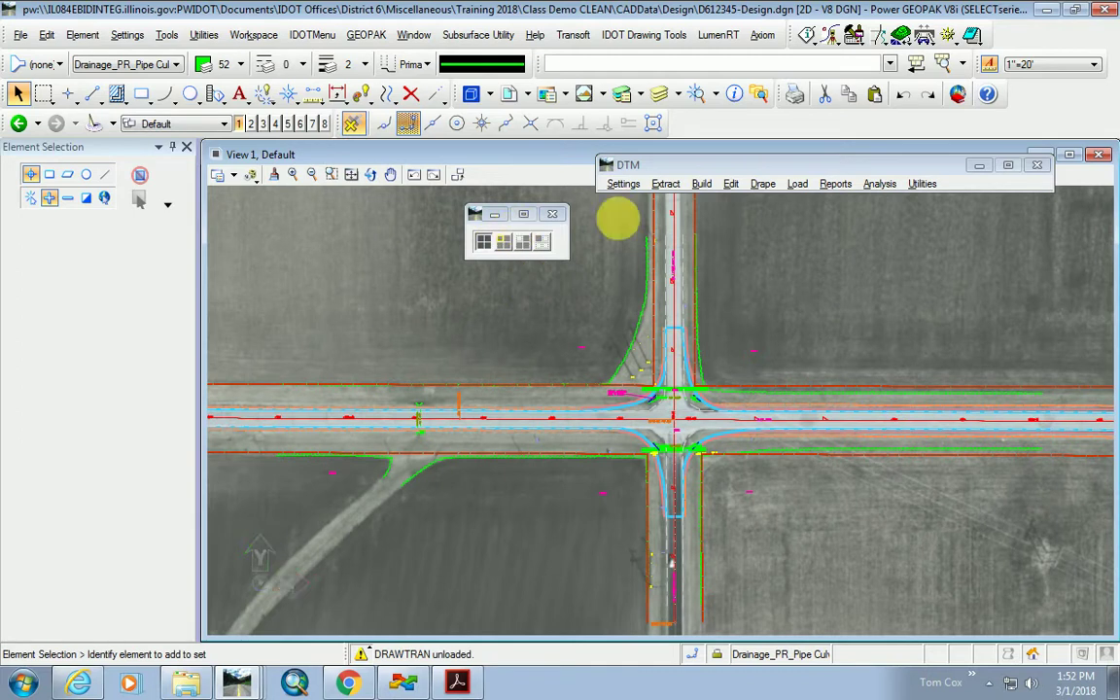
Look over the GEOPAK ROAD menu without choosing anything, then launch Project Manager from the GEOPAK toolbar.
{"action": "left_click", "coordinate": [367, 35]}
{"action": "mouse_move", "coordinate": [420, 87]}
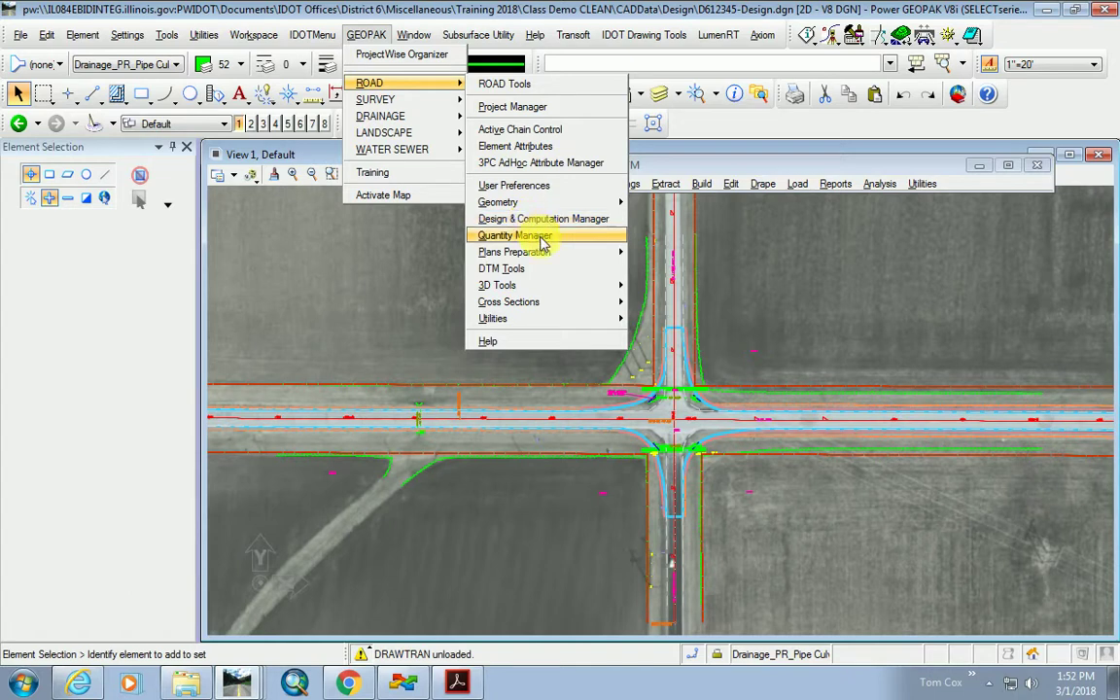
{"action": "left_click", "coordinate": [795, 273]}
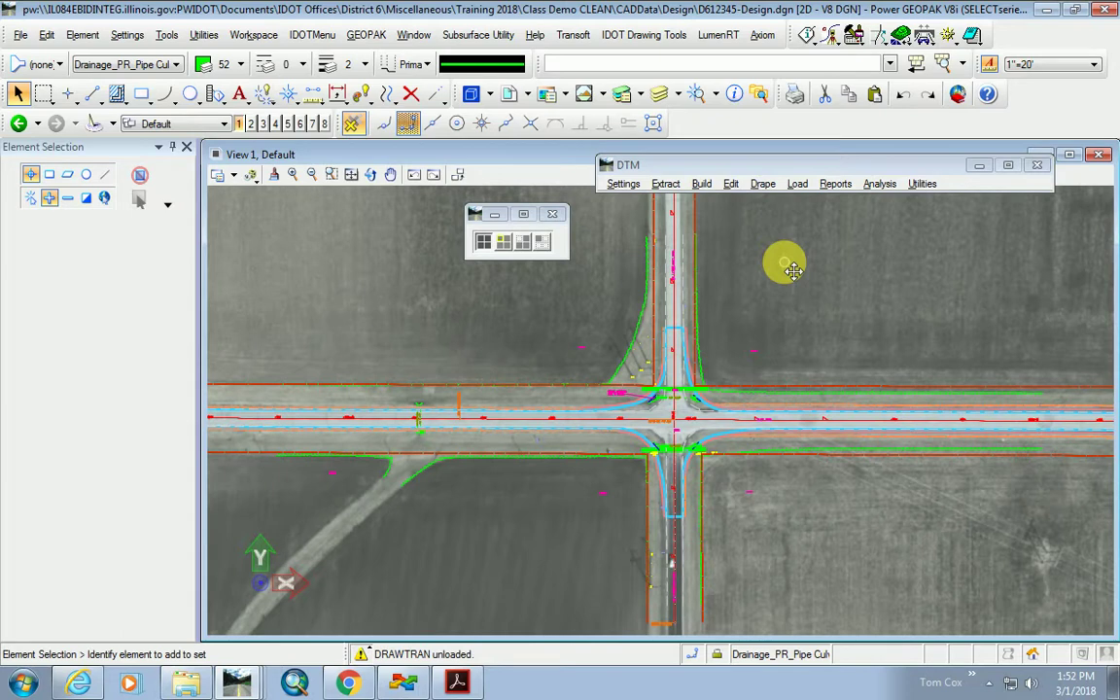
{"action": "left_click", "coordinate": [806, 35]}
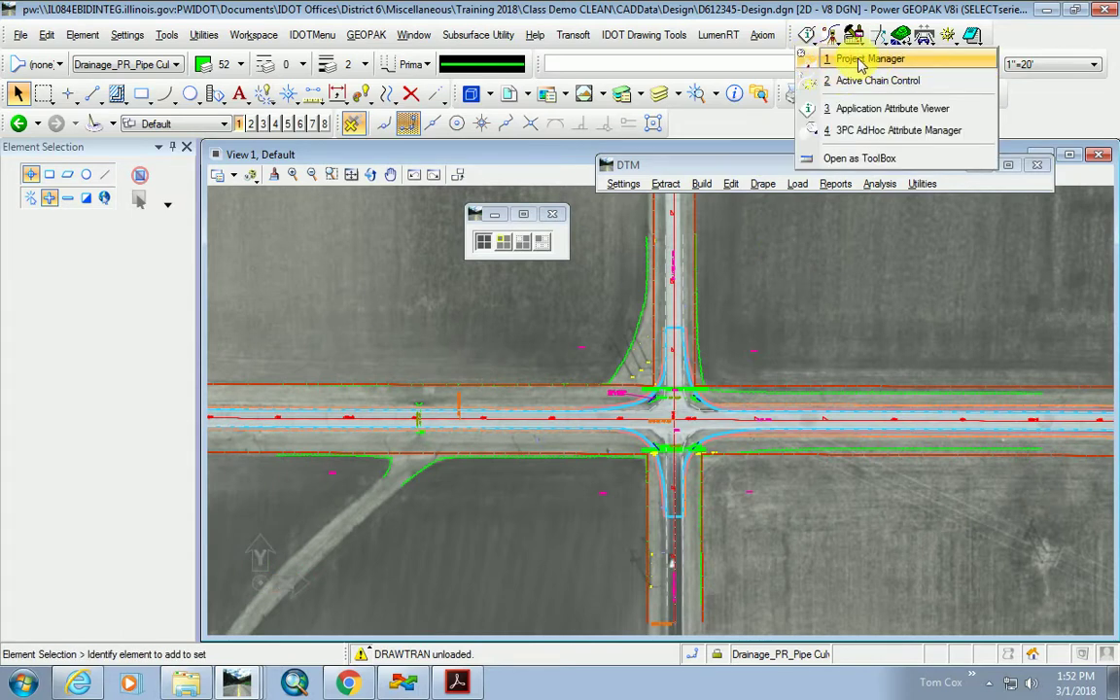
{"action": "left_click", "coordinate": [860, 60]}
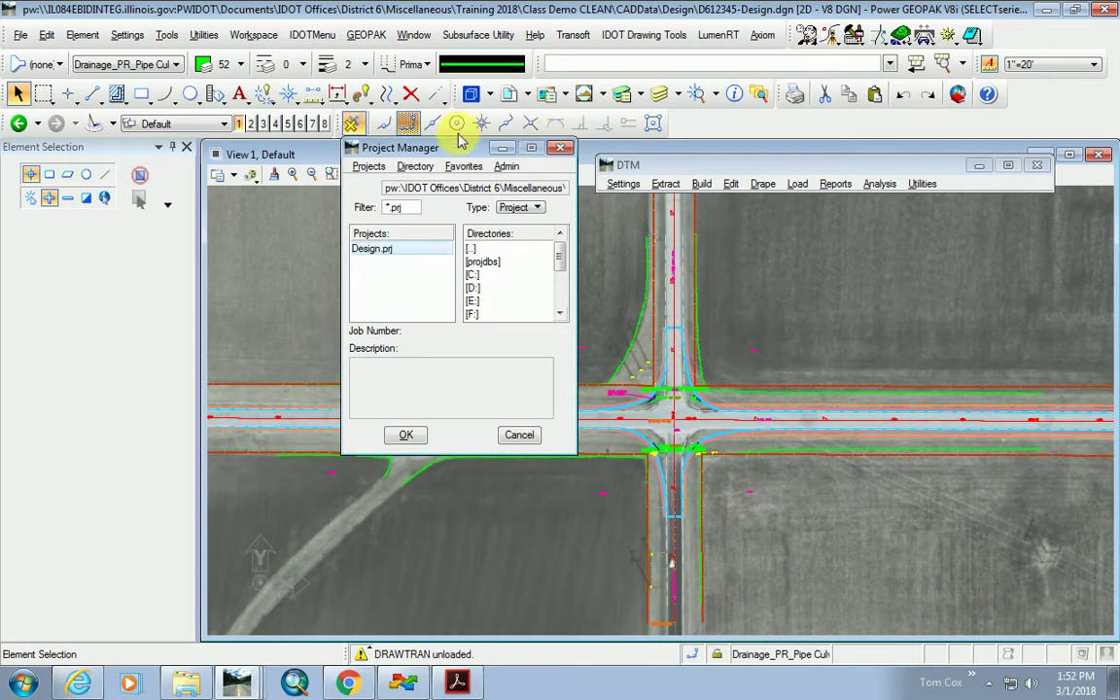
Browse Project Manager's directories through projdbs to W:\ProjectManager, listing adam.prj, D672962.prj and design.prj.
{"action": "left_click_drag", "start_coordinate": [445, 151], "coordinate": [458, 211]}
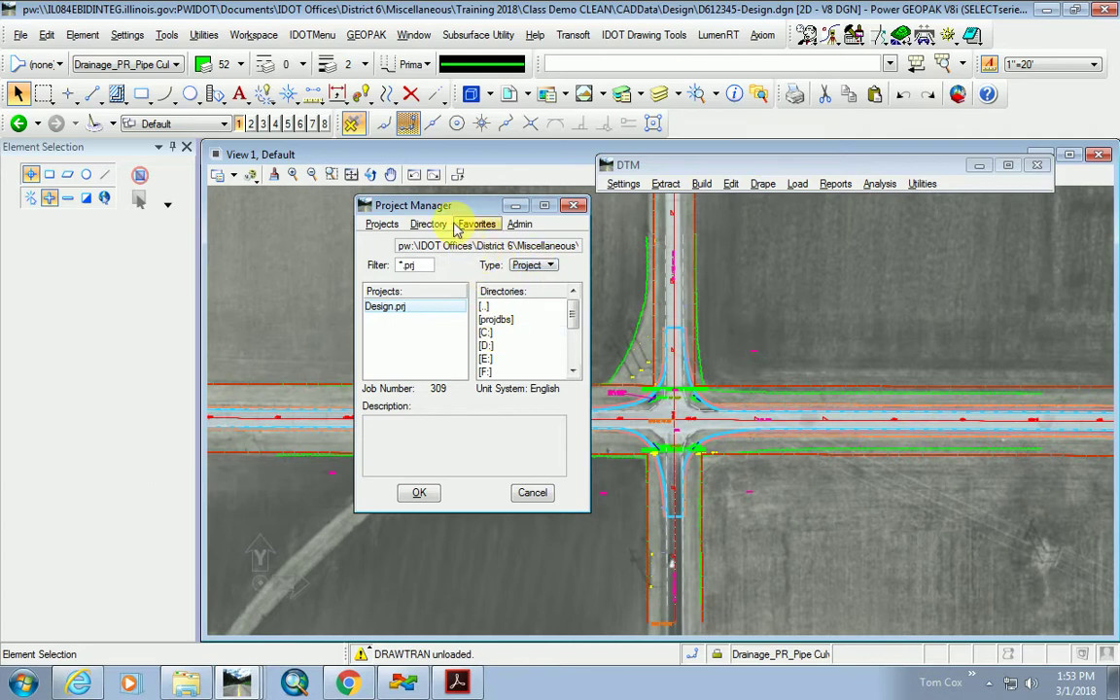
{"action": "double_click", "coordinate": [489, 317]}
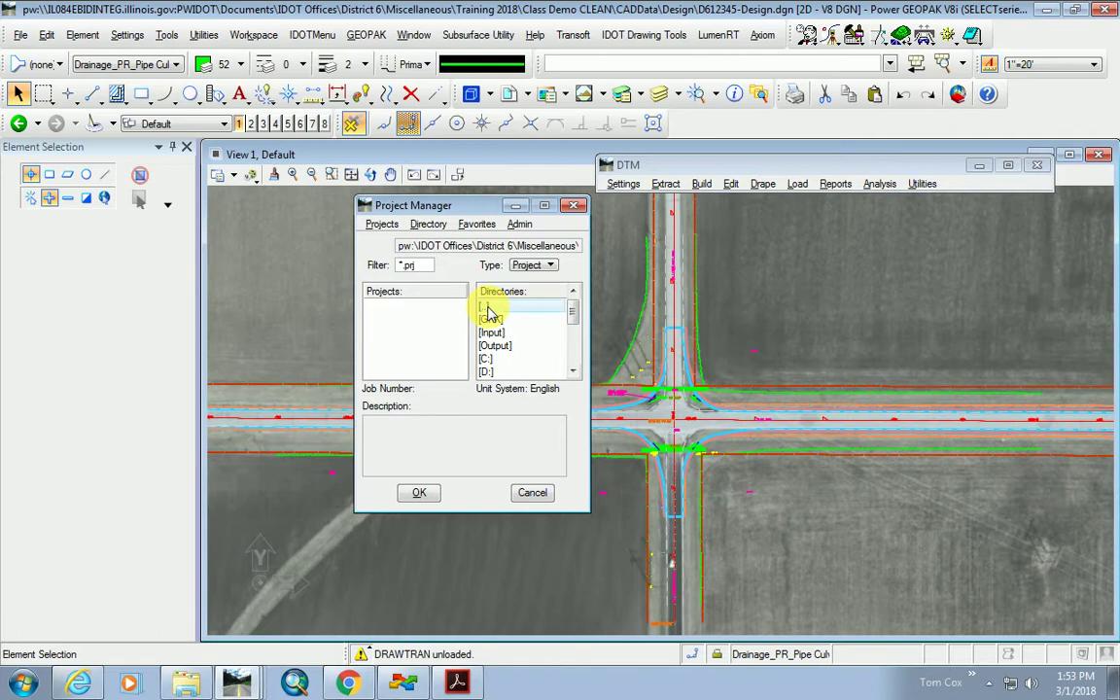
{"action": "double_click", "coordinate": [489, 318]}
{"action": "left_click_drag", "start_coordinate": [573, 312], "coordinate": [573, 352]}
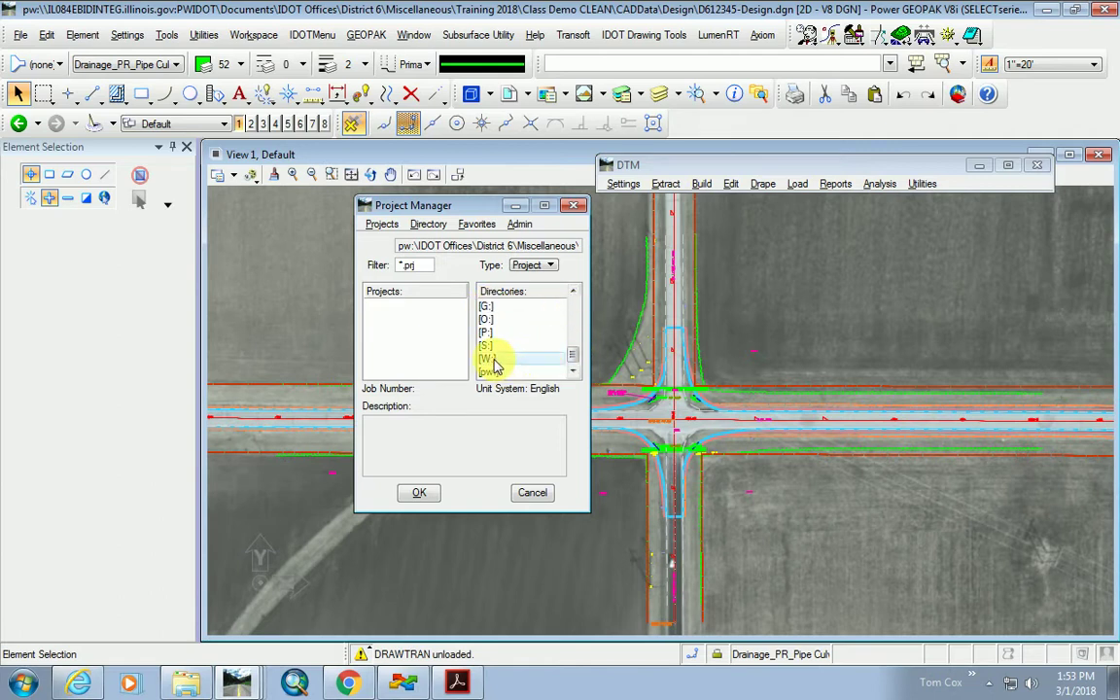
{"action": "double_click", "coordinate": [488, 358]}
{"action": "scroll", "coordinate": [526, 345], "scroll_direction": "down", "scroll_amount": 3}
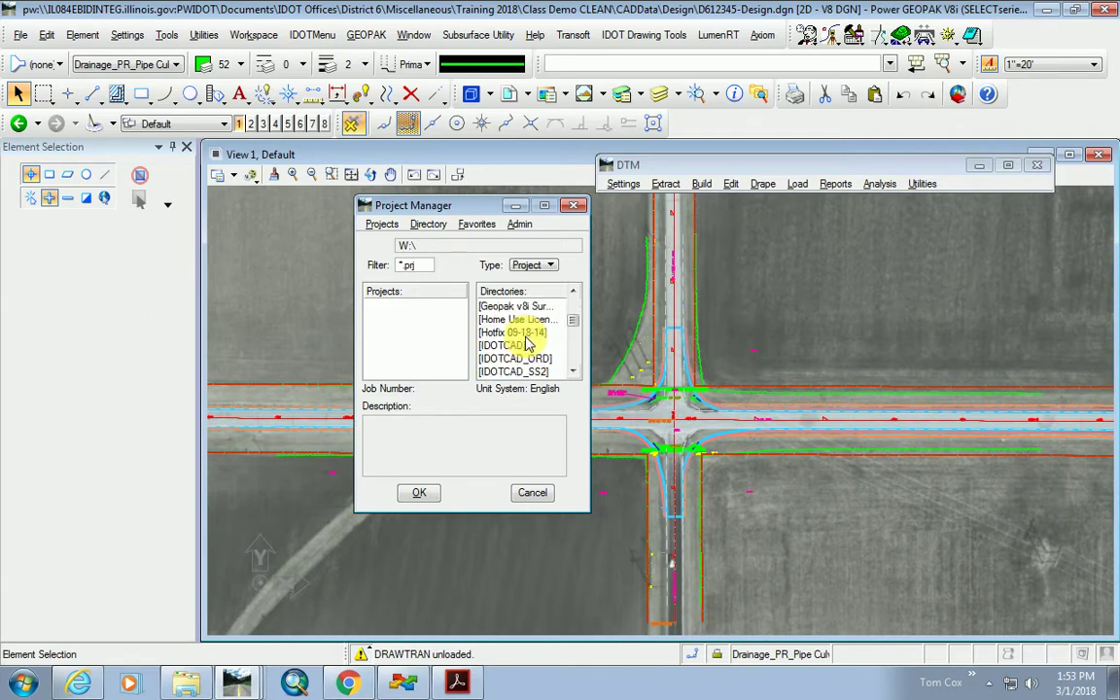
{"action": "scroll", "coordinate": [525, 345], "scroll_direction": "down", "scroll_amount": 2}
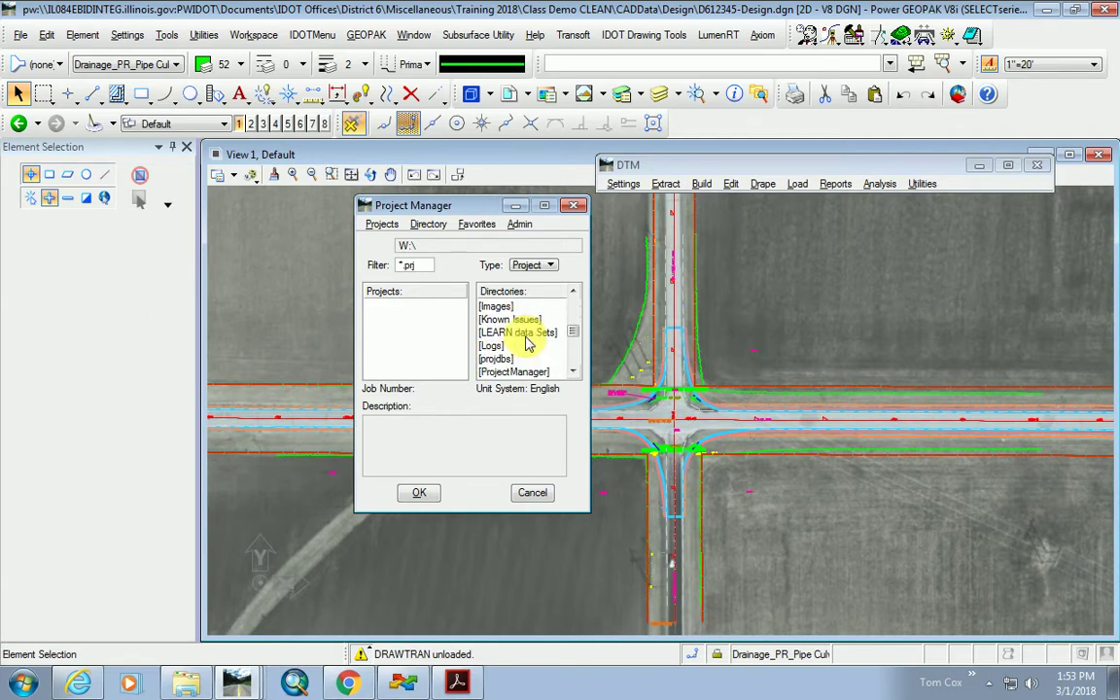
{"action": "double_click", "coordinate": [533, 371]}
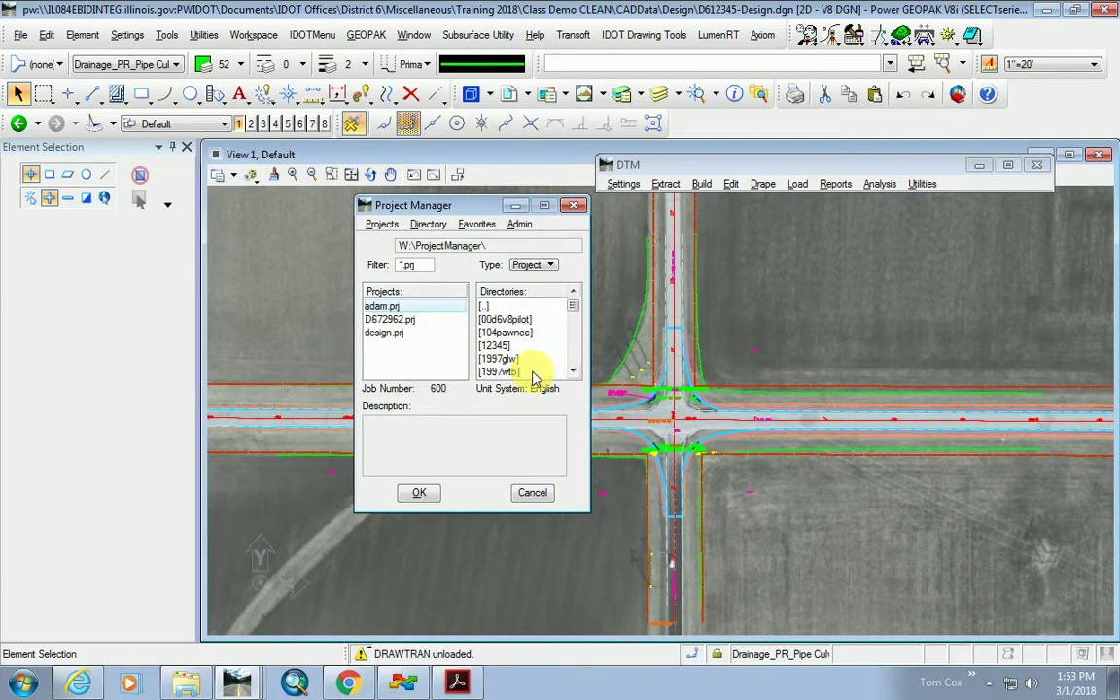
{"action": "scroll", "coordinate": [533, 369], "scroll_direction": "down", "scroll_amount": 2}
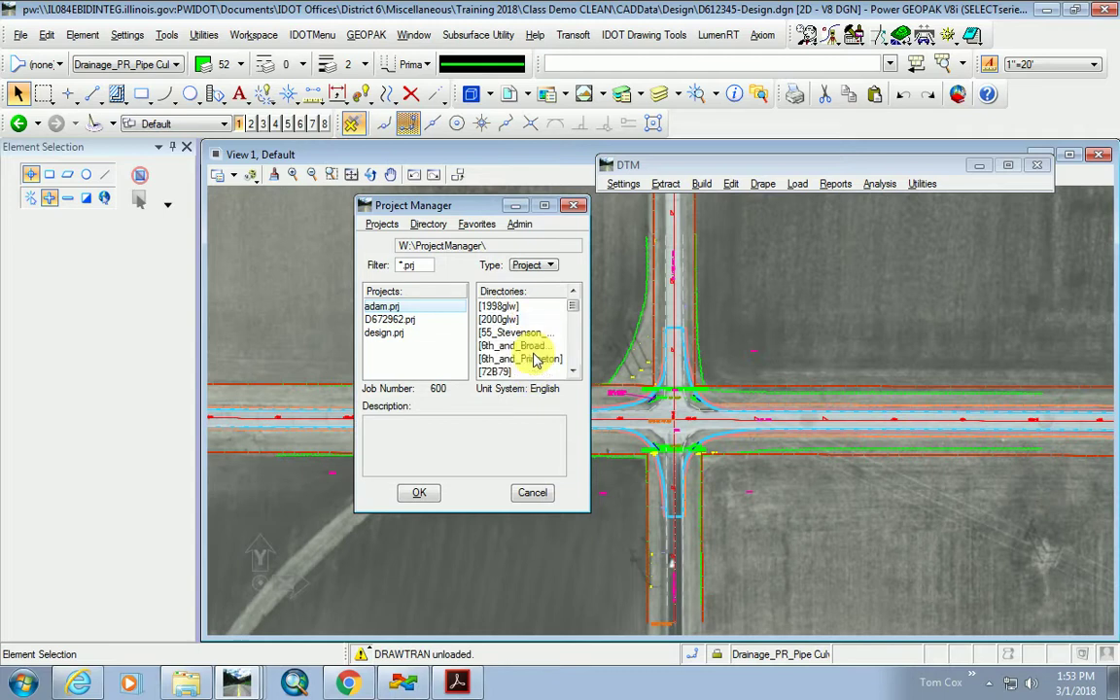
{"action": "left_click", "coordinate": [428, 223]}
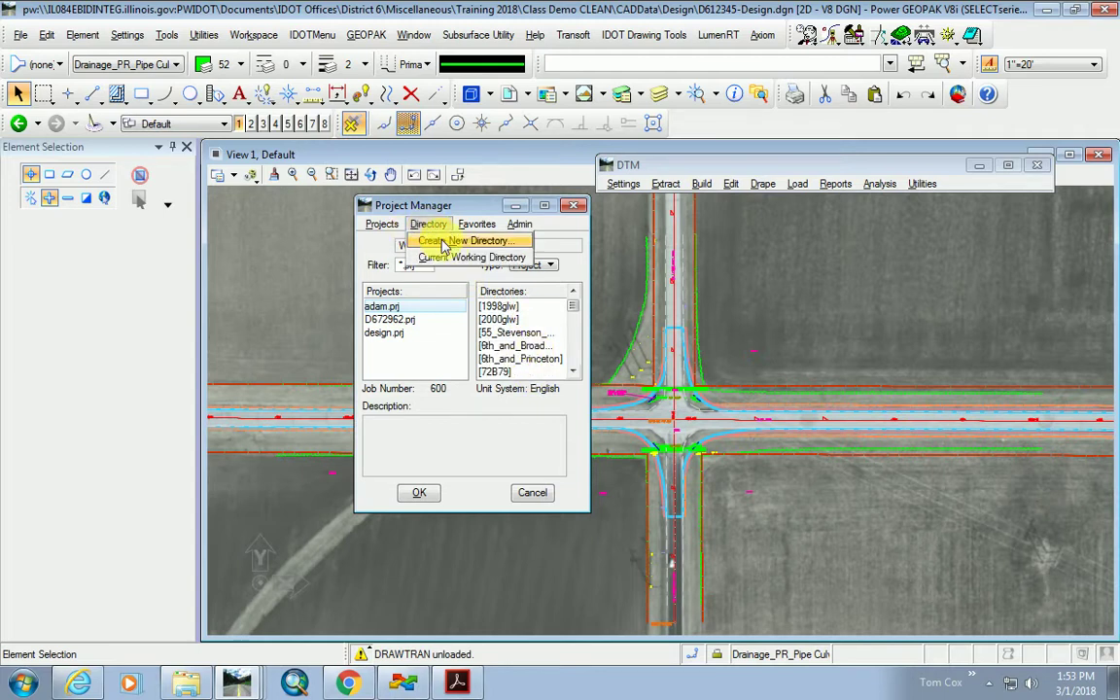
Create a new directory named '1'.
{"action": "left_click", "coordinate": [457, 241]}
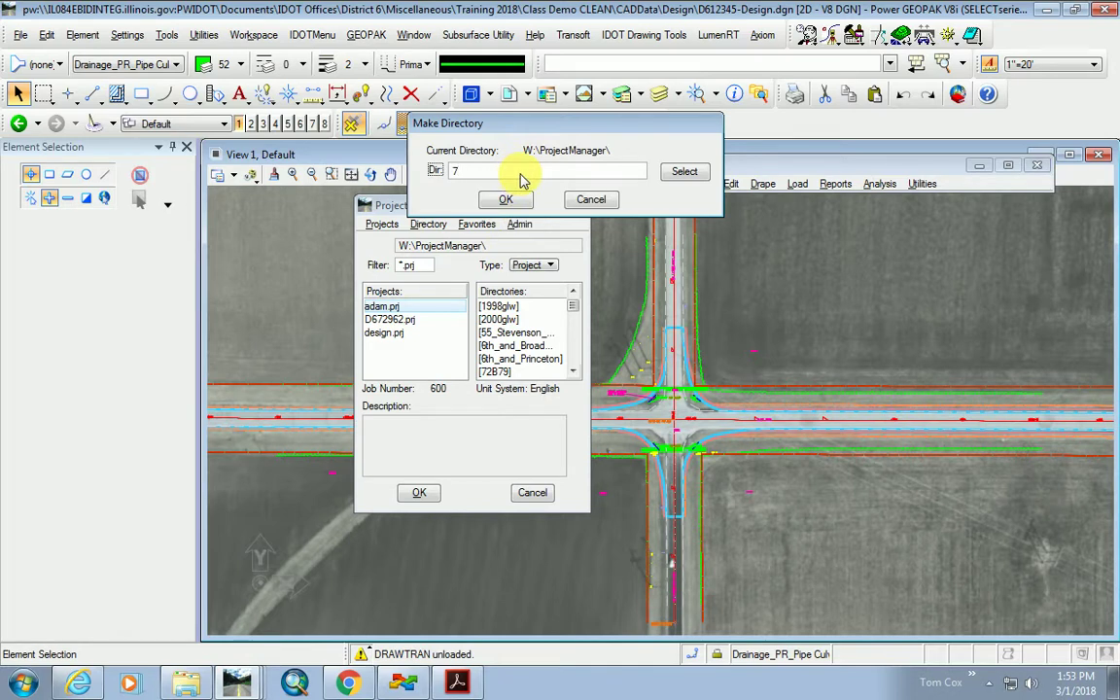
{"action": "type", "text": "12345"}
{"action": "left_click", "coordinate": [522, 202]}
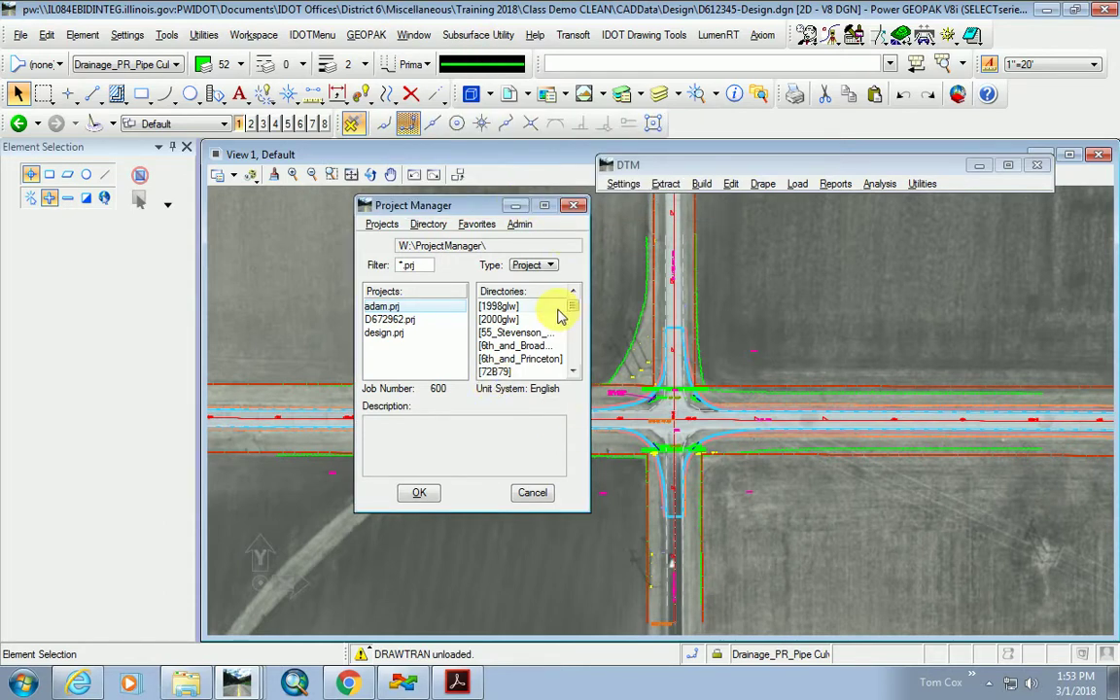
Open the 12345 folder so Design.prj with job number 309 is listed.
{"action": "scroll", "coordinate": [510, 330], "scroll_direction": "up", "scroll_amount": 2}
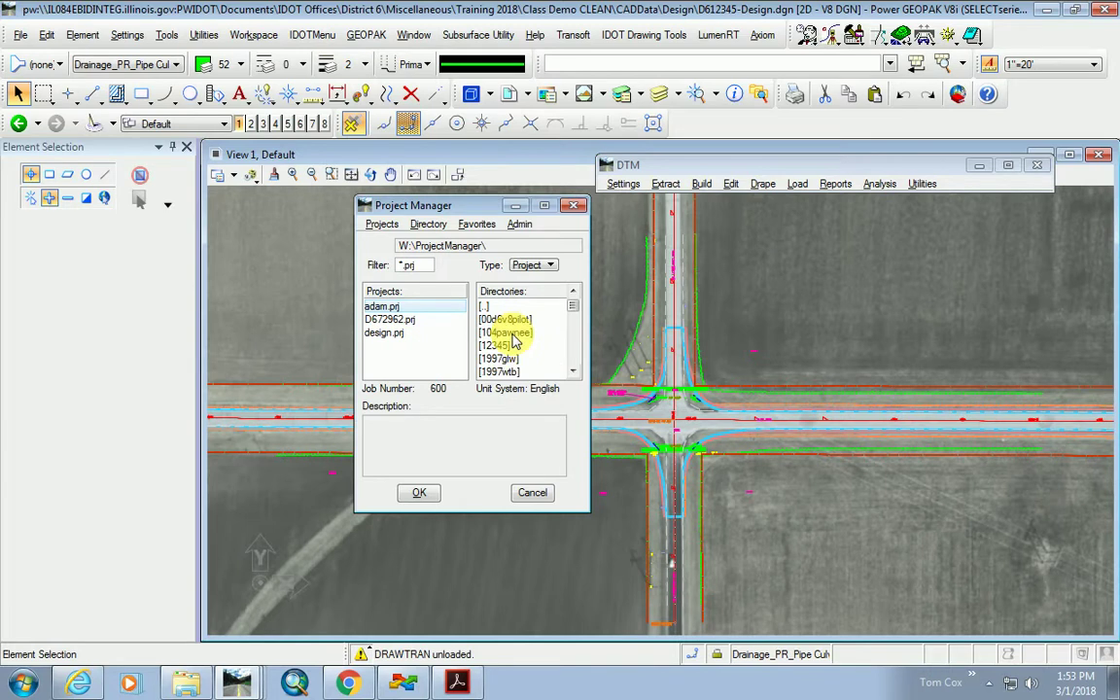
{"action": "scroll", "coordinate": [505, 345], "scroll_direction": "down", "scroll_amount": 10}
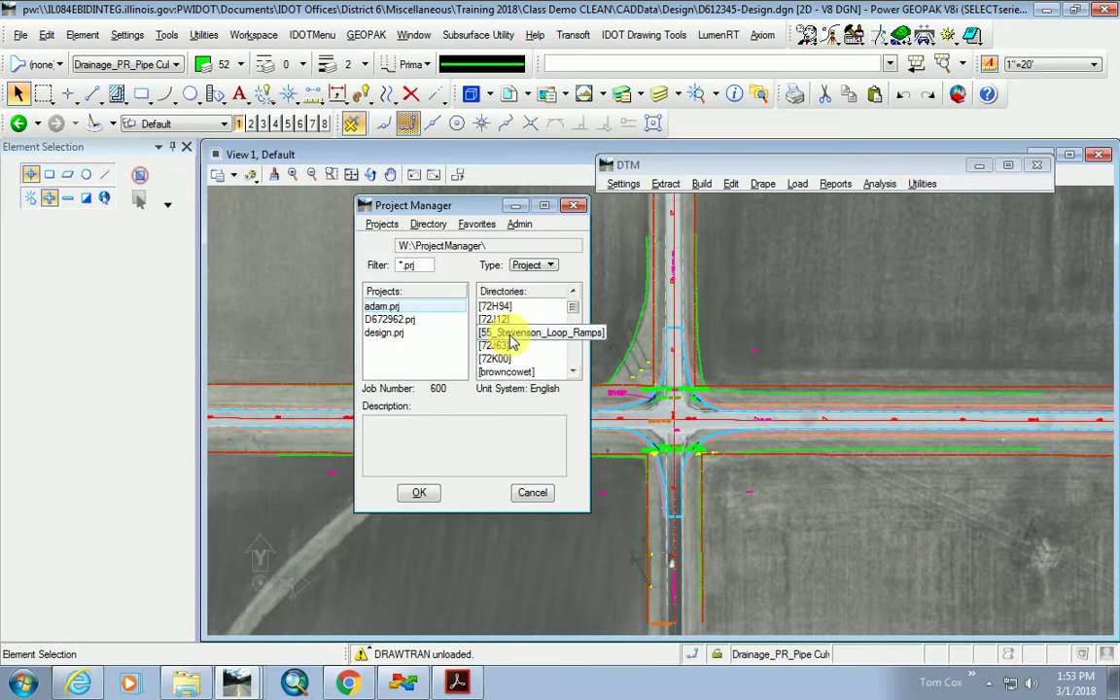
{"action": "scroll", "coordinate": [544, 341], "scroll_direction": "down", "scroll_amount": 2}
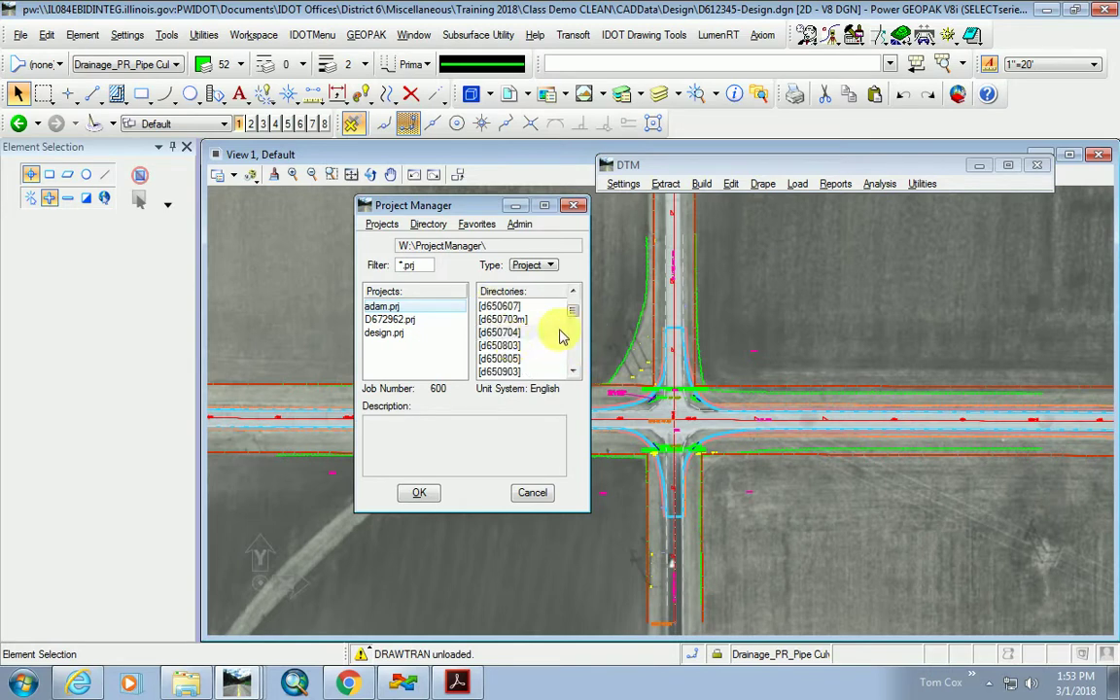
{"action": "left_click_drag", "start_coordinate": [574, 311], "coordinate": [573, 345]}
{"action": "scroll", "coordinate": [540, 337], "scroll_direction": "up", "scroll_amount": 10}
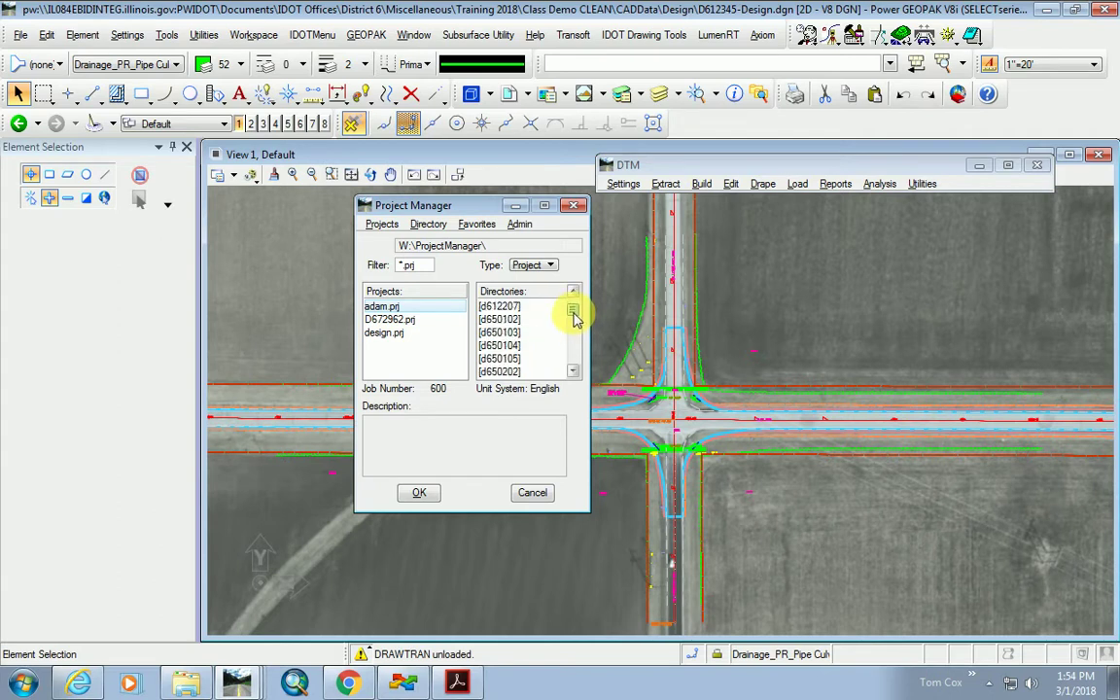
{"action": "scroll", "coordinate": [491, 331], "scroll_direction": "up", "scroll_amount": 10}
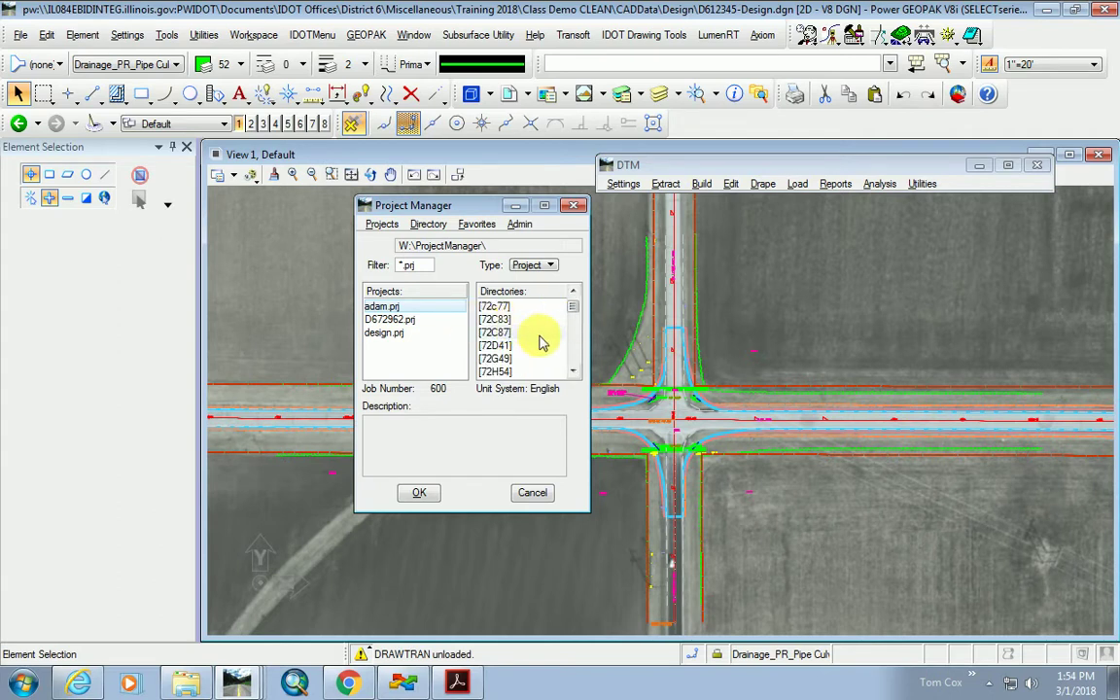
{"action": "mouse_move", "coordinate": [572, 307]}
{"action": "left_mouse_down"}
{"action": "mouse_move", "coordinate": [577, 376]}
{"action": "mouse_move", "coordinate": [512, 362]}
{"action": "mouse_move", "coordinate": [513, 350]}
{"action": "mouse_move", "coordinate": [570, 357]}
{"action": "mouse_move", "coordinate": [532, 353]}
{"action": "mouse_move", "coordinate": [573, 355]}
{"action": "mouse_move", "coordinate": [574, 300]}
{"action": "left_mouse_up"}
{"action": "left_click", "coordinate": [501, 347]}
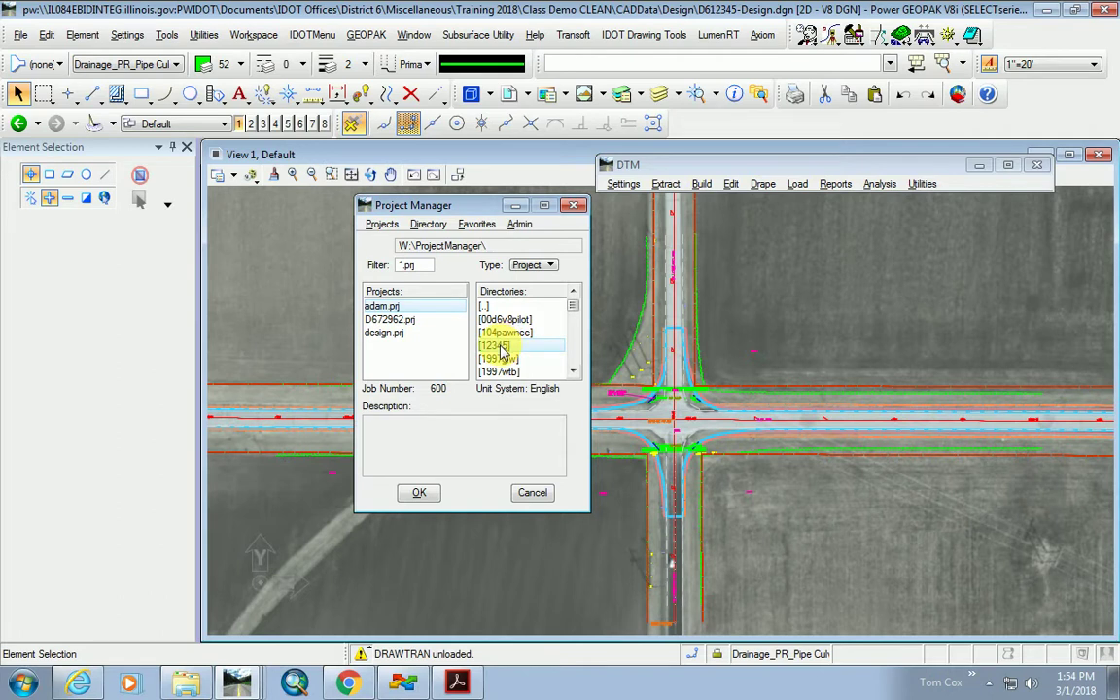
{"action": "double_click", "coordinate": [501, 348]}
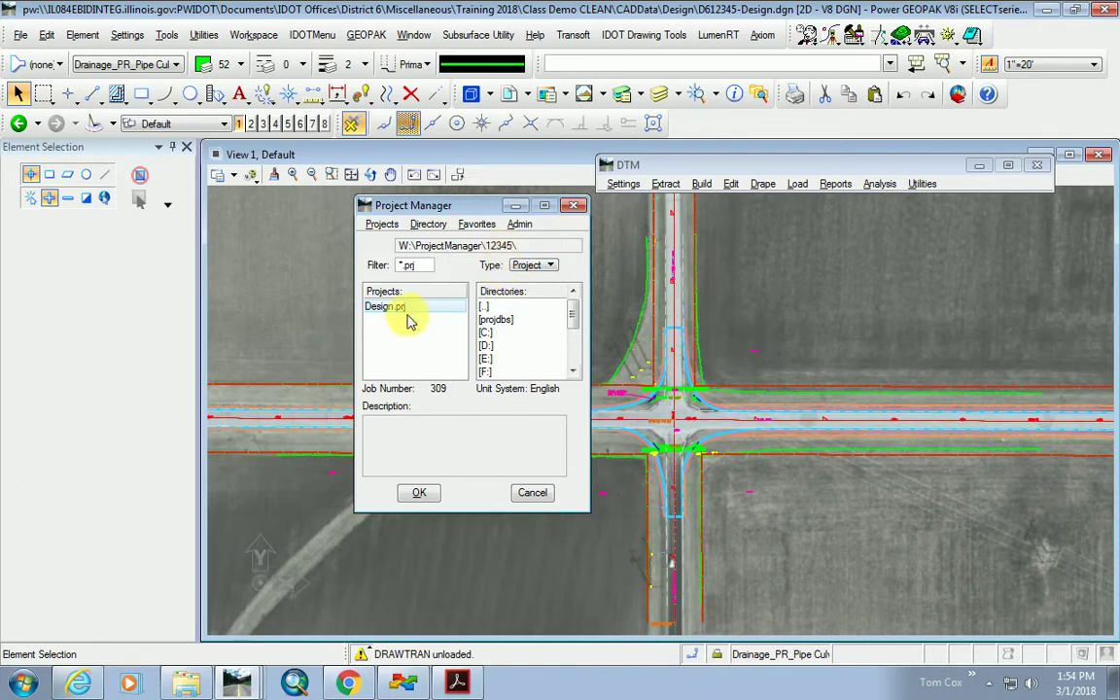
Delete the Design.prj project, confirming the alert.
{"action": "left_click", "coordinate": [382, 229]}
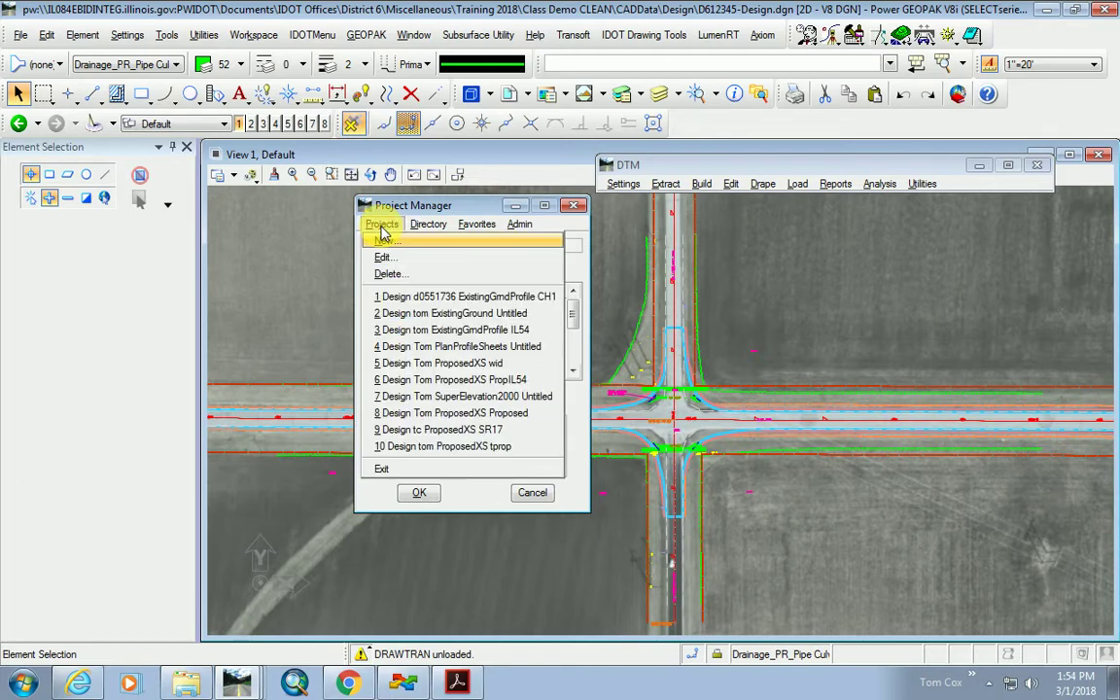
{"action": "left_click", "coordinate": [387, 277]}
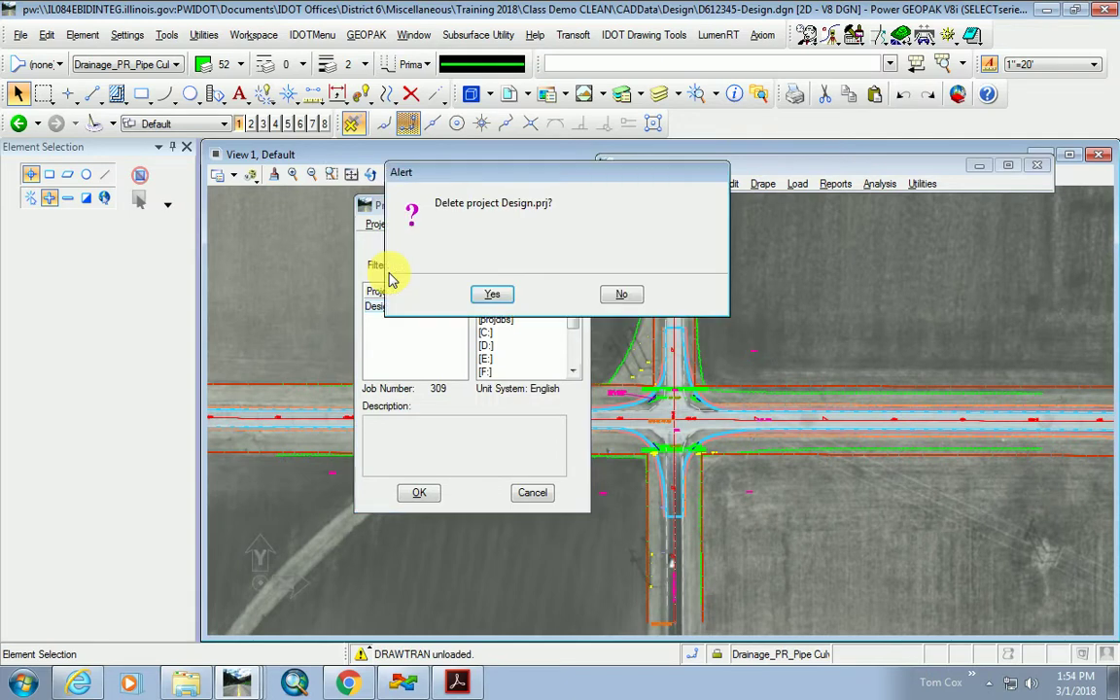
{"action": "left_click", "coordinate": [500, 293]}
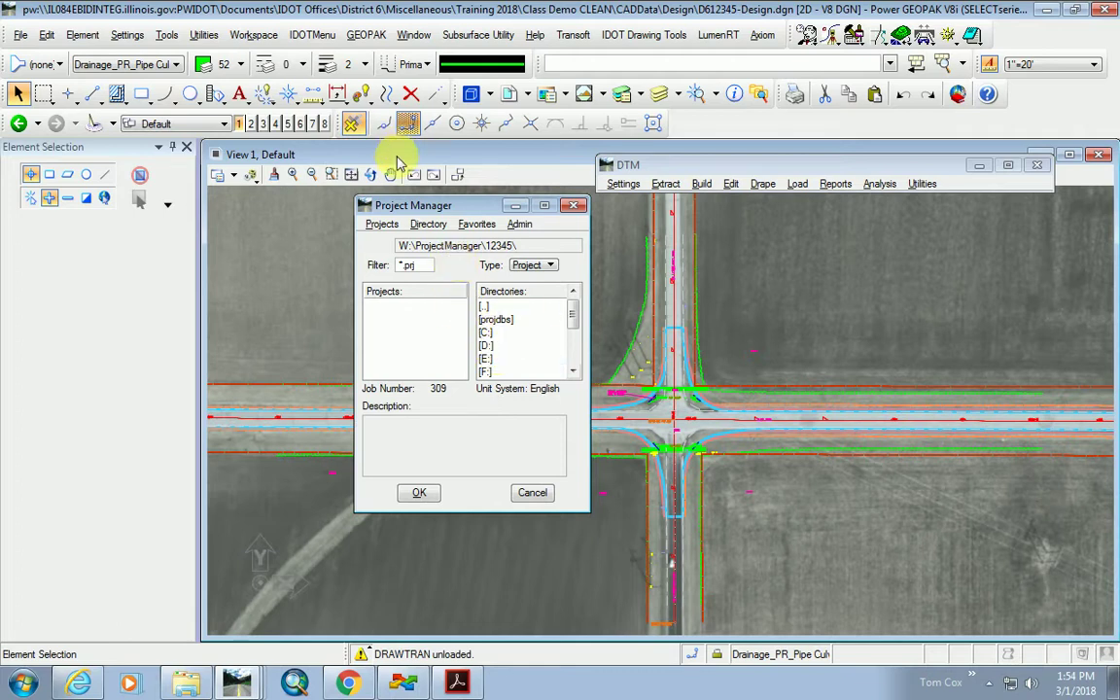
Start a new project in the Create New Project dialog.
{"action": "left_click", "coordinate": [381, 225]}
{"action": "left_click", "coordinate": [394, 240]}
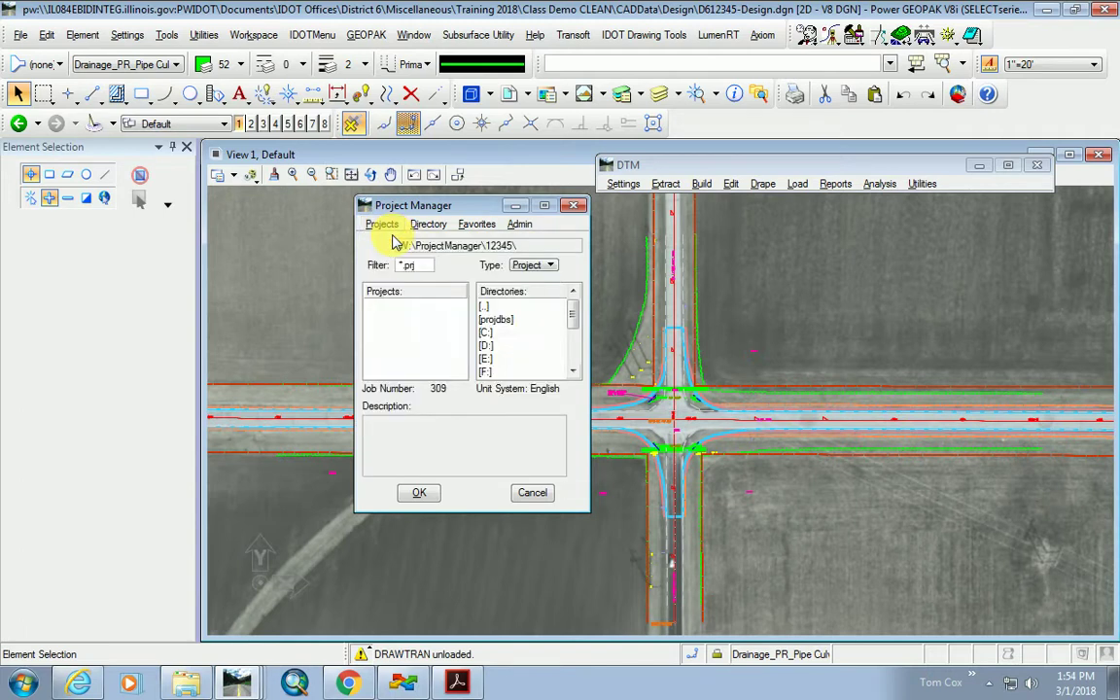
{"action": "left_click_drag", "start_coordinate": [333, 187], "coordinate": [595, 280]}
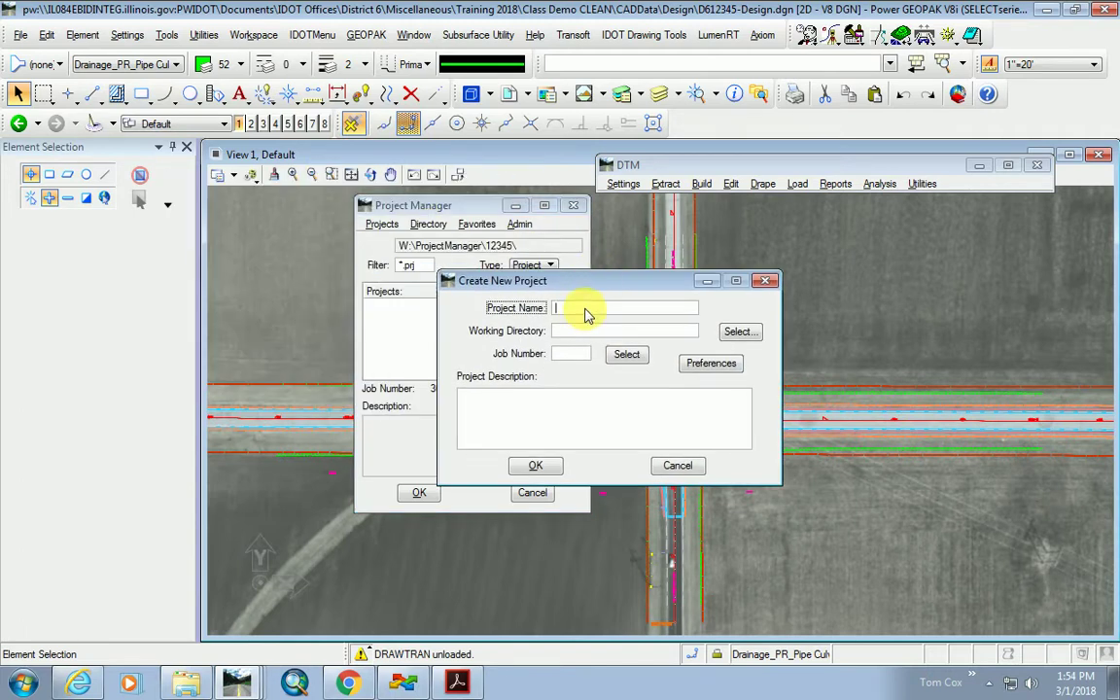
Name the new project Design and review its user and COGO preferences.
{"action": "type", "text": "Design"}
{"action": "left_click", "coordinate": [710, 364]}
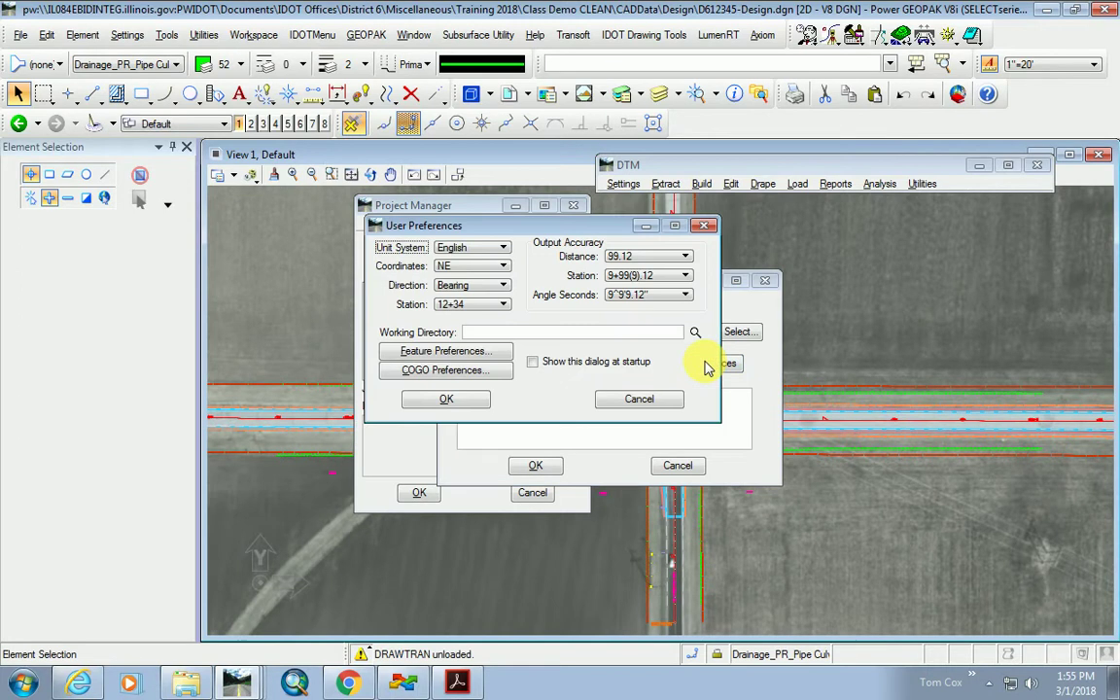
{"action": "left_click", "coordinate": [476, 370]}
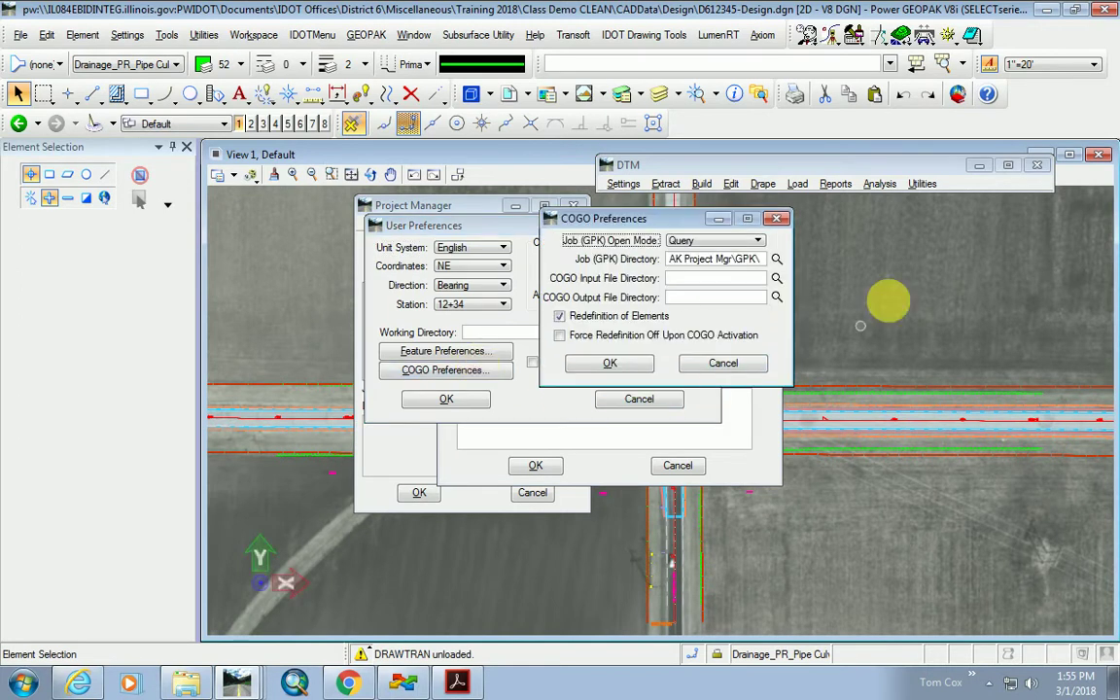
{"action": "left_click_drag", "start_coordinate": [753, 258], "coordinate": [606, 282]}
{"action": "left_click", "coordinate": [632, 366]}
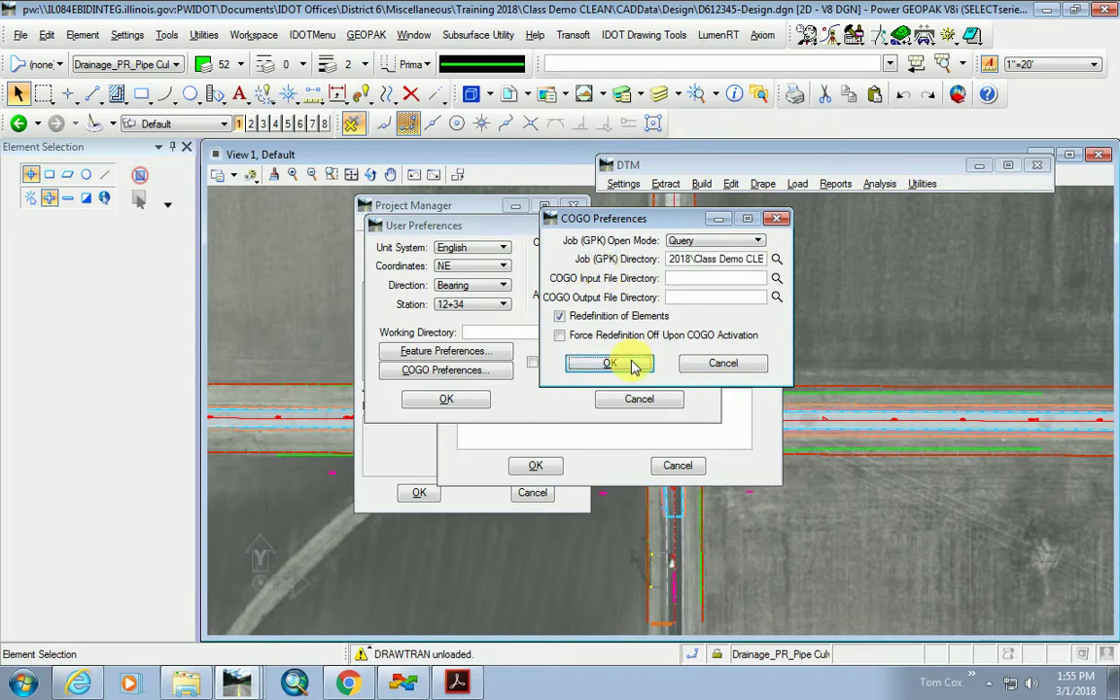
{"action": "left_click", "coordinate": [447, 399]}
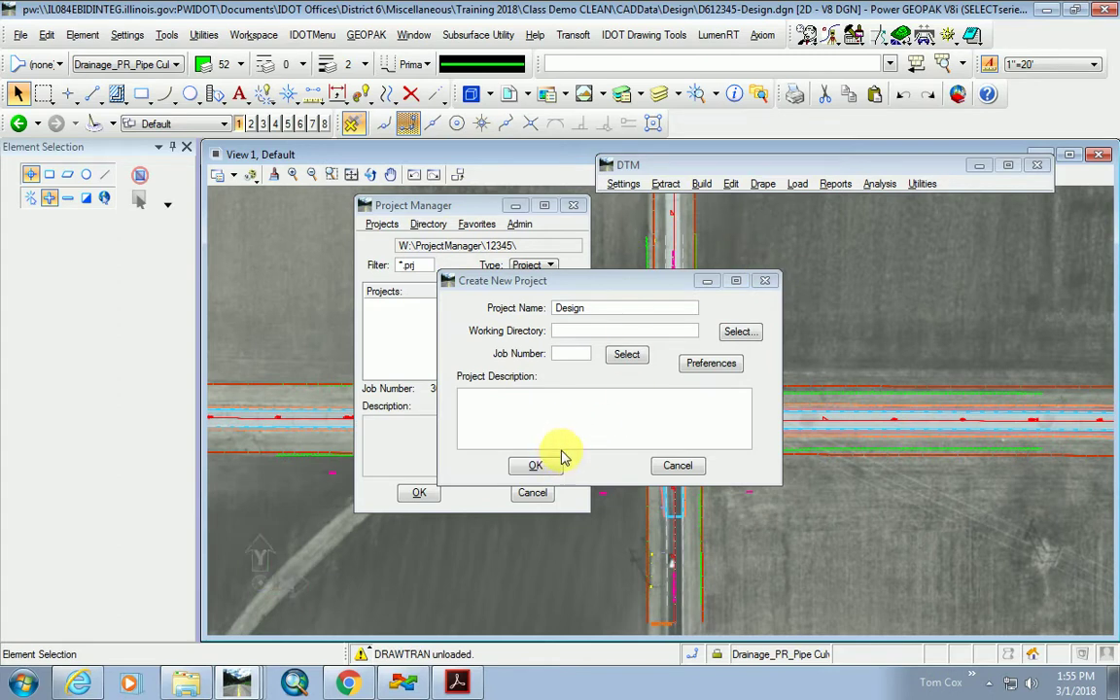
Assign job309.gpk as the job number and create the Design project.
{"action": "left_click", "coordinate": [628, 356]}
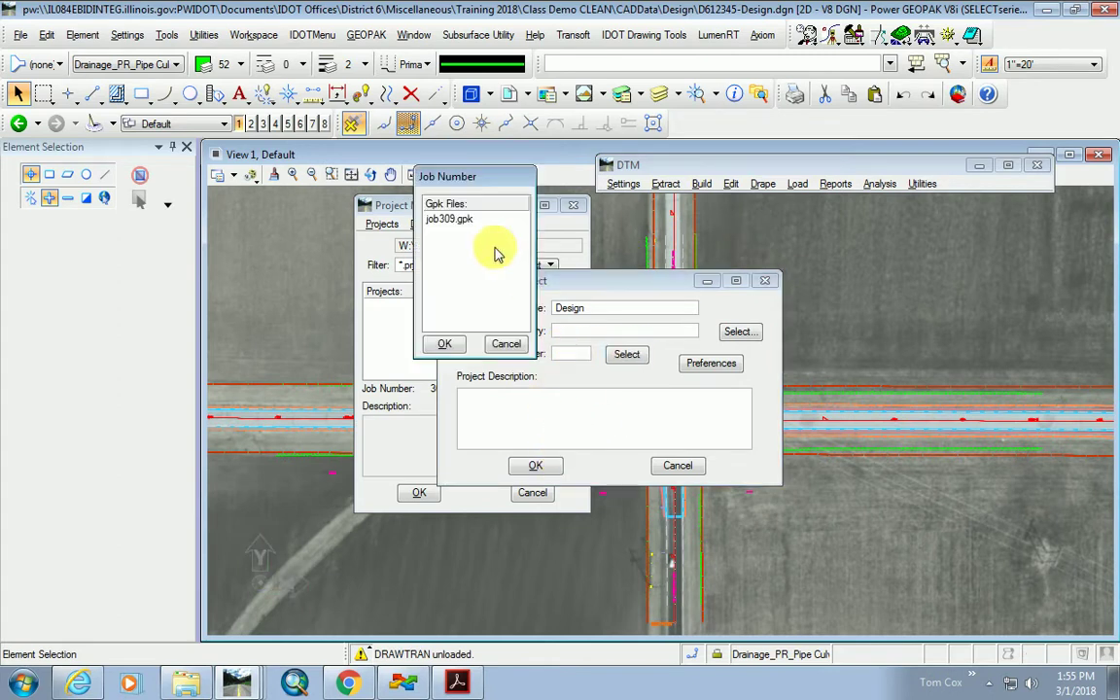
{"action": "left_click", "coordinate": [450, 219]}
{"action": "left_click", "coordinate": [444, 344]}
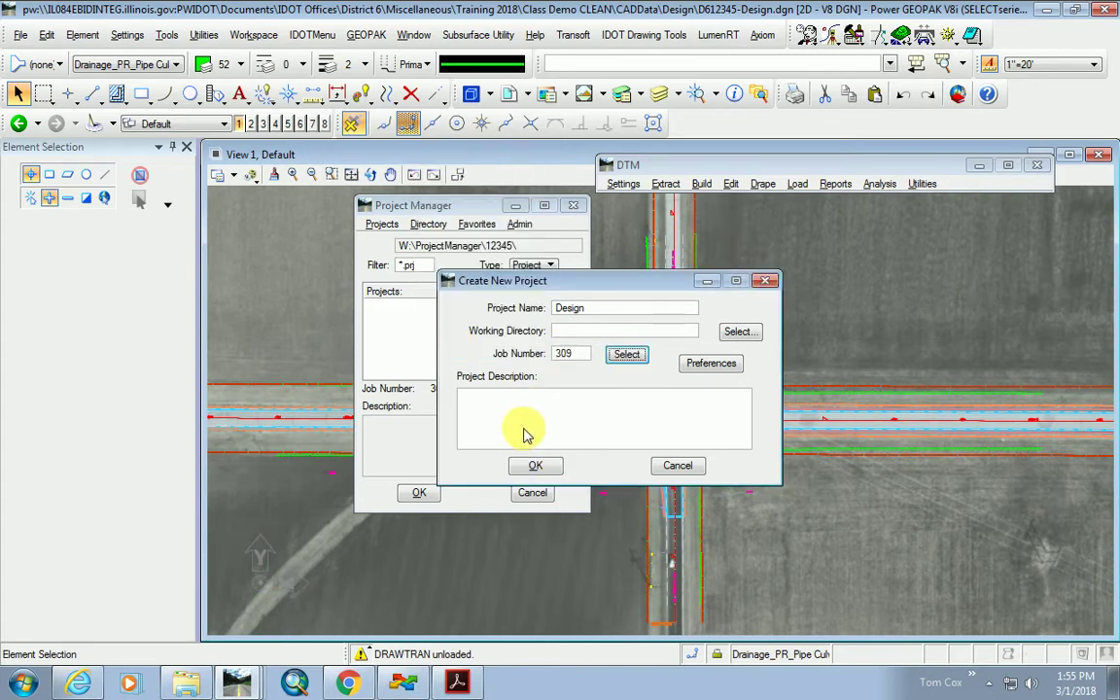
{"action": "left_click", "coordinate": [538, 465]}
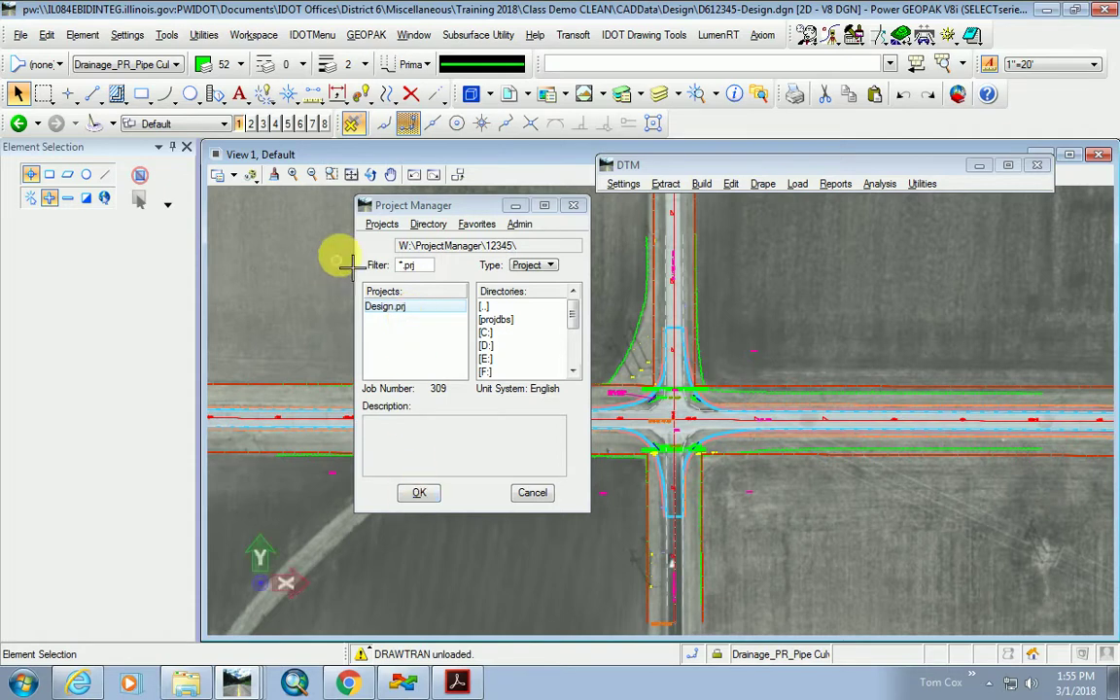
Open the Design project's user list and delete the existing user with their files.
{"action": "left_click", "coordinate": [419, 492]}
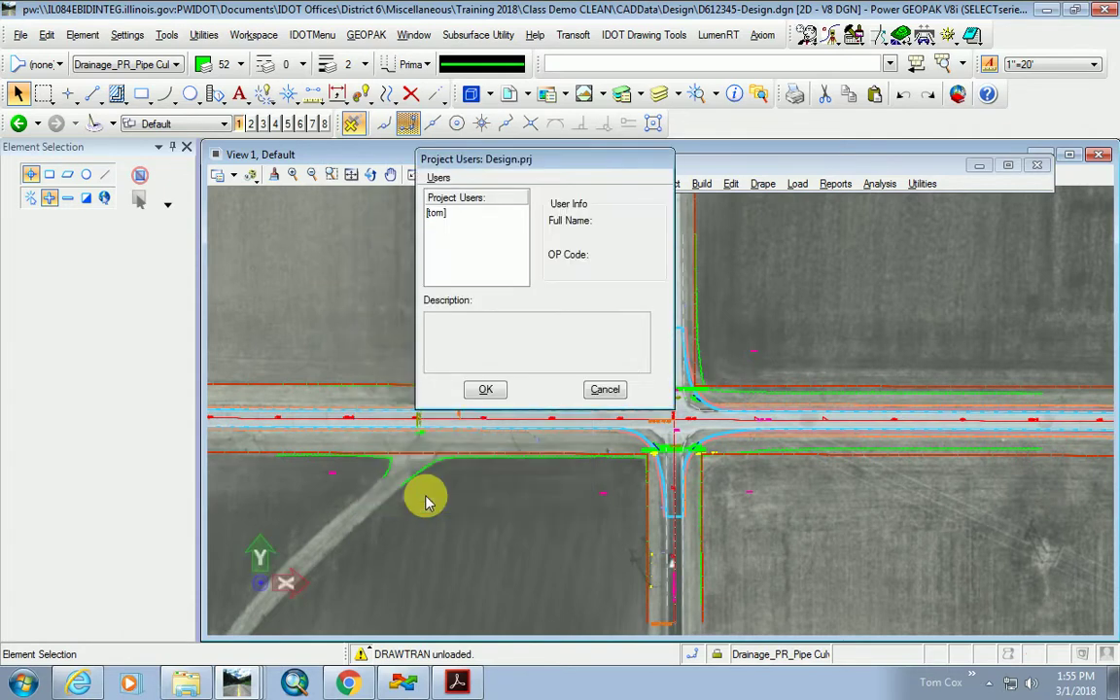
{"action": "left_click", "coordinate": [436, 213]}
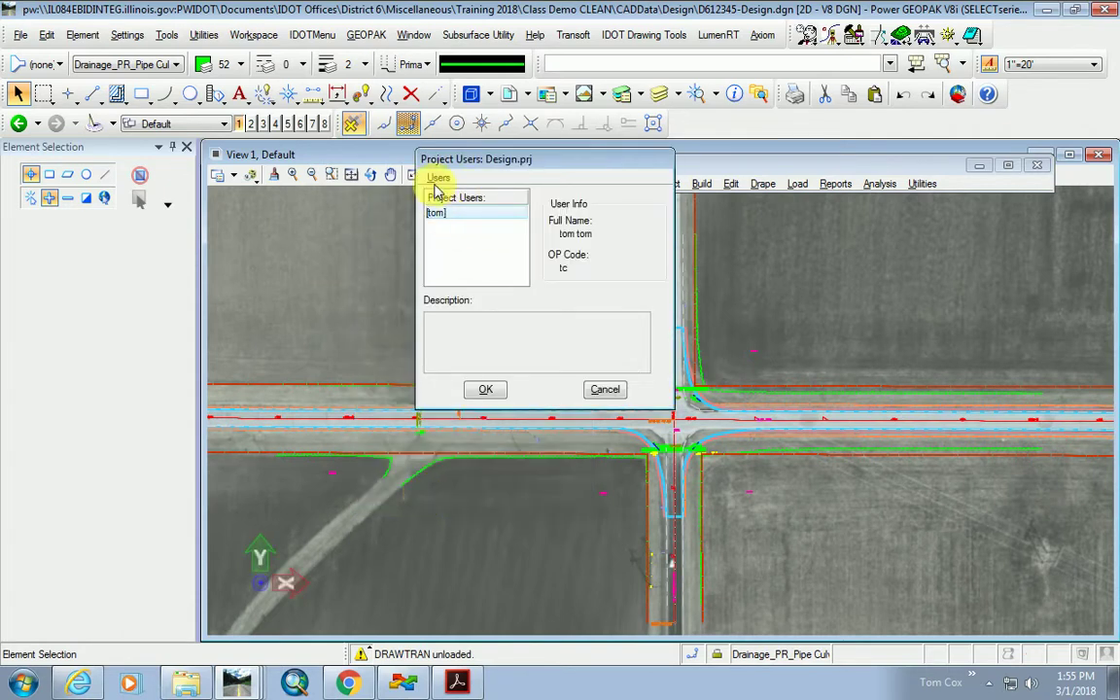
{"action": "left_click", "coordinate": [438, 178]}
{"action": "left_click", "coordinate": [450, 225]}
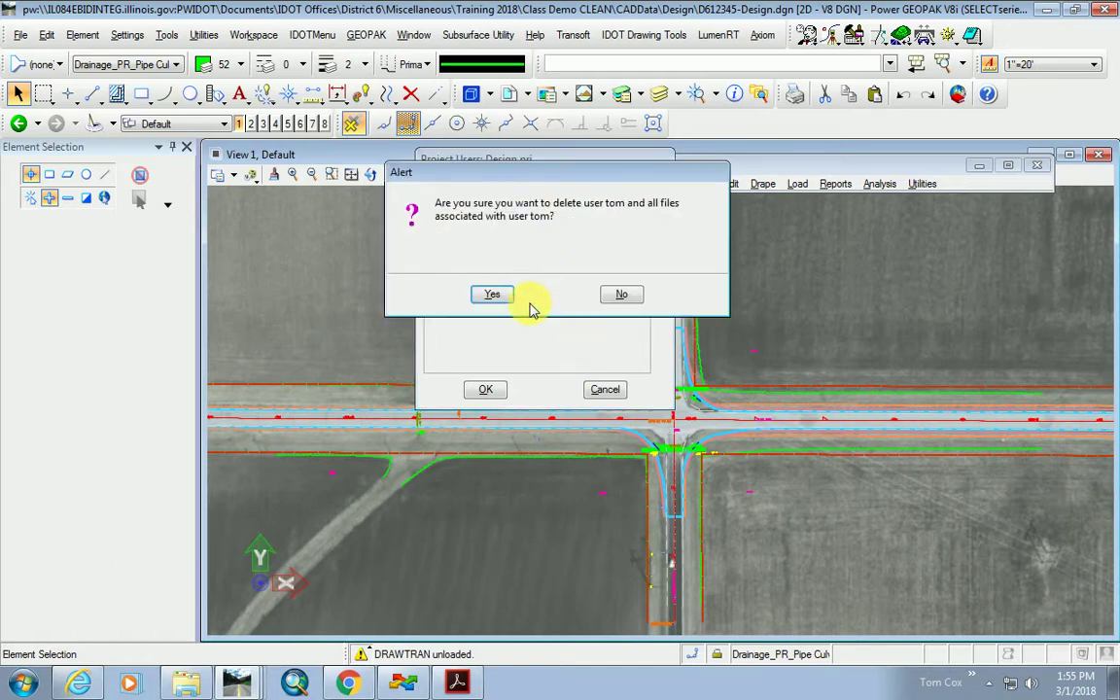
{"action": "left_click", "coordinate": [487, 291]}
{"action": "left_click_drag", "start_coordinate": [486, 161], "coordinate": [661, 170]}
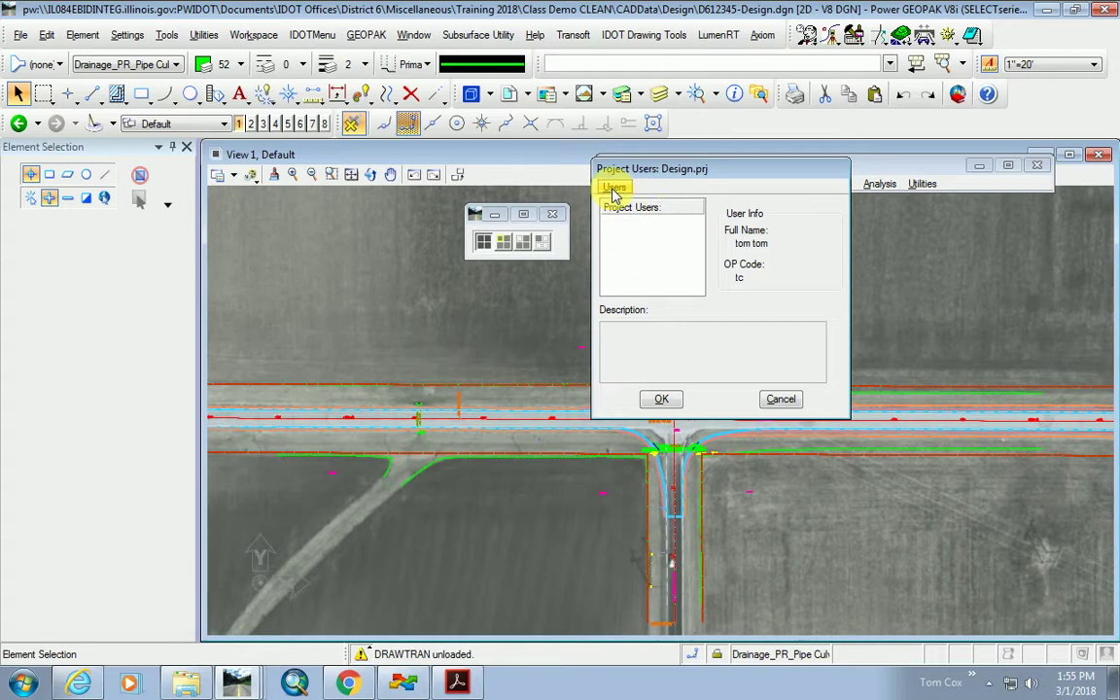
Add a new project user with a user name, the person's full name, and operator code TC.
{"action": "left_click", "coordinate": [614, 186]}
{"action": "left_click", "coordinate": [619, 205]}
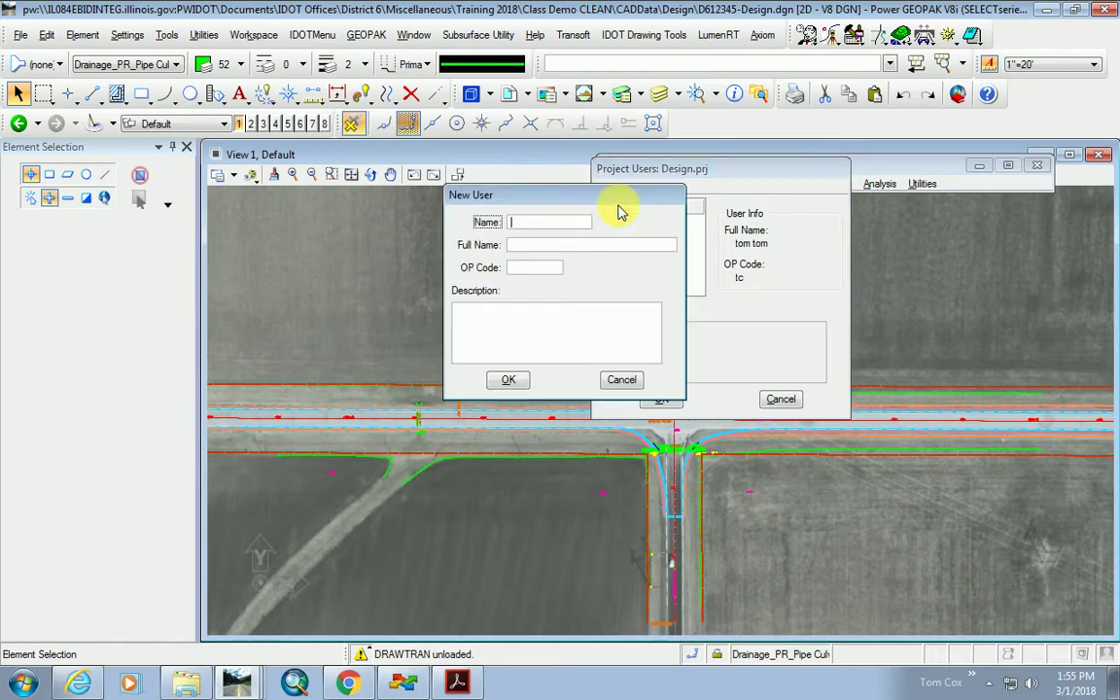
{"action": "type", "text": "Tom"}
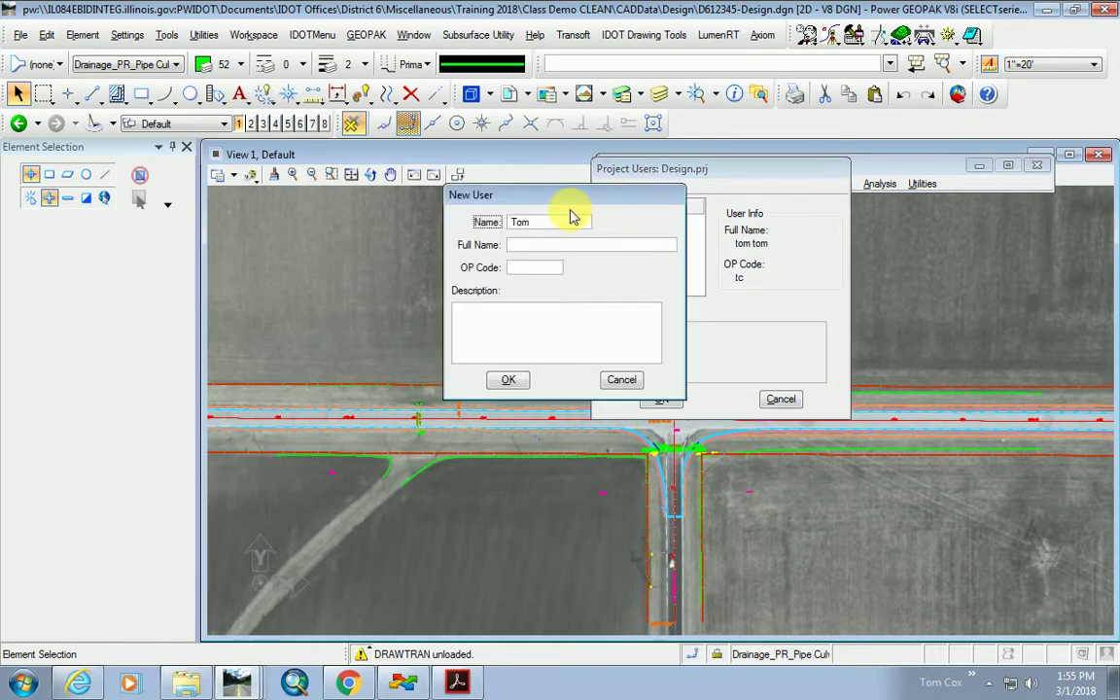
{"action": "key", "text": "Tab"}
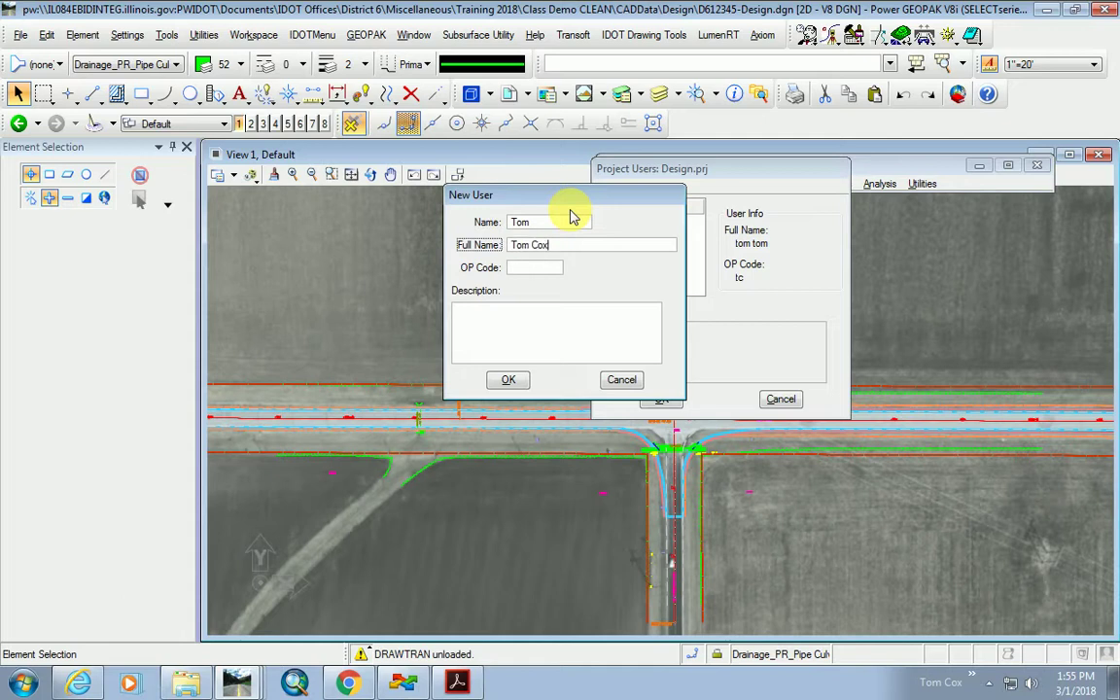
{"action": "key", "text": "Tab"}
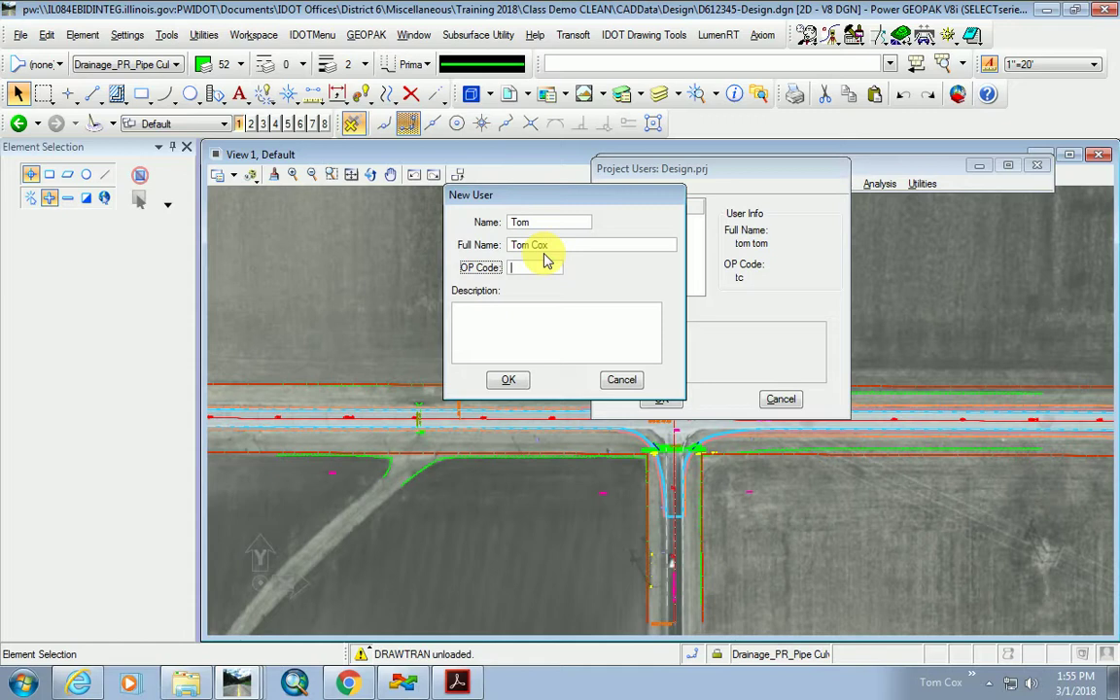
{"action": "key", "text": "BackSpace"}
{"action": "key", "text": "BackSpace"}
{"action": "type", "text": "TC"}
{"action": "left_click_drag", "start_coordinate": [517, 187], "coordinate": [403, 168]}
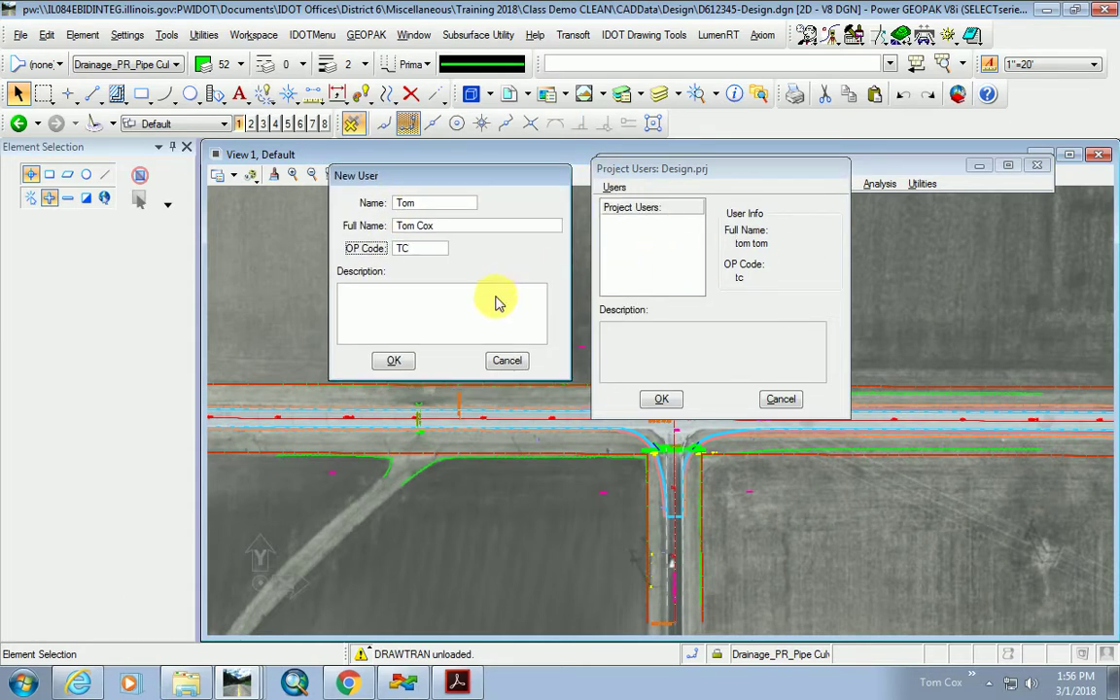
Save the new user without a password and open the Road Project.
{"action": "left_click", "coordinate": [394, 361]}
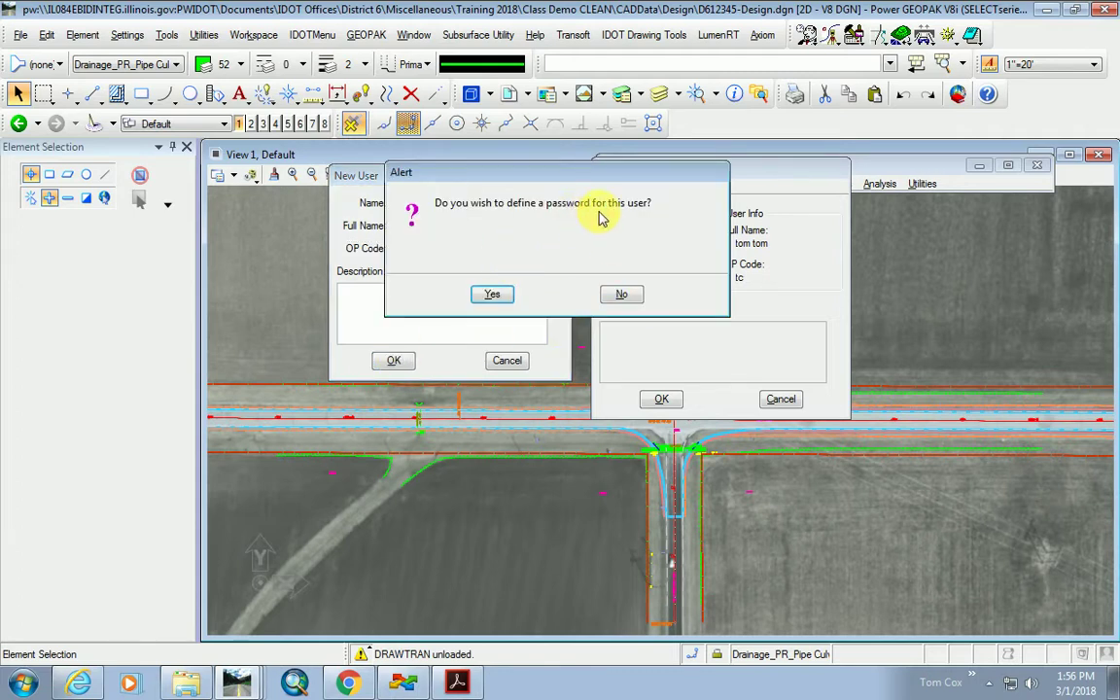
{"action": "left_click", "coordinate": [623, 294]}
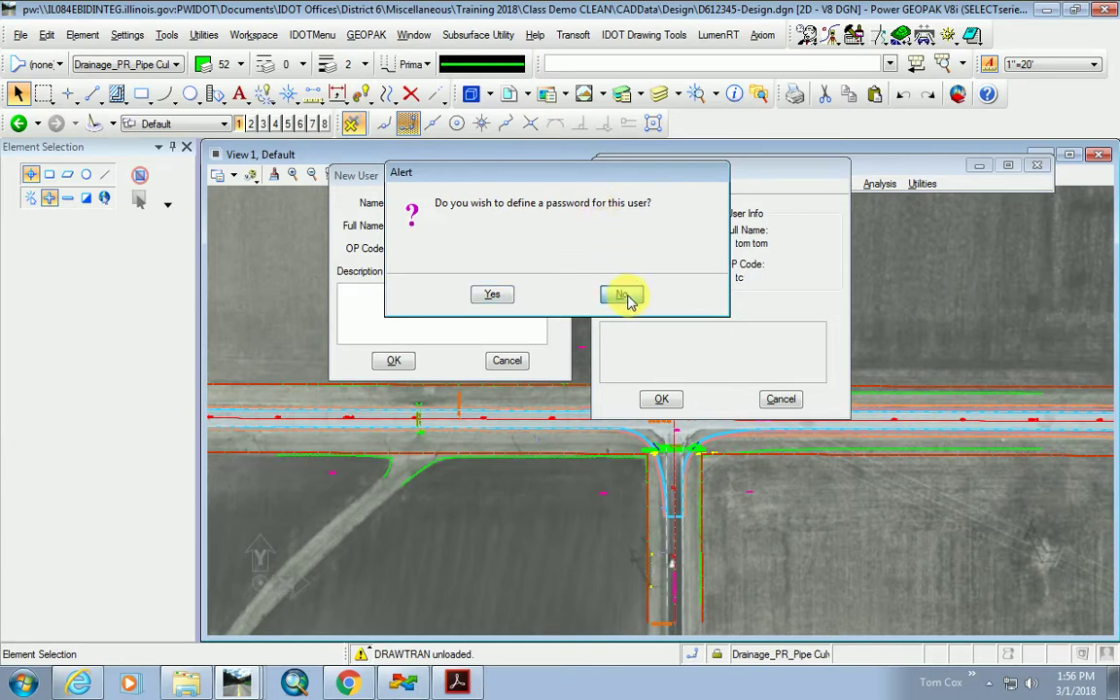
{"action": "left_click", "coordinate": [623, 223]}
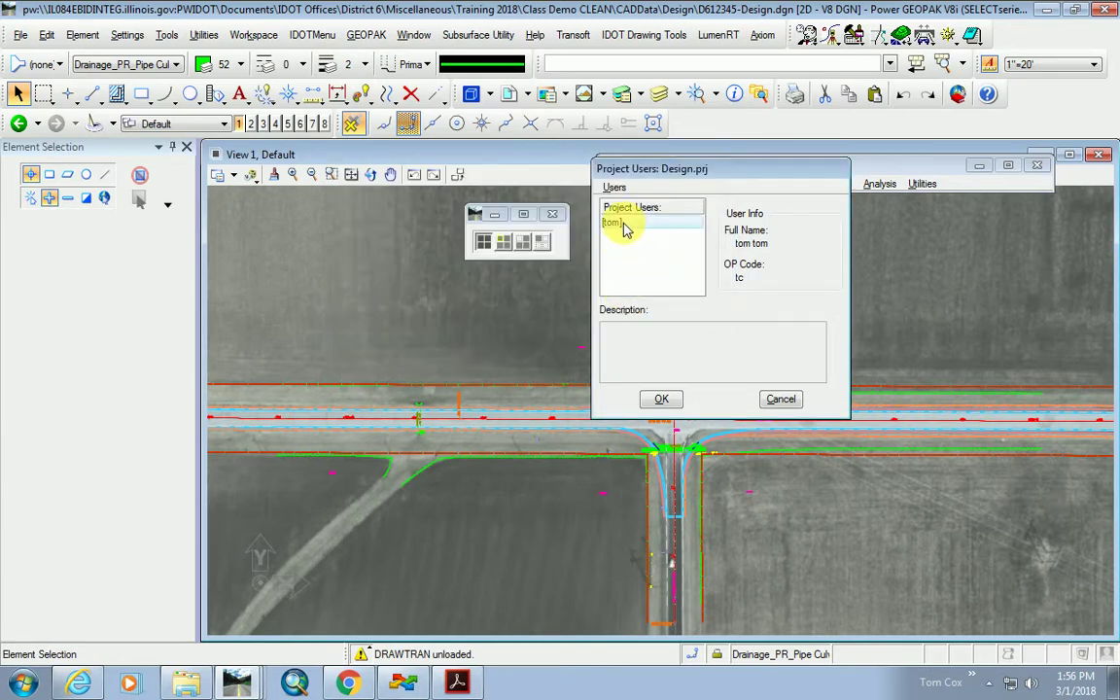
{"action": "left_click", "coordinate": [663, 398]}
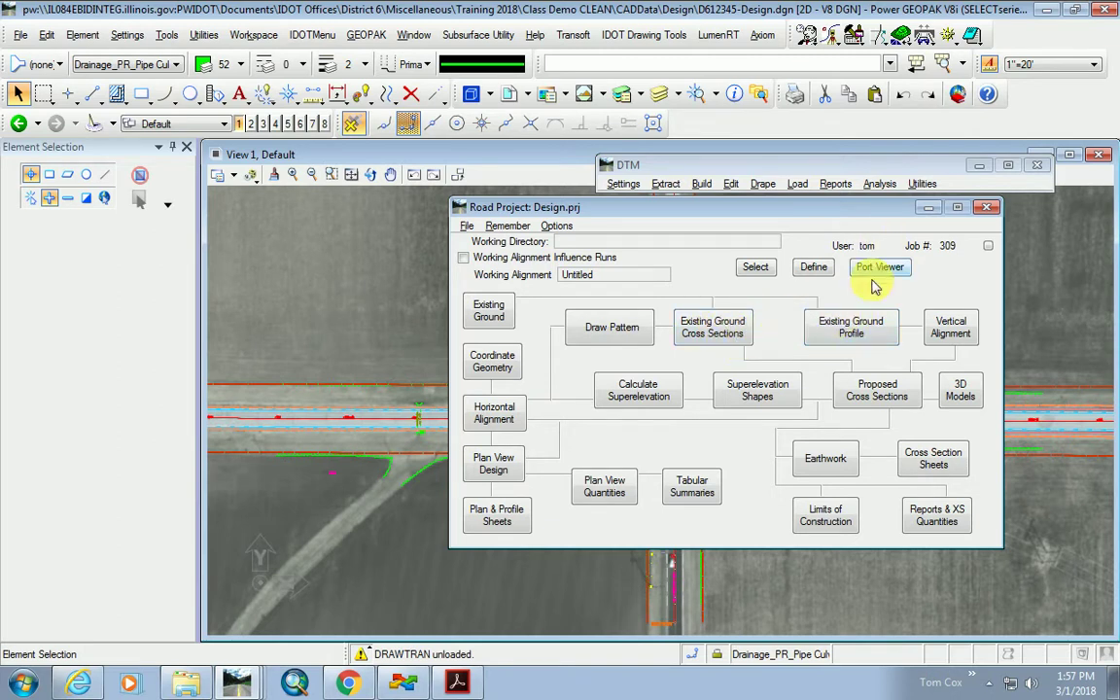
Rename the Existing Ground Profile run from Untitled to ExIL54 and open its Ground Profile settings.
{"action": "left_click", "coordinate": [856, 333]}
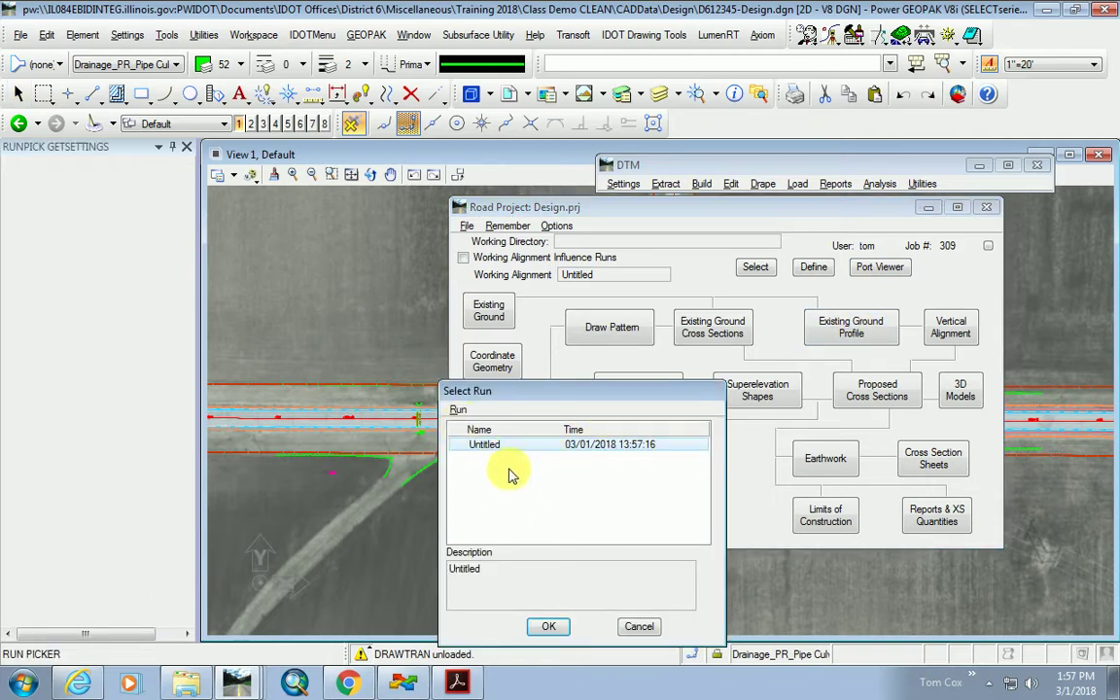
{"action": "left_click", "coordinate": [457, 409]}
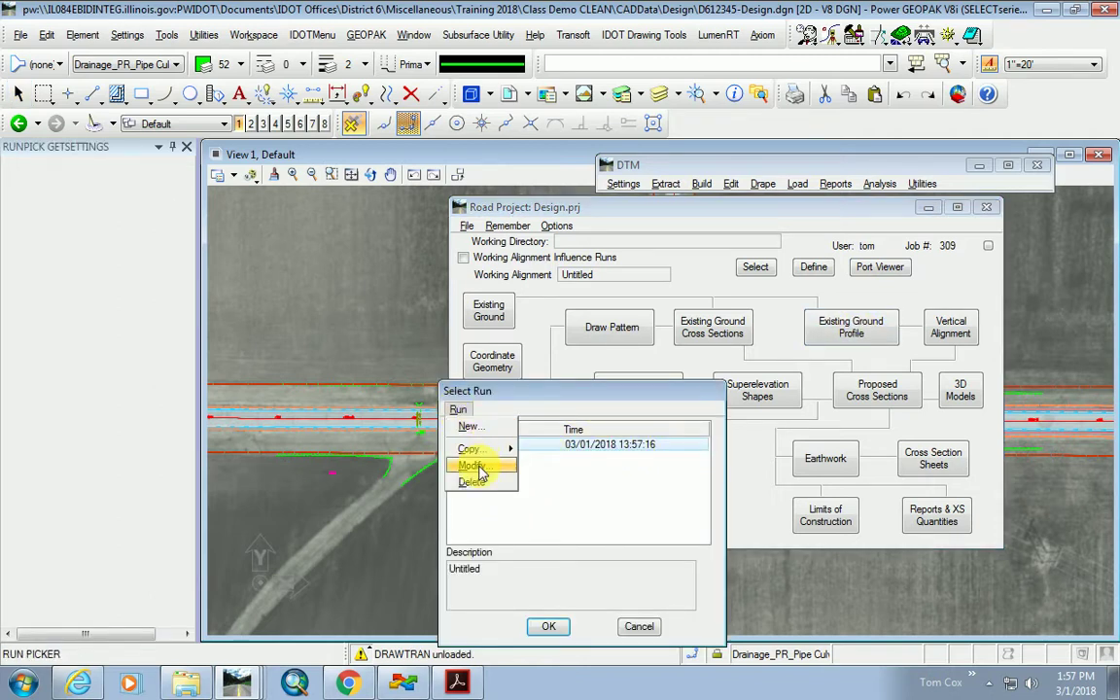
{"action": "left_click", "coordinate": [473, 465]}
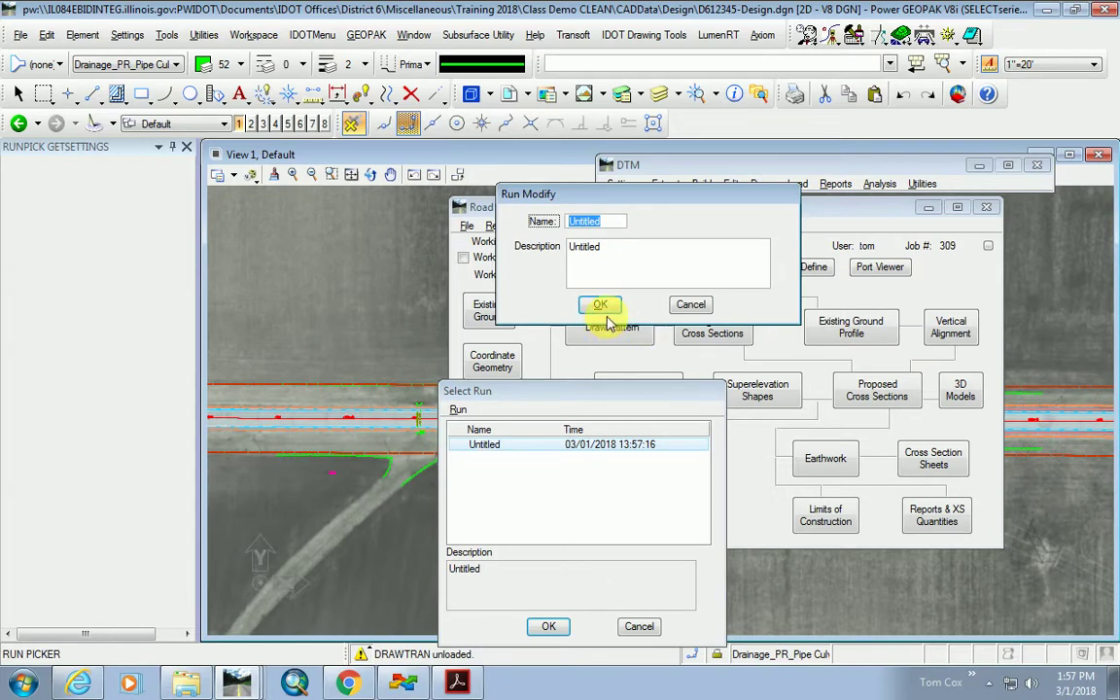
{"action": "key", "text": "BackSpace"}
{"action": "type", "text": "ExIL54"}
{"action": "left_click", "coordinate": [601, 306]}
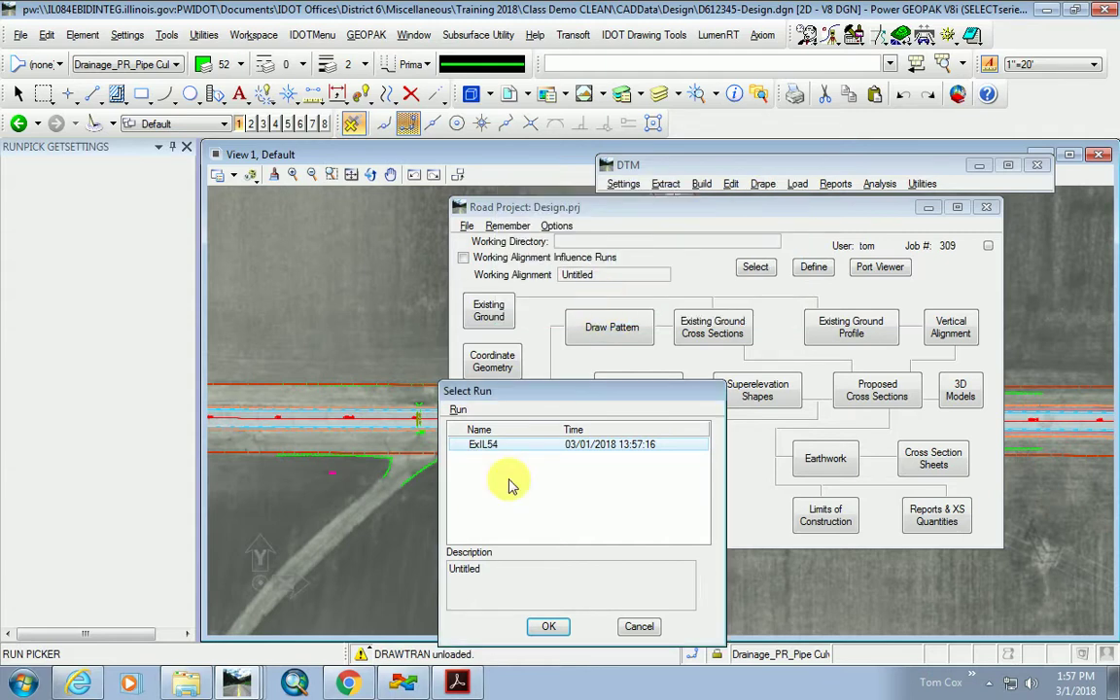
{"action": "left_click", "coordinate": [553, 625]}
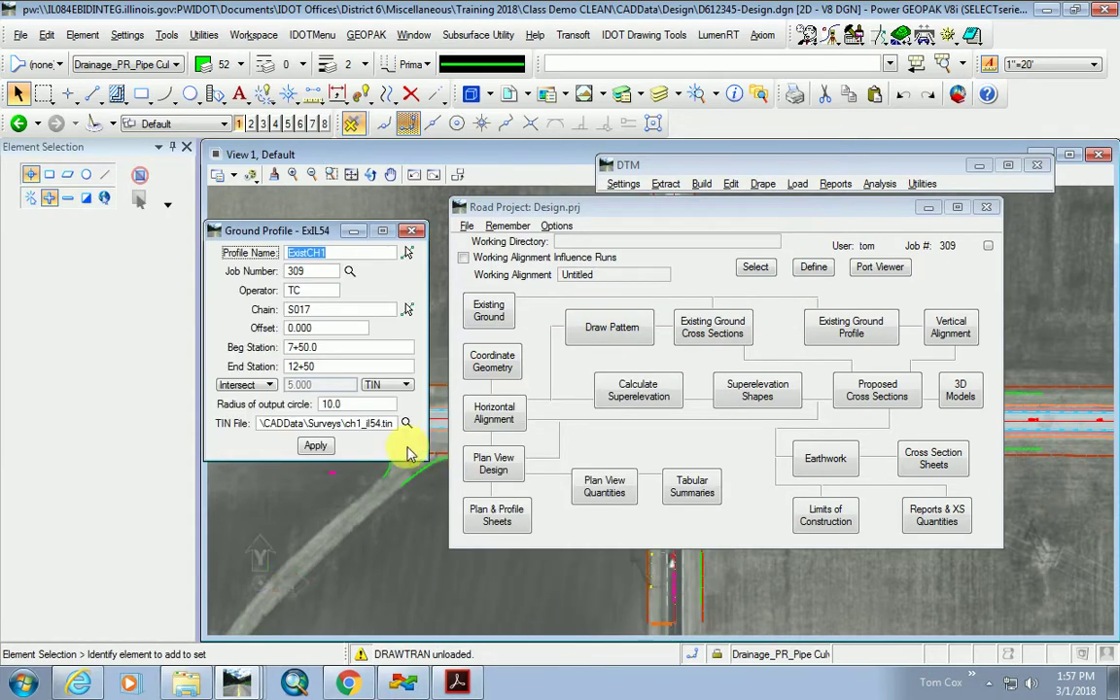
Minimize the Road Project window and look through the GEOPAK ROAD menus.
{"action": "left_click_drag", "start_coordinate": [591, 206], "coordinate": [649, 240]}
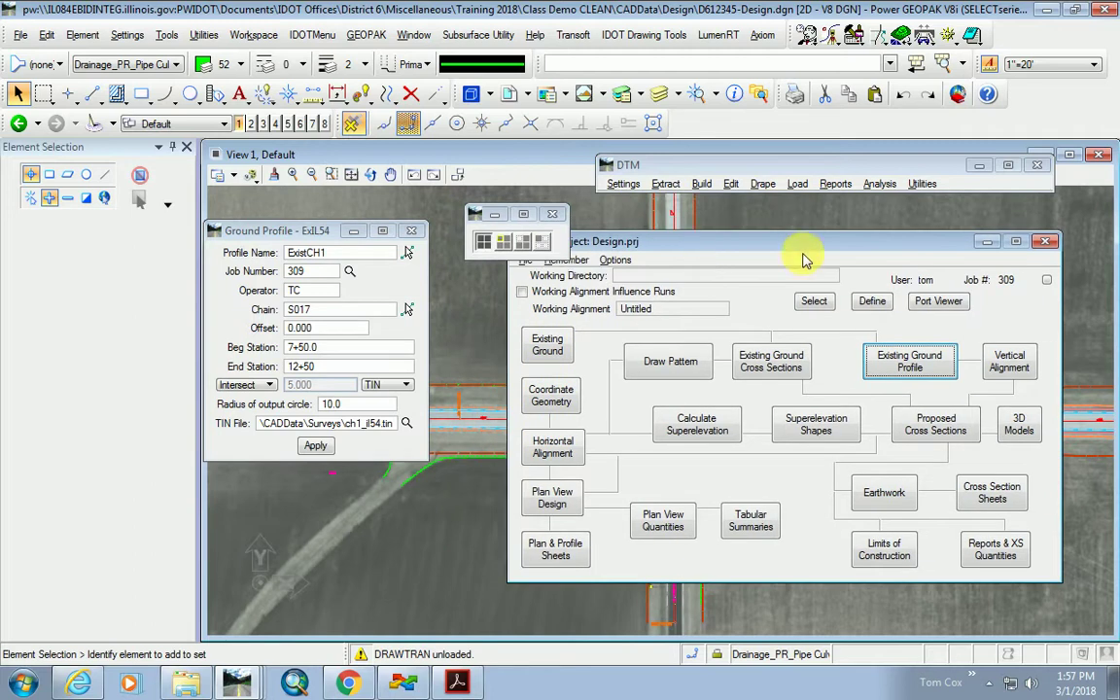
{"action": "left_click", "coordinate": [987, 242]}
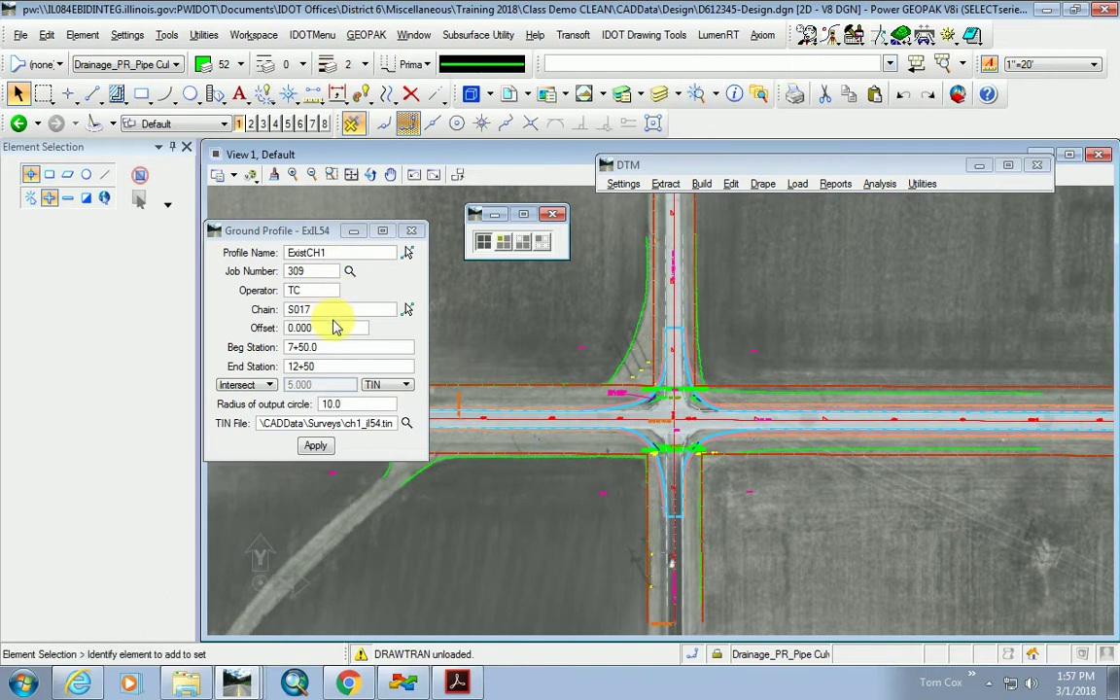
{"action": "left_click", "coordinate": [365, 35]}
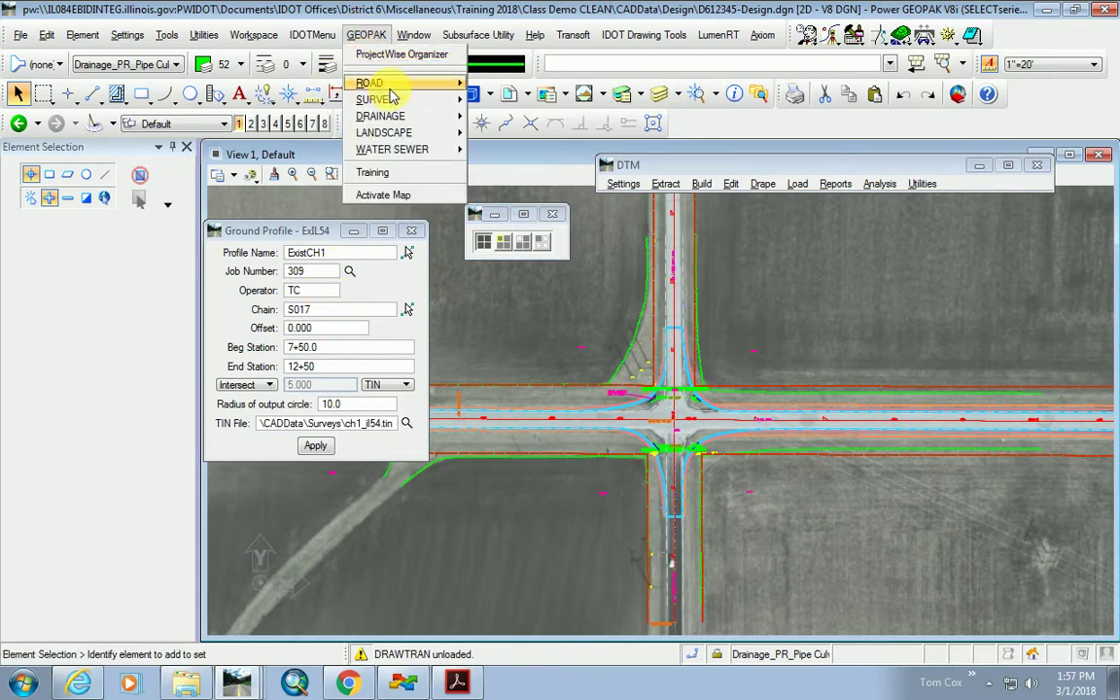
{"action": "mouse_move", "coordinate": [391, 88]}
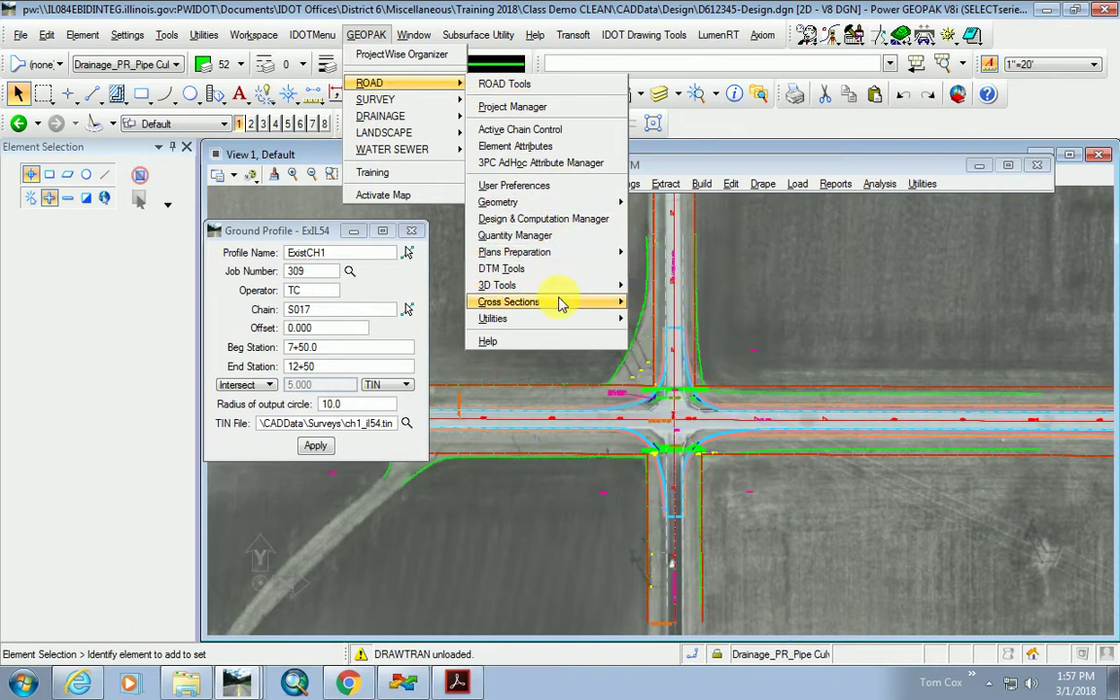
{"action": "mouse_move", "coordinate": [561, 304]}
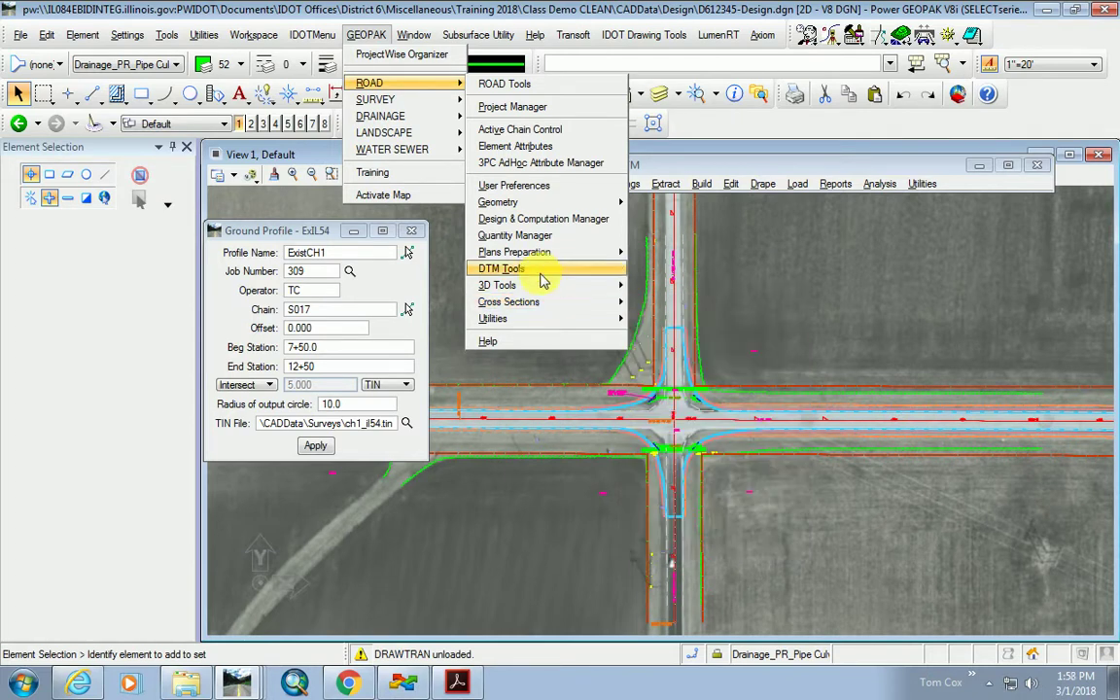
{"action": "mouse_move", "coordinate": [550, 254]}
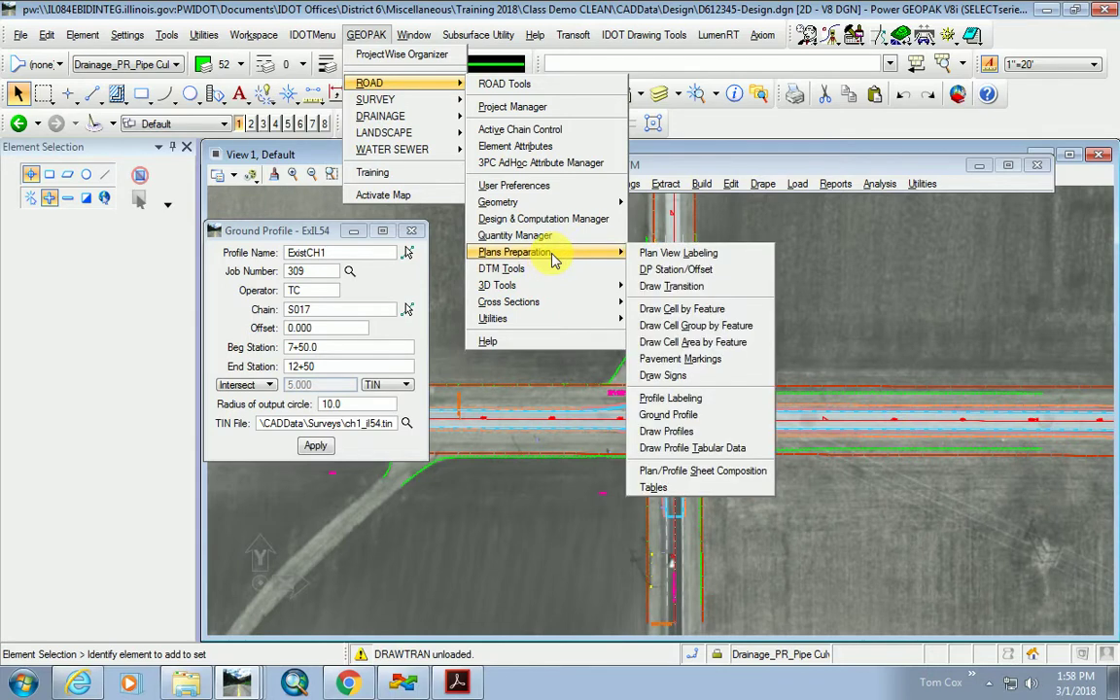
Dismiss the menus and center the ExIL54 Ground Profile dialog over the plan view.
{"action": "left_click", "coordinate": [290, 234]}
{"action": "left_click_drag", "start_coordinate": [286, 233], "coordinate": [848, 236]}
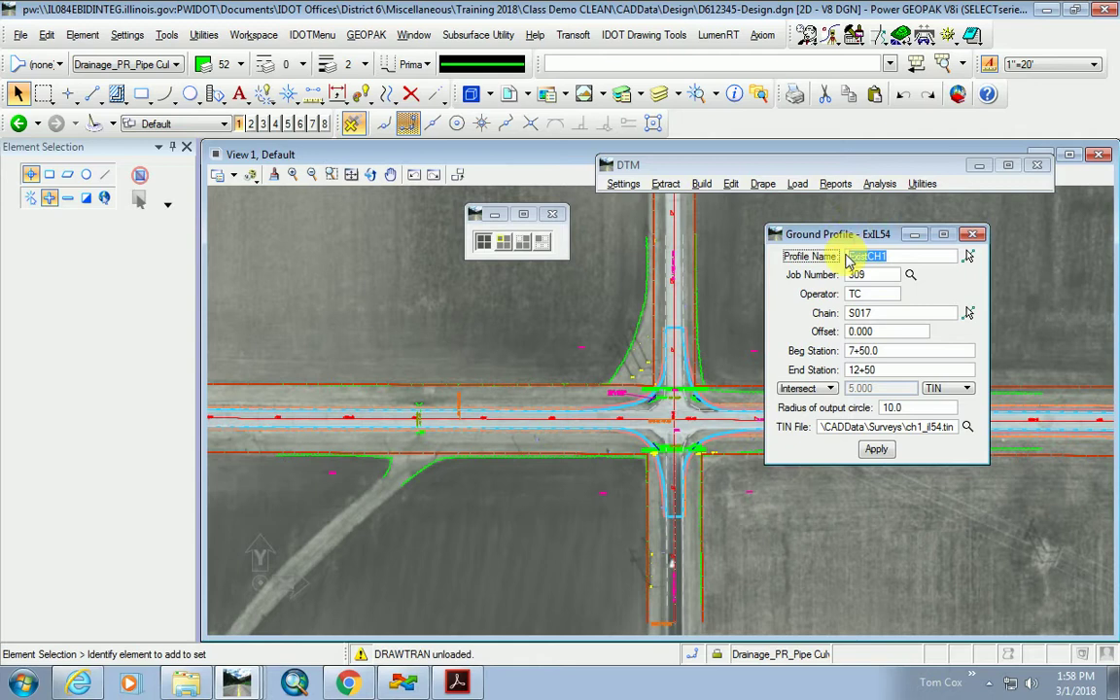
{"action": "left_click_drag", "start_coordinate": [849, 235], "coordinate": [689, 237]}
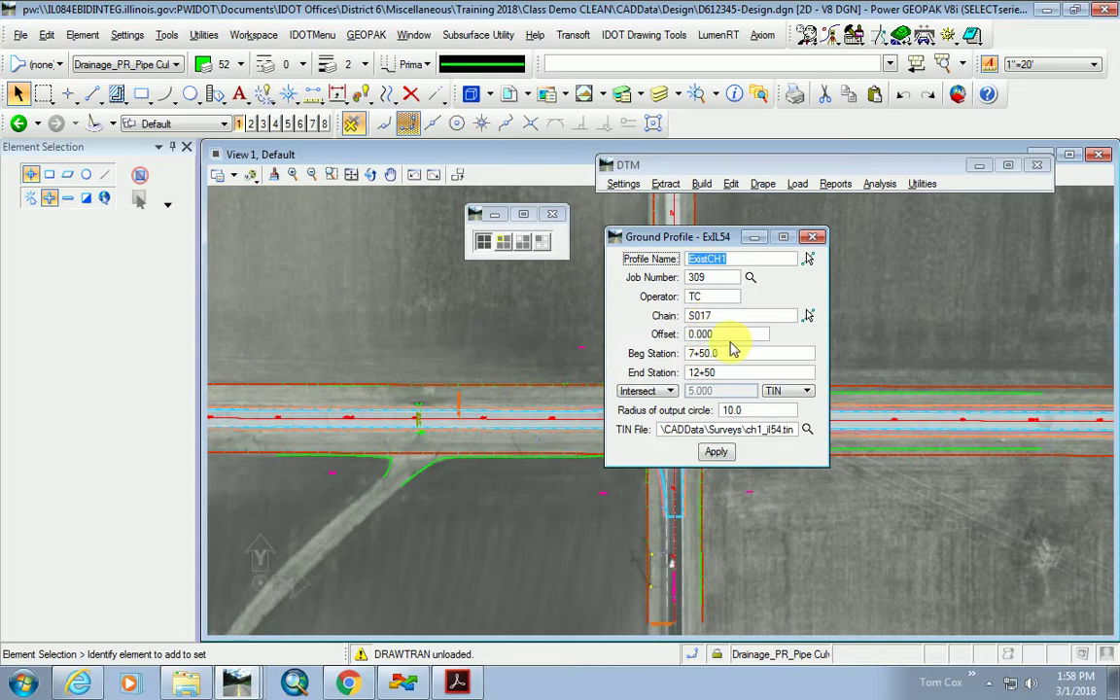
Change the profile name to ExistIL54, pick job309.gpk, and select chain E001.
{"action": "left_click", "coordinate": [745, 265]}
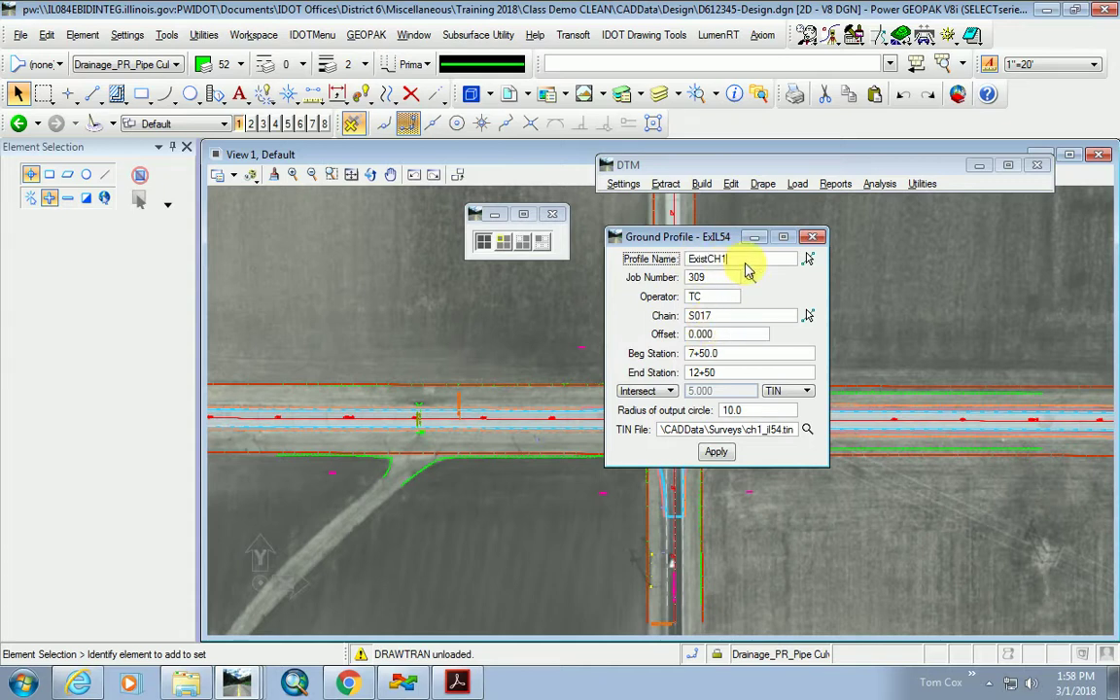
{"action": "key", "text": "BackSpace"}
{"action": "key", "text": "BackSpace"}
{"action": "key", "text": "BackSpace"}
{"action": "key", "text": "BackSpace"}
{"action": "type", "text": "tIL54"}
{"action": "left_click", "coordinate": [749, 277]}
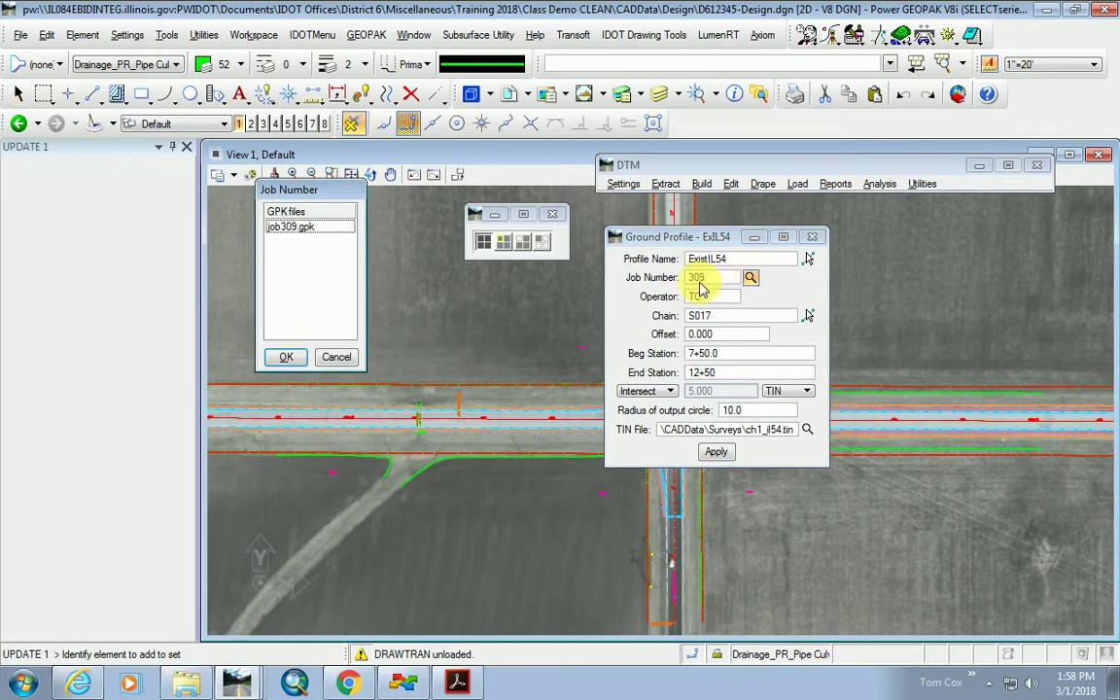
{"action": "left_click", "coordinate": [290, 227]}
{"action": "left_click", "coordinate": [286, 357]}
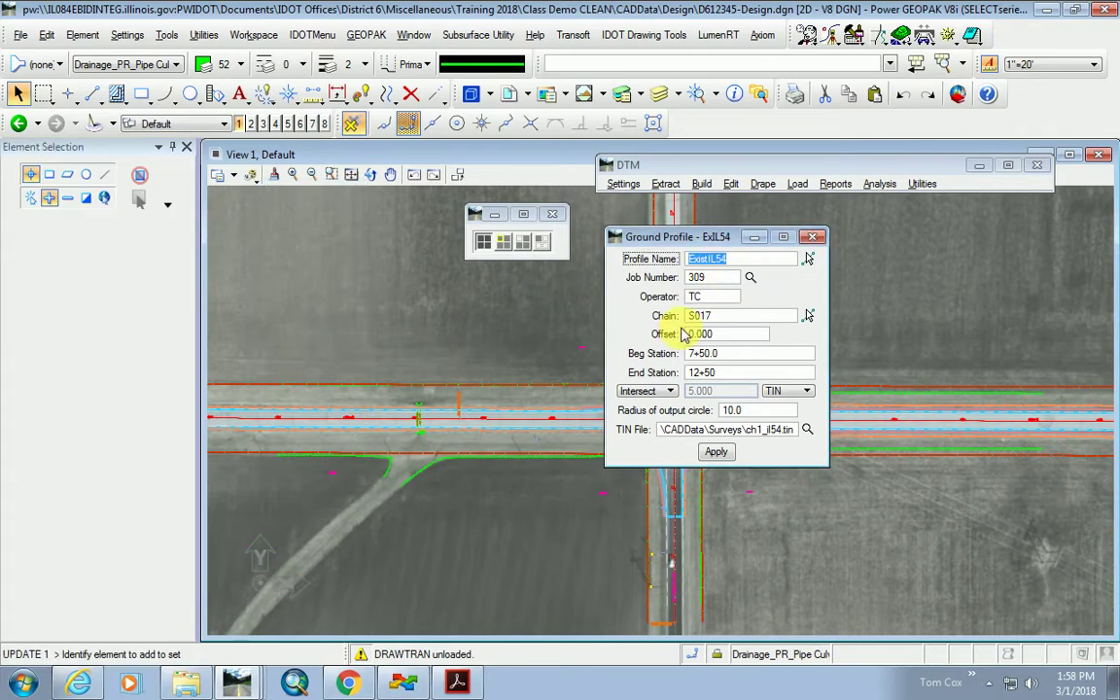
{"action": "left_click", "coordinate": [808, 316]}
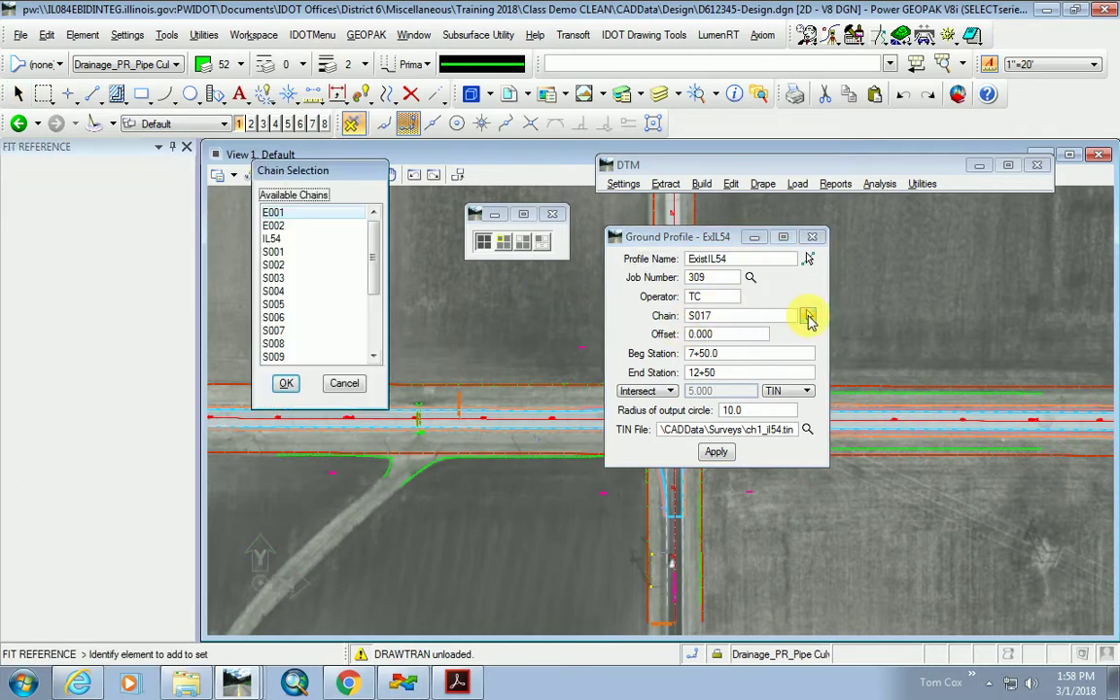
{"action": "left_click", "coordinate": [273, 212]}
{"action": "left_click", "coordinate": [286, 382]}
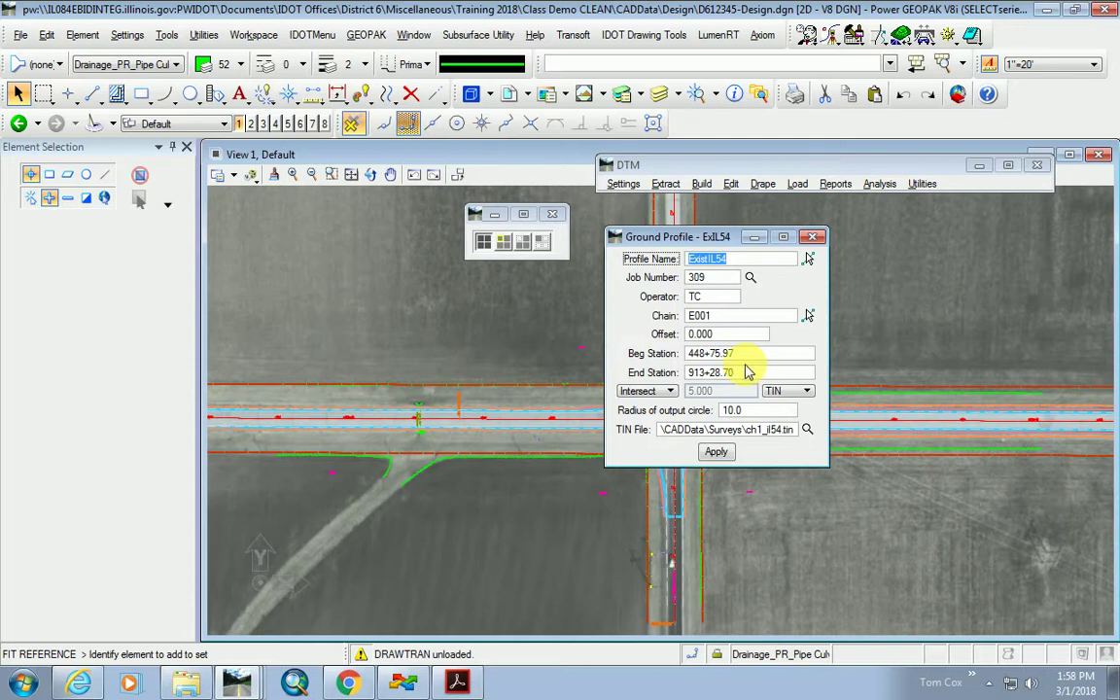
Zoom to read the station ticks and set the beginning station to 853+00.
{"action": "scroll", "coordinate": [655, 486], "scroll_direction": "down", "scroll_amount": 3}
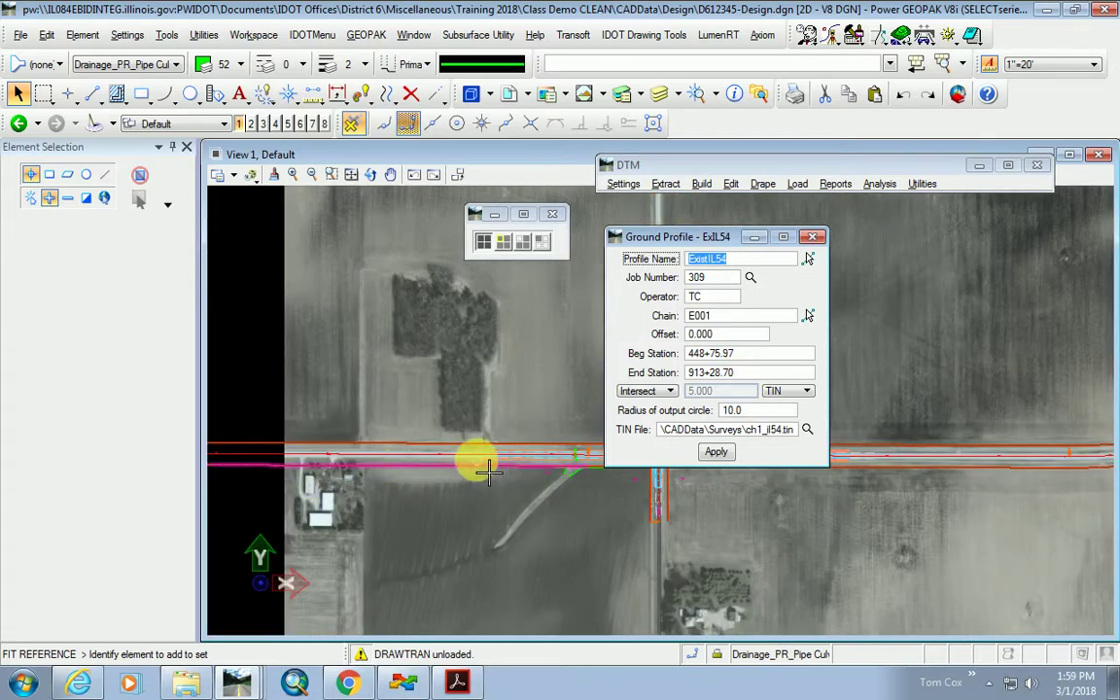
{"action": "scroll", "coordinate": [474, 459], "scroll_direction": "up", "scroll_amount": 5}
{"action": "scroll", "coordinate": [338, 445], "scroll_direction": "up", "scroll_amount": 3}
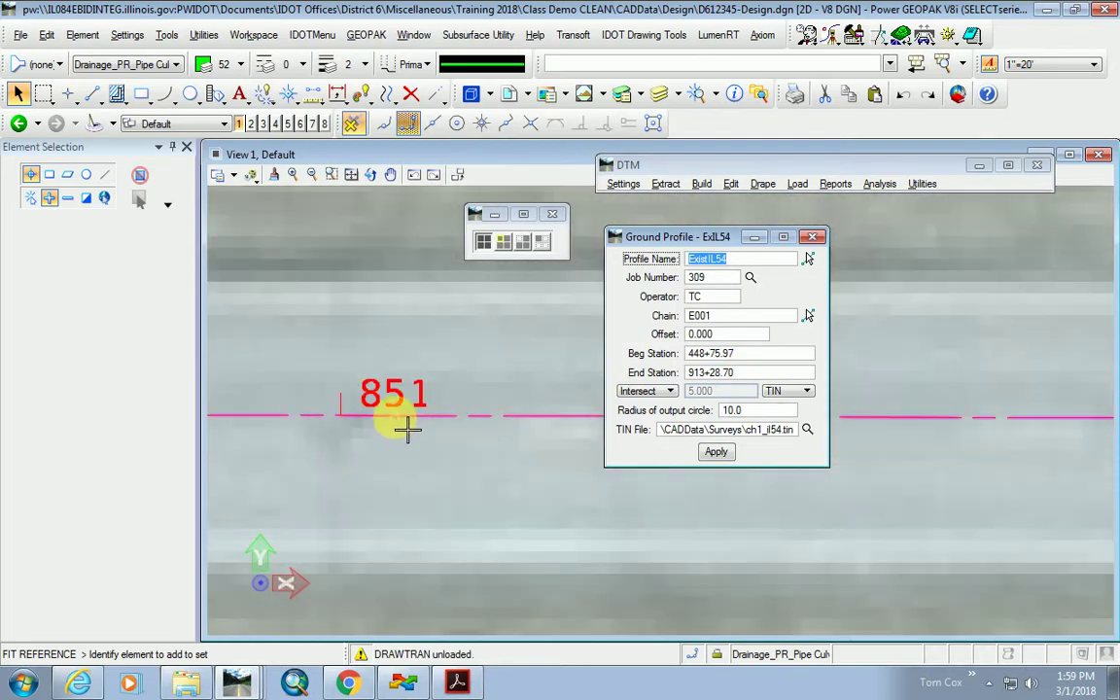
{"action": "scroll", "coordinate": [384, 425], "scroll_direction": "down", "scroll_amount": 3}
{"action": "scroll", "coordinate": [393, 425], "scroll_direction": "up", "scroll_amount": 3}
{"action": "scroll", "coordinate": [577, 459], "scroll_direction": "down", "scroll_amount": 9}
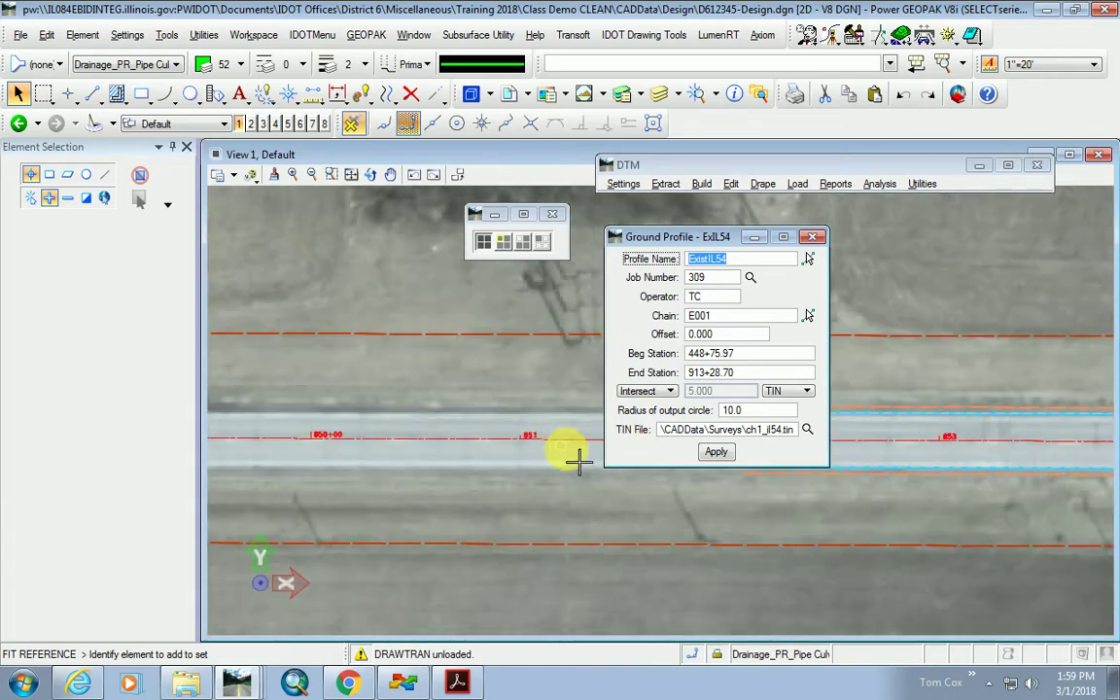
{"action": "scroll", "coordinate": [754, 530], "scroll_direction": "up", "scroll_amount": 3}
{"action": "left_click_drag", "start_coordinate": [725, 236], "coordinate": [882, 197]}
{"action": "scroll", "coordinate": [708, 423], "scroll_direction": "up", "scroll_amount": 3}
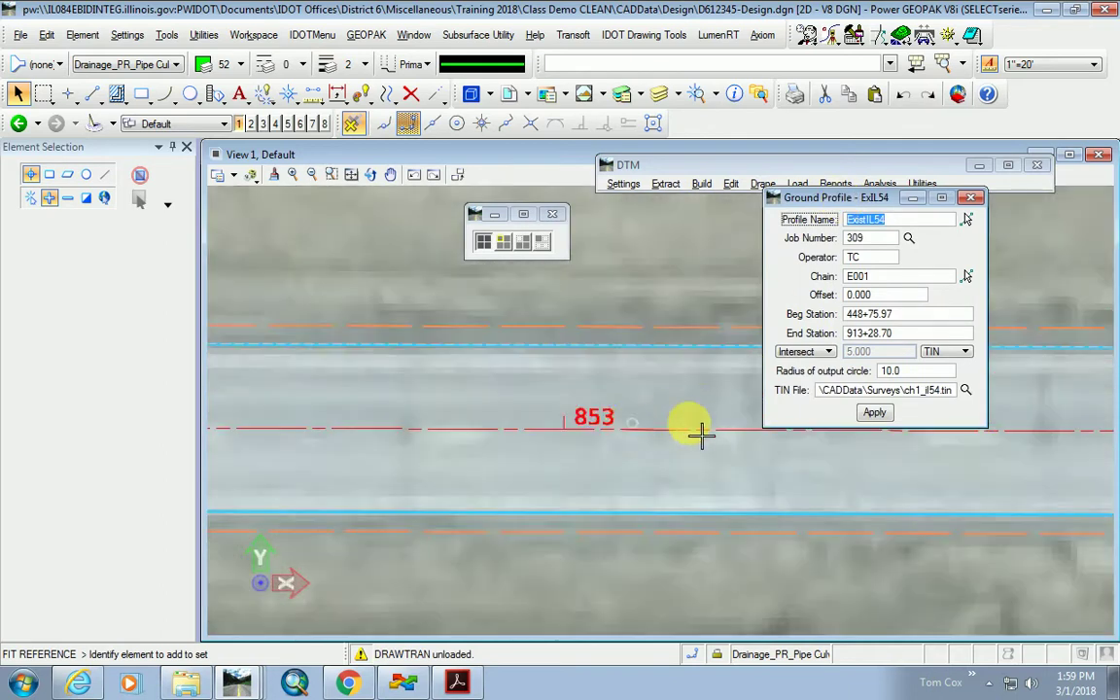
{"action": "left_click", "coordinate": [810, 315]}
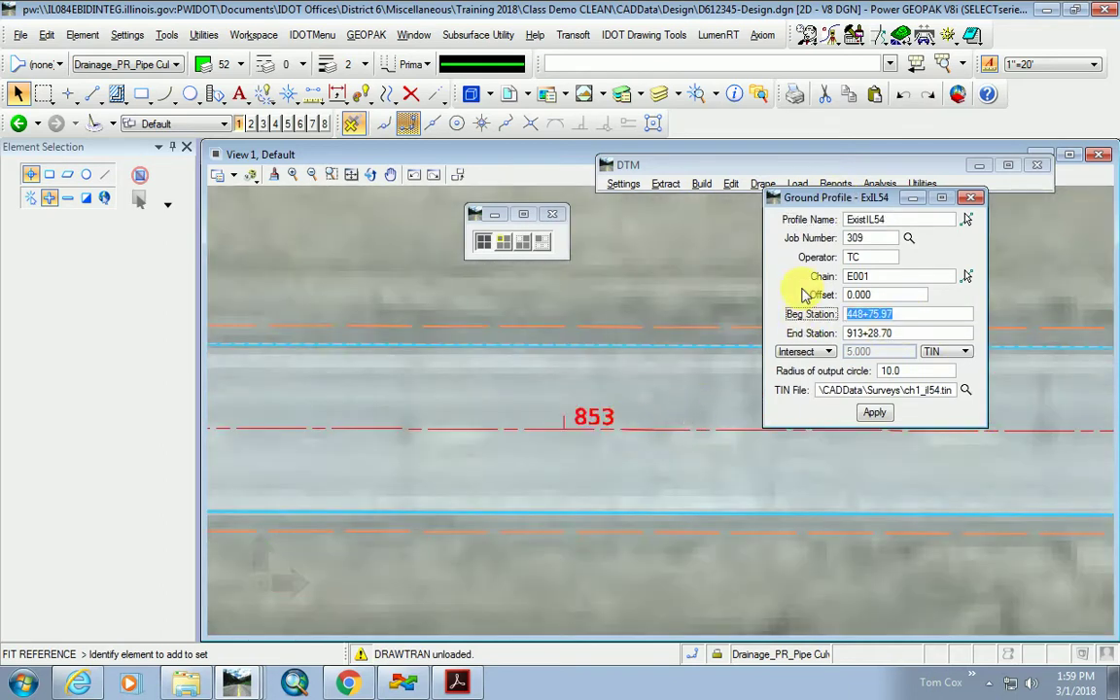
{"action": "type", "text": "8530"}
{"action": "key", "text": "BackSpace"}
{"action": "key", "text": "Tab"}
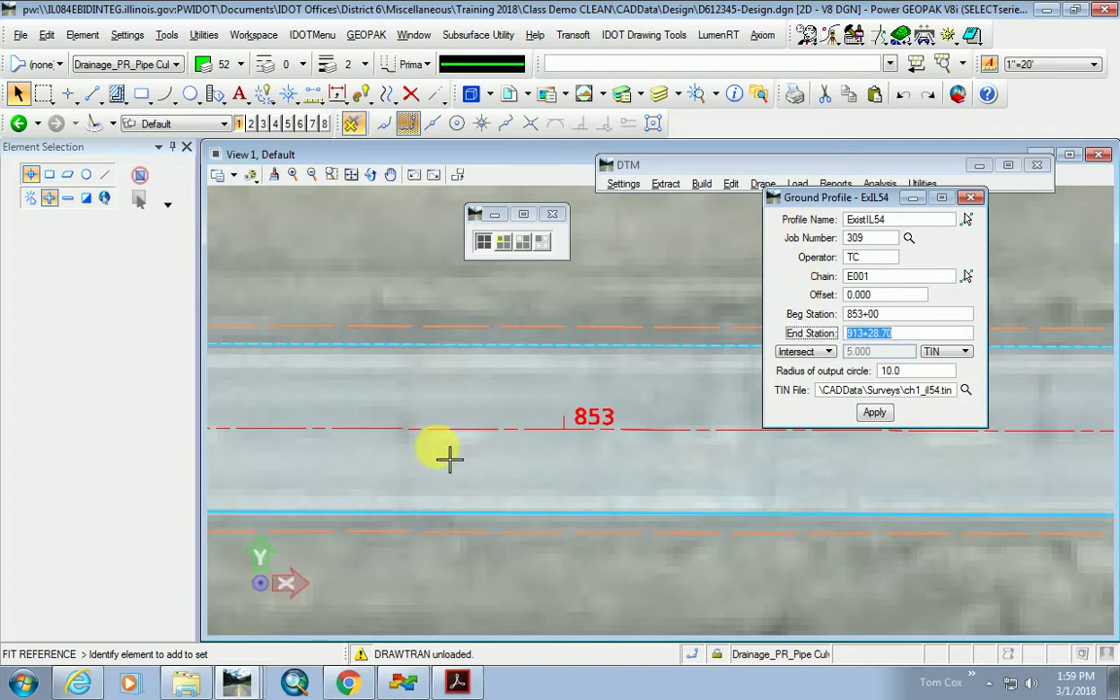
Set the ending station to 871+00.
{"action": "scroll", "coordinate": [417, 445], "scroll_direction": "down", "scroll_amount": 5}
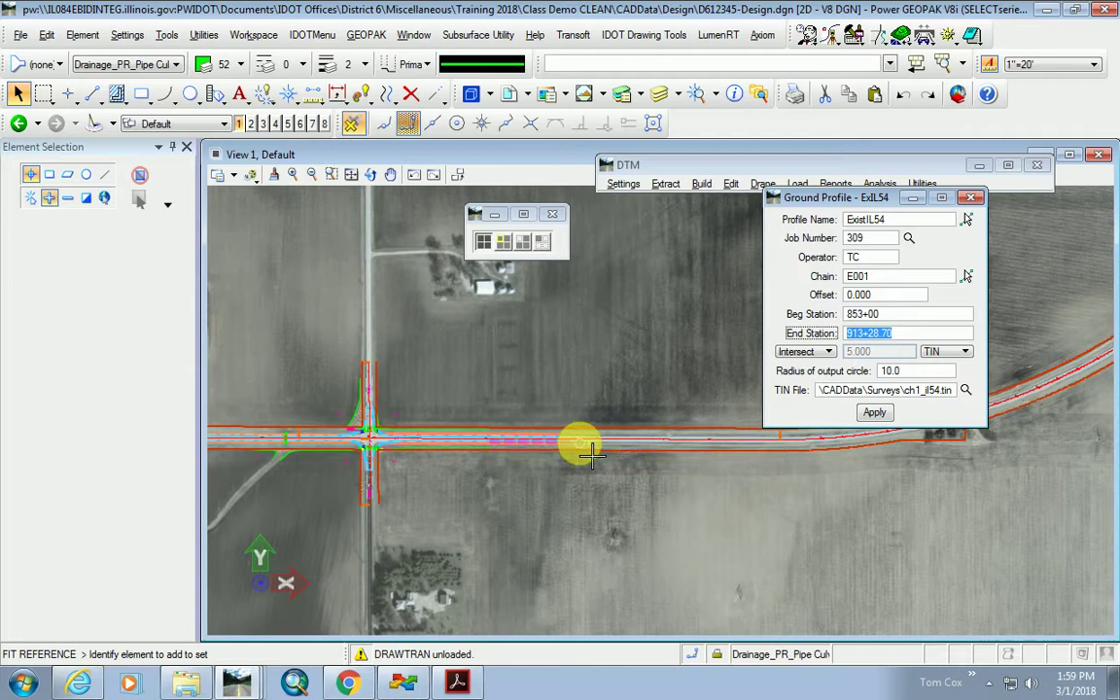
{"action": "scroll", "coordinate": [622, 443], "scroll_direction": "up", "scroll_amount": 4}
{"action": "scroll", "coordinate": [489, 421], "scroll_direction": "up", "scroll_amount": 2}
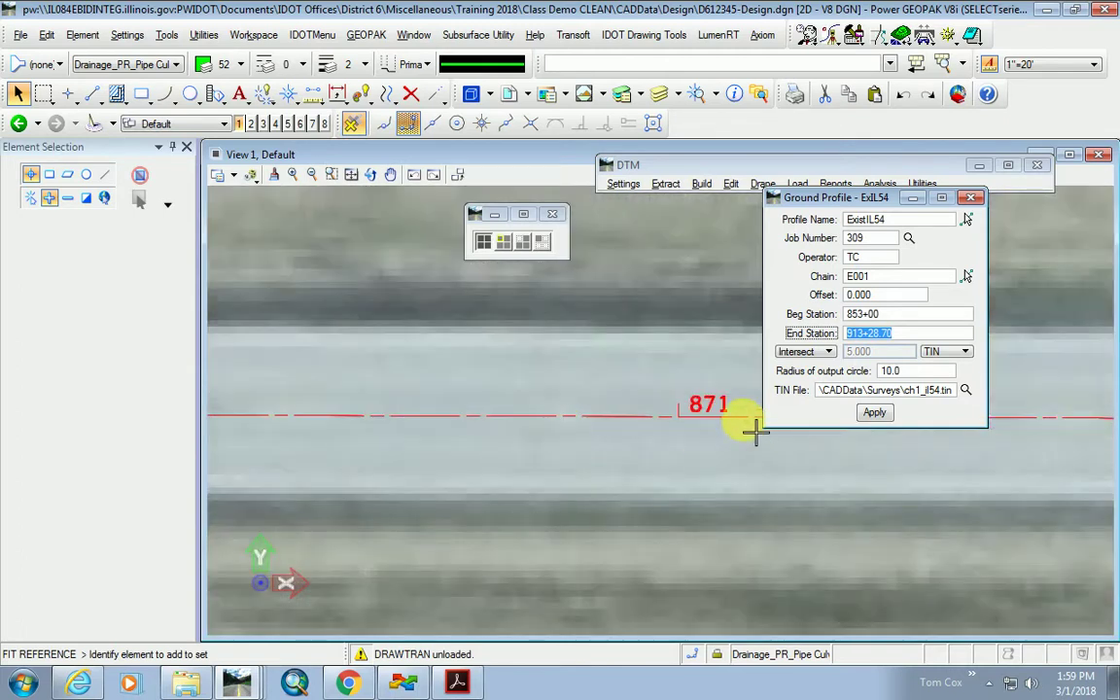
{"action": "type", "text": "871+00"}
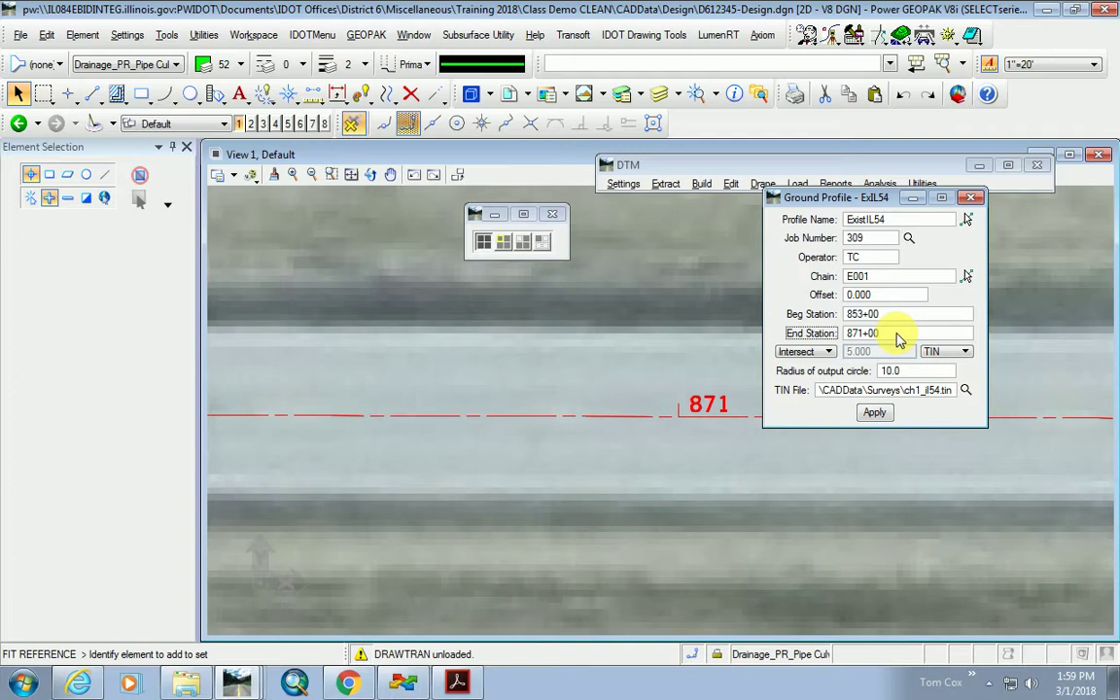
{"action": "scroll", "coordinate": [583, 395], "scroll_direction": "down", "scroll_amount": 4}
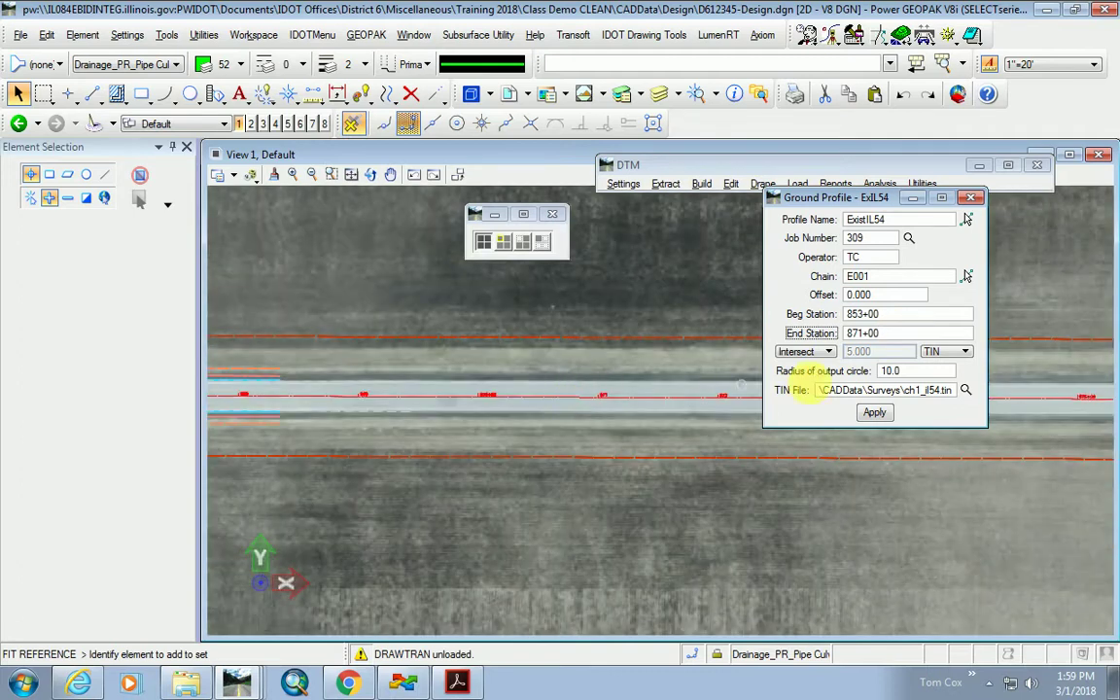
Commit the ending station and keep Intersect as the station sampling method.
{"action": "left_click", "coordinate": [886, 317]}
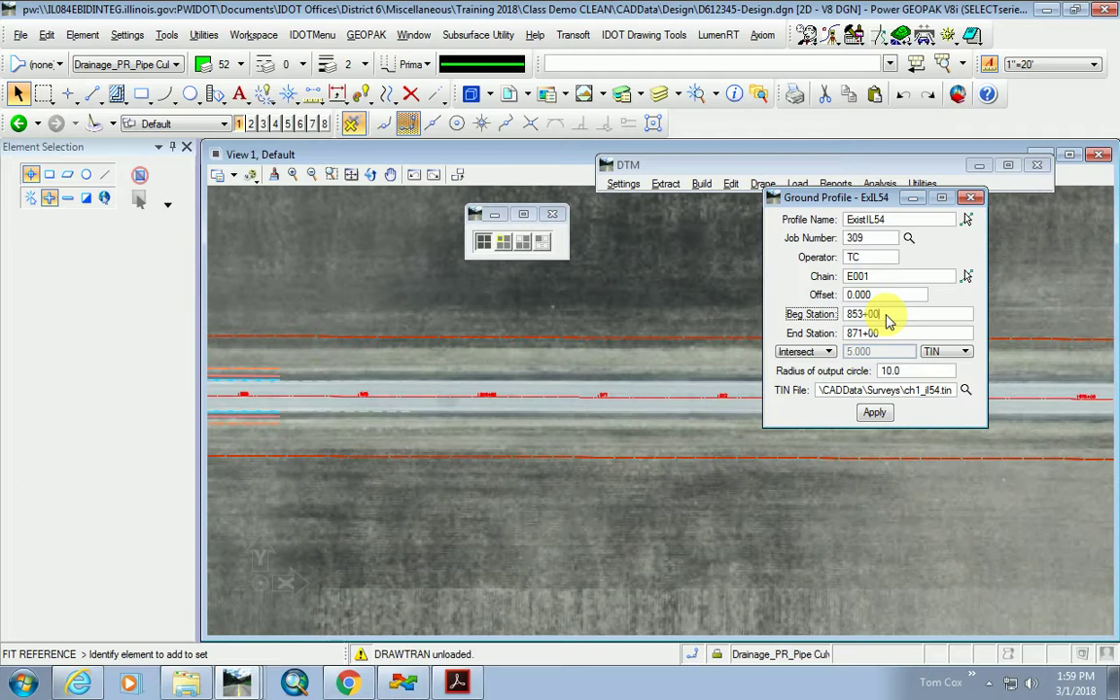
{"action": "left_click", "coordinate": [809, 356]}
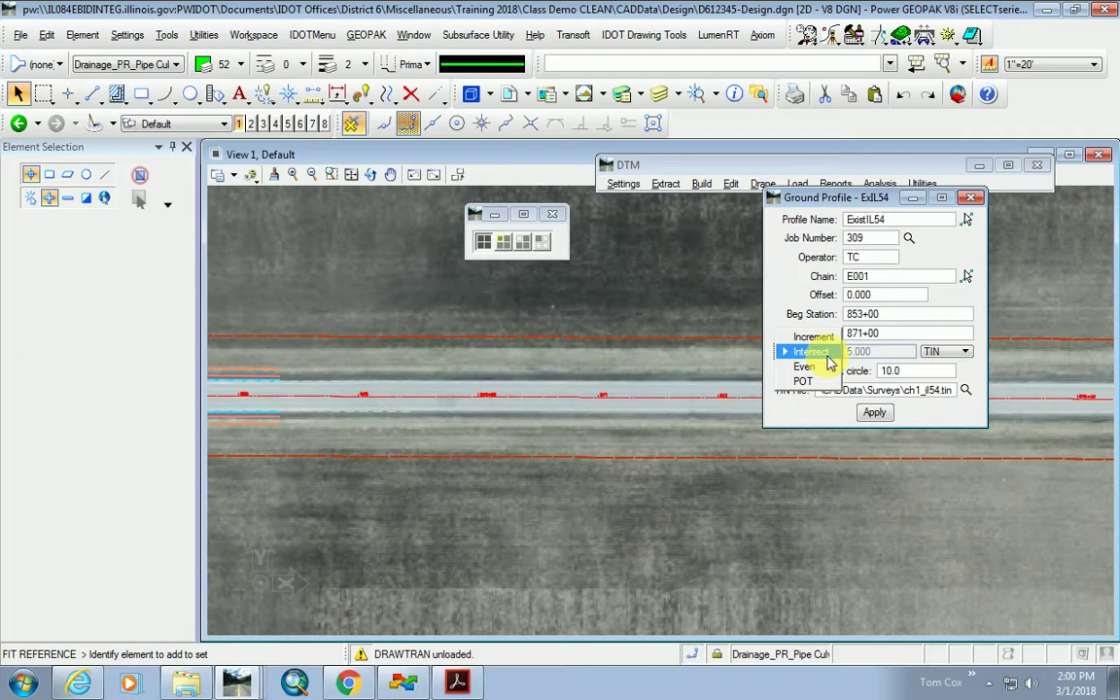
{"action": "left_click", "coordinate": [812, 352]}
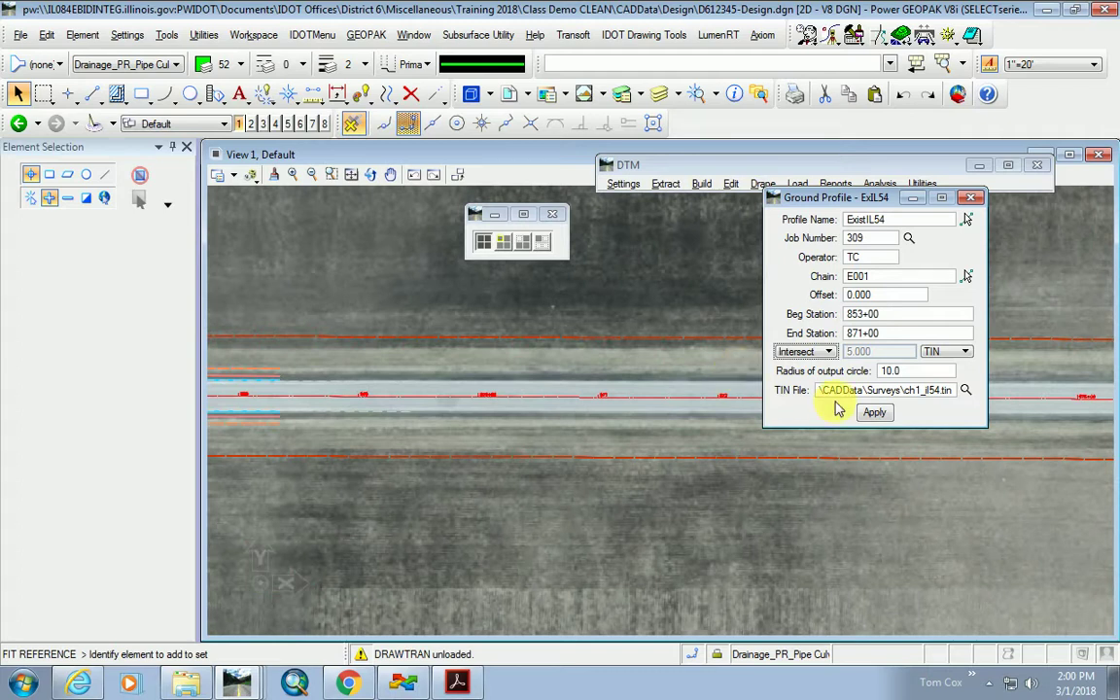
{"action": "left_click", "coordinate": [822, 353]}
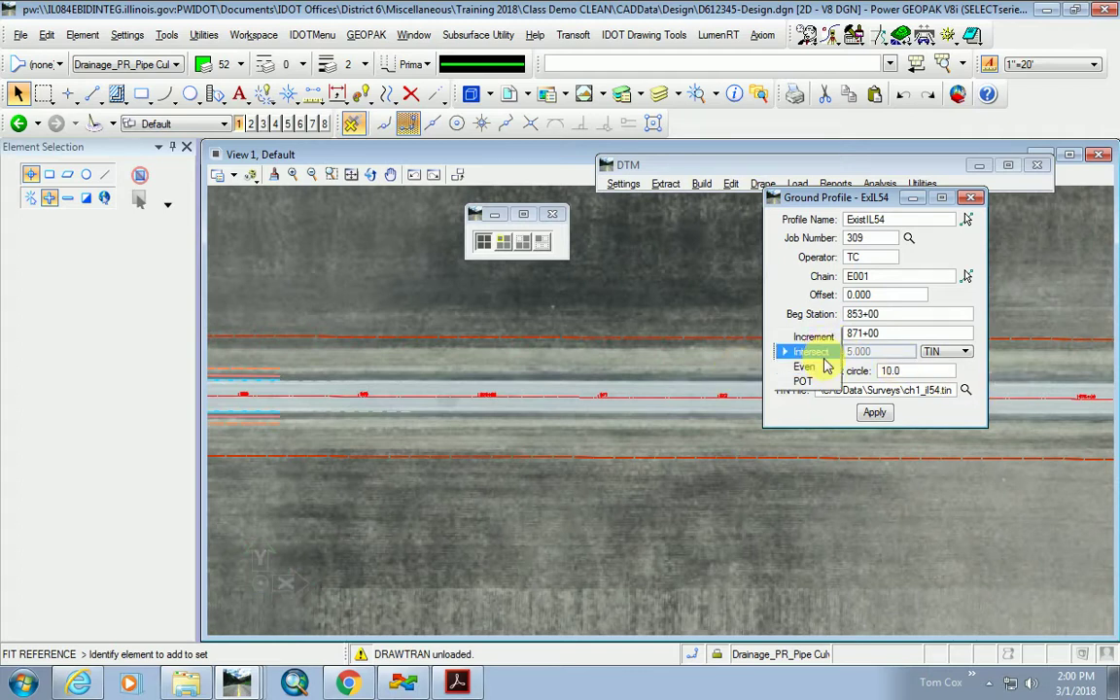
{"action": "left_click", "coordinate": [812, 352]}
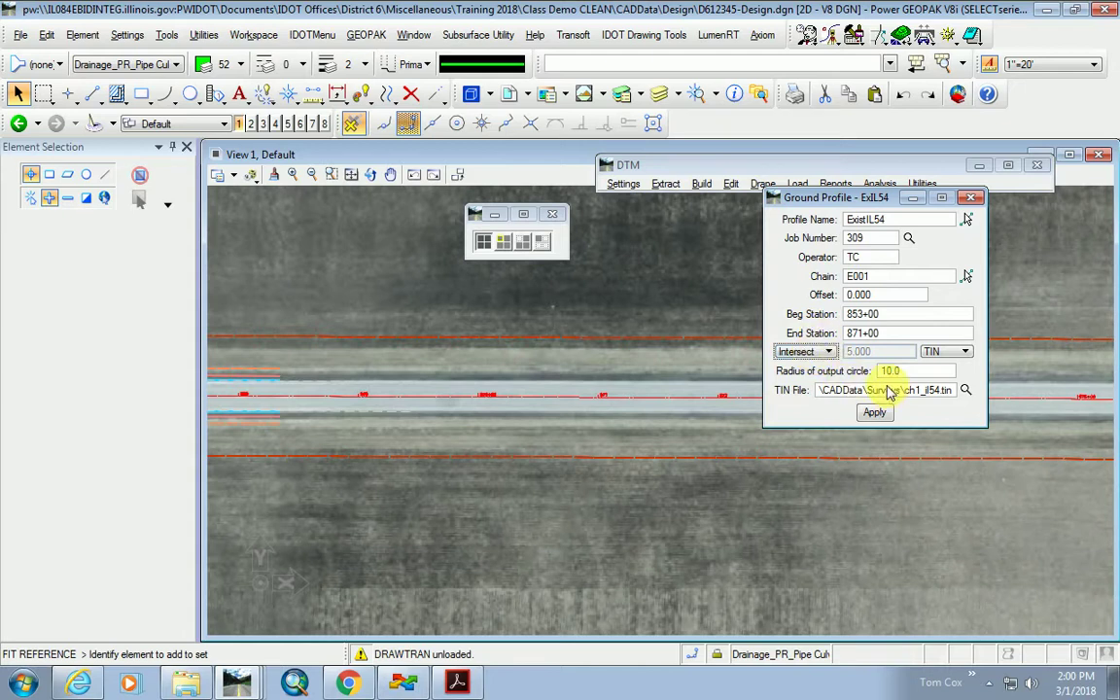
Generate the ExistIL54 ground profile from ch1_il54.tin, accepting the jculoTC.inp file.
{"action": "left_click", "coordinate": [965, 390]}
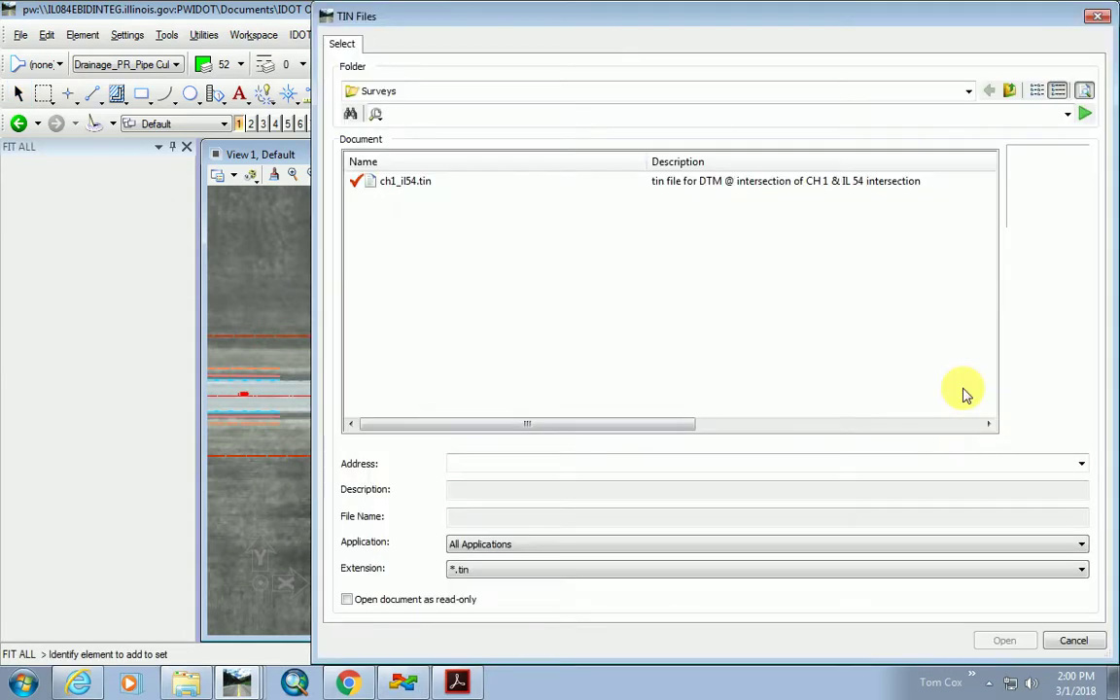
{"action": "double_click", "coordinate": [409, 183]}
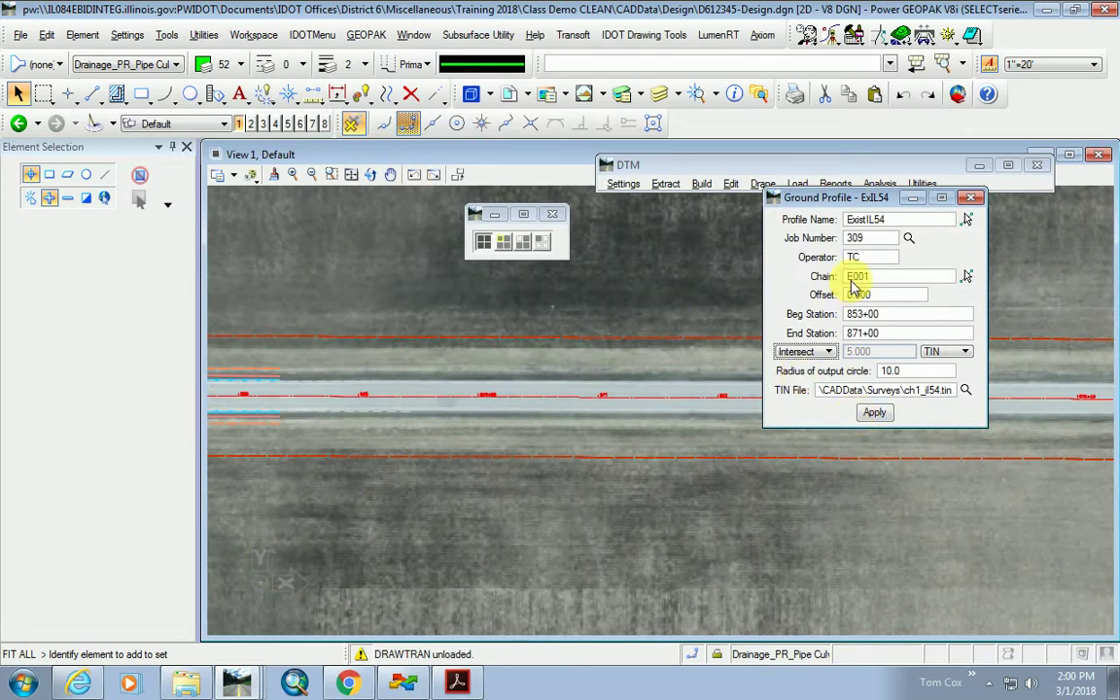
{"action": "left_click", "coordinate": [874, 412]}
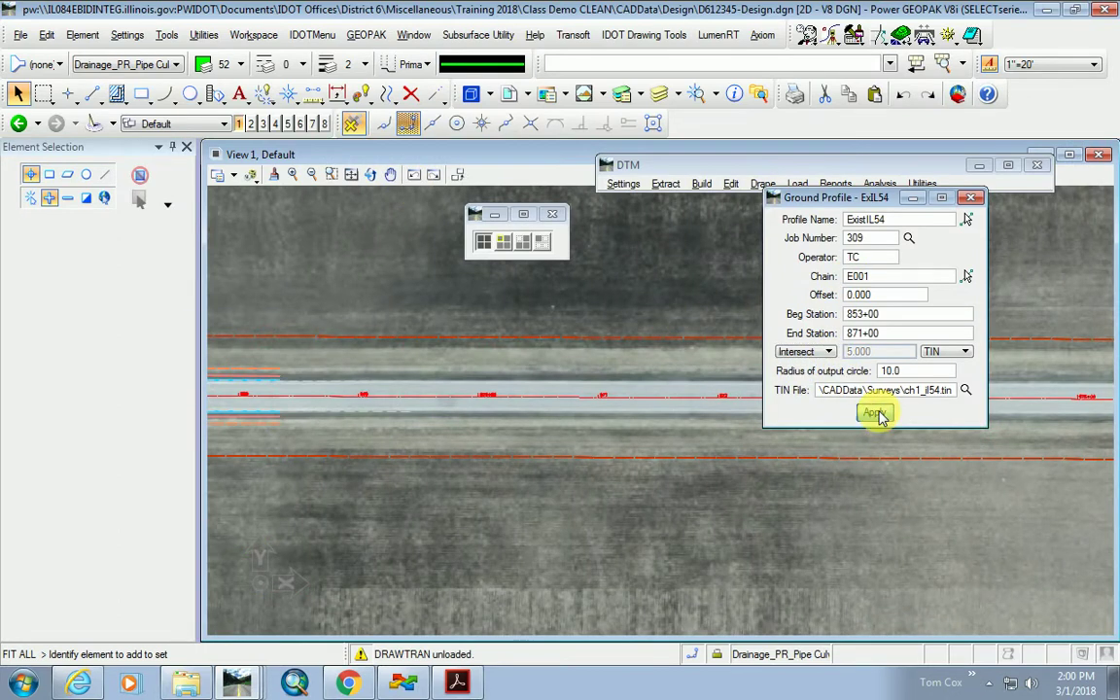
{"action": "left_click", "coordinate": [229, 380]}
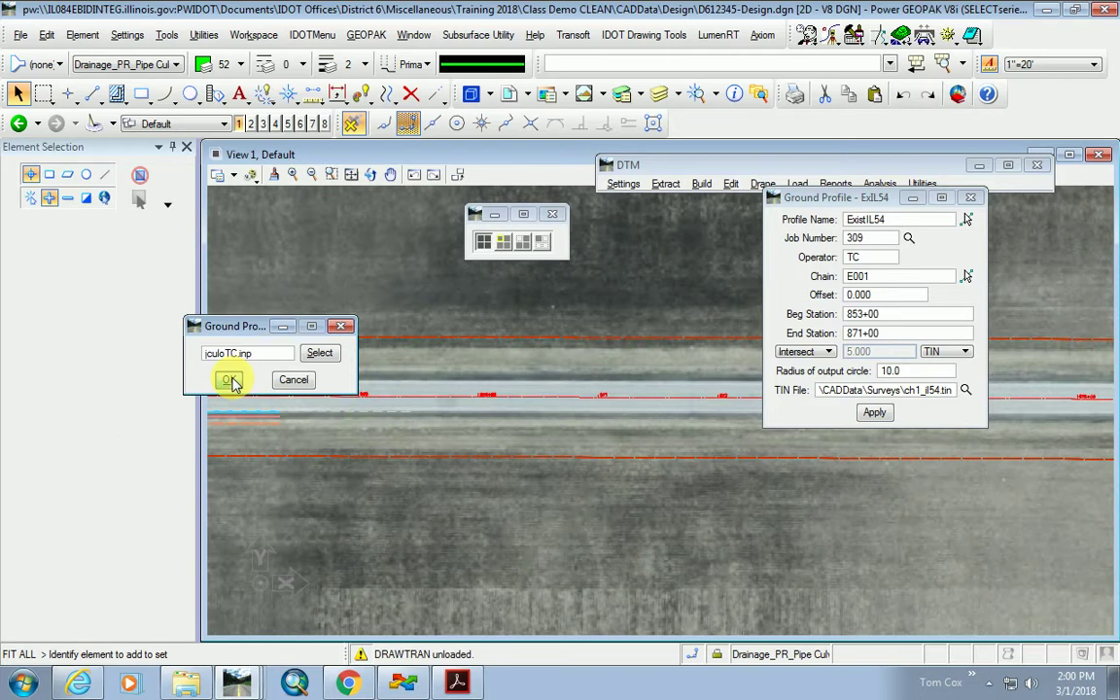
{"action": "left_click", "coordinate": [249, 478]}
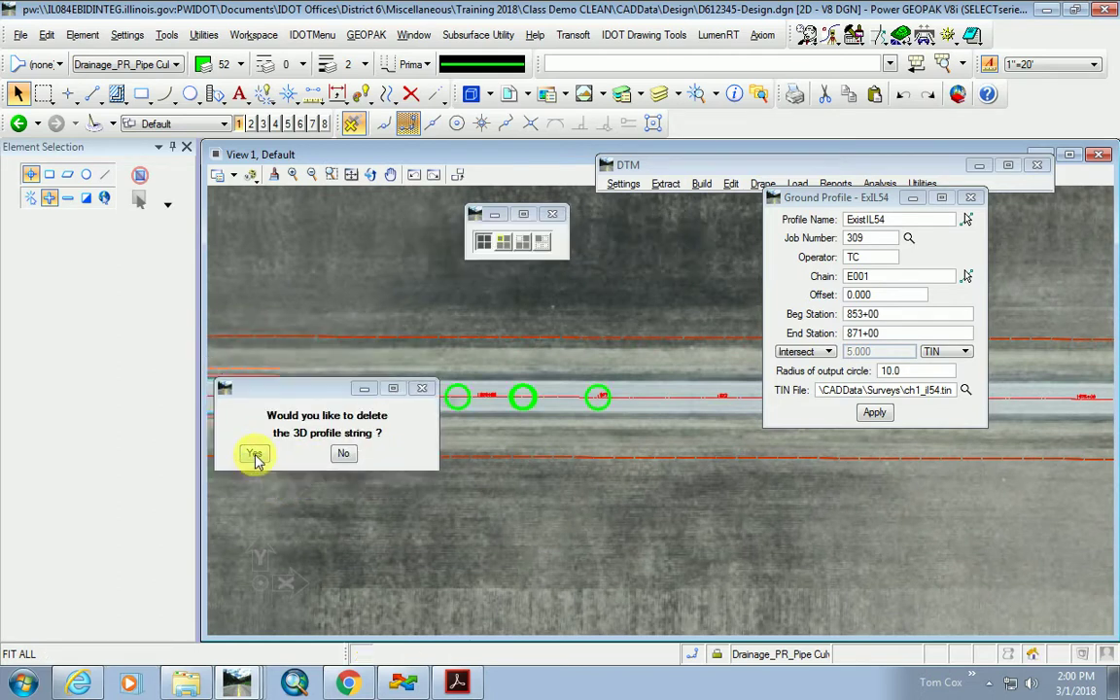
Confirm storing the profile, delete the temporary 3D string, and move the Ground Profile dialog aside.
{"action": "left_click", "coordinate": [255, 454]}
{"action": "left_click", "coordinate": [352, 464]}
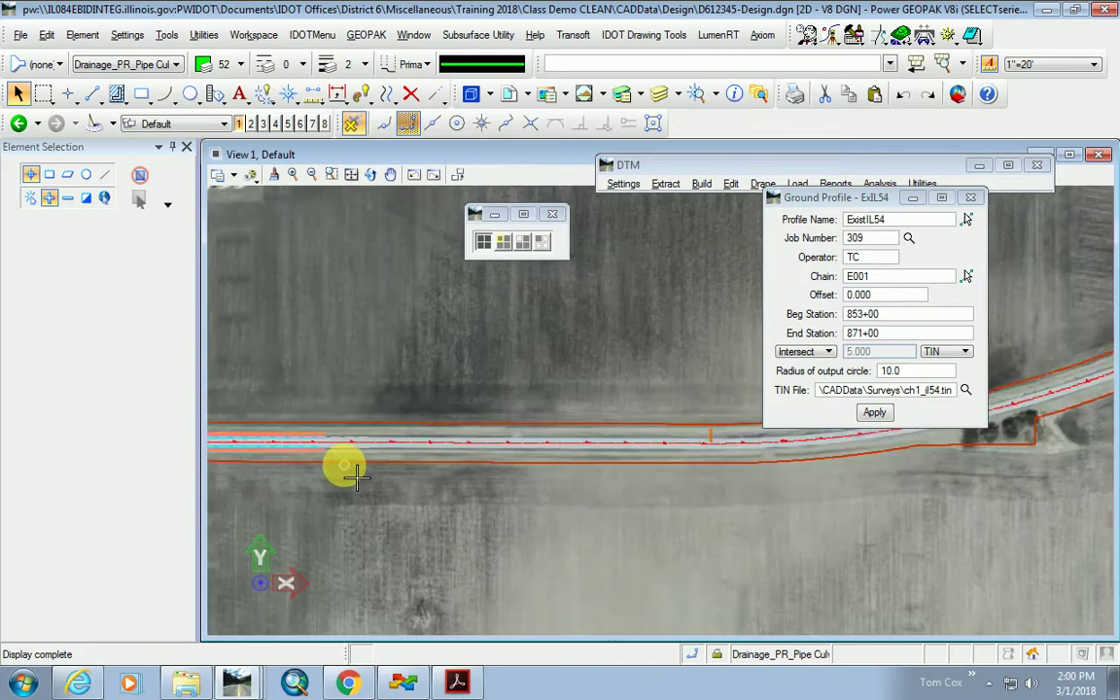
{"action": "left_click_drag", "start_coordinate": [831, 198], "coordinate": [915, 325]}
{"action": "left_click", "coordinate": [551, 373]}
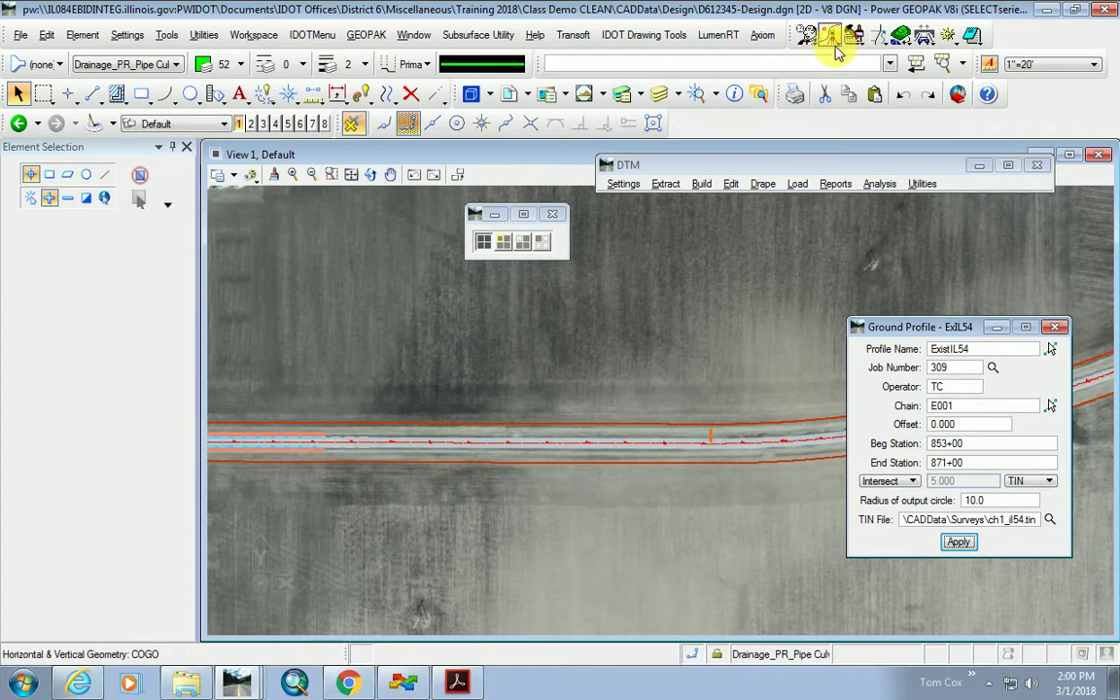
{"action": "left_click", "coordinate": [827, 39]}
{"action": "left_click", "coordinate": [768, 54]}
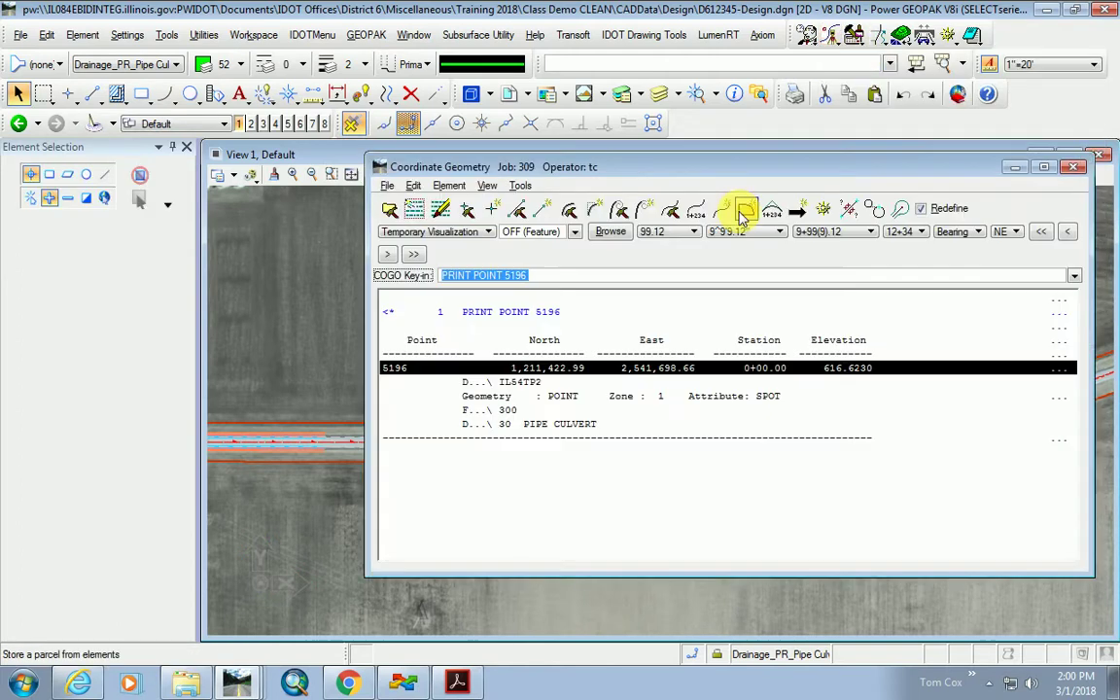
{"action": "left_click", "coordinate": [665, 316]}
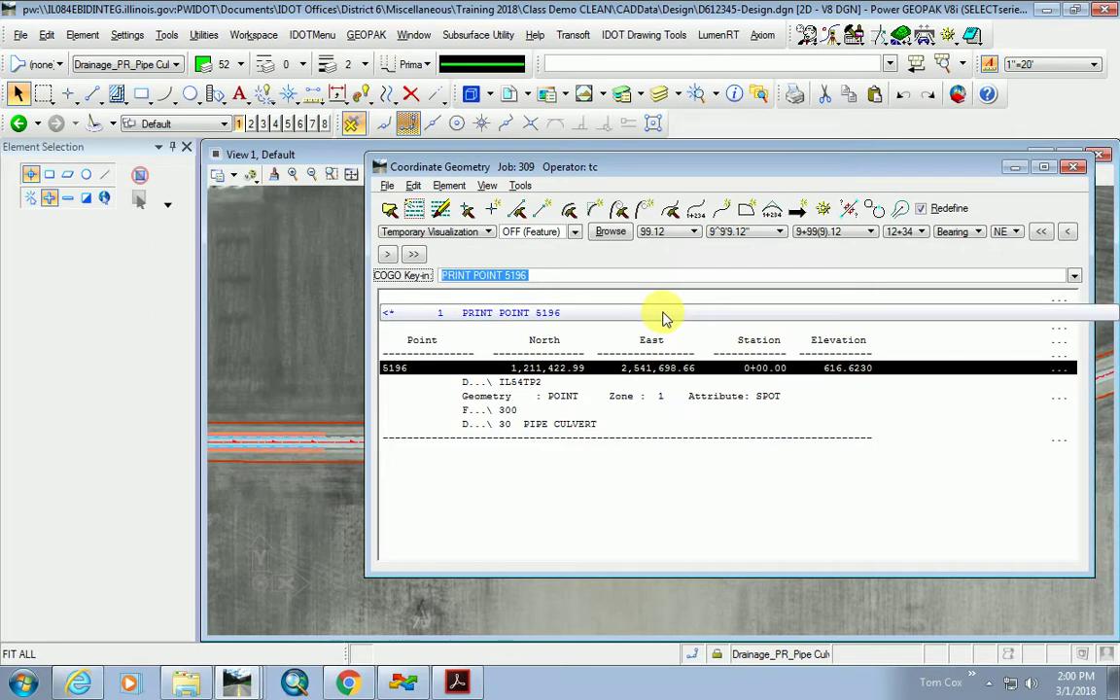
{"action": "left_click", "coordinate": [825, 212]}
{"action": "left_click", "coordinate": [880, 289]}
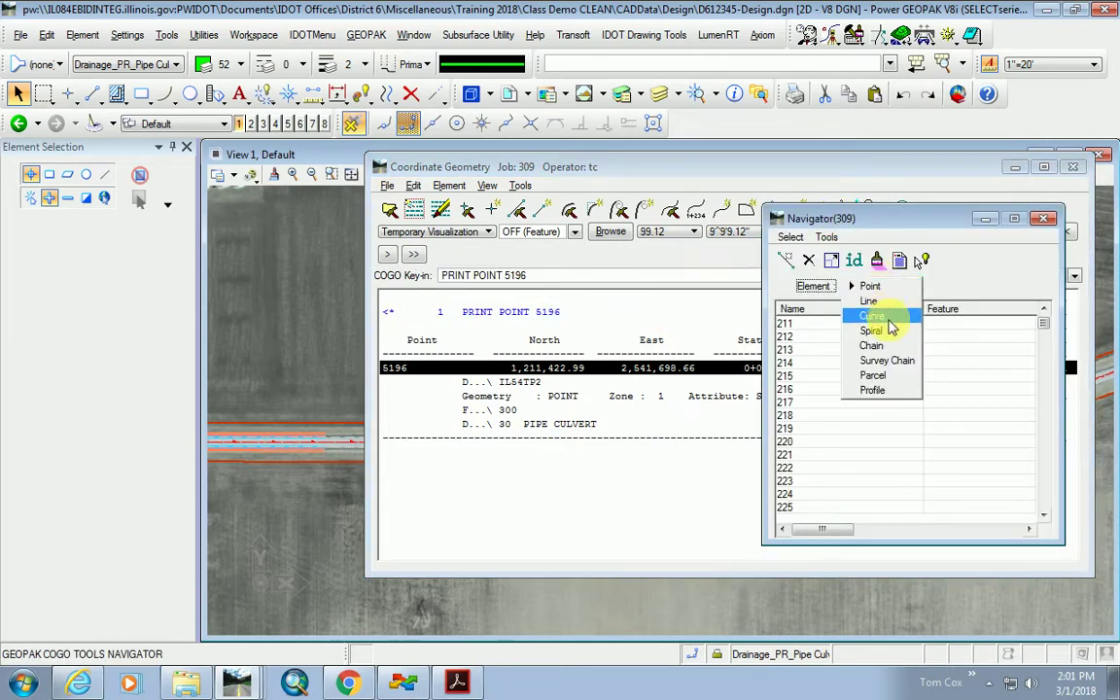
{"action": "left_click", "coordinate": [887, 389]}
{"action": "left_click", "coordinate": [815, 325]}
{"action": "left_click", "coordinate": [899, 261]}
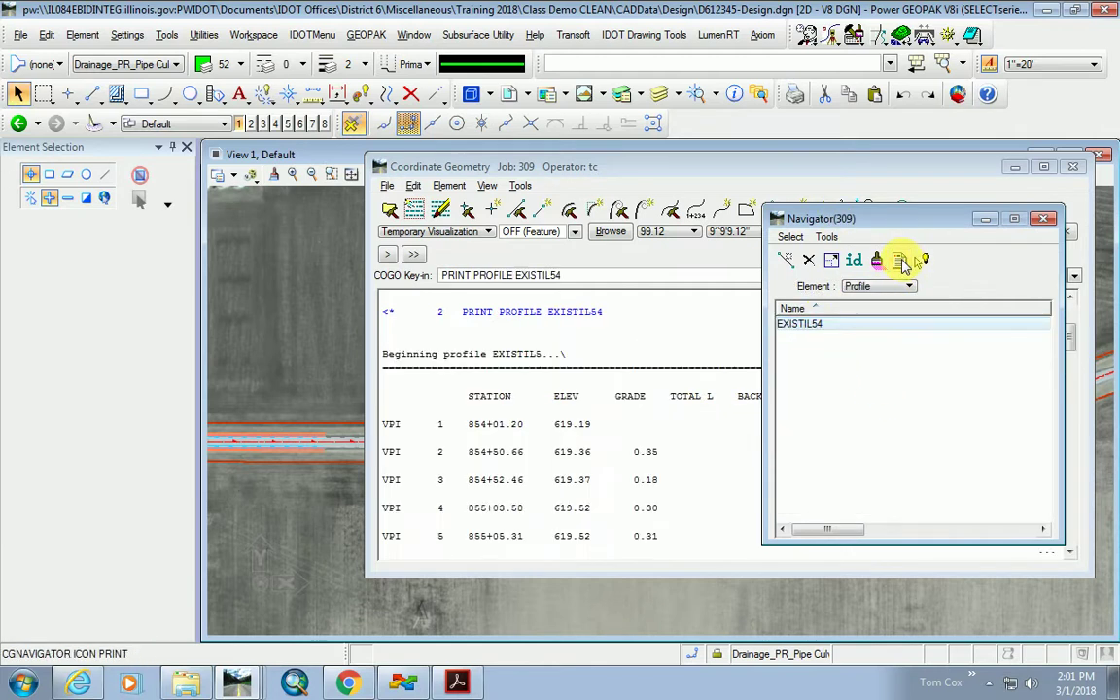
{"action": "left_click_drag", "start_coordinate": [845, 216], "coordinate": [923, 184]}
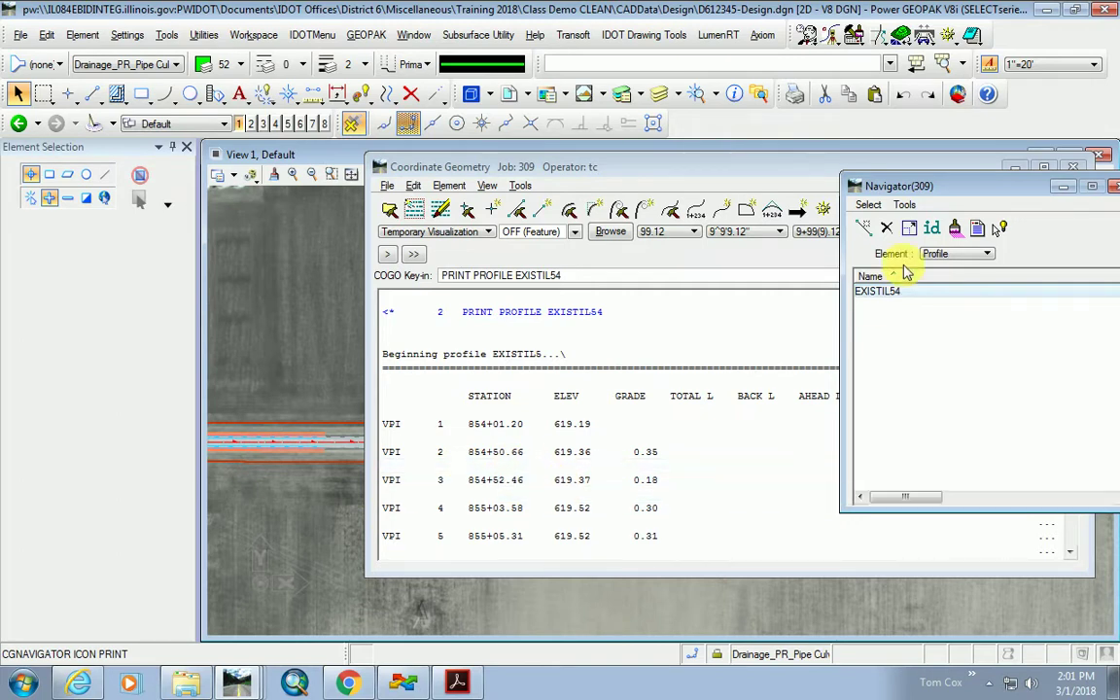
{"action": "left_click_drag", "start_coordinate": [929, 187], "coordinate": [750, 181]}
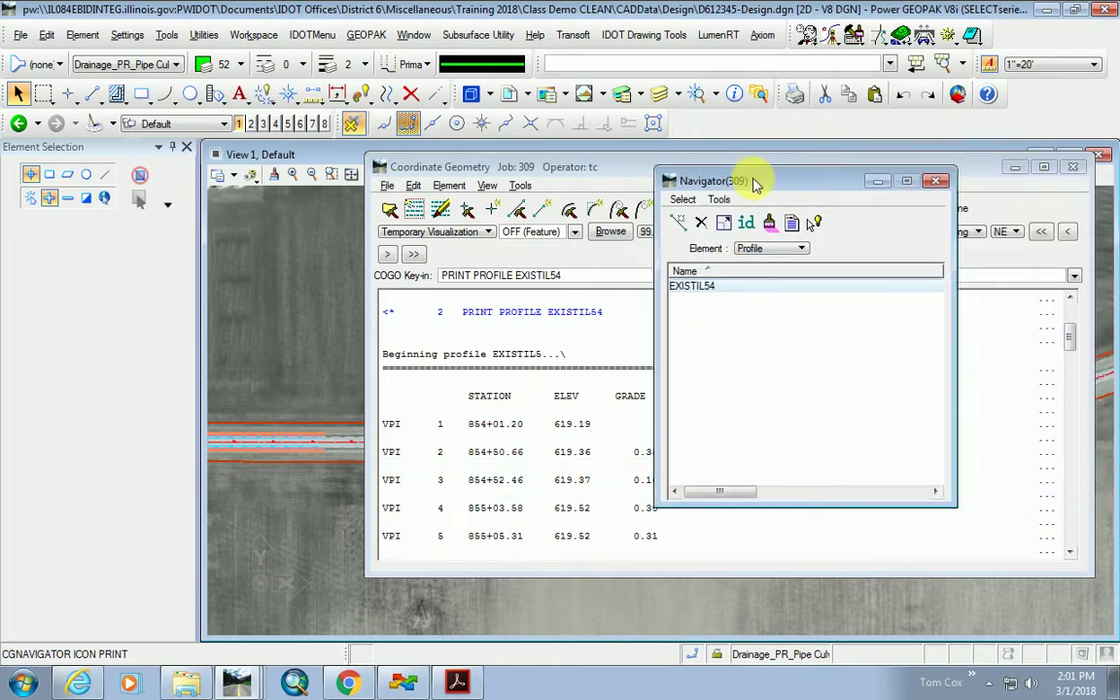
{"action": "left_click", "coordinate": [936, 185]}
{"action": "left_click", "coordinate": [1012, 167]}
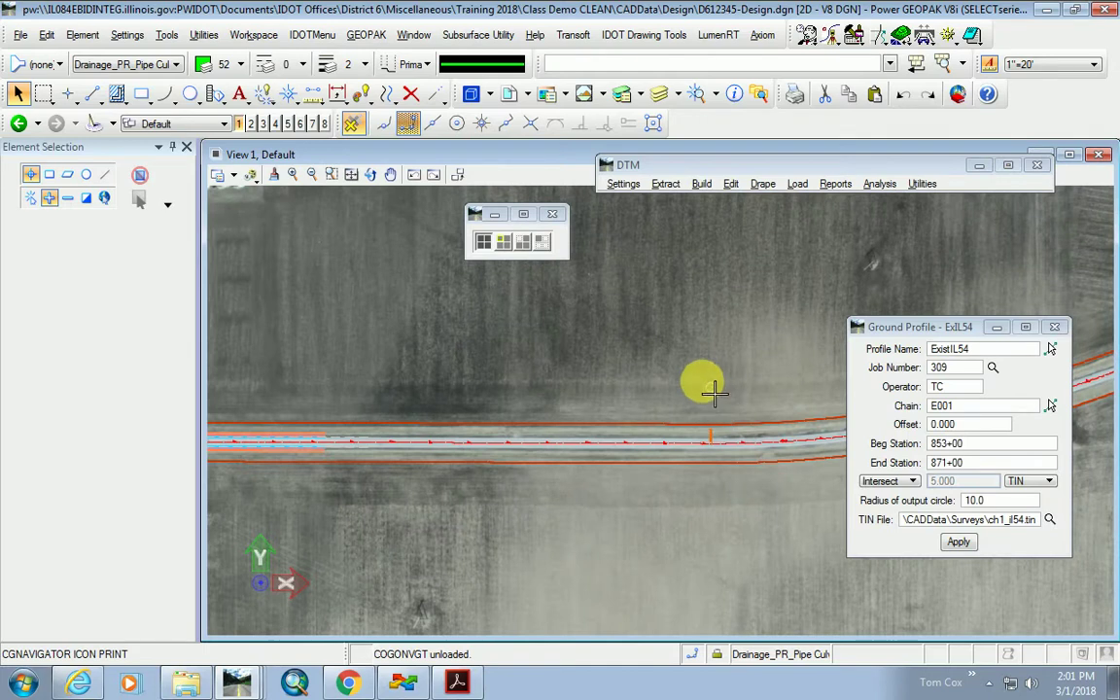
Pick chain S017 for the ExistCH1 profile, filling stations 7+03.80 to 13+40.70.
{"action": "left_click_drag", "start_coordinate": [950, 332], "coordinate": [788, 249]}
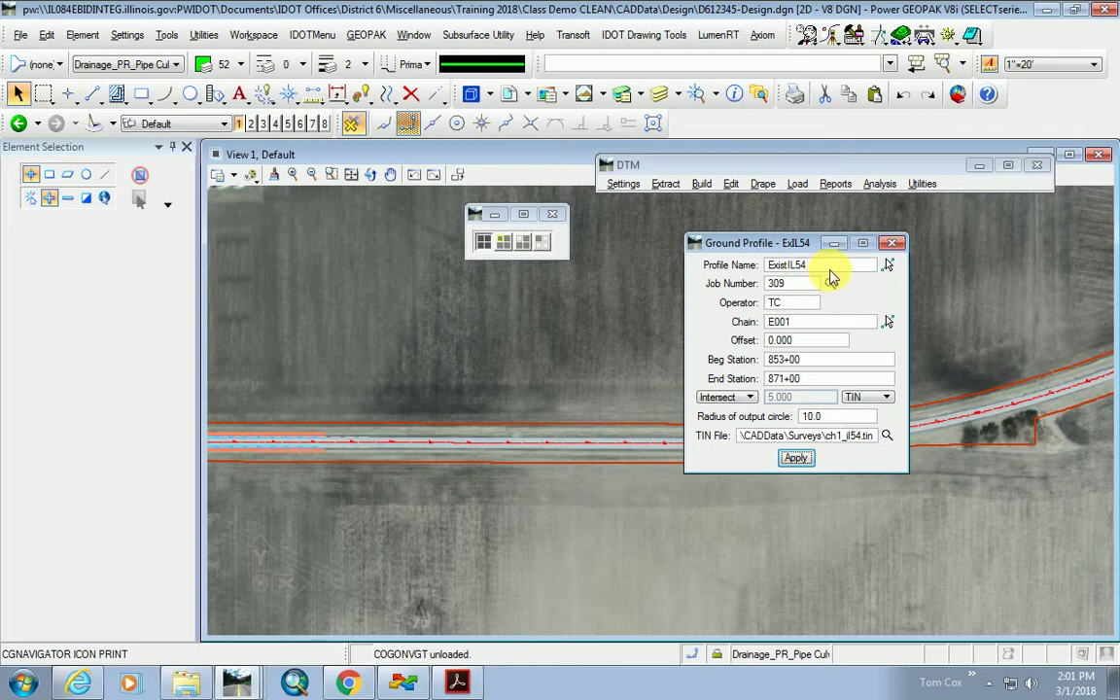
{"action": "left_click", "coordinate": [822, 270]}
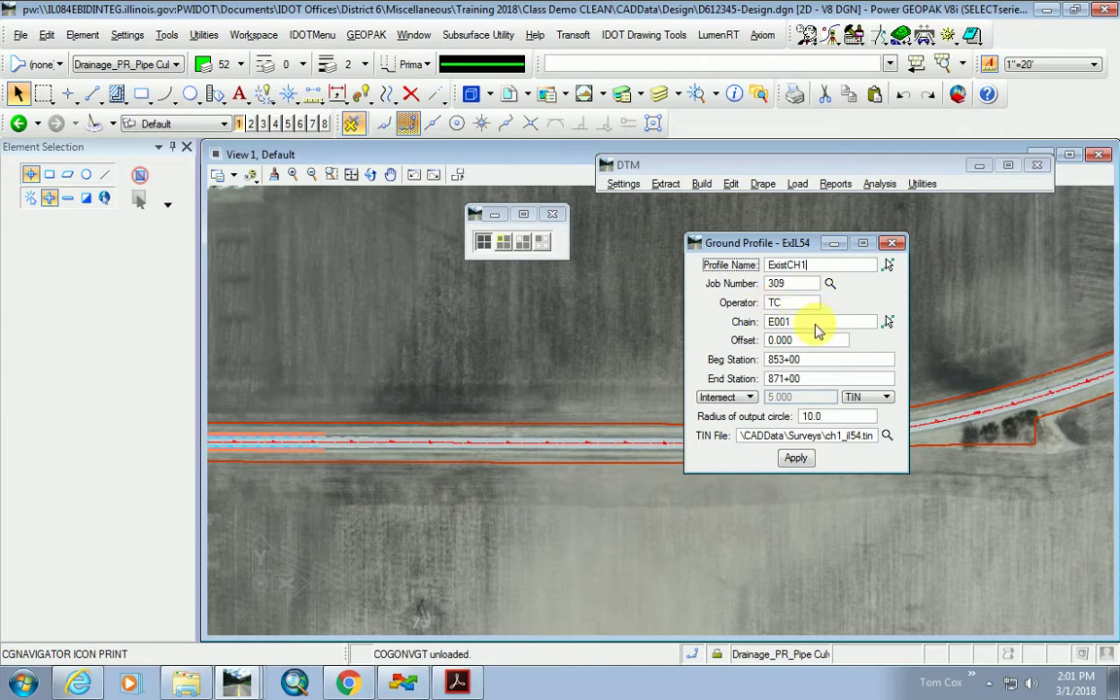
{"action": "left_click", "coordinate": [887, 321]}
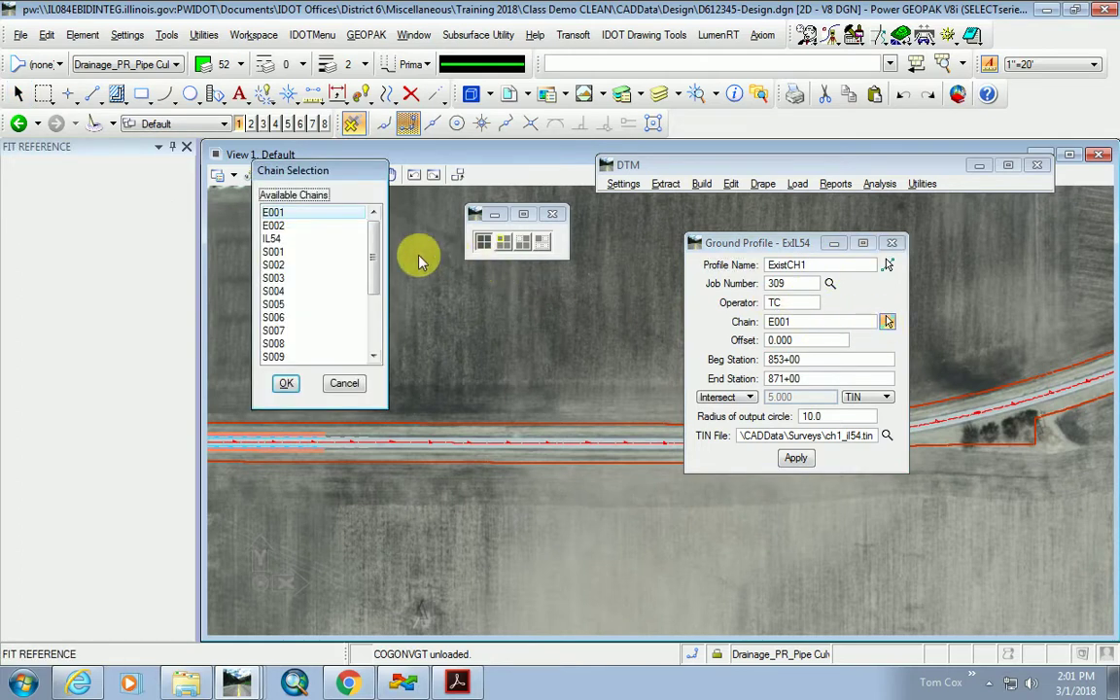
{"action": "left_click_drag", "start_coordinate": [370, 276], "coordinate": [372, 329]}
{"action": "left_click", "coordinate": [277, 357]}
{"action": "left_click", "coordinate": [287, 385]}
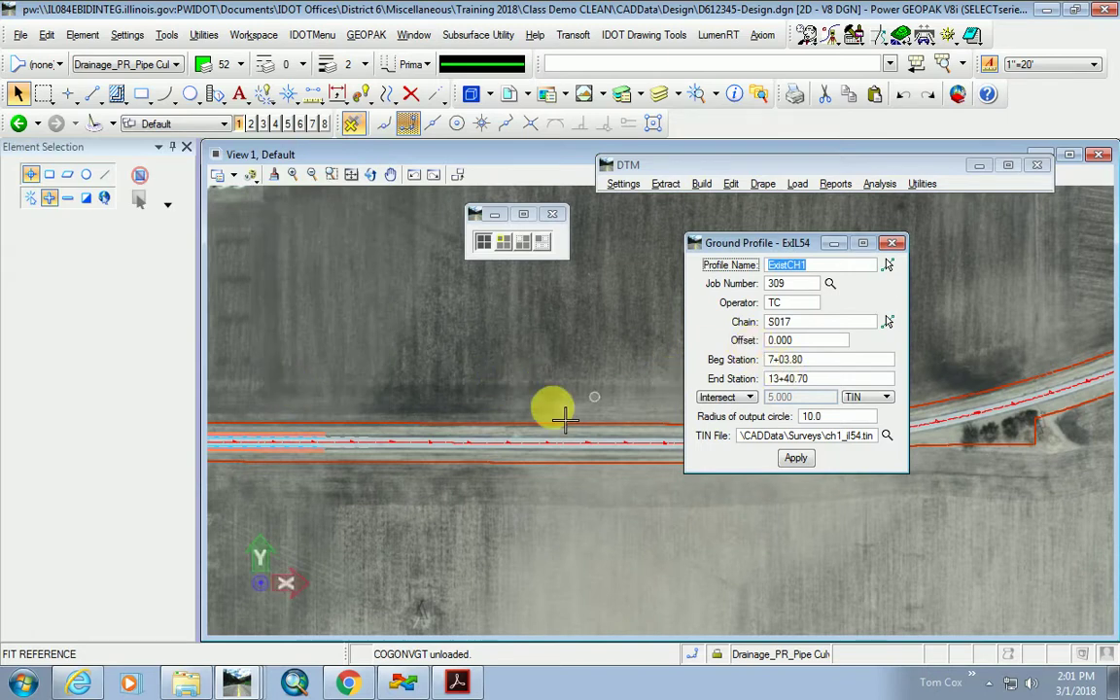
{"action": "scroll", "coordinate": [373, 483], "scroll_direction": "down", "scroll_amount": 8}
{"action": "scroll", "coordinate": [357, 474], "scroll_direction": "up", "scroll_amount": 5}
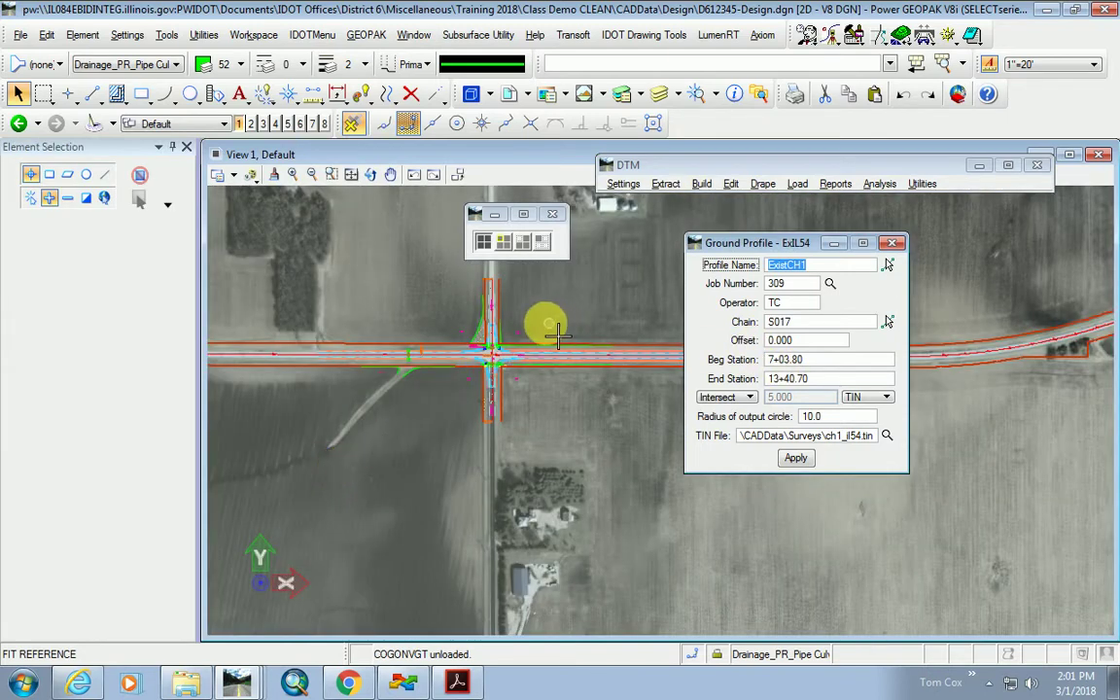
{"action": "scroll", "coordinate": [375, 402], "scroll_direction": "up", "scroll_amount": 2}
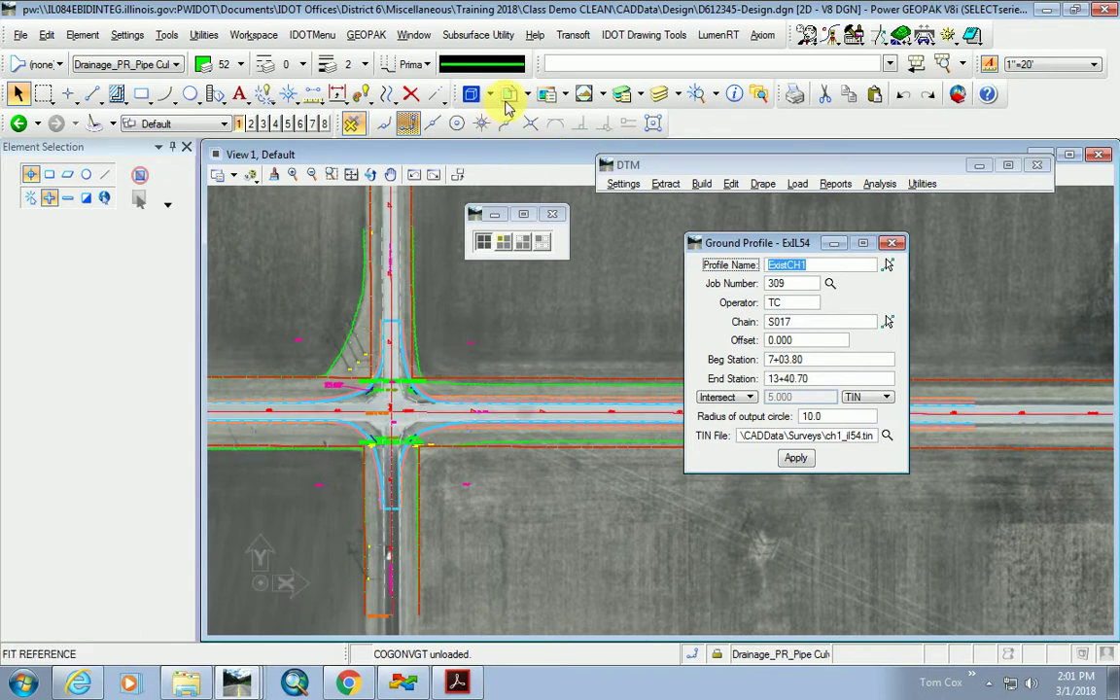
Open the References list and turn on display of the d612345-dtm.dgn reference.
{"action": "left_click", "coordinate": [471, 93]}
{"action": "left_click_drag", "start_coordinate": [617, 523], "coordinate": [794, 211]}
{"action": "left_click", "coordinate": [715, 345]}
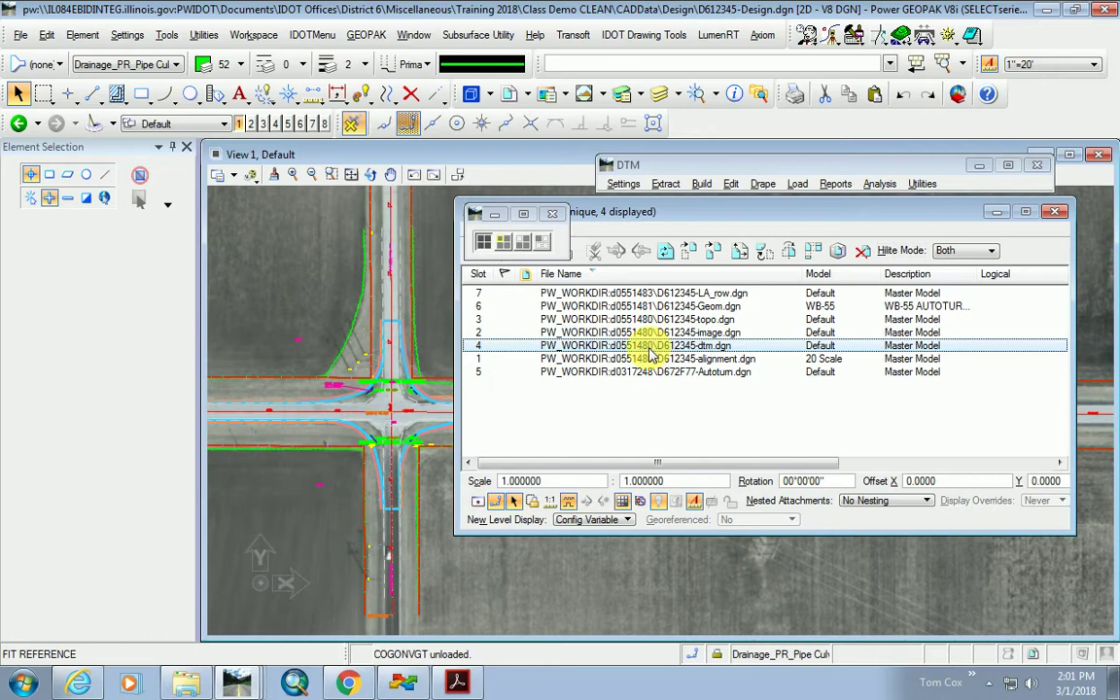
{"action": "left_click", "coordinate": [477, 500]}
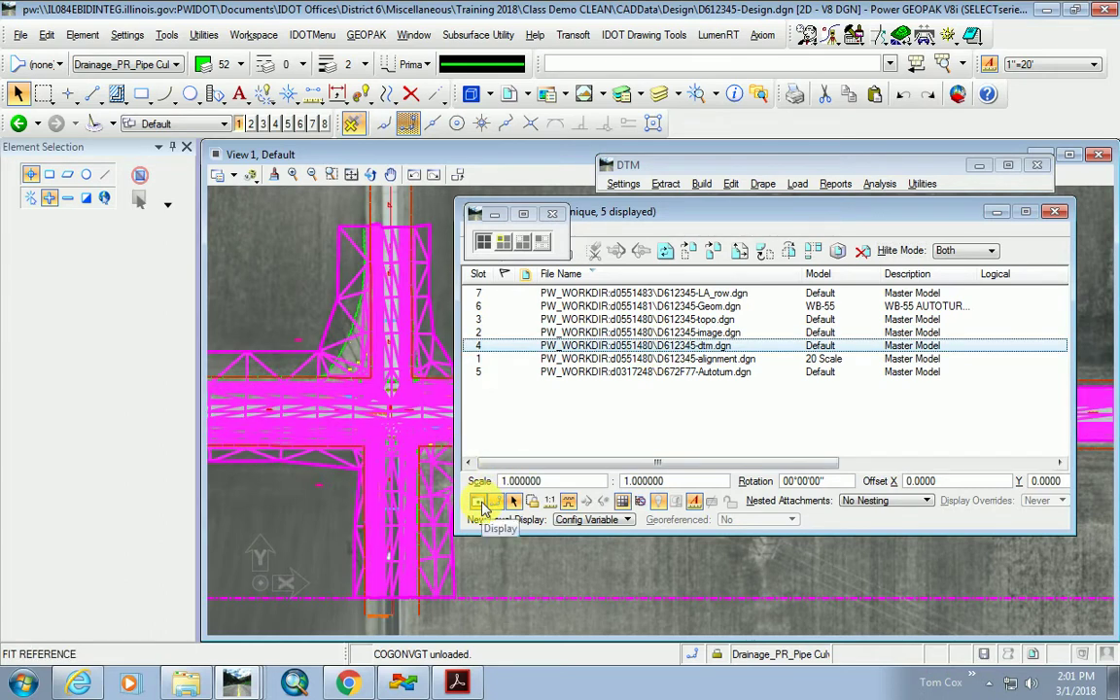
{"action": "left_click", "coordinate": [533, 425]}
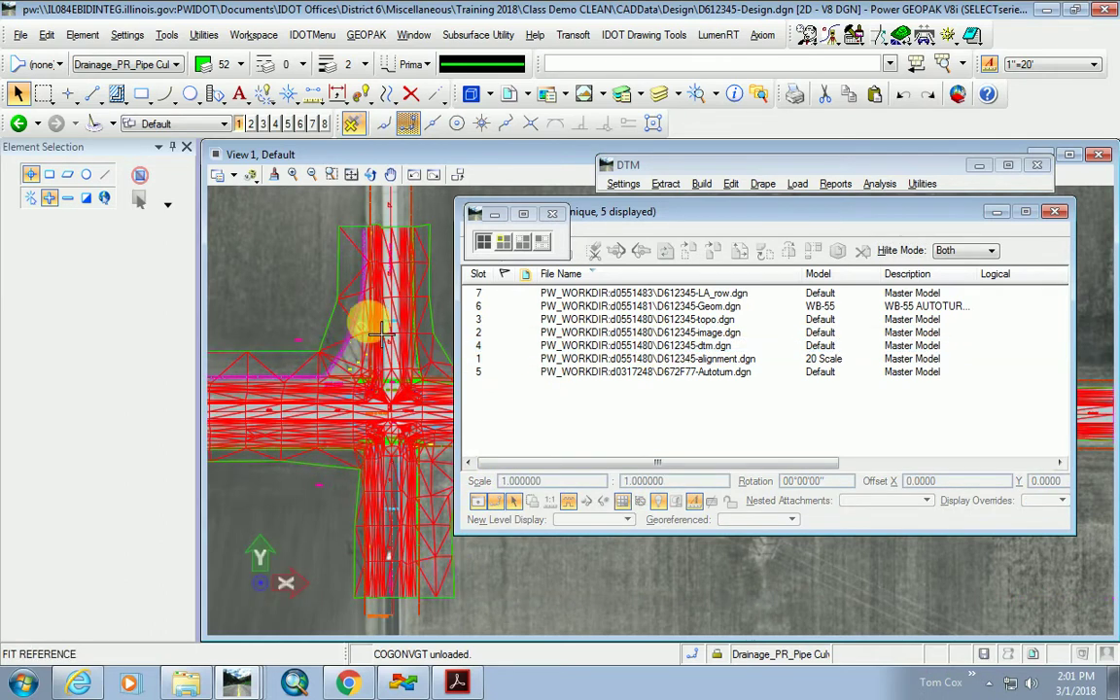
{"action": "scroll", "coordinate": [387, 574], "scroll_direction": "up", "scroll_amount": 2}
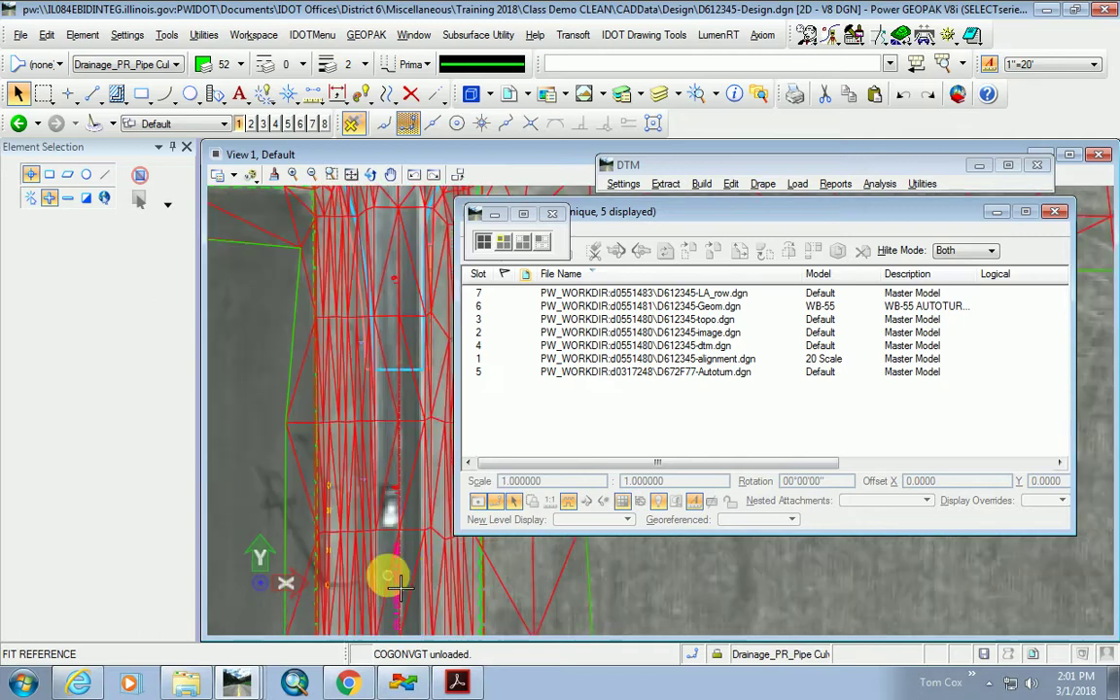
{"action": "scroll", "coordinate": [375, 515], "scroll_direction": "down", "scroll_amount": 3}
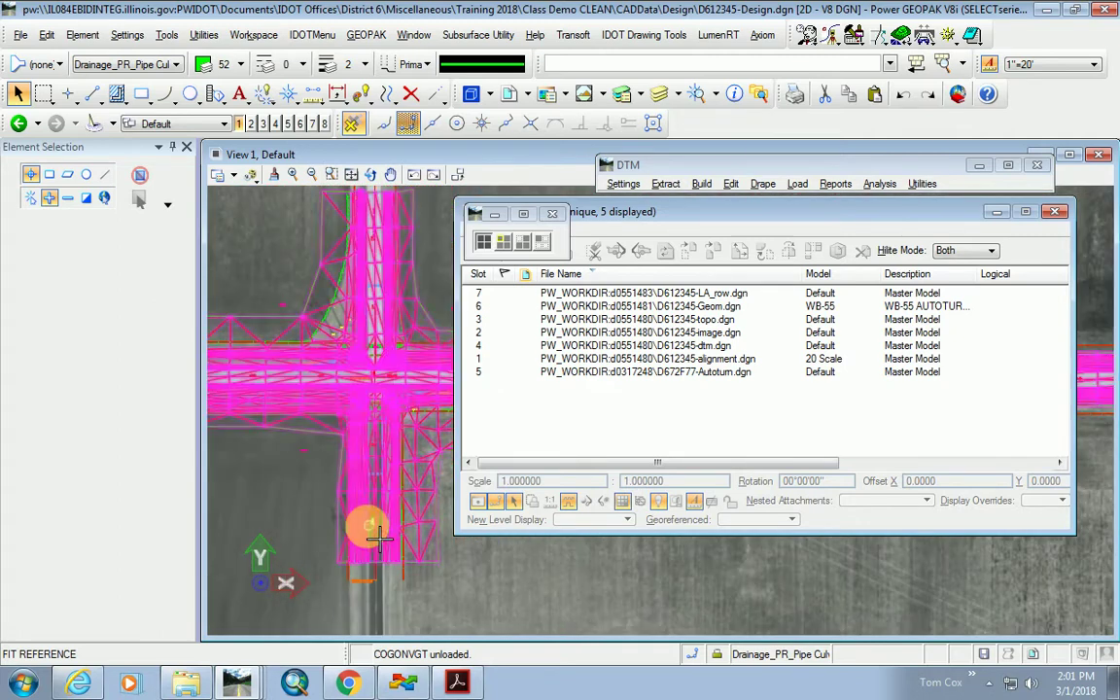
{"action": "scroll", "coordinate": [379, 374], "scroll_direction": "up", "scroll_amount": 2}
{"action": "scroll", "coordinate": [321, 359], "scroll_direction": "down", "scroll_amount": 2}
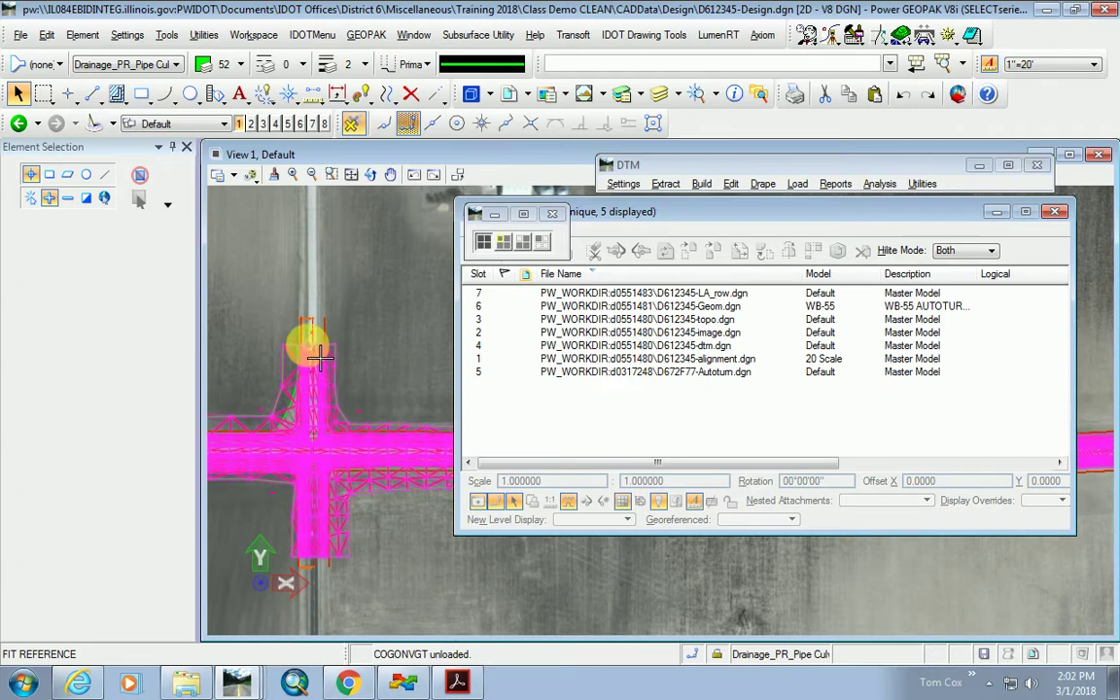
{"action": "left_click", "coordinate": [478, 501]}
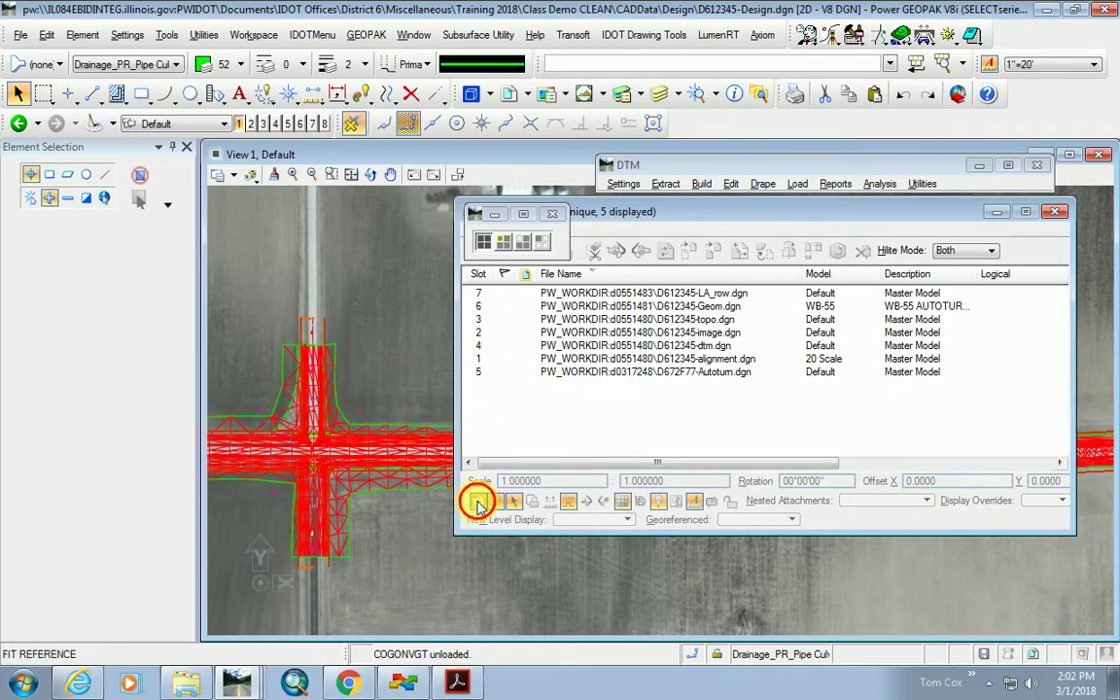
Switch the d612345-dtm.dgn display back off and move References to the lower right.
{"action": "left_click", "coordinate": [722, 345]}
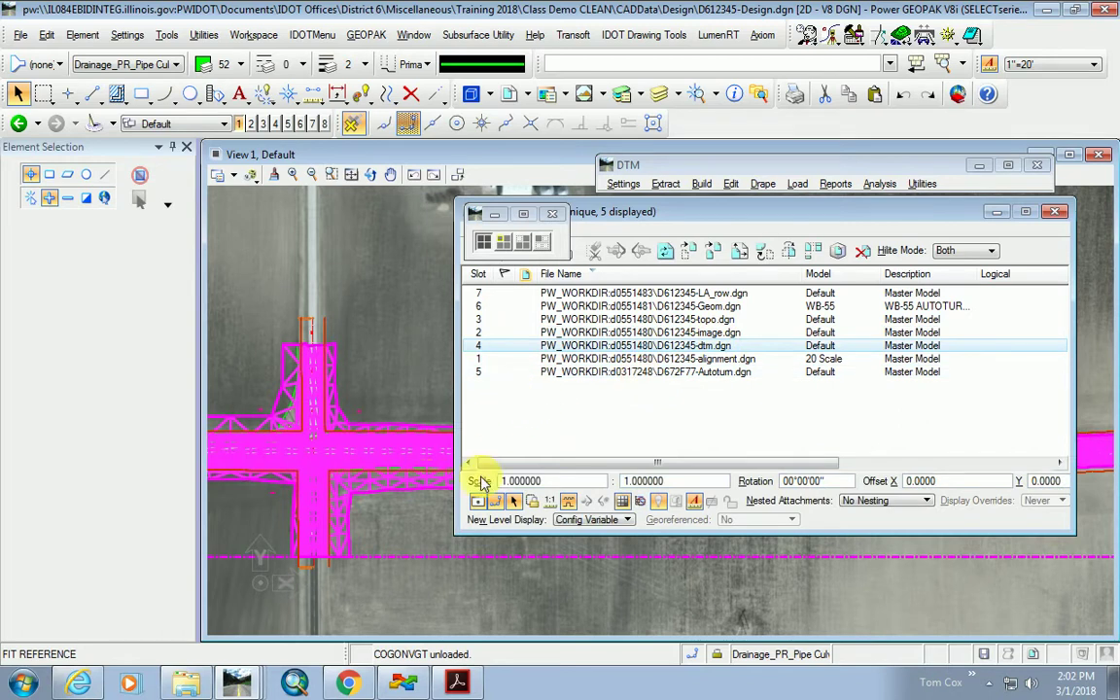
{"action": "left_click", "coordinate": [478, 501]}
{"action": "scroll", "coordinate": [288, 532], "scroll_direction": "up", "scroll_amount": 3}
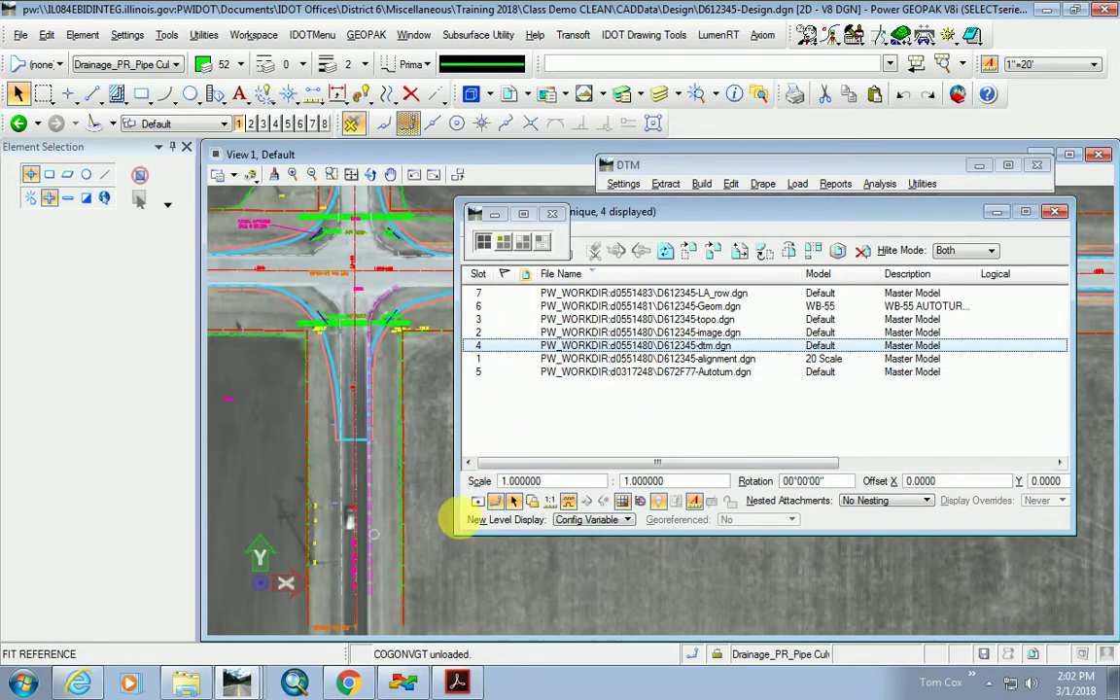
{"action": "left_click_drag", "start_coordinate": [606, 214], "coordinate": [725, 483]}
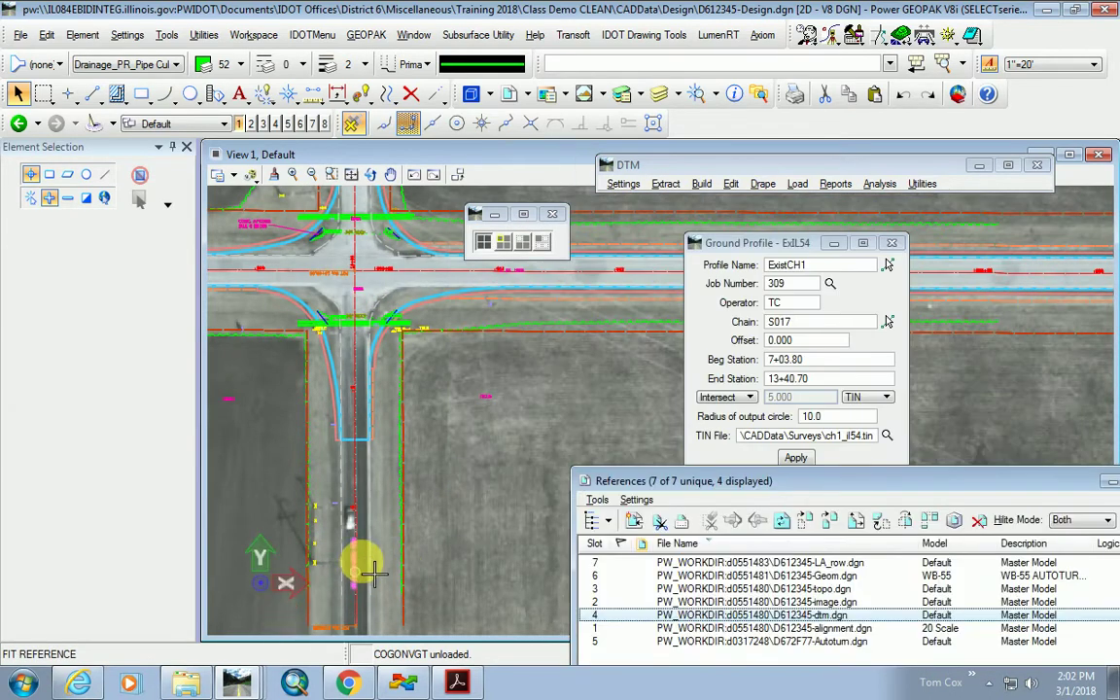
{"action": "scroll", "coordinate": [362, 450], "scroll_direction": "up", "scroll_amount": 3}
{"action": "scroll", "coordinate": [350, 500], "scroll_direction": "down", "scroll_amount": 4}
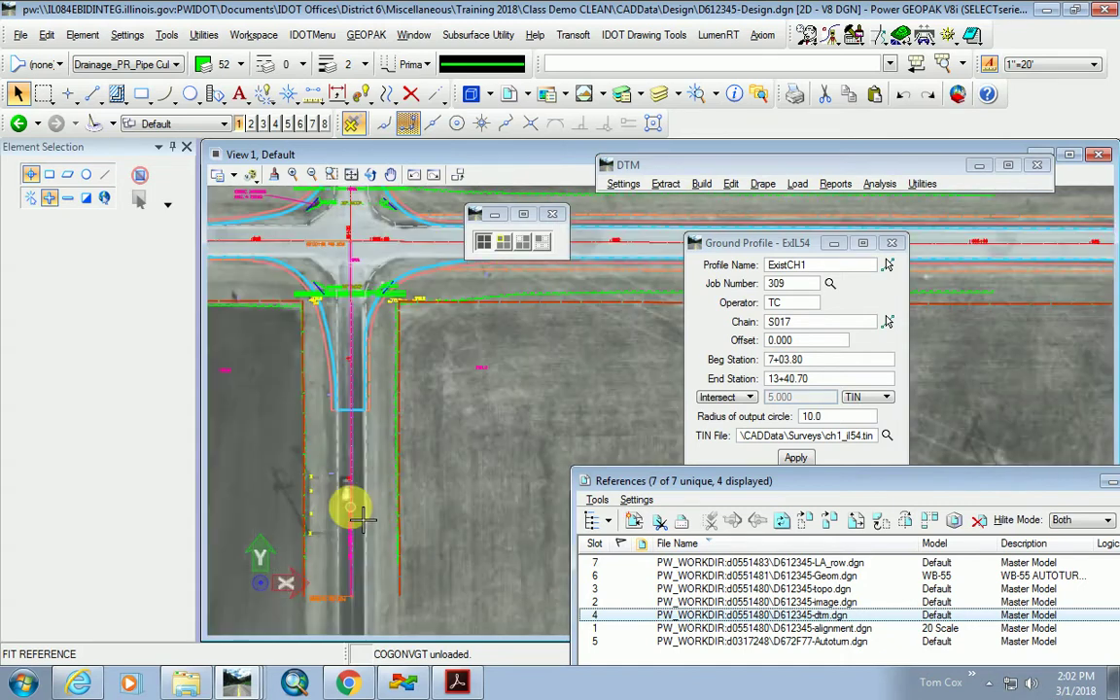
{"action": "scroll", "coordinate": [355, 337], "scroll_direction": "up", "scroll_amount": 3}
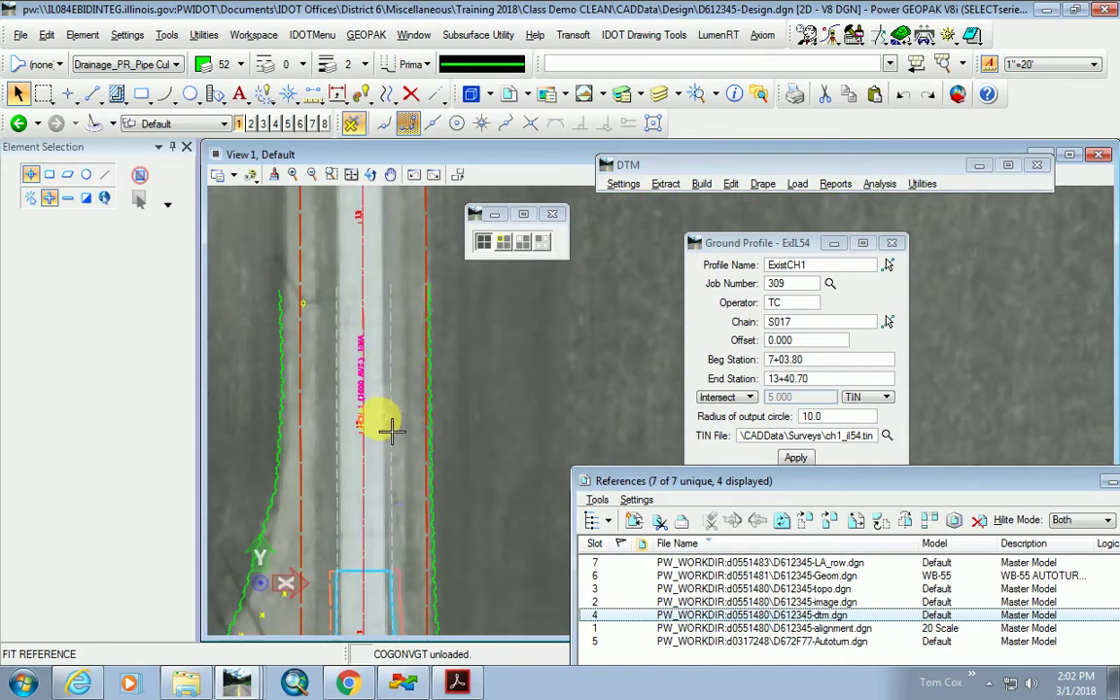
{"action": "scroll", "coordinate": [367, 388], "scroll_direction": "down", "scroll_amount": 3}
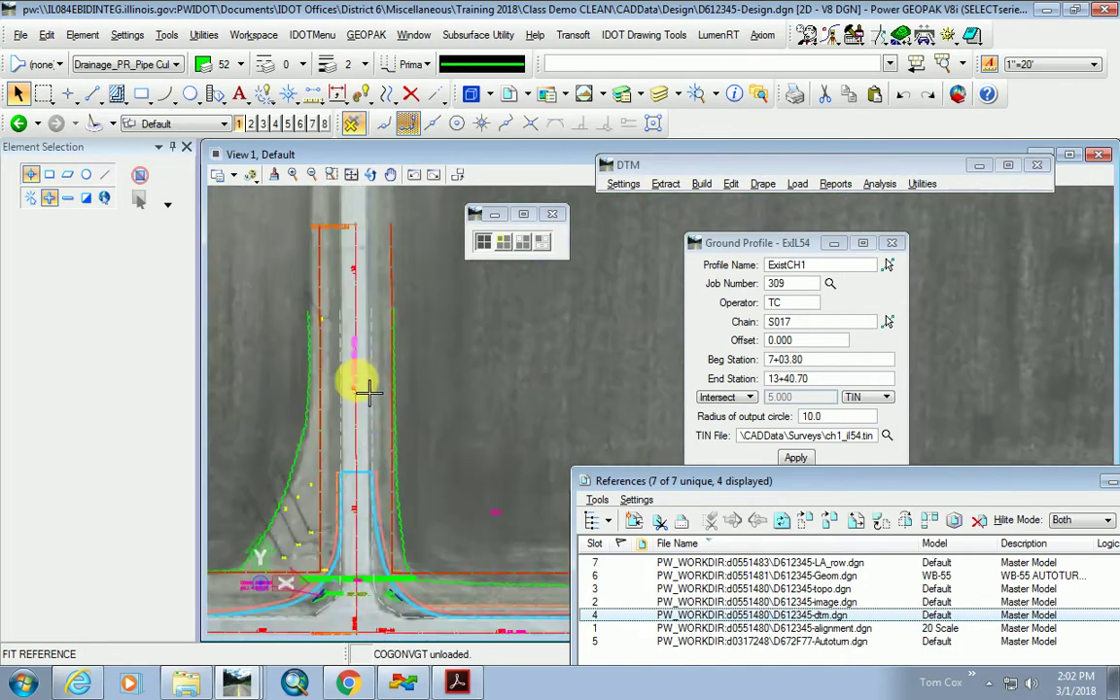
Set the beginning station to 8+00 and the ending station to 12+00.
{"action": "left_click", "coordinate": [817, 363]}
{"action": "type", "text": "8+00"}
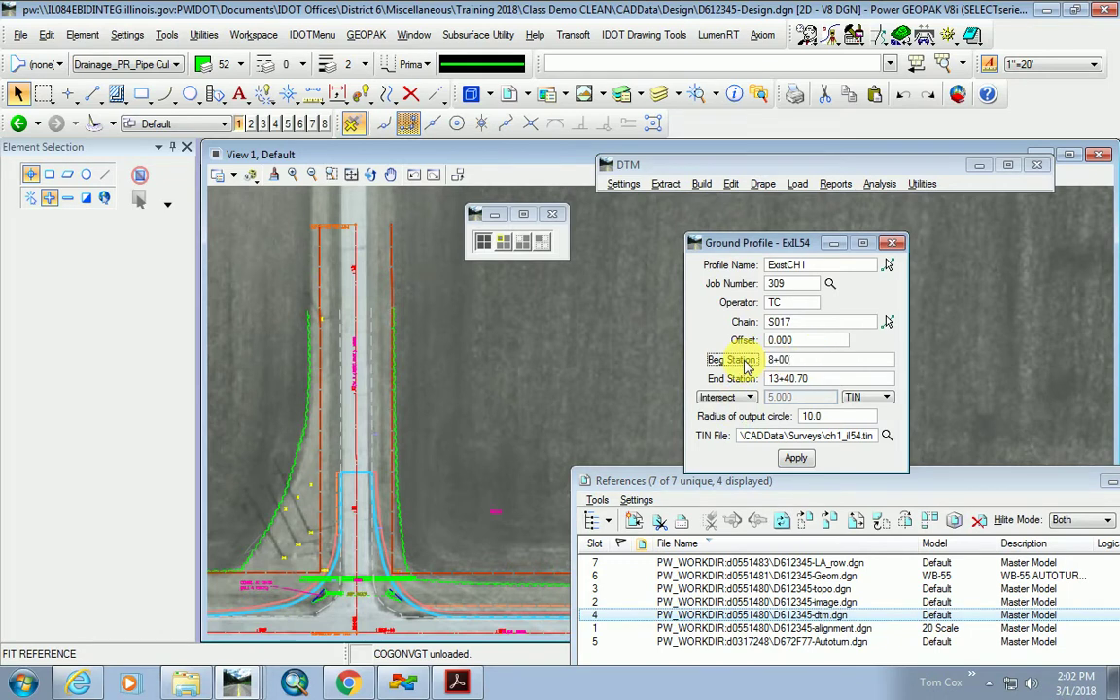
{"action": "key", "text": "Tab"}
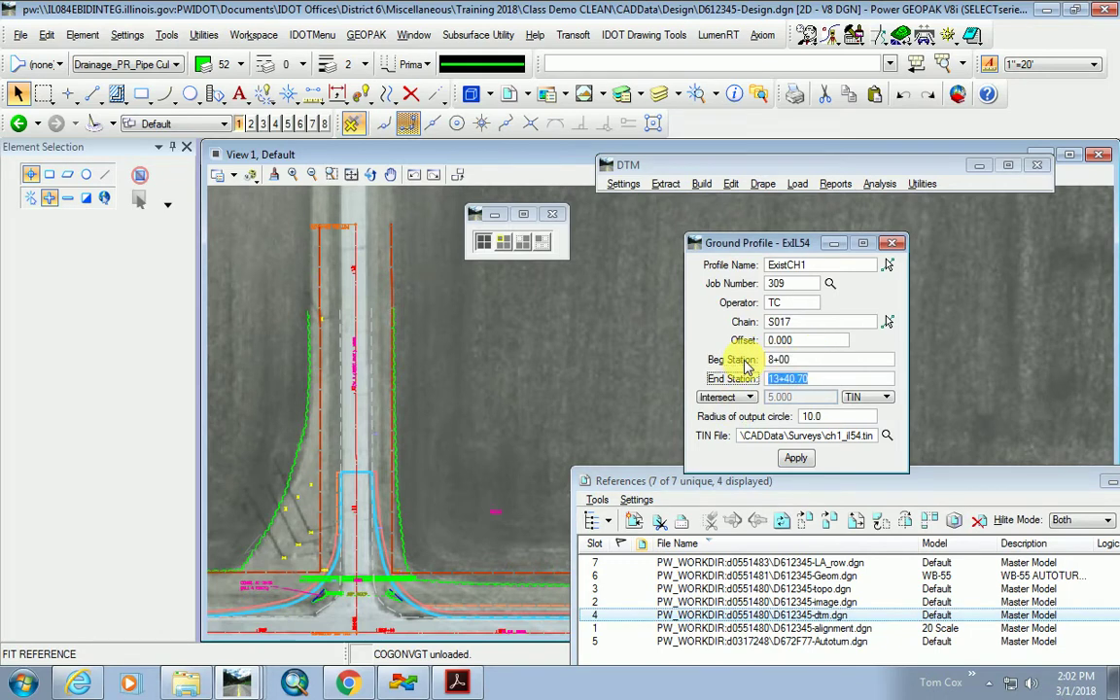
{"action": "type", "text": "12"}
{"action": "key", "text": "Tab"}
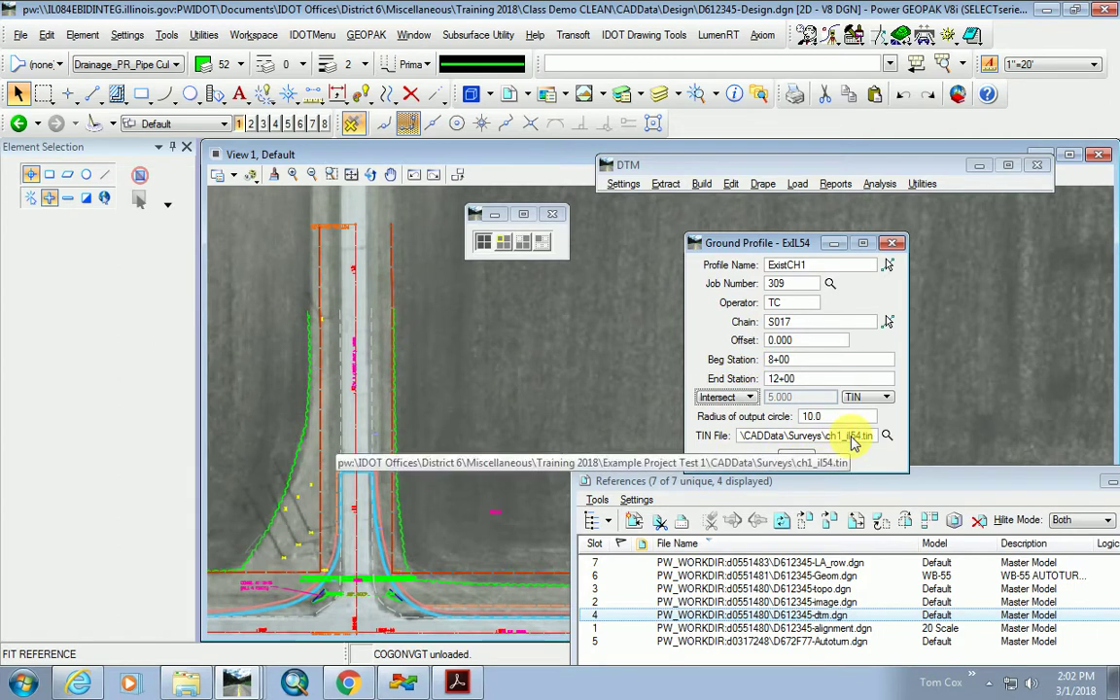
Generate and store the ExistCH1 profile, deleting the leftover 3D profile string.
{"action": "left_click", "coordinate": [797, 460]}
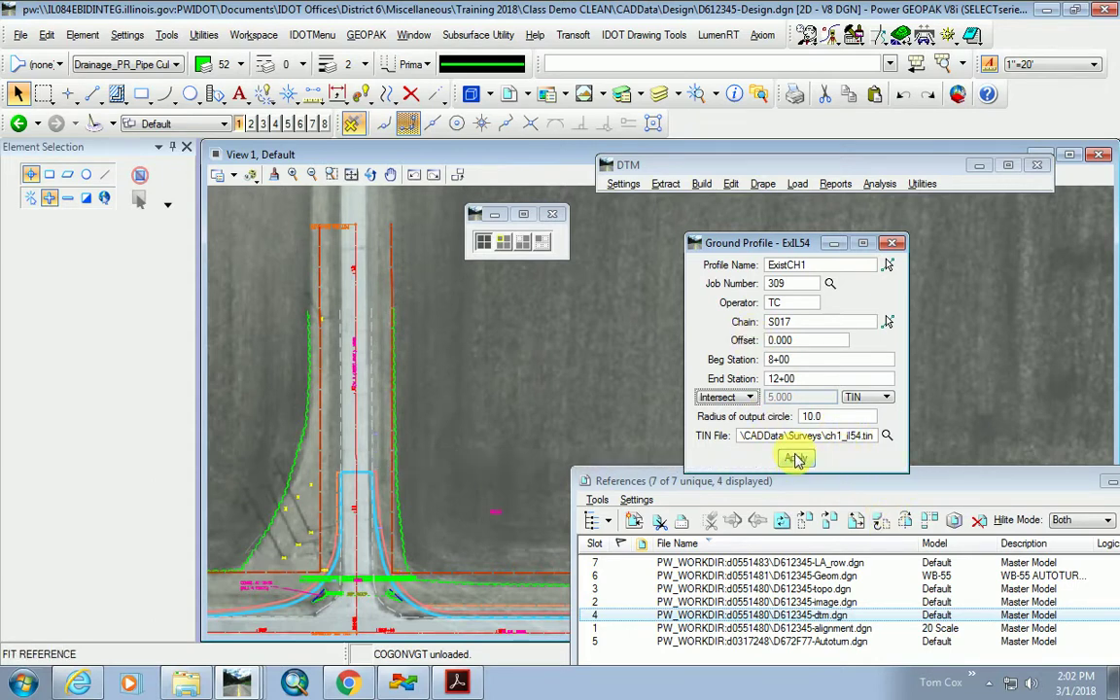
{"action": "left_click", "coordinate": [228, 381]}
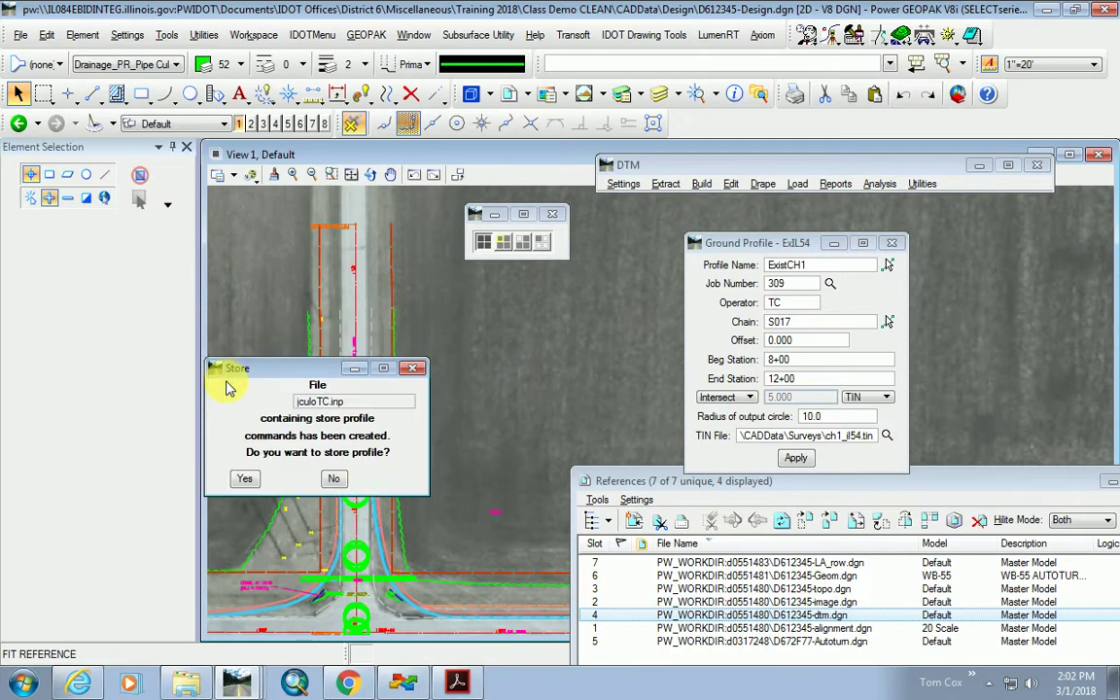
{"action": "left_click", "coordinate": [245, 481]}
{"action": "left_click", "coordinate": [247, 480]}
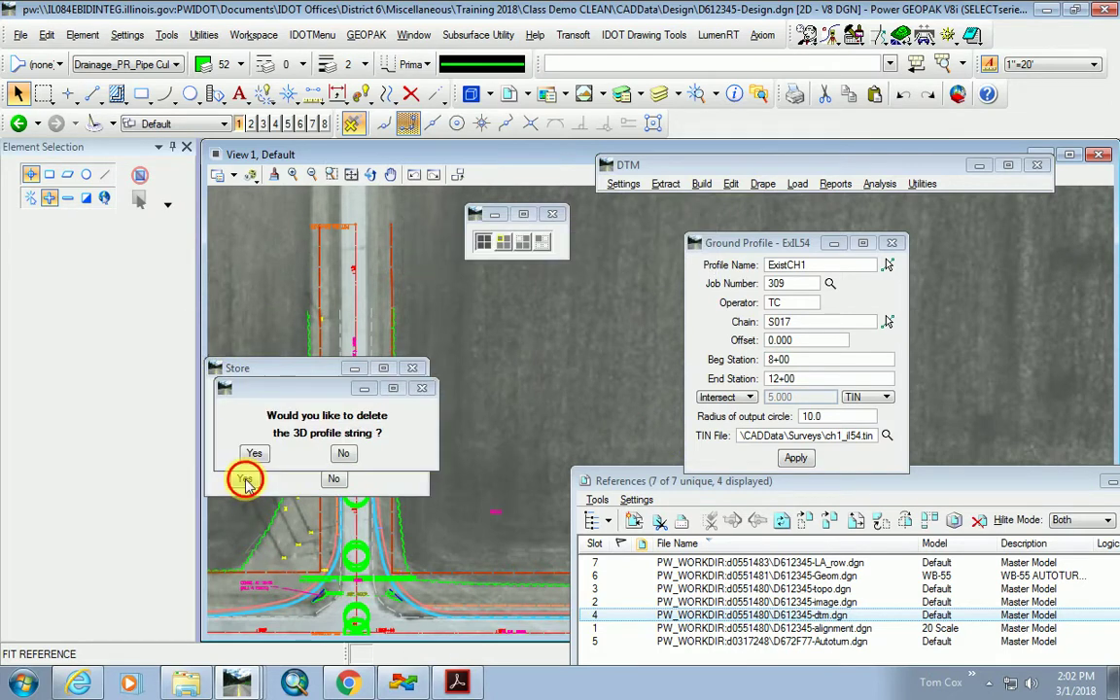
{"action": "left_click", "coordinate": [249, 450]}
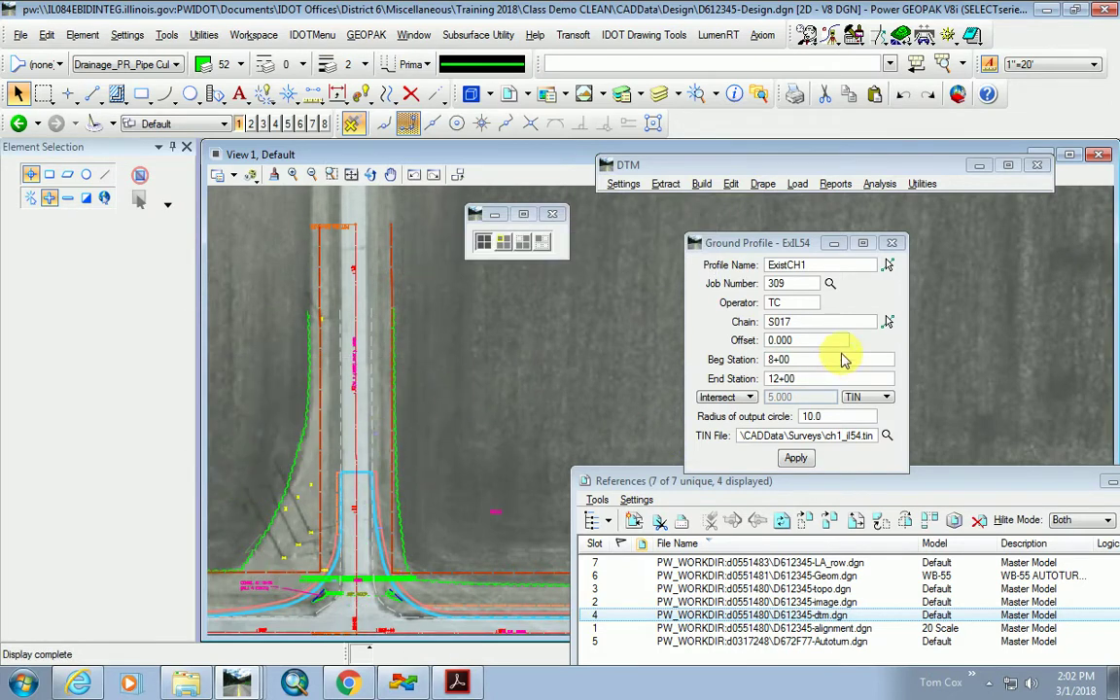
{"action": "left_click", "coordinate": [832, 35]}
Print the stored EXISTCH1 profile's points from the COGO Navigator.
{"action": "left_click", "coordinate": [844, 62]}
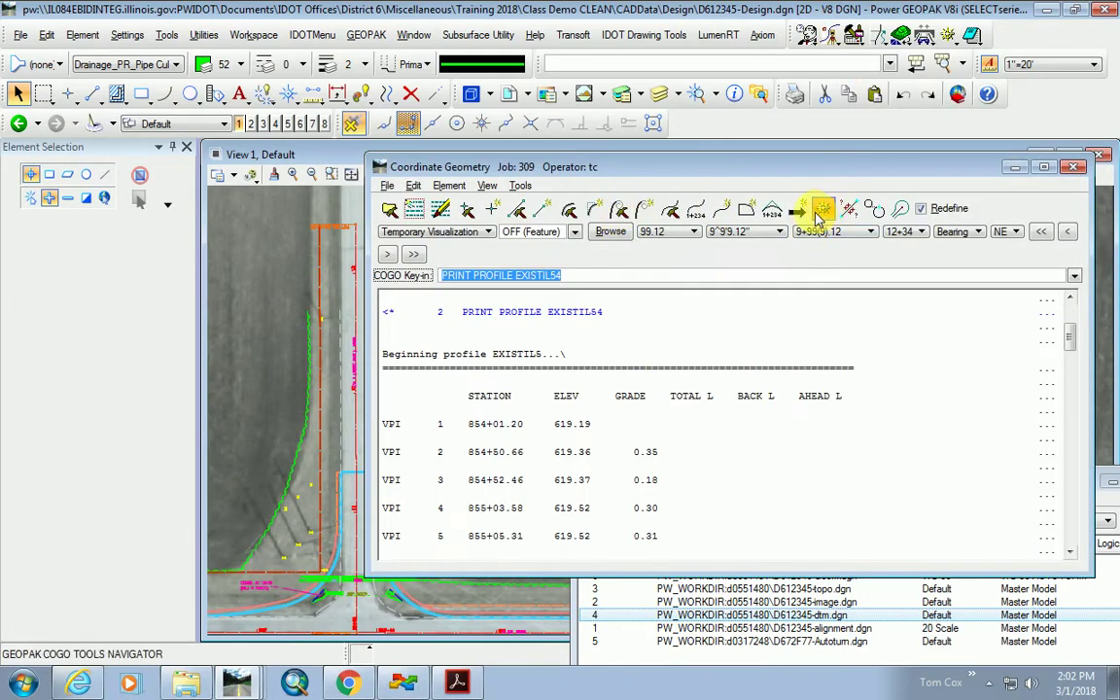
{"action": "left_click", "coordinate": [824, 210]}
{"action": "left_click", "coordinate": [692, 287]}
{"action": "left_click", "coordinate": [790, 224]}
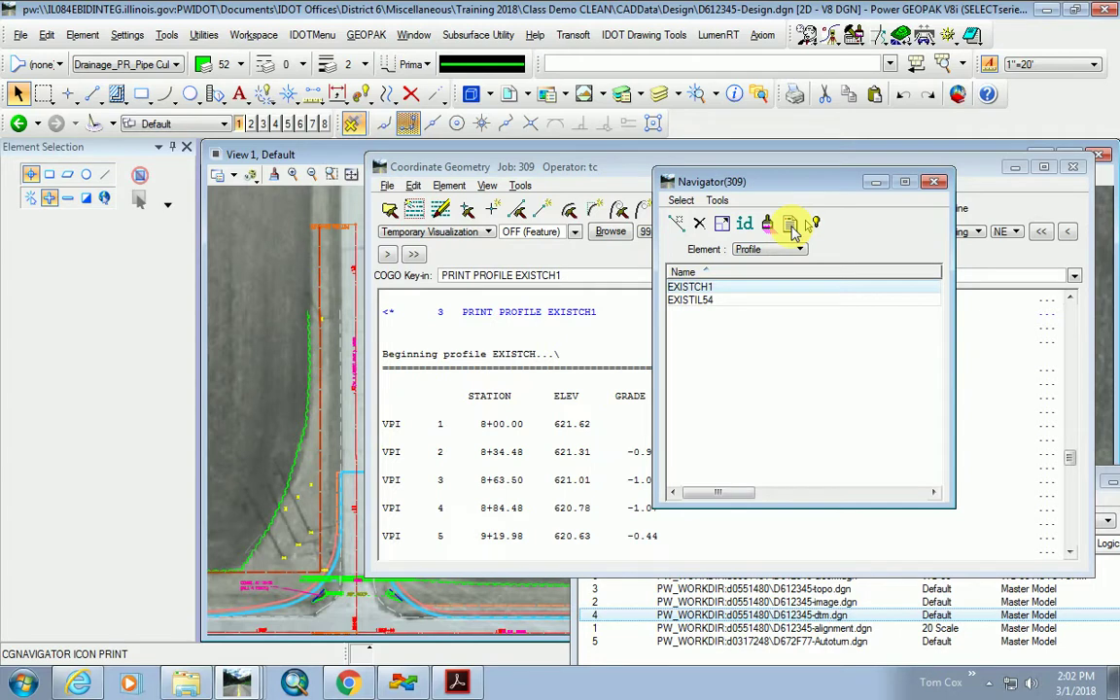
Minimize the Navigator, COGO and References windows and recenter the view.
{"action": "left_click", "coordinate": [876, 182]}
{"action": "left_click", "coordinate": [1018, 169]}
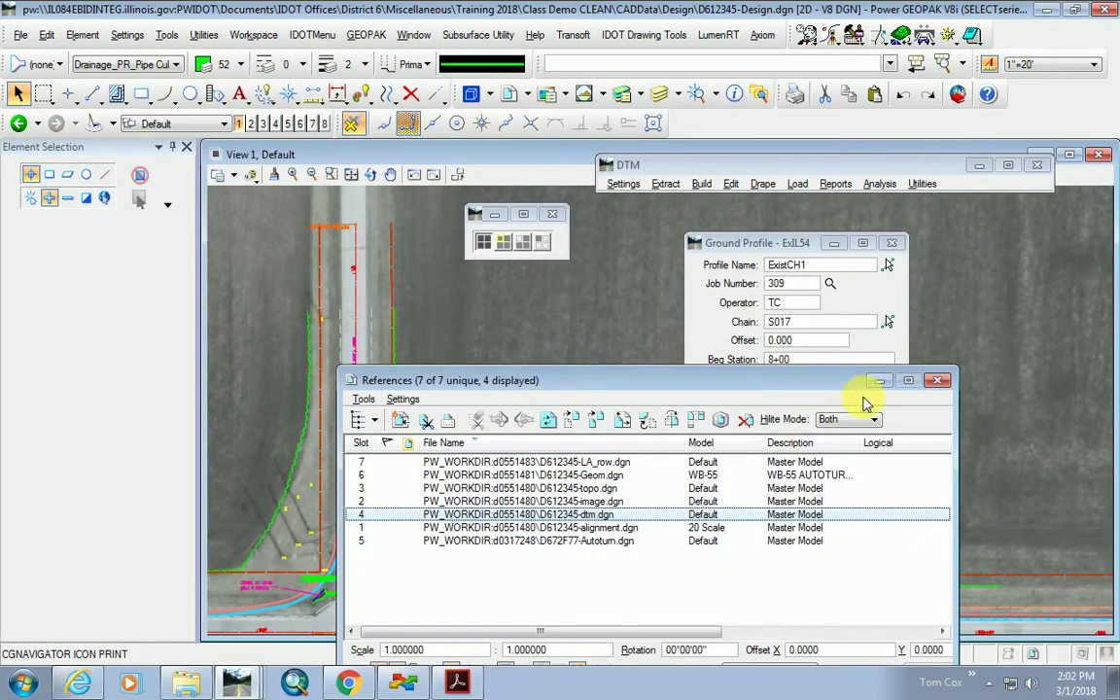
{"action": "left_click", "coordinate": [878, 380]}
{"action": "scroll", "coordinate": [493, 512], "scroll_direction": "down", "scroll_amount": 2}
{"action": "middle_click_drag", "start_coordinate": [493, 513], "coordinate": [625, 461]}
{"action": "scroll", "coordinate": [625, 461], "scroll_direction": "down", "scroll_amount": 2}
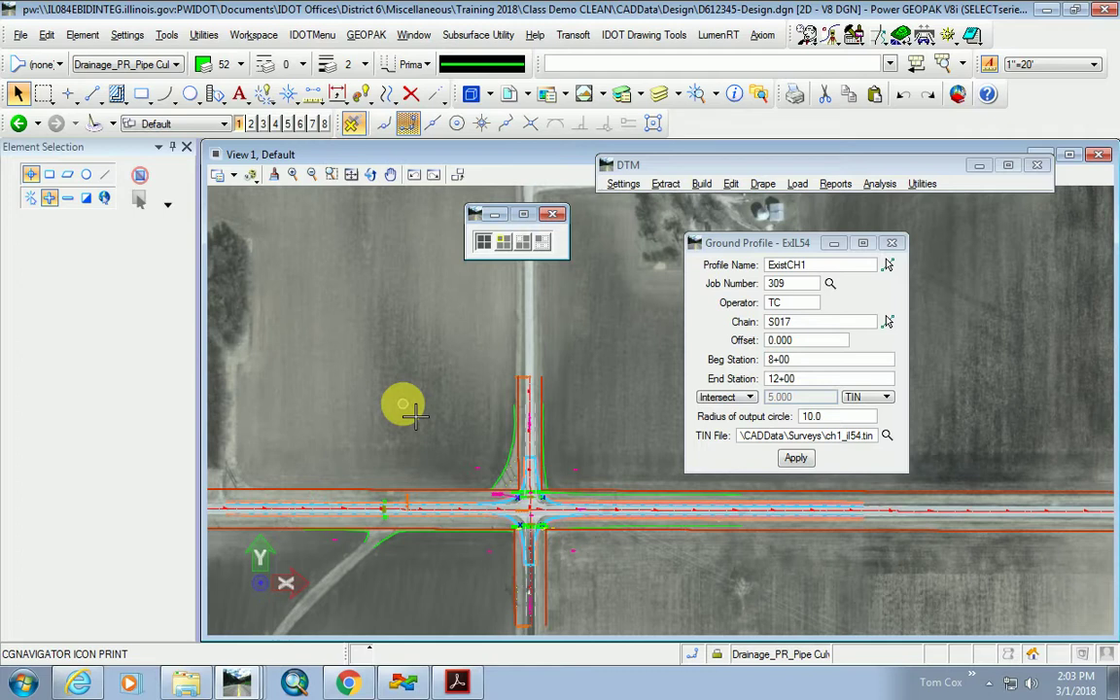
Open D612345-prof.dgn from ProjectWise Explorer, then minimize ProjectWise.
{"action": "left_click", "coordinate": [403, 684]}
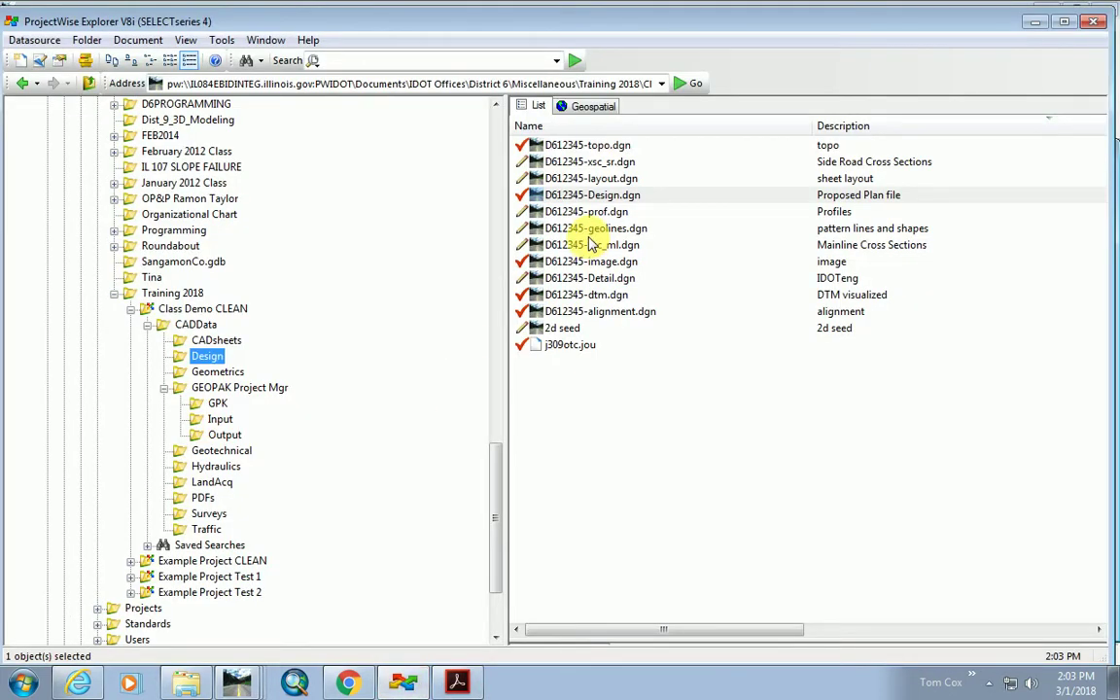
{"action": "left_click", "coordinate": [550, 211]}
{"action": "double_click", "coordinate": [550, 212]}
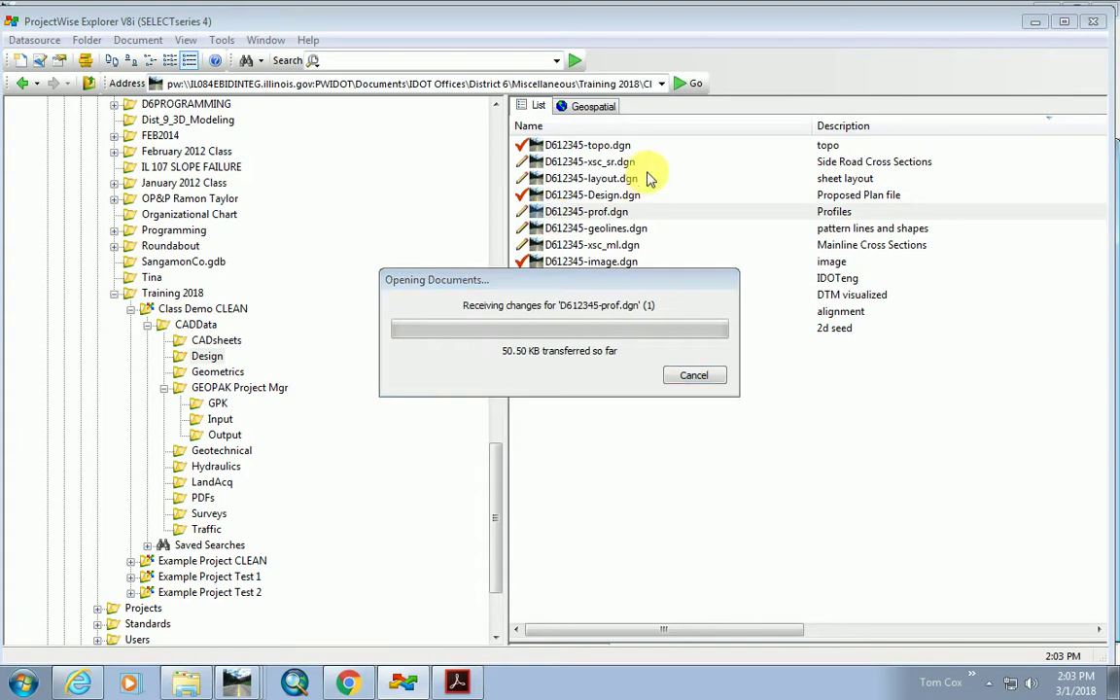
{"action": "left_click", "coordinate": [1036, 22]}
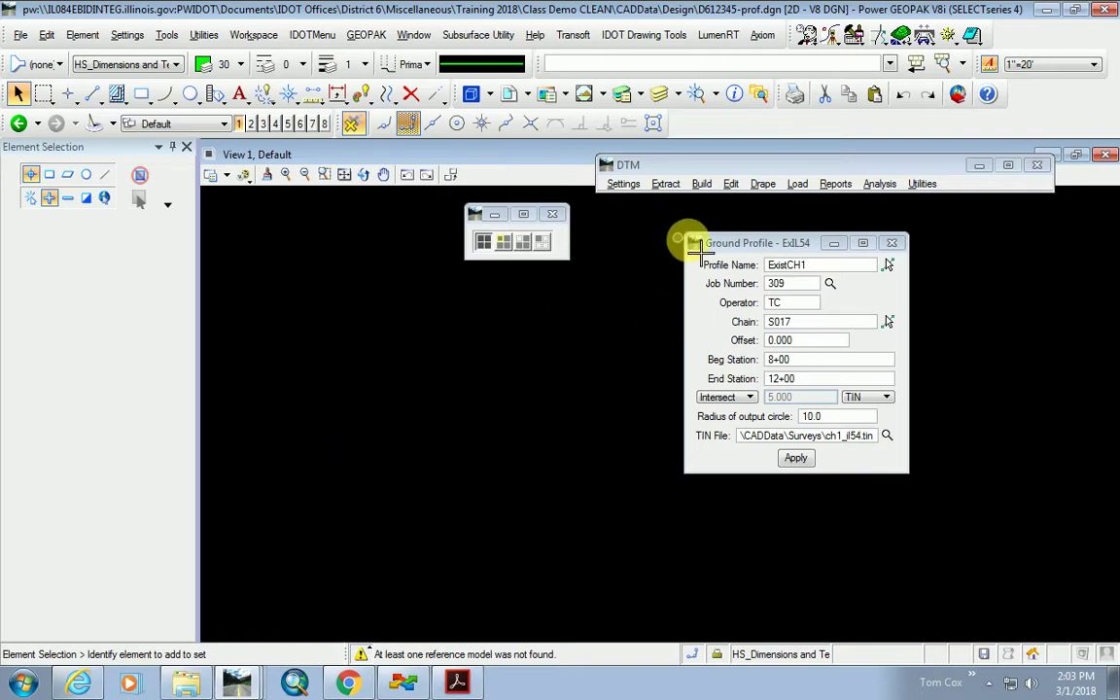
Close the ExIL54 Ground Profile dialog without saving its settings.
{"action": "left_click", "coordinate": [891, 244]}
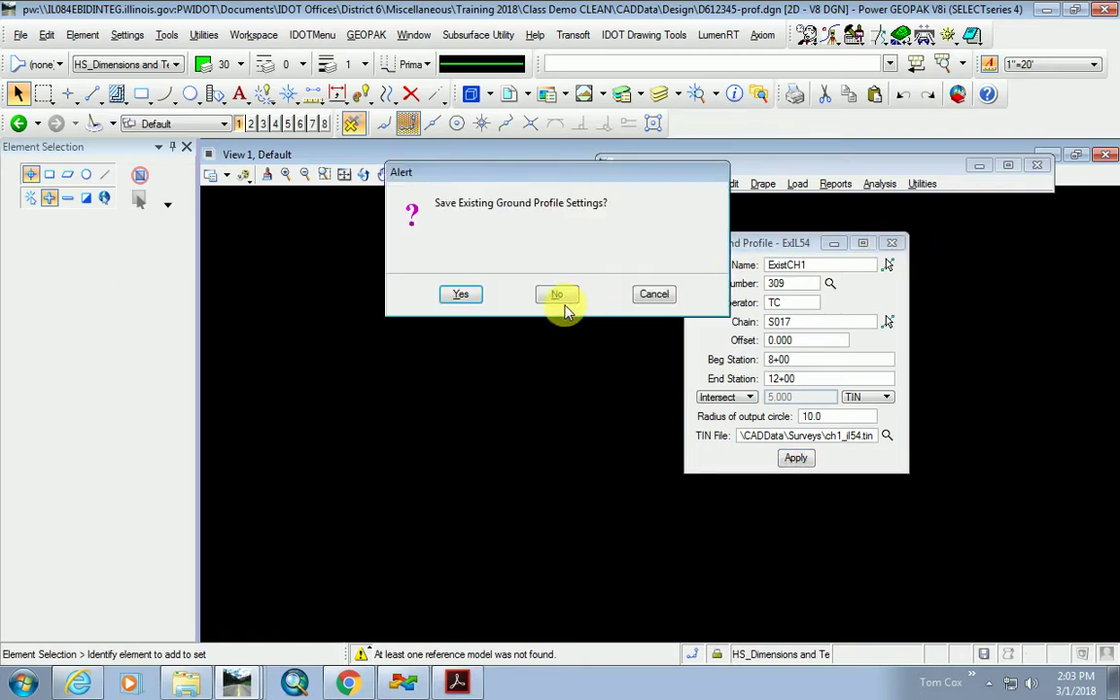
{"action": "left_click", "coordinate": [475, 295]}
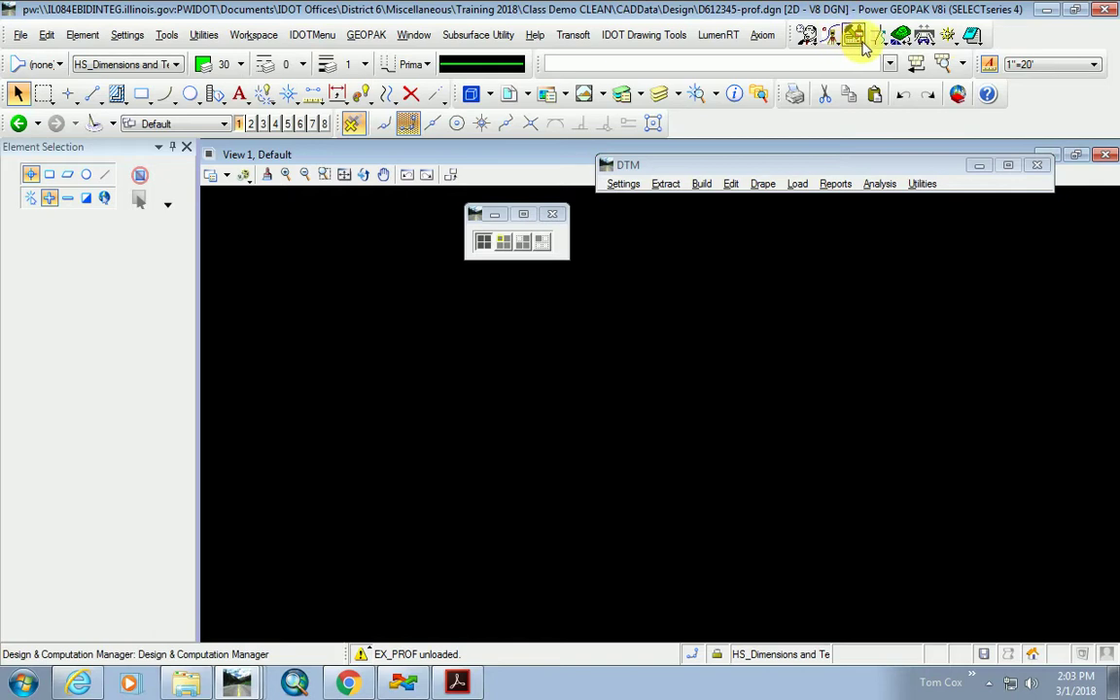
Open Draw Profiles for job 309 on chain E001 and show the empty Profile Cell Control.
{"action": "left_click", "coordinate": [880, 44]}
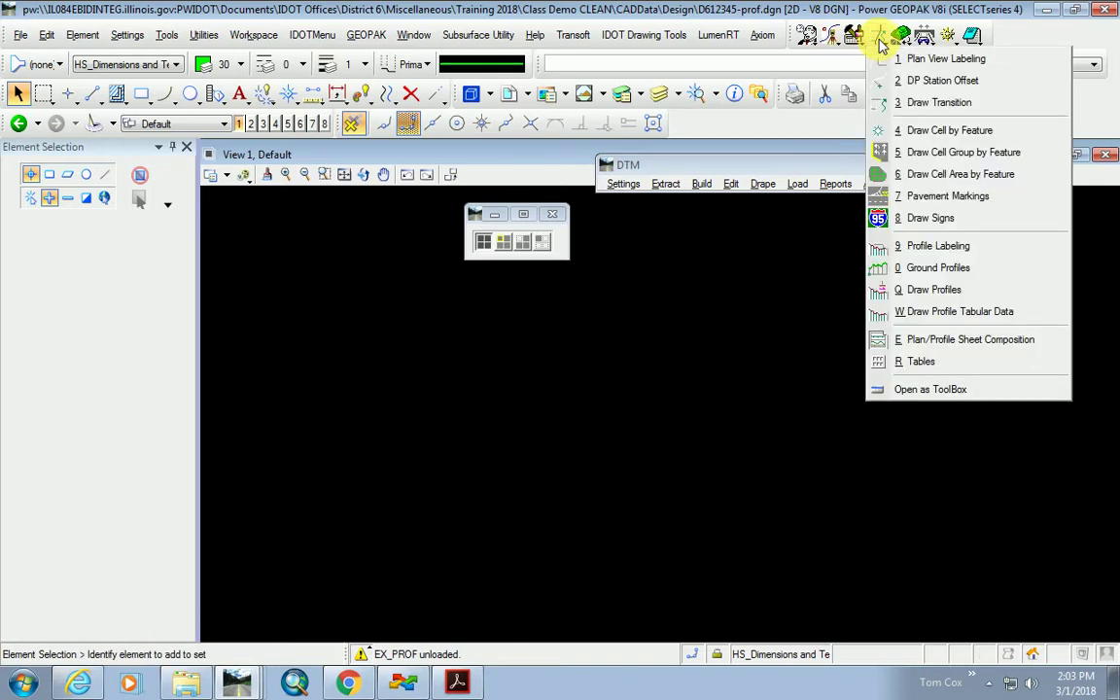
{"action": "left_click", "coordinate": [941, 291]}
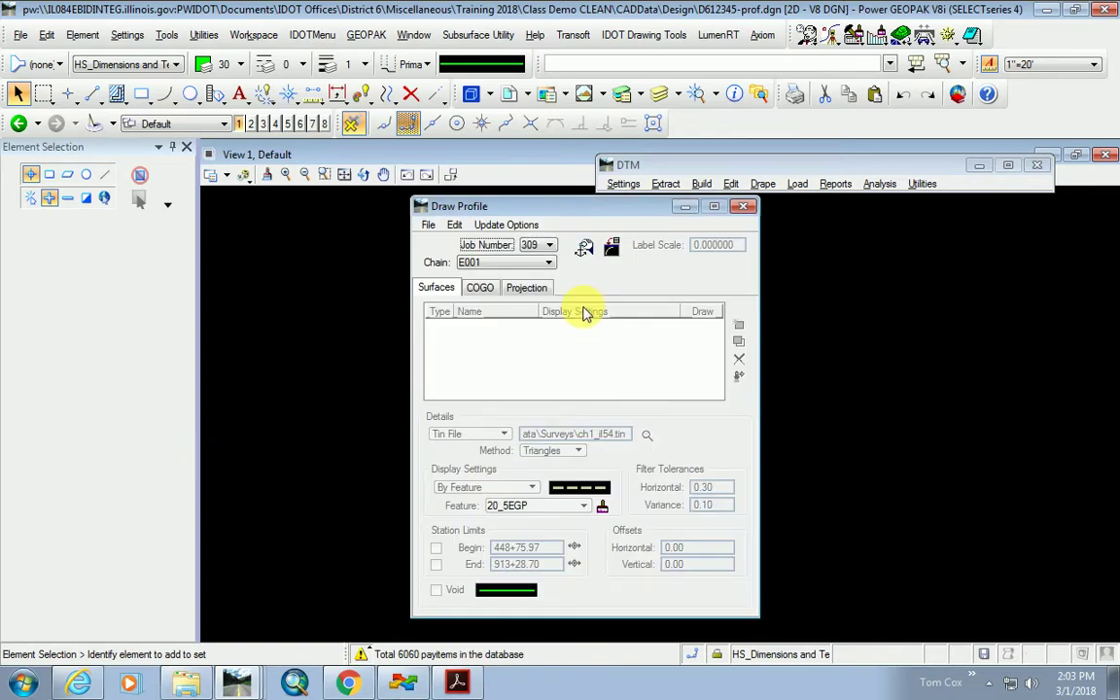
{"action": "mouse_move", "coordinate": [574, 211]}
{"action": "left_mouse_down"}
{"action": "mouse_move", "coordinate": [740, 232]}
{"action": "mouse_move", "coordinate": [953, 201]}
{"action": "mouse_move", "coordinate": [910, 223]}
{"action": "left_mouse_up"}
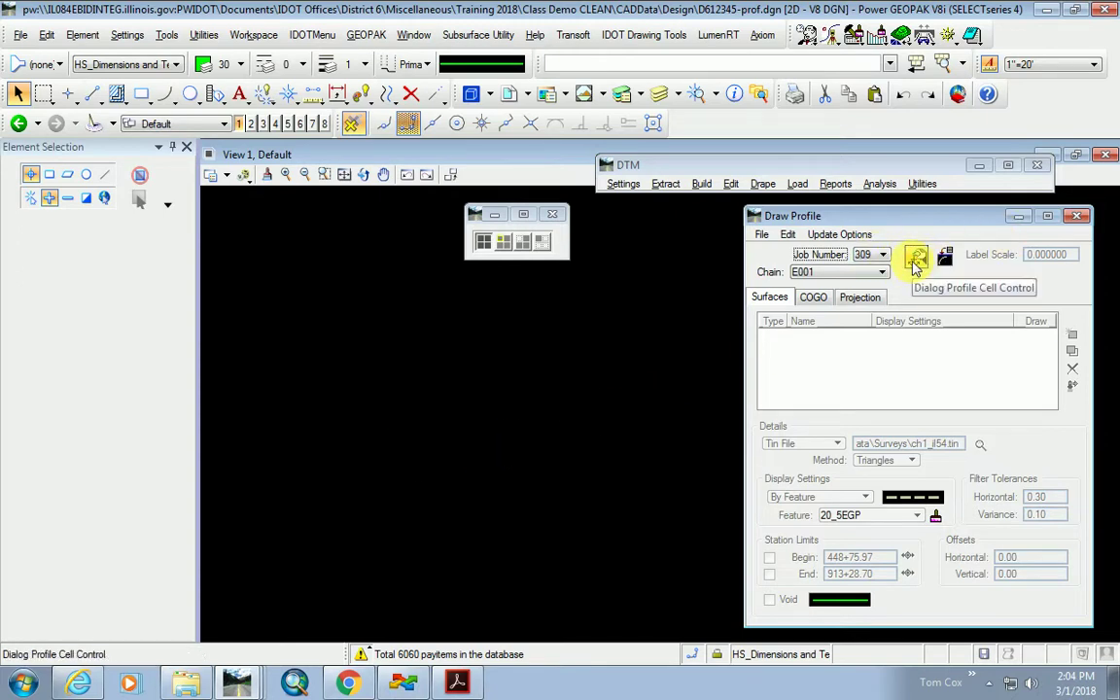
{"action": "left_click", "coordinate": [880, 272]}
{"action": "left_click", "coordinate": [817, 321]}
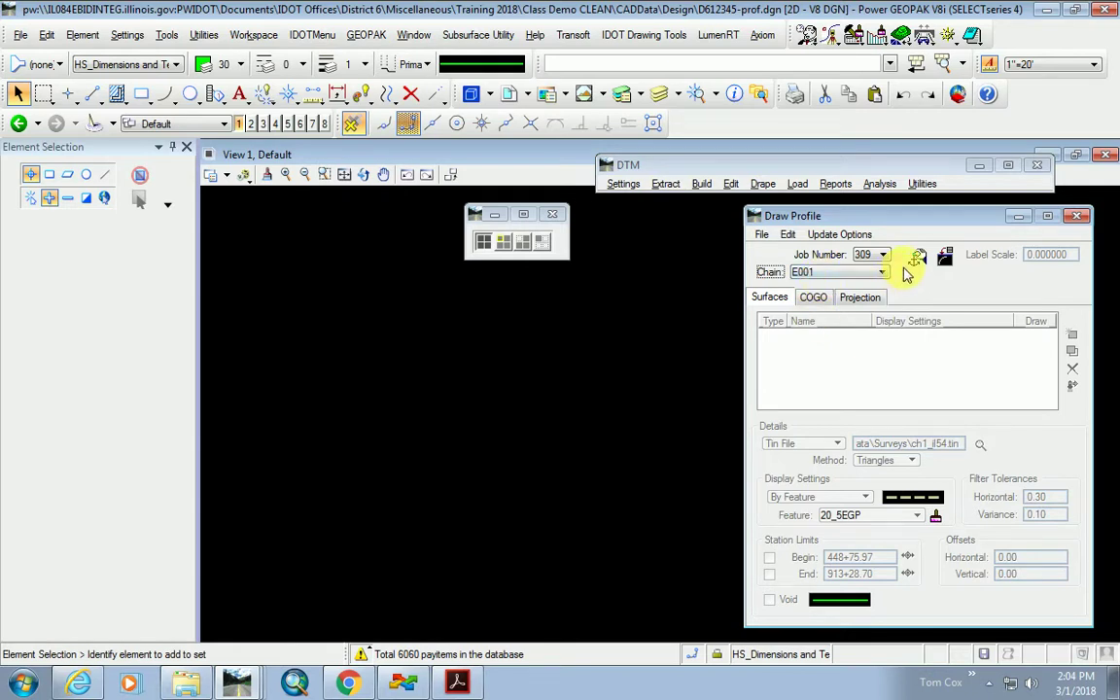
{"action": "left_click", "coordinate": [916, 256]}
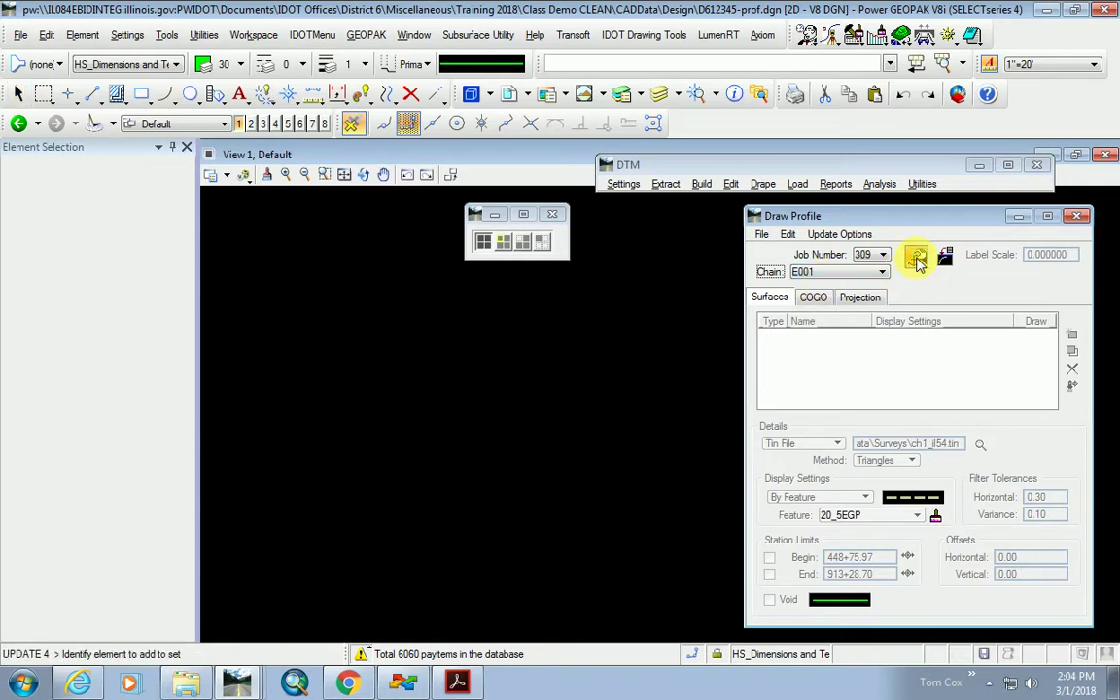
{"action": "left_click_drag", "start_coordinate": [492, 110], "coordinate": [380, 220]}
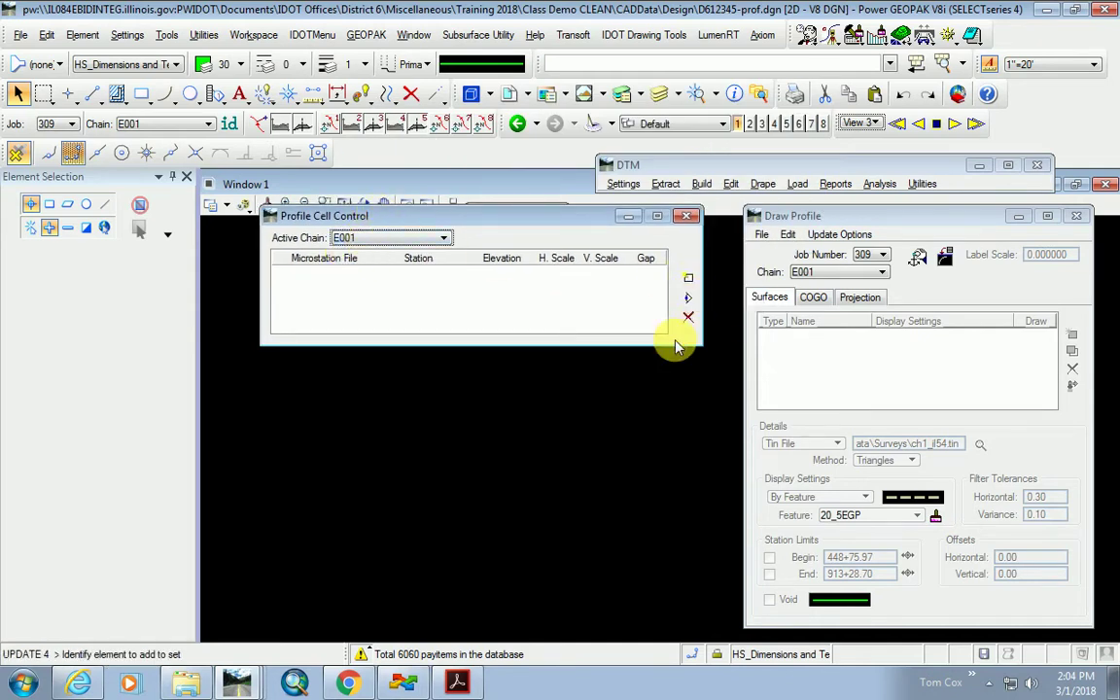
Start Place Profile Cell at station 854+00.00, elevation 560.00, horizontal scale 20, vertical scale 5.
{"action": "left_click", "coordinate": [687, 279]}
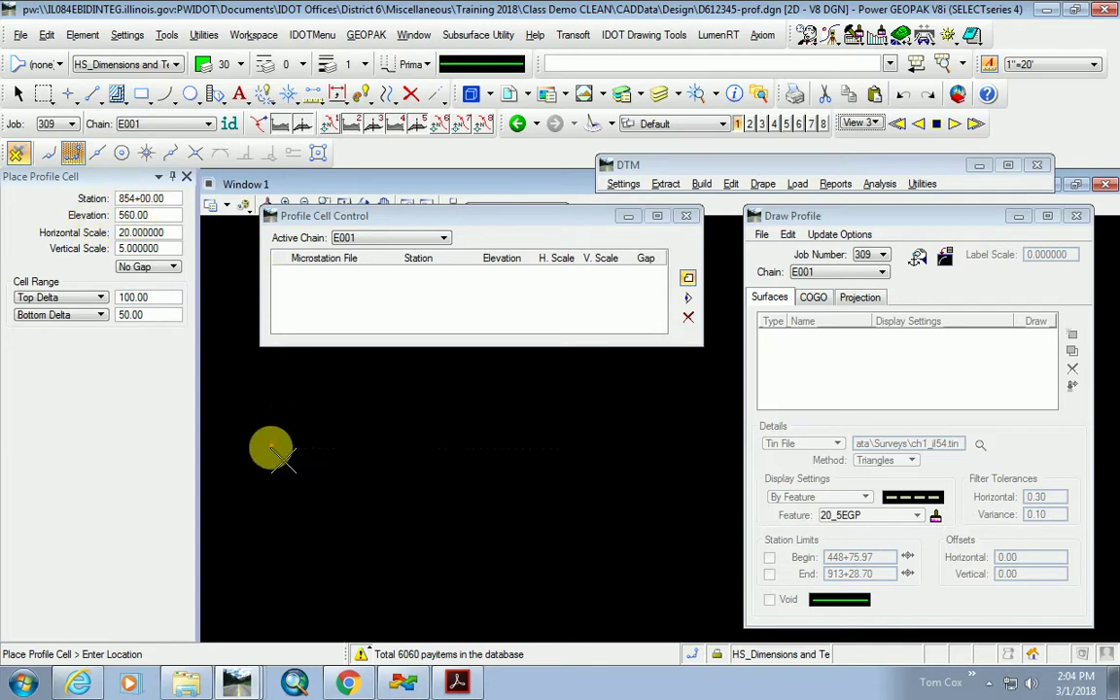
Check the Place Profile Cell elevation of 560.00 and the horizontal scale value.
{"action": "left_click", "coordinate": [153, 216]}
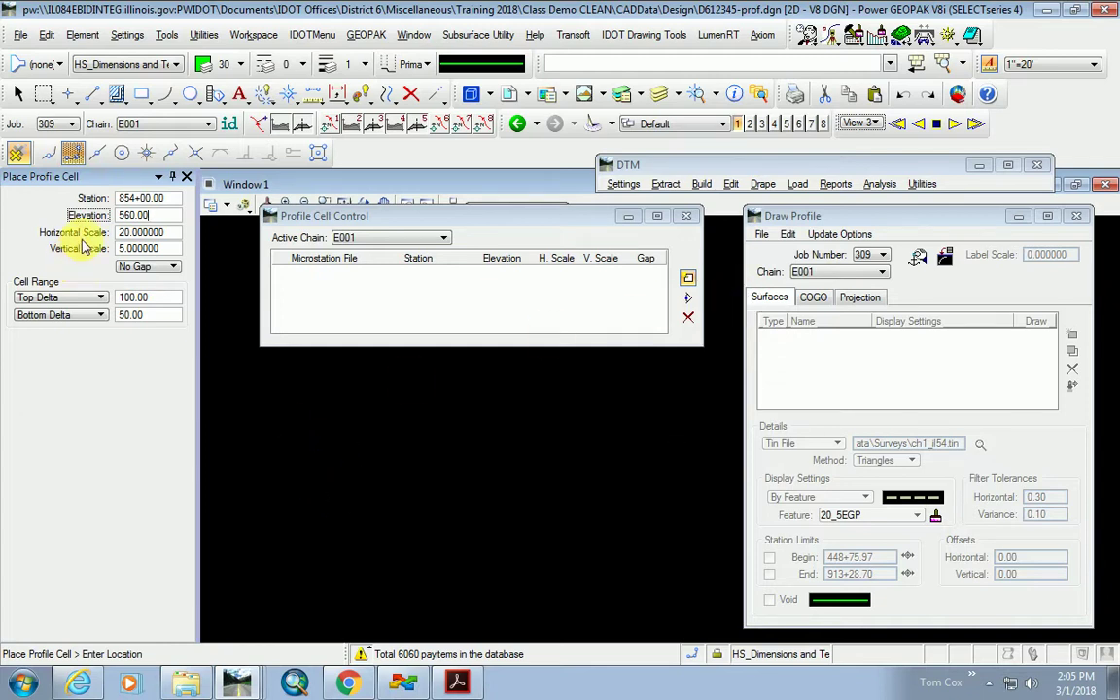
{"action": "left_click", "coordinate": [142, 234]}
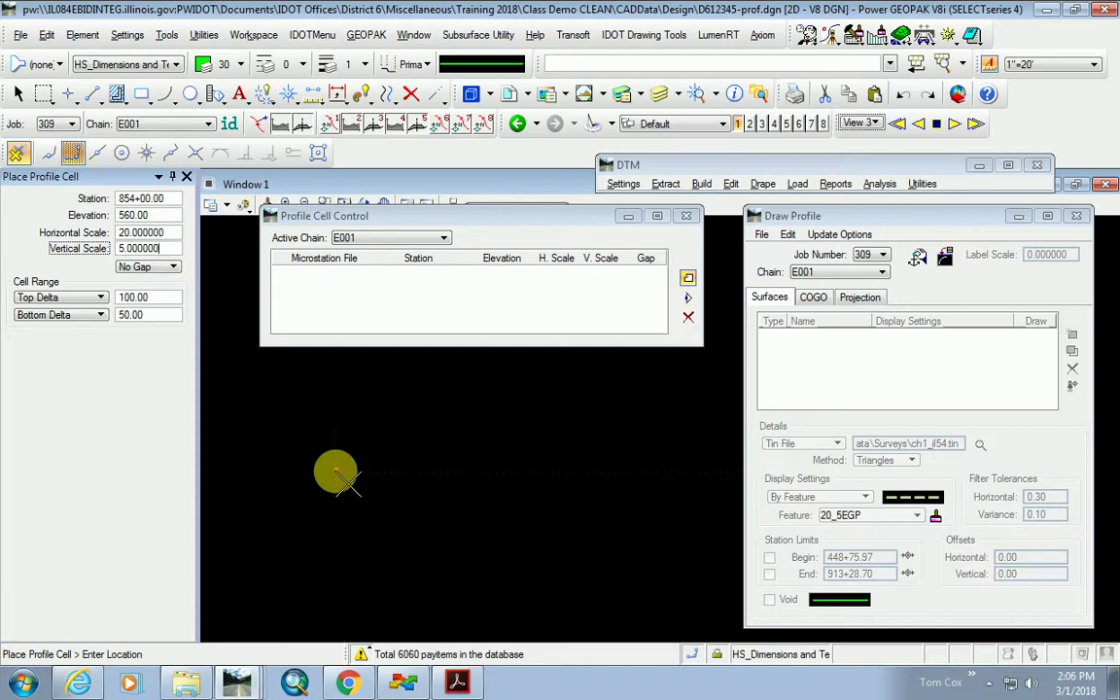
Place profile cell A in View 1, zoom in on it, and move the Profile Cell Control list aside.
{"action": "left_click", "coordinate": [332, 454]}
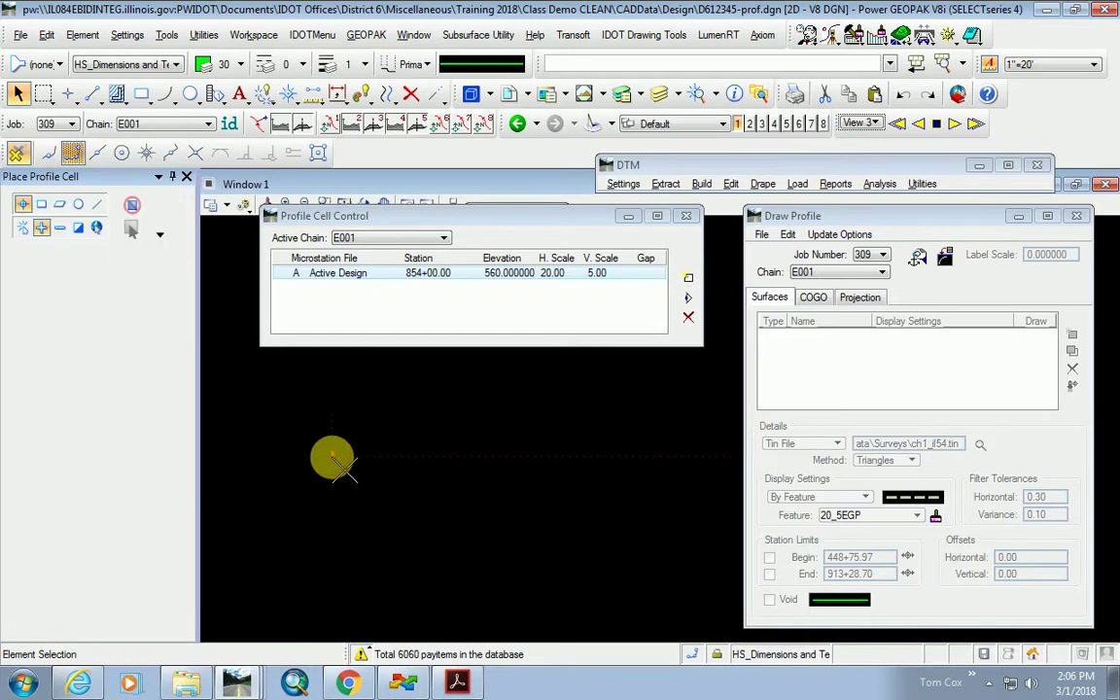
{"action": "scroll", "coordinate": [374, 526], "scroll_direction": "up", "scroll_amount": 2}
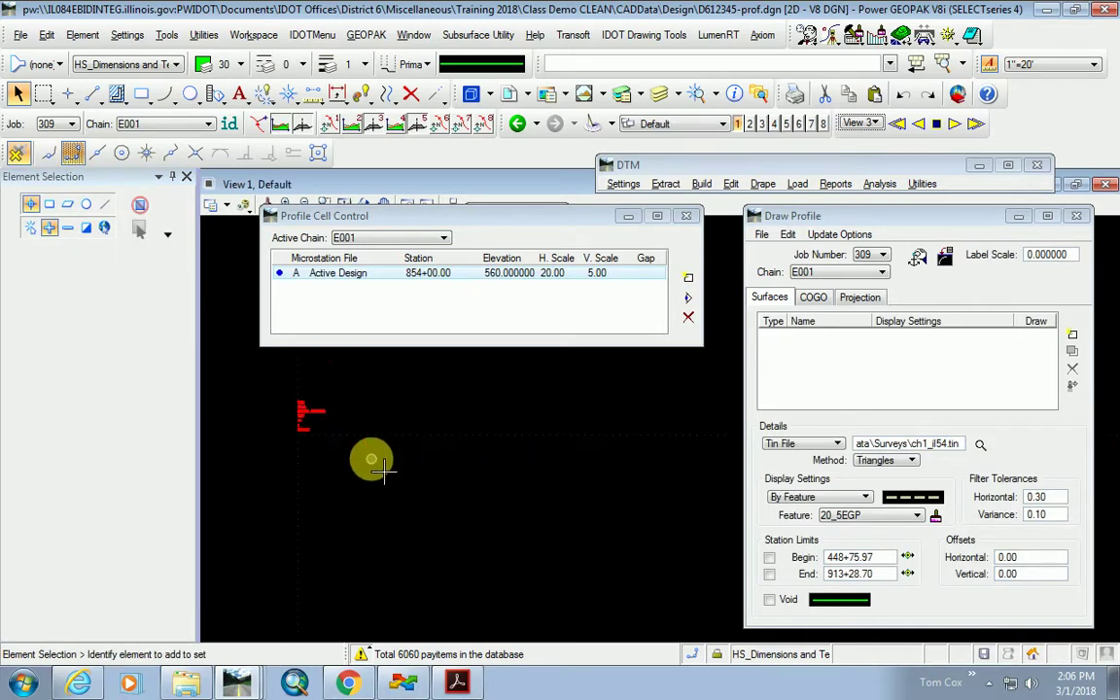
{"action": "scroll", "coordinate": [312, 428], "scroll_direction": "up", "scroll_amount": 4}
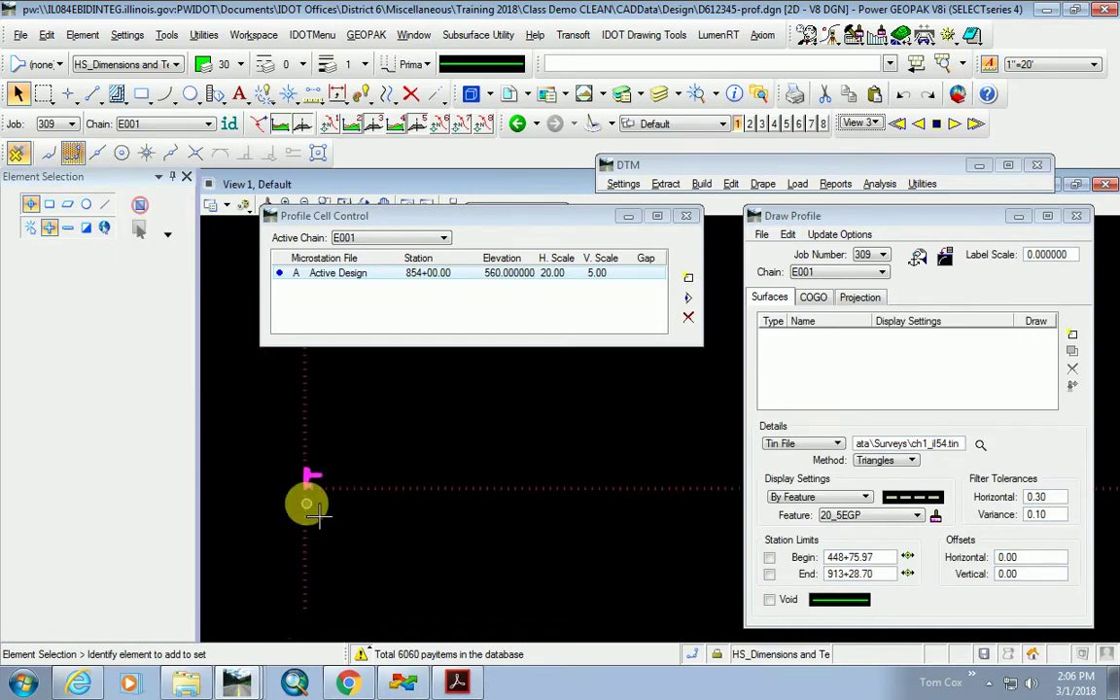
{"action": "left_click", "coordinate": [464, 221]}
{"action": "left_click_drag", "start_coordinate": [464, 222], "coordinate": [499, 191]}
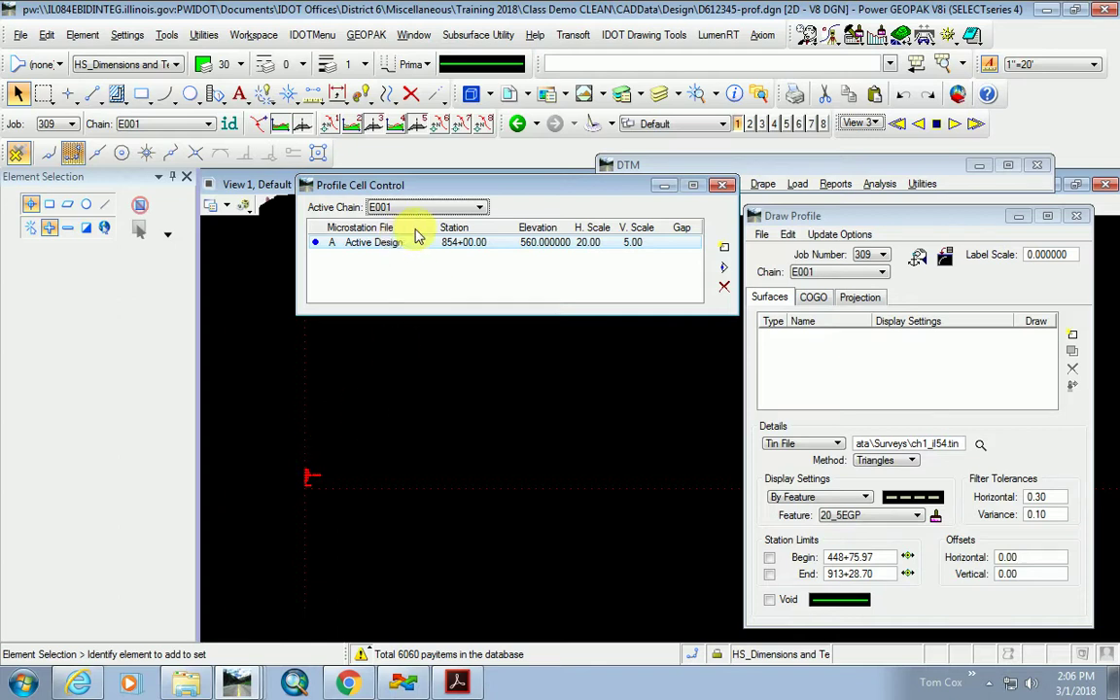
Close Profile Cell Control and select EXISTIL54 as the COGO profile in Draw Profile.
{"action": "left_click", "coordinate": [722, 185]}
{"action": "left_click_drag", "start_coordinate": [925, 222], "coordinate": [844, 158]}
{"action": "left_click", "coordinate": [734, 237]}
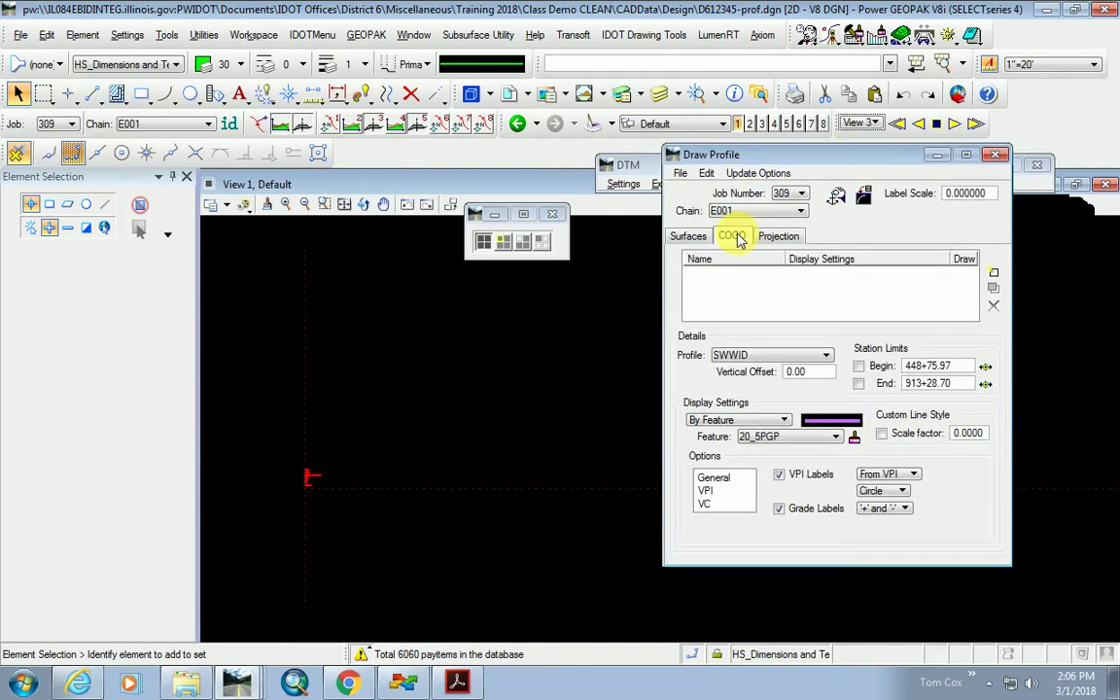
{"action": "left_click", "coordinate": [800, 354]}
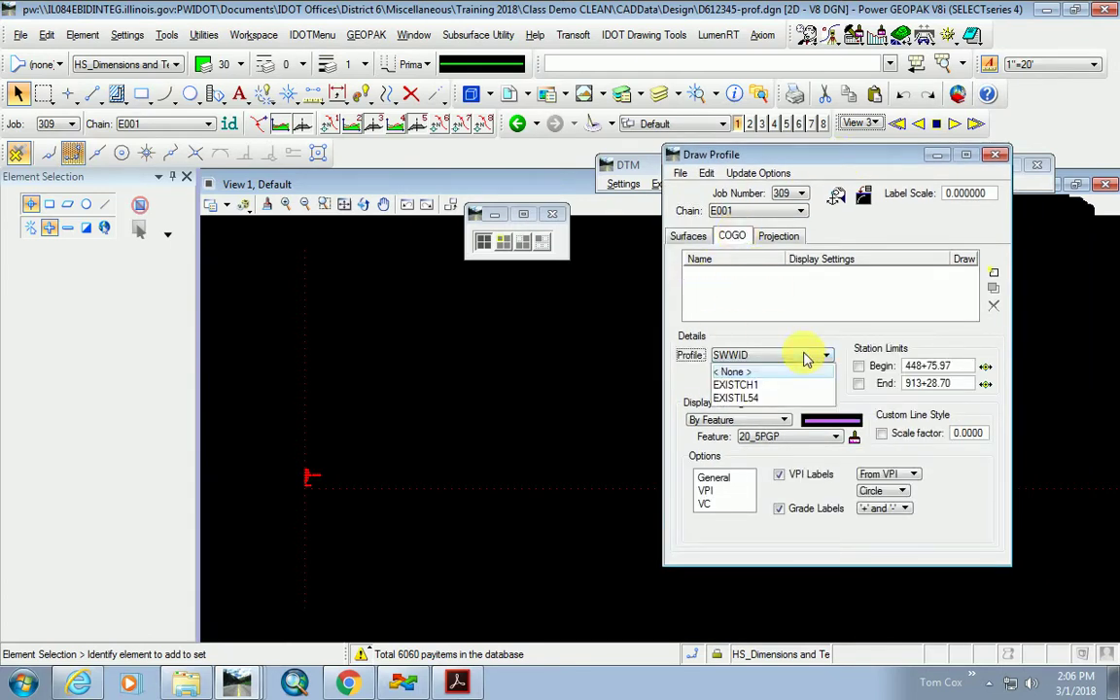
{"action": "left_click", "coordinate": [758, 398]}
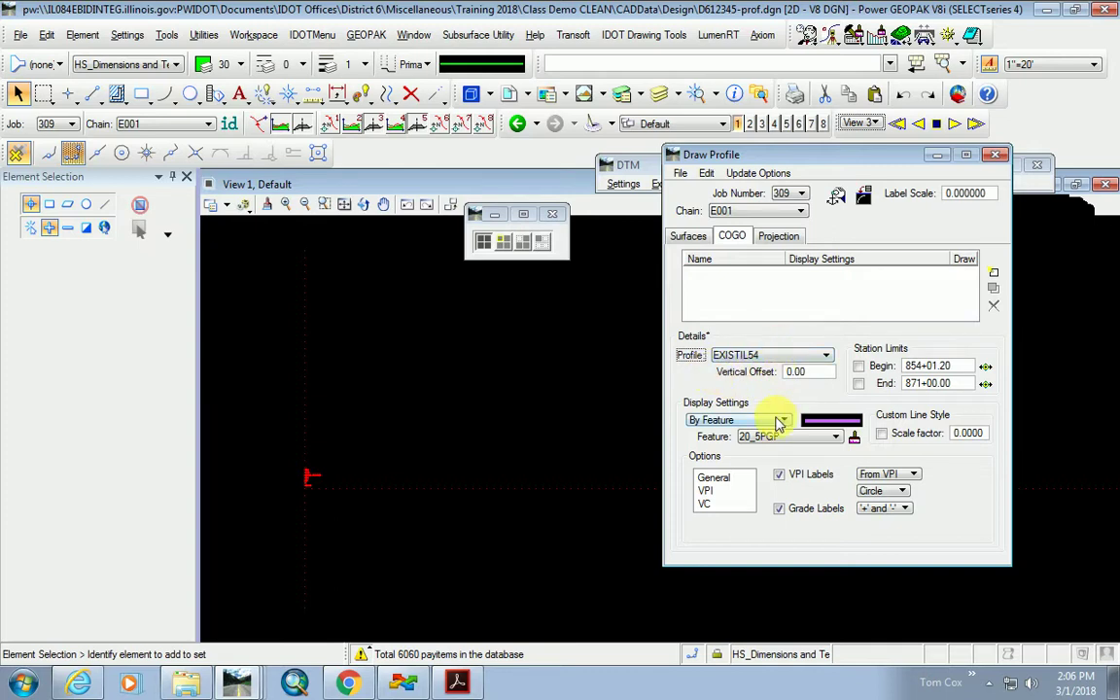
Keep feature 20_5PGP with display settings By Feature, and browse the pay item library.
{"action": "left_click", "coordinate": [833, 440]}
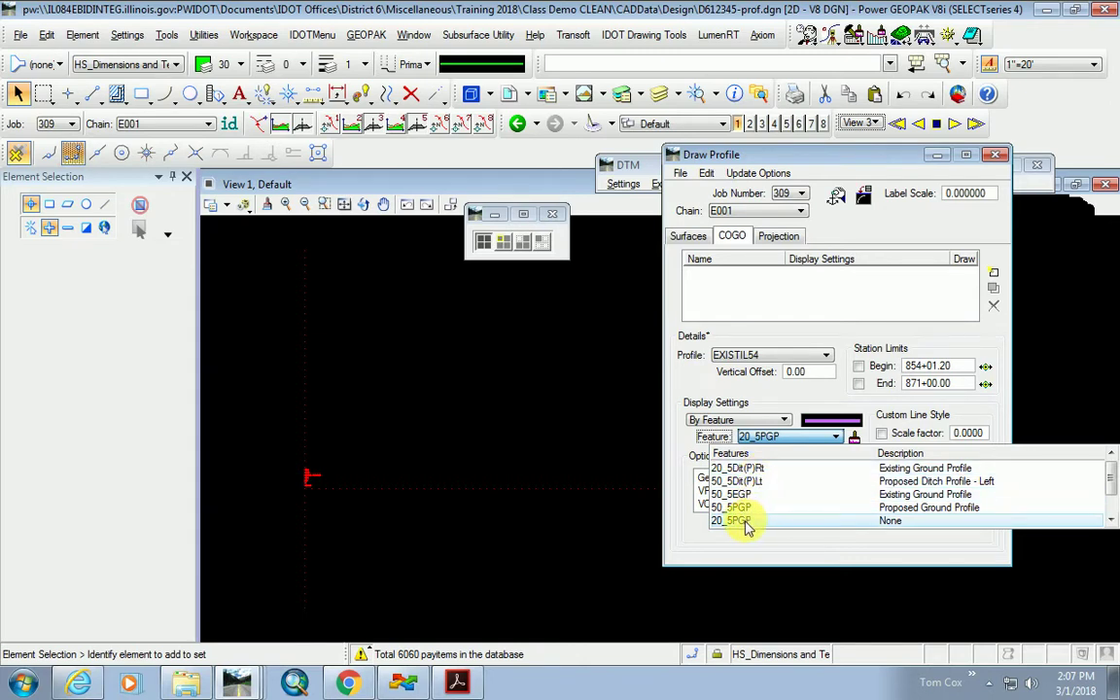
{"action": "scroll", "coordinate": [754, 510], "scroll_direction": "down", "scroll_amount": 1}
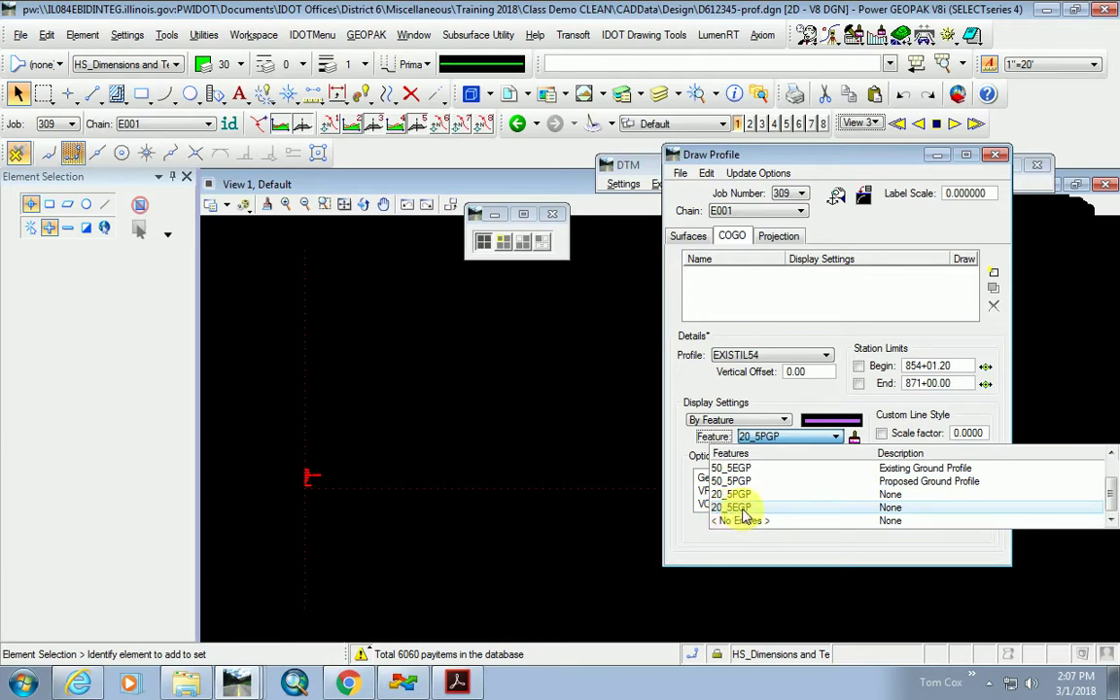
{"action": "left_click", "coordinate": [681, 457]}
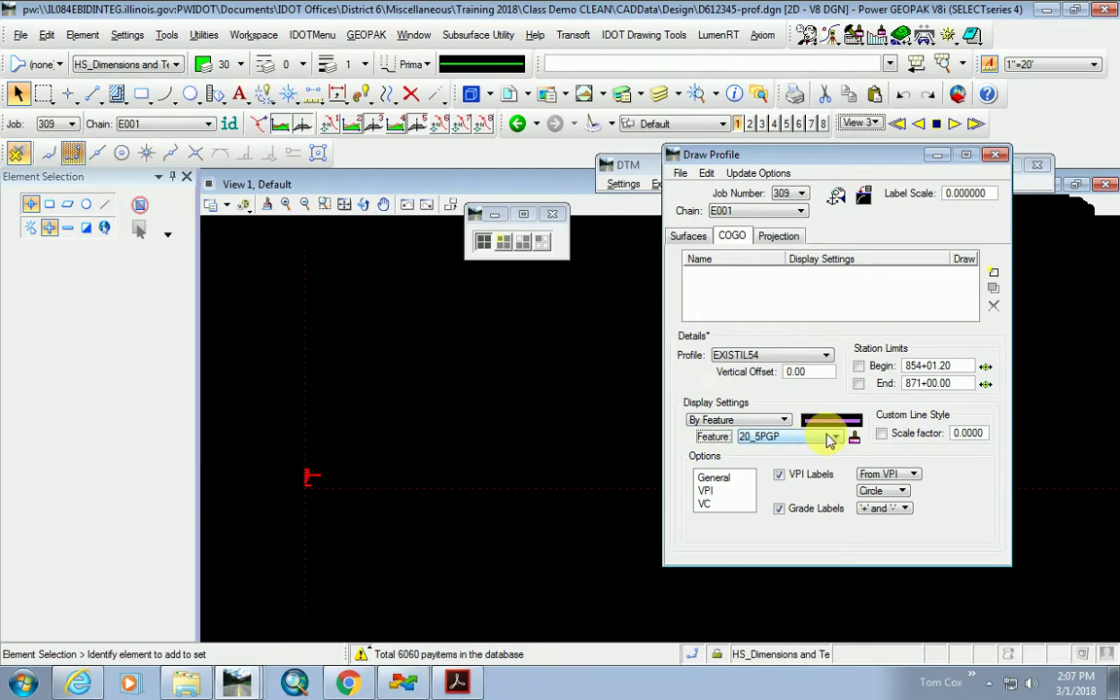
{"action": "left_click", "coordinate": [793, 442]}
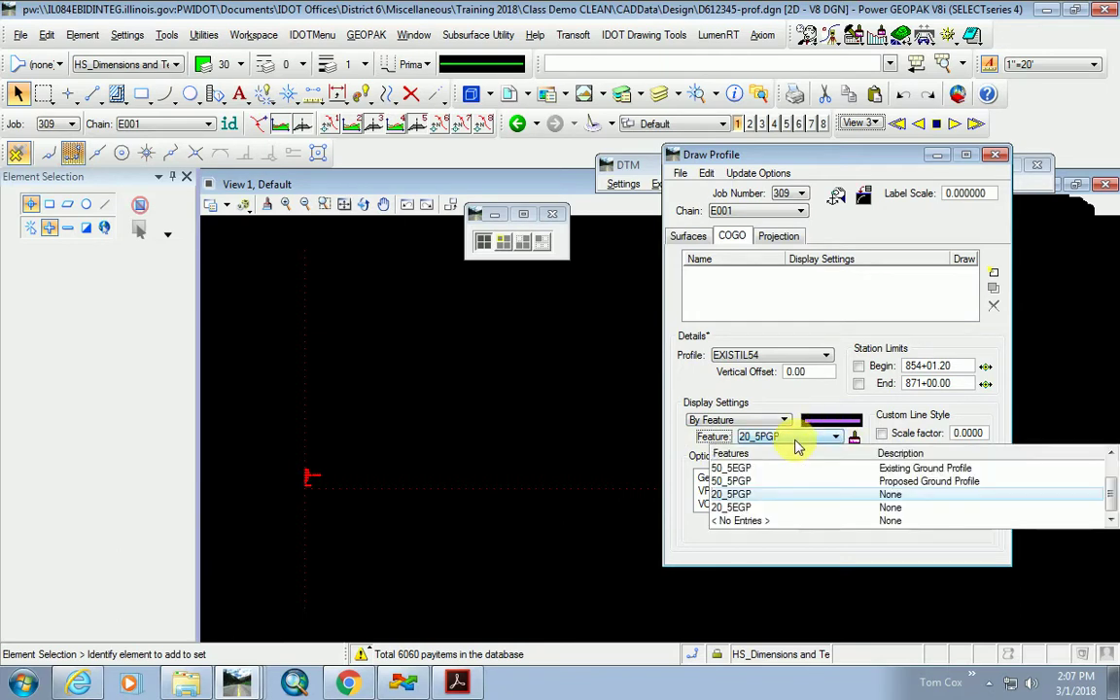
{"action": "scroll", "coordinate": [697, 430], "scroll_direction": "up", "scroll_amount": 1}
{"action": "left_click", "coordinate": [680, 452]}
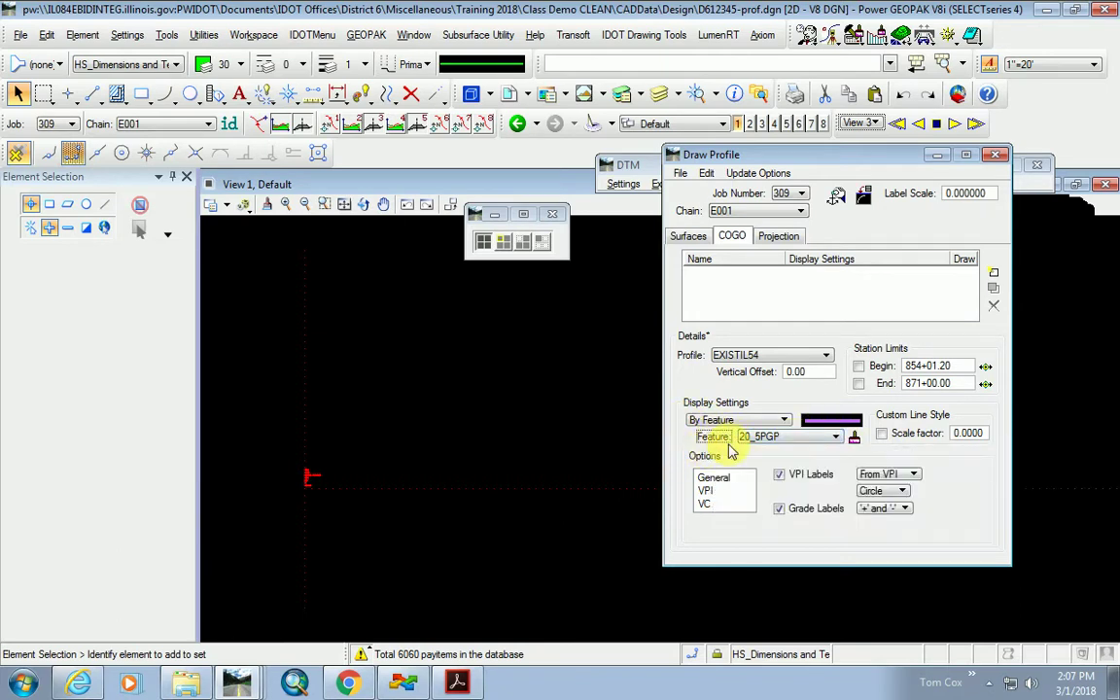
{"action": "left_click", "coordinate": [784, 421]}
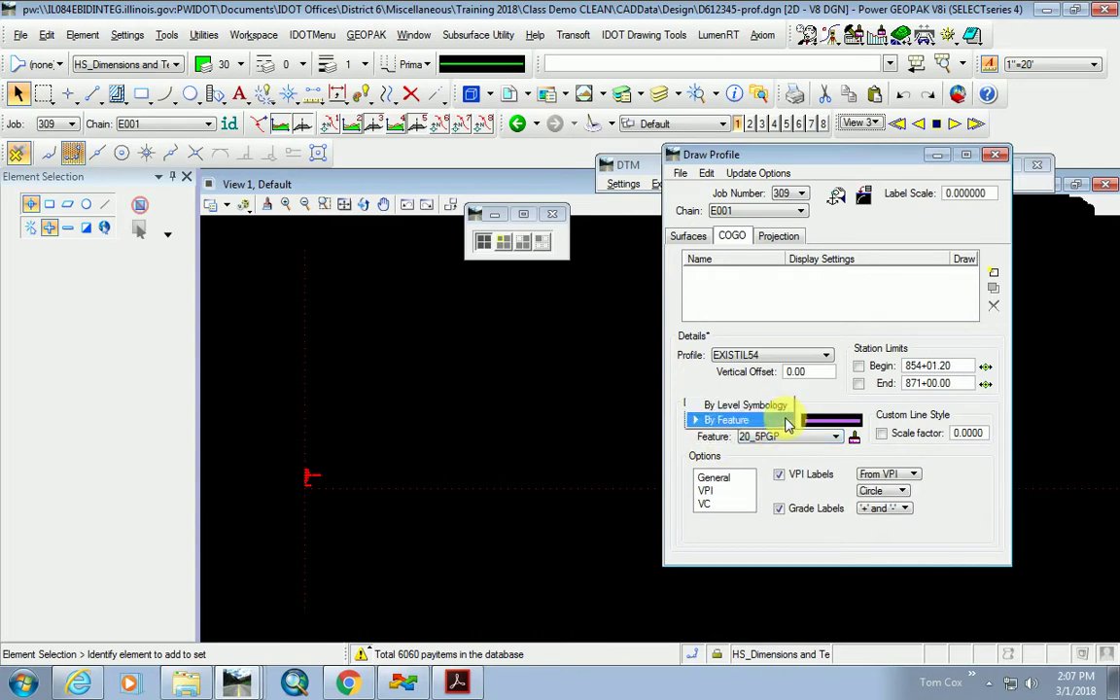
{"action": "left_click", "coordinate": [736, 421]}
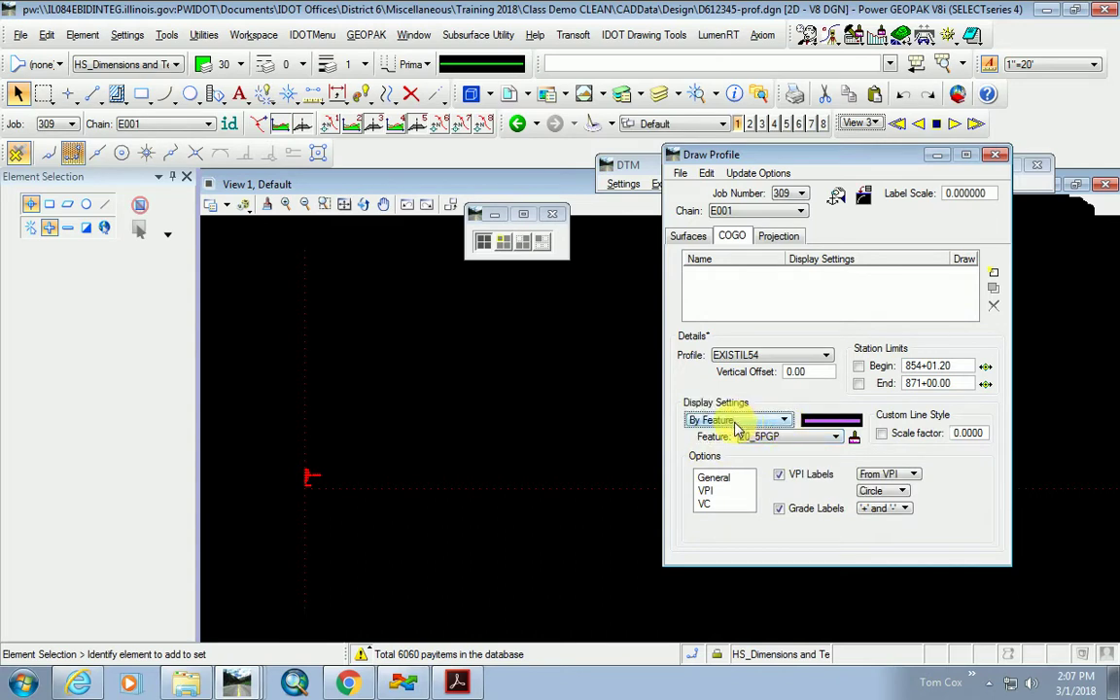
{"action": "left_click", "coordinate": [854, 437]}
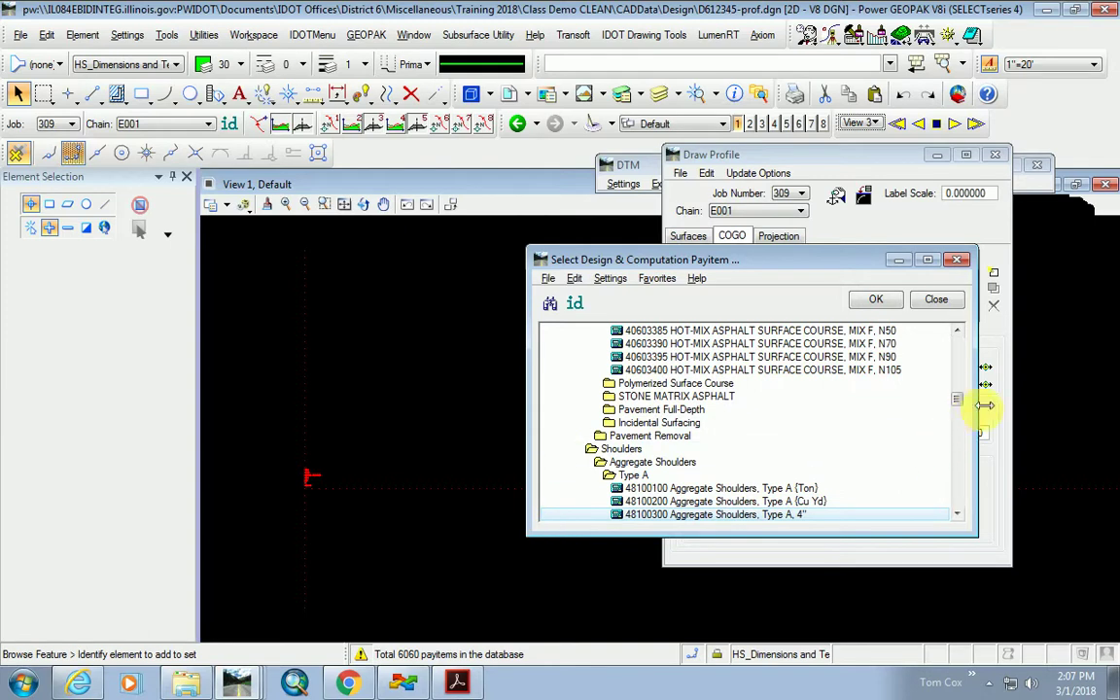
Collapse Plan Pay Items and expand the Profiles folder in the pay item browser.
{"action": "left_click_drag", "start_coordinate": [959, 405], "coordinate": [957, 342]}
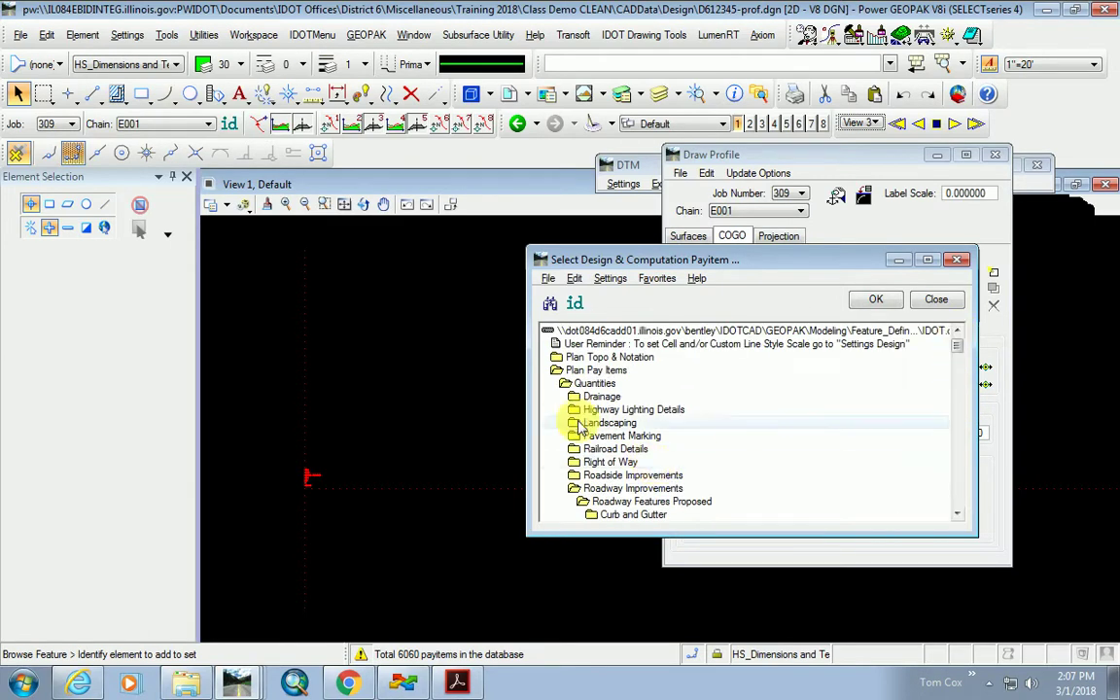
{"action": "double_click", "coordinate": [571, 370]}
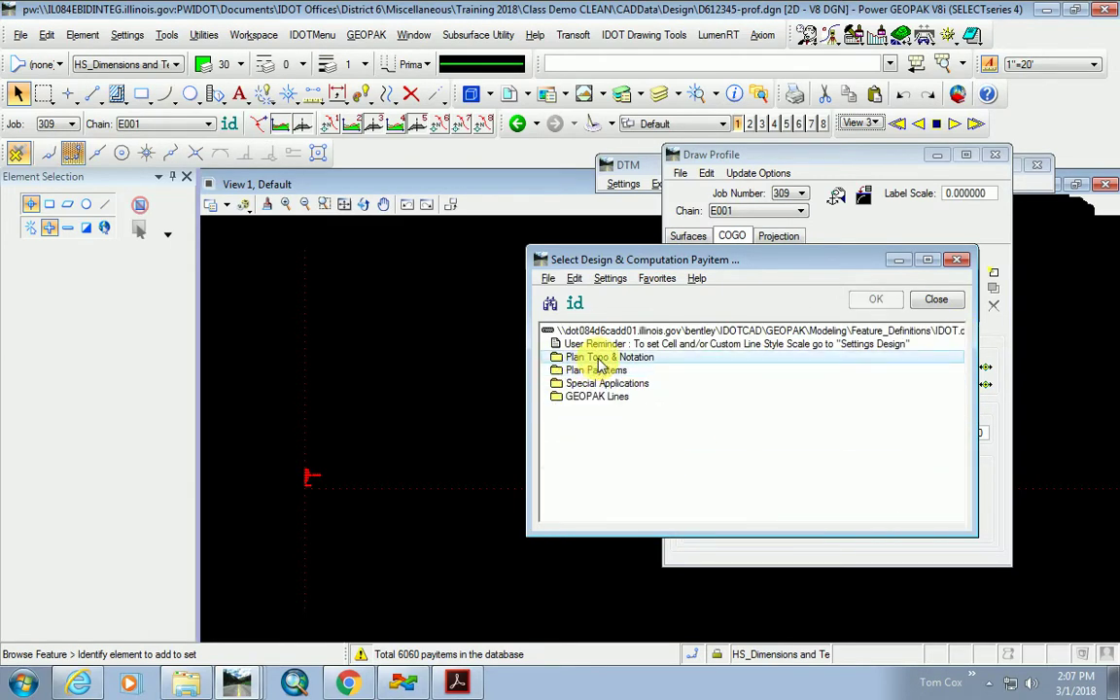
{"action": "double_click", "coordinate": [630, 358]}
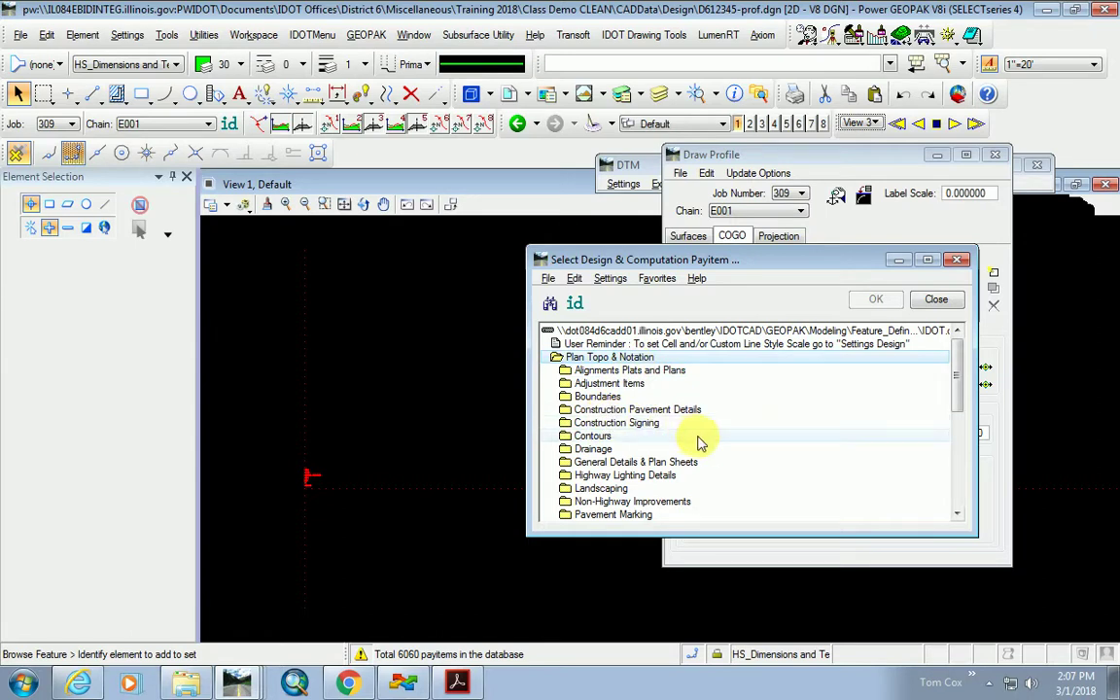
{"action": "scroll", "coordinate": [681, 457], "scroll_direction": "down", "scroll_amount": 1}
{"action": "scroll", "coordinate": [680, 457], "scroll_direction": "down", "scroll_amount": 1}
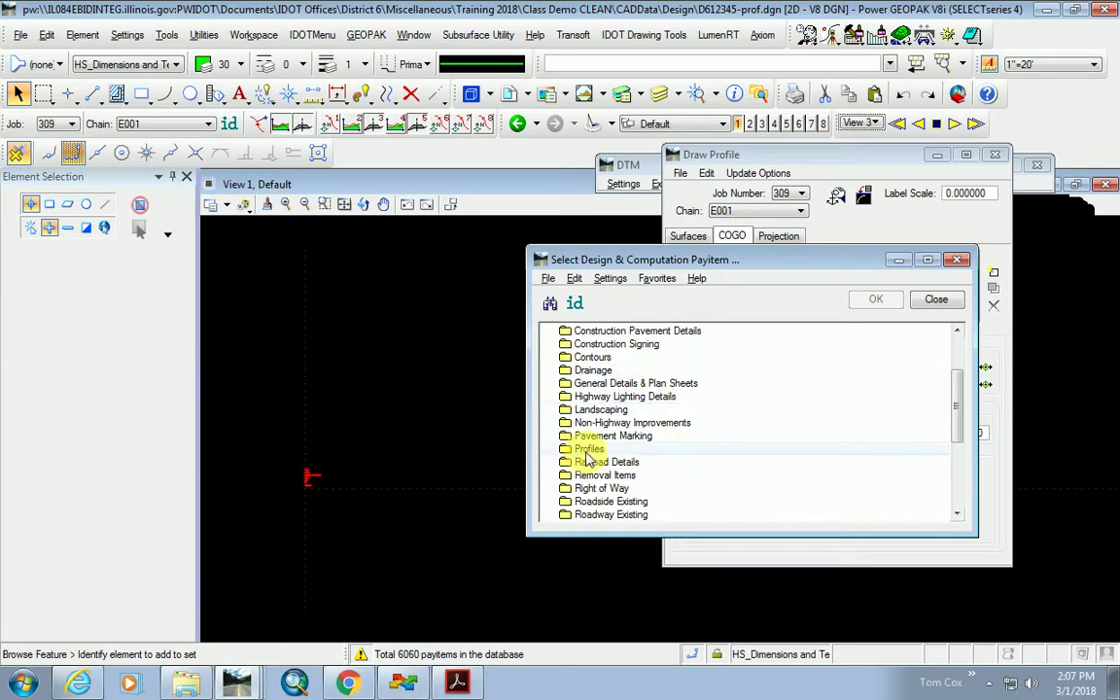
{"action": "double_click", "coordinate": [587, 449]}
Expand Ground Profiles > Existing and choose 20_5EGP Existing Ground Profile as the feature.
{"action": "scroll", "coordinate": [651, 466], "scroll_direction": "down", "scroll_amount": 1}
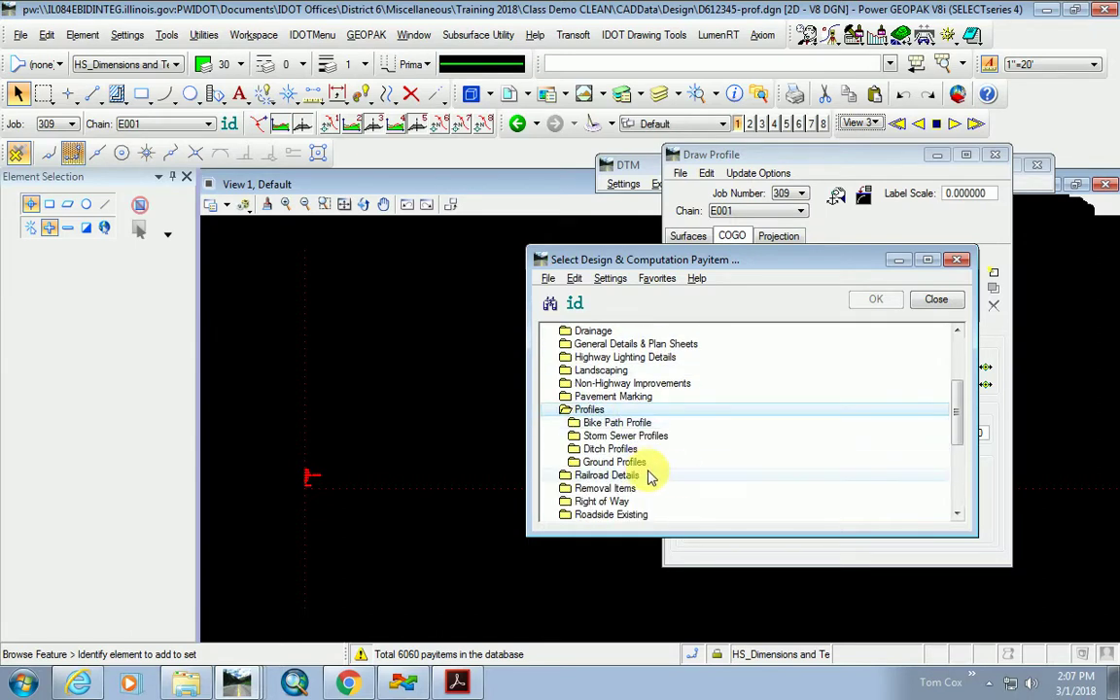
{"action": "left_click", "coordinate": [616, 464]}
{"action": "double_click", "coordinate": [616, 463]}
{"action": "scroll", "coordinate": [615, 457], "scroll_direction": "down", "scroll_amount": 1}
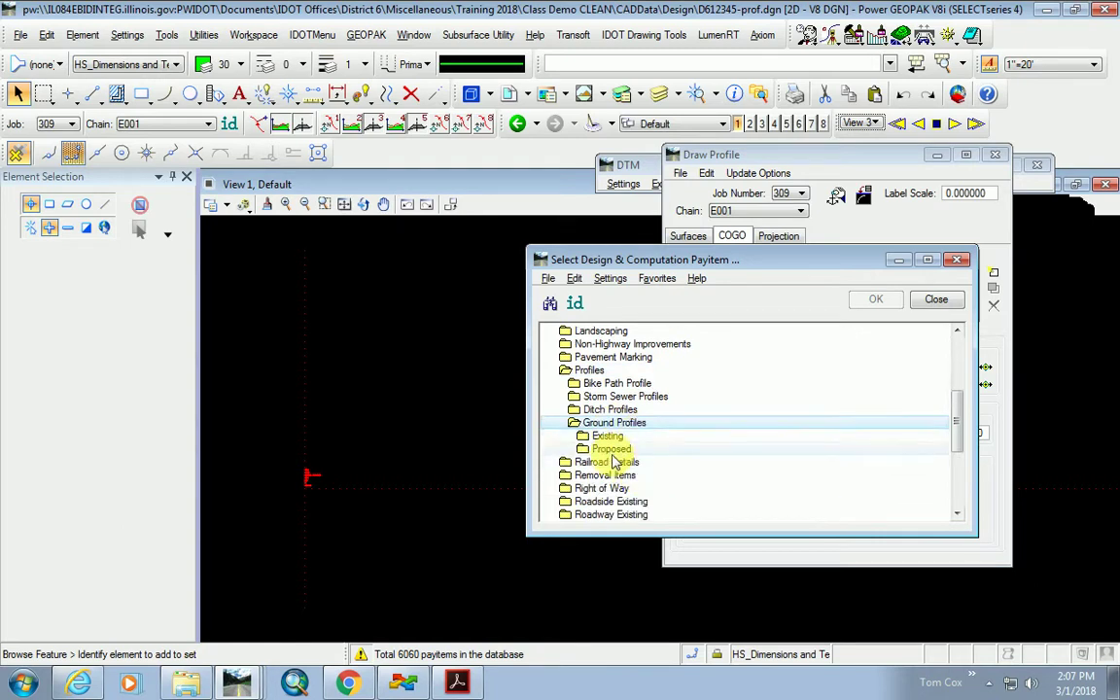
{"action": "left_click", "coordinate": [609, 437]}
{"action": "double_click", "coordinate": [608, 437]}
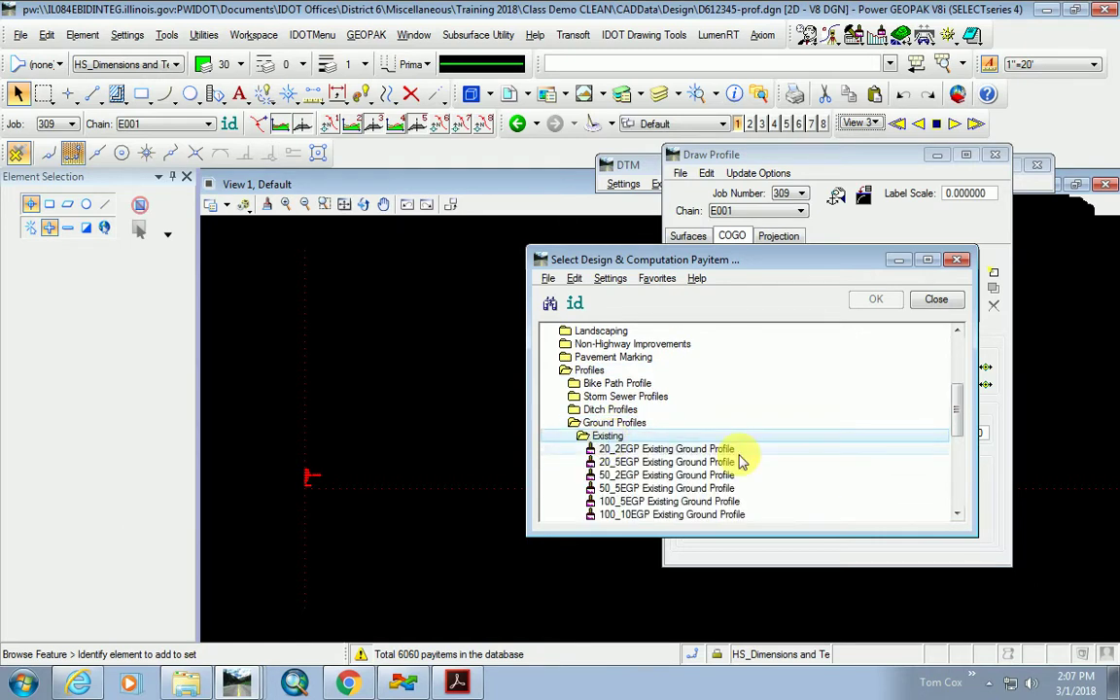
{"action": "scroll", "coordinate": [740, 457], "scroll_direction": "down", "scroll_amount": 1}
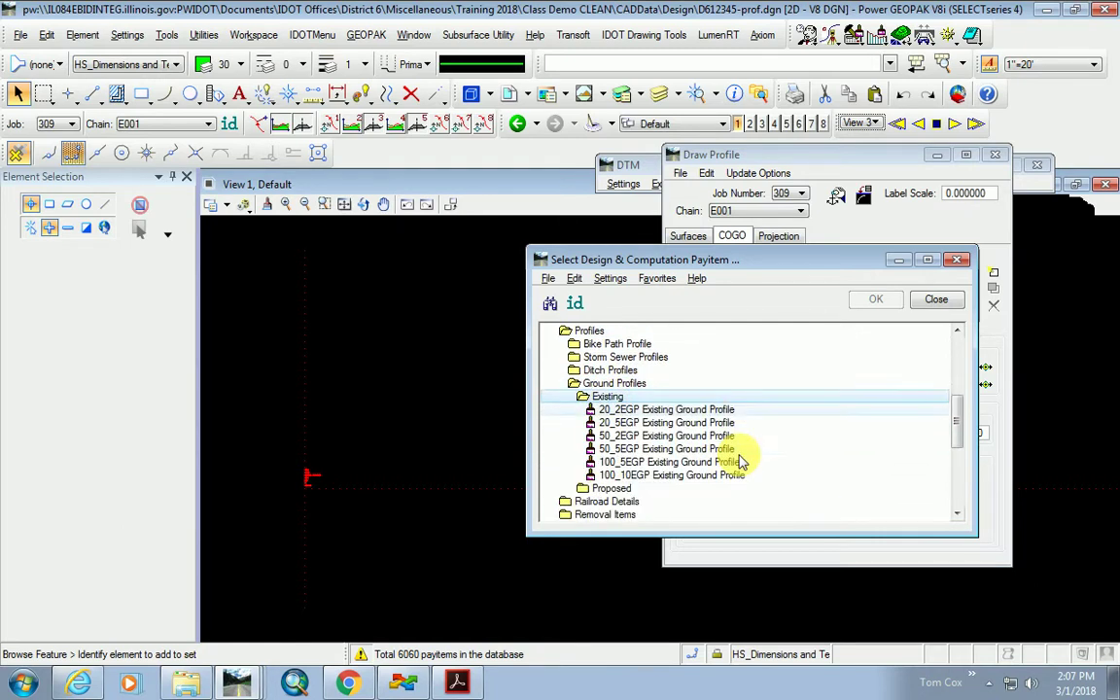
{"action": "left_click", "coordinate": [629, 423]}
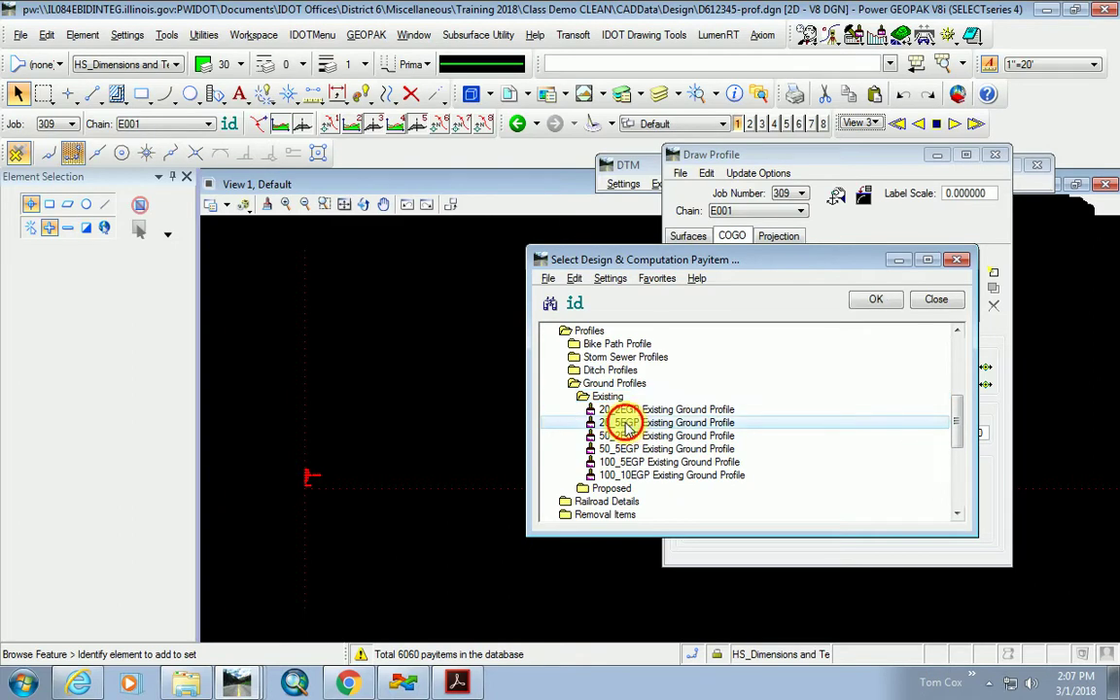
{"action": "double_click", "coordinate": [629, 424]}
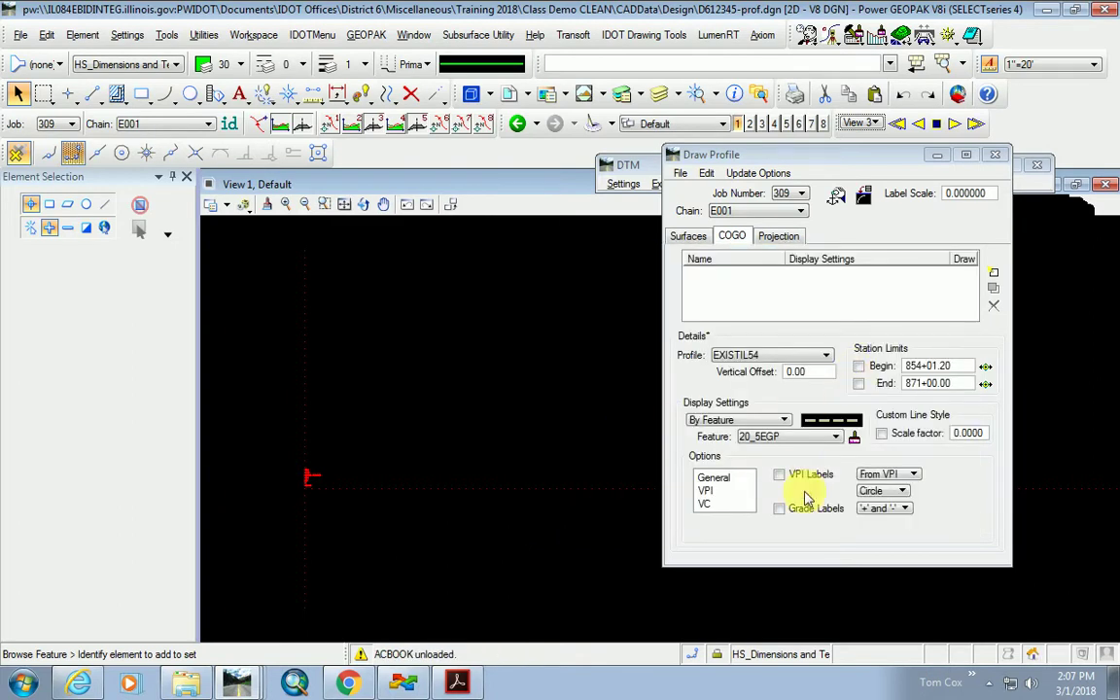
Turn on horizontal and vertical axis labels under General options and add EXISTIL54 to draw it.
{"action": "left_click_drag", "start_coordinate": [812, 163], "coordinate": [776, 186]}
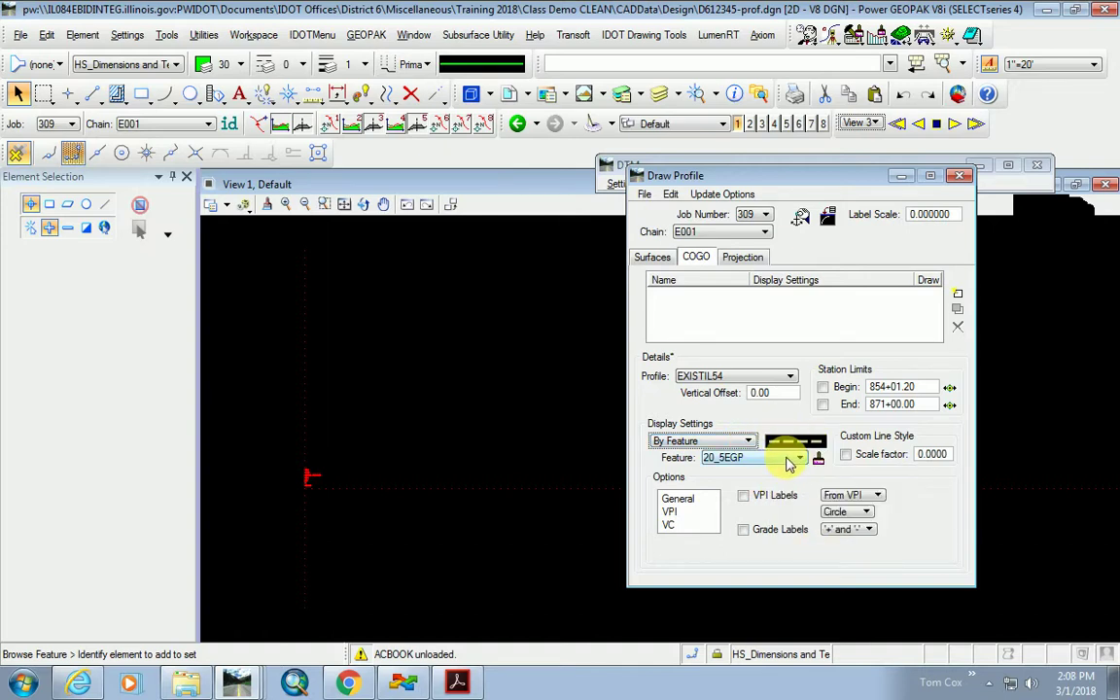
{"action": "mouse_move", "coordinate": [792, 454]}
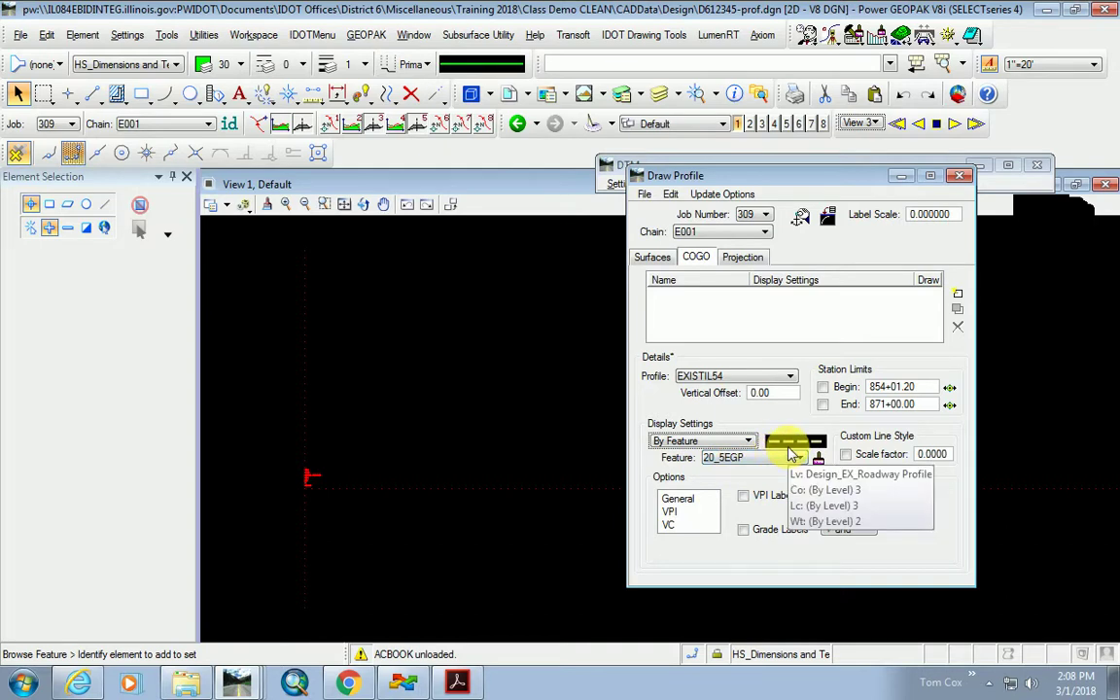
{"action": "left_click", "coordinate": [680, 499]}
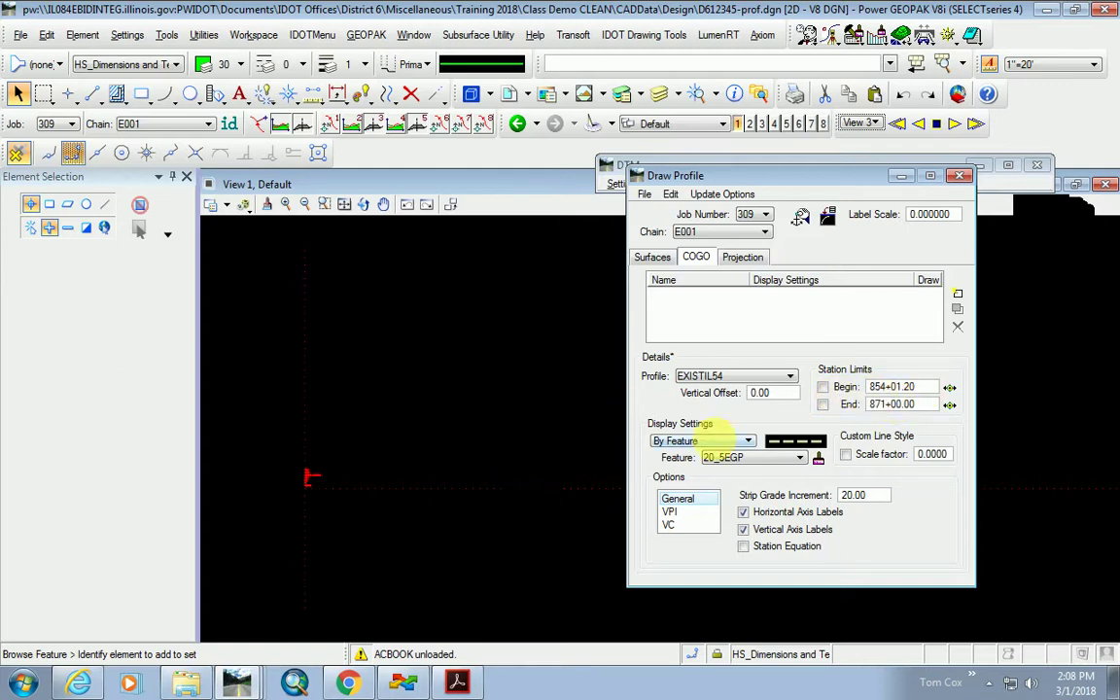
{"action": "scroll", "coordinate": [309, 477], "scroll_direction": "up", "scroll_amount": 2}
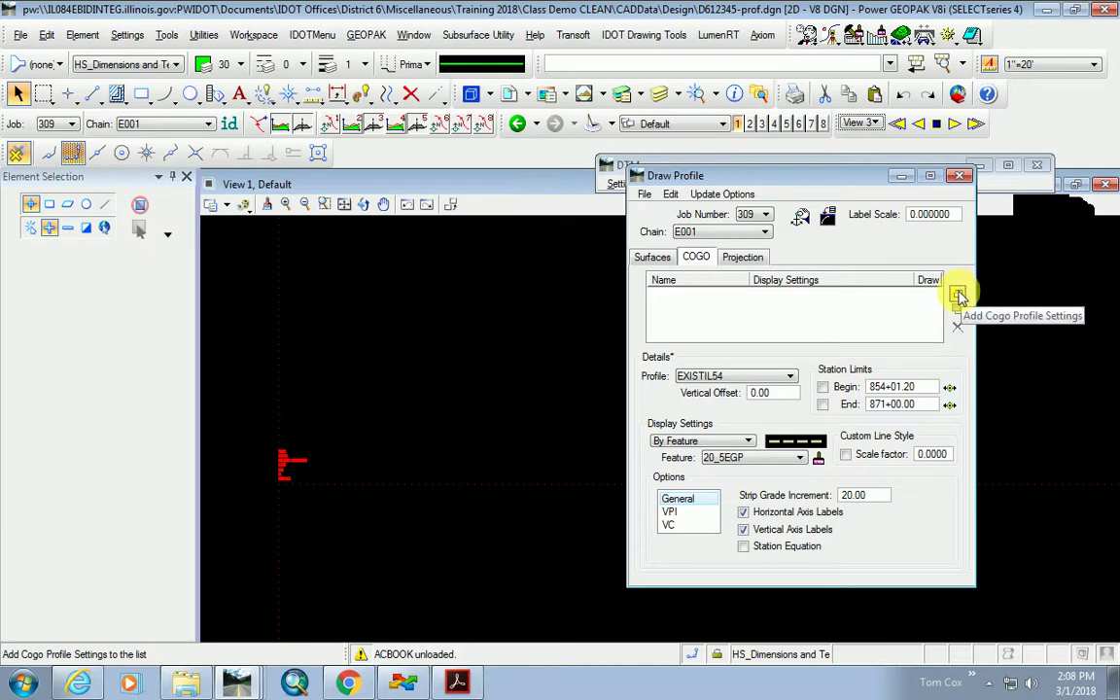
{"action": "left_click", "coordinate": [958, 296]}
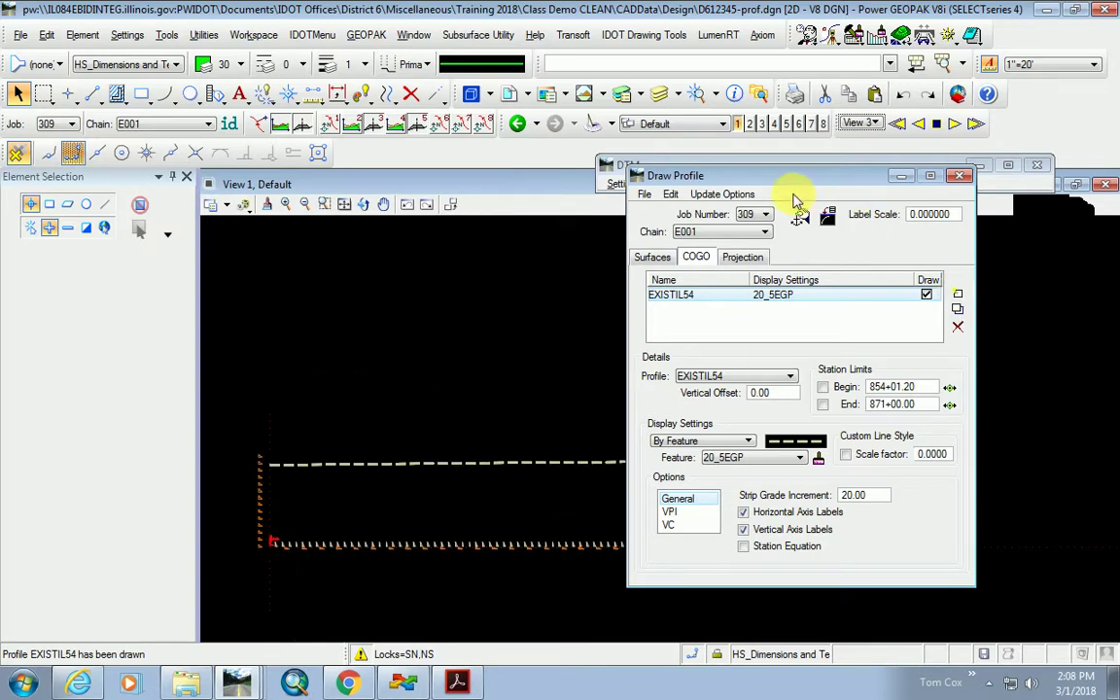
{"action": "left_click_drag", "start_coordinate": [773, 177], "coordinate": [975, 320]}
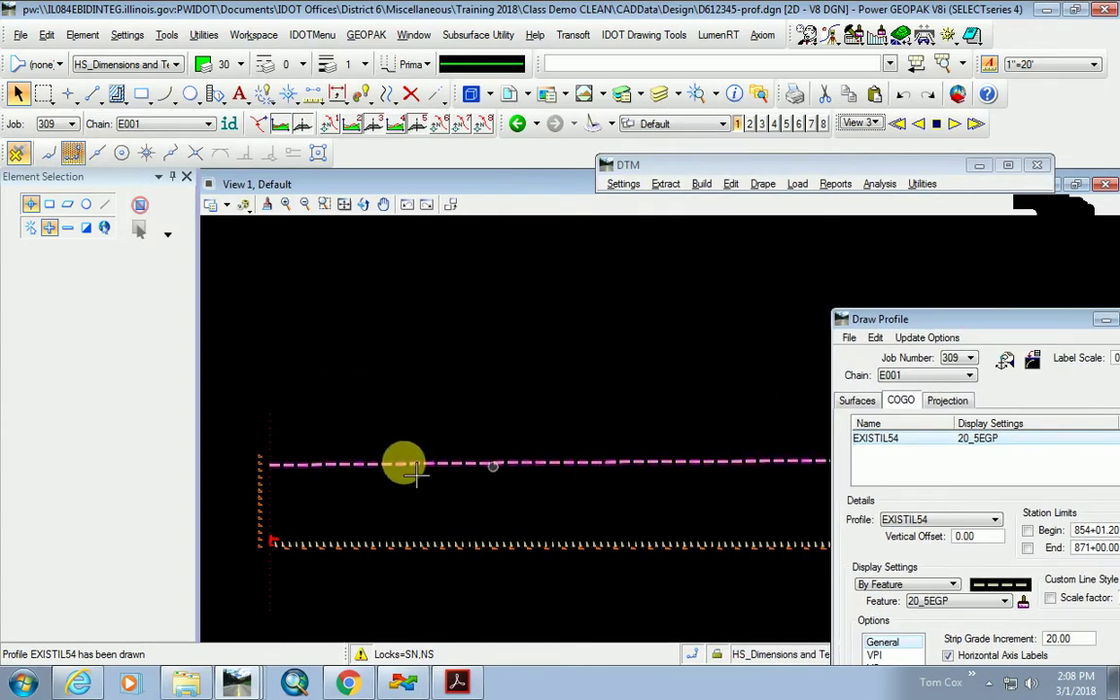
{"action": "scroll", "coordinate": [399, 463], "scroll_direction": "down", "scroll_amount": 2}
{"action": "scroll", "coordinate": [370, 485], "scroll_direction": "up", "scroll_amount": 4}
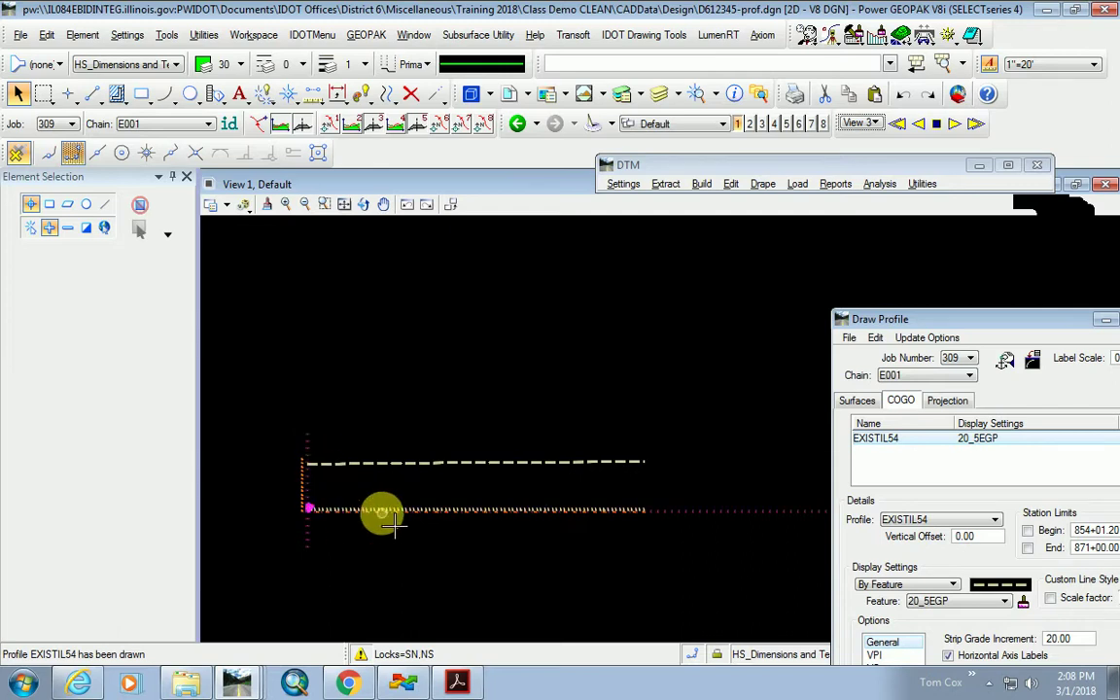
{"action": "scroll", "coordinate": [475, 567], "scroll_direction": "up", "scroll_amount": 3}
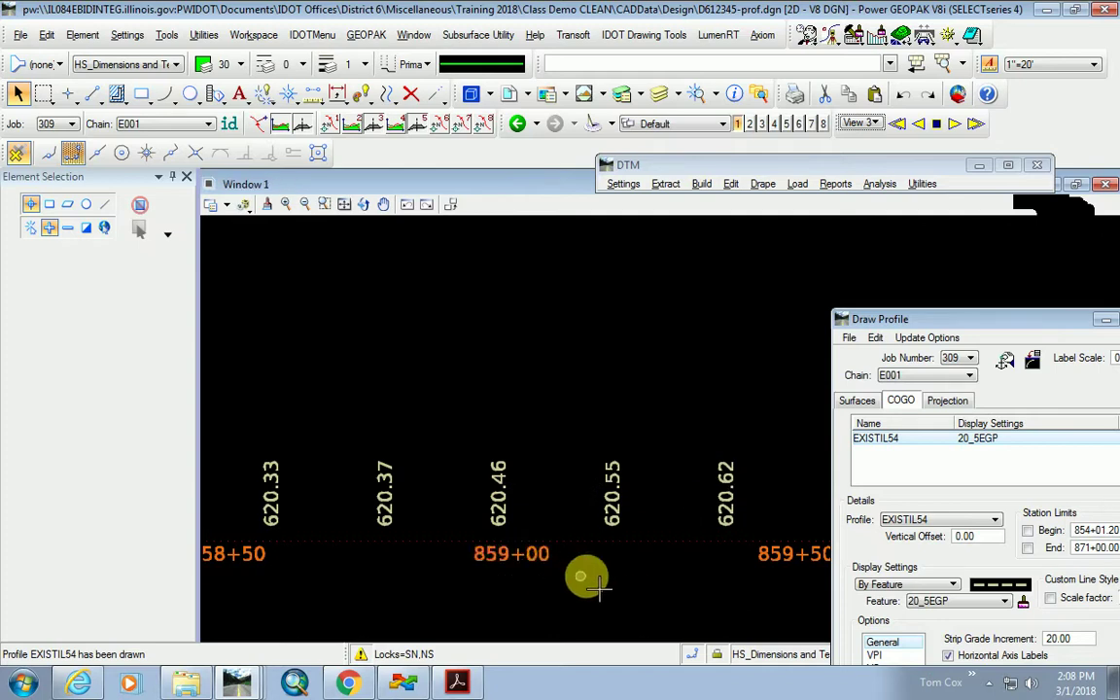
{"action": "scroll", "coordinate": [570, 579], "scroll_direction": "down", "scroll_amount": 4}
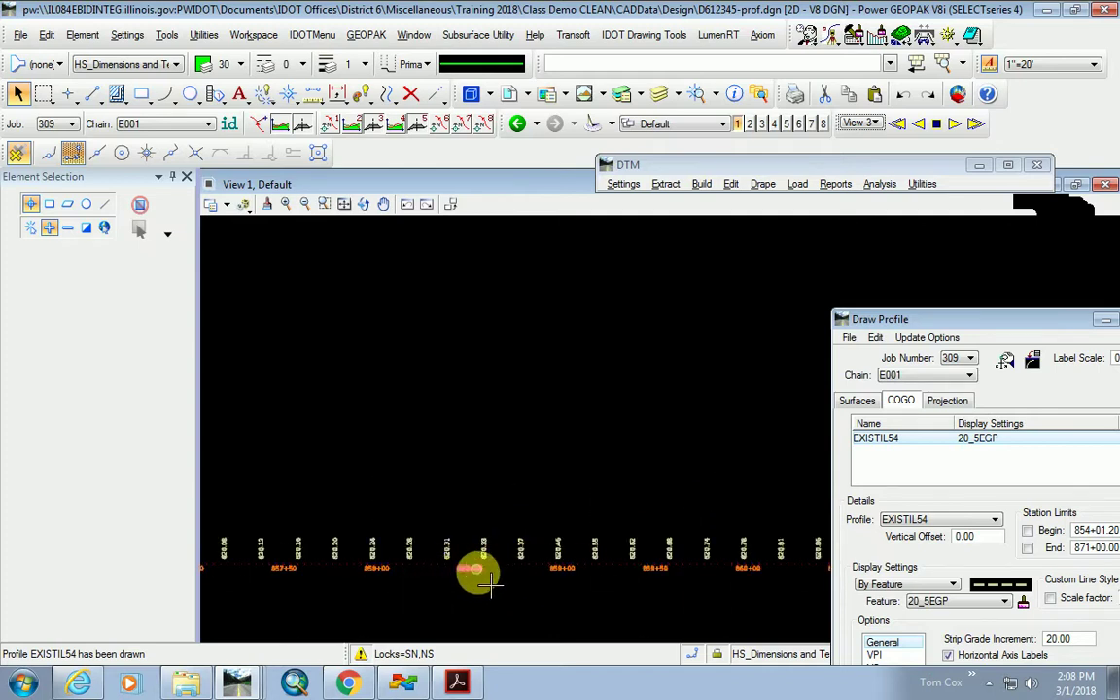
{"action": "scroll", "coordinate": [487, 544], "scroll_direction": "down", "scroll_amount": 2}
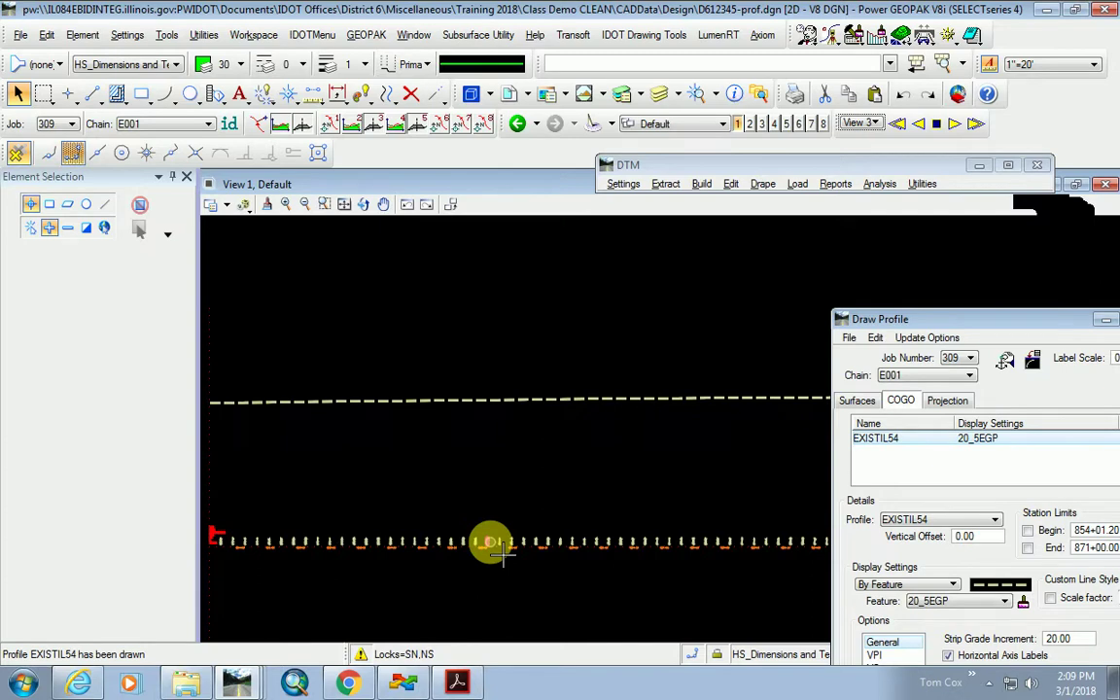
{"action": "scroll", "coordinate": [491, 542], "scroll_direction": "down", "scroll_amount": 1}
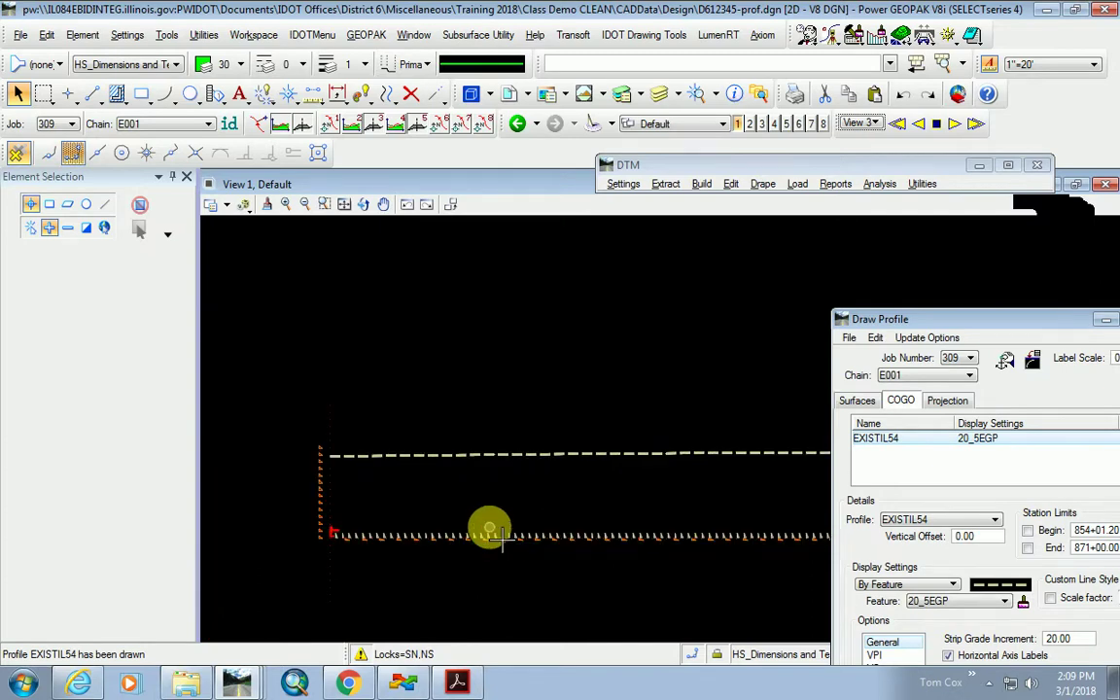
{"action": "scroll", "coordinate": [368, 457], "scroll_direction": "up", "scroll_amount": 3}
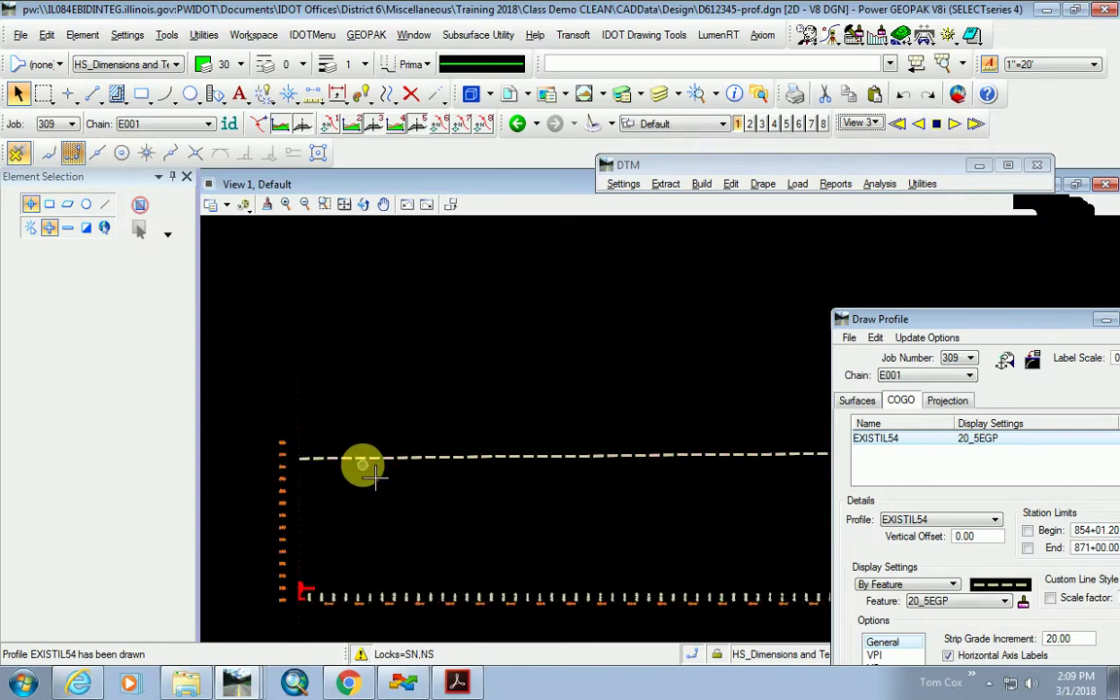
{"action": "scroll", "coordinate": [369, 469], "scroll_direction": "up", "scroll_amount": 2}
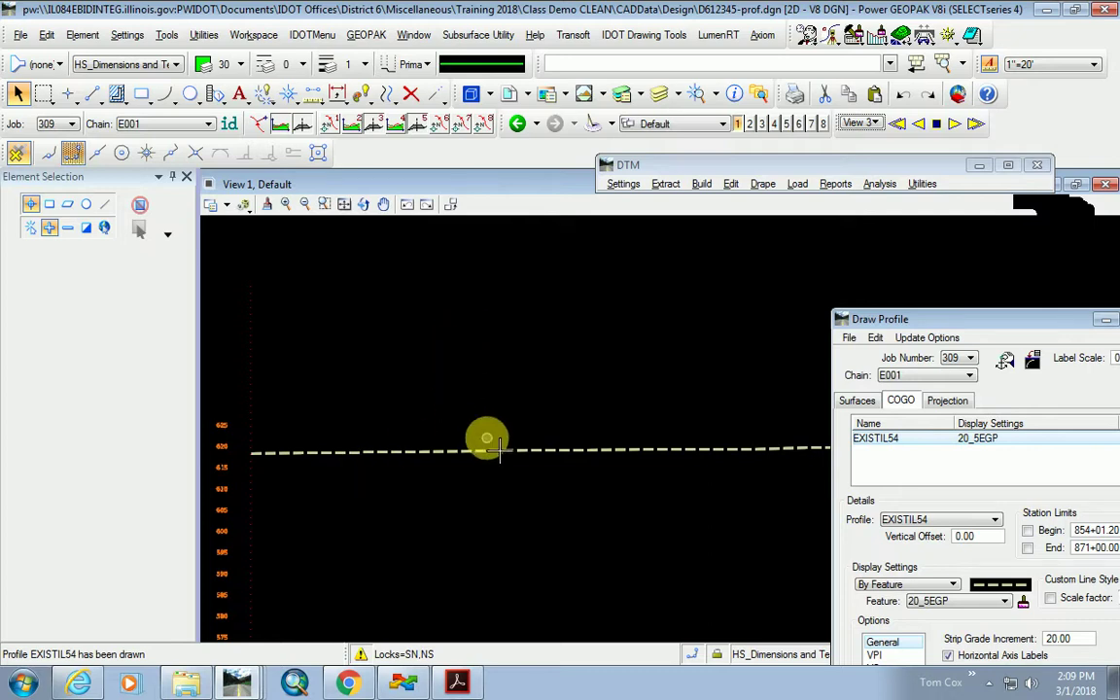
{"action": "scroll", "coordinate": [442, 450], "scroll_direction": "down", "scroll_amount": 2}
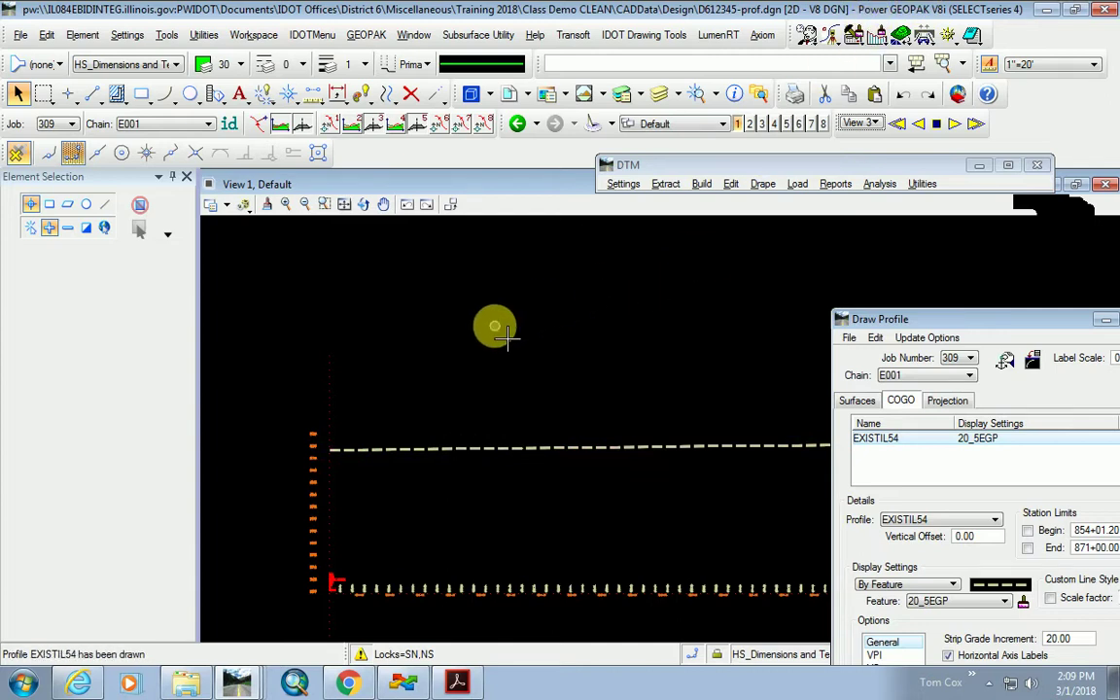
{"action": "left_click", "coordinate": [806, 41]}
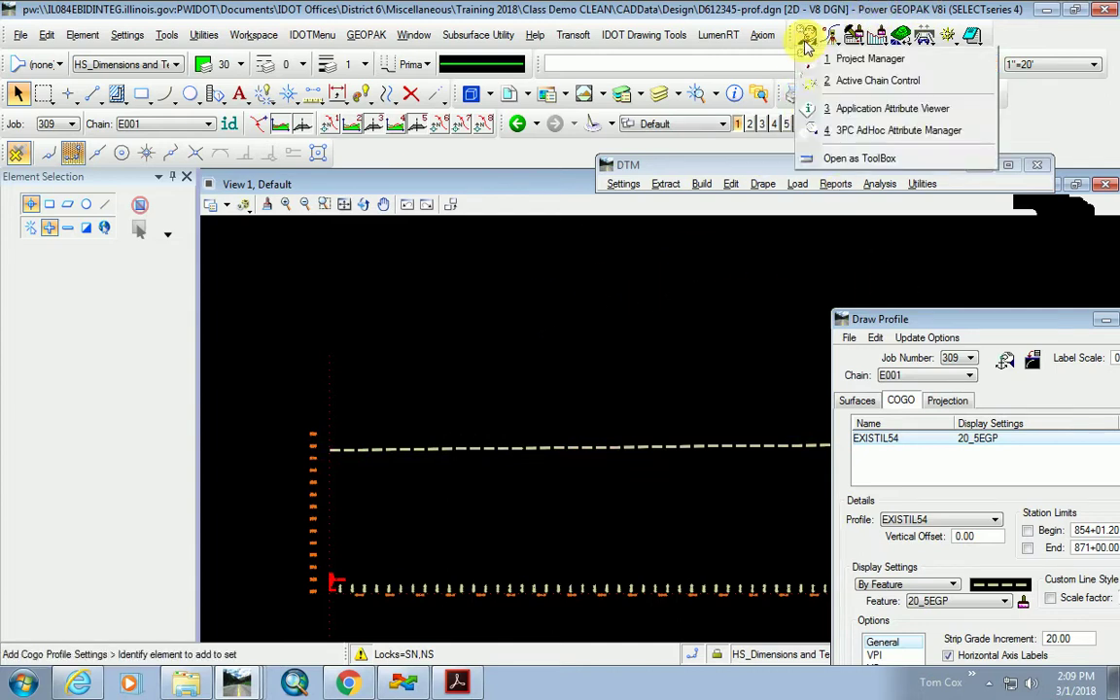
Open Active Chain Control for job 309, chain E001, as a floating panel and arrange the windows.
{"action": "left_click", "coordinate": [878, 81]}
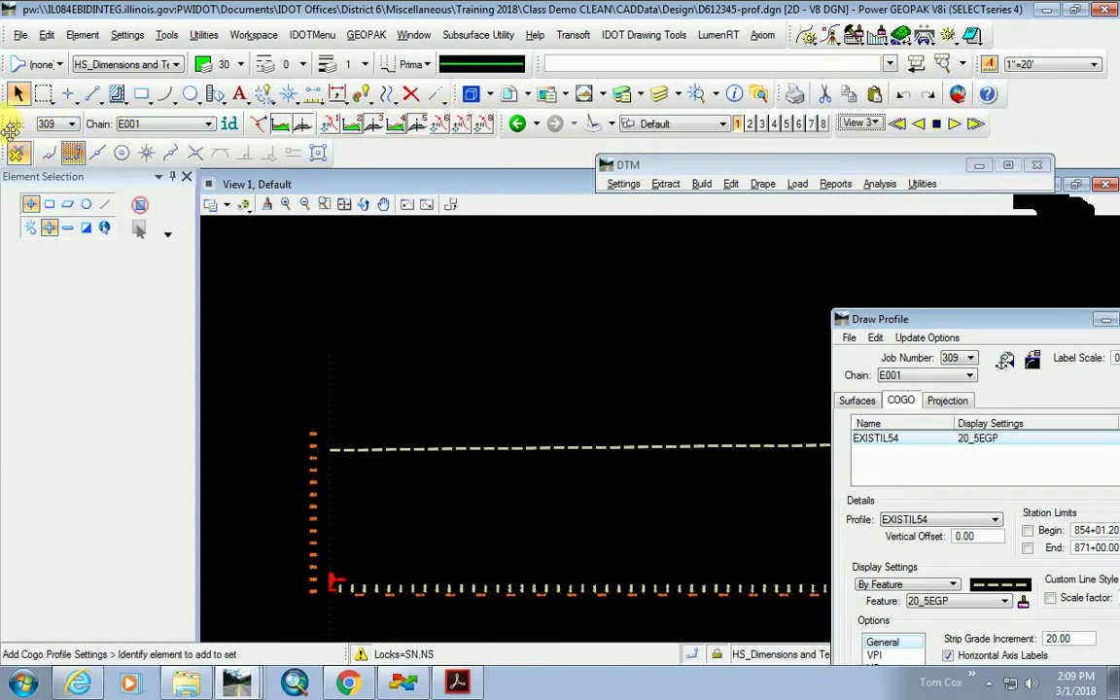
{"action": "left_click_drag", "start_coordinate": [12, 134], "coordinate": [274, 326]}
{"action": "left_click_drag", "start_coordinate": [468, 313], "coordinate": [458, 245]}
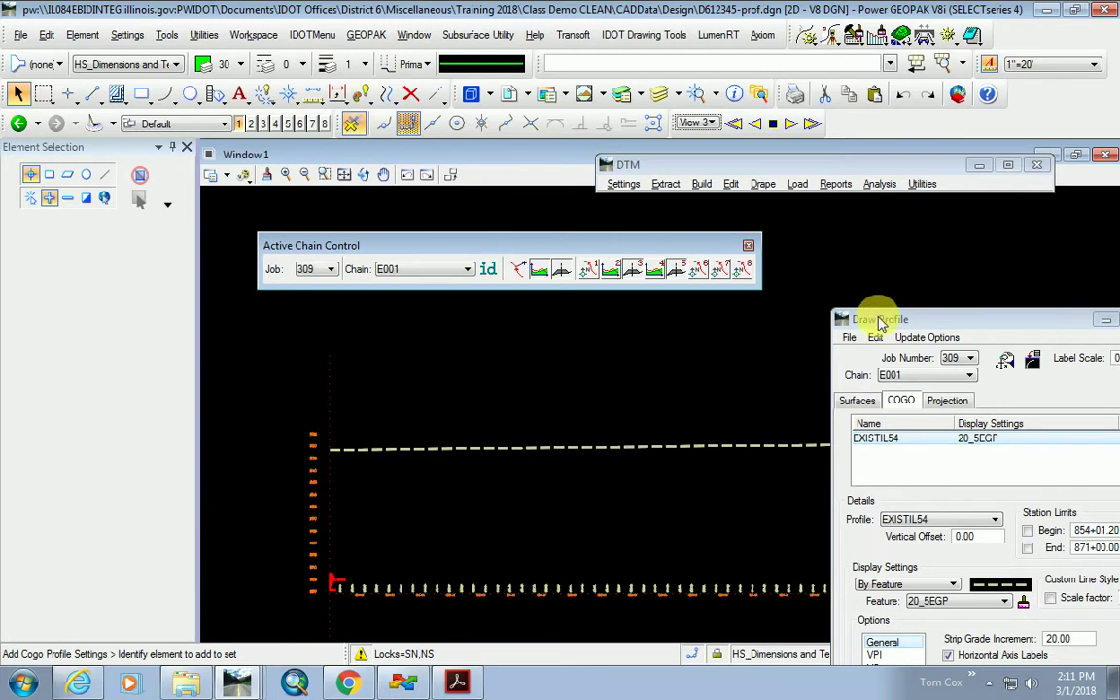
{"action": "mouse_move", "coordinate": [867, 319]}
{"action": "left_mouse_down"}
{"action": "mouse_move", "coordinate": [857, 305]}
{"action": "mouse_move", "coordinate": [930, 498]}
{"action": "mouse_move", "coordinate": [904, 477]}
{"action": "left_mouse_up"}
{"action": "left_click_drag", "start_coordinate": [486, 249], "coordinate": [507, 242]}
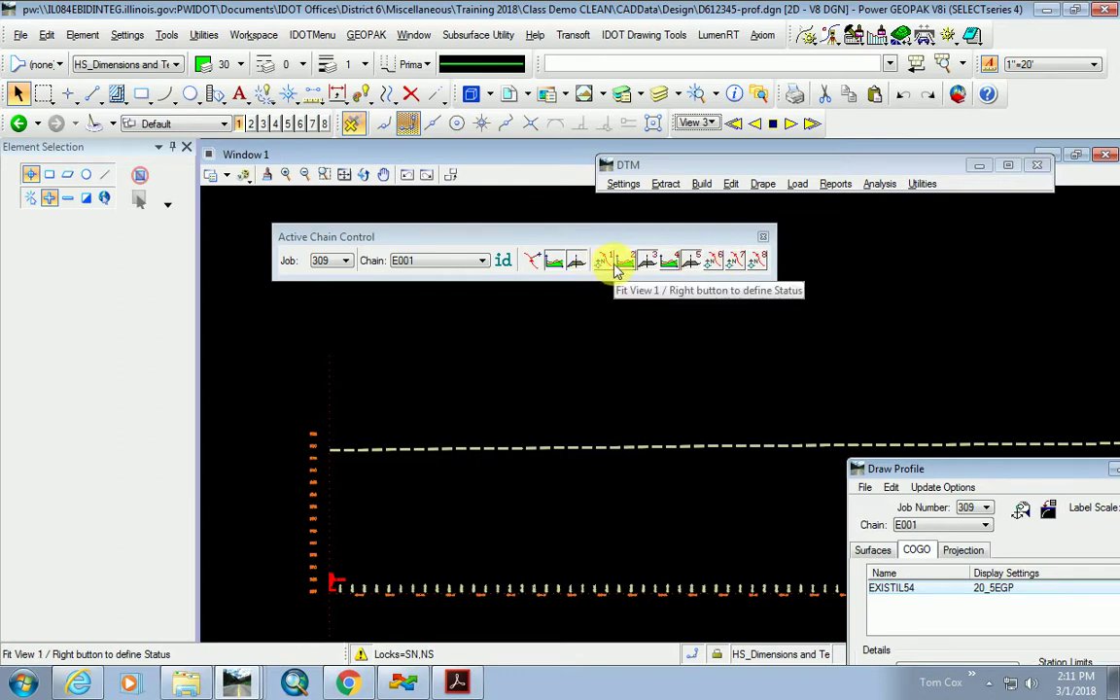
{"action": "right_click", "coordinate": [614, 269]}
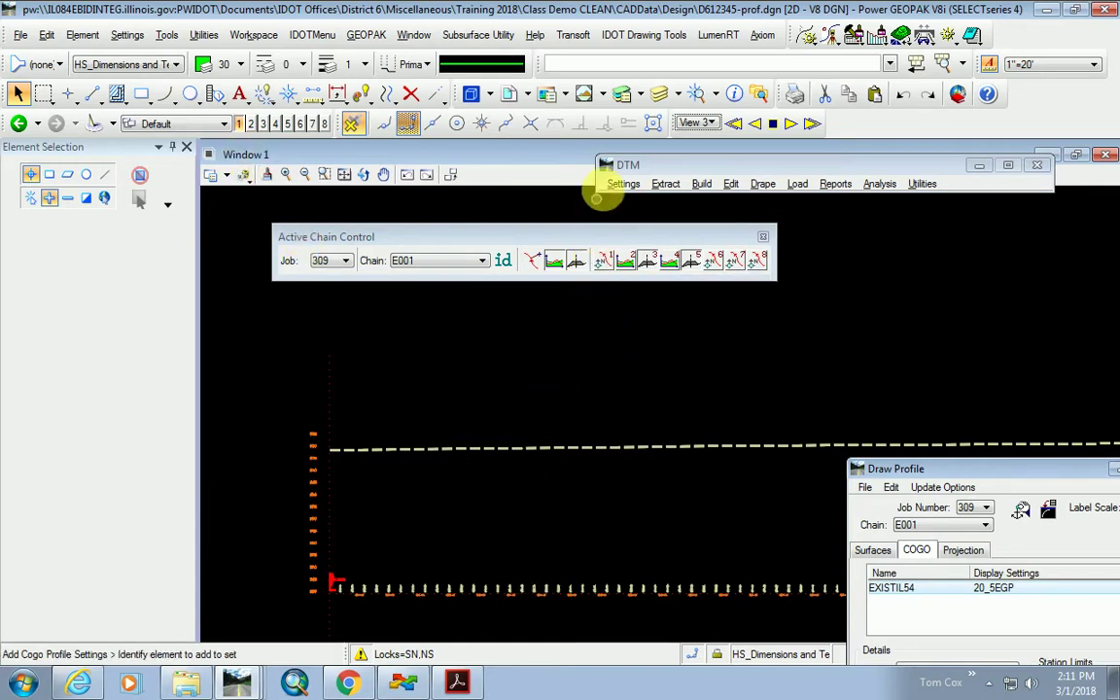
Make View 1 the E001 profile view, then review and close Profile Cell Control.
{"action": "right_click", "coordinate": [609, 268]}
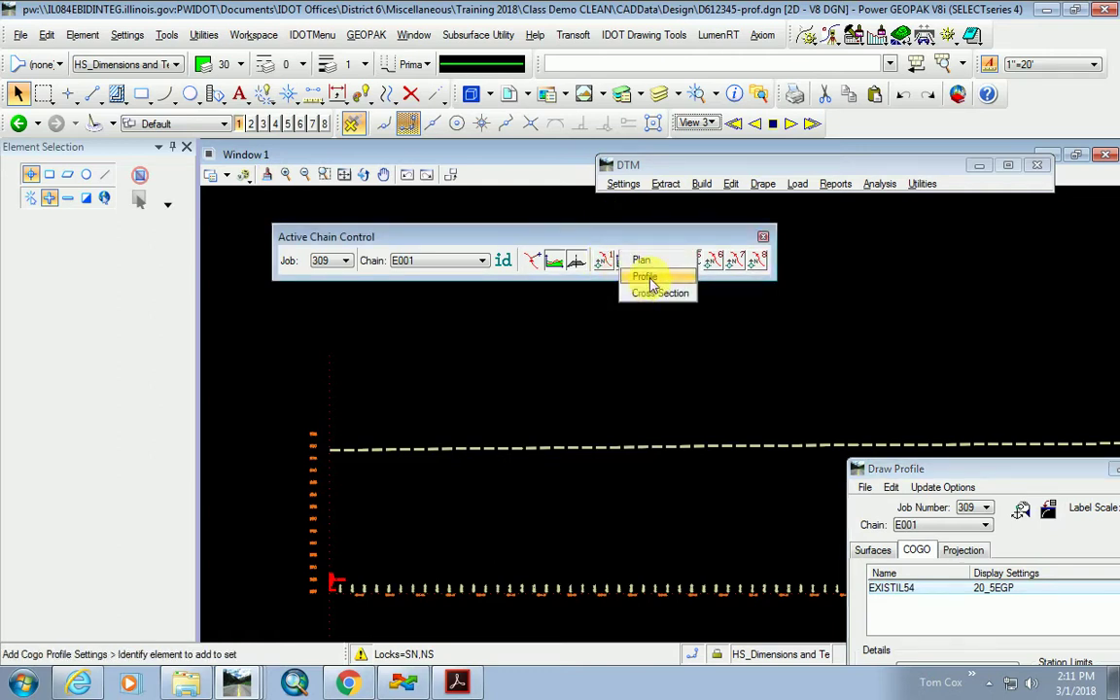
{"action": "left_click", "coordinate": [644, 276]}
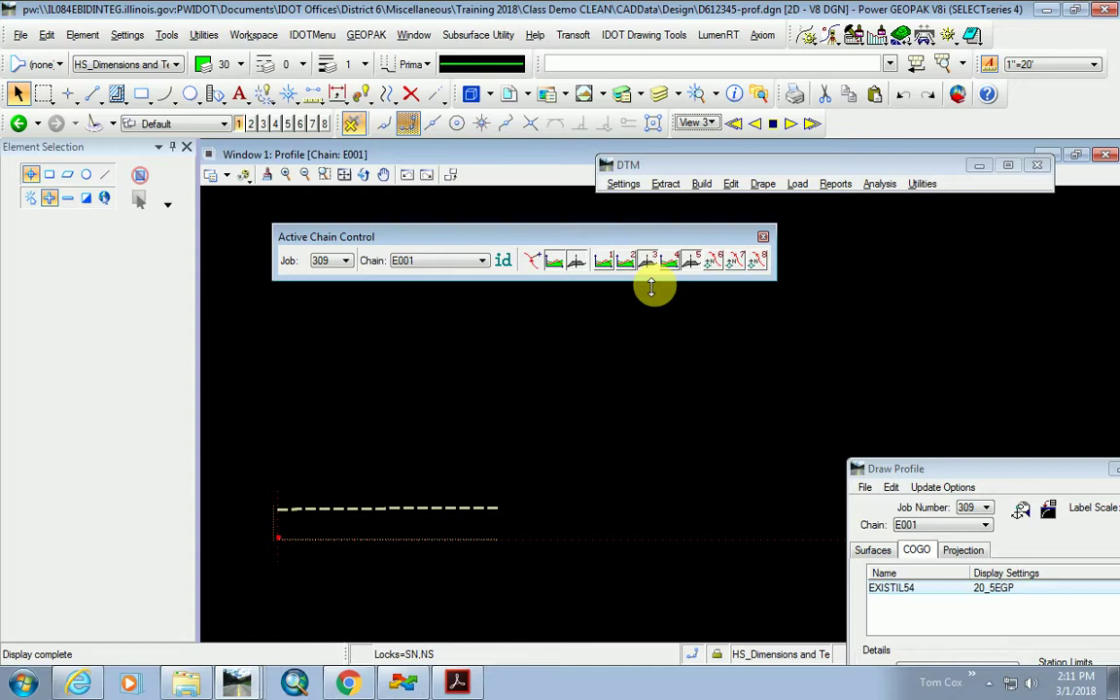
{"action": "left_click", "coordinate": [554, 260]}
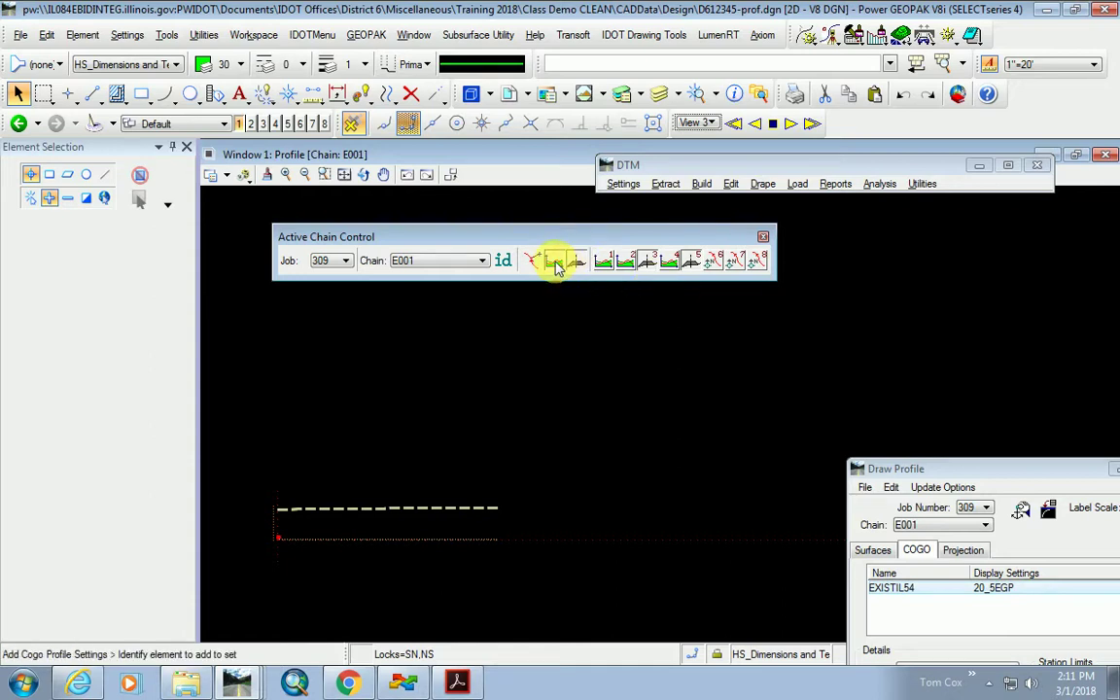
{"action": "left_click", "coordinate": [576, 261]}
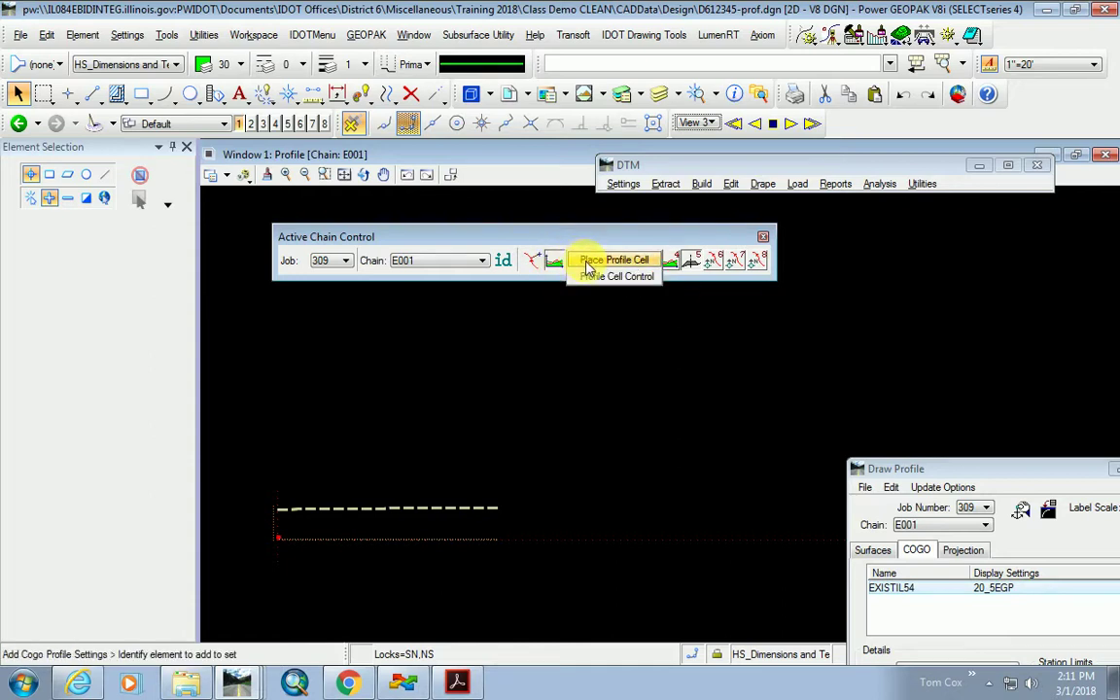
{"action": "left_click", "coordinate": [595, 280]}
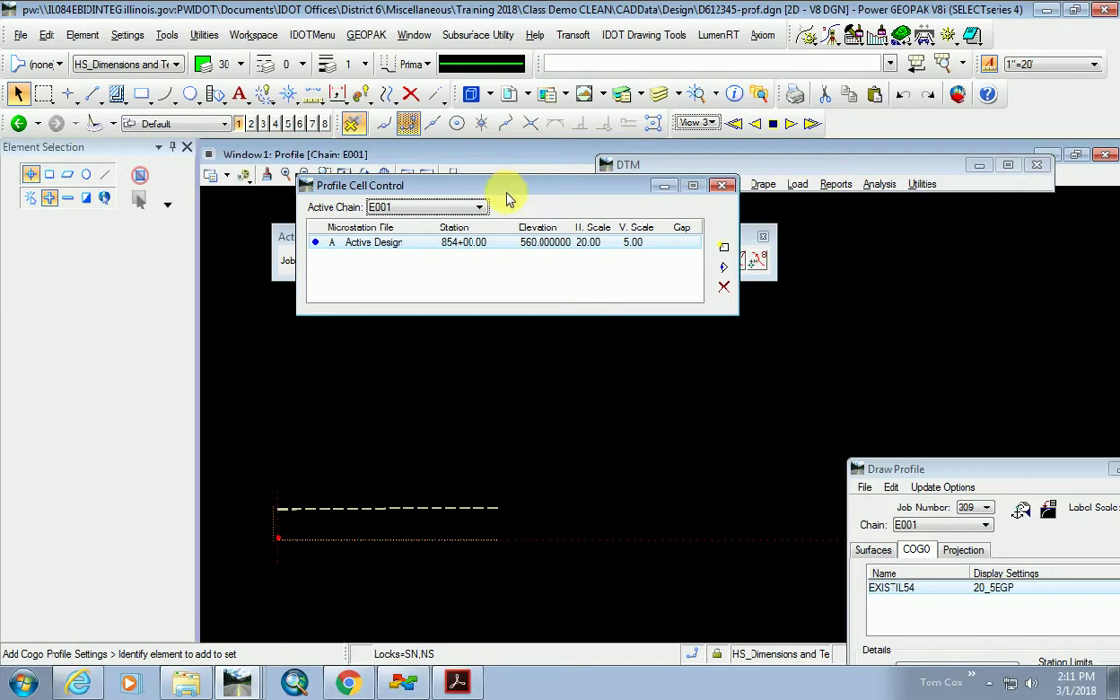
{"action": "left_click_drag", "start_coordinate": [505, 189], "coordinate": [534, 296]}
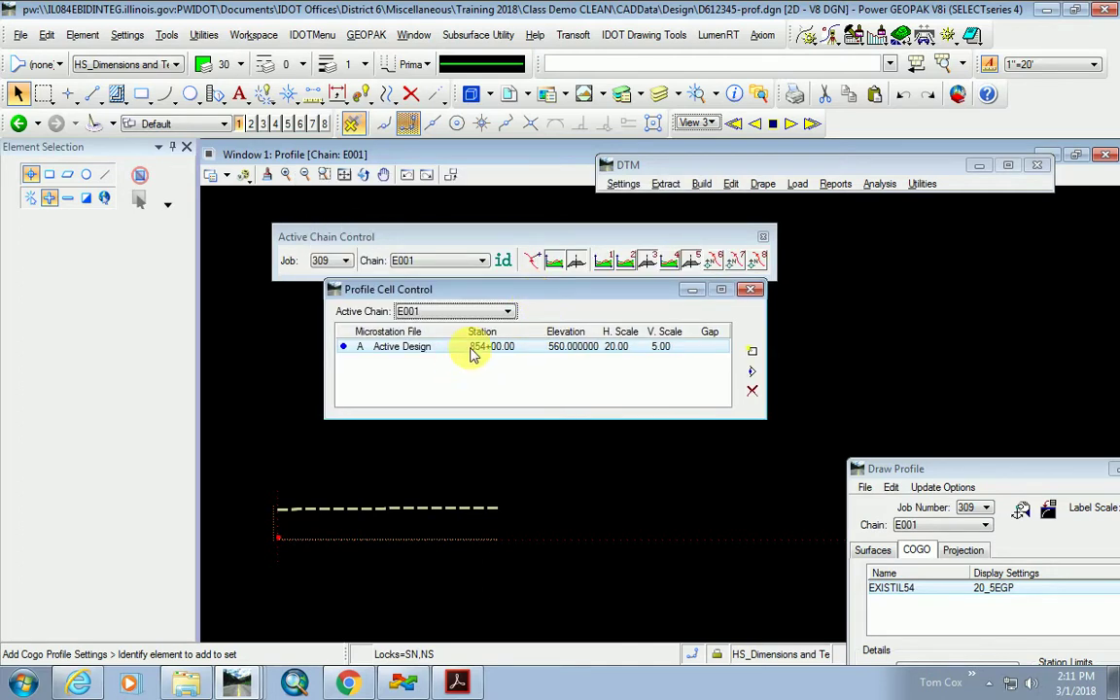
{"action": "left_click", "coordinate": [750, 288]}
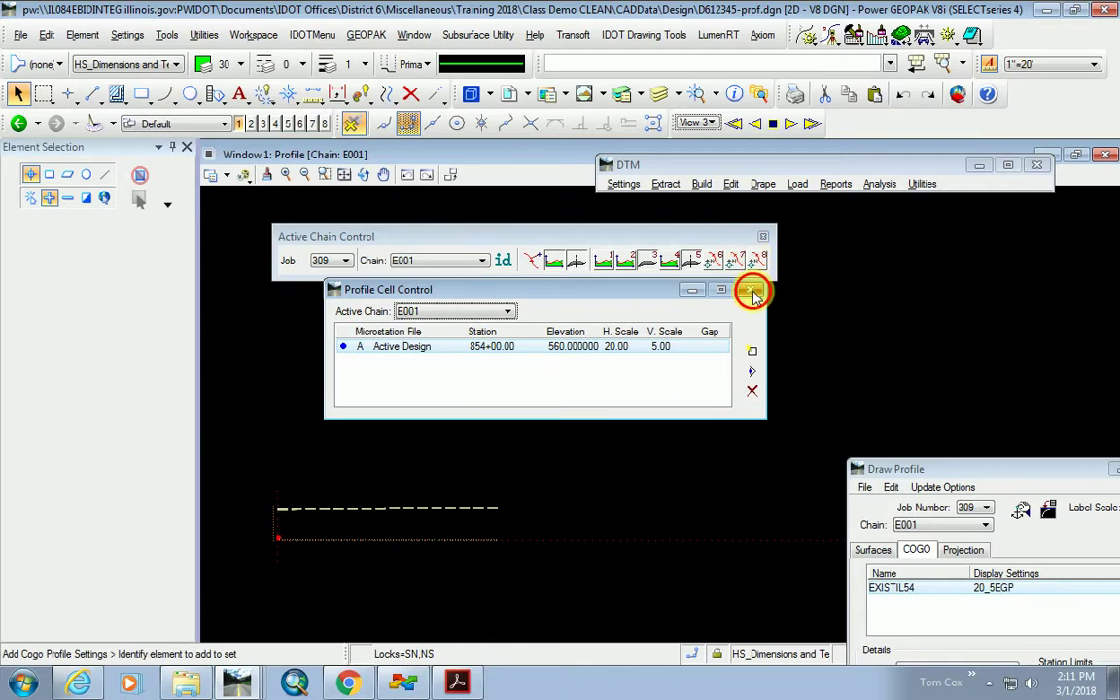
{"action": "scroll", "coordinate": [241, 564], "scroll_direction": "up", "scroll_amount": 5}
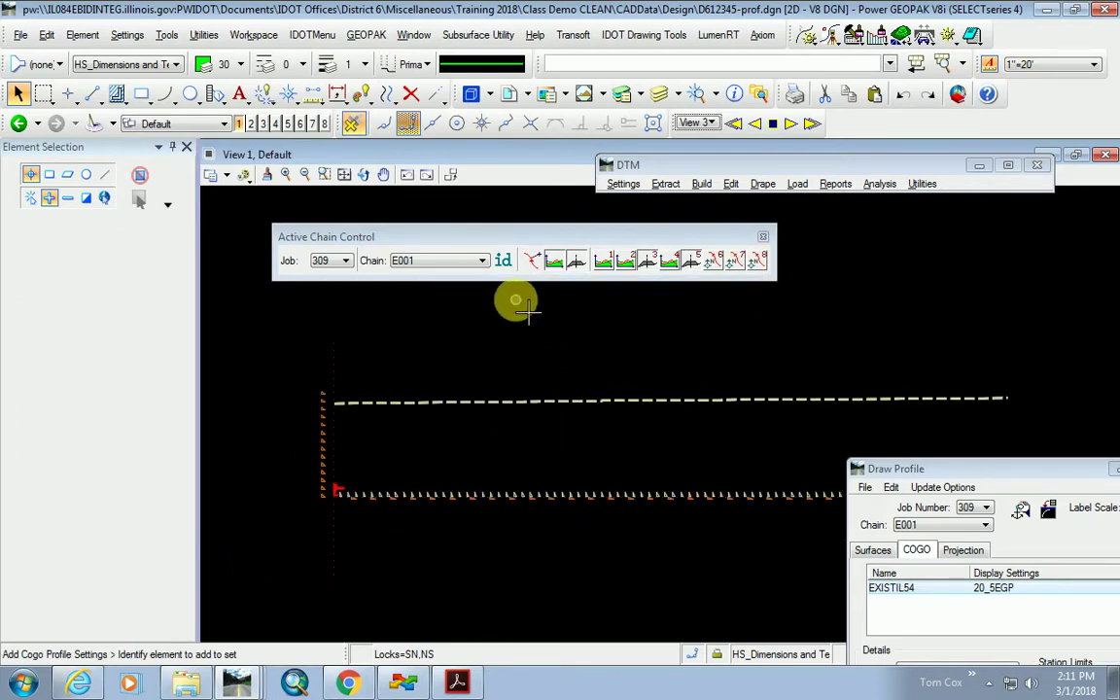
Open the Curvilinear Coordinates readout and reposition the chain controls and DTM tools windows.
{"action": "left_click", "coordinate": [533, 263]}
{"action": "left_click_drag", "start_coordinate": [389, 124], "coordinate": [863, 194]}
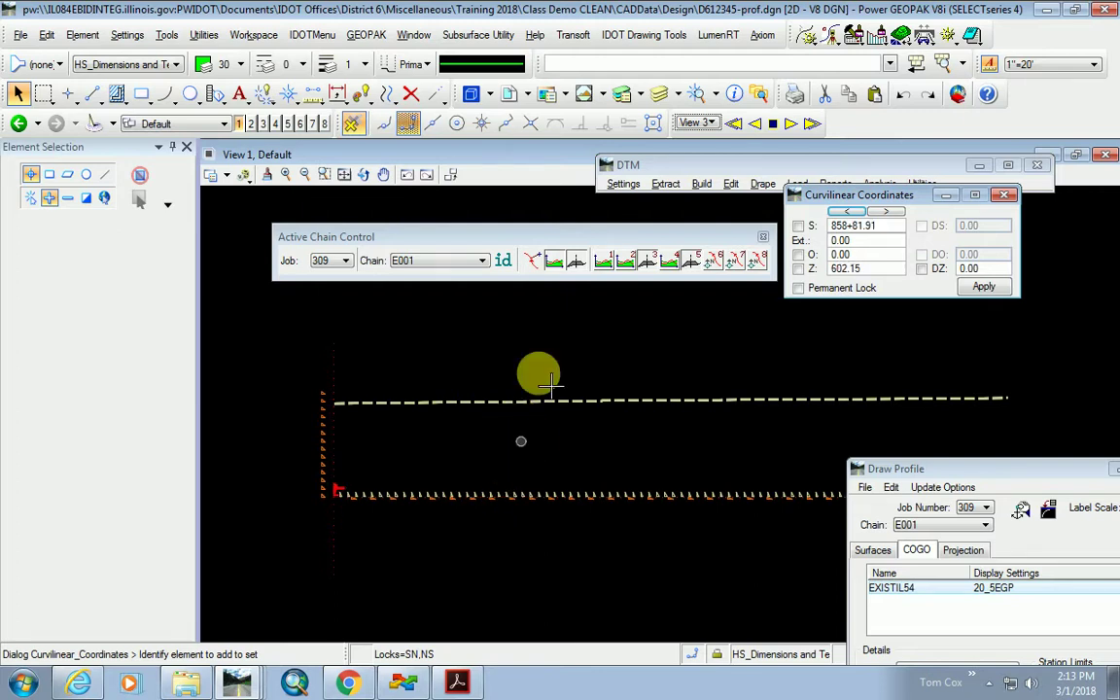
{"action": "left_click_drag", "start_coordinate": [520, 238], "coordinate": [464, 222]}
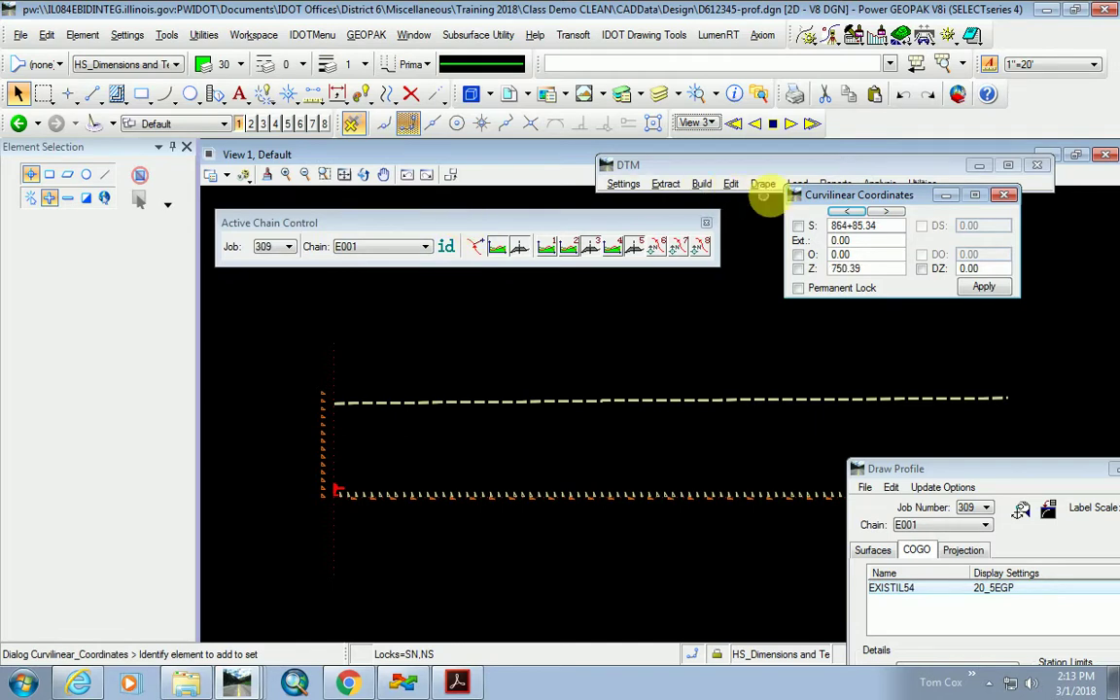
{"action": "left_click_drag", "start_coordinate": [773, 165], "coordinate": [730, 158]}
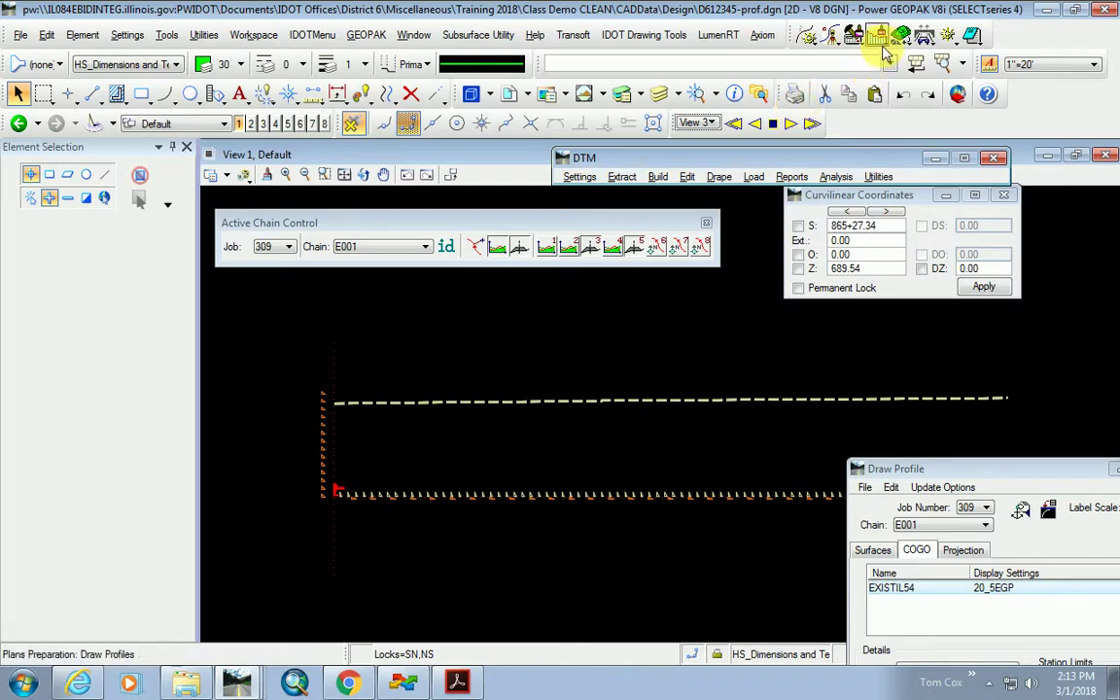
Open the Profile Labeler and tie it to the 854+00.00 profile cell via Identify Cell.
{"action": "left_click", "coordinate": [879, 39]}
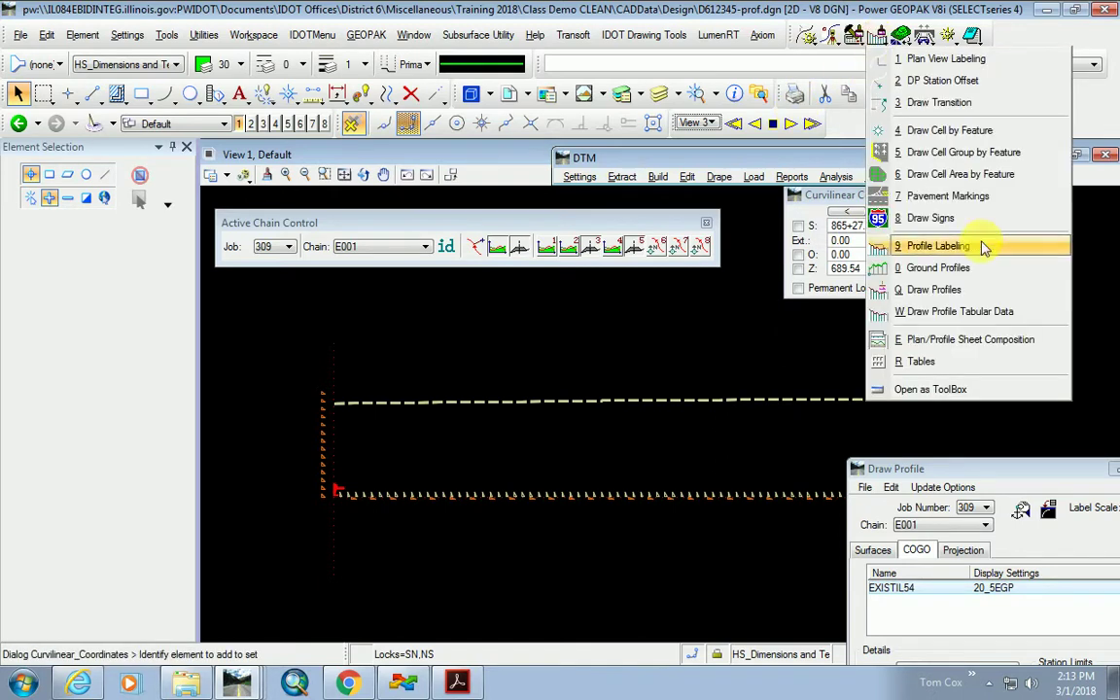
{"action": "left_click", "coordinate": [931, 249]}
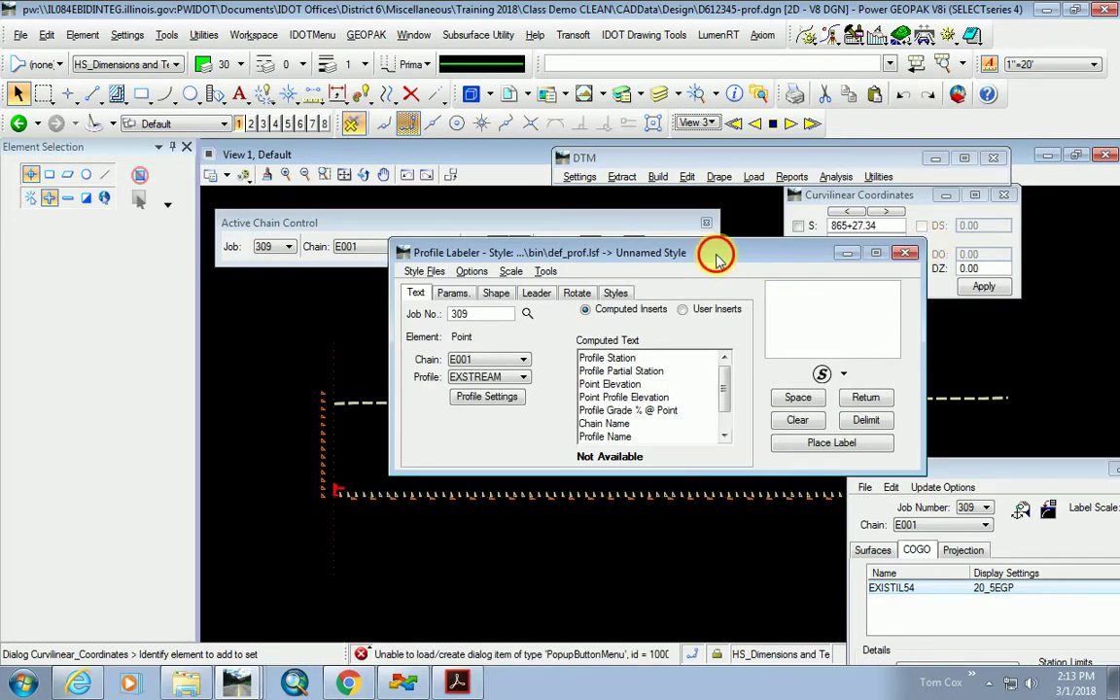
{"action": "left_click_drag", "start_coordinate": [718, 252], "coordinate": [816, 197]}
{"action": "left_click", "coordinate": [583, 341]}
{"action": "left_click", "coordinate": [512, 465]}
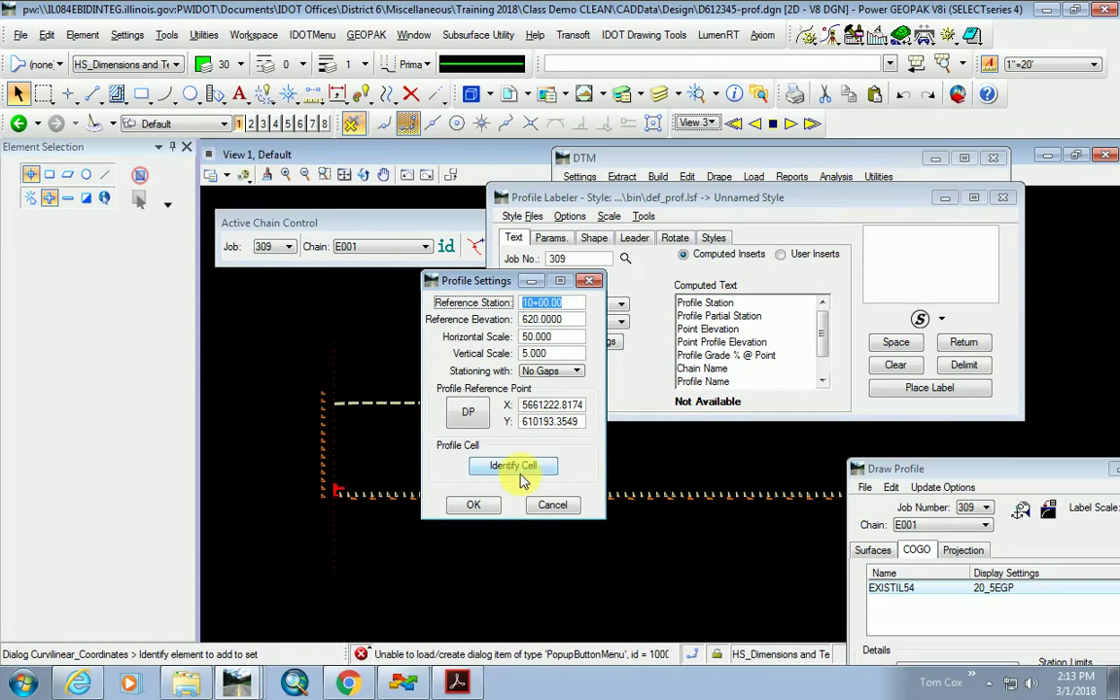
{"action": "left_click", "coordinate": [332, 474]}
{"action": "left_click", "coordinate": [332, 474]}
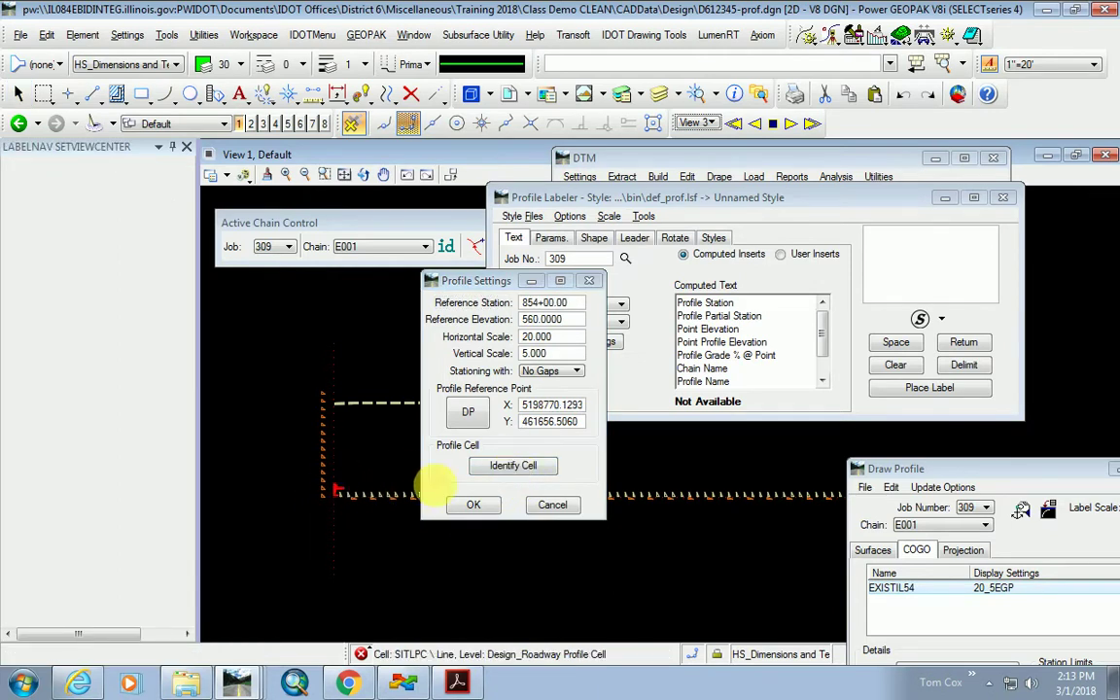
{"action": "left_click", "coordinate": [474, 507]}
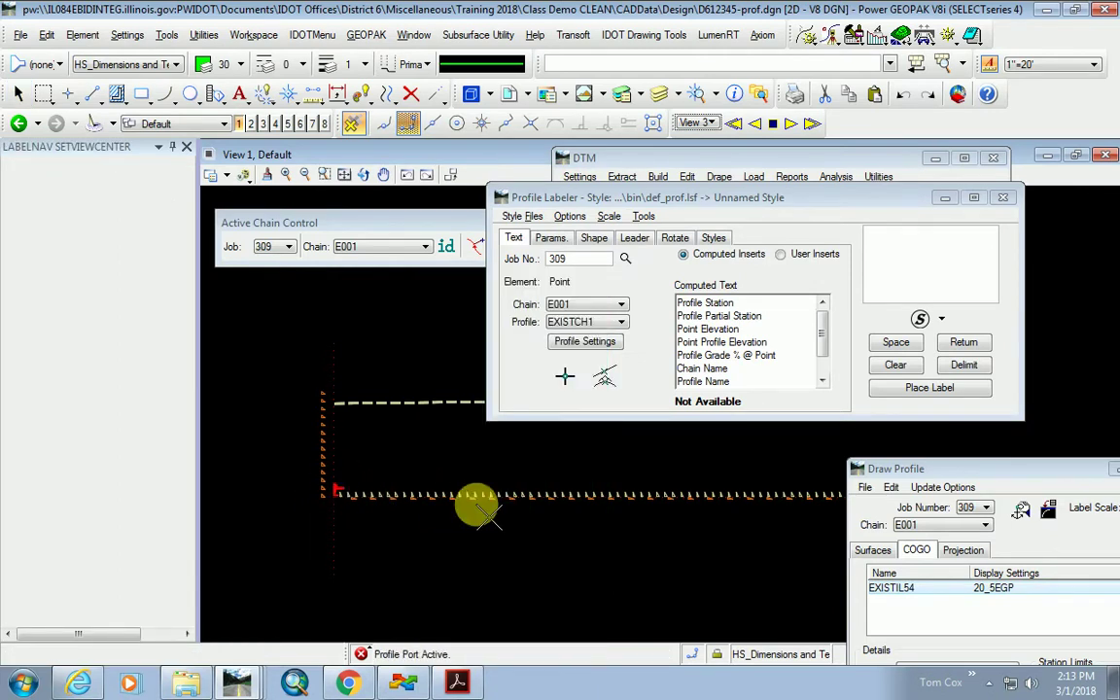
Switch the labeler to data point labeling and set the profile to EXISTIL54.
{"action": "left_click_drag", "start_coordinate": [731, 201], "coordinate": [754, 142]}
{"action": "left_click", "coordinate": [591, 313]}
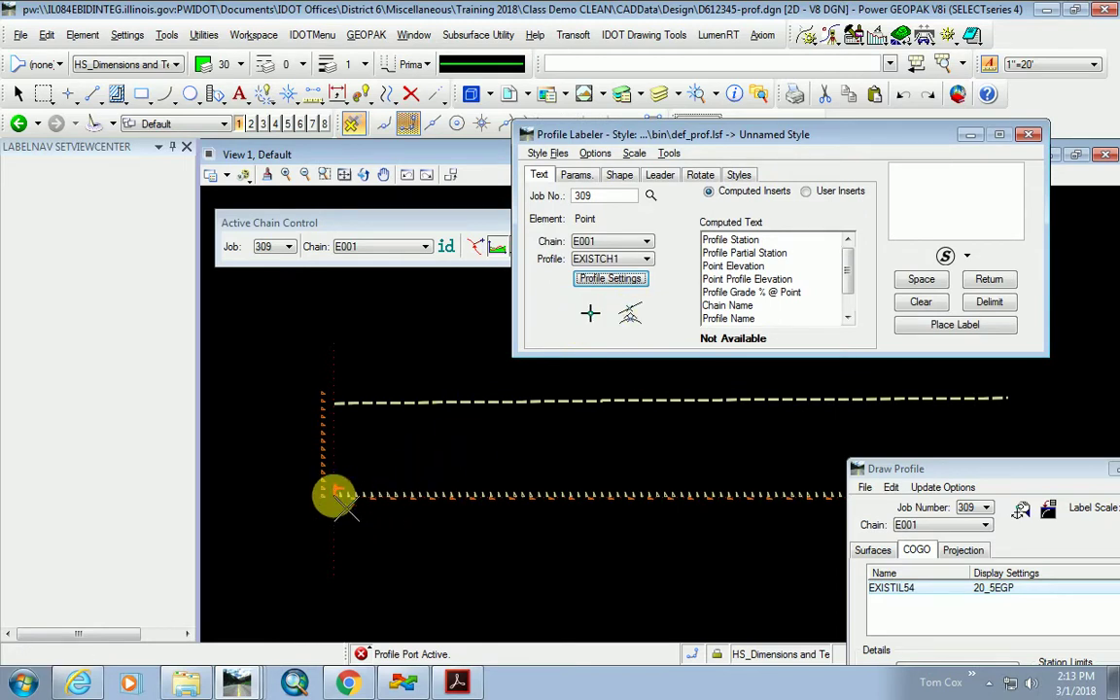
{"action": "left_click", "coordinate": [593, 312]}
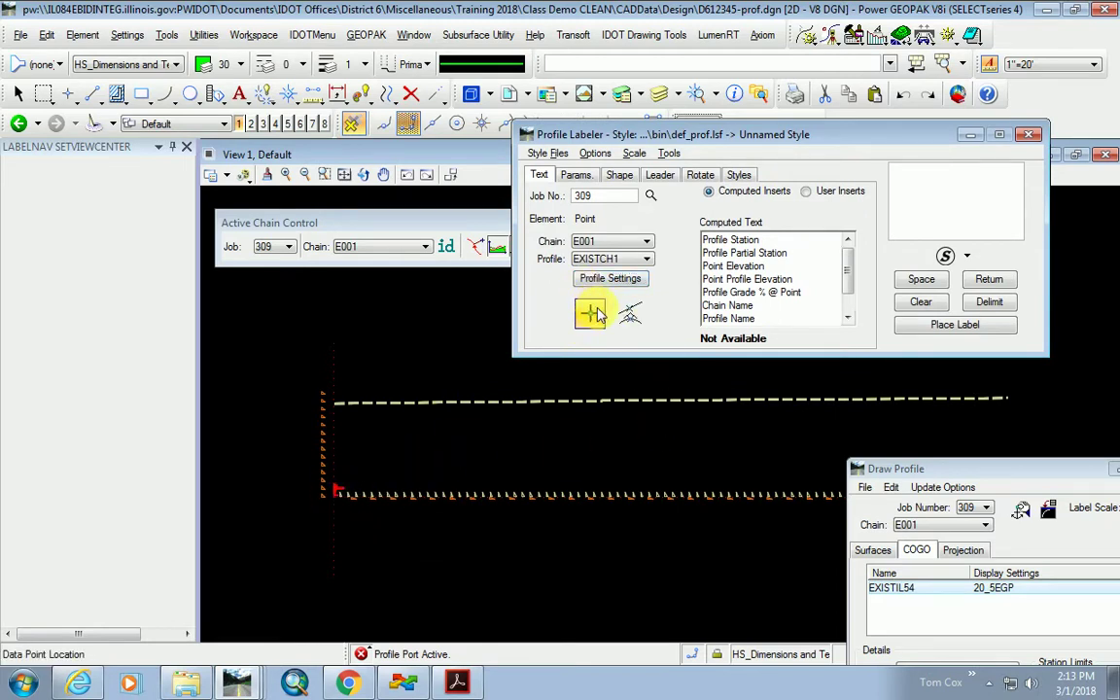
{"action": "left_click", "coordinate": [591, 314]}
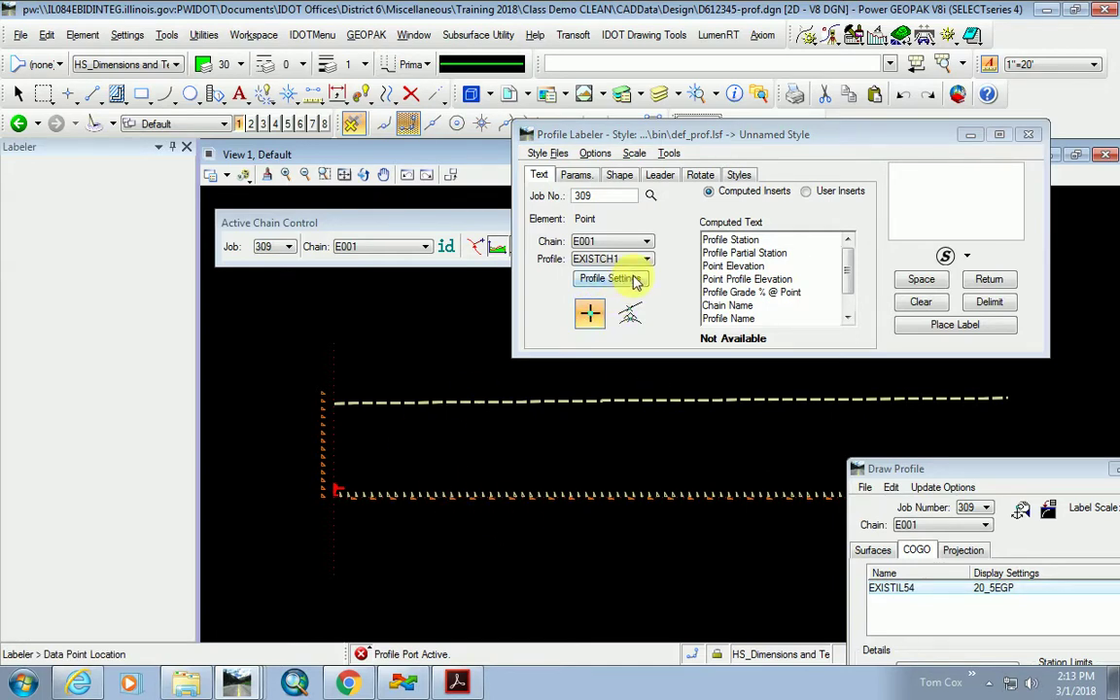
{"action": "left_click", "coordinate": [598, 259]}
{"action": "left_click", "coordinate": [622, 304]}
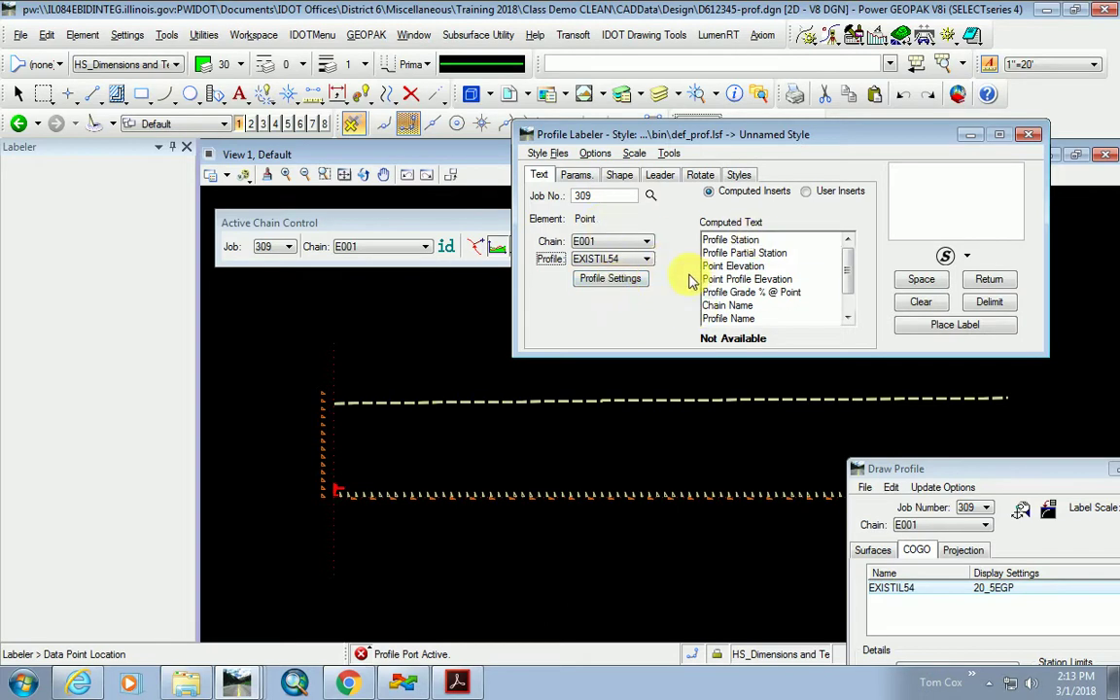
Review the labeler's text parameters, text rotation and saved label style settings.
{"action": "left_click", "coordinate": [576, 174]}
{"action": "left_click", "coordinate": [538, 175]}
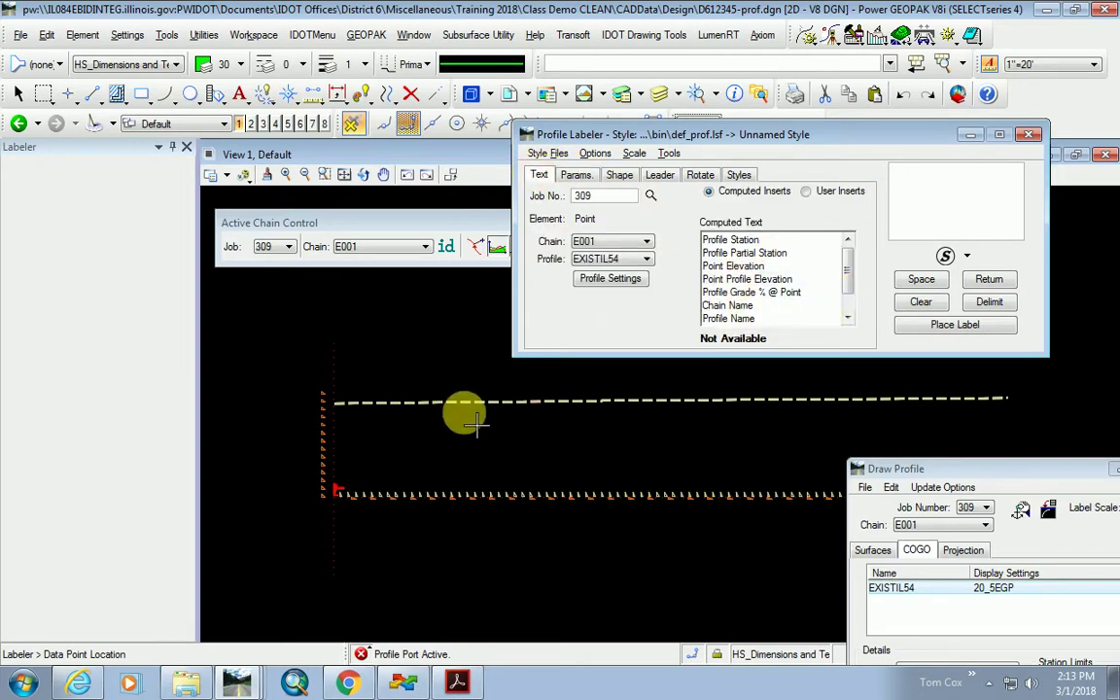
{"action": "scroll", "coordinate": [464, 403], "scroll_direction": "up", "scroll_amount": 3}
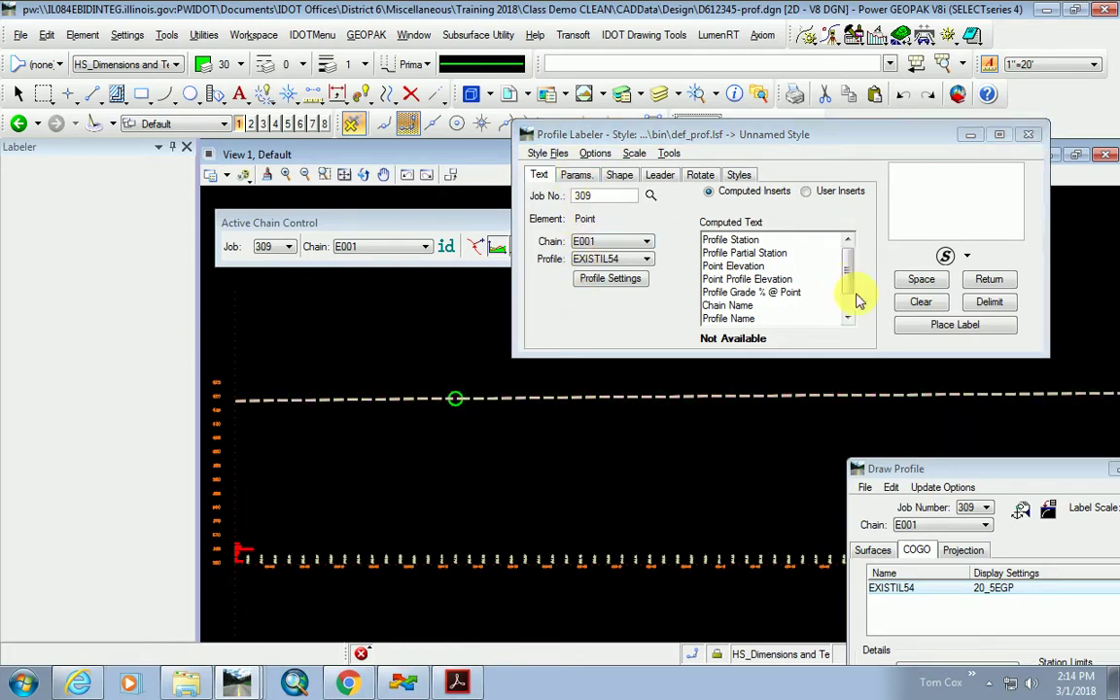
{"action": "left_click", "coordinate": [578, 177]}
{"action": "left_click", "coordinate": [686, 177]}
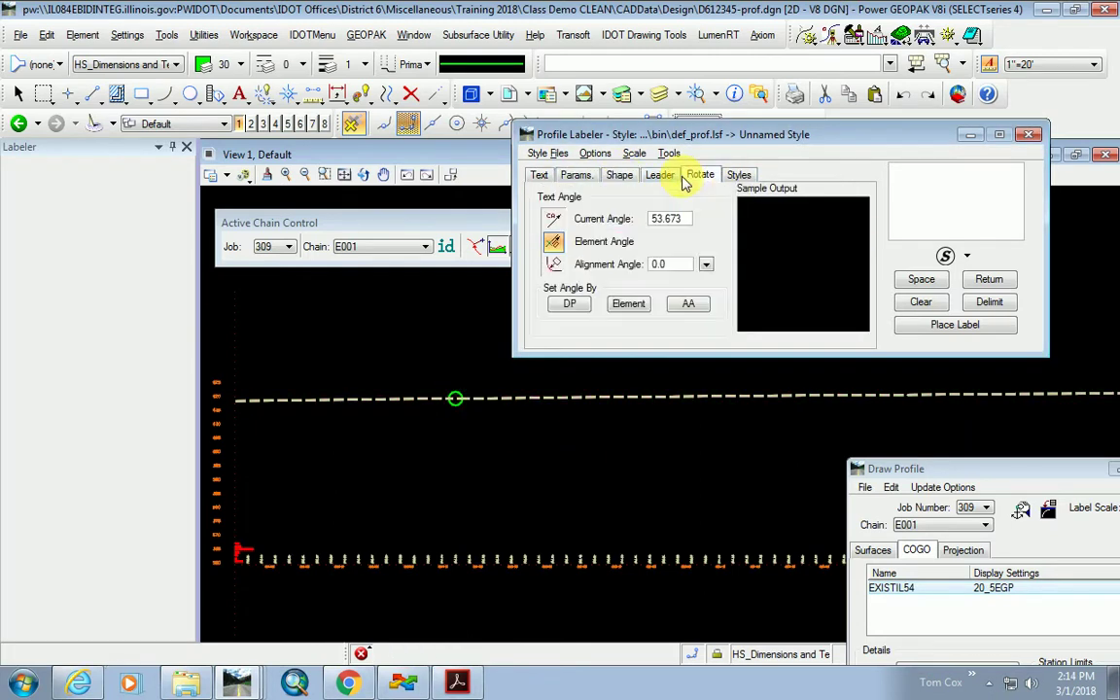
{"action": "left_click", "coordinate": [736, 176]}
{"action": "left_click", "coordinate": [539, 177]}
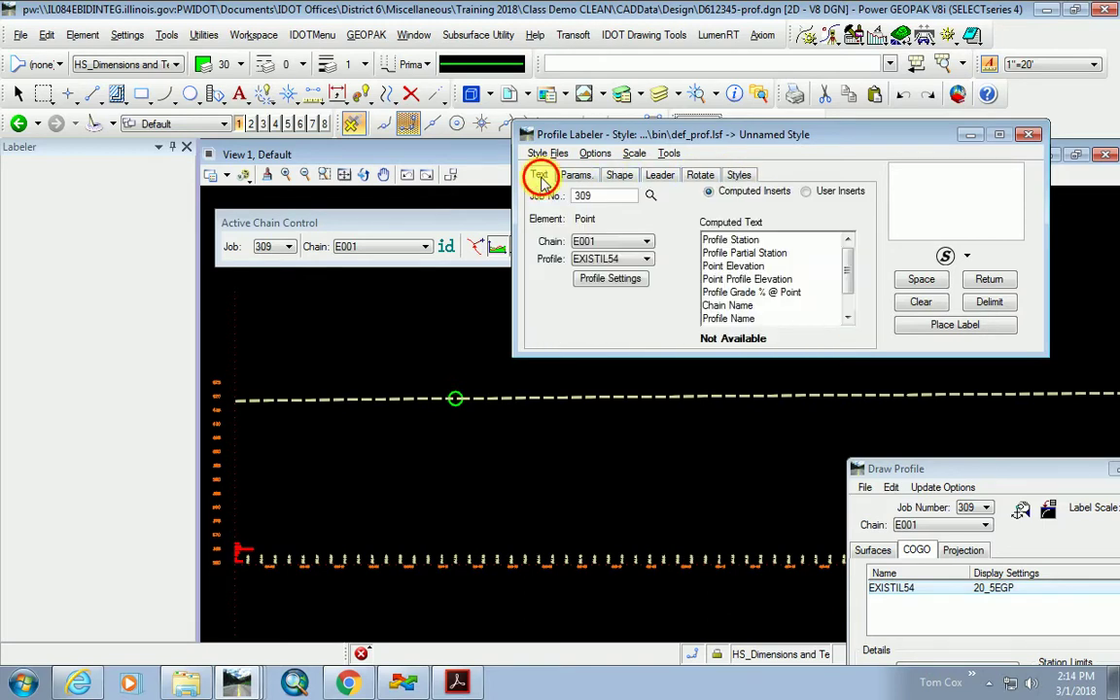
Re-identify the profile cell in Profile Settings and resume data point labeling.
{"action": "left_click", "coordinate": [607, 278]}
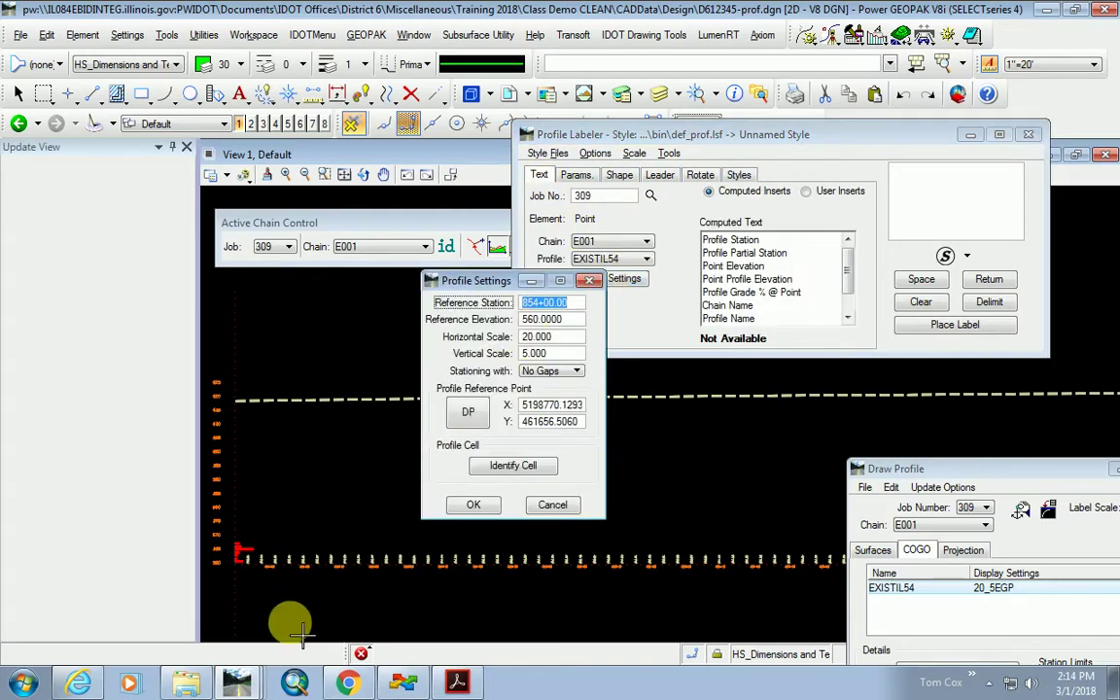
{"action": "left_click", "coordinate": [512, 464]}
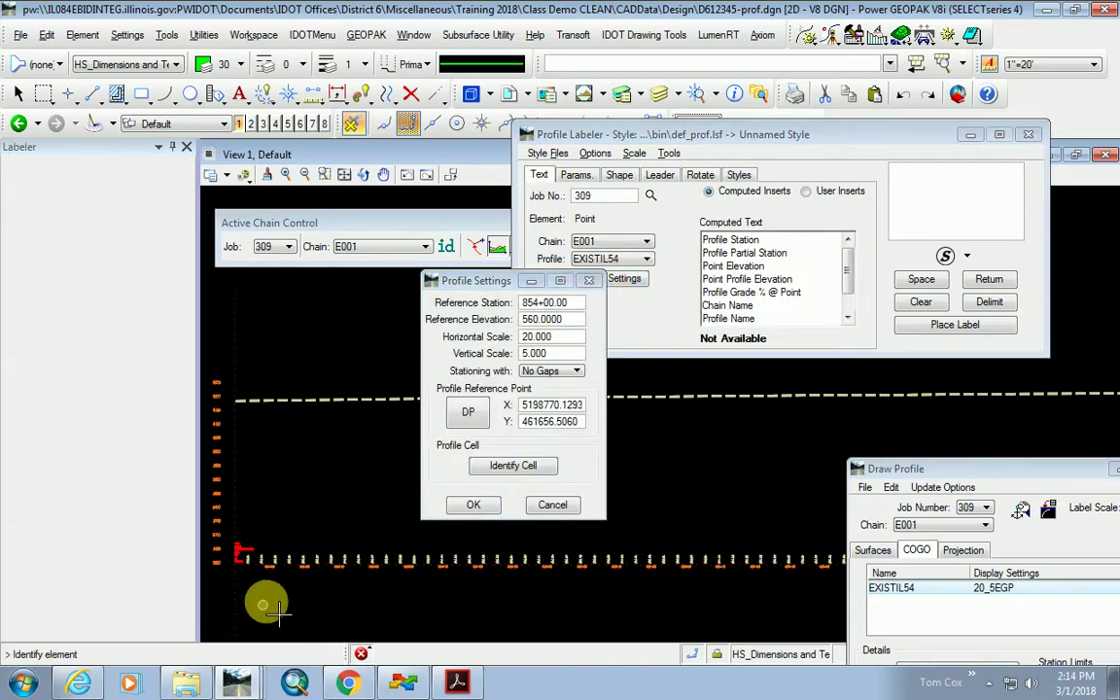
{"action": "left_click", "coordinate": [251, 555]}
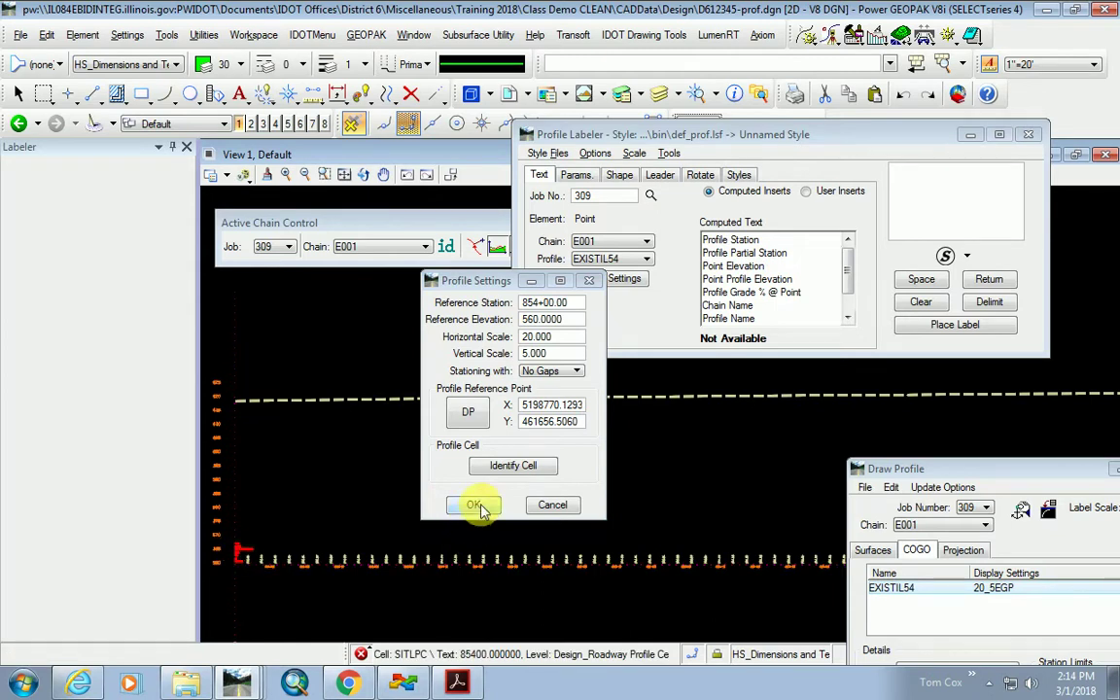
{"action": "left_click", "coordinate": [477, 505]}
{"action": "left_click", "coordinate": [590, 316]}
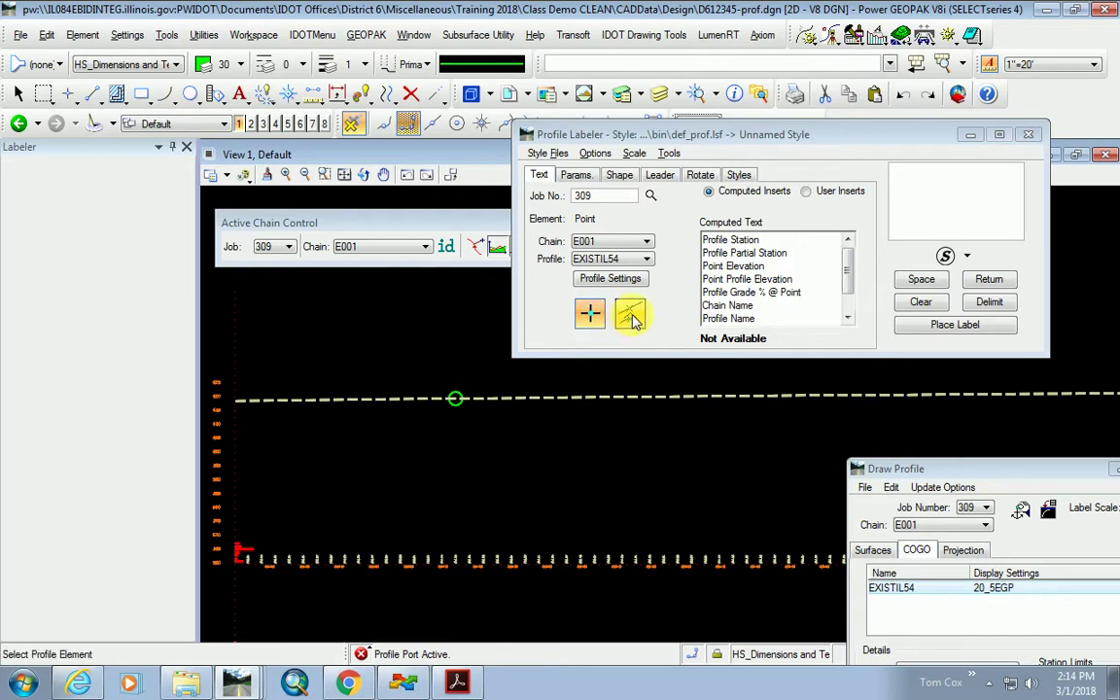
{"action": "left_click", "coordinate": [590, 313]}
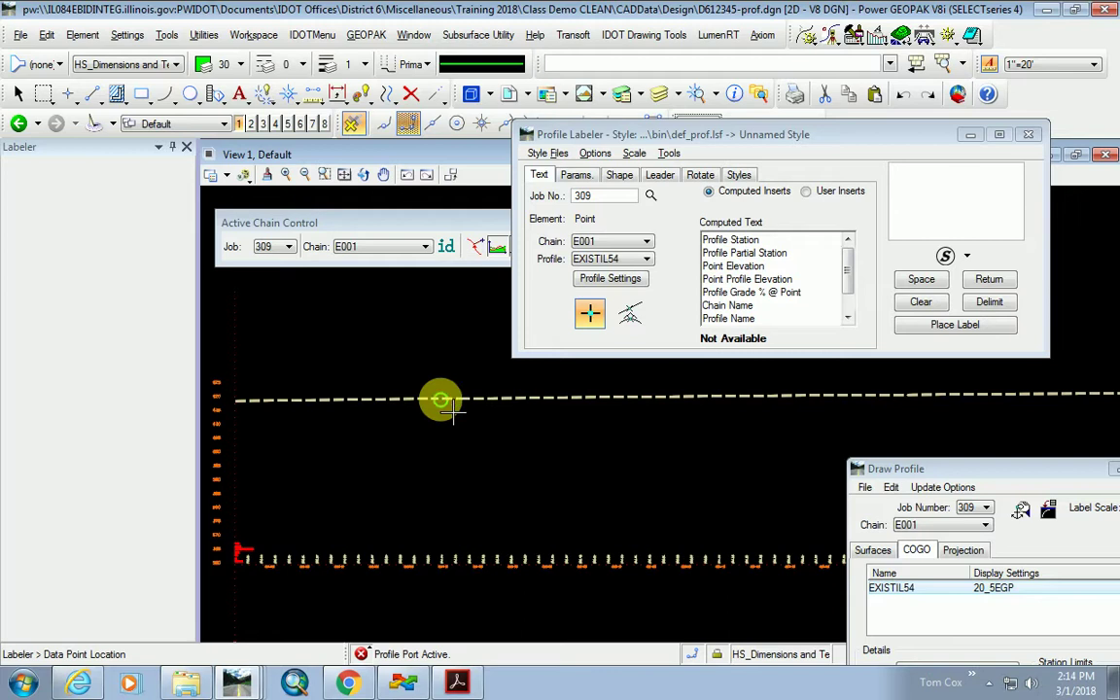
Pick a point on EXISTIL54 and build a label of station 856+96.24 over elevation 619.61.
{"action": "left_click", "coordinate": [441, 399]}
{"action": "left_click", "coordinate": [734, 240]}
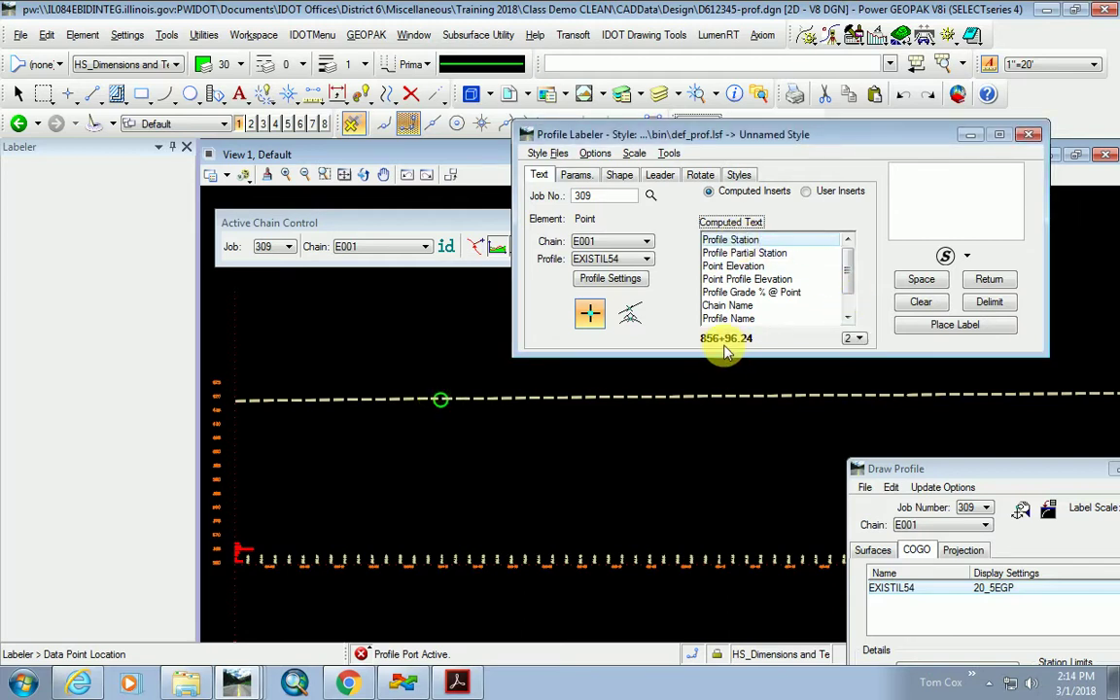
{"action": "double_click", "coordinate": [725, 243]}
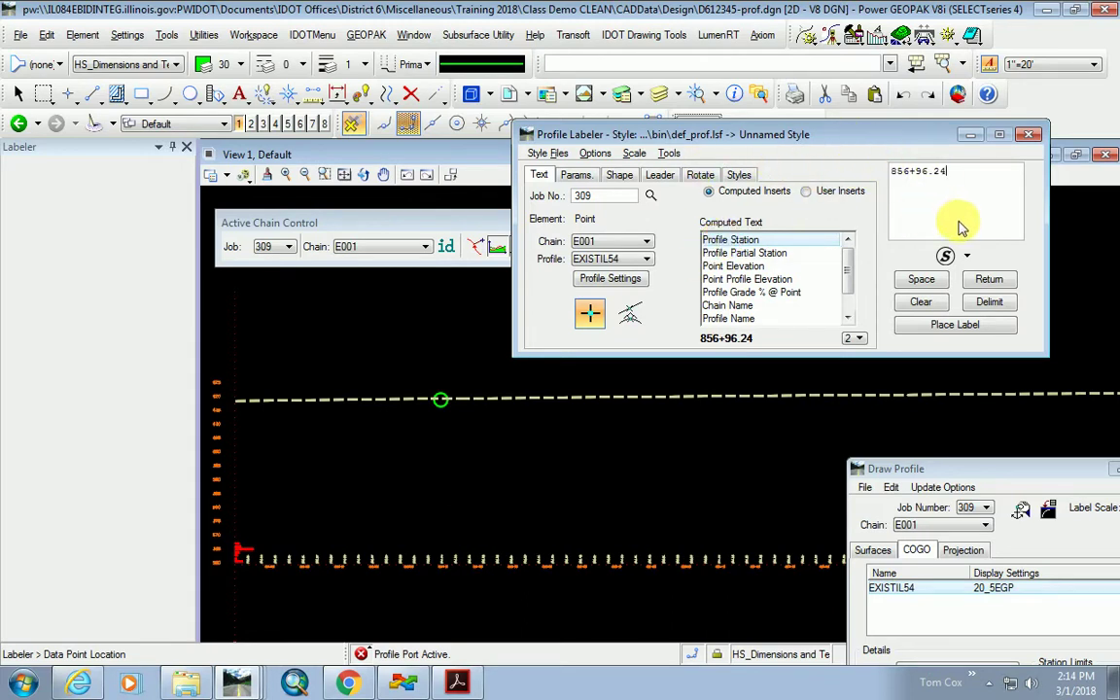
{"action": "left_click", "coordinate": [989, 303]}
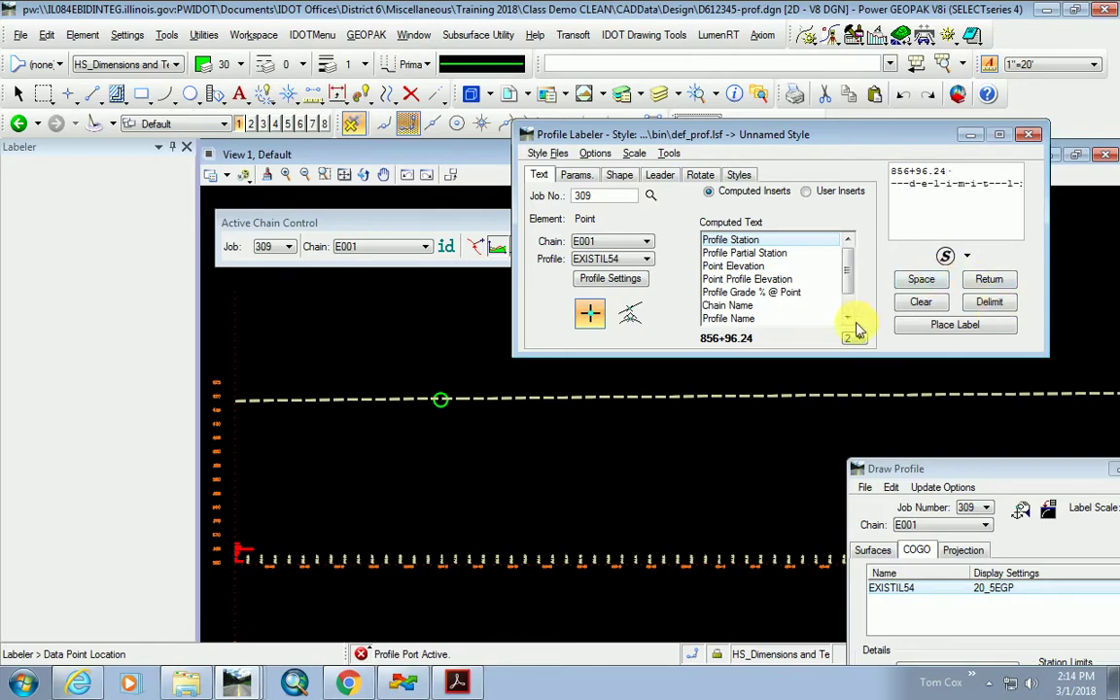
{"action": "double_click", "coordinate": [745, 267]}
{"action": "left_click", "coordinate": [990, 330]}
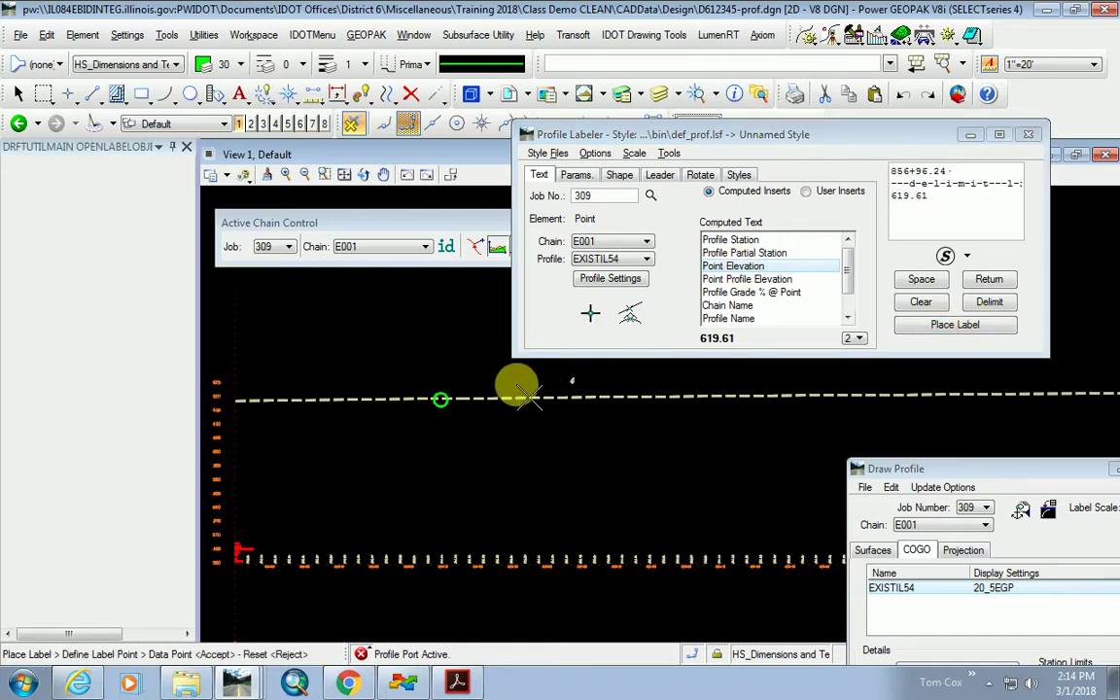
{"action": "scroll", "coordinate": [428, 391], "scroll_direction": "up", "scroll_amount": 2}
{"action": "scroll", "coordinate": [427, 391], "scroll_direction": "up", "scroll_amount": 2}
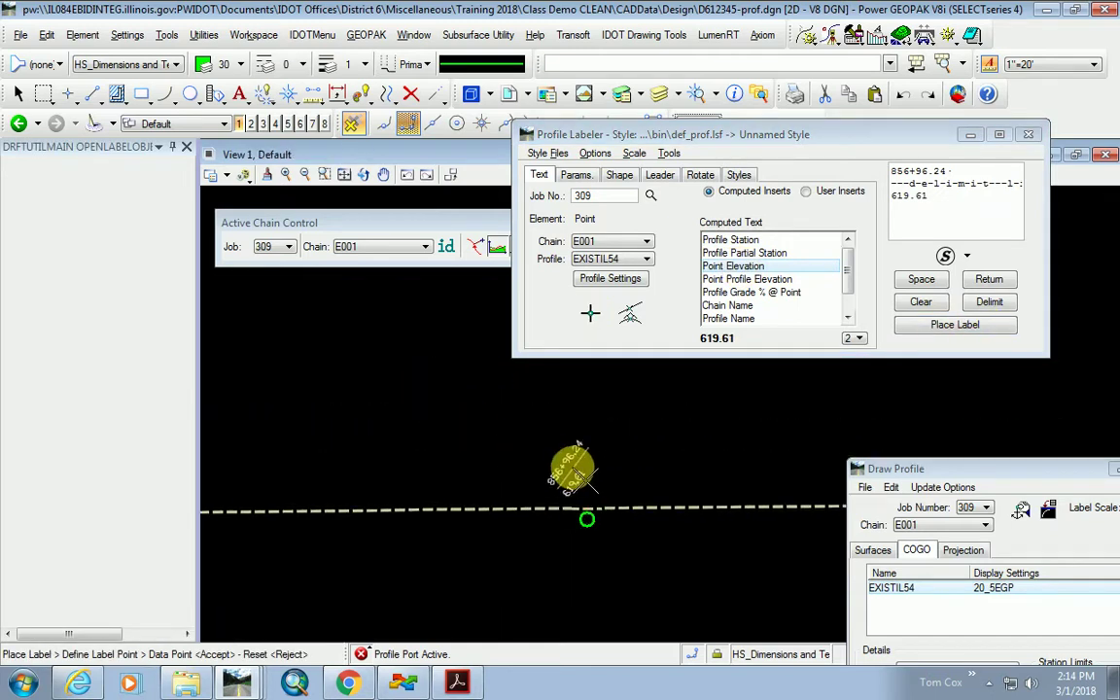
{"action": "left_click", "coordinate": [702, 176]}
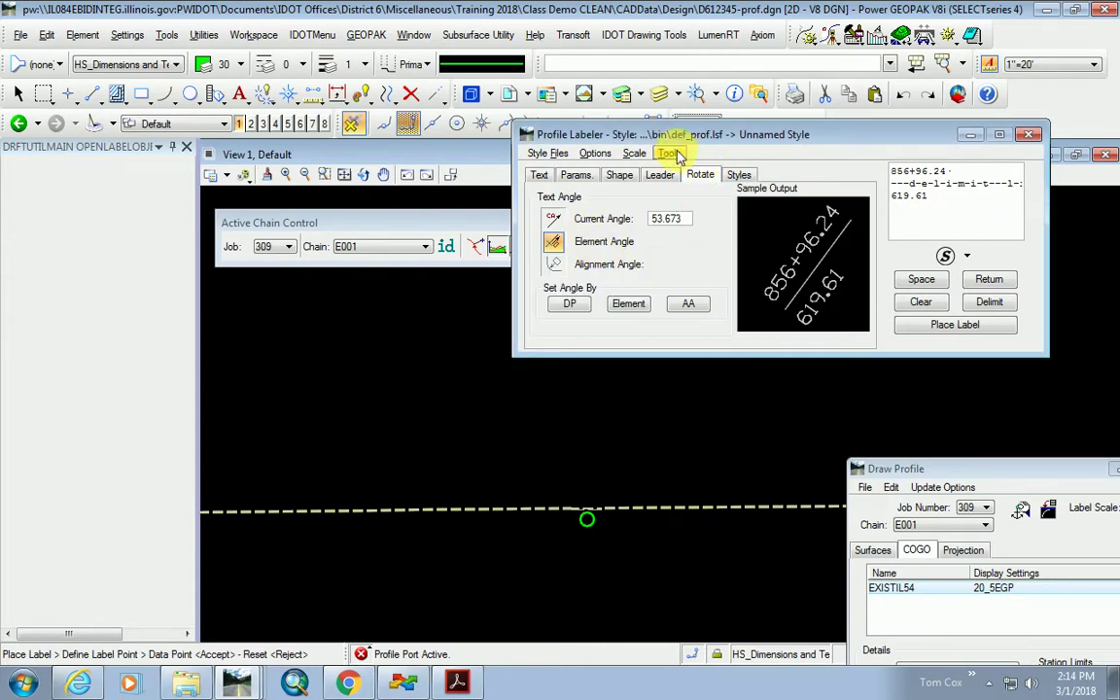
Apply the Points > Sta/Elev label style to the EXISTIL54 point label.
{"action": "left_click", "coordinate": [576, 177]}
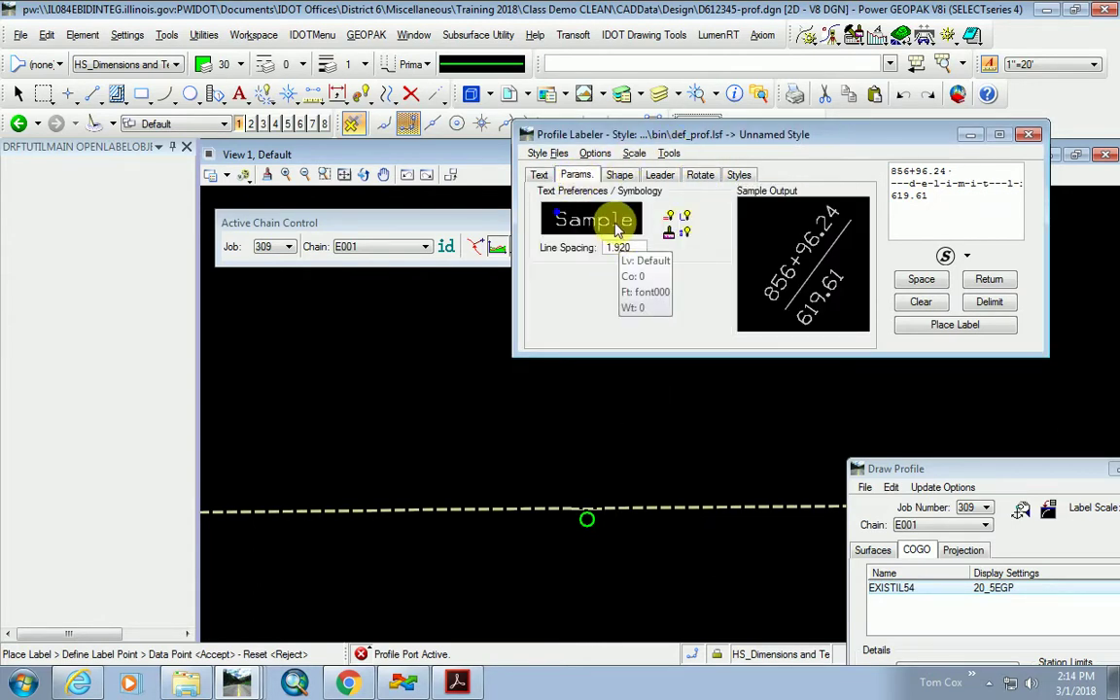
{"action": "left_click", "coordinate": [741, 177]}
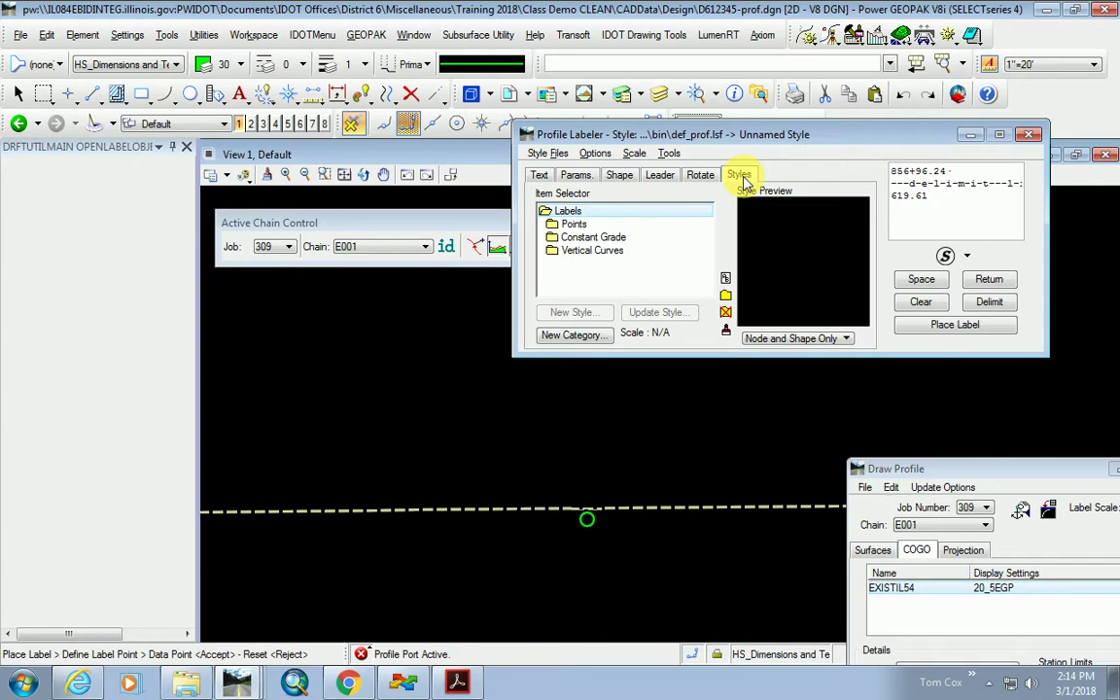
{"action": "double_click", "coordinate": [578, 225]}
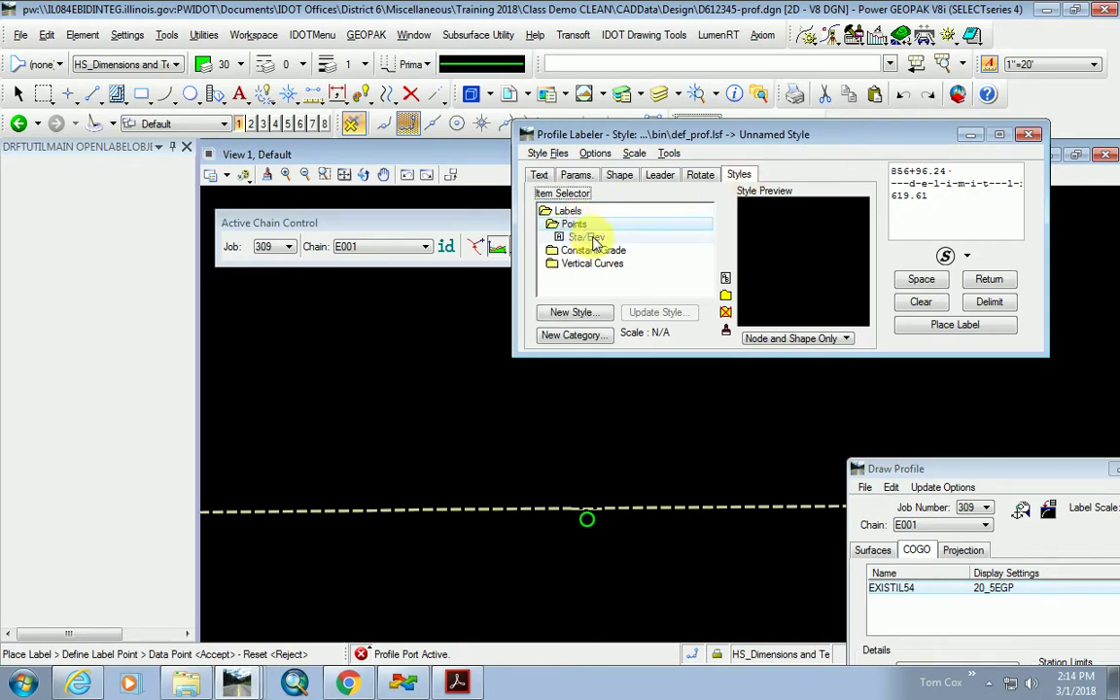
{"action": "left_click", "coordinate": [588, 238]}
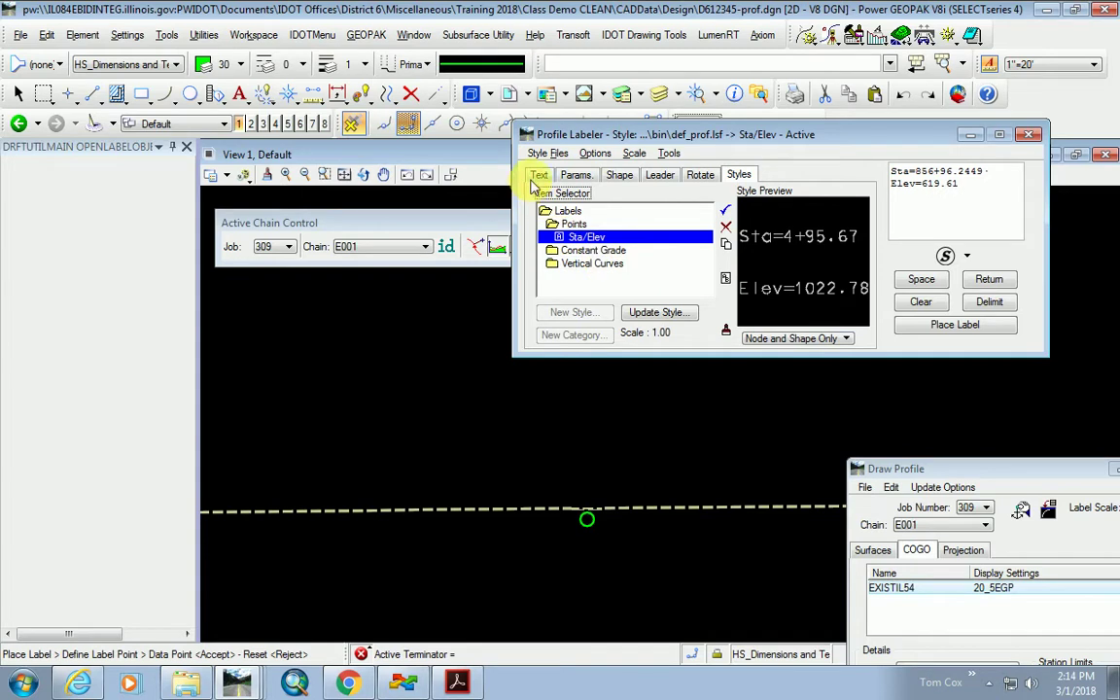
Check the label text reads Sta=856+96.2449 over Elev=619.61, then close the Profile Labeler.
{"action": "left_click", "coordinate": [541, 175]}
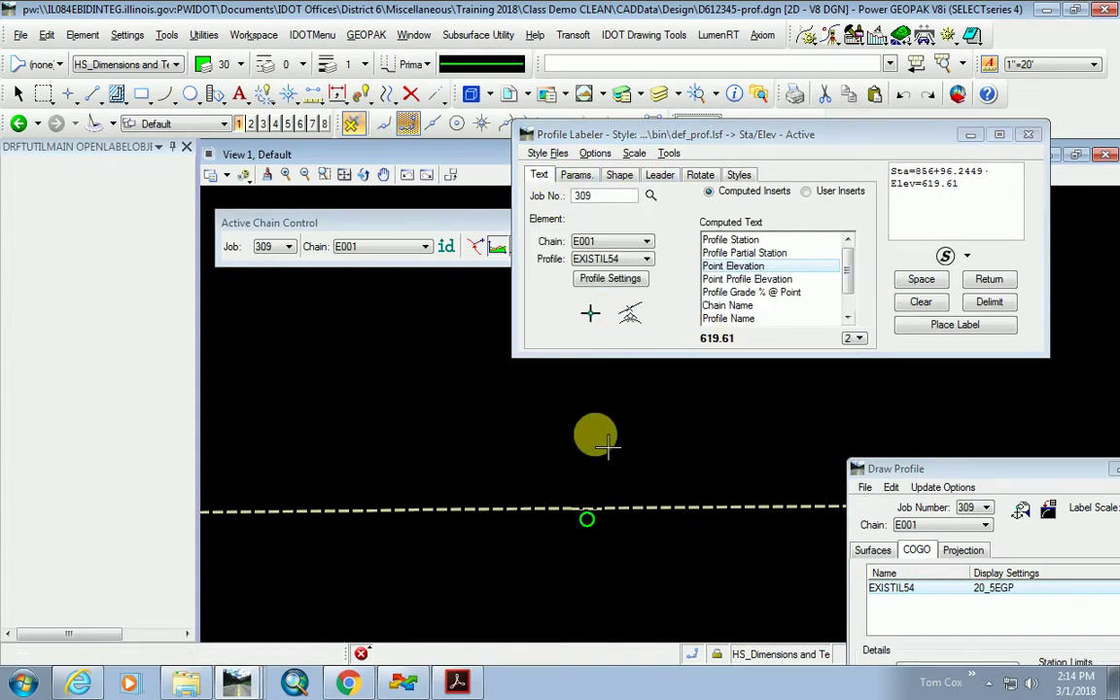
{"action": "scroll", "coordinate": [476, 437], "scroll_direction": "down", "scroll_amount": 4}
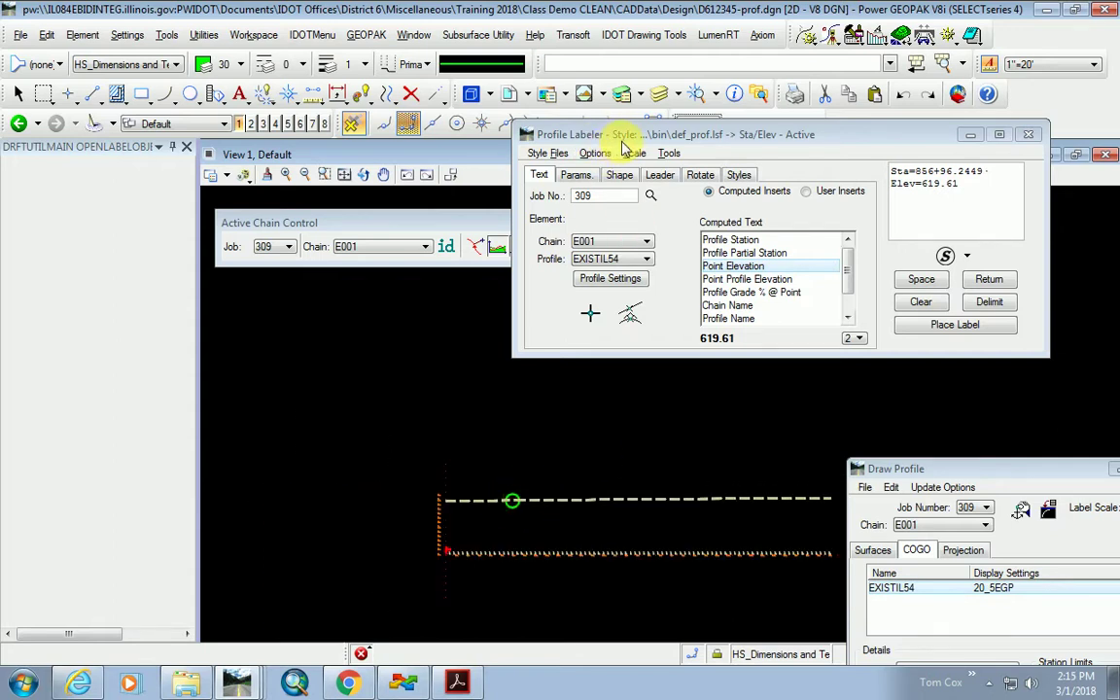
{"action": "left_click_drag", "start_coordinate": [632, 133], "coordinate": [631, 189]}
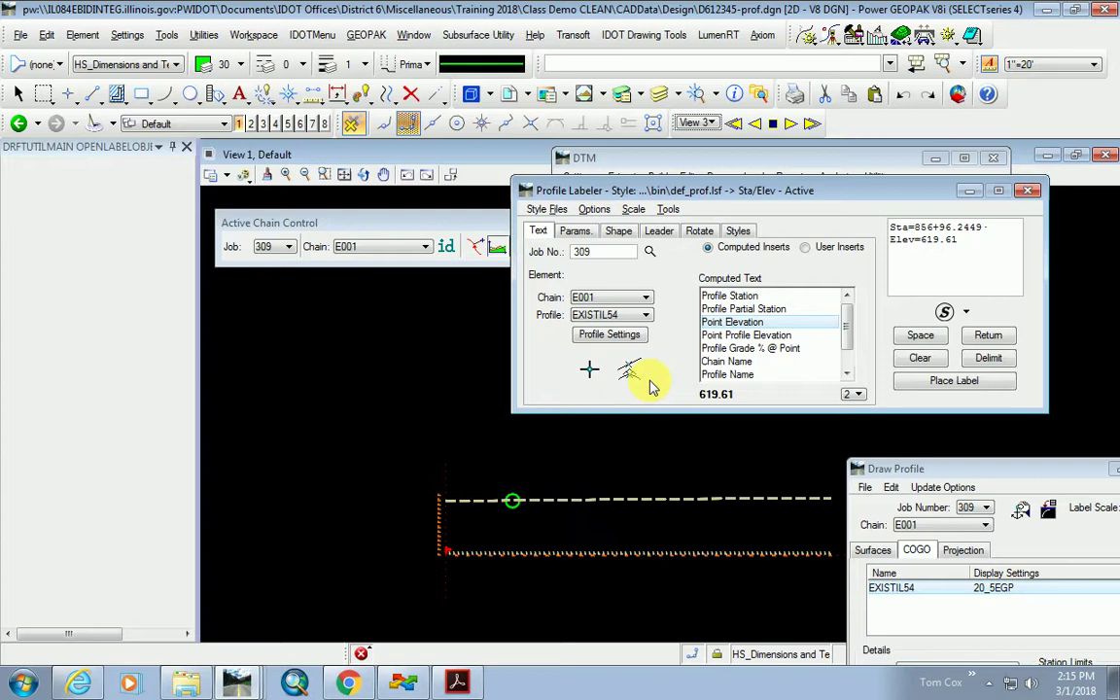
{"action": "left_click", "coordinate": [1027, 190]}
Zoom the View 1 profile and move the Draw Profile dialog up until it is fully visible.
{"action": "scroll", "coordinate": [430, 408], "scroll_direction": "down", "scroll_amount": 6}
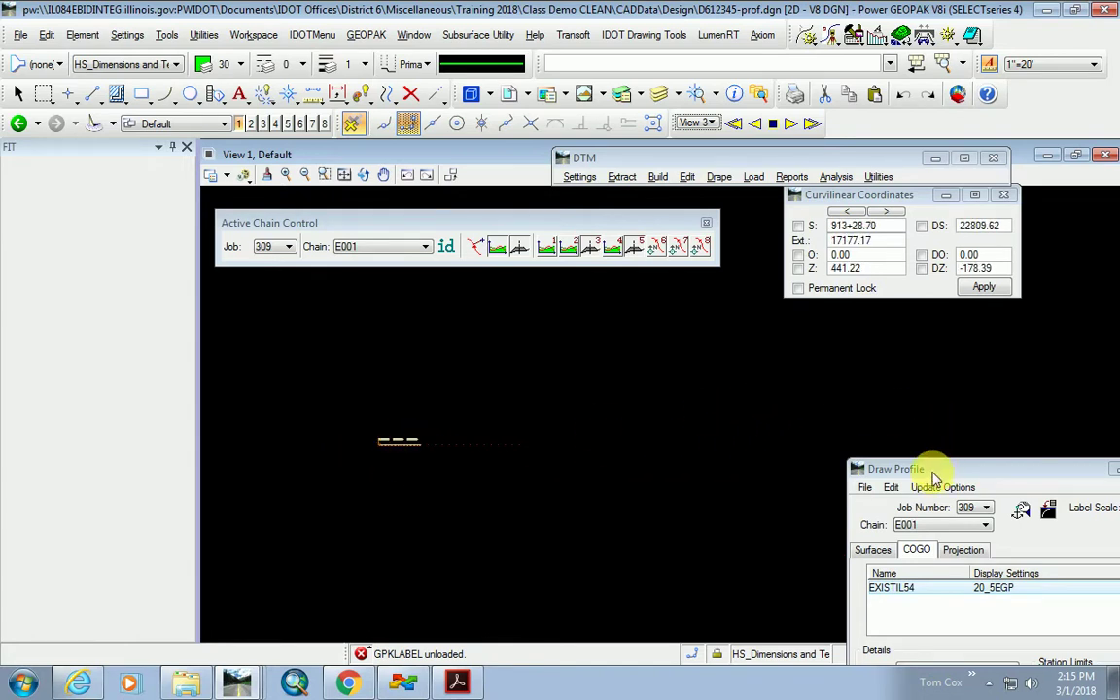
{"action": "scroll", "coordinate": [375, 442], "scroll_direction": "up", "scroll_amount": 3}
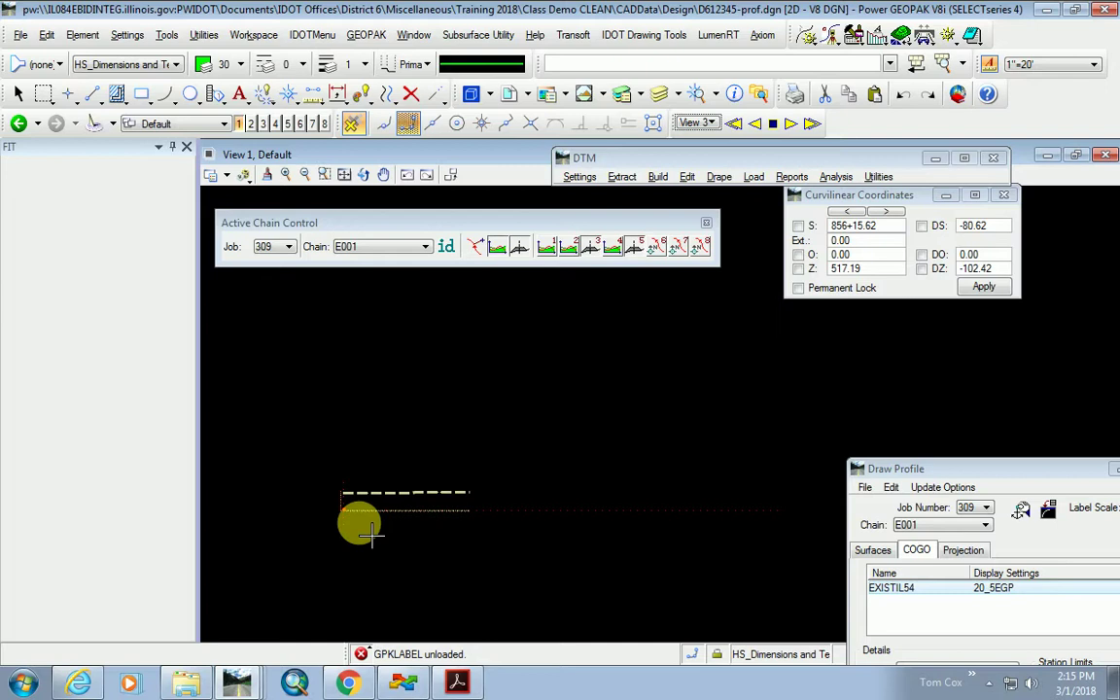
{"action": "scroll", "coordinate": [337, 517], "scroll_direction": "up", "scroll_amount": 8}
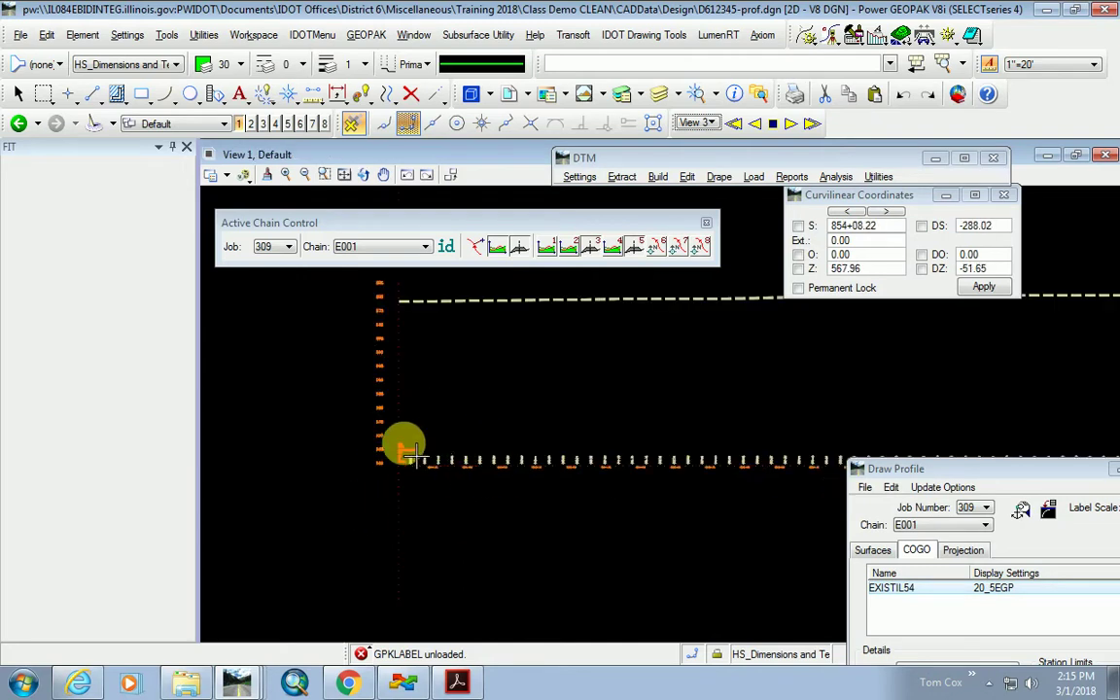
{"action": "scroll", "coordinate": [331, 489], "scroll_direction": "down", "scroll_amount": 3}
{"action": "scroll", "coordinate": [308, 465], "scroll_direction": "down", "scroll_amount": 2}
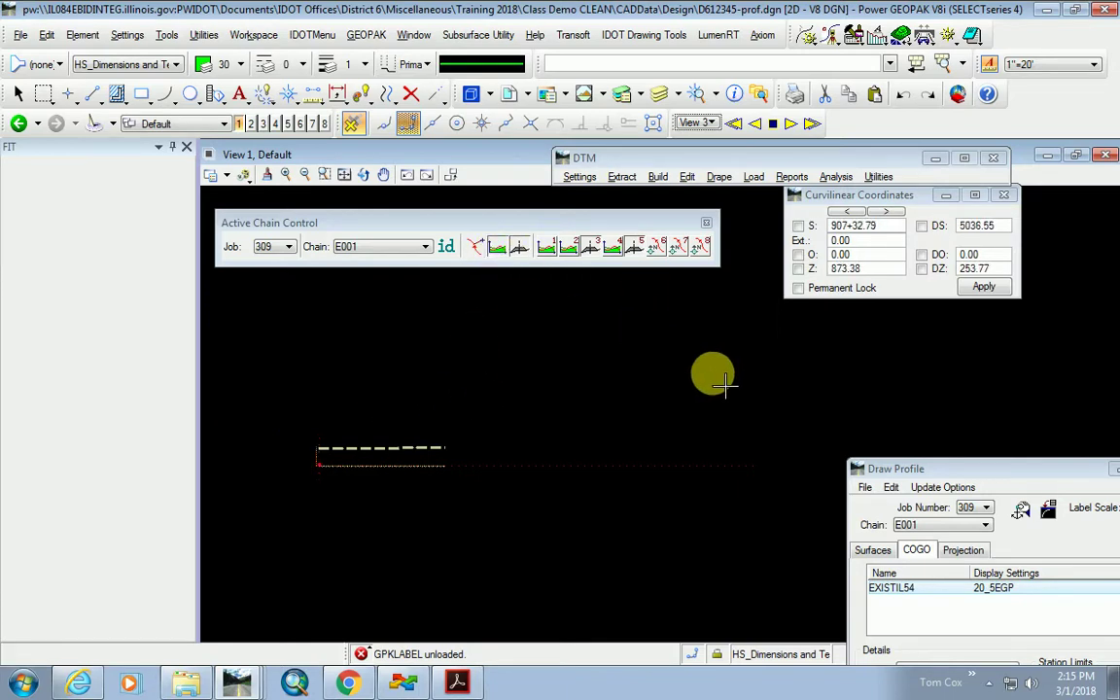
{"action": "mouse_move", "coordinate": [909, 470]}
{"action": "left_mouse_down"}
{"action": "mouse_move", "coordinate": [795, 191]}
{"action": "mouse_move", "coordinate": [802, 165]}
{"action": "left_mouse_up"}
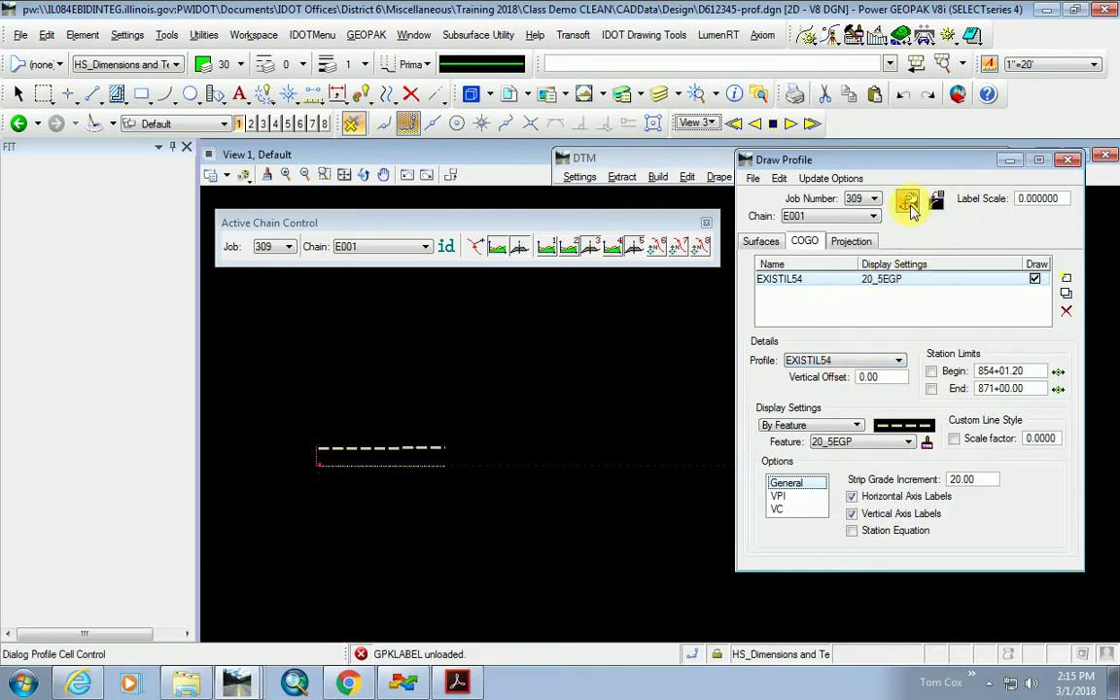
Place a profile cell for chain S017 at station 7+50.00, elevation 560.
{"action": "left_click", "coordinate": [909, 201]}
{"action": "left_click", "coordinate": [493, 313]}
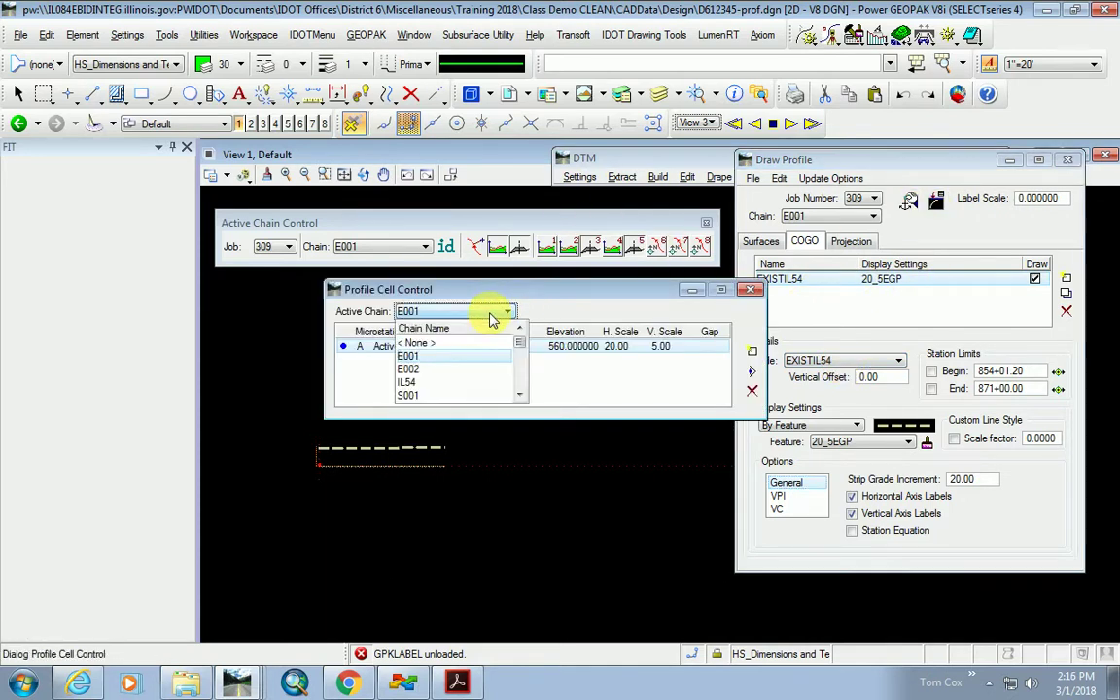
{"action": "scroll", "coordinate": [427, 389], "scroll_direction": "down", "scroll_amount": 5}
{"action": "left_click", "coordinate": [424, 394]}
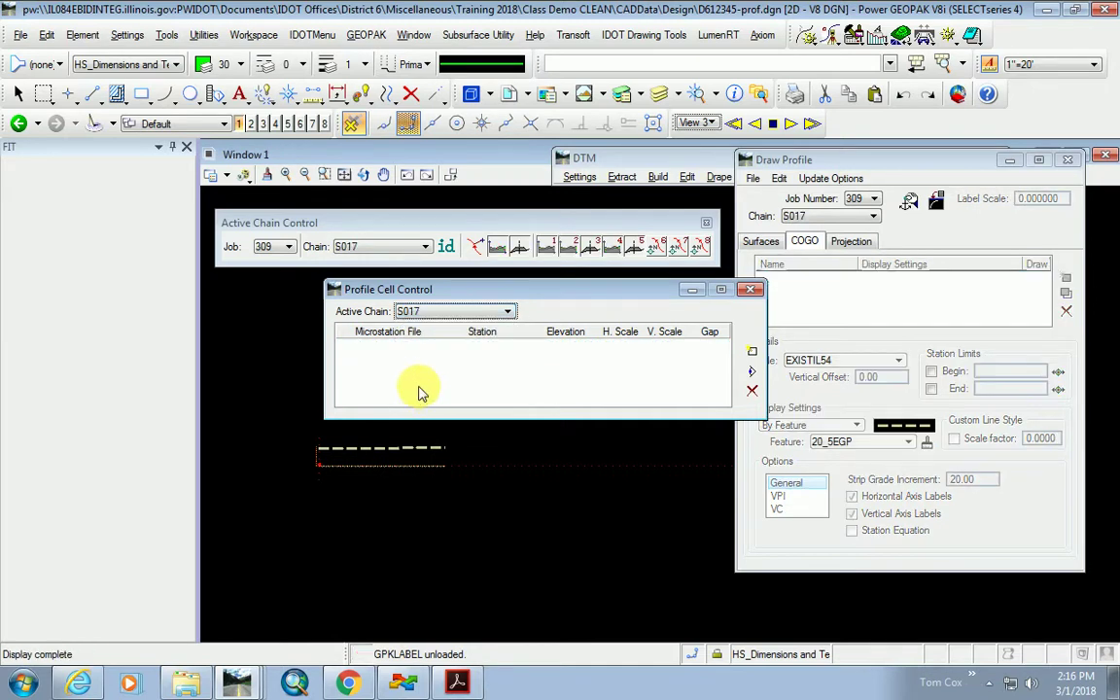
{"action": "left_click", "coordinate": [752, 353]}
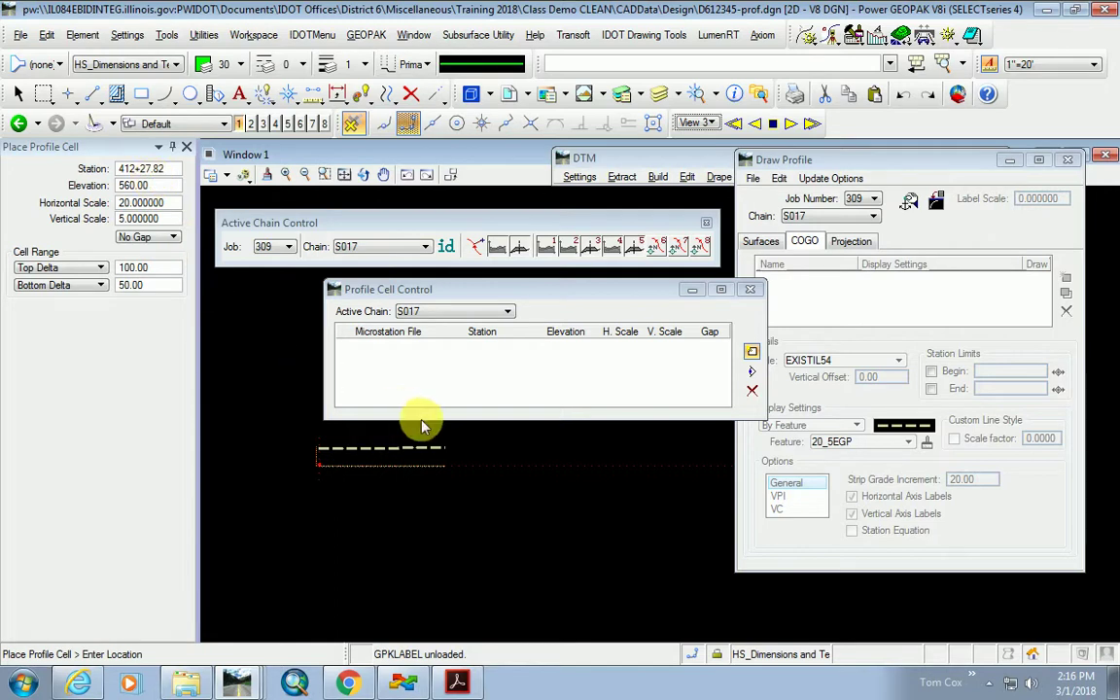
{"action": "left_click_drag", "start_coordinate": [167, 171], "coordinate": [112, 171]}
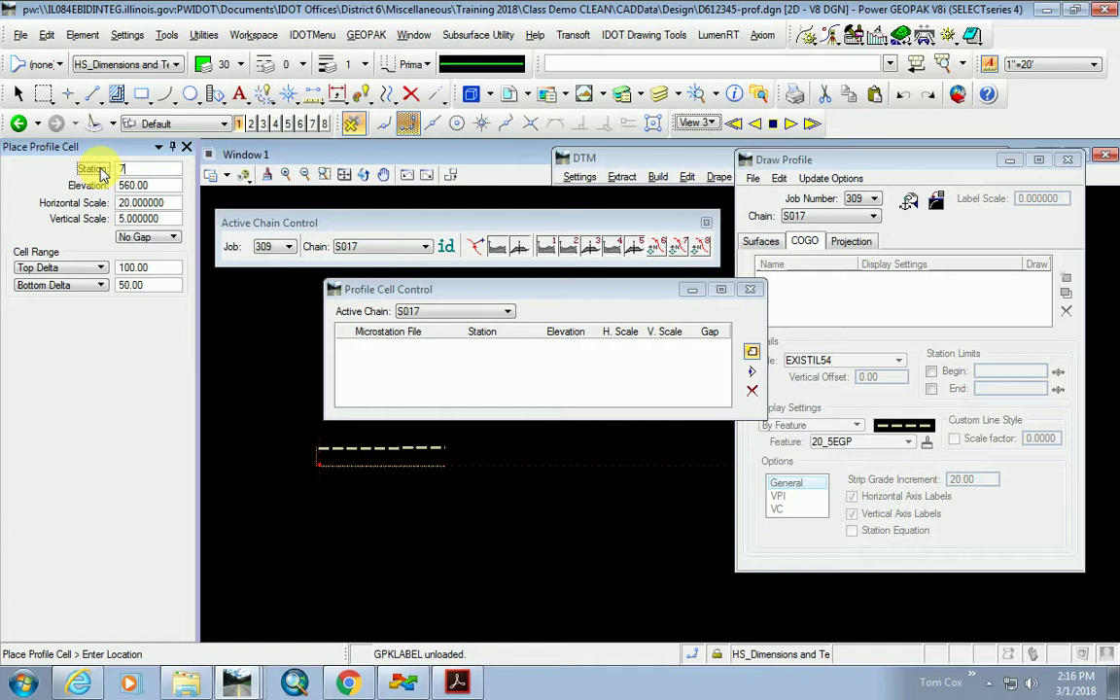
{"action": "key", "text": "Tab"}
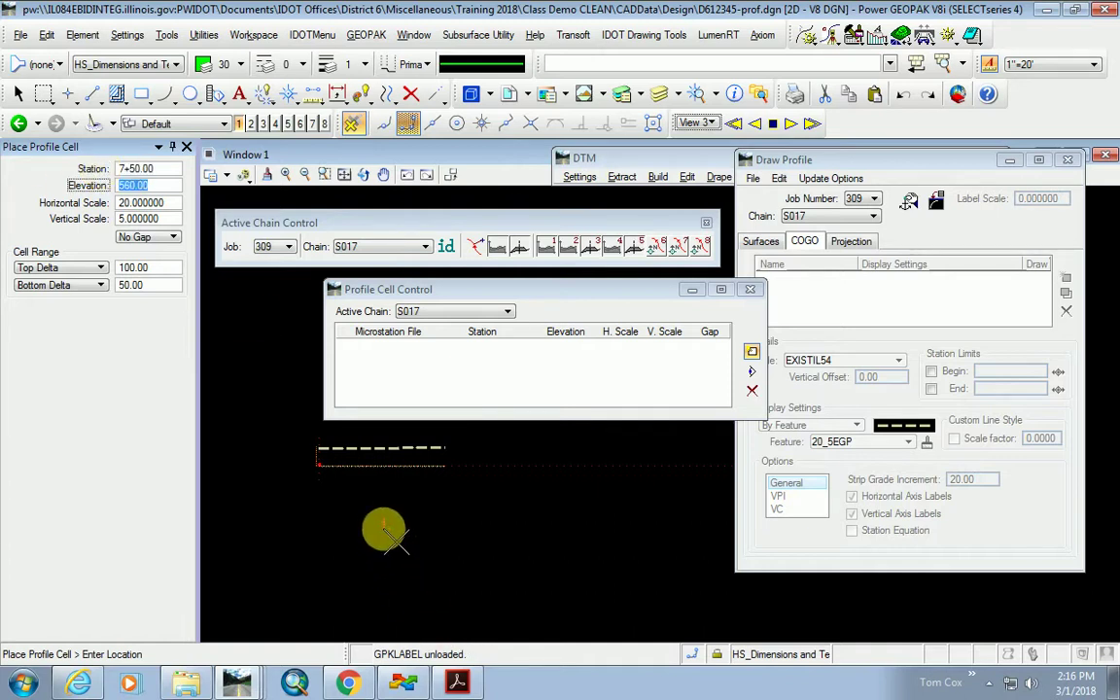
{"action": "scroll", "coordinate": [275, 559], "scroll_direction": "down", "scroll_amount": 2}
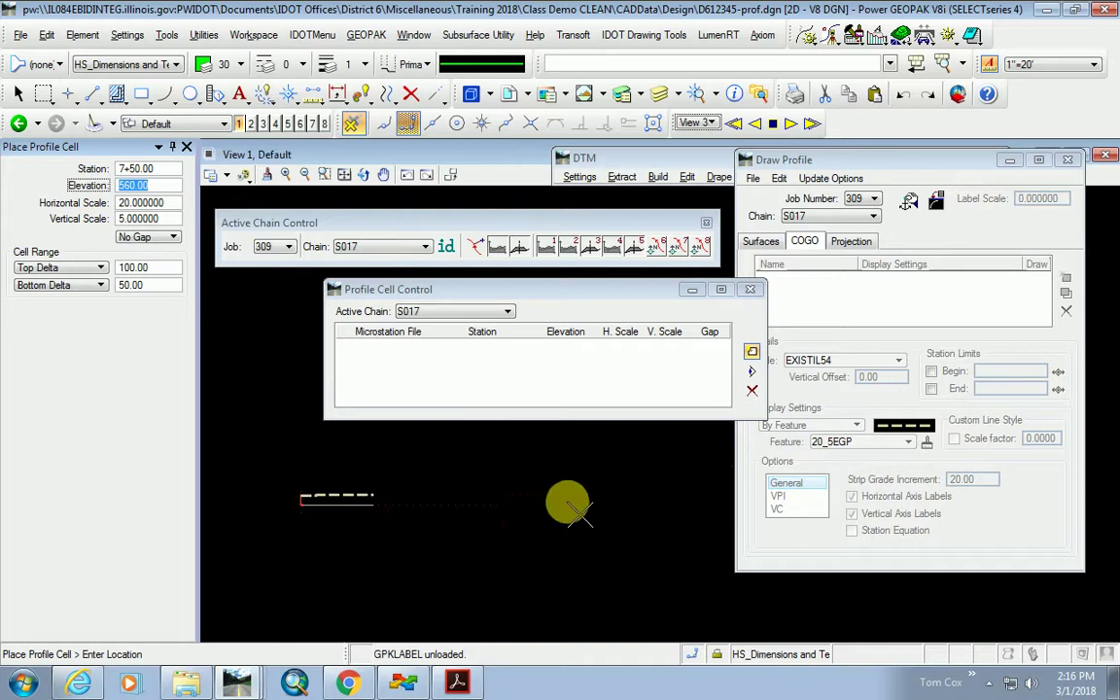
{"action": "left_click", "coordinate": [569, 476]}
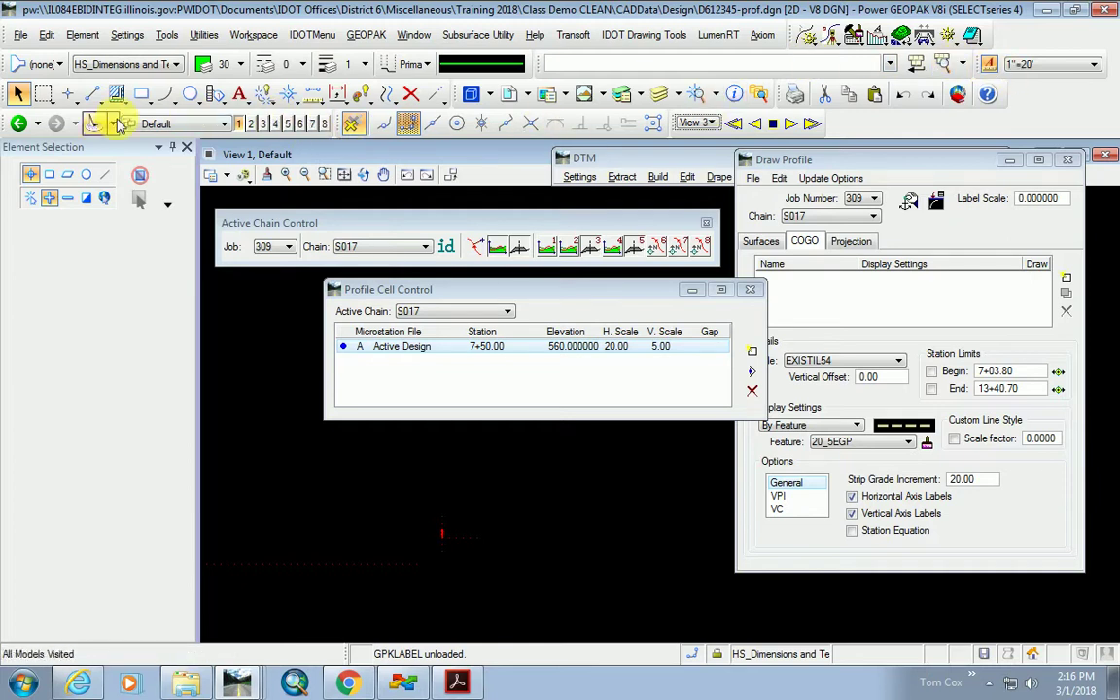
Delete the placed S017 profile cell and place it again in the view.
{"action": "left_click", "coordinate": [410, 93]}
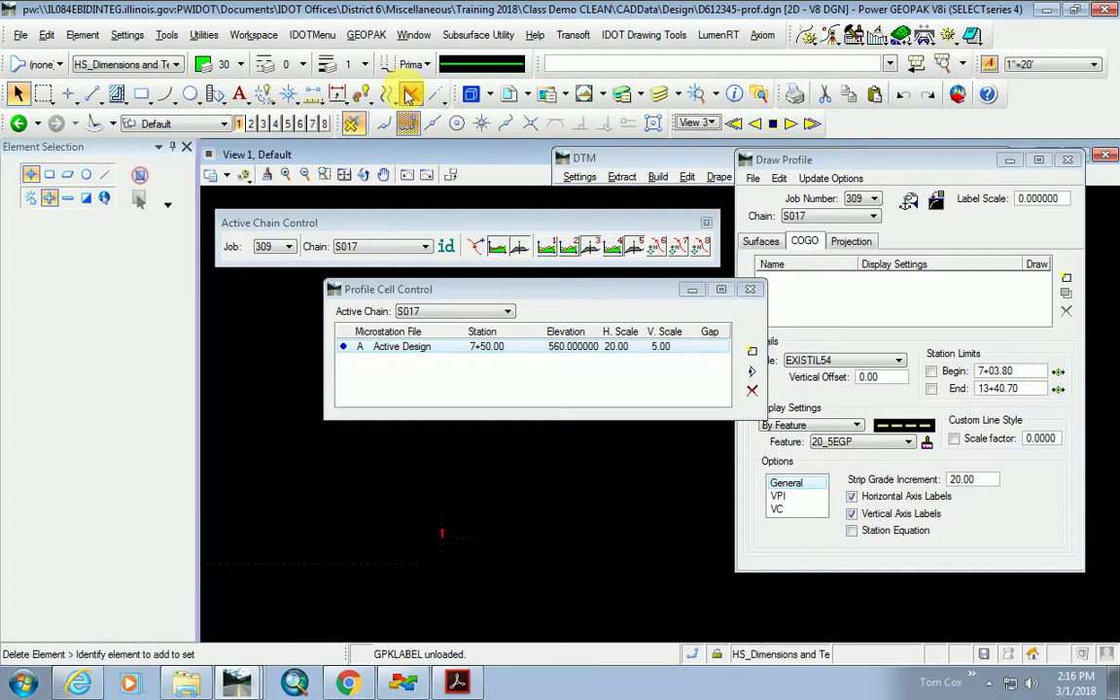
{"action": "left_click", "coordinate": [459, 546]}
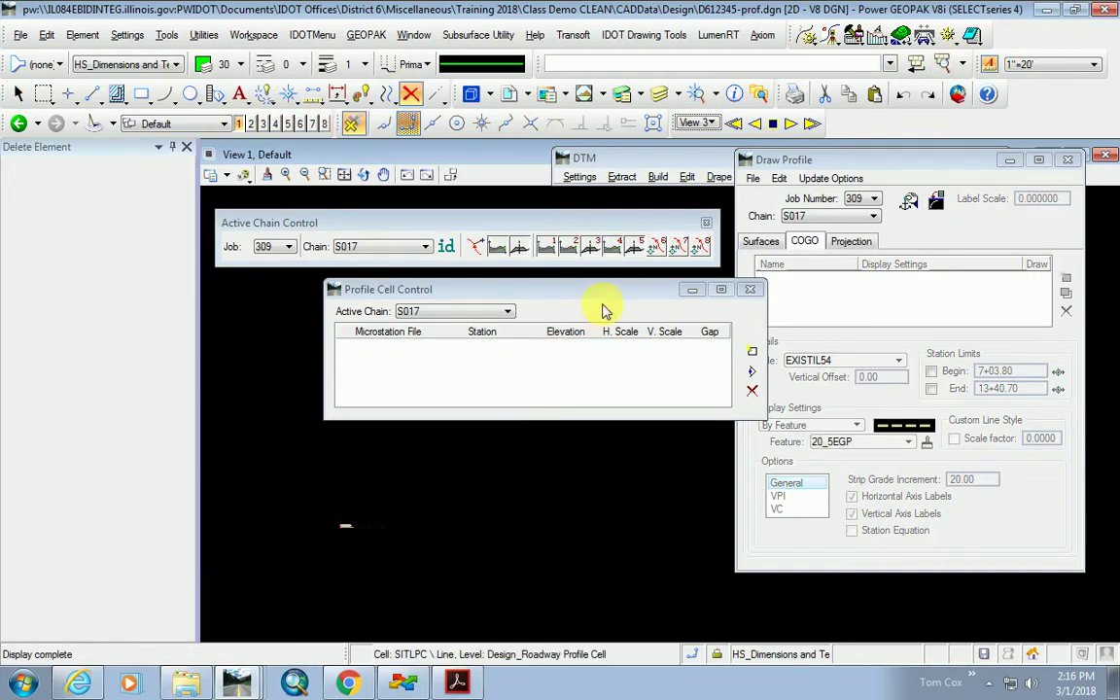
{"action": "left_click", "coordinate": [751, 351]}
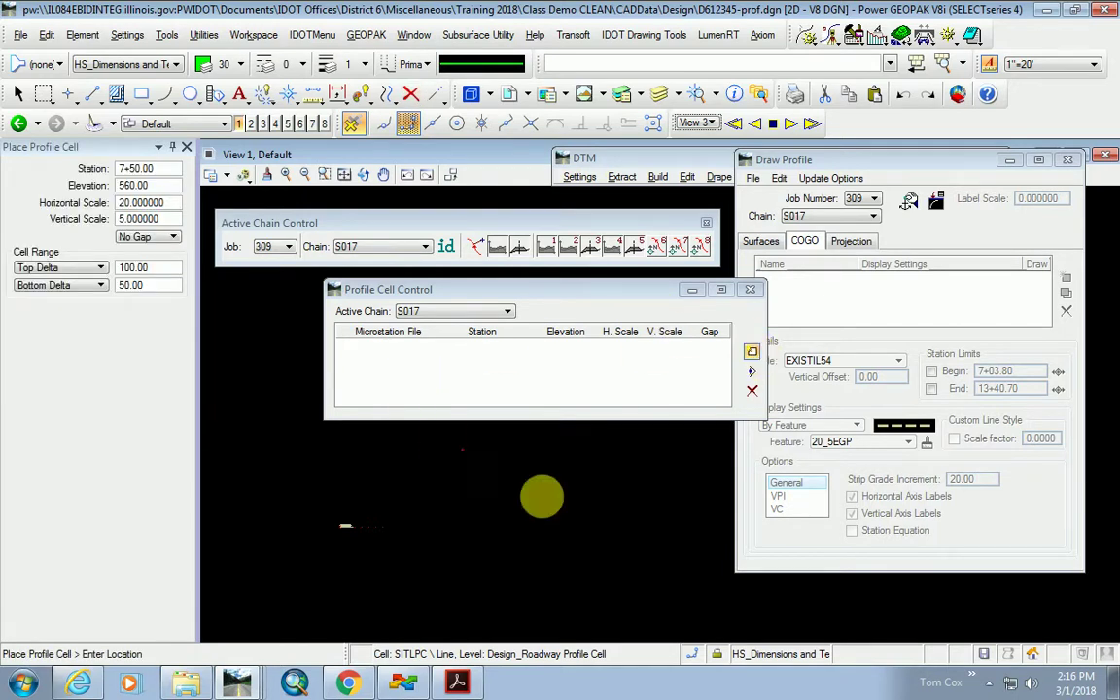
{"action": "left_click", "coordinate": [588, 530]}
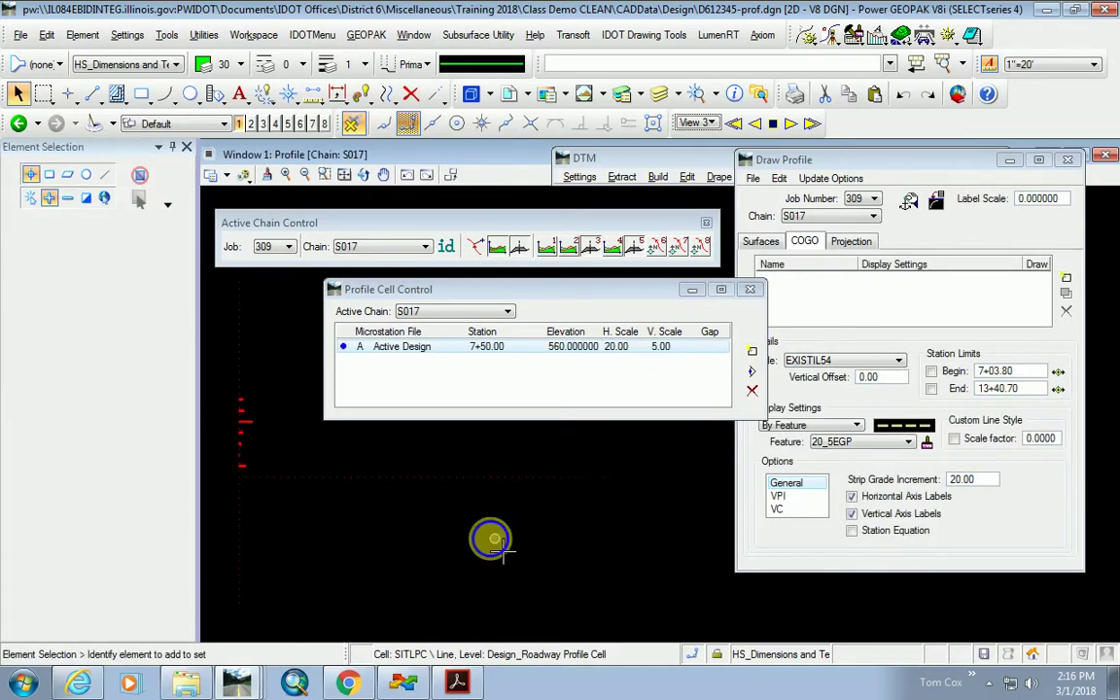
Draw the EXISTCH1 existing-ground profile with 20_5EGP symbology in the S017 profile cell.
{"action": "left_click", "coordinate": [749, 289]}
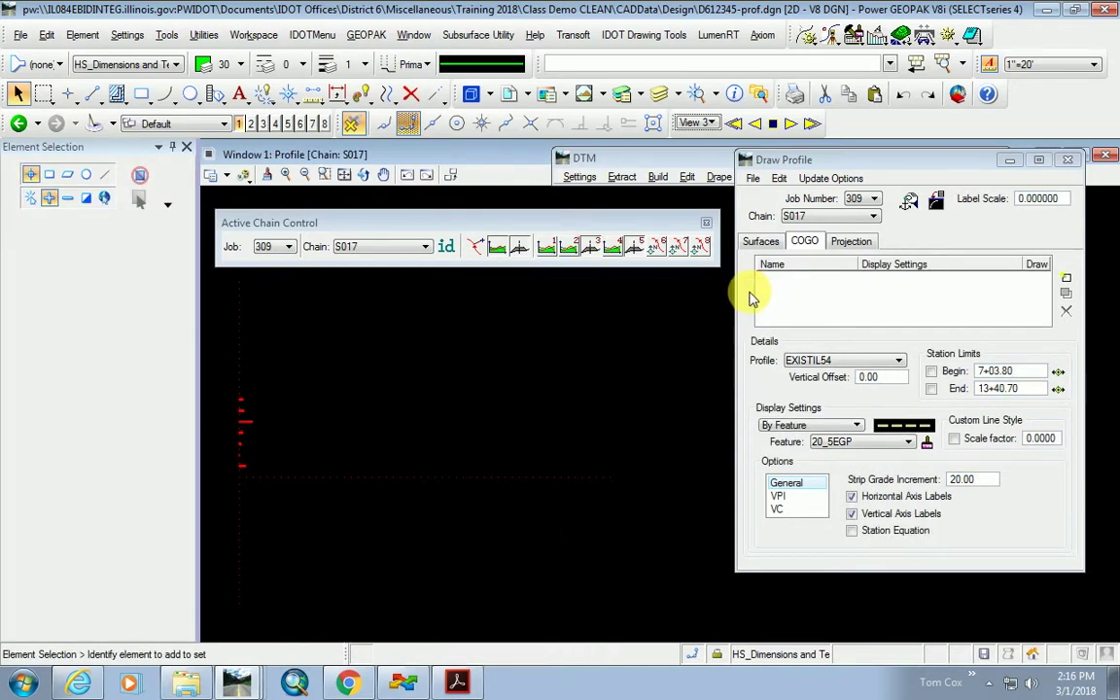
{"action": "left_click", "coordinate": [840, 362]}
{"action": "left_click", "coordinate": [841, 386]}
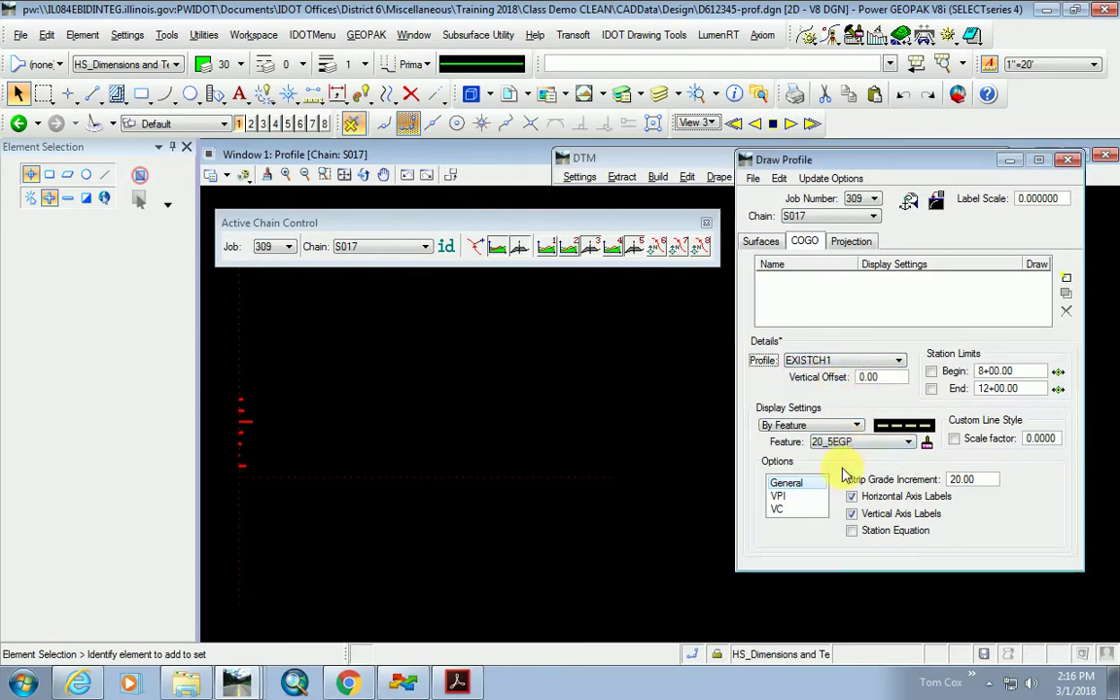
{"action": "left_click", "coordinate": [1067, 279]}
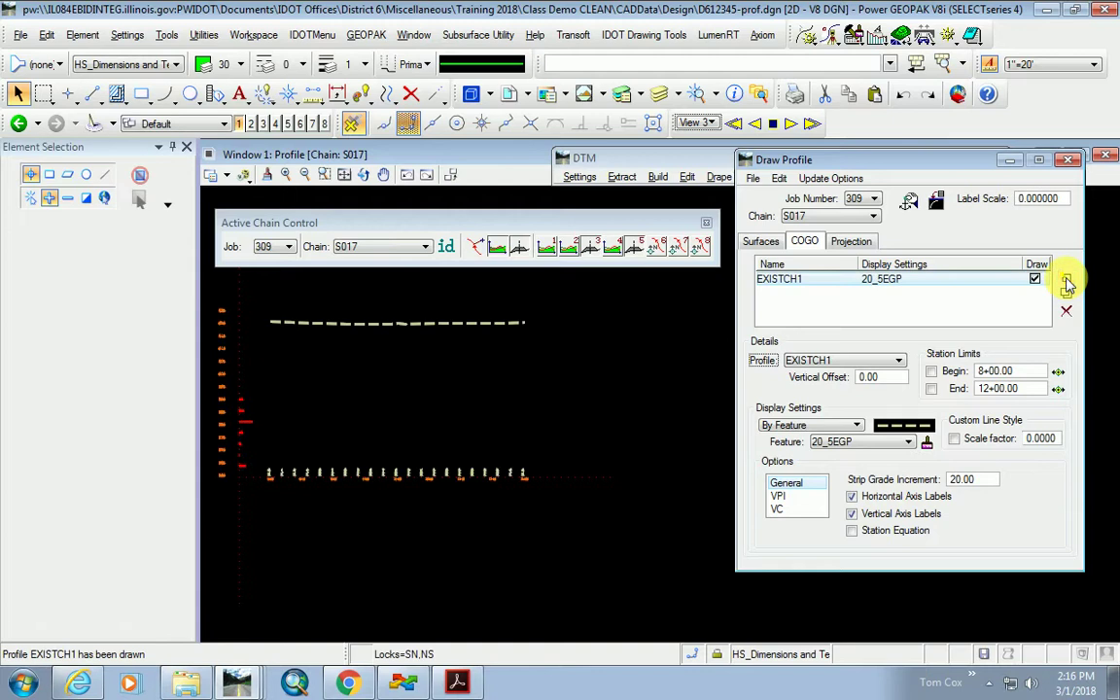
{"action": "scroll", "coordinate": [370, 450], "scroll_direction": "up", "scroll_amount": 3}
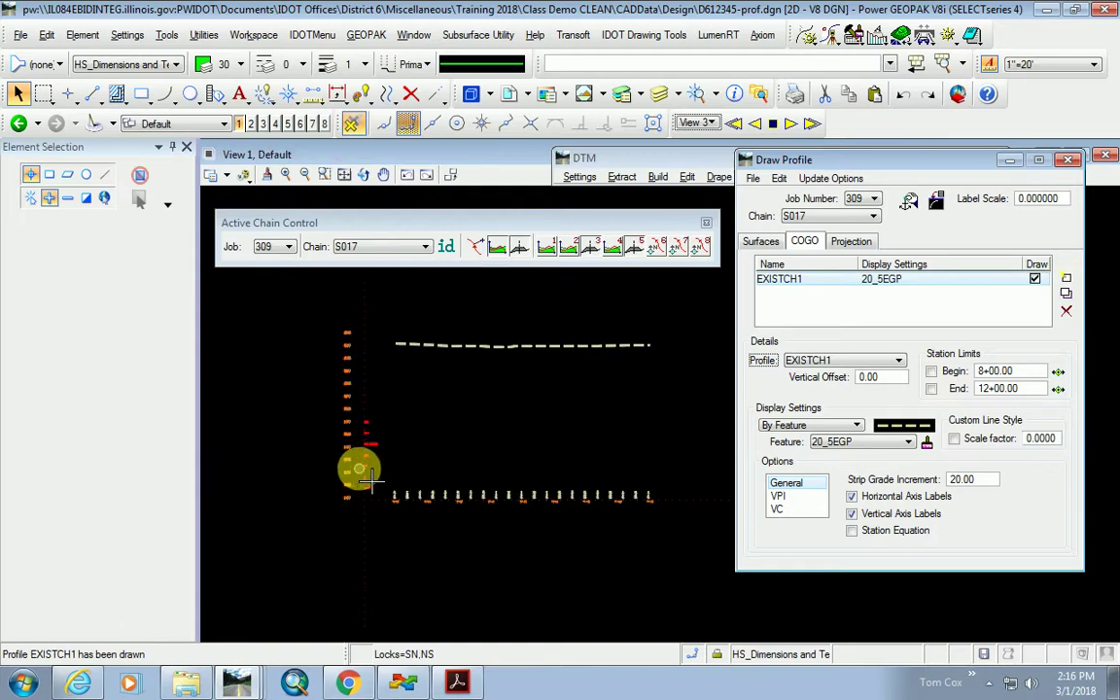
{"action": "scroll", "coordinate": [380, 467], "scroll_direction": "down", "scroll_amount": 1}
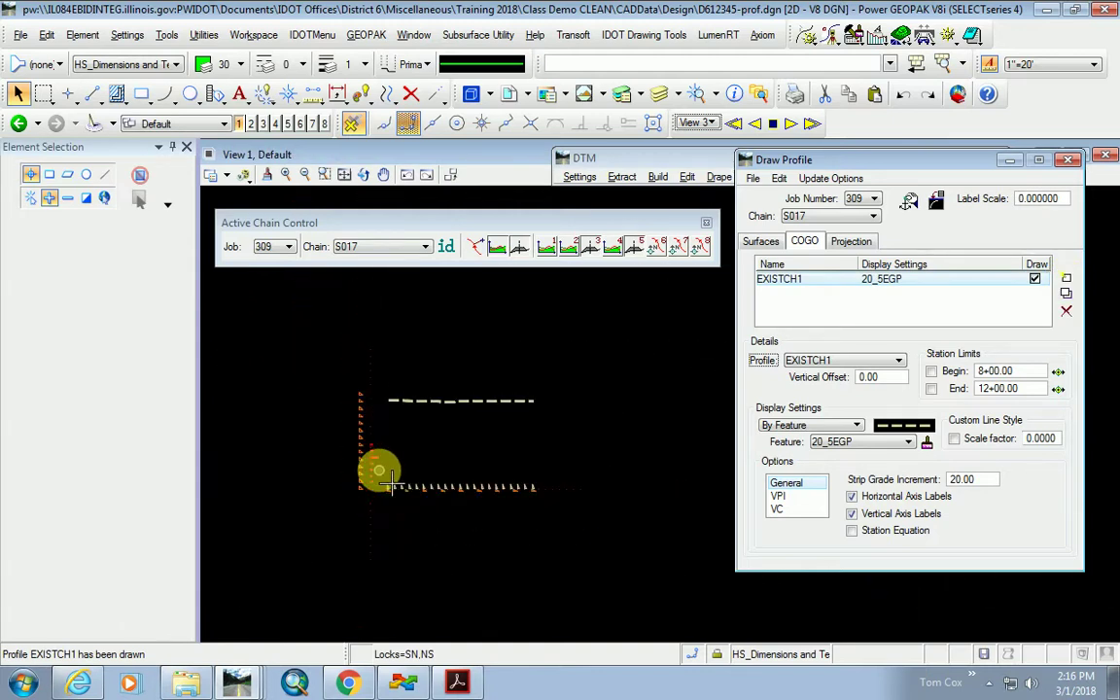
{"action": "scroll", "coordinate": [380, 474], "scroll_direction": "up", "scroll_amount": 1}
{"action": "scroll", "coordinate": [347, 433], "scroll_direction": "up", "scroll_amount": 3}
{"action": "scroll", "coordinate": [369, 449], "scroll_direction": "down", "scroll_amount": 3}
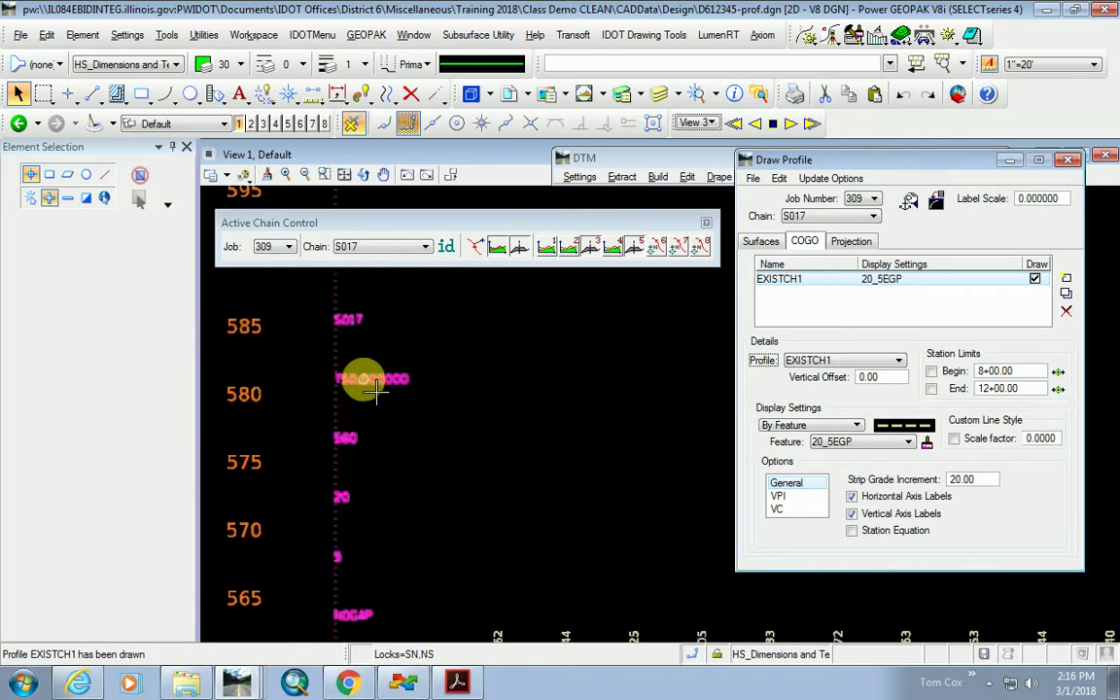
{"action": "scroll", "coordinate": [385, 398], "scroll_direction": "down", "scroll_amount": 4}
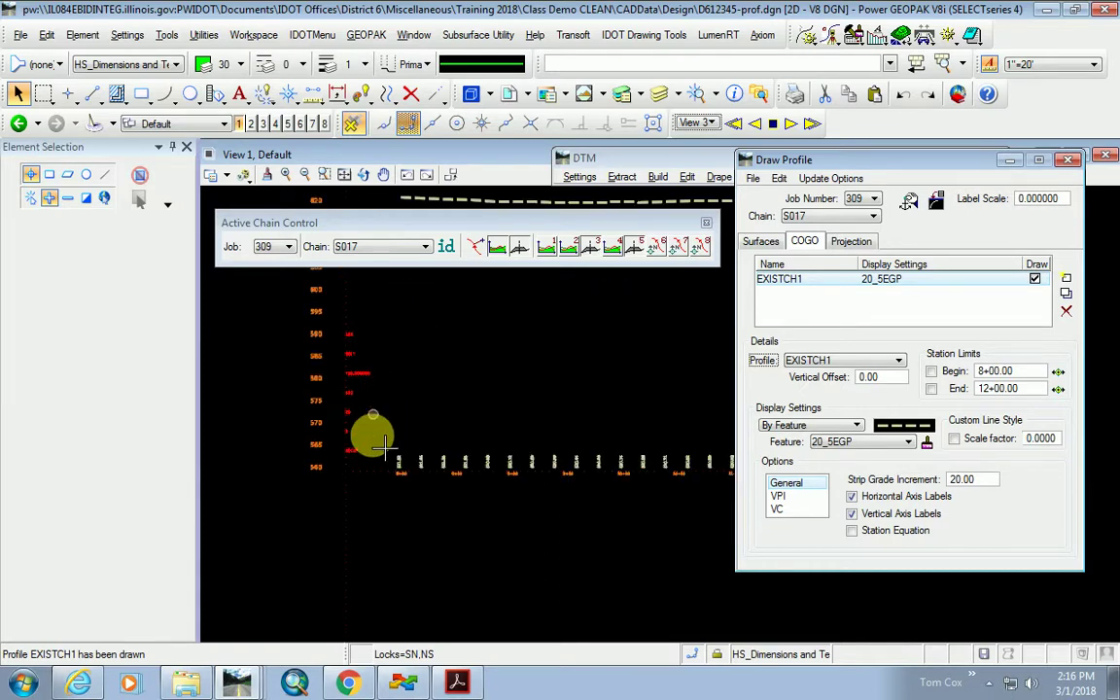
{"action": "middle_click_drag", "start_coordinate": [377, 442], "coordinate": [385, 482]}
Start the Curvilinear Coordinates station/elevation readout and close the Draw Profile dialog.
{"action": "scroll", "coordinate": [382, 459], "scroll_direction": "up", "scroll_amount": 4}
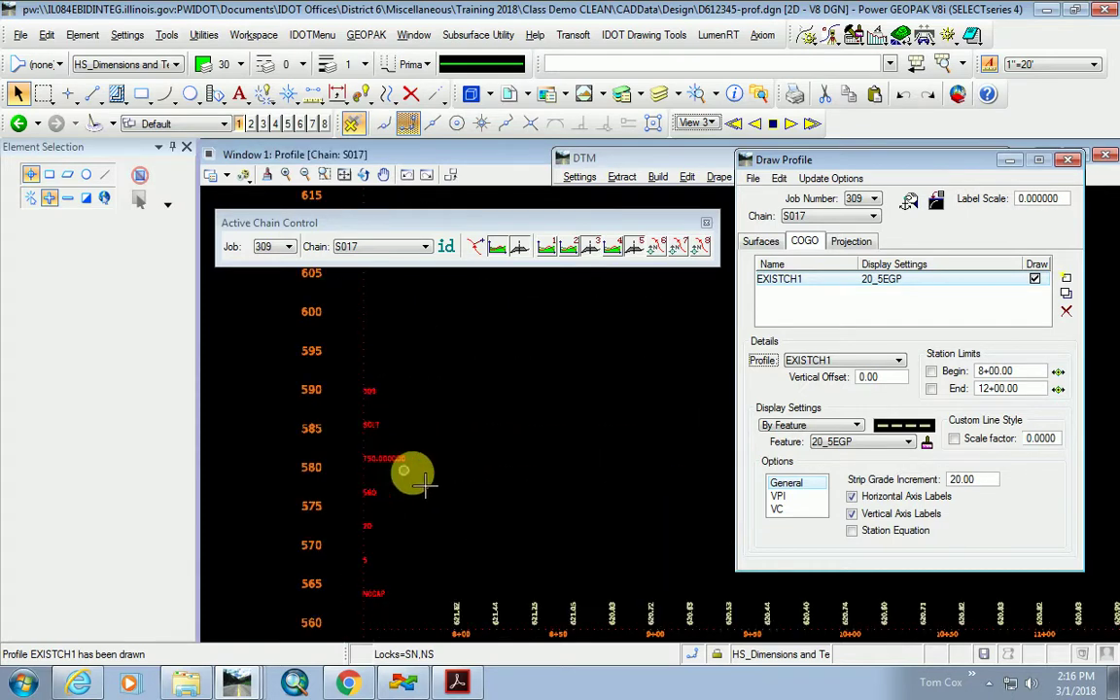
{"action": "scroll", "coordinate": [418, 476], "scroll_direction": "down", "scroll_amount": 5}
{"action": "scroll", "coordinate": [415, 471], "scroll_direction": "up", "scroll_amount": 5}
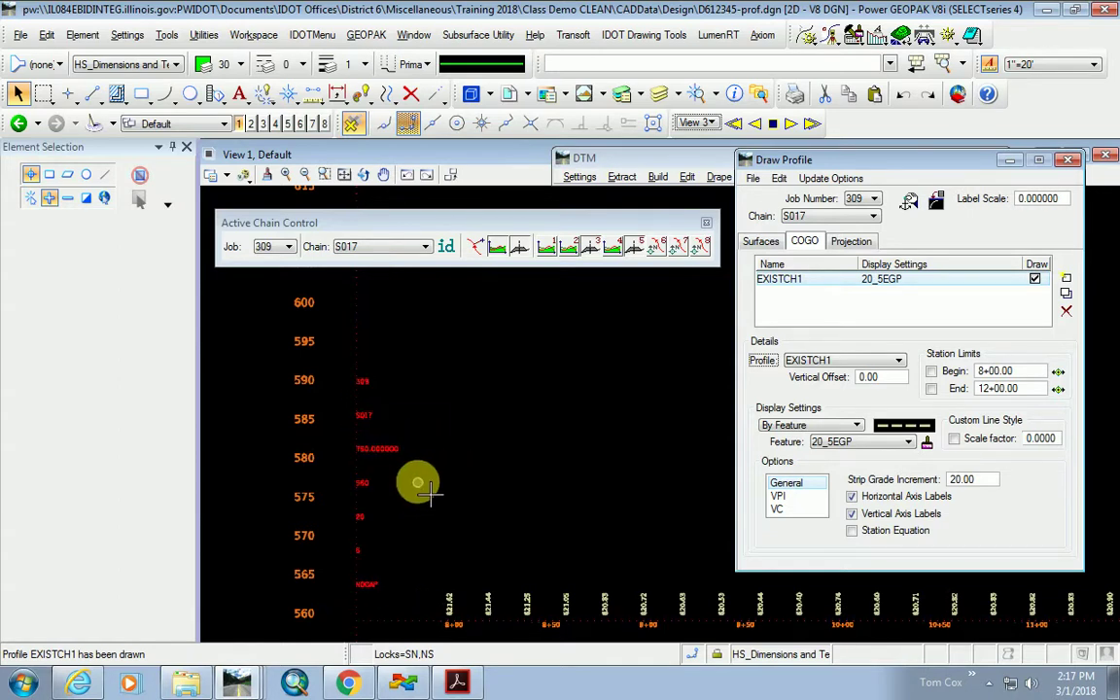
{"action": "scroll", "coordinate": [400, 457], "scroll_direction": "up", "scroll_amount": 4}
{"action": "scroll", "coordinate": [377, 461], "scroll_direction": "down", "scroll_amount": 4}
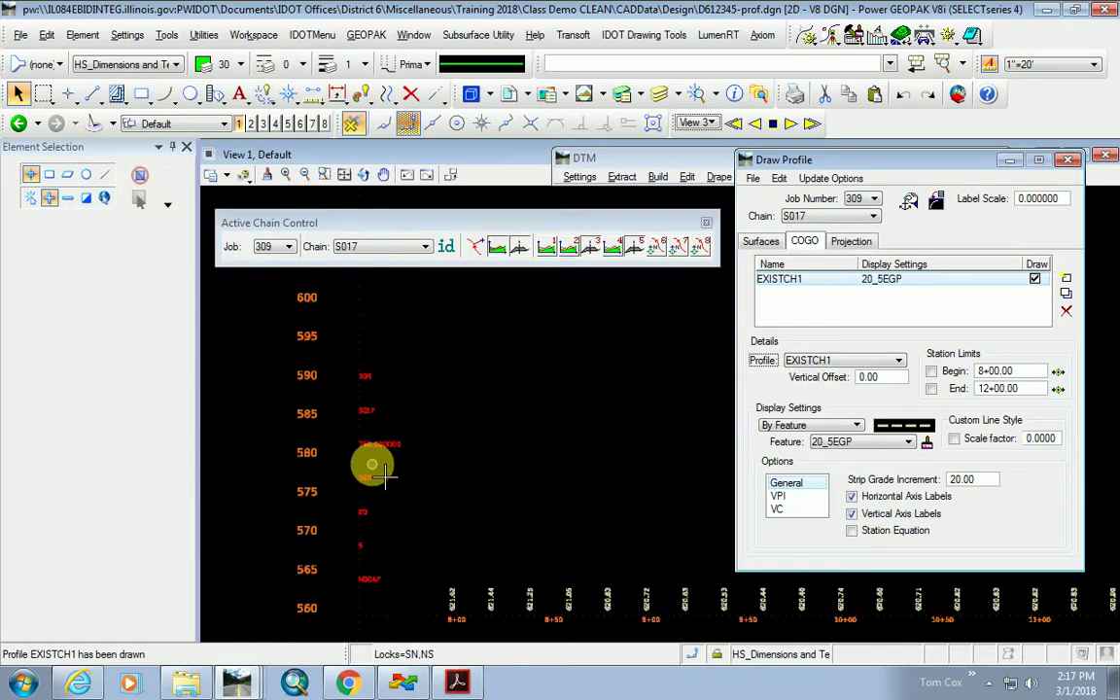
{"action": "scroll", "coordinate": [376, 463], "scroll_direction": "up", "scroll_amount": 4}
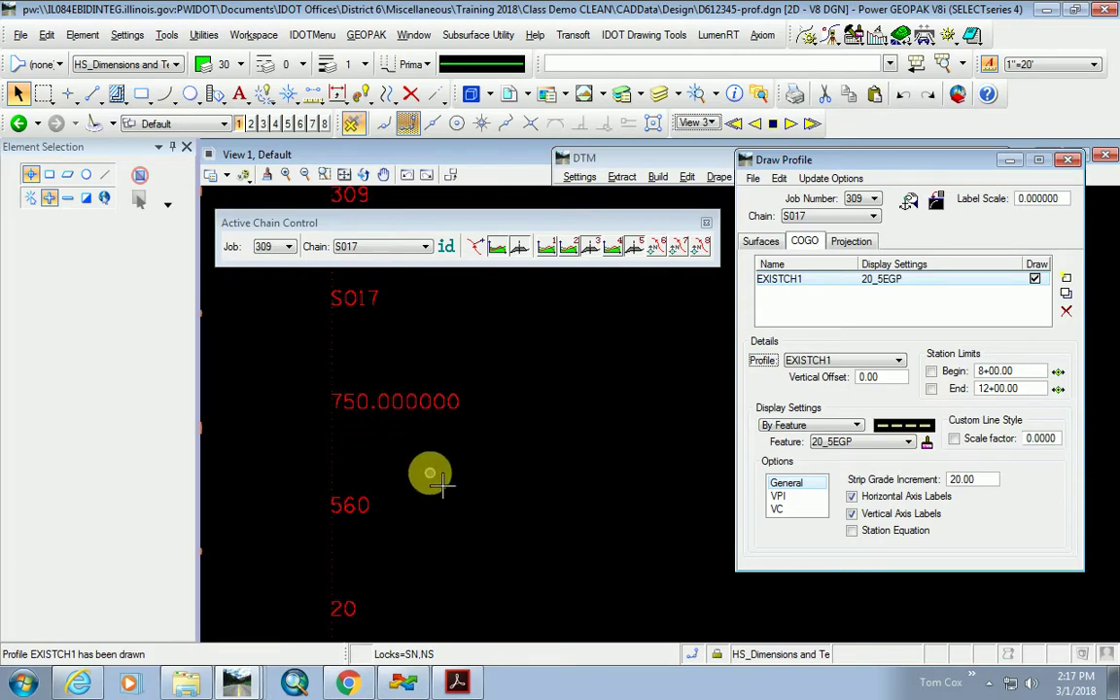
{"action": "scroll", "coordinate": [440, 480], "scroll_direction": "down", "scroll_amount": 2}
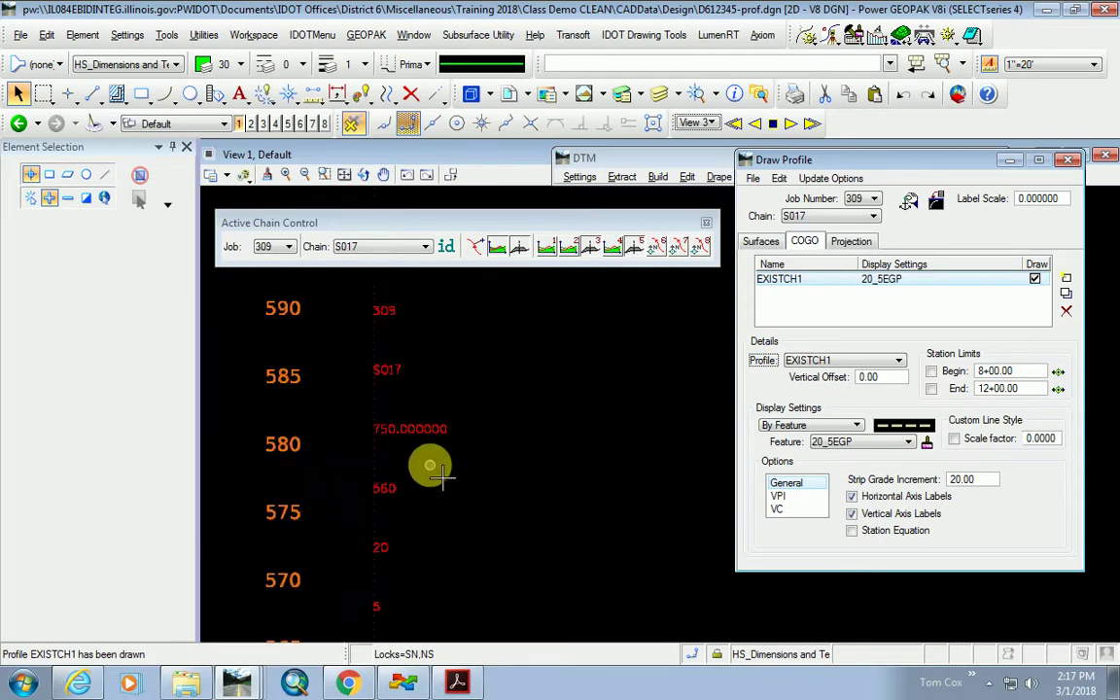
{"action": "scroll", "coordinate": [438, 472], "scroll_direction": "down", "scroll_amount": 3}
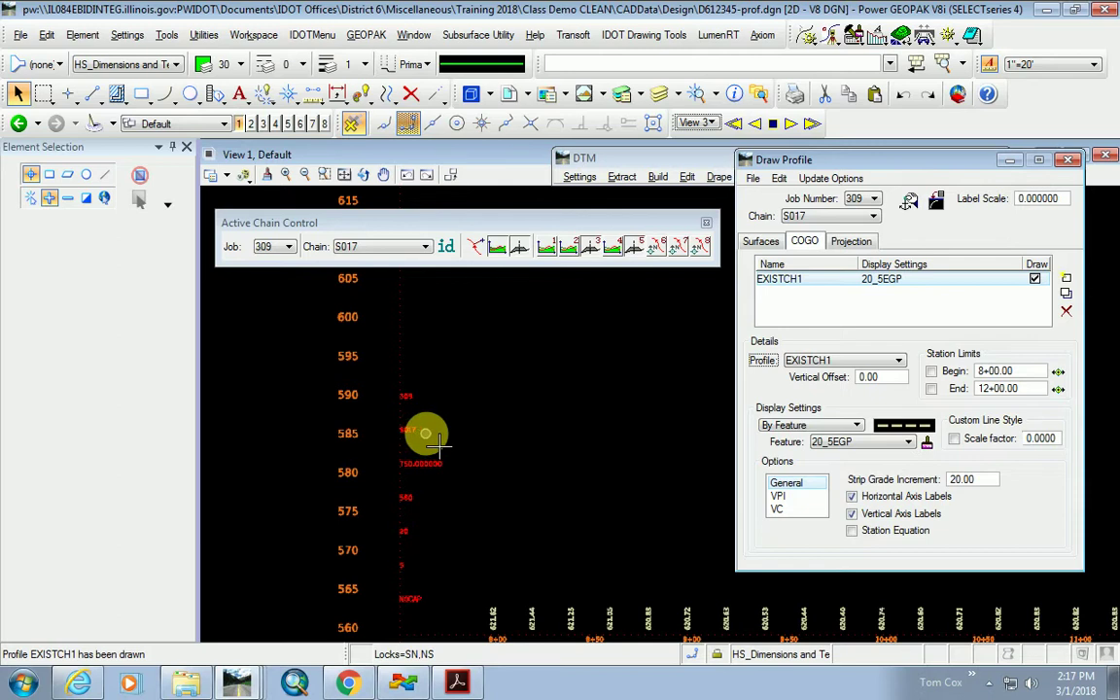
{"action": "scroll", "coordinate": [412, 437], "scroll_direction": "up", "scroll_amount": 3}
{"action": "scroll", "coordinate": [408, 433], "scroll_direction": "down", "scroll_amount": 3}
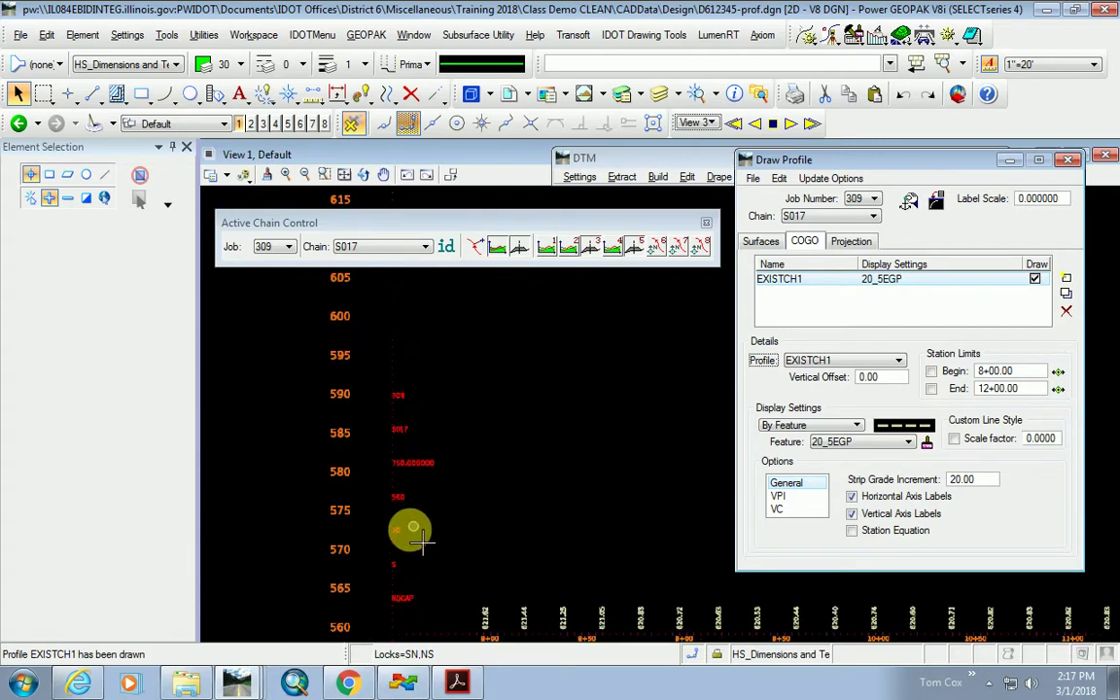
{"action": "scroll", "coordinate": [422, 539], "scroll_direction": "up", "scroll_amount": 2}
{"action": "scroll", "coordinate": [408, 532], "scroll_direction": "down", "scroll_amount": 2}
{"action": "scroll", "coordinate": [407, 500], "scroll_direction": "up", "scroll_amount": 2}
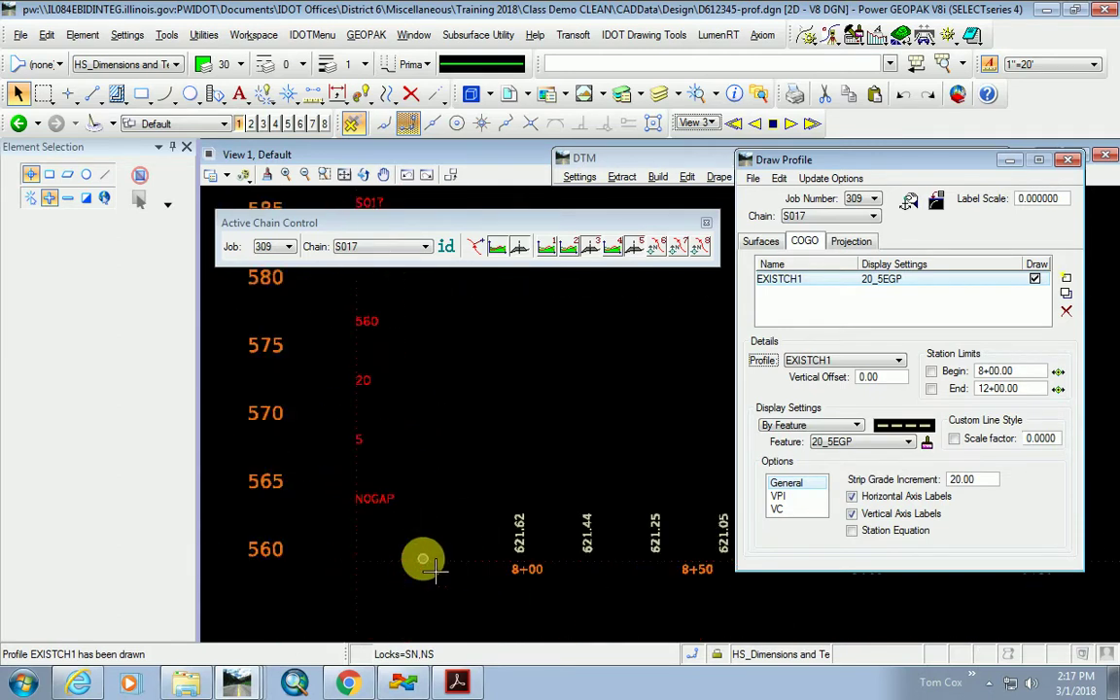
{"action": "scroll", "coordinate": [408, 533], "scroll_direction": "up", "scroll_amount": 1}
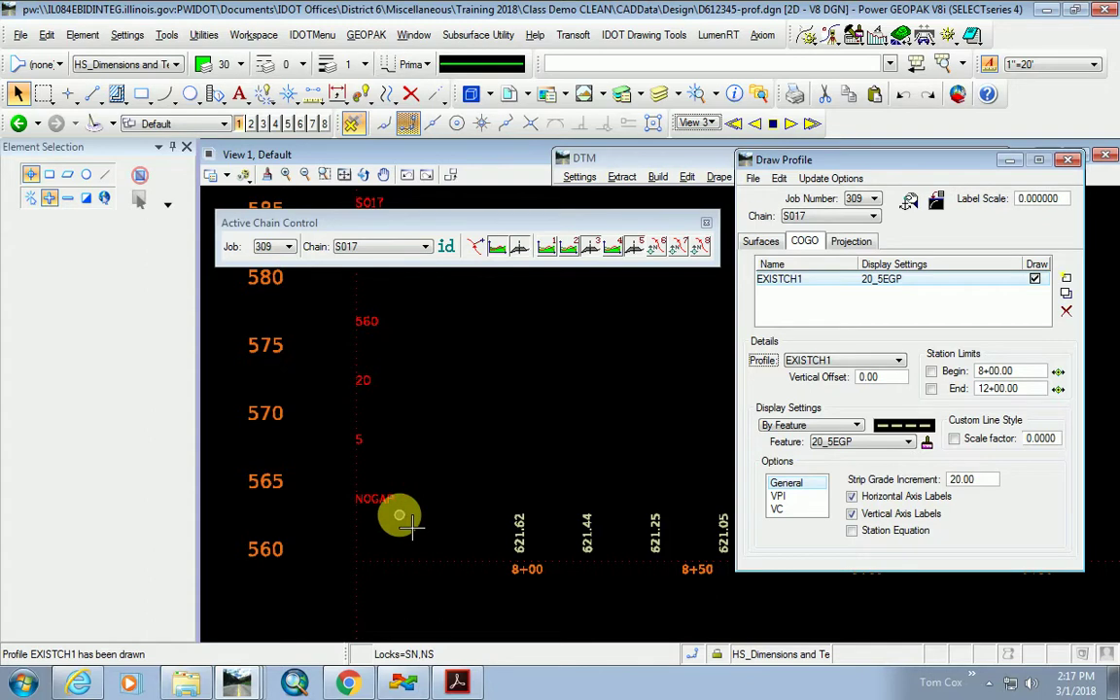
{"action": "scroll", "coordinate": [386, 321], "scroll_direction": "up", "scroll_amount": 2}
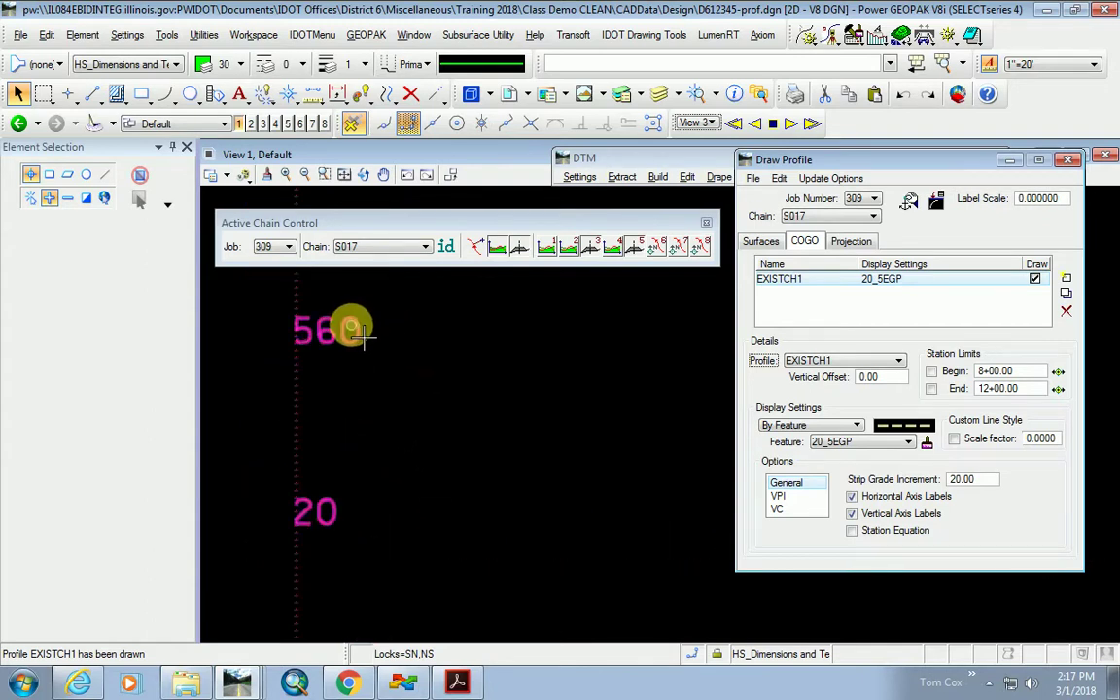
{"action": "scroll", "coordinate": [365, 418], "scroll_direction": "down", "scroll_amount": 4}
{"action": "scroll", "coordinate": [335, 477], "scroll_direction": "down", "scroll_amount": 2}
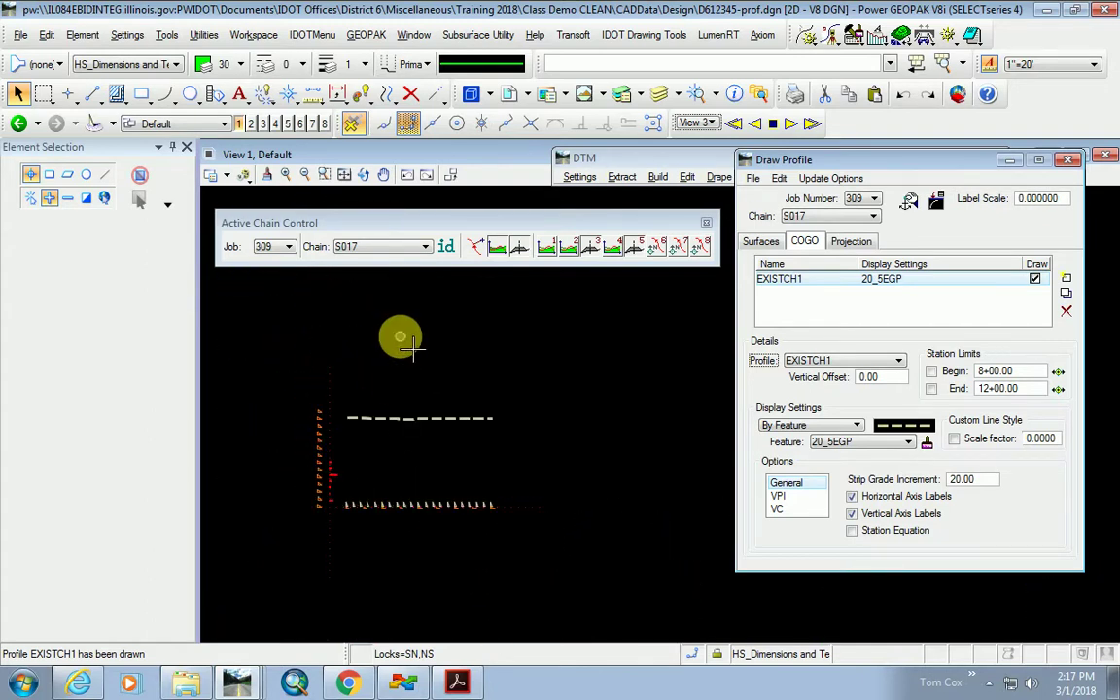
{"action": "left_click", "coordinate": [472, 248]}
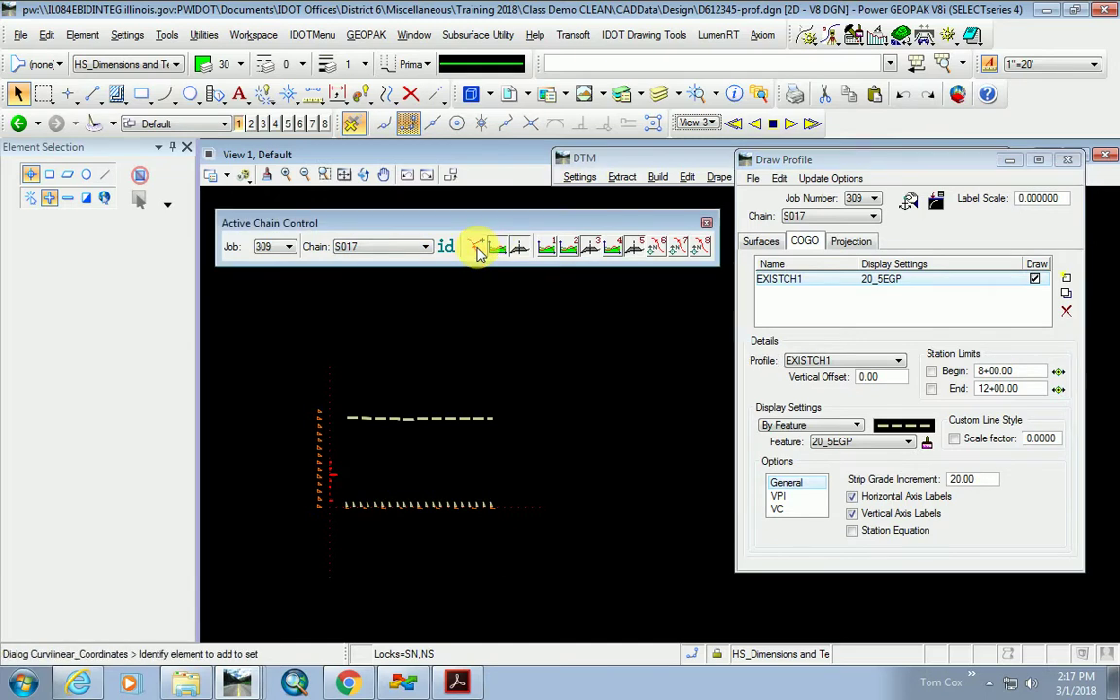
{"action": "left_click", "coordinate": [1010, 160]}
Place a test line in the S017 profile grid starting at locked station 8+00.00.
{"action": "left_click", "coordinate": [416, 506]}
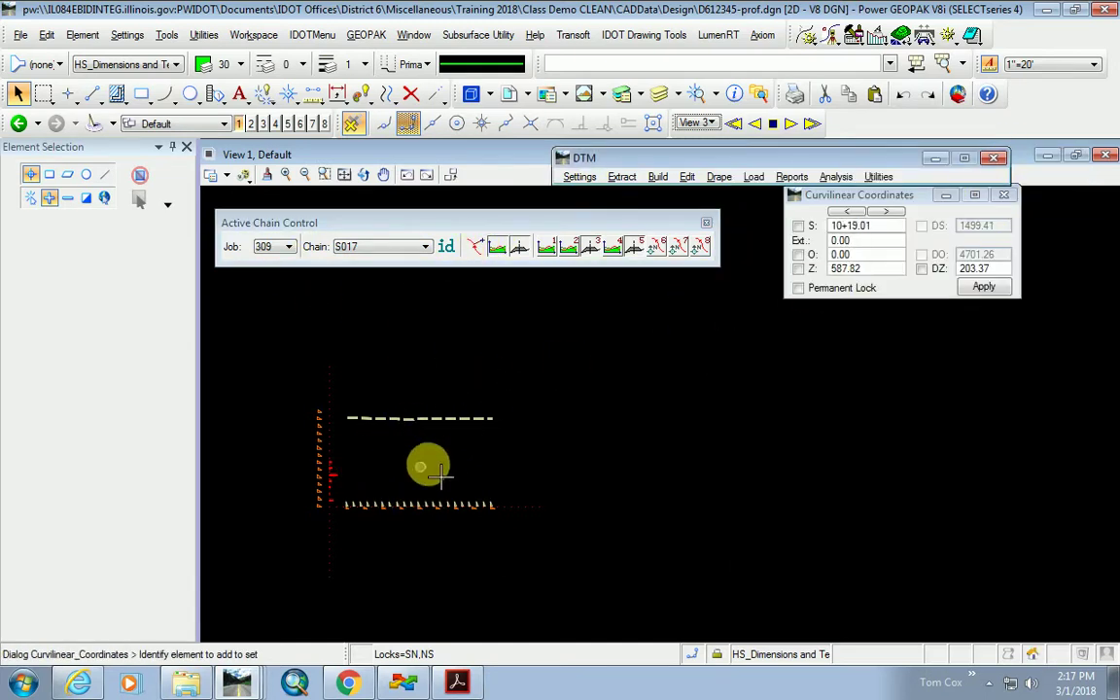
{"action": "left_click_drag", "start_coordinate": [842, 192], "coordinate": [574, 384]}
{"action": "scroll", "coordinate": [386, 442], "scroll_direction": "up", "scroll_amount": 3}
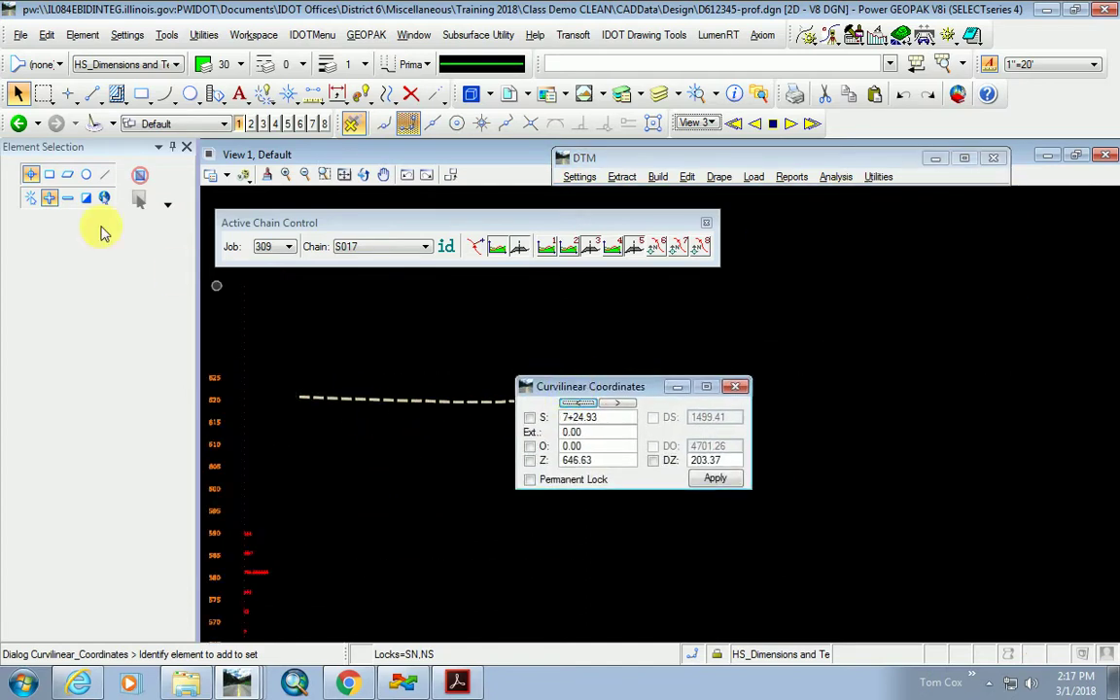
{"action": "left_click", "coordinate": [93, 94]}
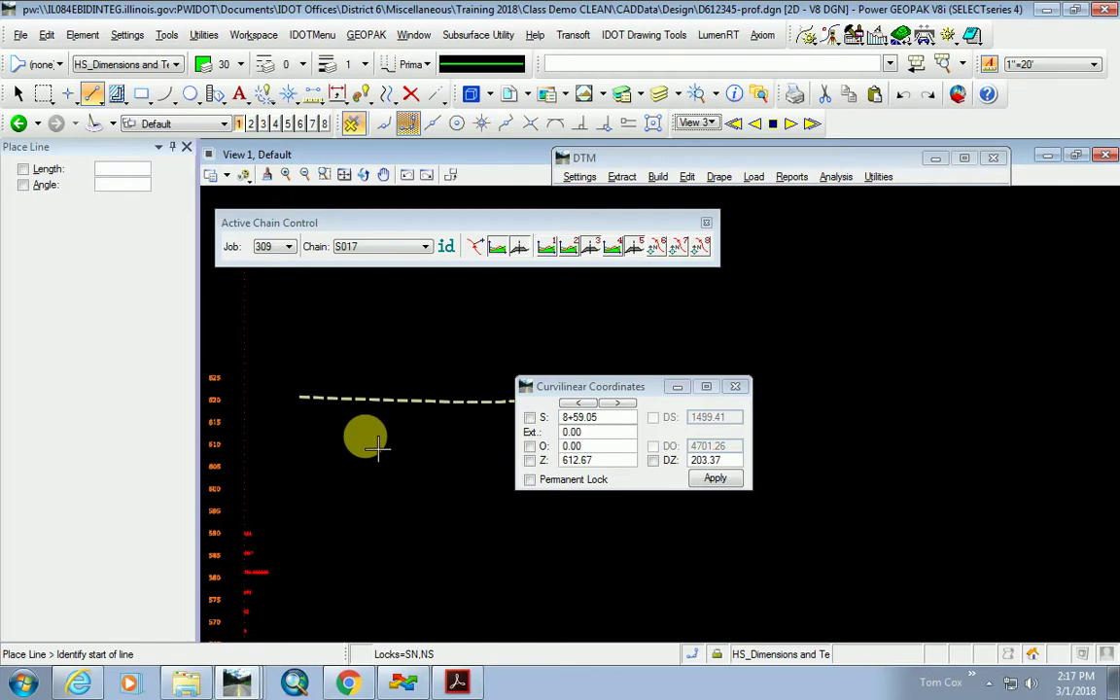
{"action": "left_click", "coordinate": [529, 417]}
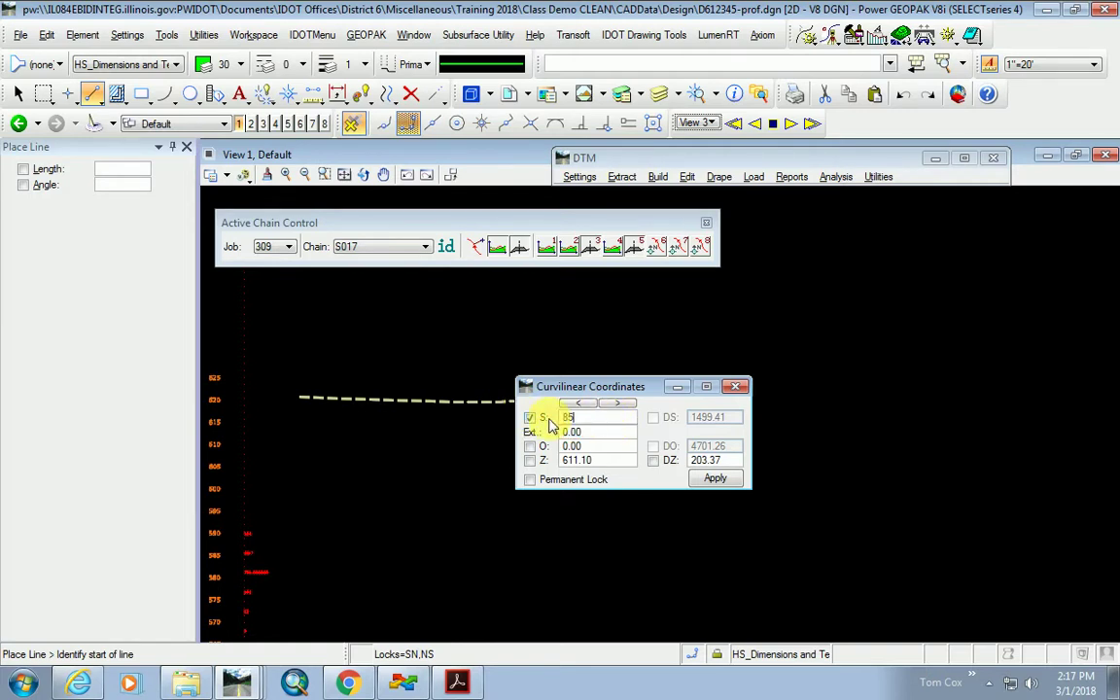
{"action": "left_click_drag", "start_coordinate": [601, 417], "coordinate": [542, 430]}
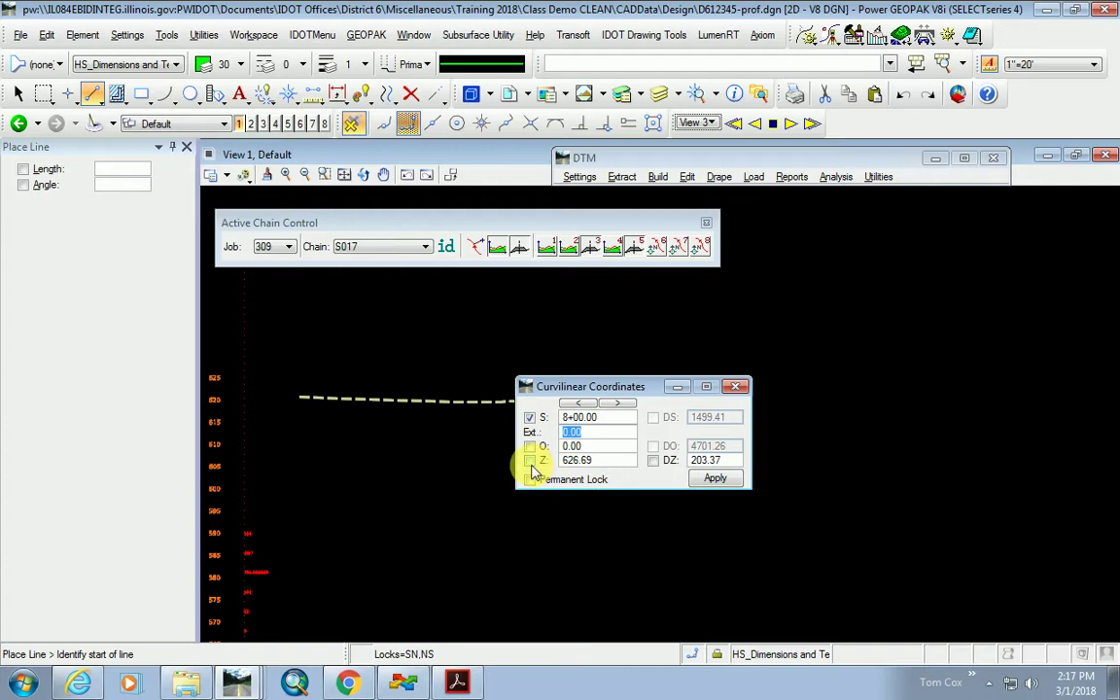
{"action": "left_click", "coordinate": [715, 478]}
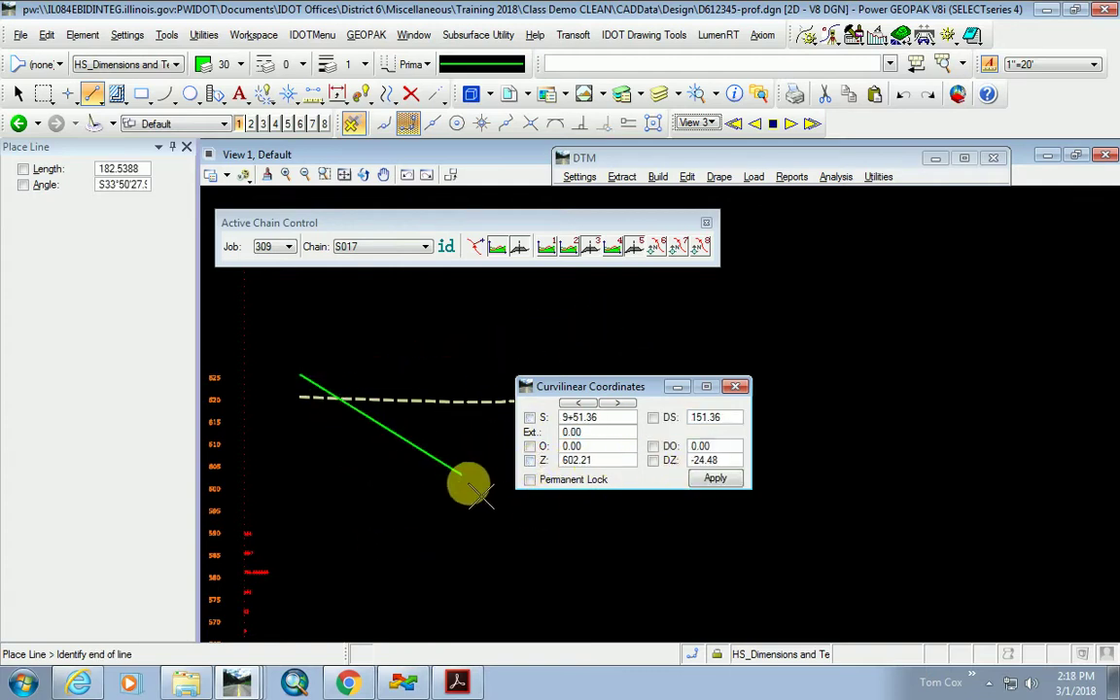
{"action": "left_click", "coordinate": [533, 561]}
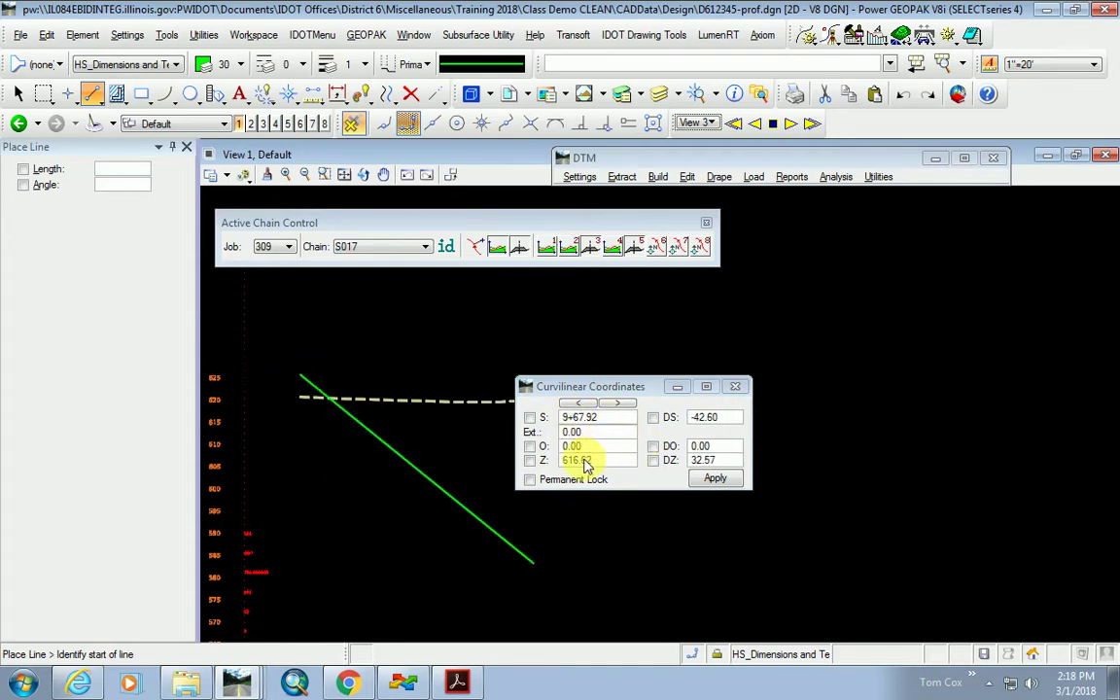
{"action": "scroll", "coordinate": [445, 512], "scroll_direction": "down", "scroll_amount": 3}
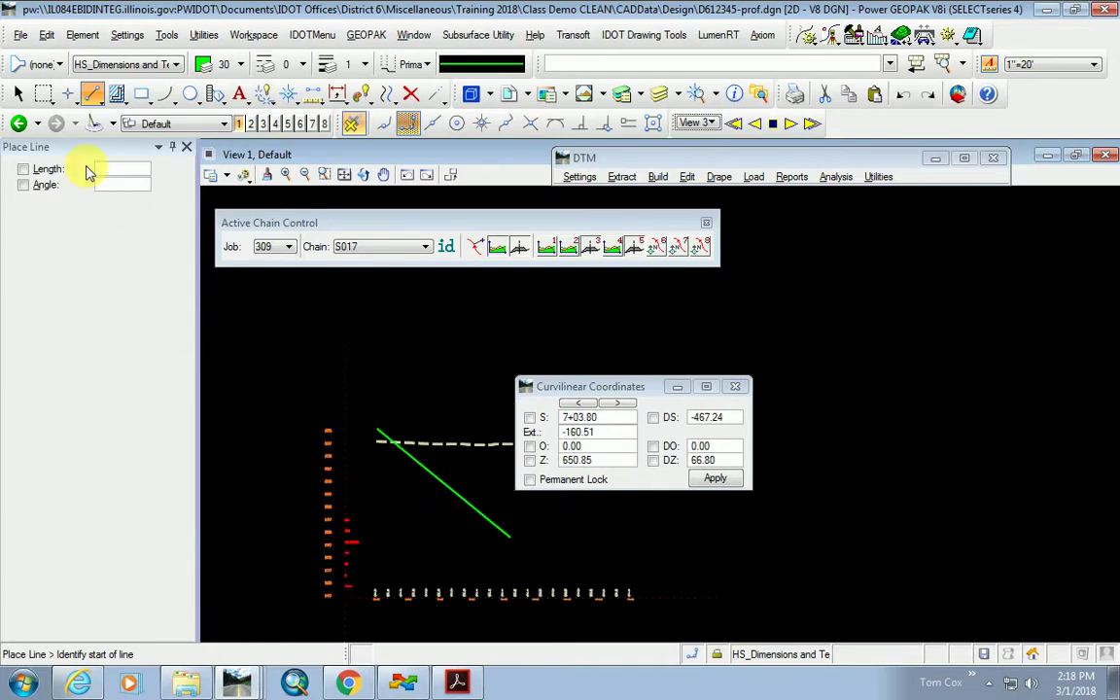
Delete the green test line from the S017 profile view.
{"action": "left_click", "coordinate": [410, 94]}
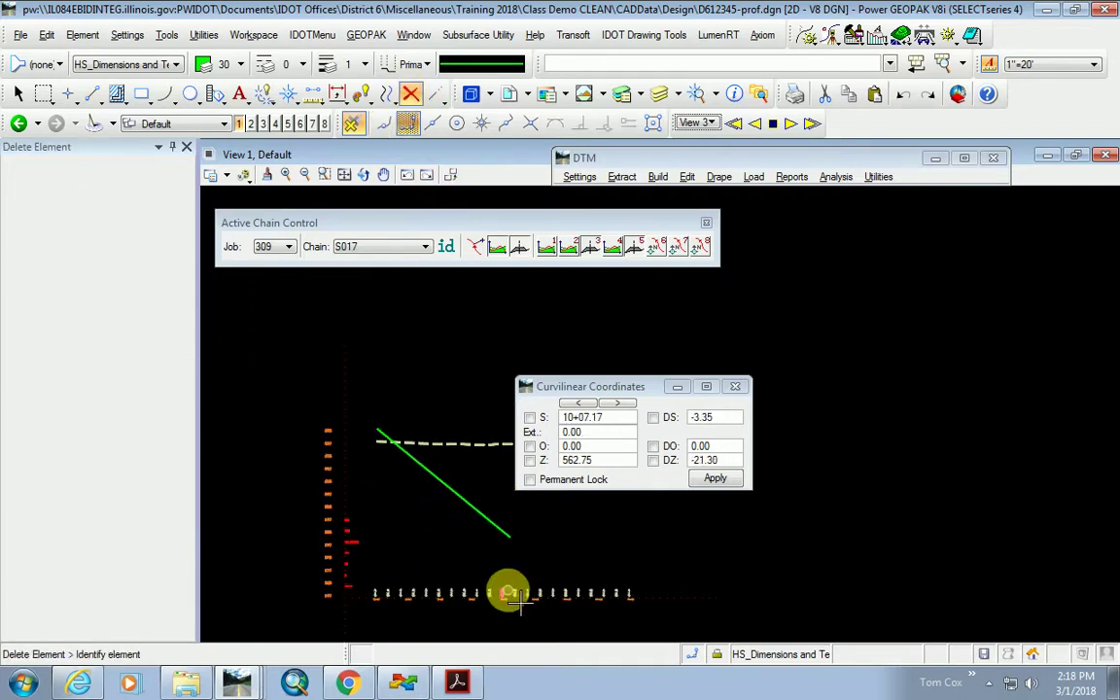
{"action": "left_click", "coordinate": [475, 514]}
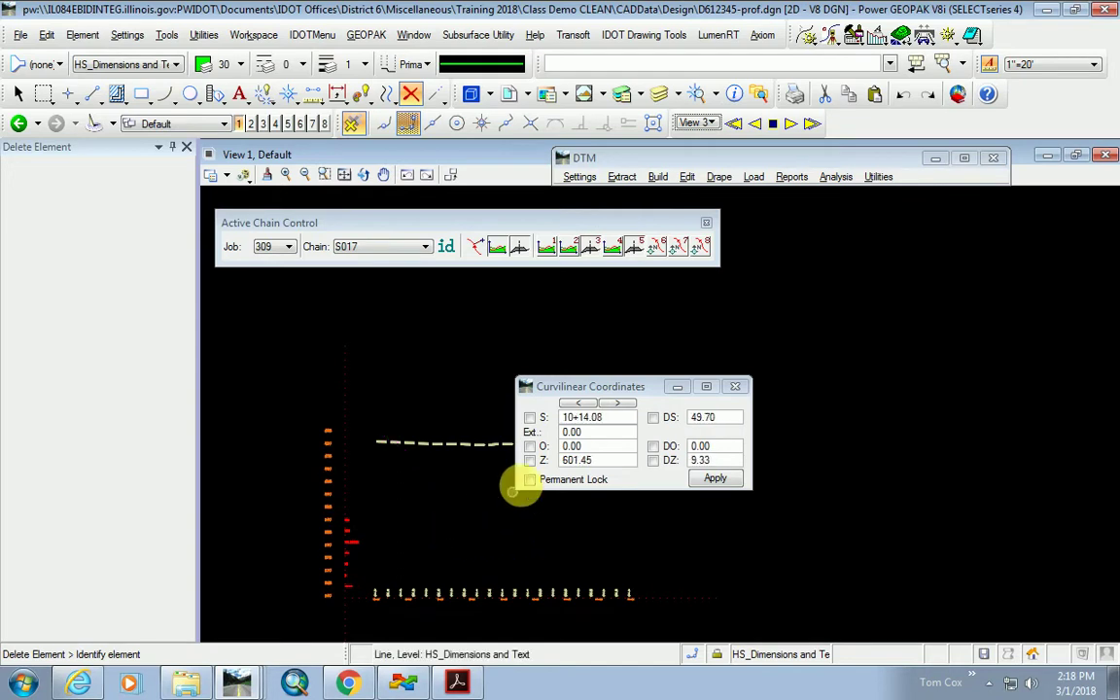
{"action": "left_click_drag", "start_coordinate": [580, 386], "coordinate": [727, 326]}
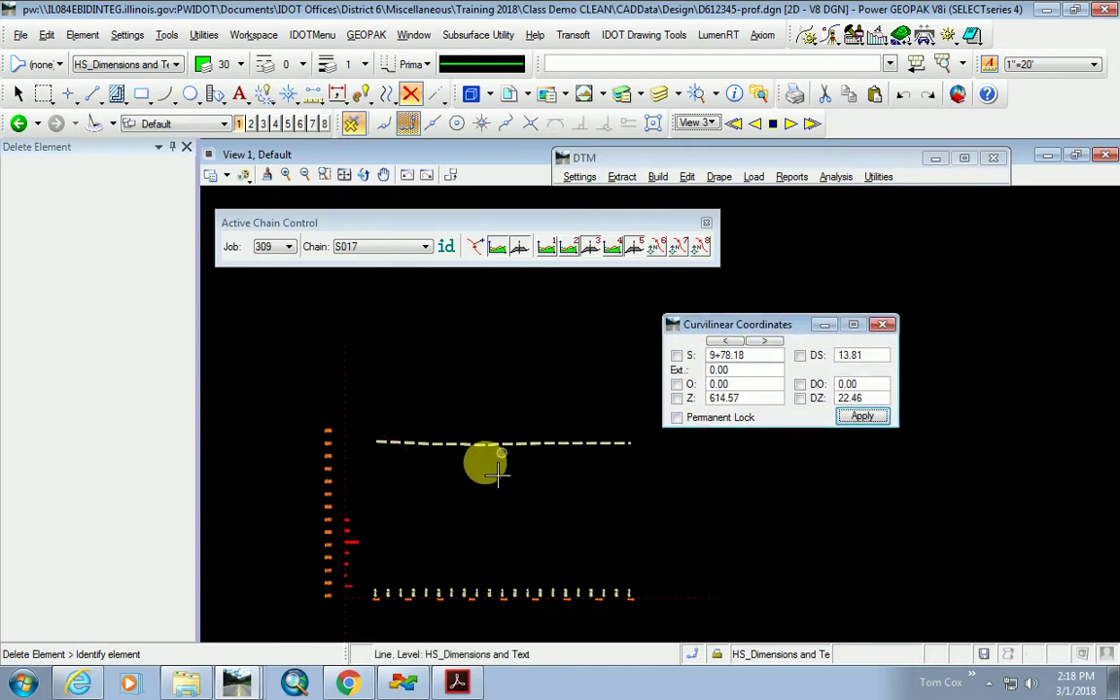
{"action": "scroll", "coordinate": [403, 456], "scroll_direction": "up", "scroll_amount": 3}
{"action": "scroll", "coordinate": [462, 455], "scroll_direction": "down", "scroll_amount": 3}
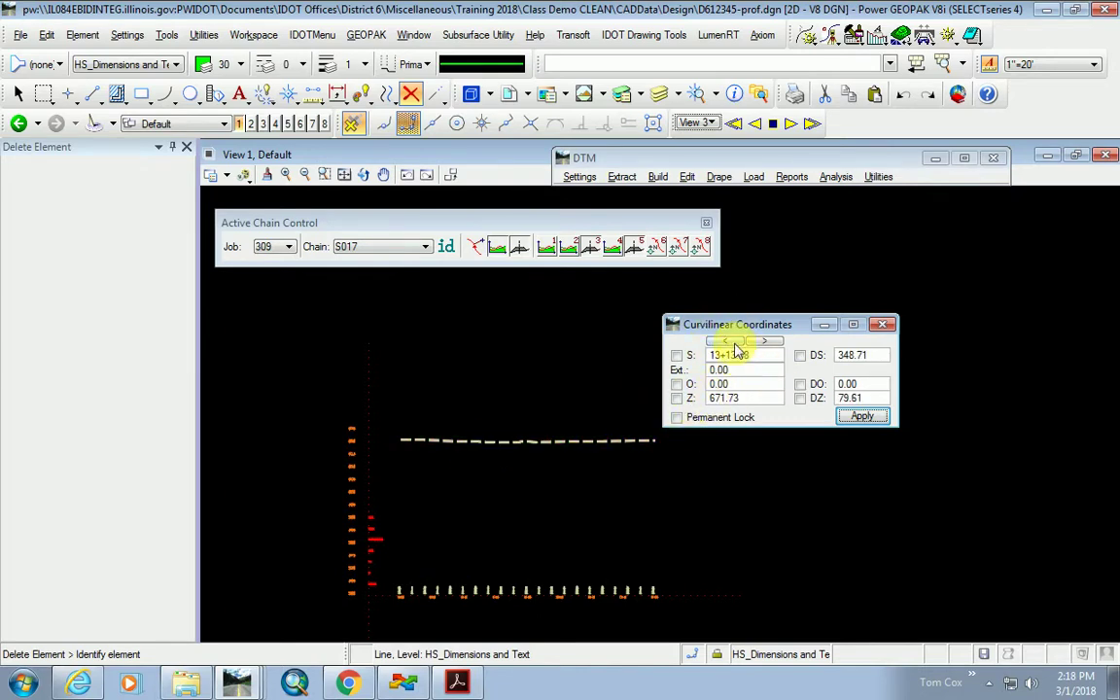
{"action": "scroll", "coordinate": [432, 466], "scroll_direction": "up", "scroll_amount": 3}
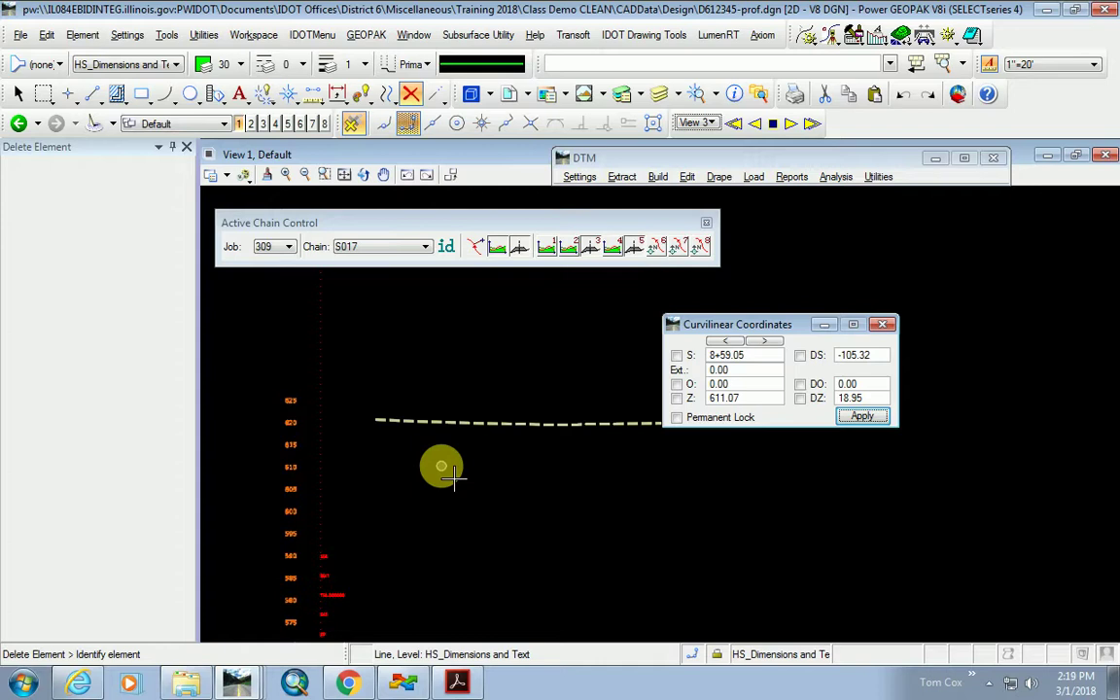
Close the Curvilinear Coordinates readout, toggle AccuSnap, and open View 2.
{"action": "left_click", "coordinate": [882, 324]}
{"action": "scroll", "coordinate": [634, 445], "scroll_direction": "down", "scroll_amount": 5}
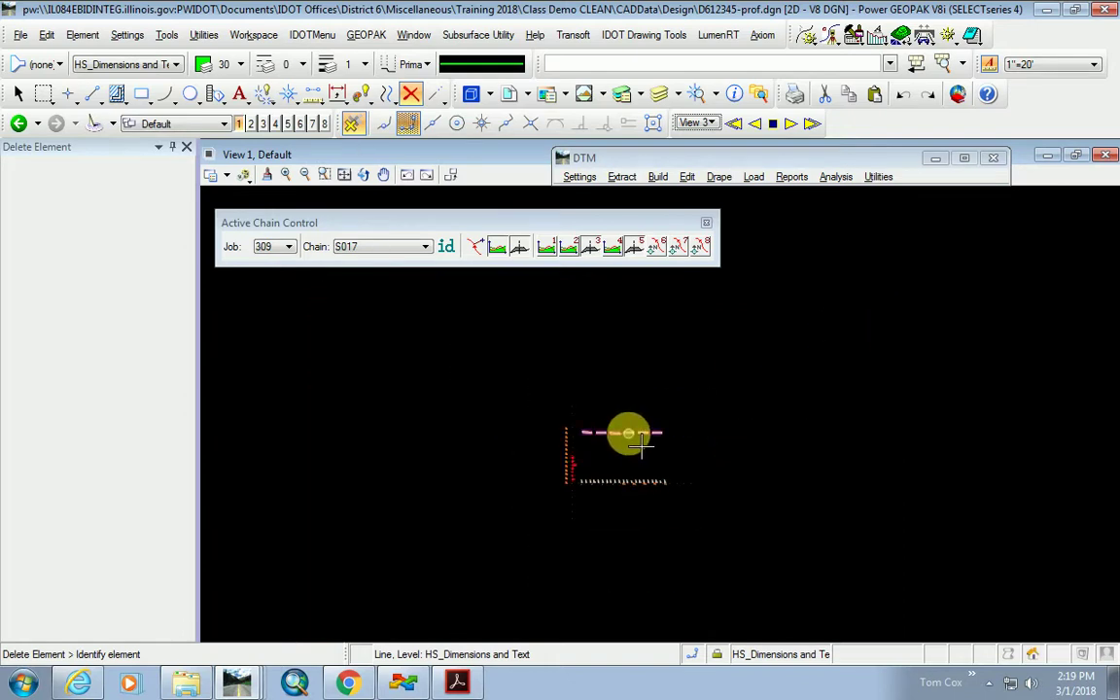
{"action": "left_click", "coordinate": [357, 118]}
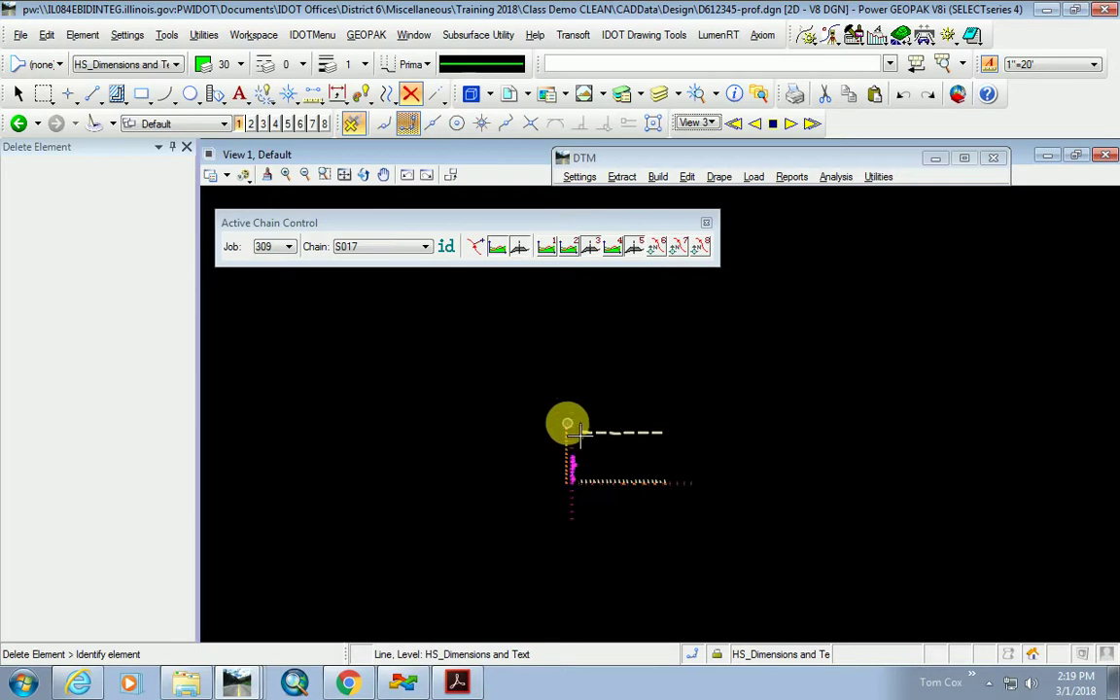
{"action": "left_click", "coordinate": [251, 125]}
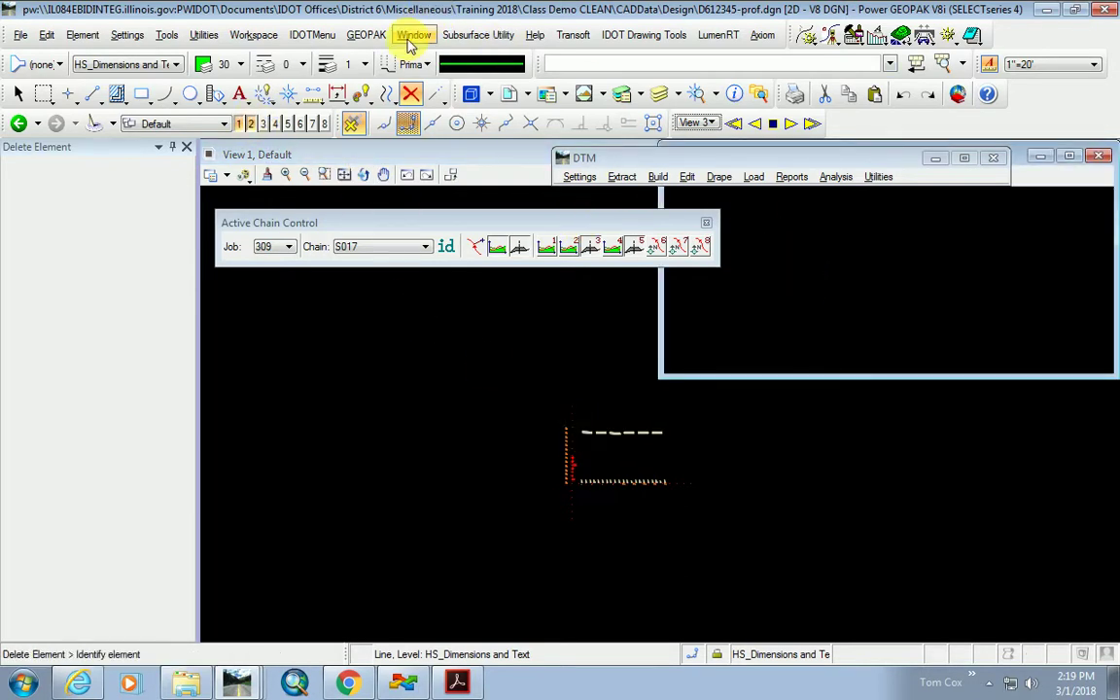
Tile the view windows, dock Active Chain Control, and close the DTM window.
{"action": "left_click", "coordinate": [413, 35]}
{"action": "left_click", "coordinate": [564, 194]}
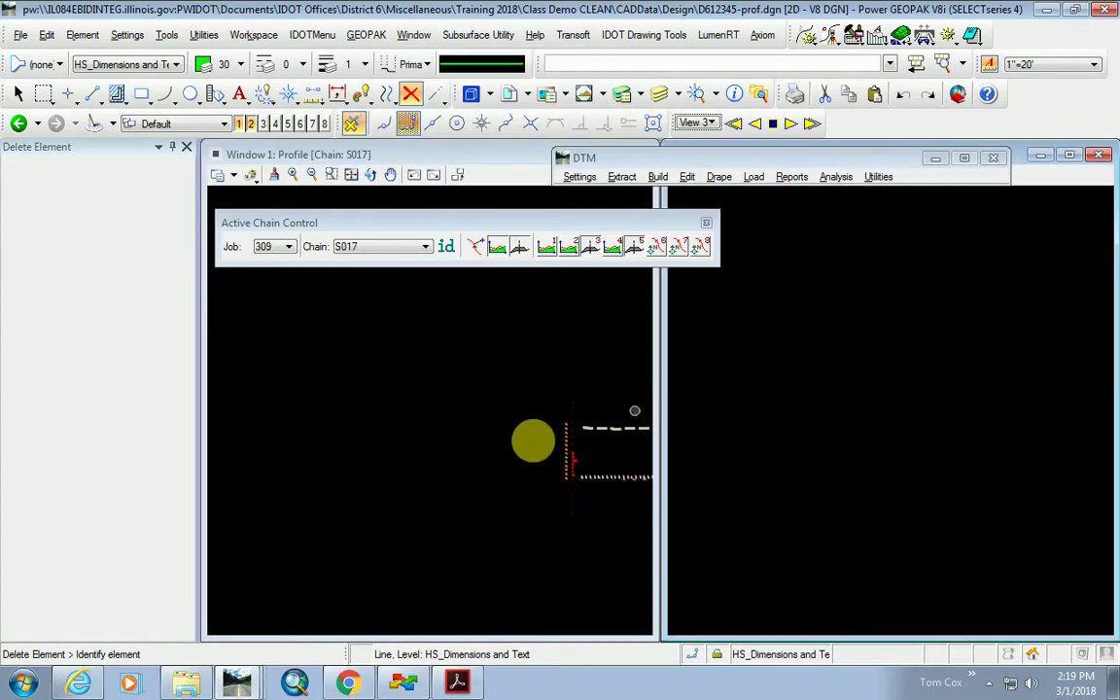
{"action": "left_click_drag", "start_coordinate": [507, 216], "coordinate": [749, 118]}
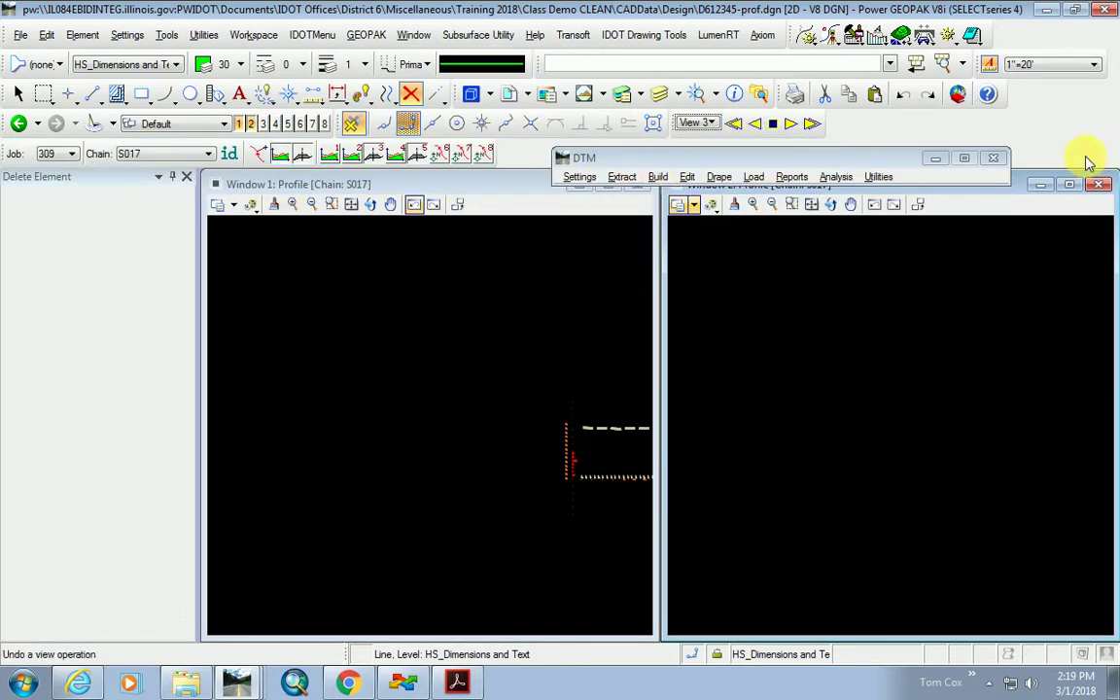
{"action": "left_click", "coordinate": [993, 158]}
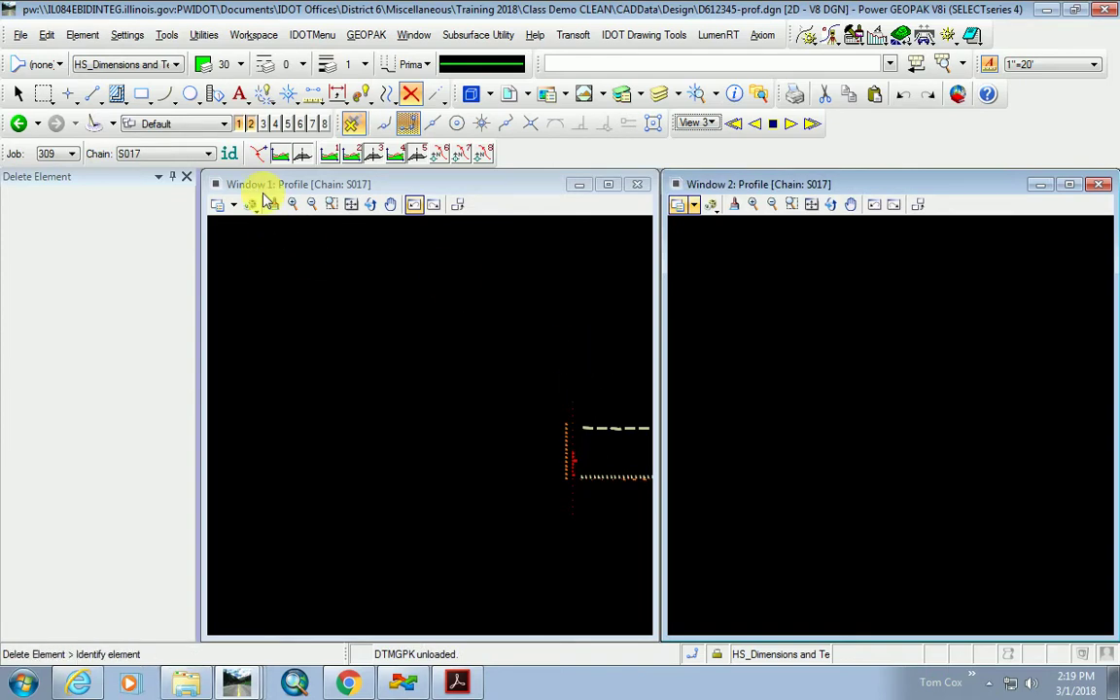
Detach the D6xxxxx-xsc_ml.dgn and D6xxxxx-geolines.dgn references, keeping topo and Design.
{"action": "left_click", "coordinate": [508, 93]}
{"action": "left_click", "coordinate": [504, 502]}
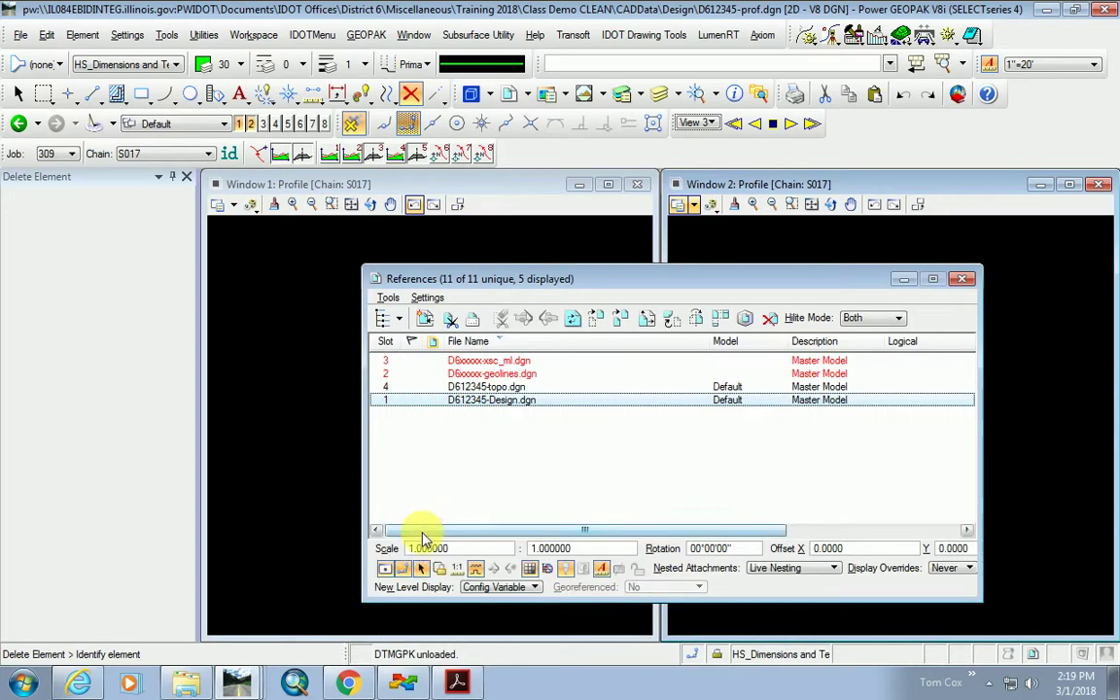
{"action": "left_click", "coordinate": [512, 387]}
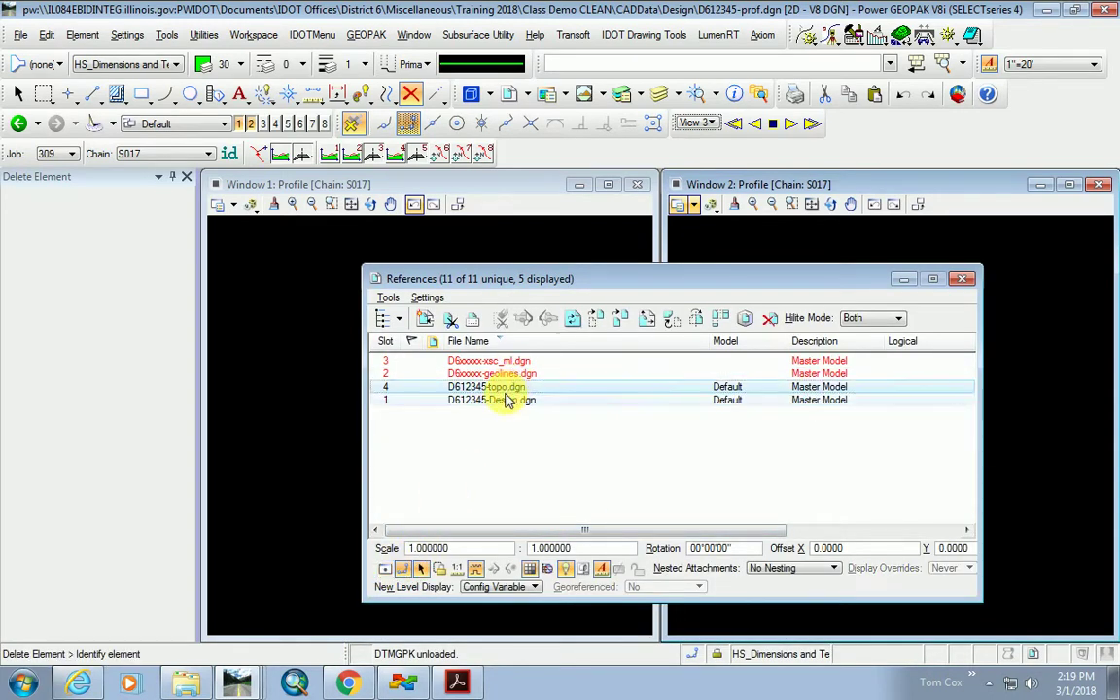
{"action": "left_click", "coordinate": [518, 362]}
{"action": "left_click", "coordinate": [518, 374], "text": "ctrl"}
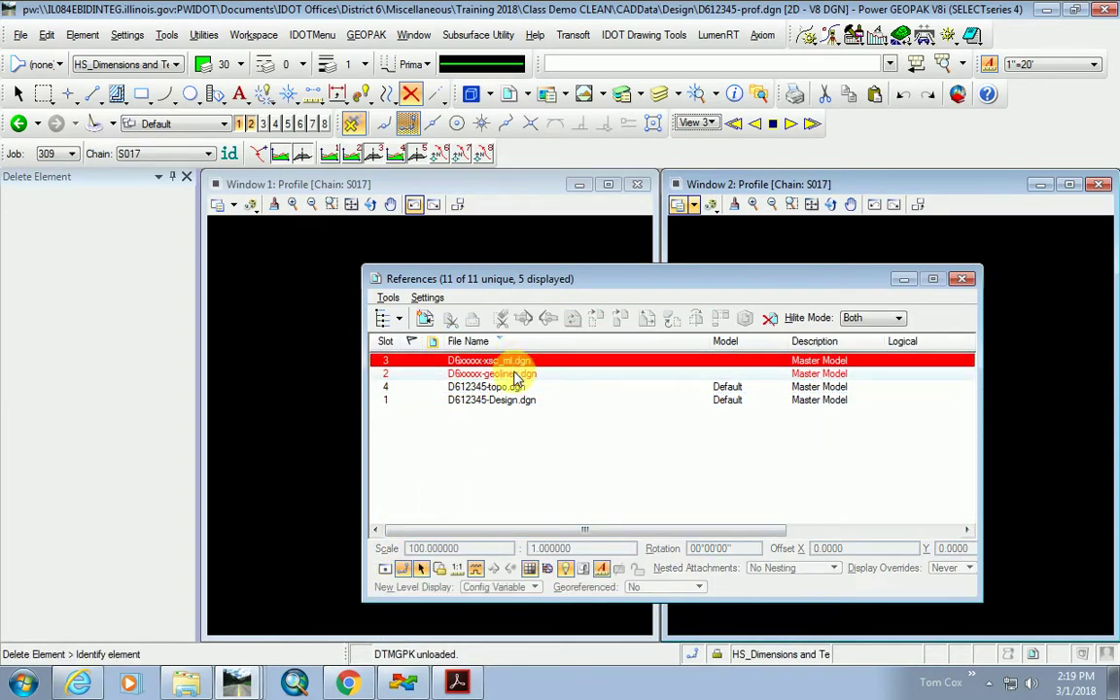
{"action": "left_click", "coordinate": [770, 318]}
{"action": "left_click", "coordinate": [491, 294]}
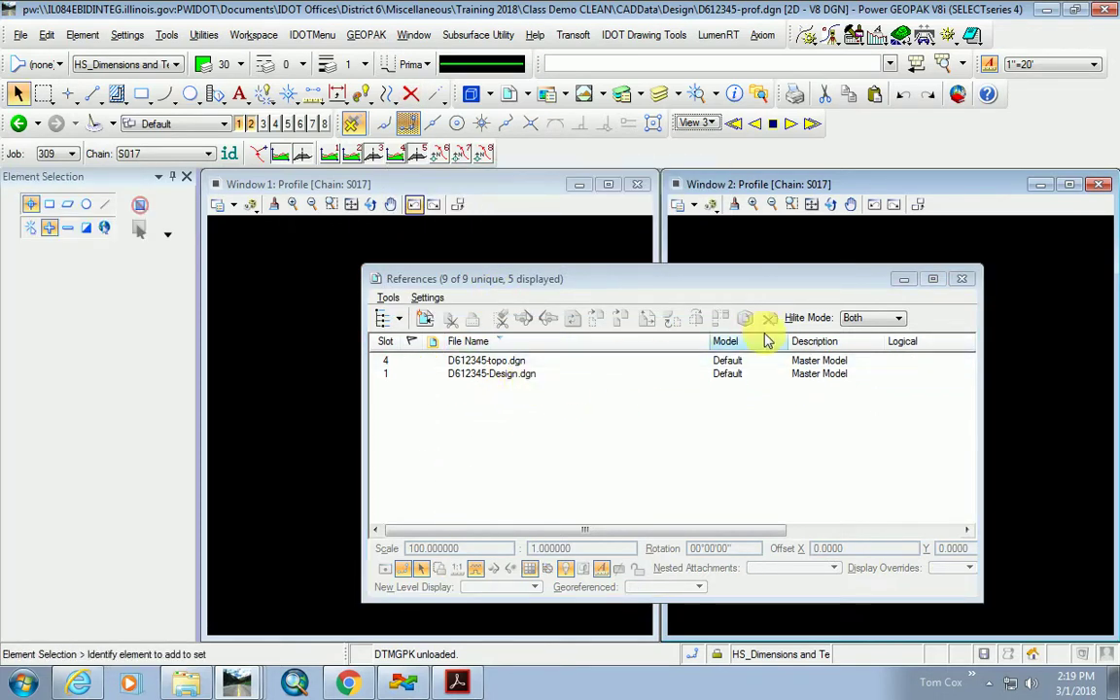
{"action": "left_click", "coordinate": [962, 279]}
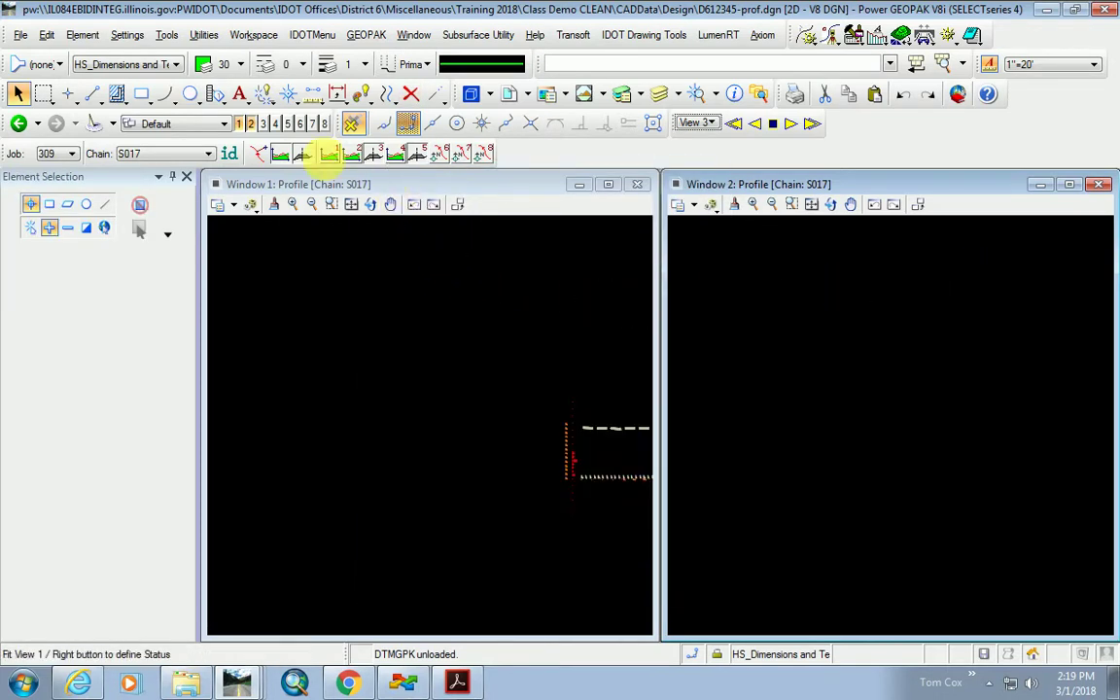
Set View 1 to the intersection plan and View 2 to the S017 profile, zooming each.
{"action": "right_click", "coordinate": [328, 153]}
{"action": "left_click", "coordinate": [360, 151]}
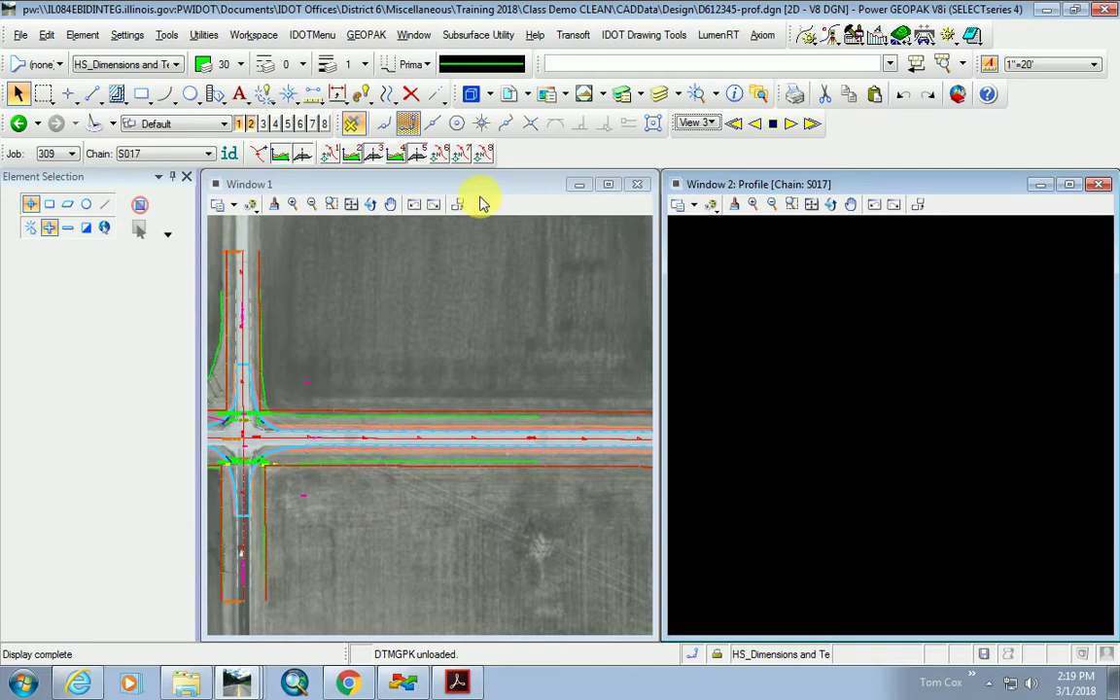
{"action": "right_click", "coordinate": [359, 146]}
{"action": "left_click", "coordinate": [399, 168]}
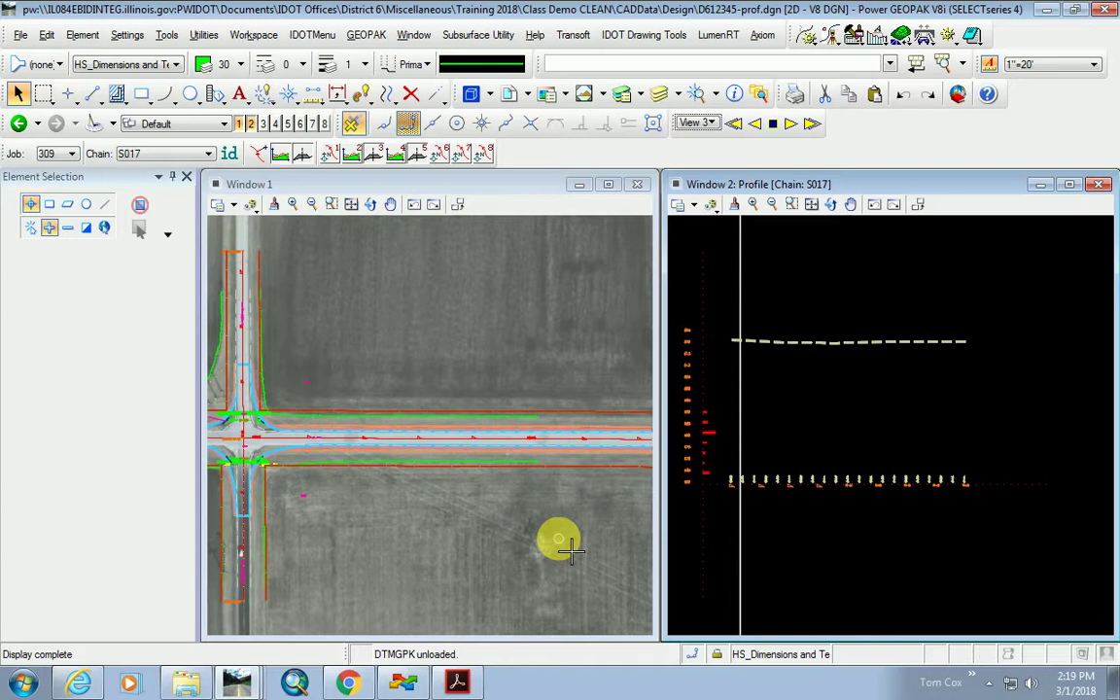
{"action": "scroll", "coordinate": [408, 486], "scroll_direction": "down", "scroll_amount": 5}
{"action": "scroll", "coordinate": [408, 498], "scroll_direction": "up", "scroll_amount": 6}
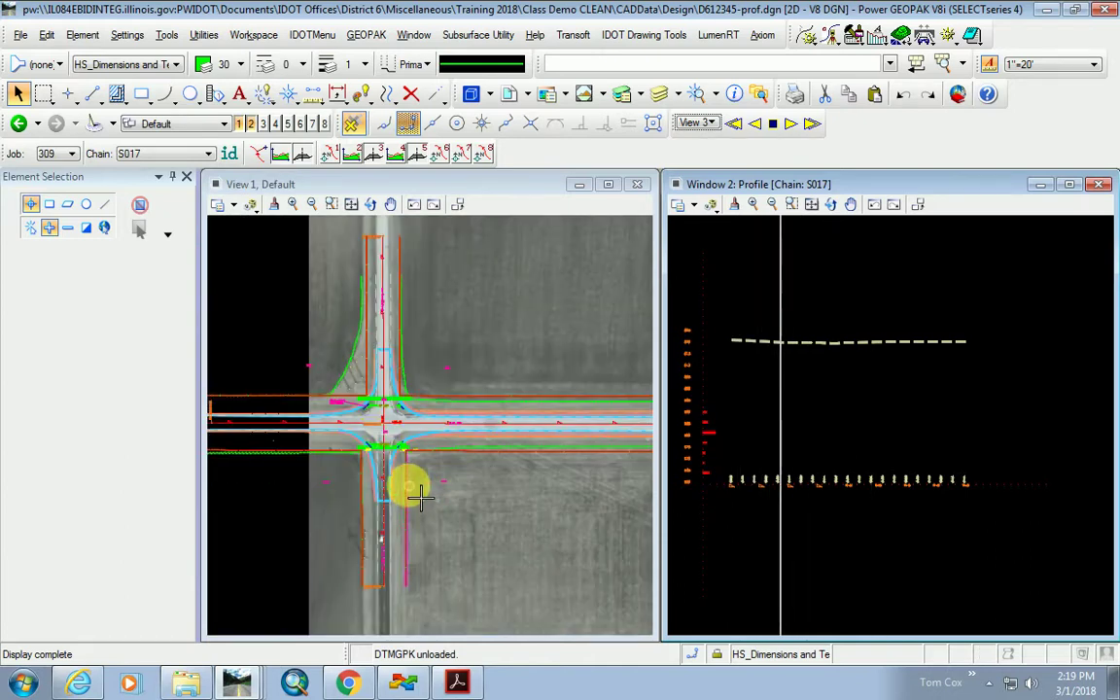
{"action": "scroll", "coordinate": [350, 416], "scroll_direction": "up", "scroll_amount": 2}
{"action": "scroll", "coordinate": [745, 312], "scroll_direction": "up", "scroll_amount": 4}
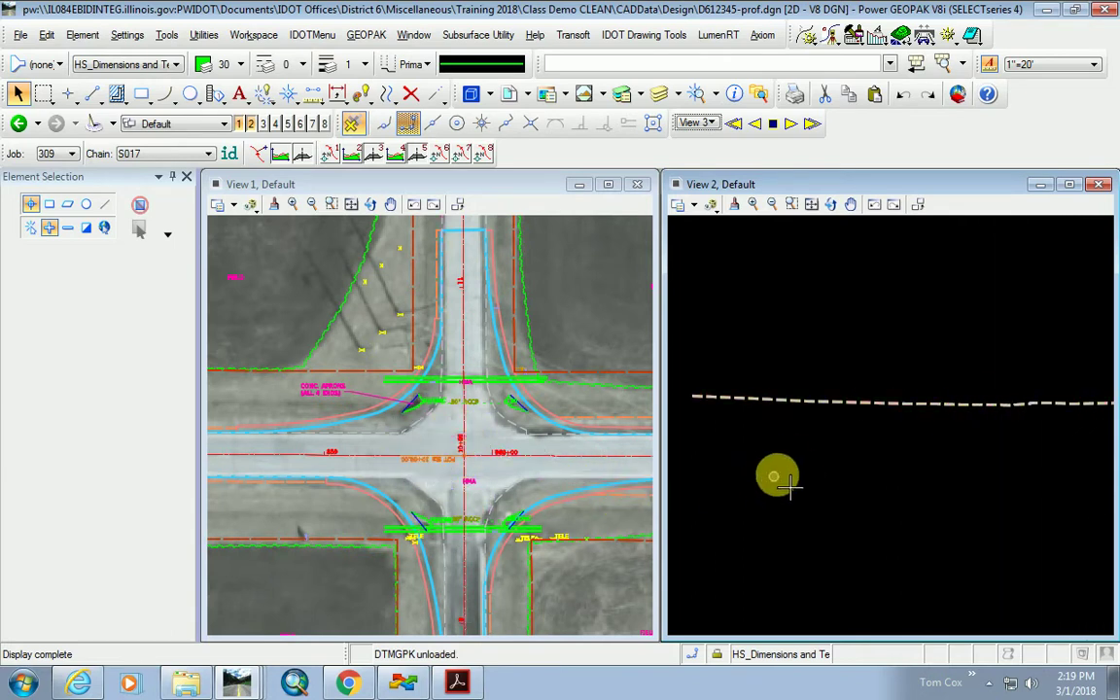
{"action": "scroll", "coordinate": [914, 404], "scroll_direction": "down", "scroll_amount": 1}
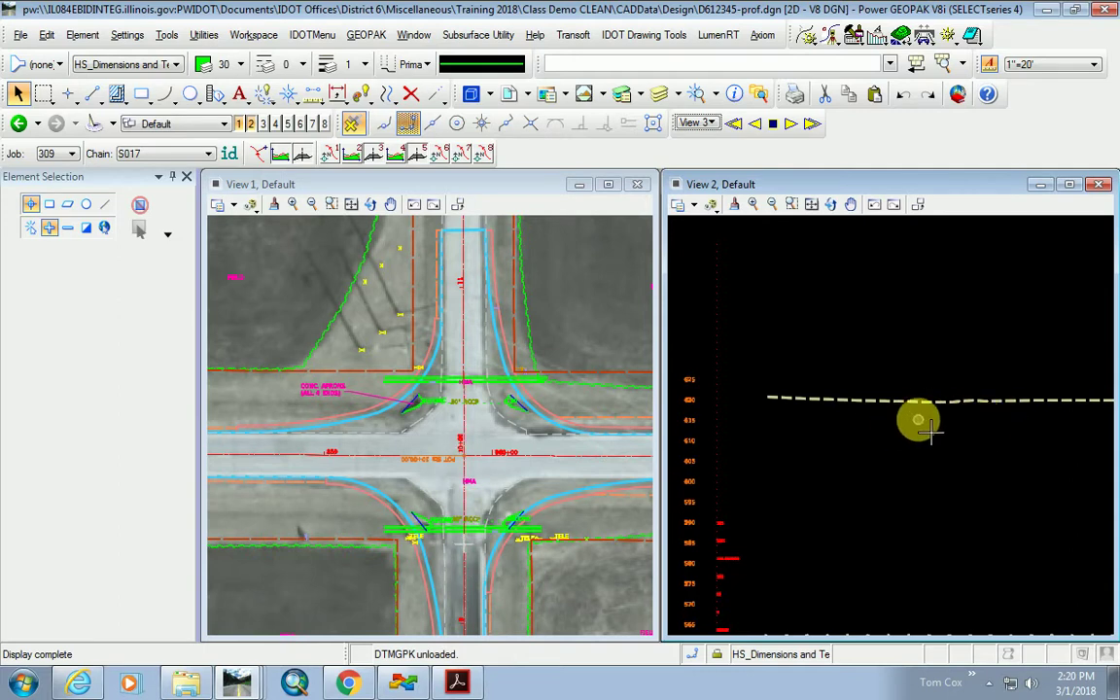
{"action": "scroll", "coordinate": [856, 438], "scroll_direction": "down", "scroll_amount": 2}
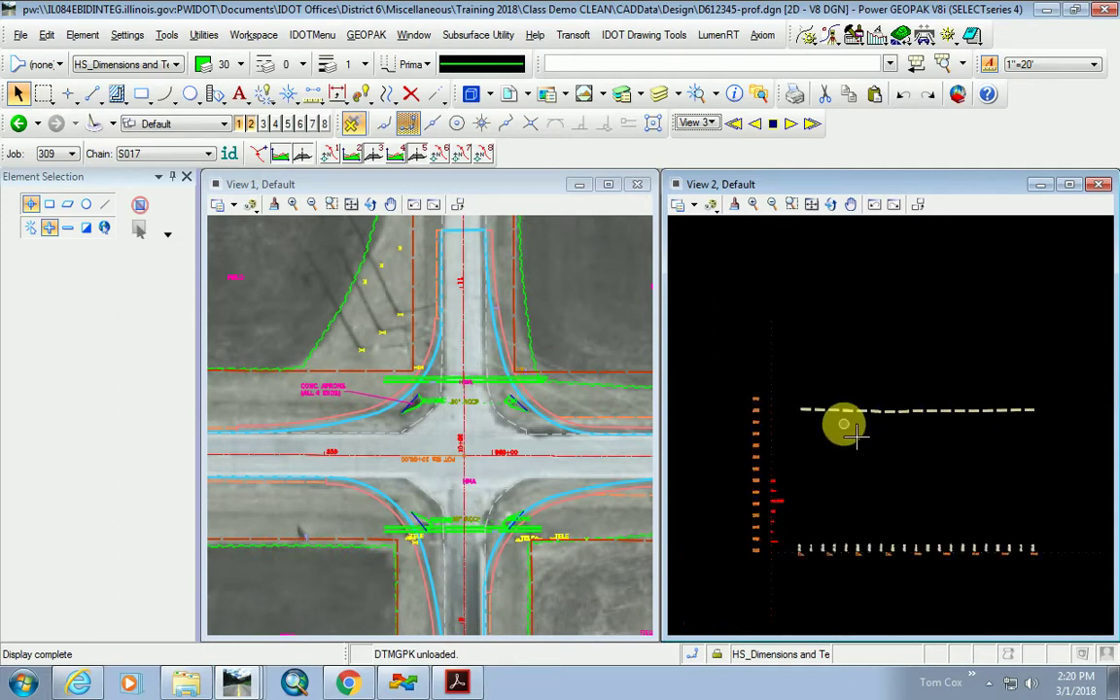
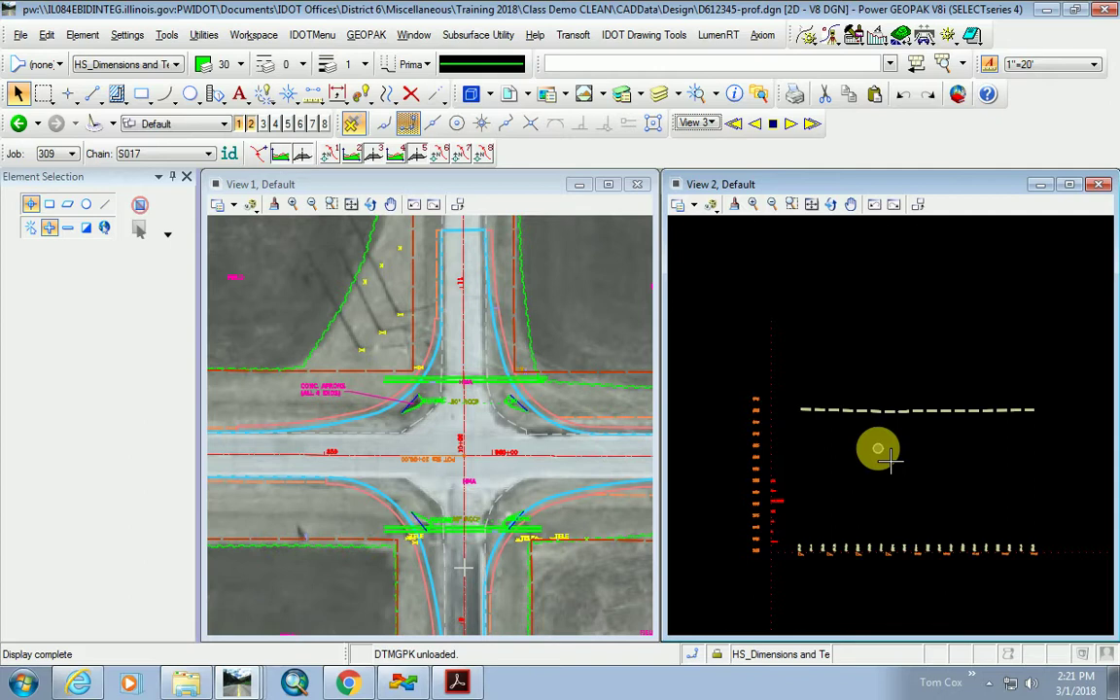
Rotate the View 1 aerial plan by 90 degrees using the rv=90 key-in.
{"action": "scroll", "coordinate": [430, 452], "scroll_direction": "down", "scroll_amount": 5}
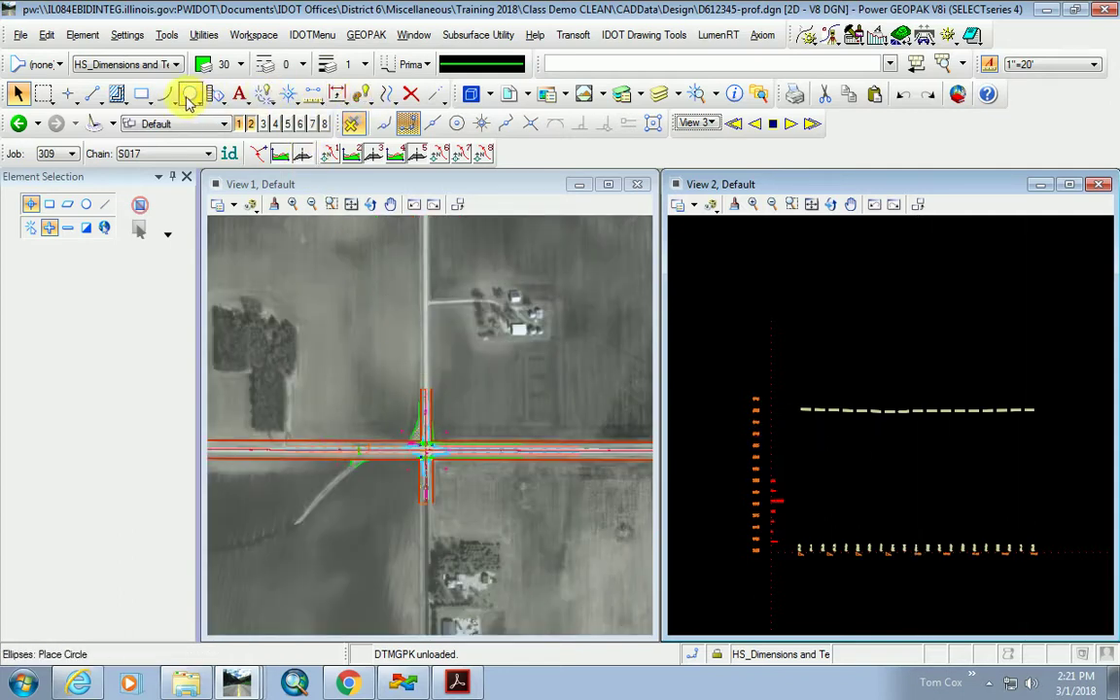
{"action": "left_click", "coordinate": [387, 95]}
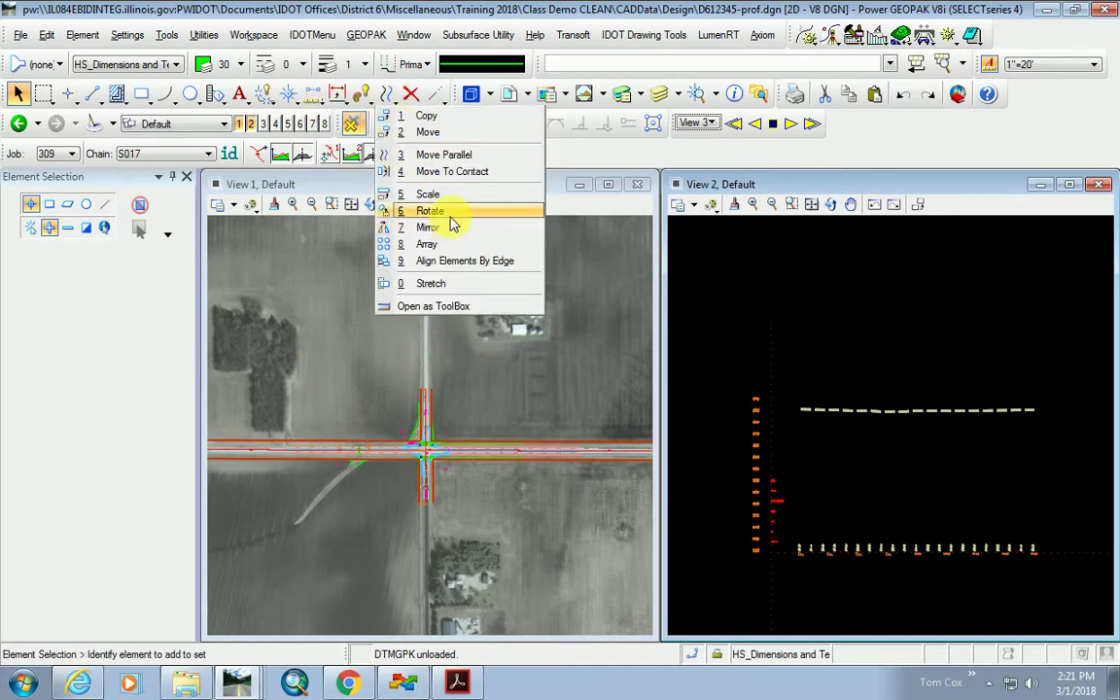
{"action": "left_click", "coordinate": [442, 215]}
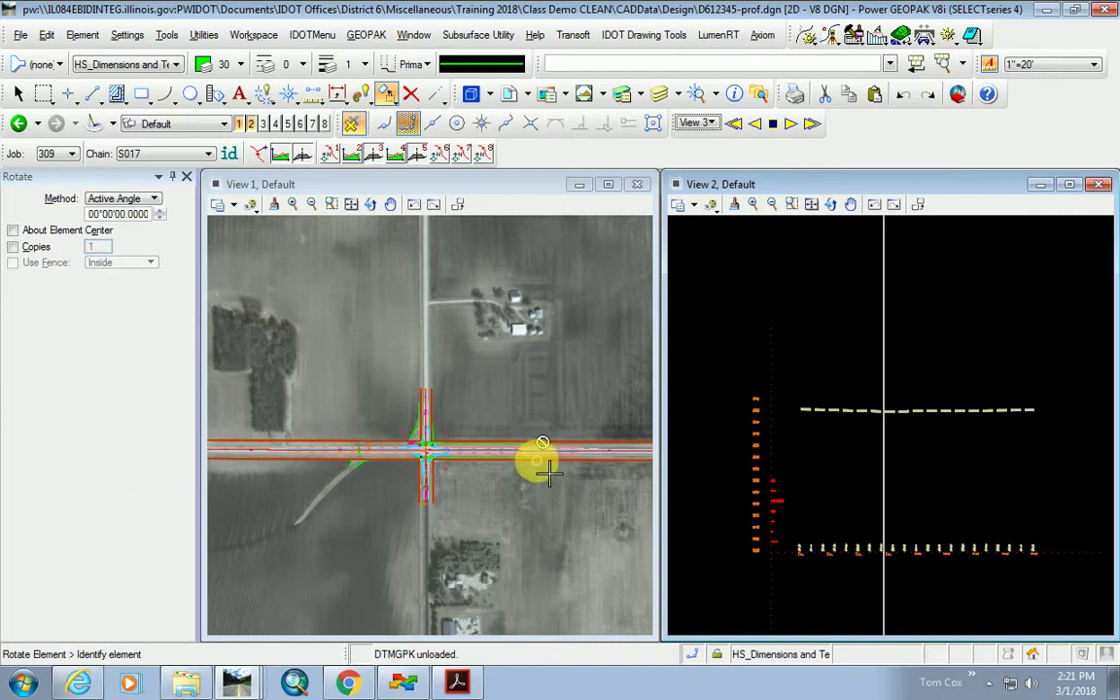
{"action": "scroll", "coordinate": [463, 487], "scroll_direction": "up", "scroll_amount": 2}
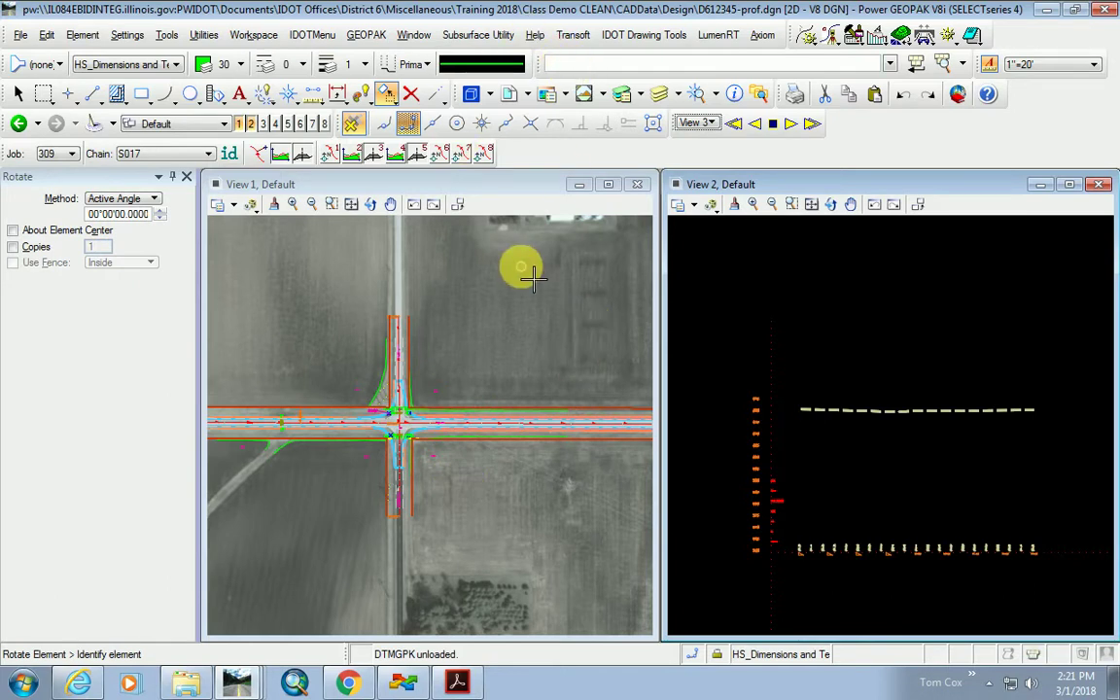
{"action": "type", "text": "rv=90"}
{"action": "key", "text": "Return"}
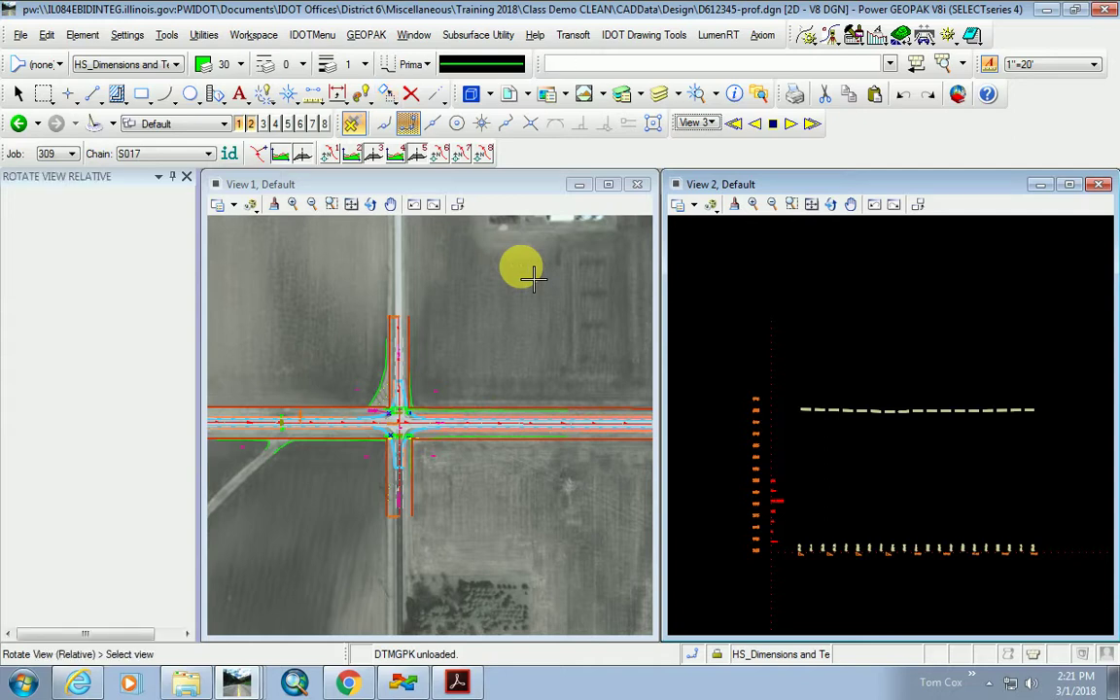
{"action": "left_click", "coordinate": [408, 418]}
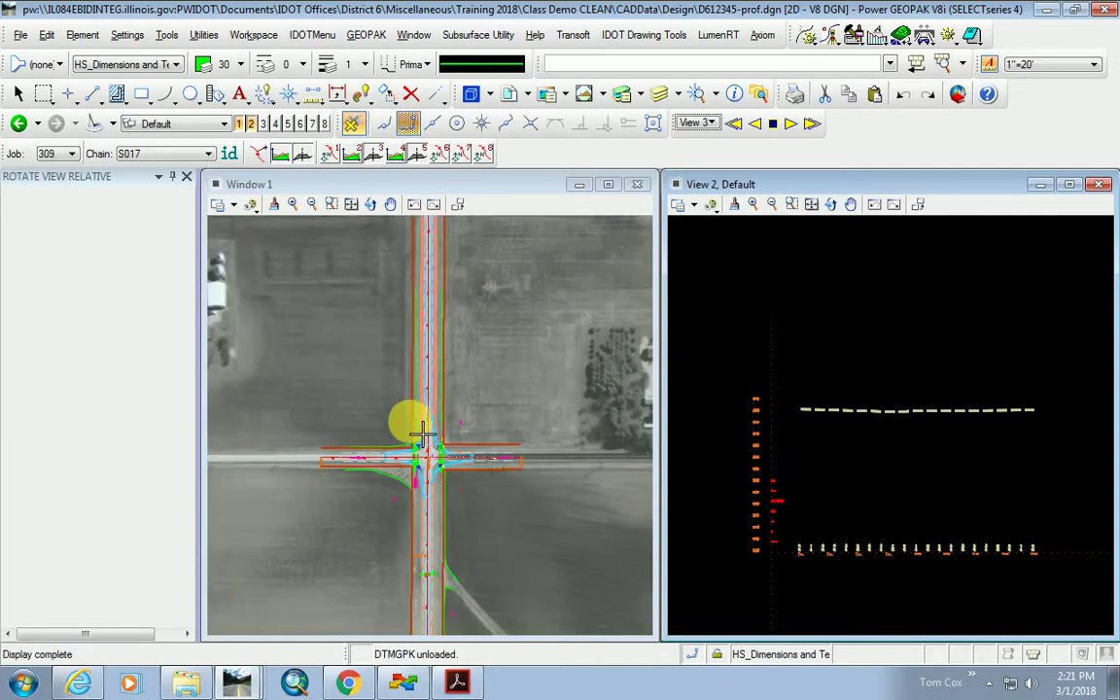
Readjust the View 1 zoom and start the Rotate View tool again.
{"action": "scroll", "coordinate": [428, 452], "scroll_direction": "up", "scroll_amount": 5}
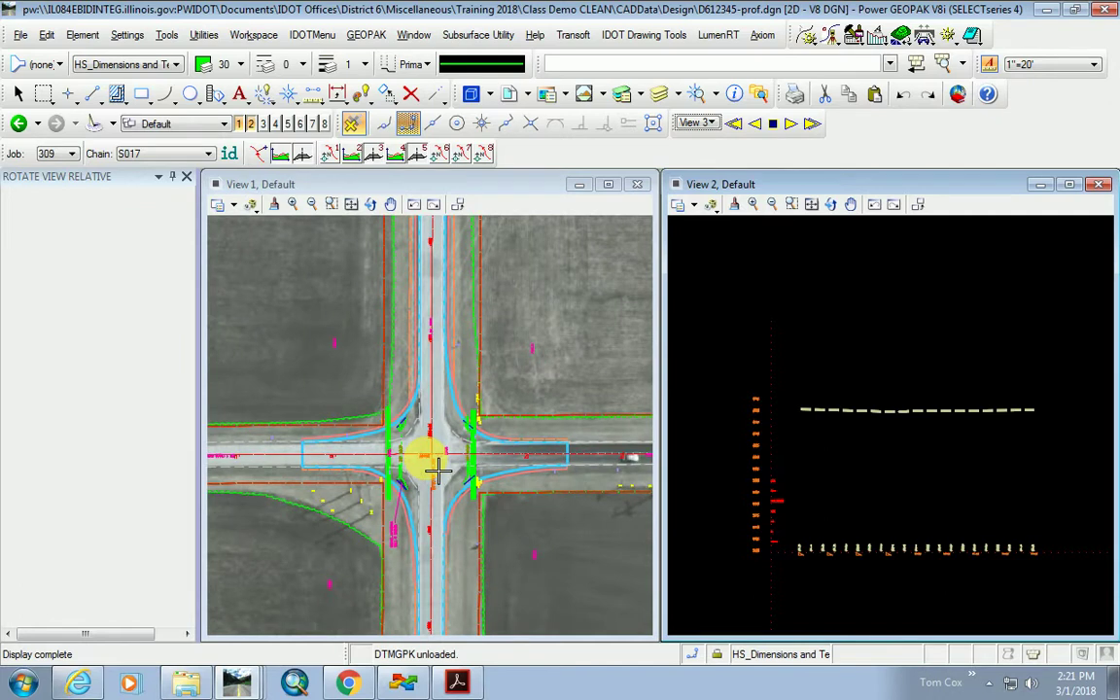
{"action": "scroll", "coordinate": [544, 442], "scroll_direction": "down", "scroll_amount": 3}
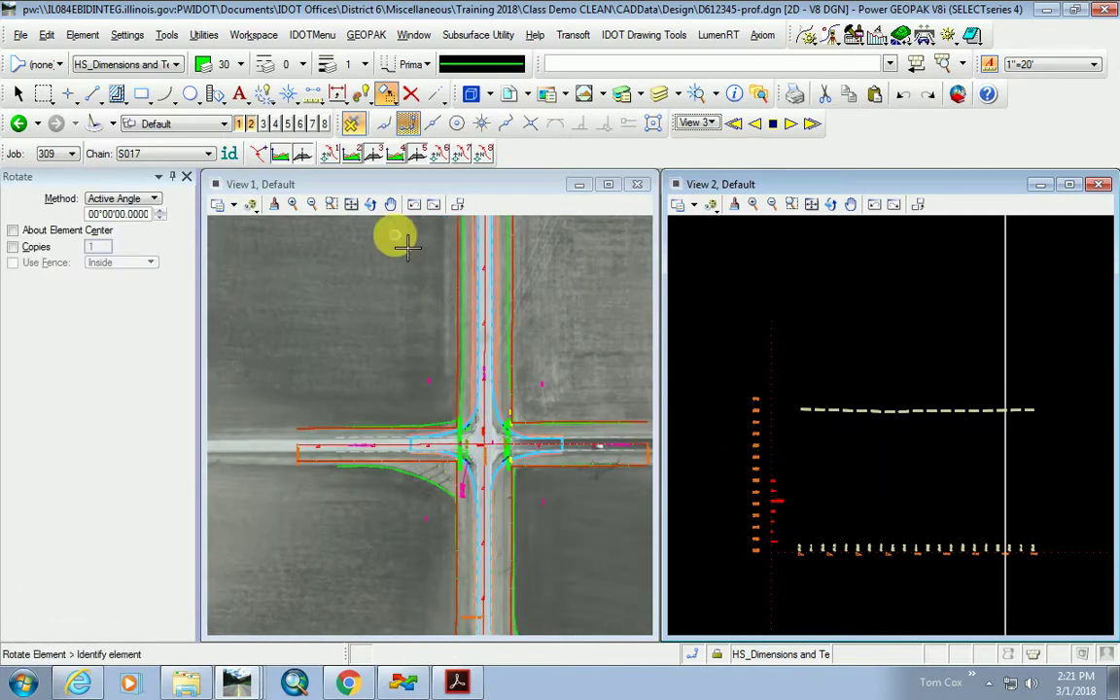
{"action": "left_click", "coordinate": [370, 205]}
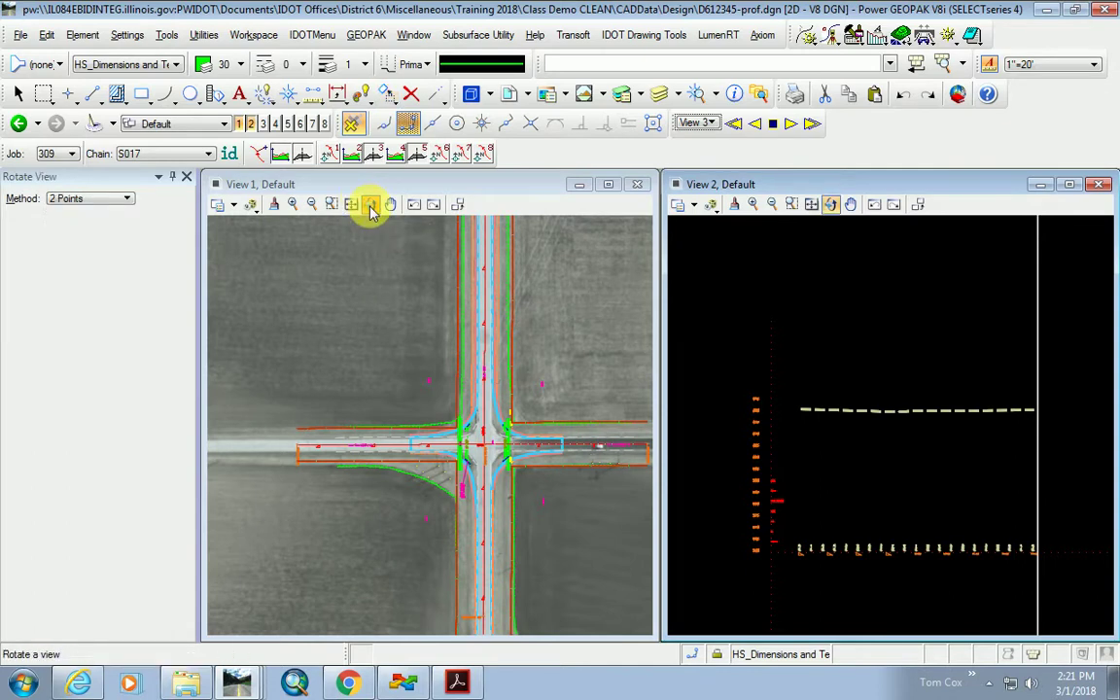
Rotate View 1 with the 2 Points method, picking two points along the crossing road.
{"action": "left_click", "coordinate": [123, 201]}
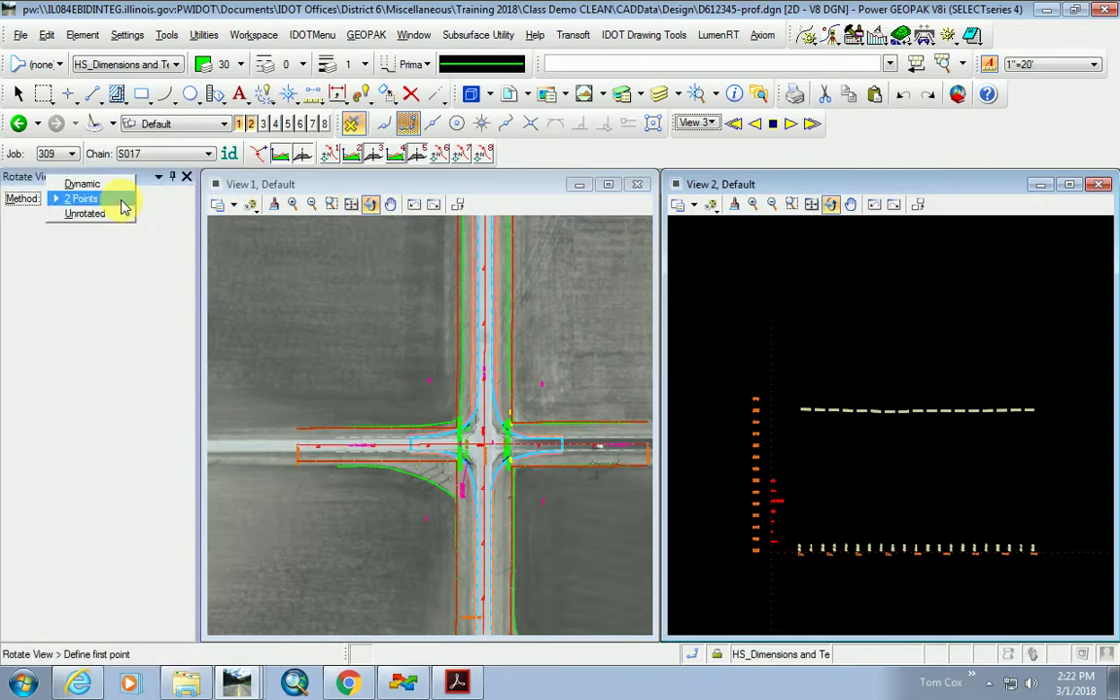
{"action": "left_click", "coordinate": [107, 199]}
{"action": "left_click", "coordinate": [604, 450]}
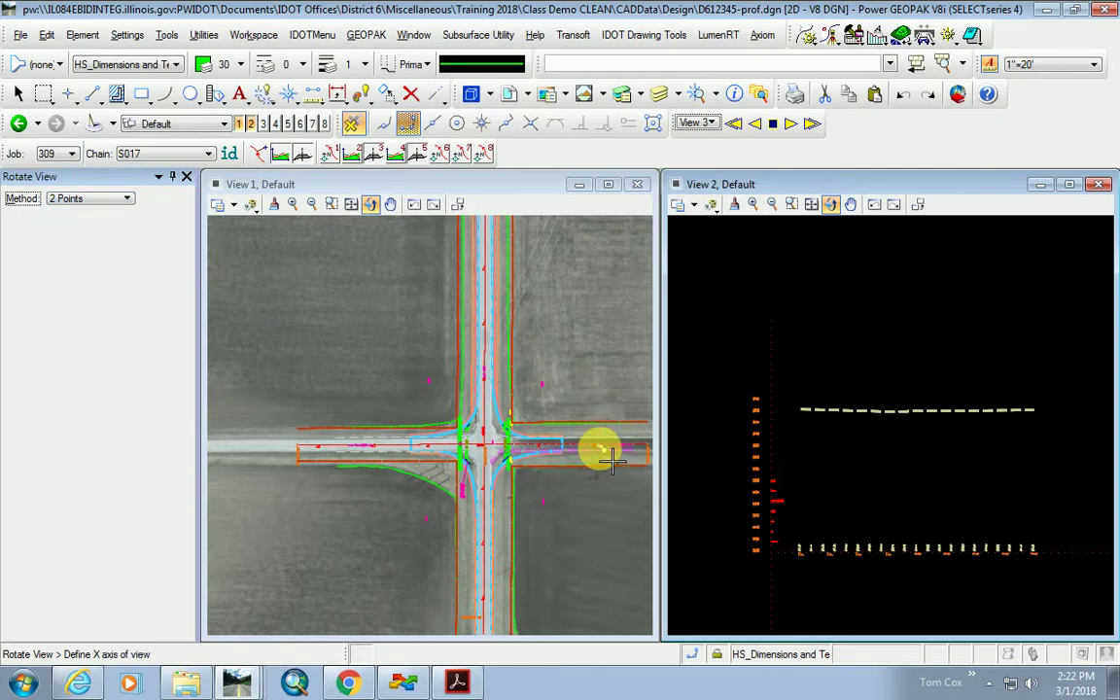
{"action": "left_click", "coordinate": [257, 460]}
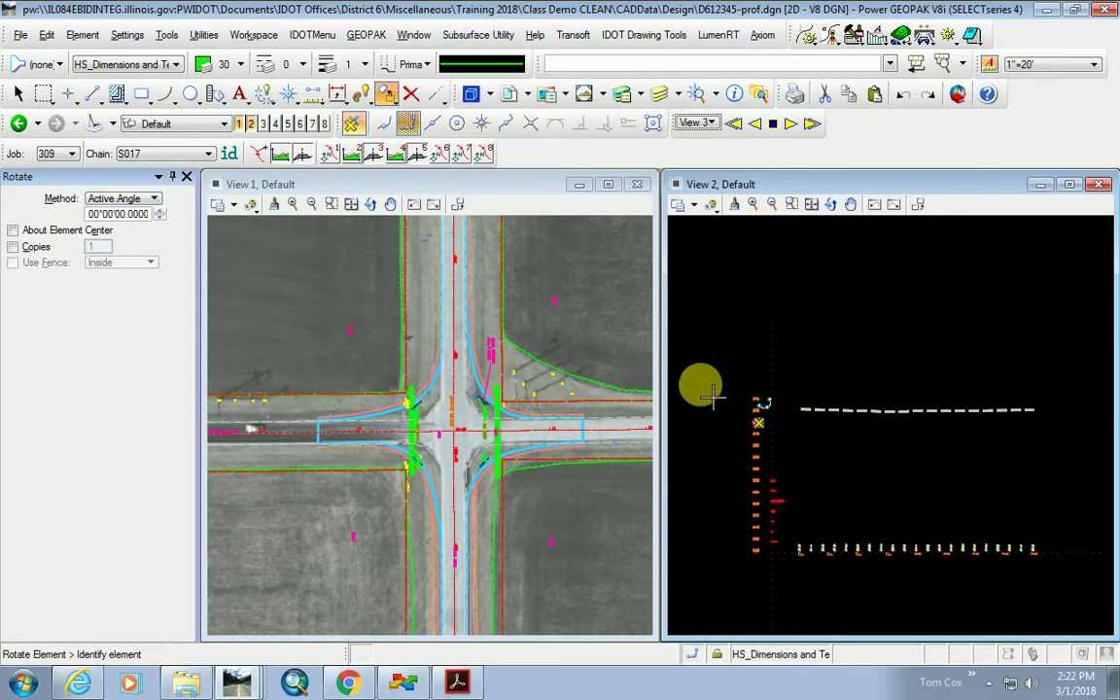
Restart Rotate View on View 1 and bring up its Method choices.
{"action": "scroll", "coordinate": [489, 433], "scroll_direction": "up", "scroll_amount": 2}
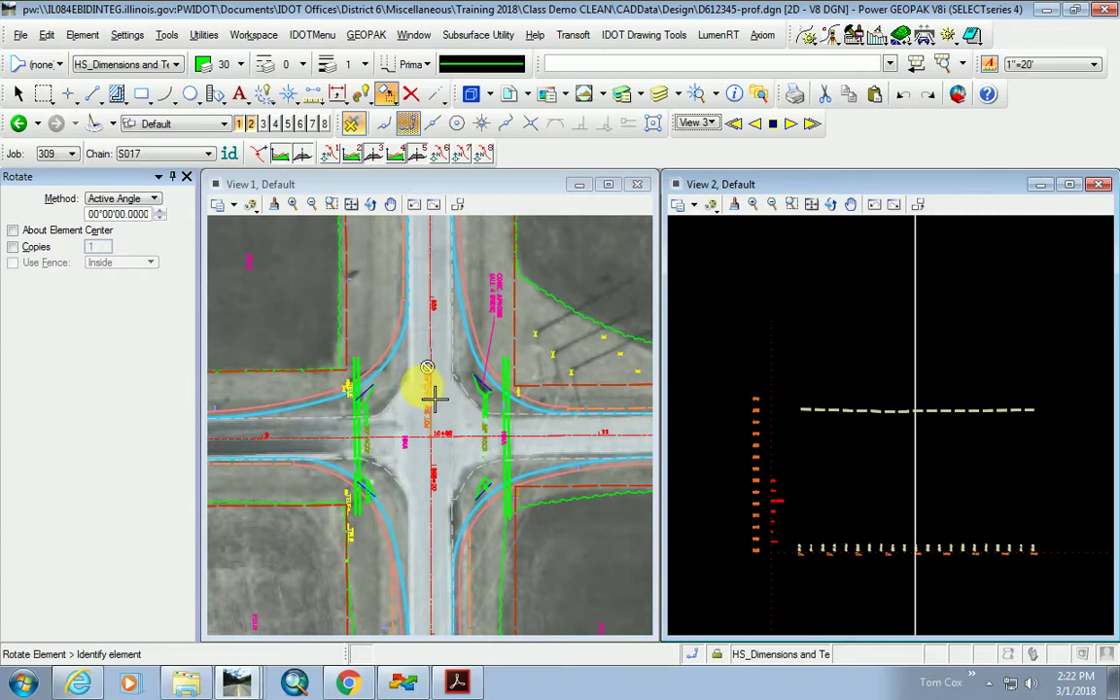
{"action": "left_click", "coordinate": [370, 209]}
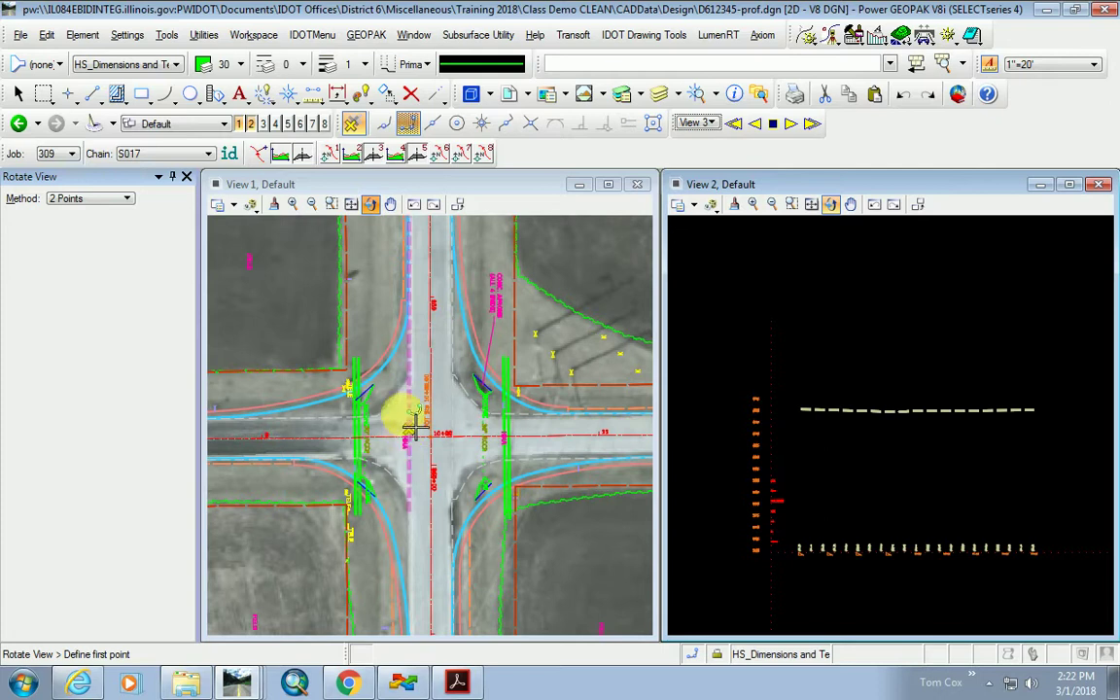
{"action": "left_click", "coordinate": [93, 200]}
Reset View 1 to Unrotated top orientation, then Save Settings from the File menu.
{"action": "left_click", "coordinate": [92, 216]}
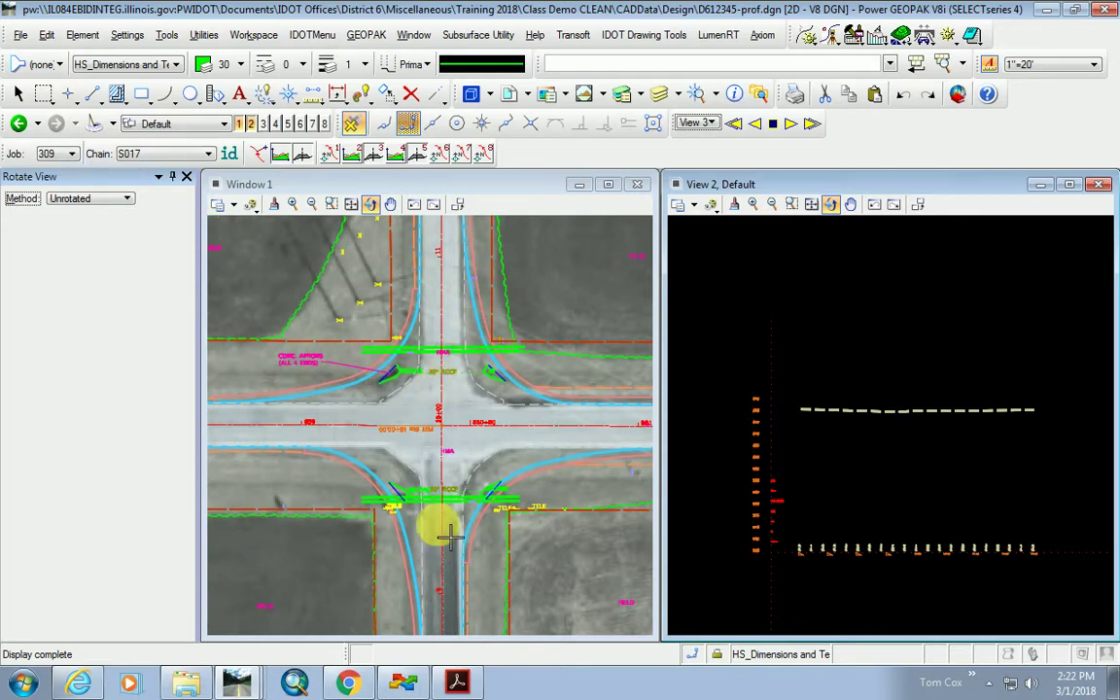
{"action": "left_click", "coordinate": [398, 482]}
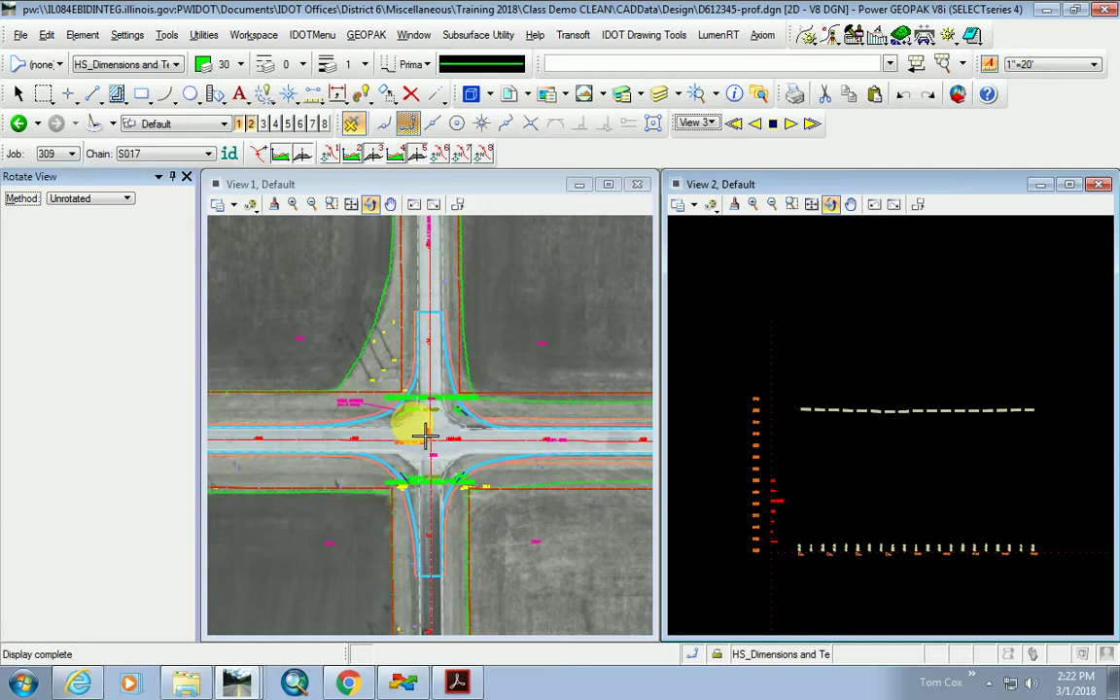
{"action": "left_click", "coordinate": [18, 37]}
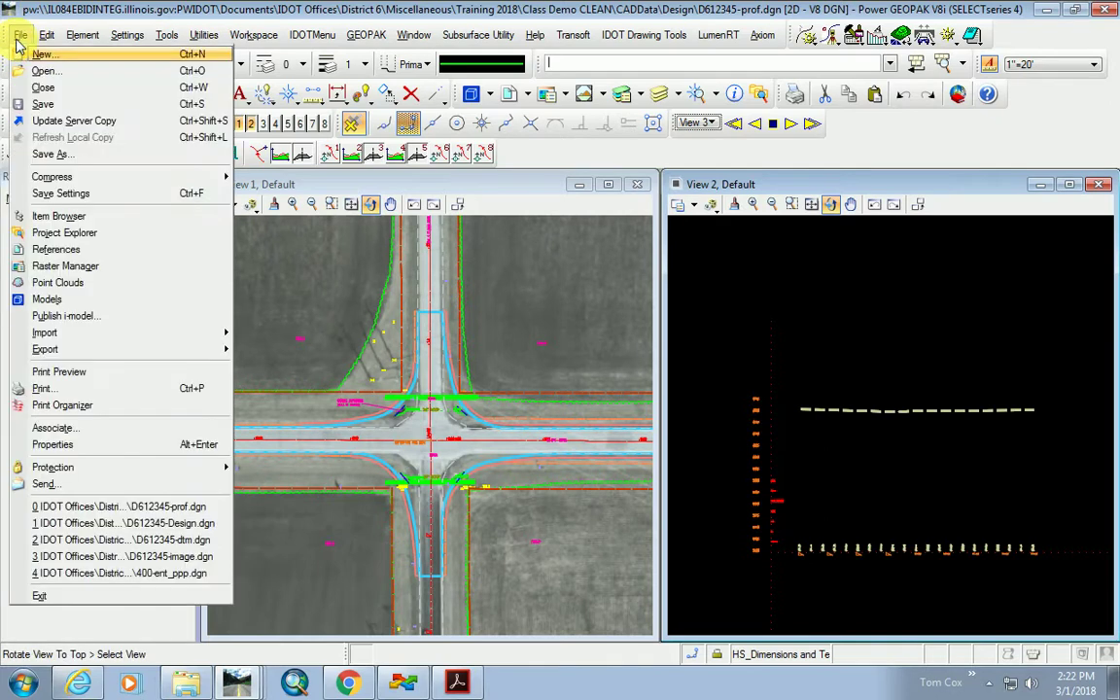
{"action": "left_click", "coordinate": [100, 192]}
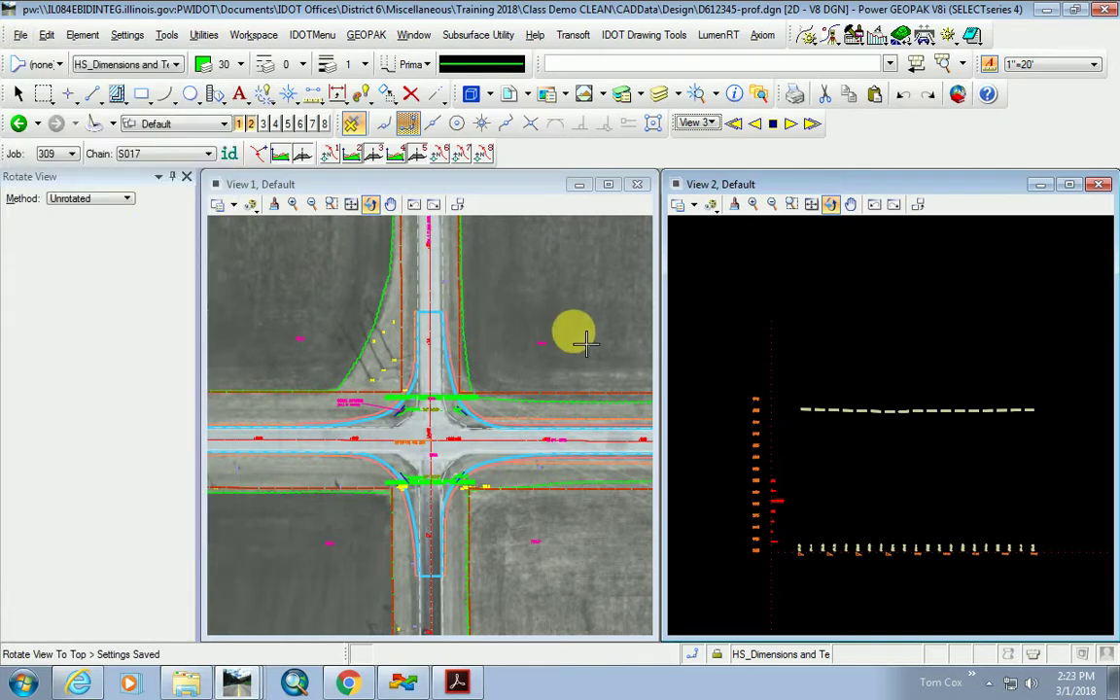